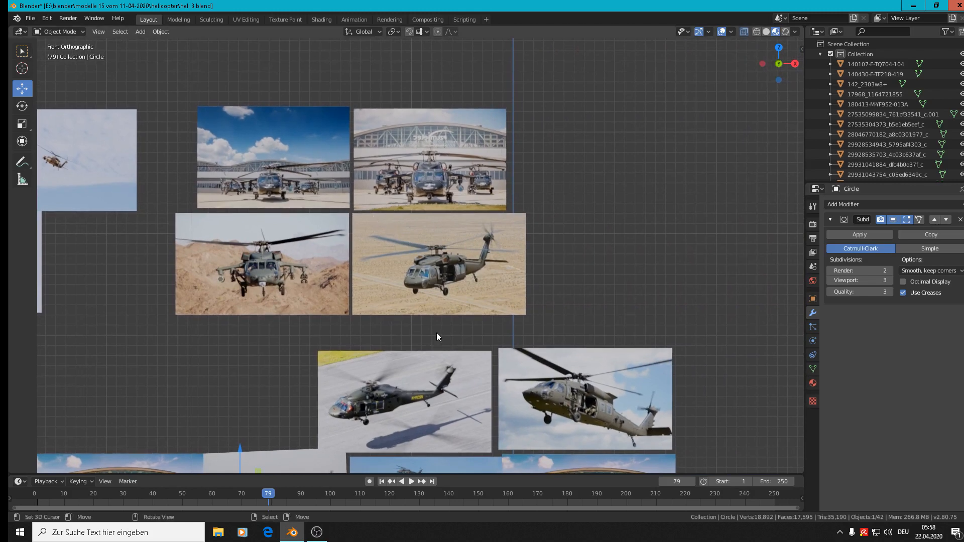
Place the 3D cursor on the upper-left rim of the central helicopter's right engine intake in the hangar photo and add a mesh plane there
scroll(642, 421, "up", 10)
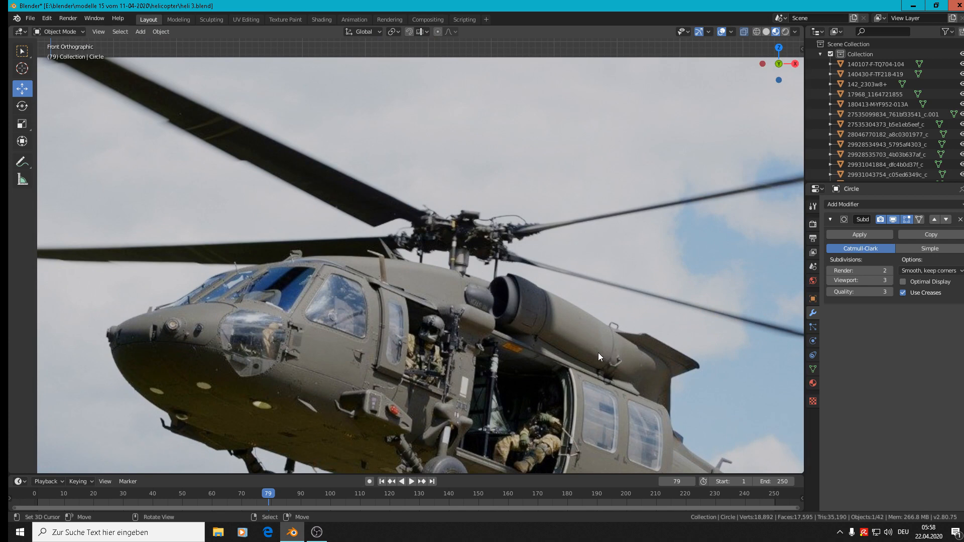
scroll(598, 352, "down", 8)
middle_click_drag(321, 101, 598, 341, "shift")
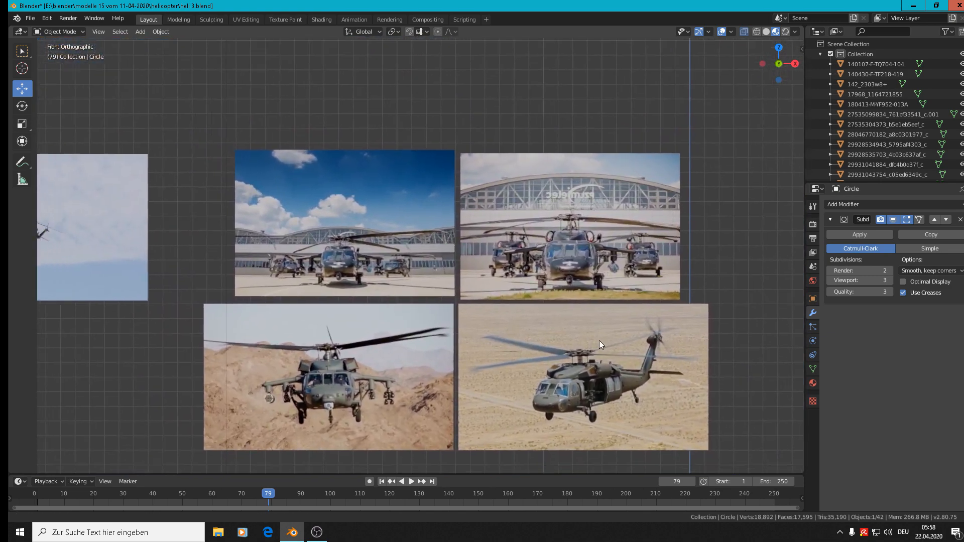
scroll(610, 208, "up", 10)
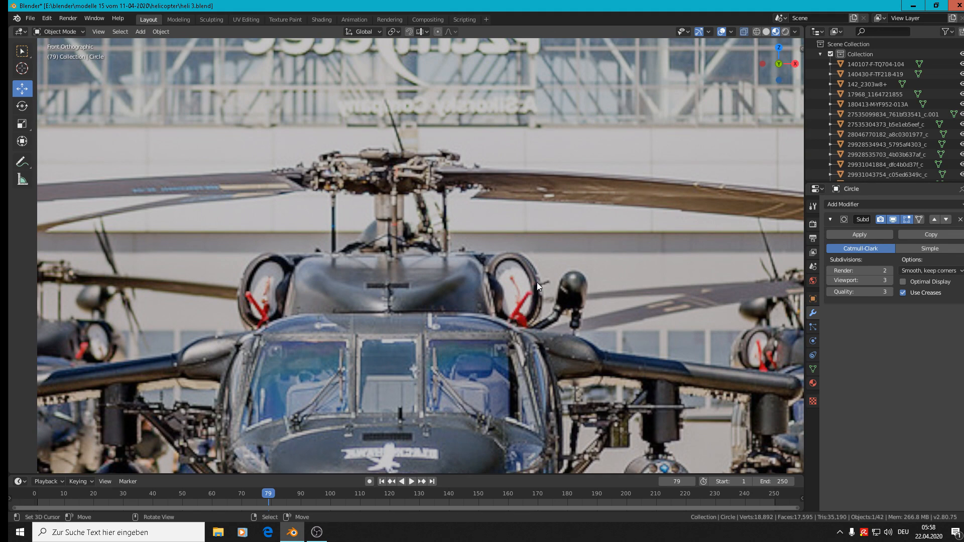
middle_click_drag(586, 312, 452, 236, "shift")
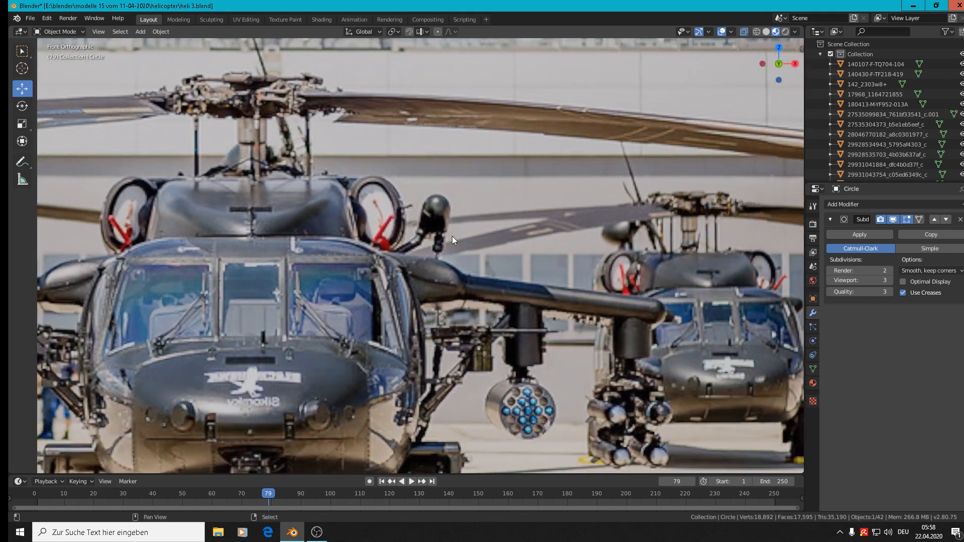
scroll(406, 198, "up", 6)
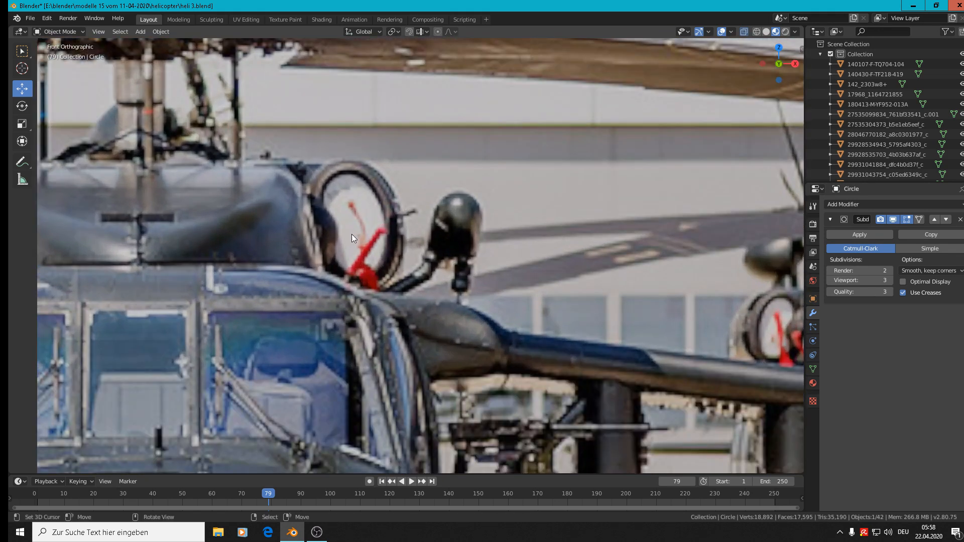
right_click(322, 178, "shift")
left_click(142, 33)
mouse_move(150, 44)
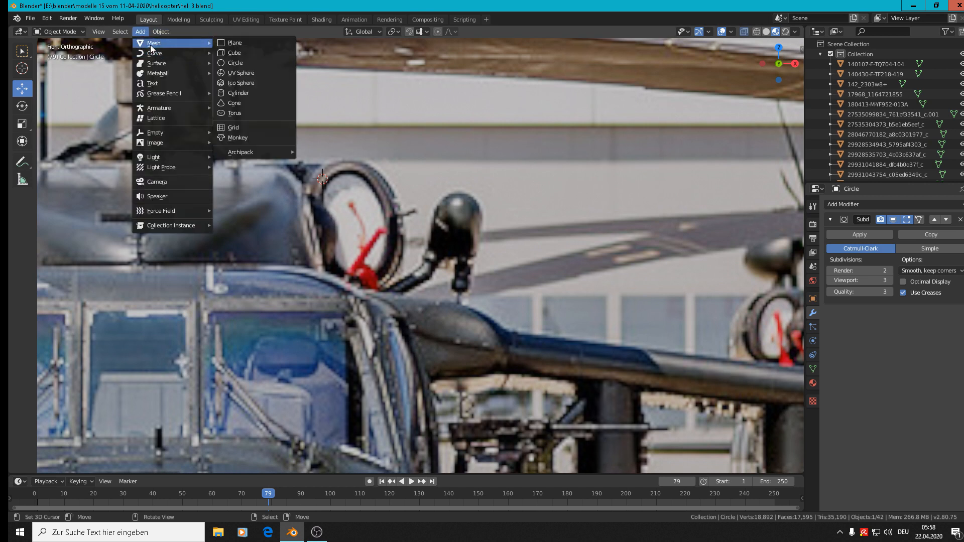
left_click(272, 44)
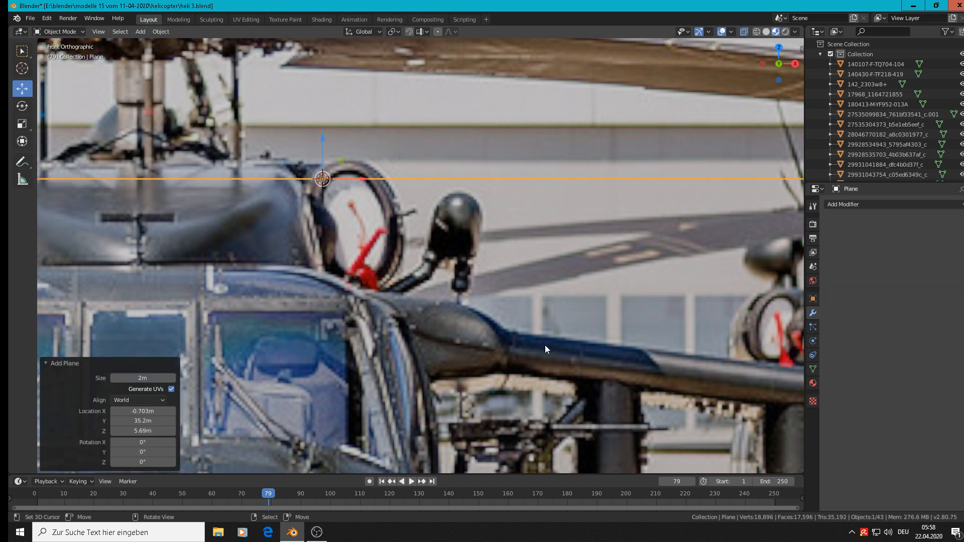
Rotate the plane 90° about X to face the front view and scale it down to about 0.004
type("rx90")
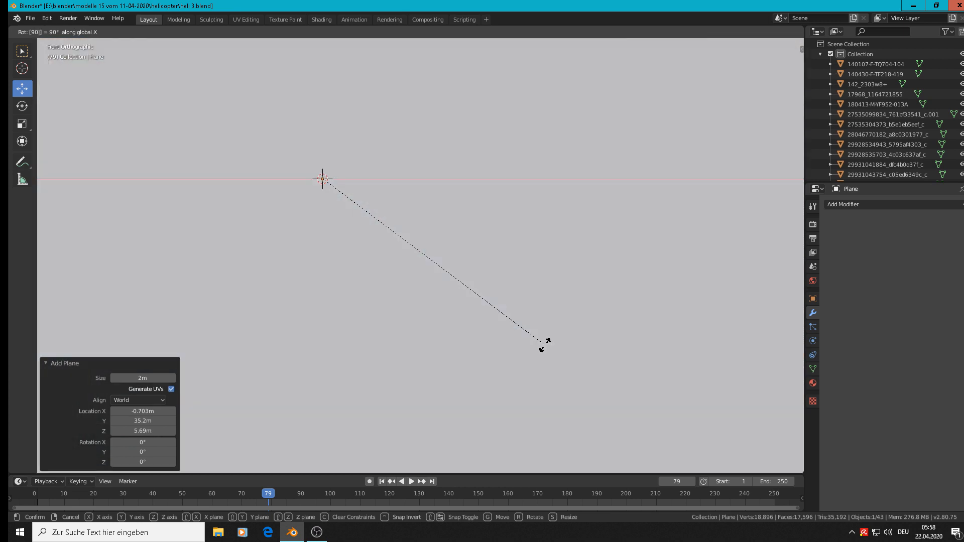
key("Return")
key("s")
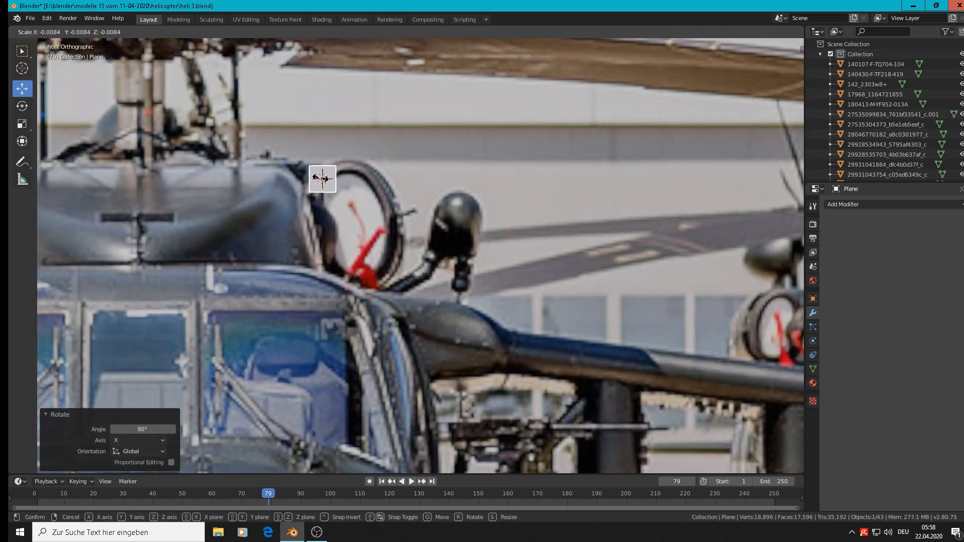
left_click(324, 182)
Rotate the small plane about 44° in the view and shift it about 0.004 m right and up onto the intake rim
scroll(324, 182, "up", 7)
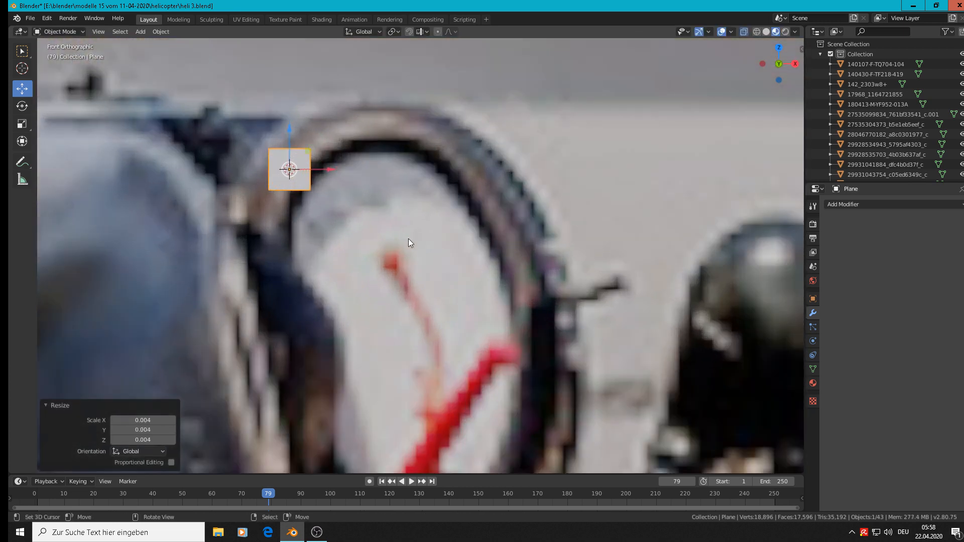
key("r")
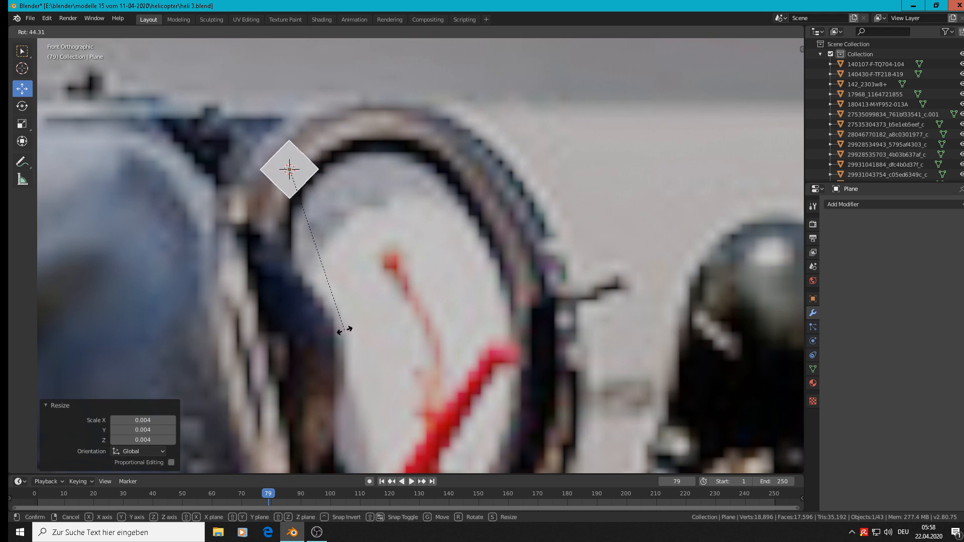
left_click(339, 328)
scroll(378, 285, "down", 4)
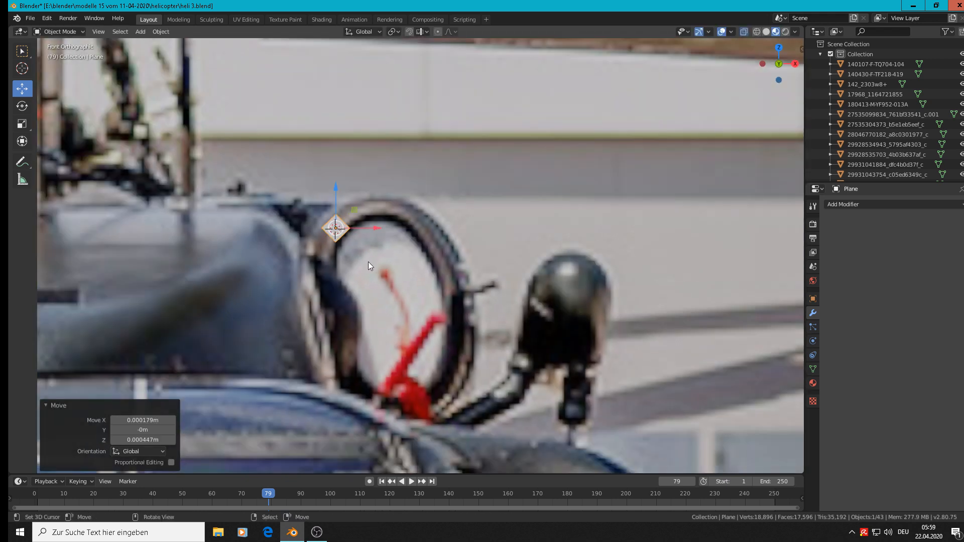
key("g")
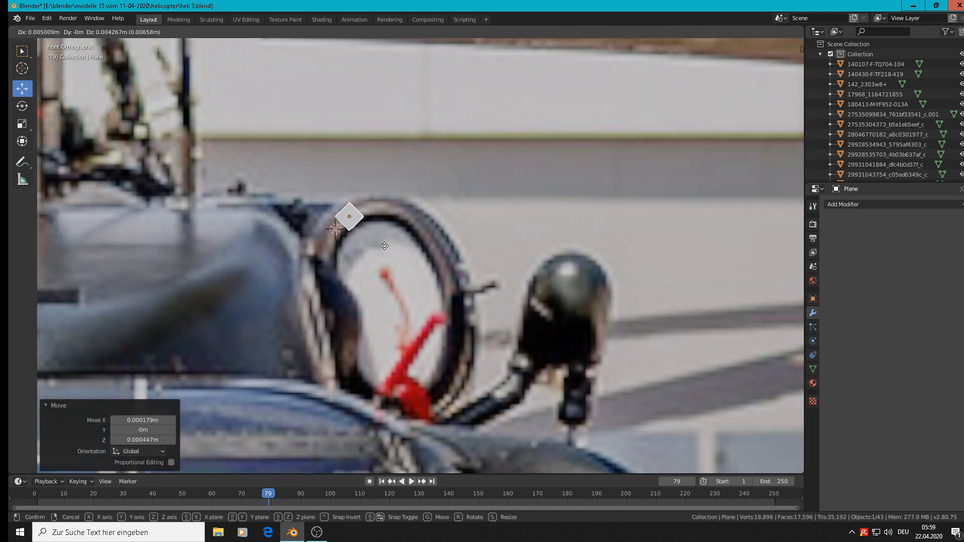
left_click(288, 217)
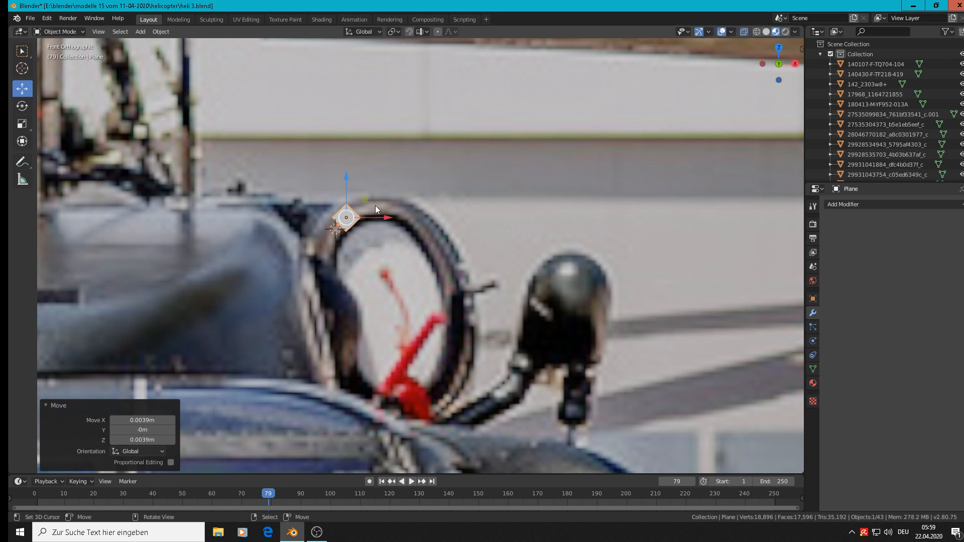
In Edit Mode, move the plane's upper-right edge about 0.009 m along X to the rim's top and rotate it about 45°
key("Tab")
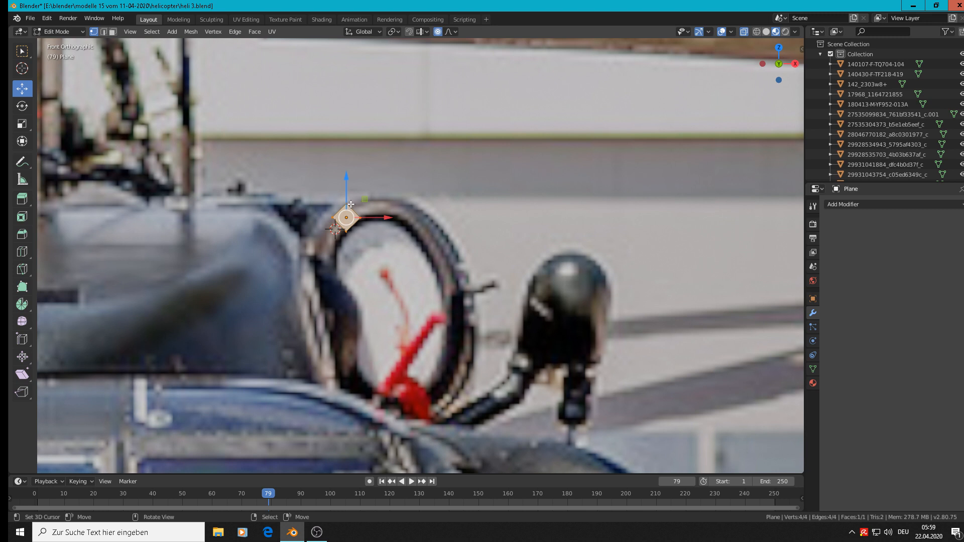
left_click(354, 210)
key("g")
key("Escape")
key("g")
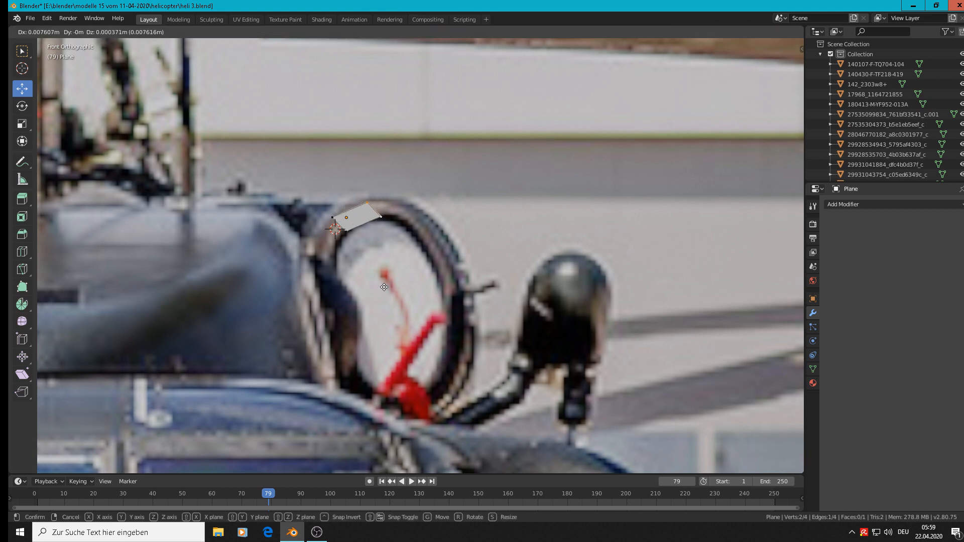
left_click(385, 288)
key("r")
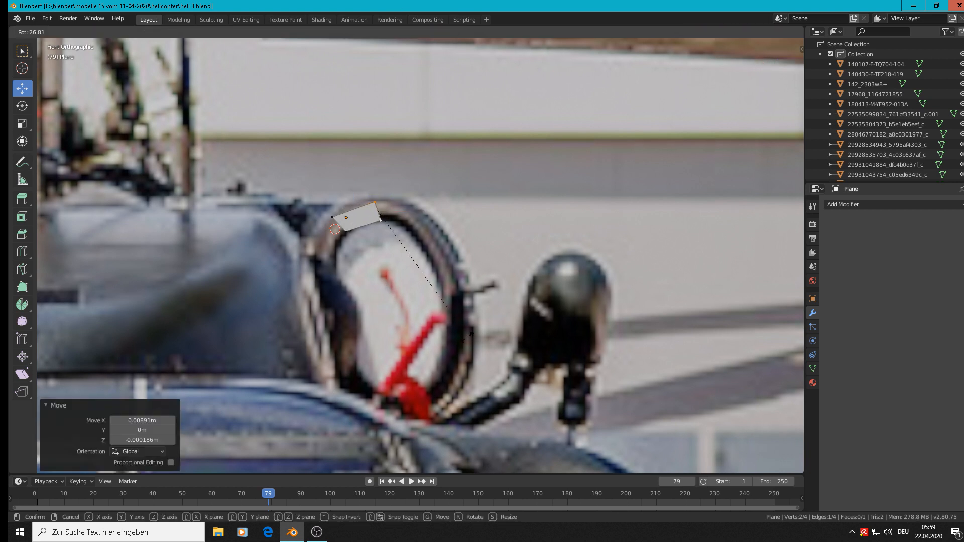
left_click(417, 316)
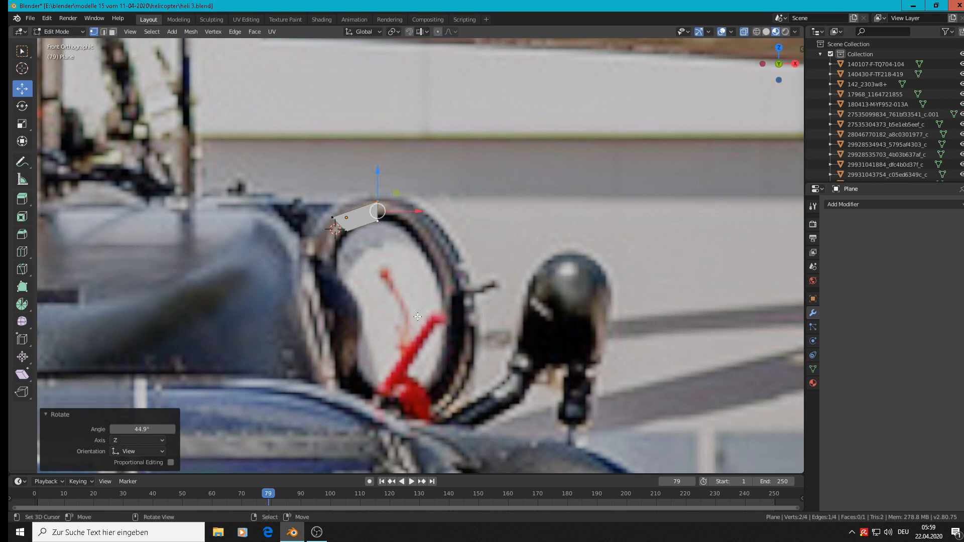
Extrude the edge along X to the rim's upper right, lower it about 0.009 m, rotate it 60° and nudge it about 0.002 m left
key("e")
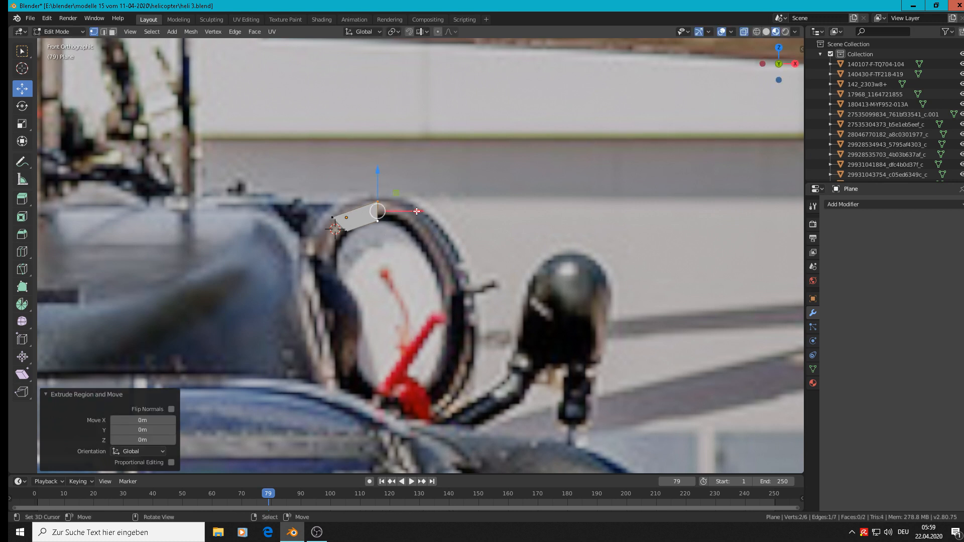
key("x")
left_click(474, 240)
left_click_drag(436, 171, 445, 199)
type("r60")
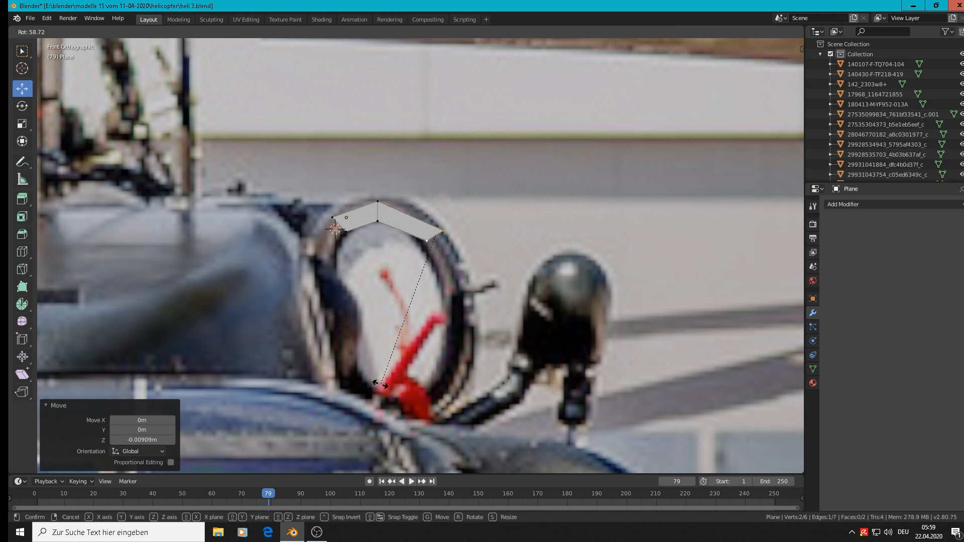
key("Return")
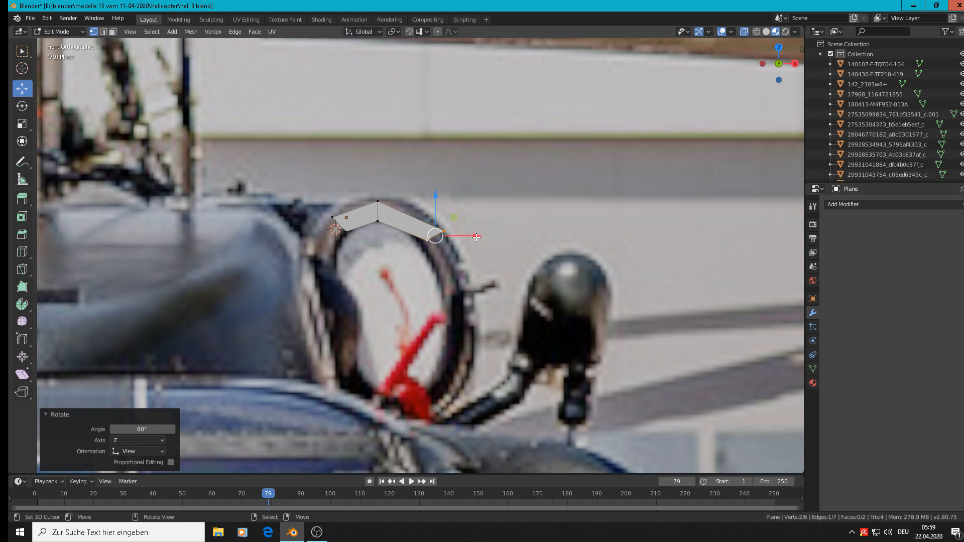
left_click_drag(478, 236, 473, 236)
Extrude the end edge about 0.026 m down the right rim, rotate it about 30° and move it about 0.009 m right
key("e")
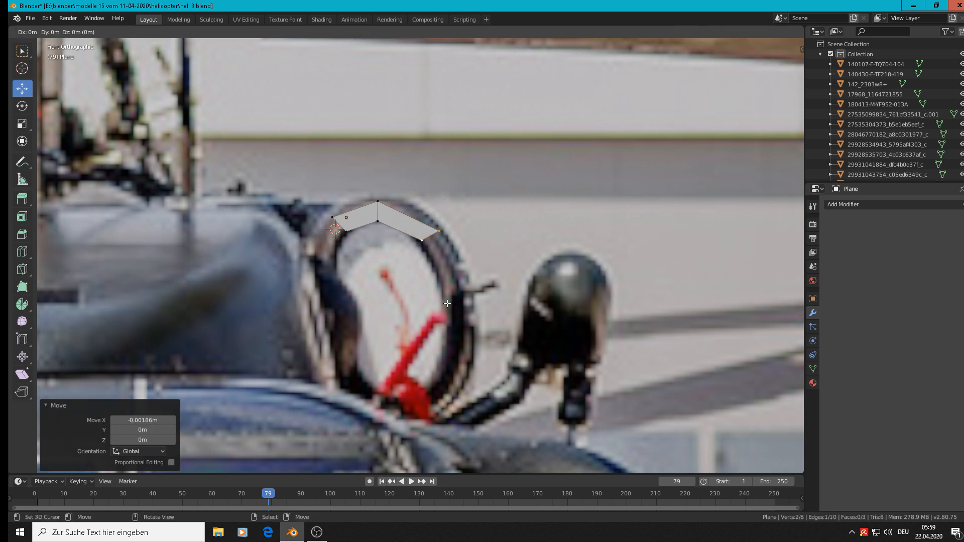
key("z")
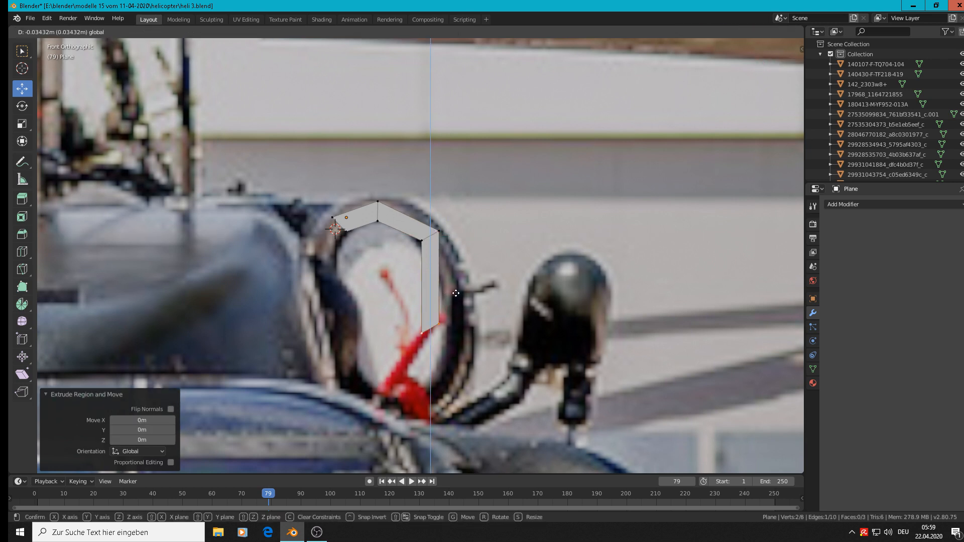
left_click(454, 325)
key("g")
key("z")
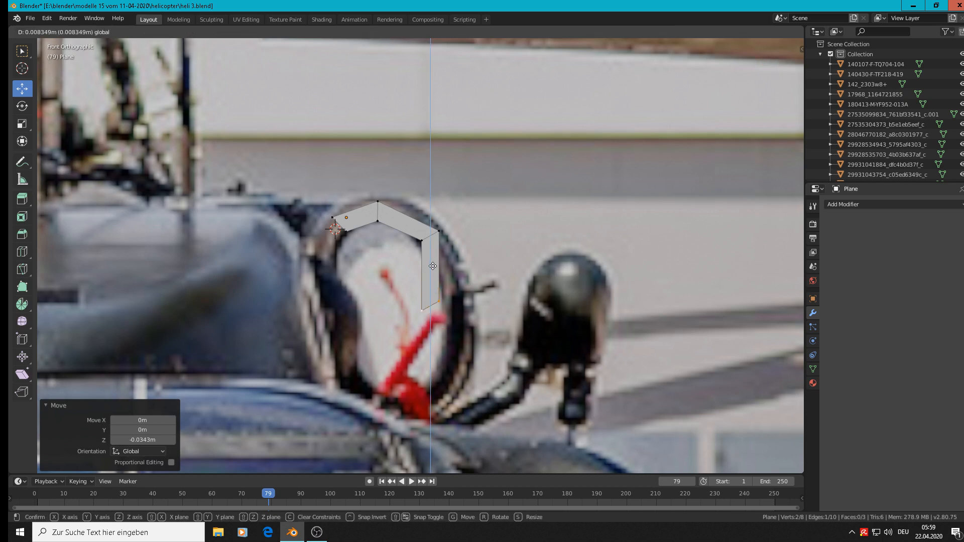
left_click(435, 263)
key("r")
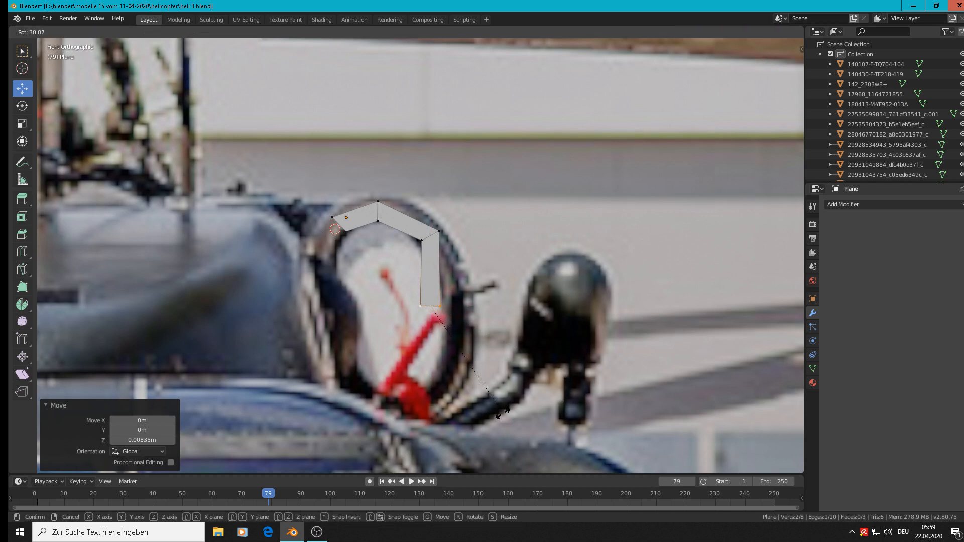
left_click(506, 415)
left_click_drag(470, 307, 499, 310)
Extrude the strip's left starting edge about 0.012 m down, move it about 0.006 m left and rotate it about -49°
scroll(501, 361, "down", 1)
middle_click_drag(501, 360, 606, 245, "shift")
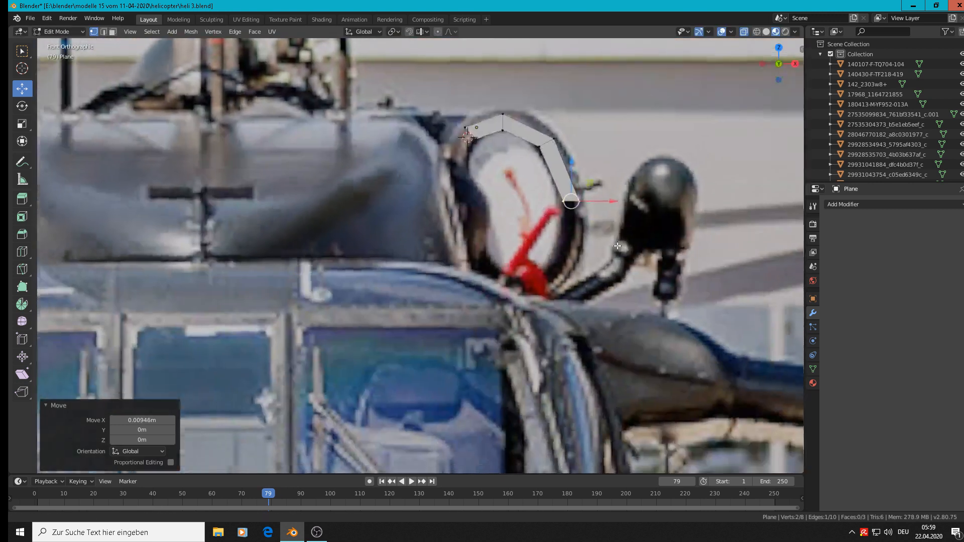
left_click(470, 128)
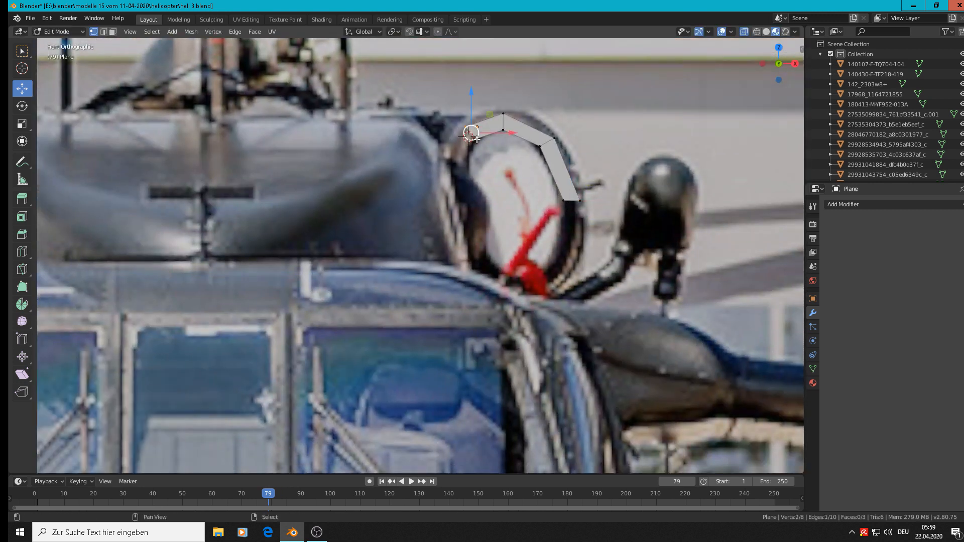
key("e")
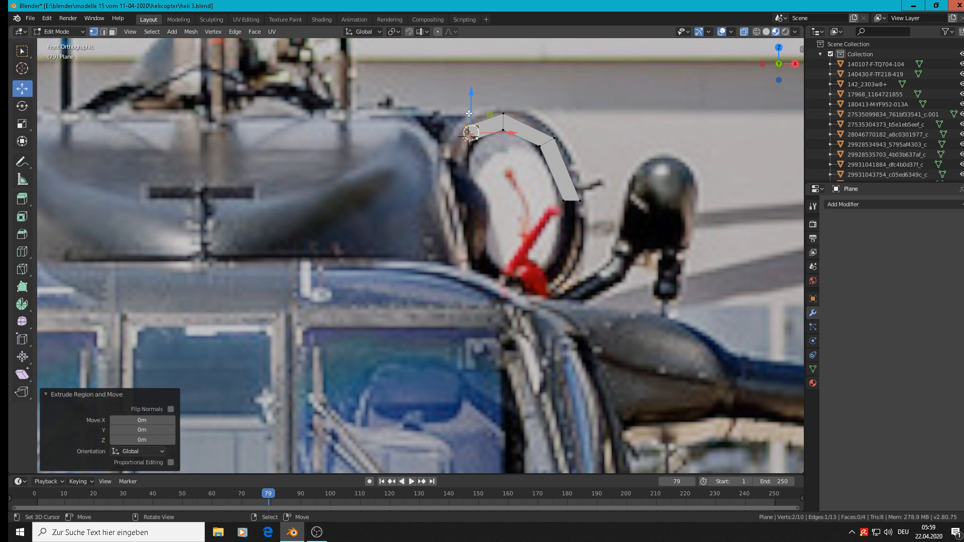
left_click(475, 133)
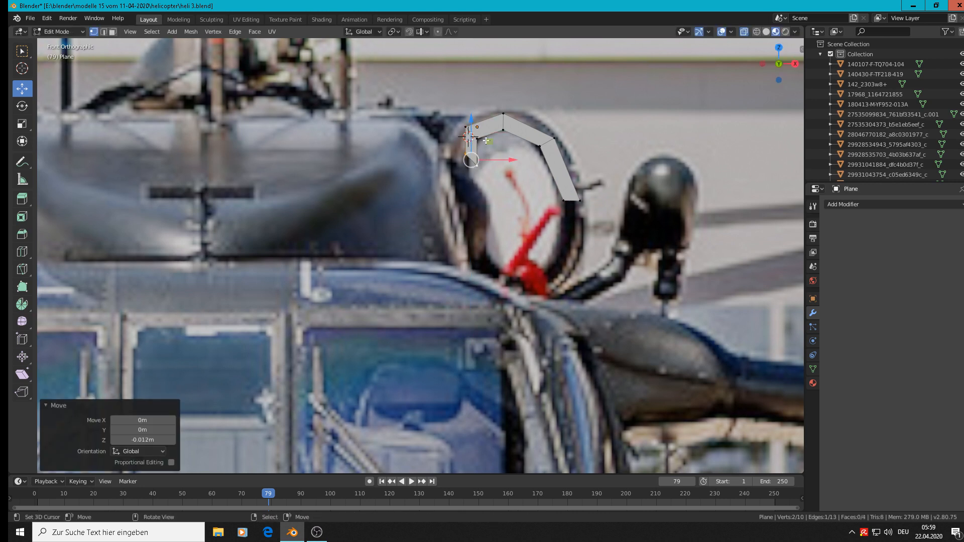
key("g")
key("x")
left_click(494, 157)
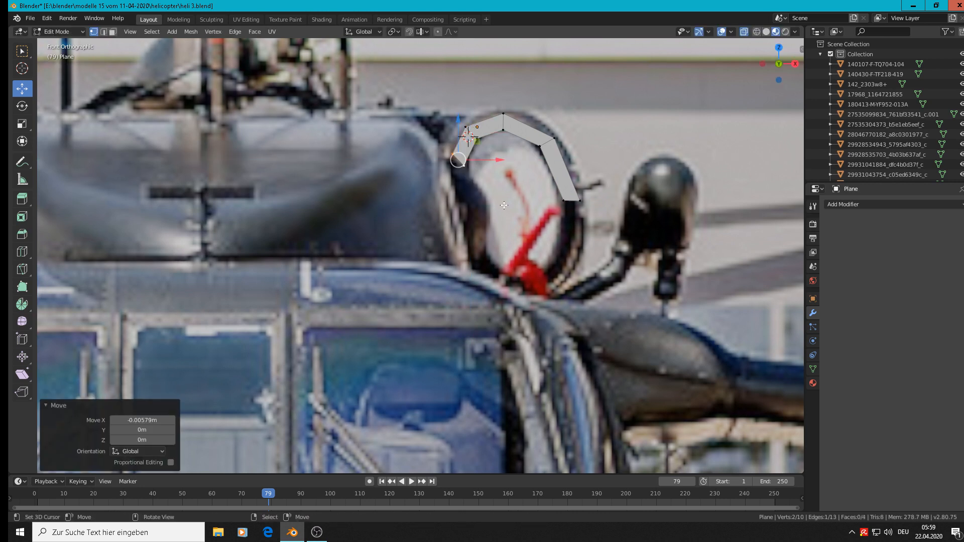
key("r")
left_click(533, 153)
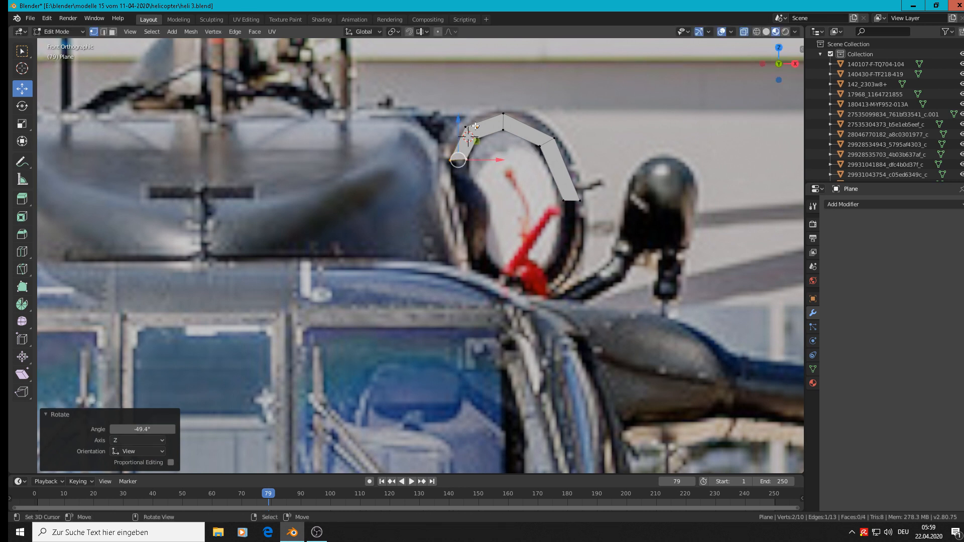
key("g")
left_click_drag(458, 120, 459, 121)
Extrude the left end edge another 0.01 m or so down the rim, rotate it about -30° and move it about 0.0036 m right
key("e")
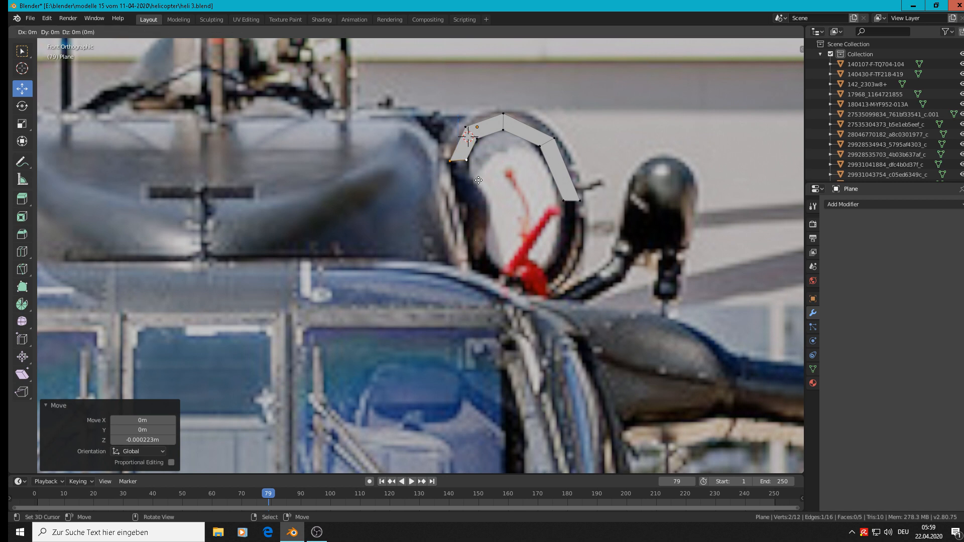
key("z")
left_click(466, 147)
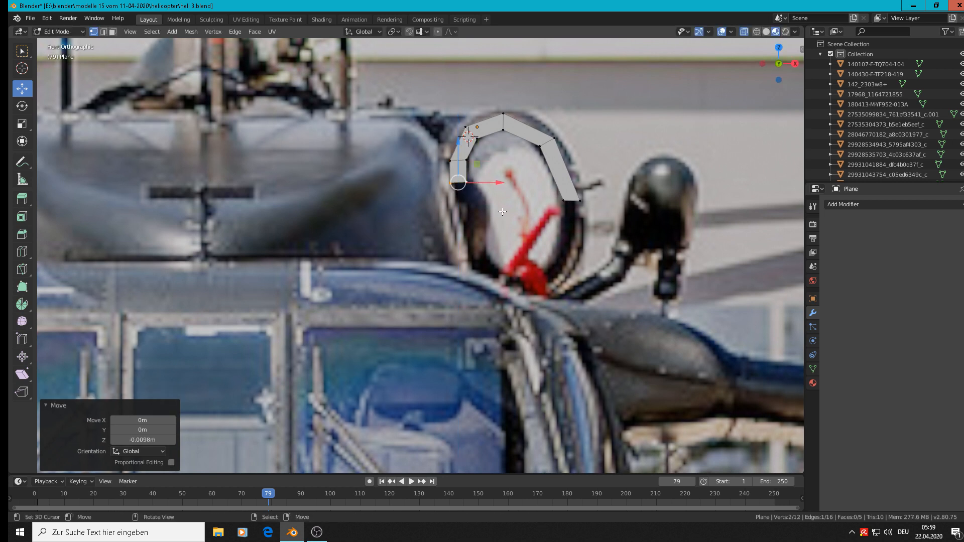
key("r")
left_click(524, 200)
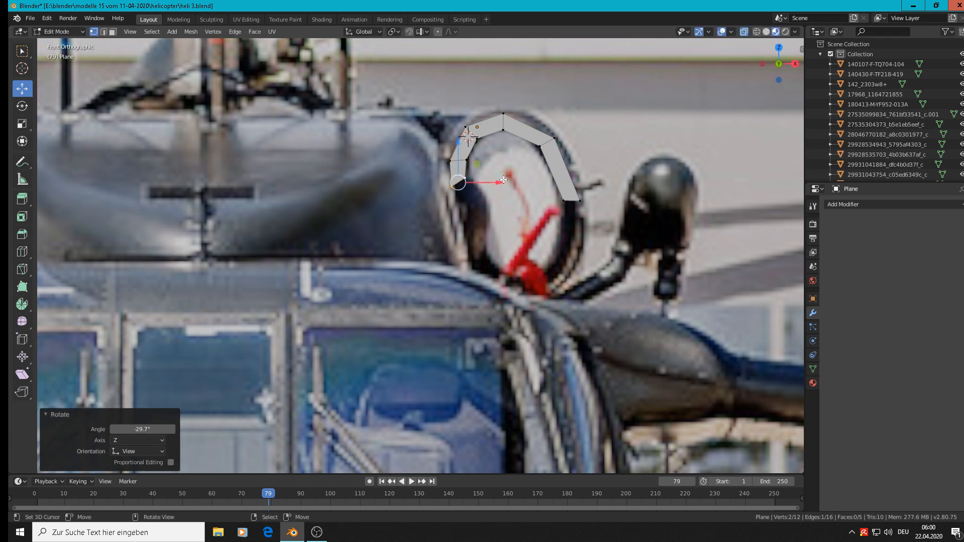
key("g")
key("x")
left_click(511, 174)
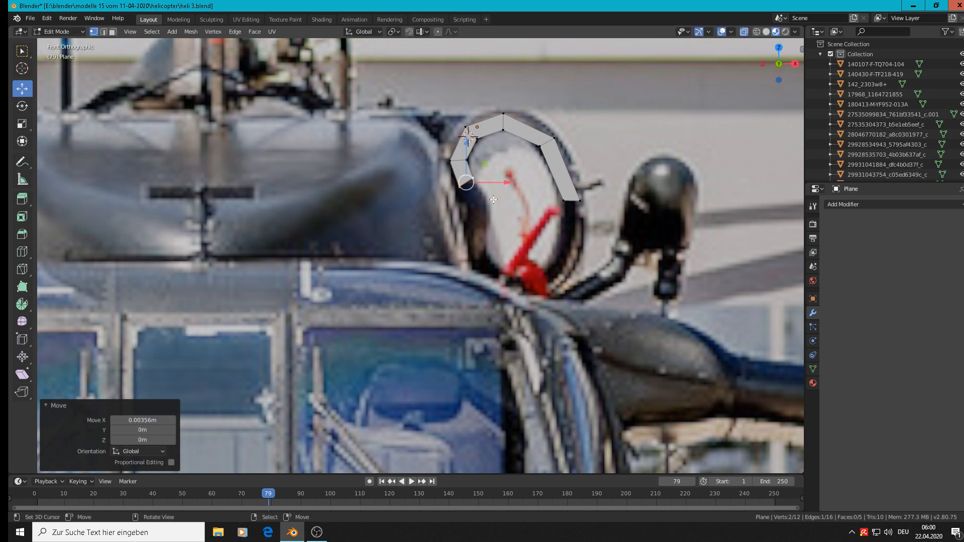
Extrude the strip's left end edge further down the rim and move it about 0.0056 m right
key("e")
left_click(493, 200)
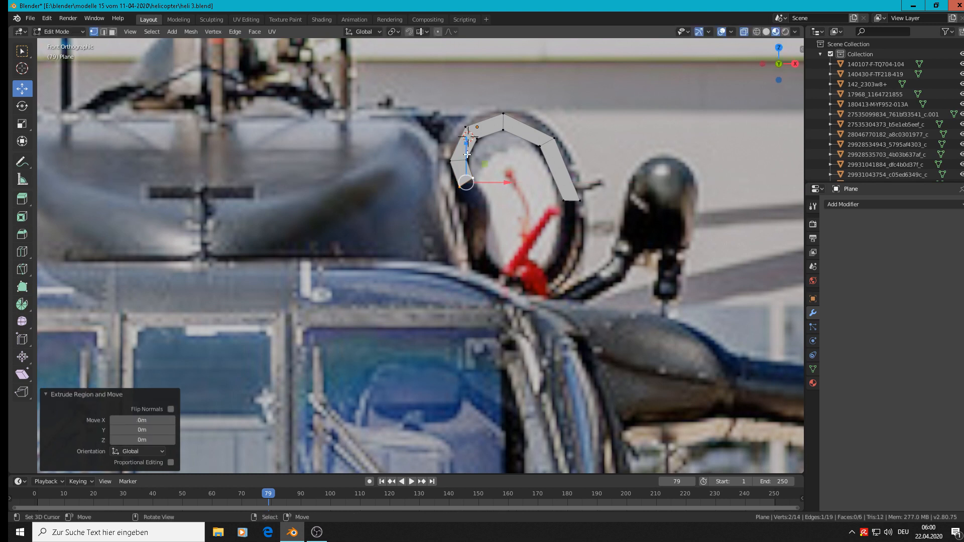
left_click_drag(467, 156, 522, 203)
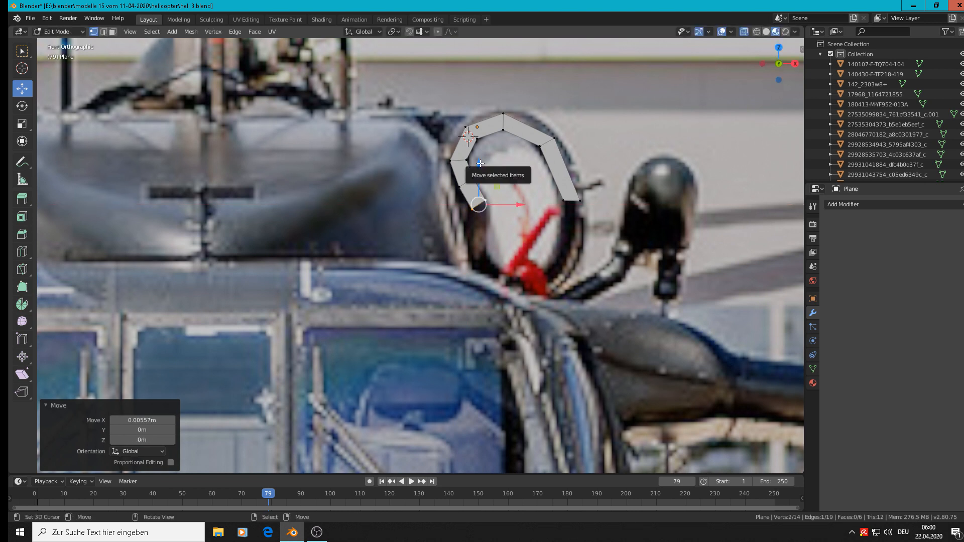
Extrude the left end edge about 0.005 m down and flatten it by scaling to 0 along Z
left_click(482, 165)
left_click_drag(482, 166, 480, 194)
key("e")
left_click(500, 213)
type("s")
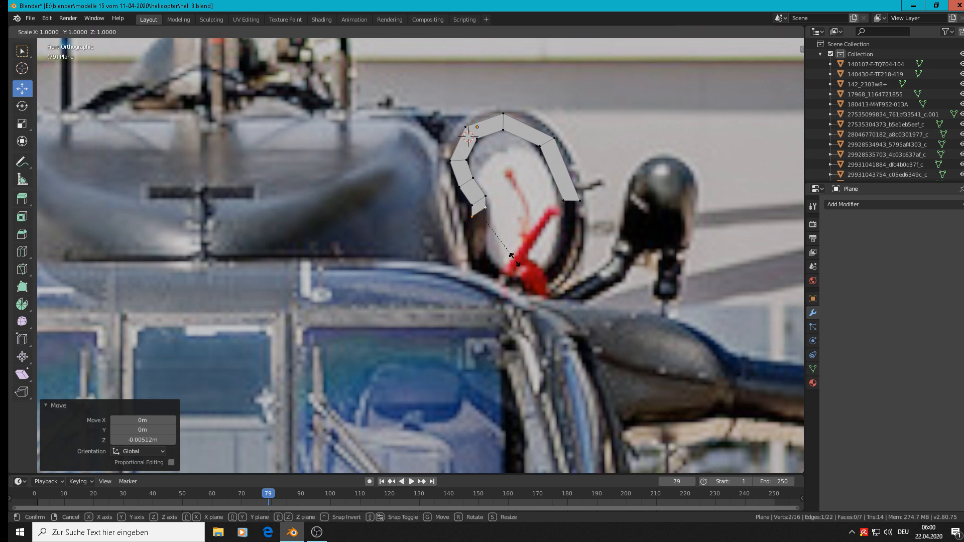
type("z")
type("0")
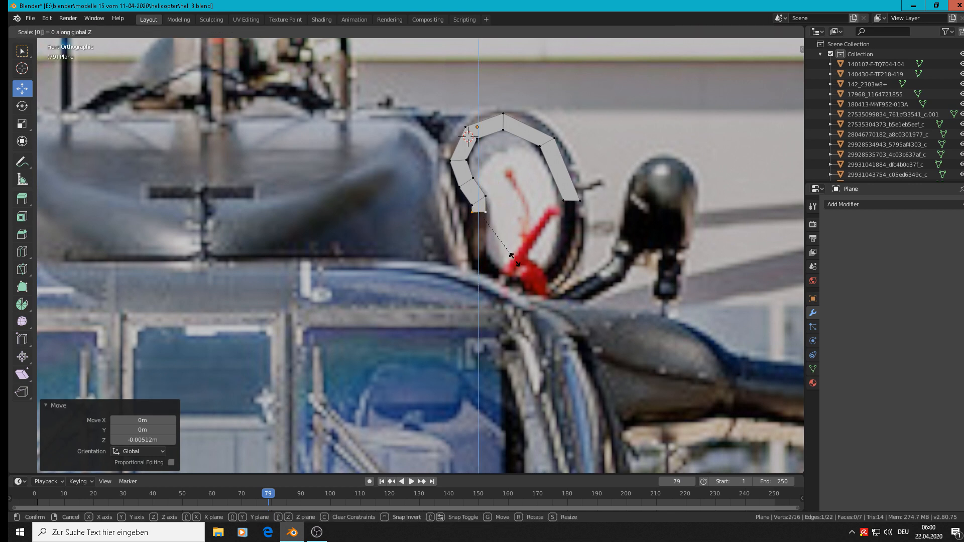
key("Return")
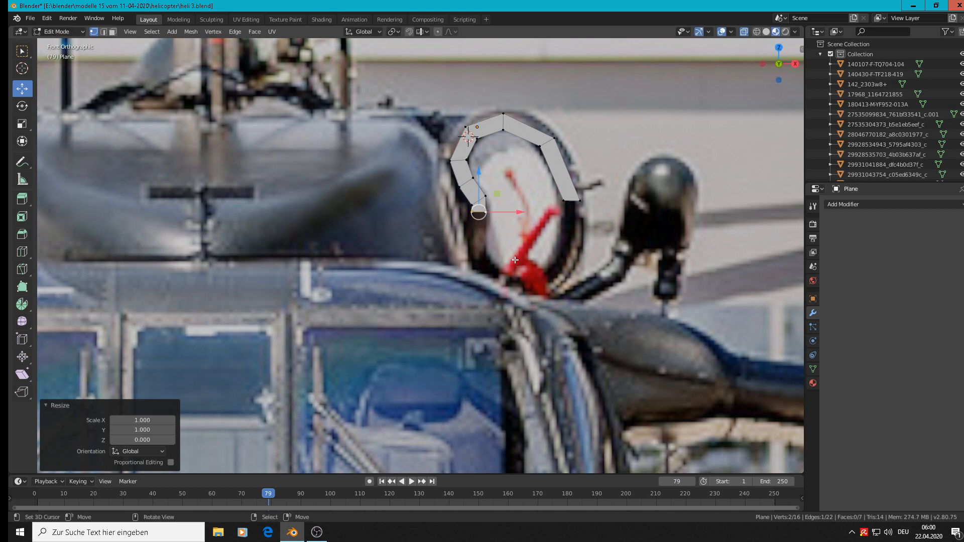
Lower the end edge of the strip's right side about 0.004 m along Z
left_click(581, 203)
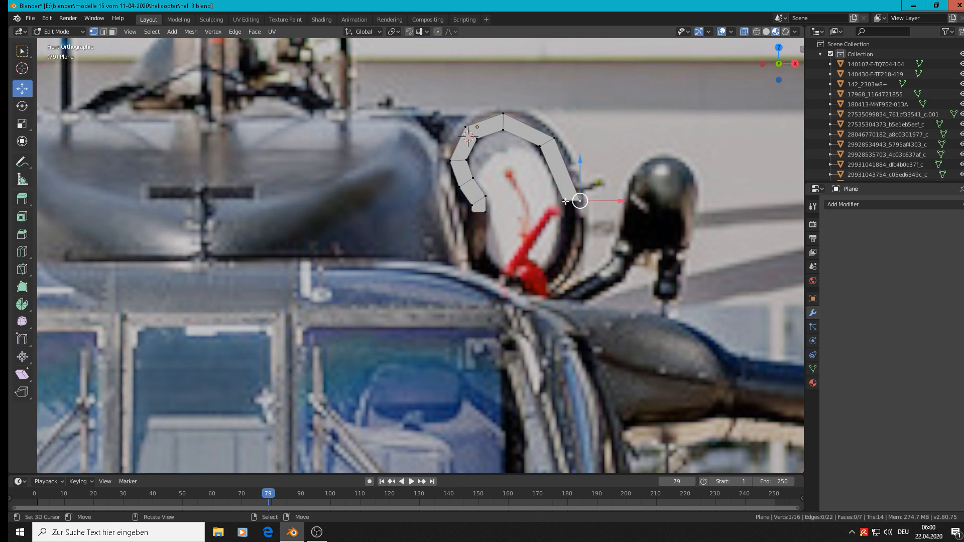
left_click_drag(572, 180, 577, 177)
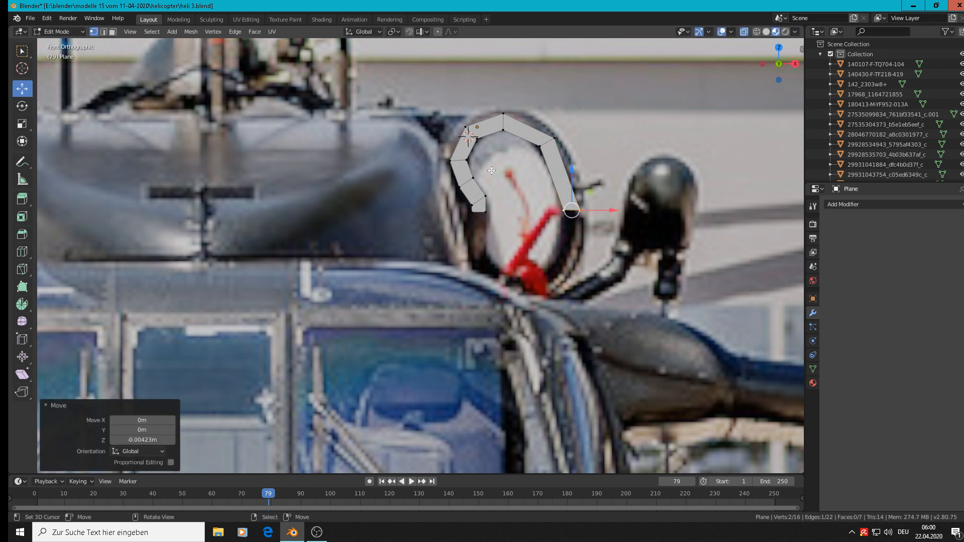
scroll(491, 171, "up", 2)
middle_click_drag(506, 153, 443, 177, "shift")
Return to Object Mode and add a Subdivision Surface modifier to the plane strip
key("Tab")
scroll(444, 176, "down", 4)
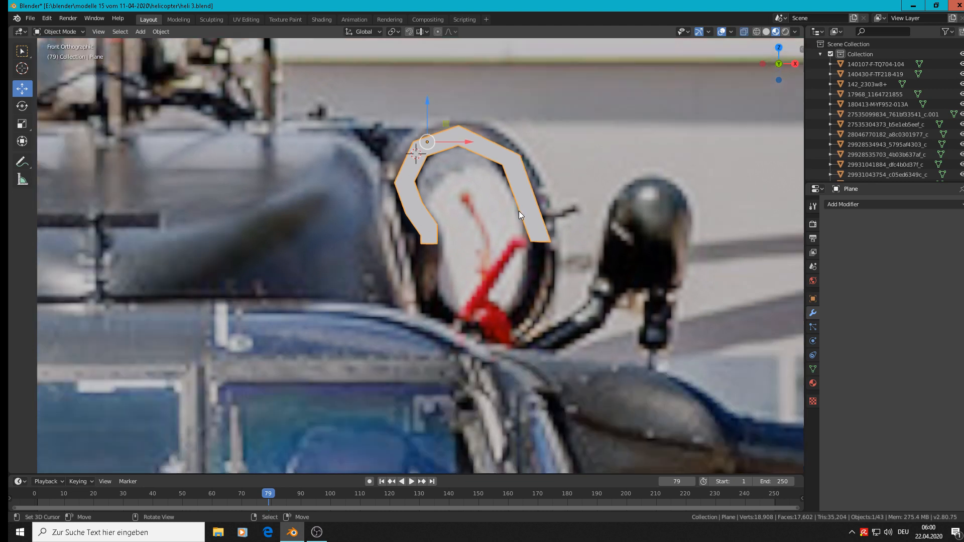
left_click(877, 205)
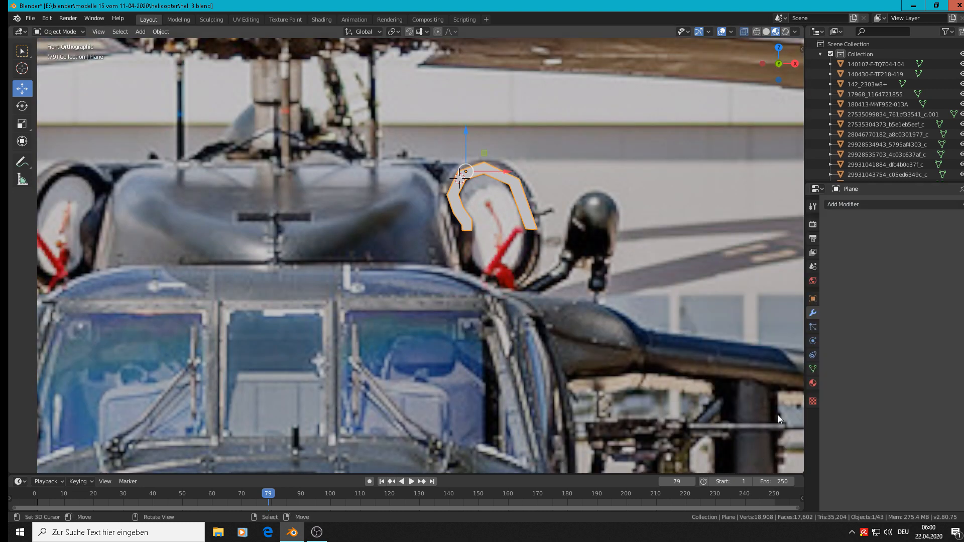
left_click(887, 202)
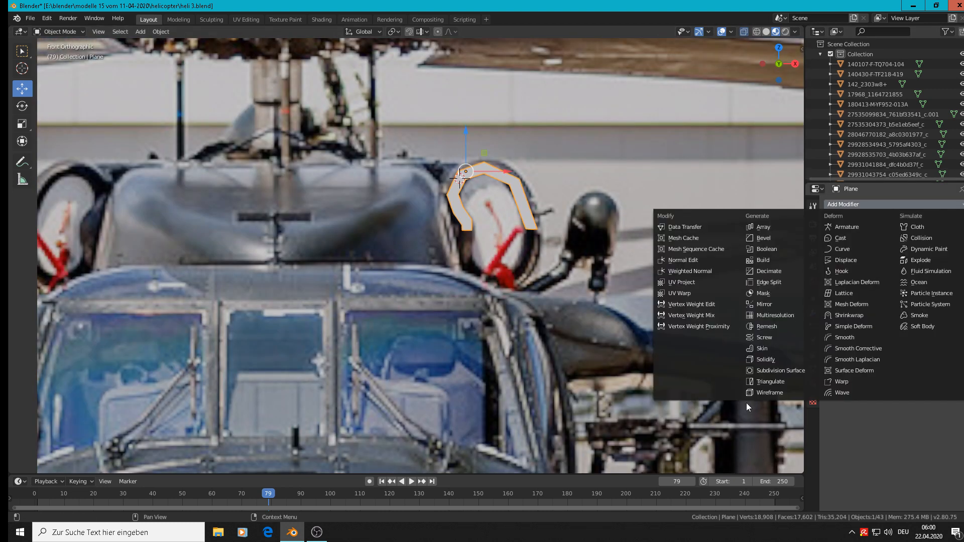
left_click(778, 370)
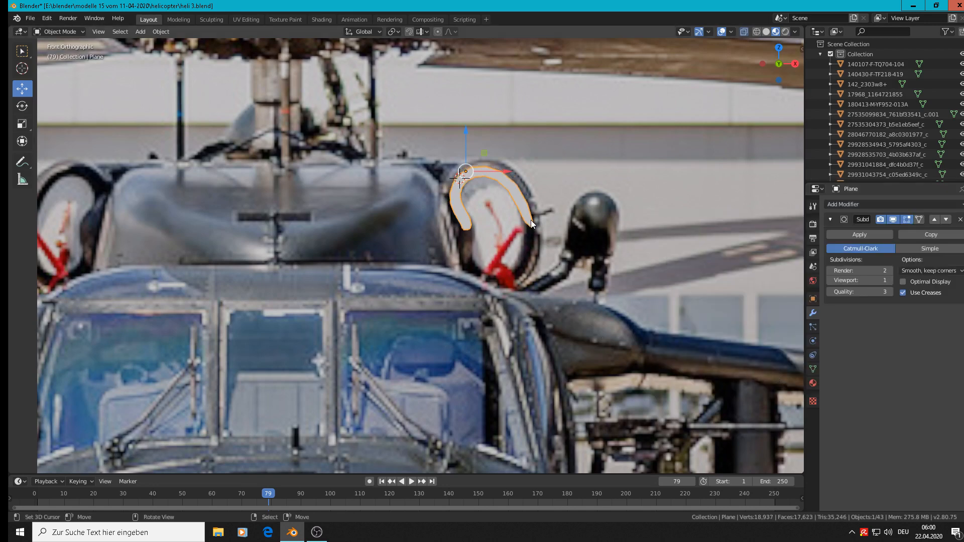
Level both lower end edges of the strip with each other by scaling them to 0 along Z
key("Tab")
scroll(554, 272, "up", 3)
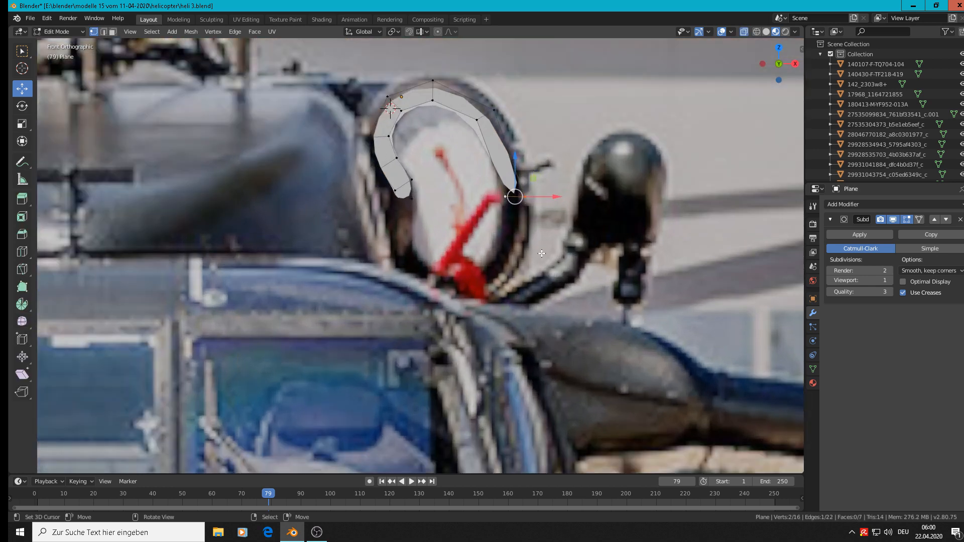
left_click(414, 202)
left_click(526, 202, "shift")
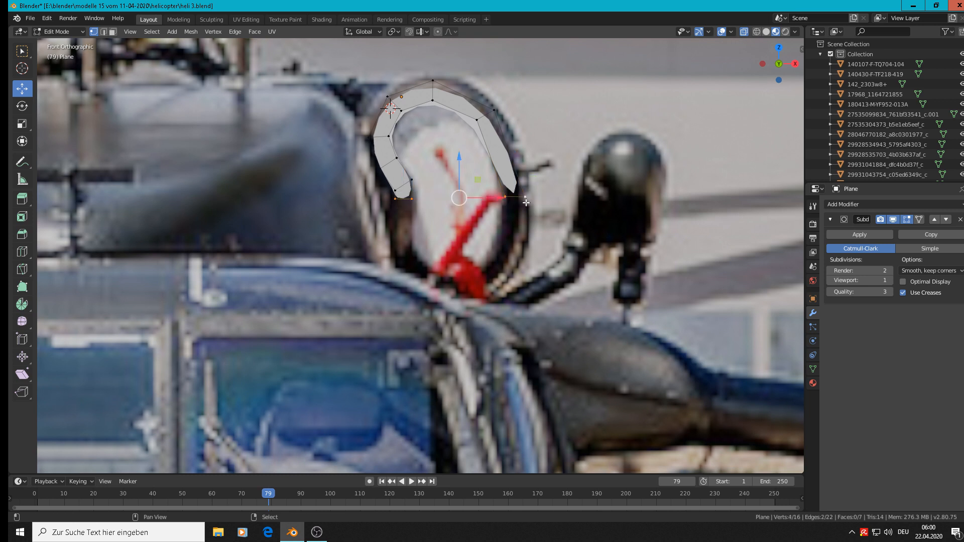
type("s")
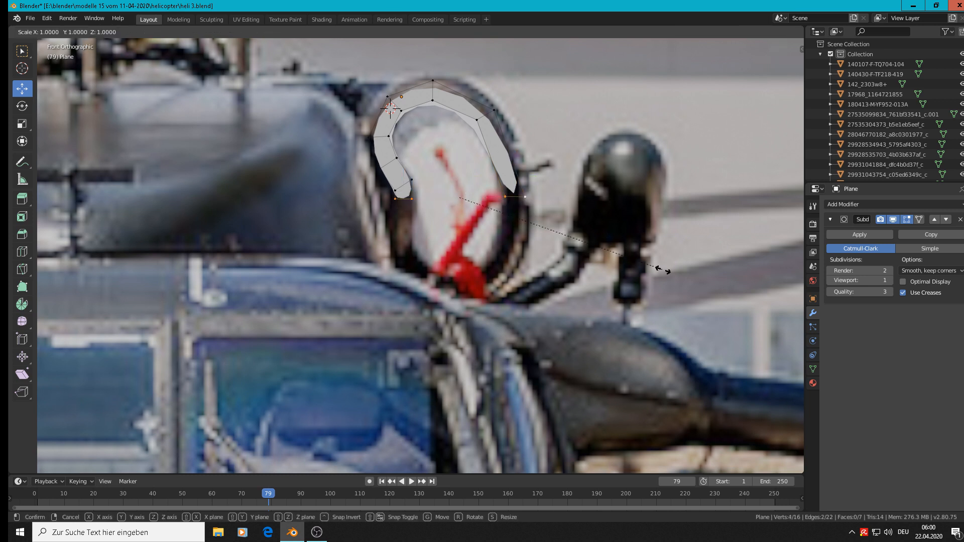
type("z")
type("0")
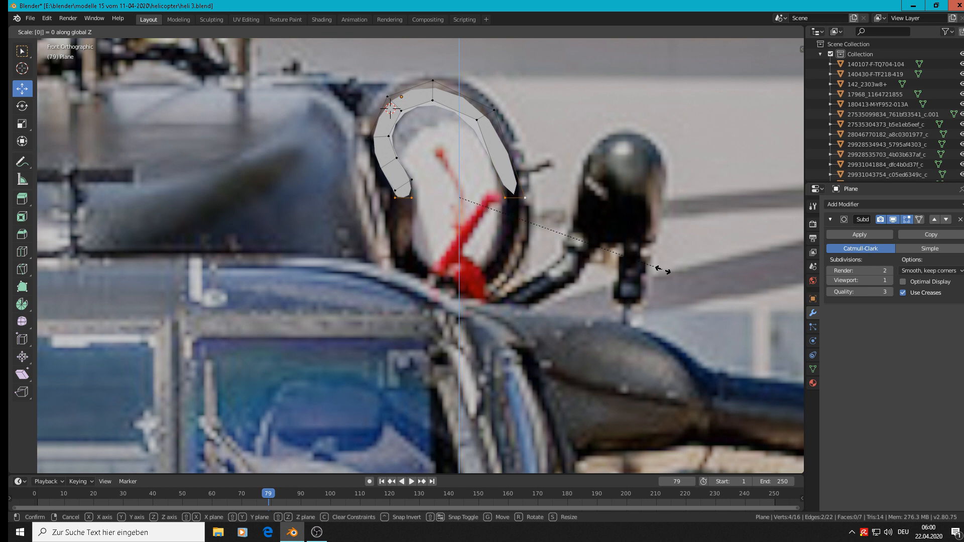
key("Return")
key("Tab")
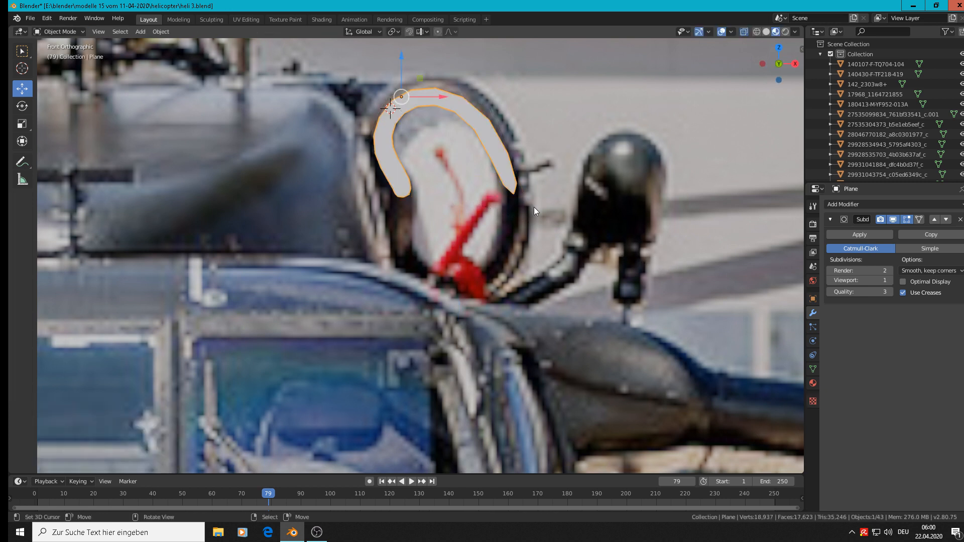
key("Tab")
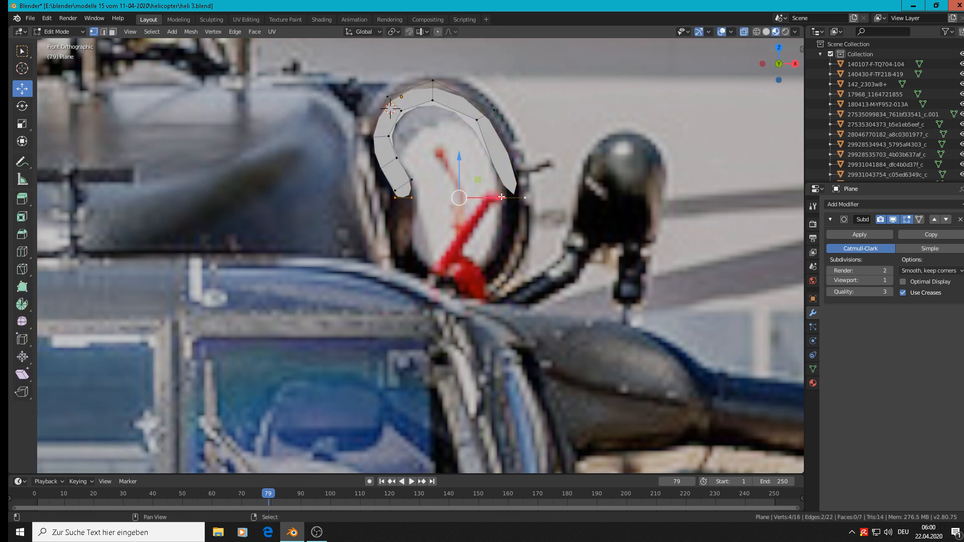
left_click_drag(501, 196, 669, 201)
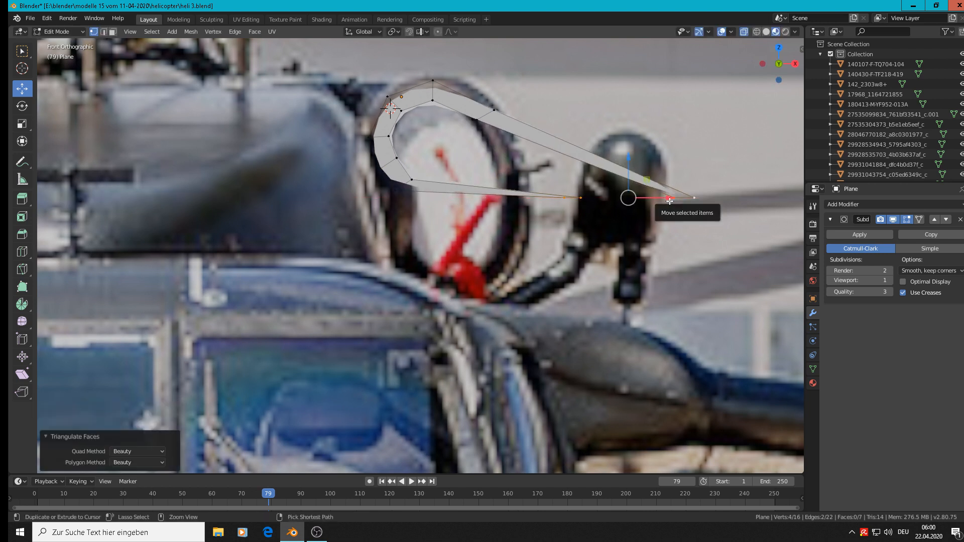
key("ctrl+z")
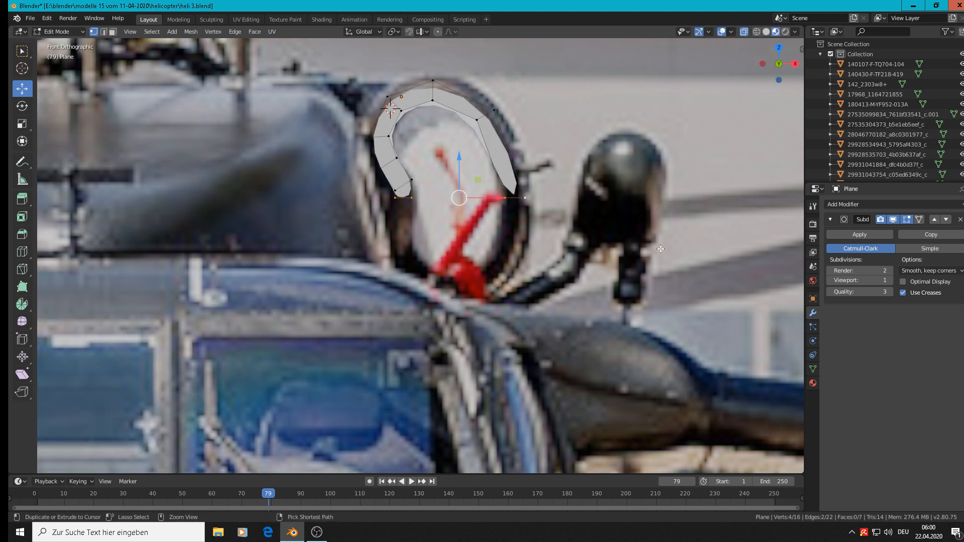
key("ctrl+z")
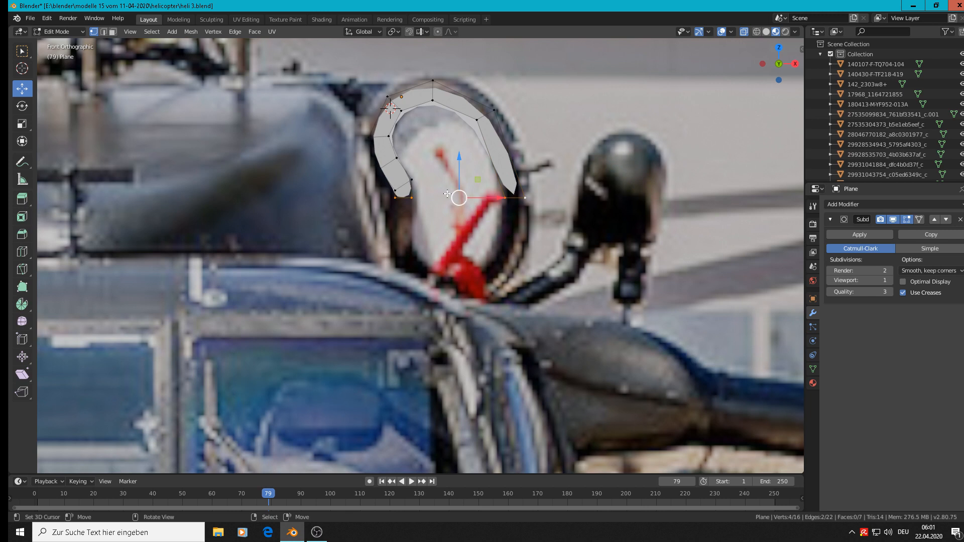
key("Tab")
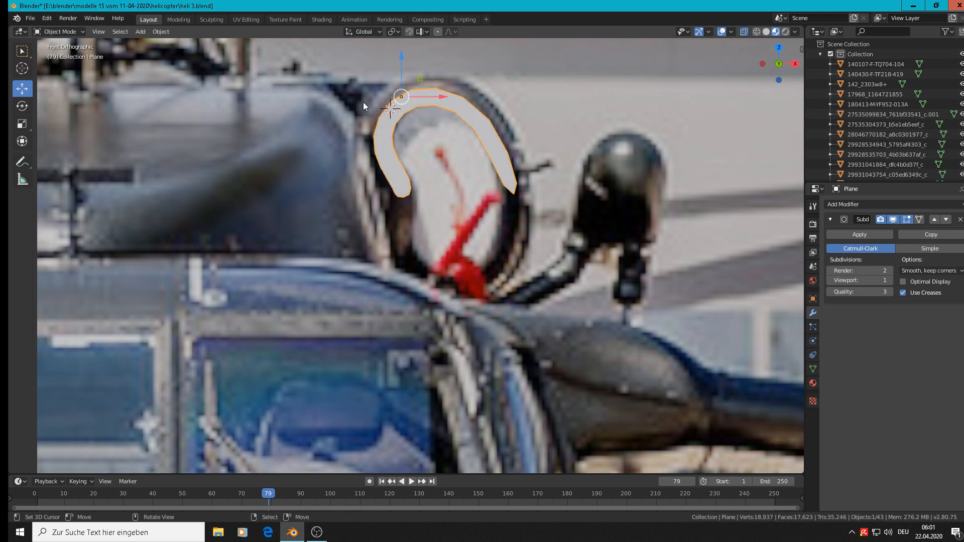
key("Tab")
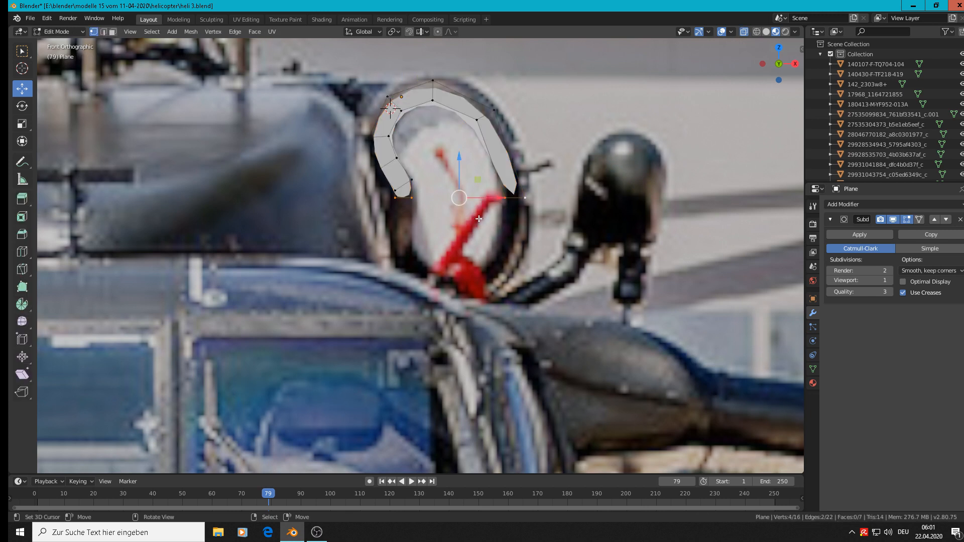
Save the file heli 3.blend
key("ctrl")
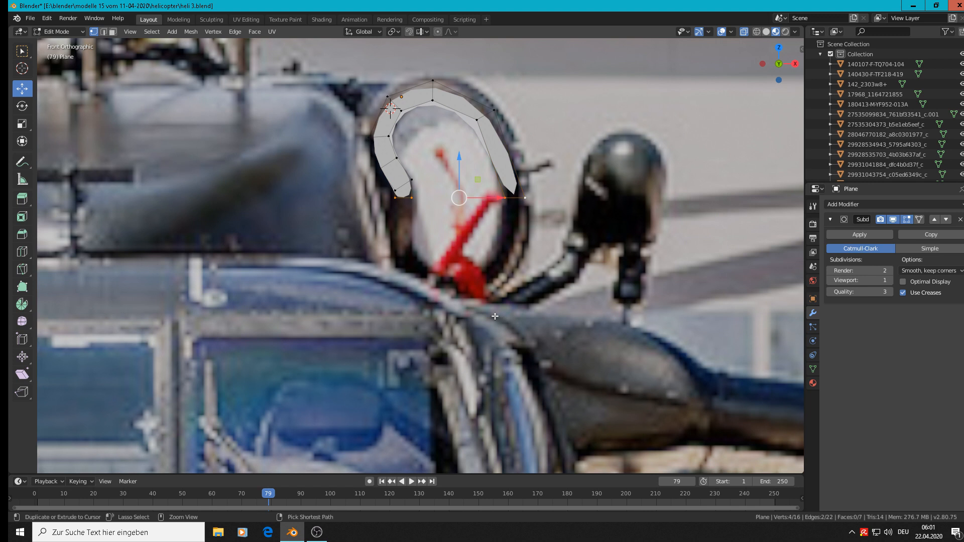
key("ctrl+n")
key("ctrl+s")
key("s")
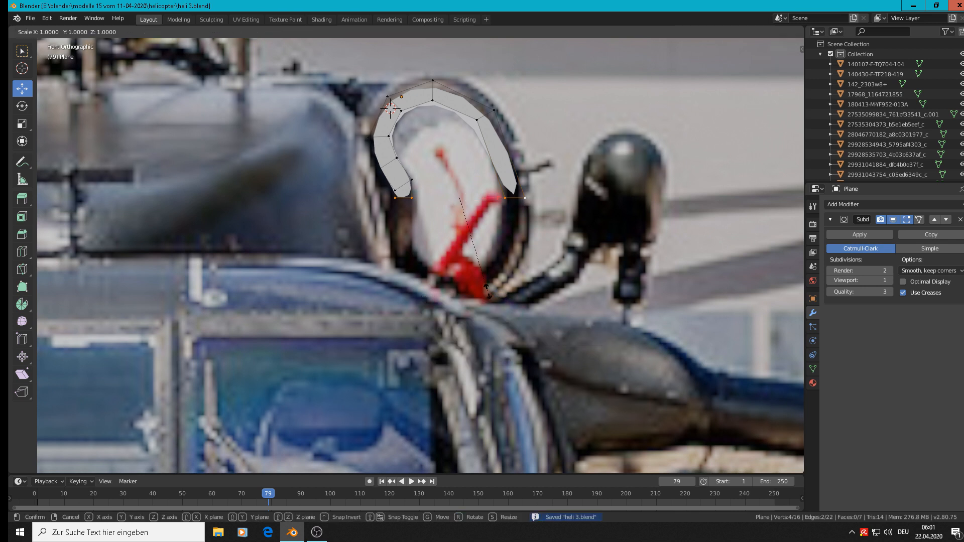
key("Escape")
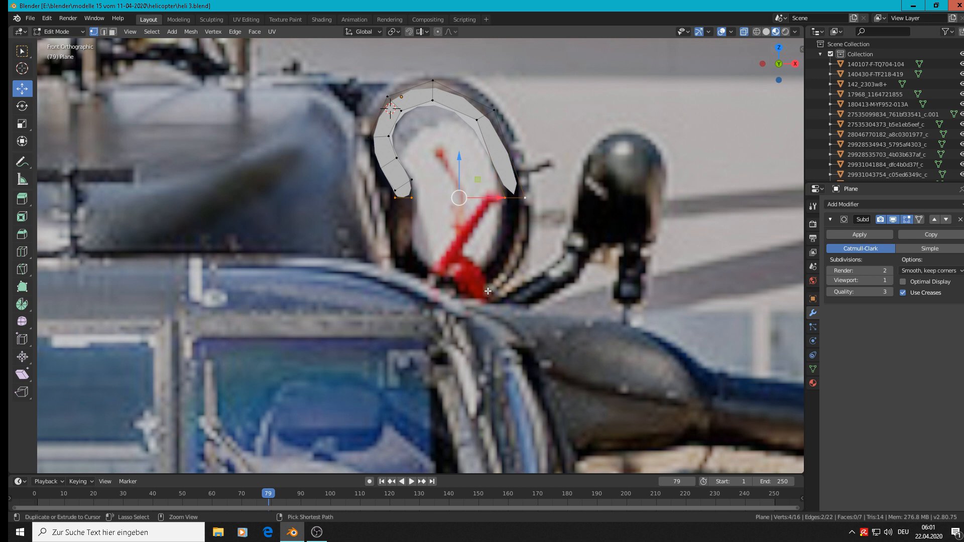
key("ctrl+c")
key("ctrl+v")
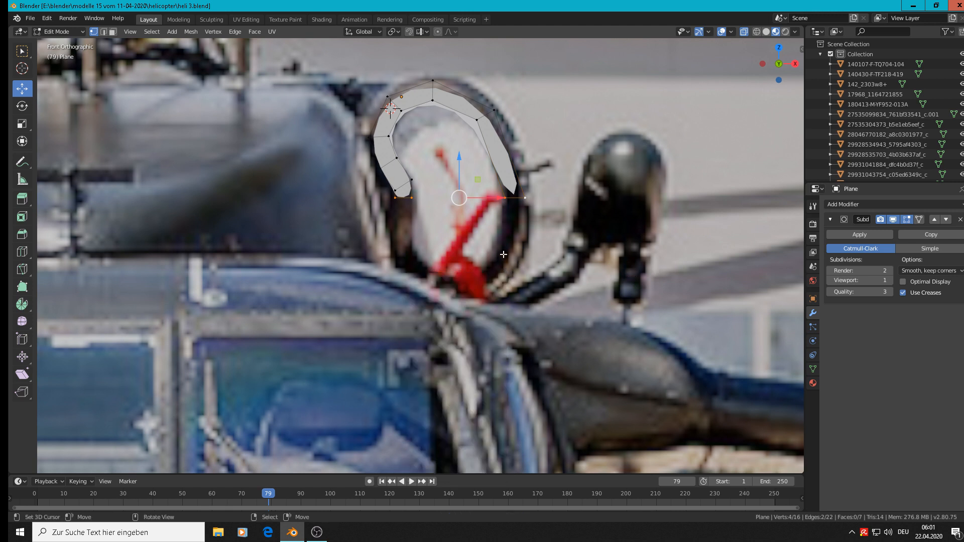
key("ctrl+e")
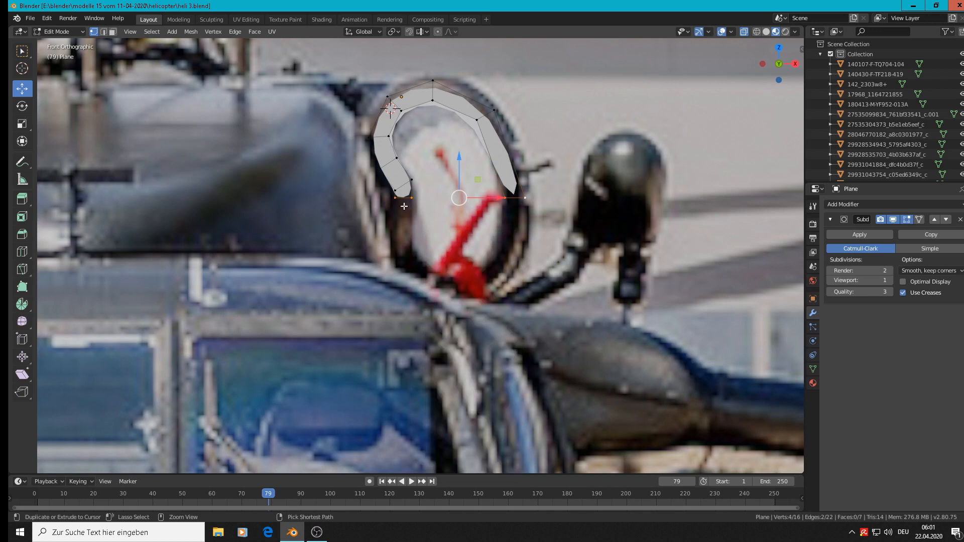
key("ctrl+e")
key("ctrl+e")
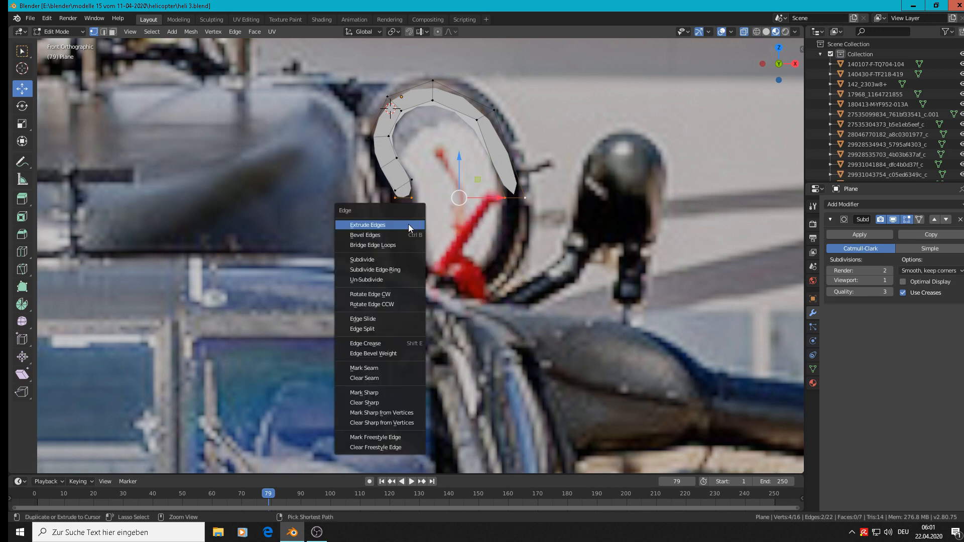
key("ctrl+r")
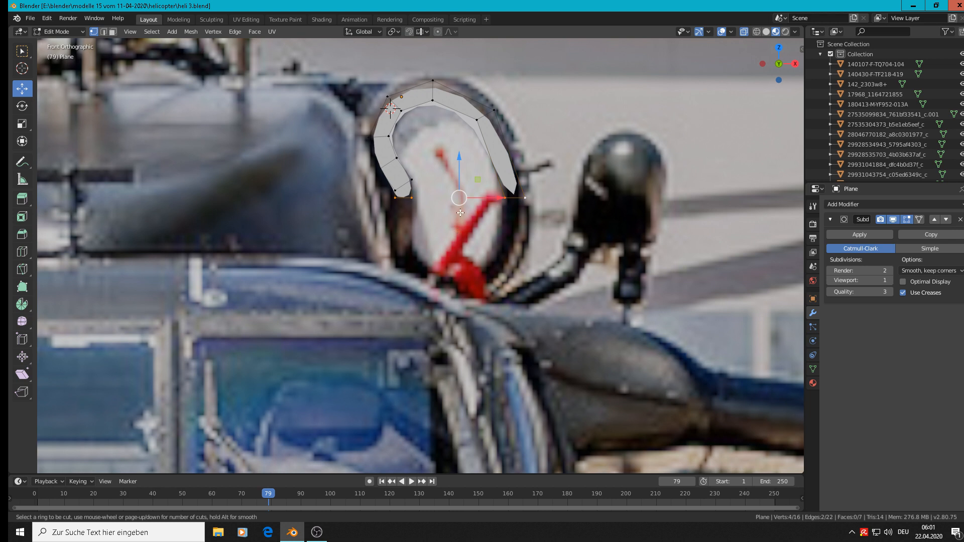
left_click(219, 32)
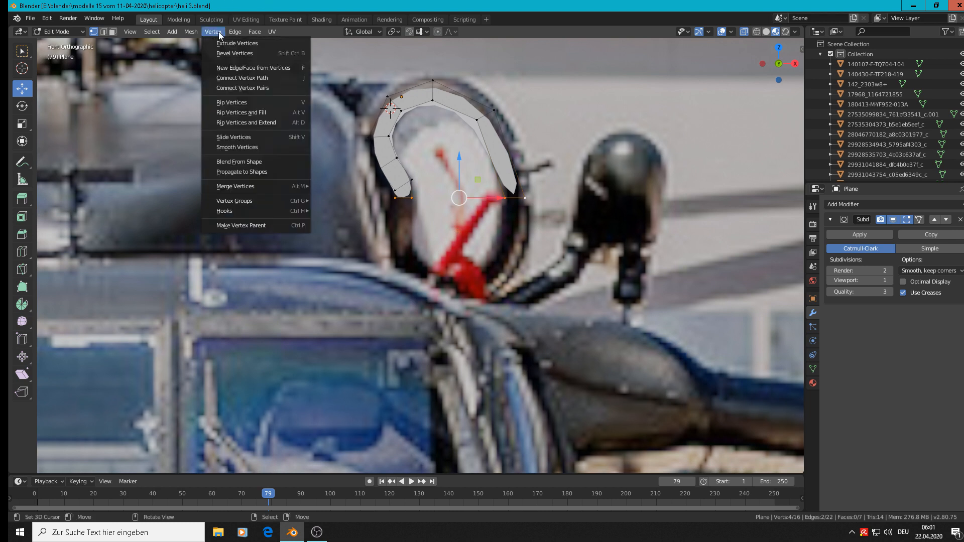
mouse_move(256, 32)
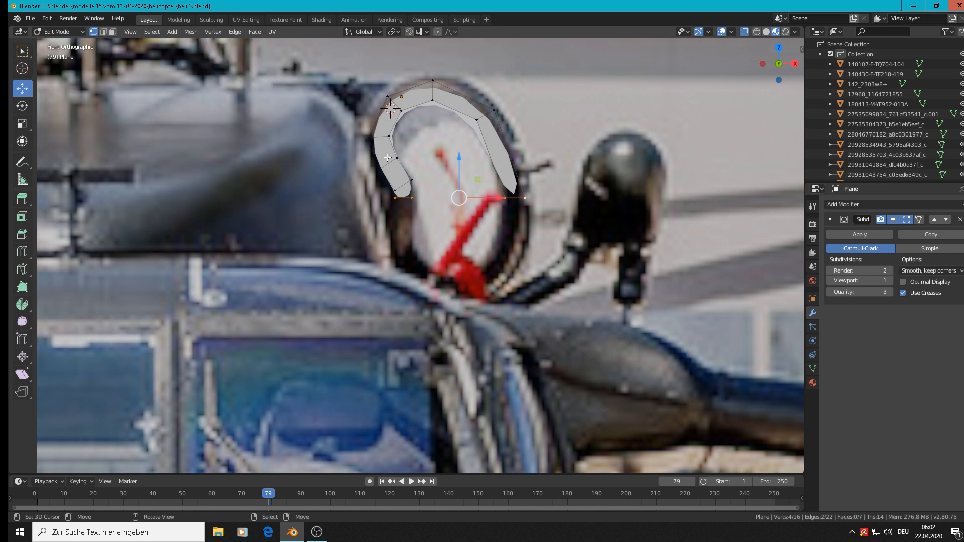
key("Tab")
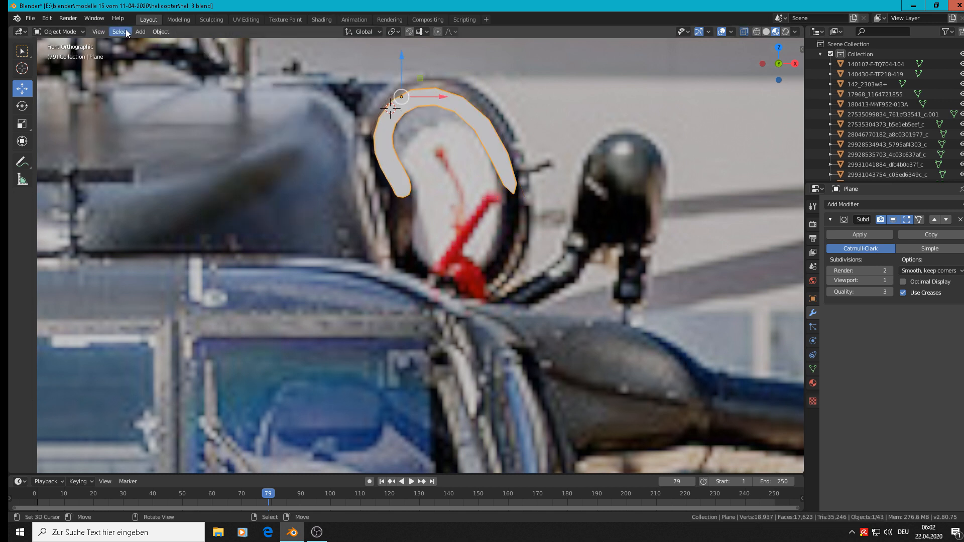
left_click(142, 32)
mouse_move(152, 32)
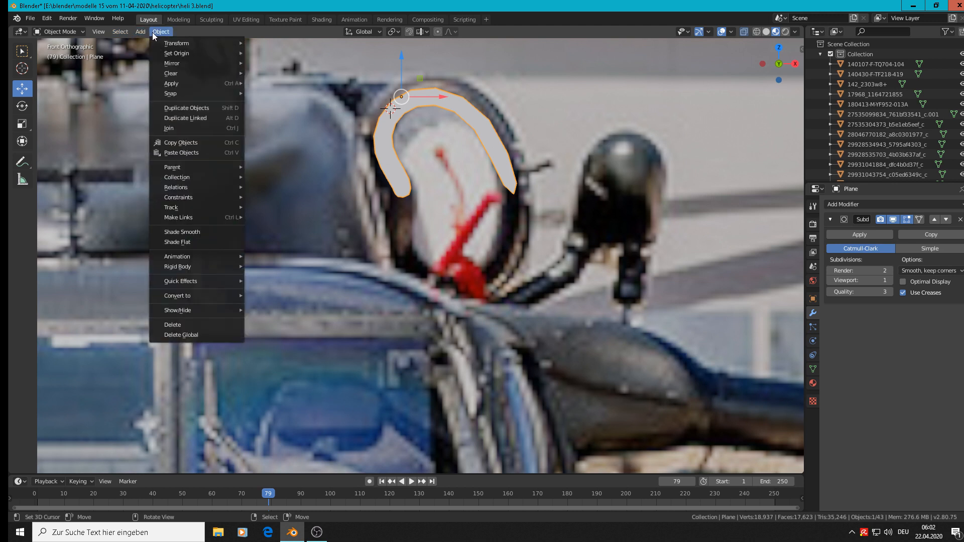
mouse_move(169, 47)
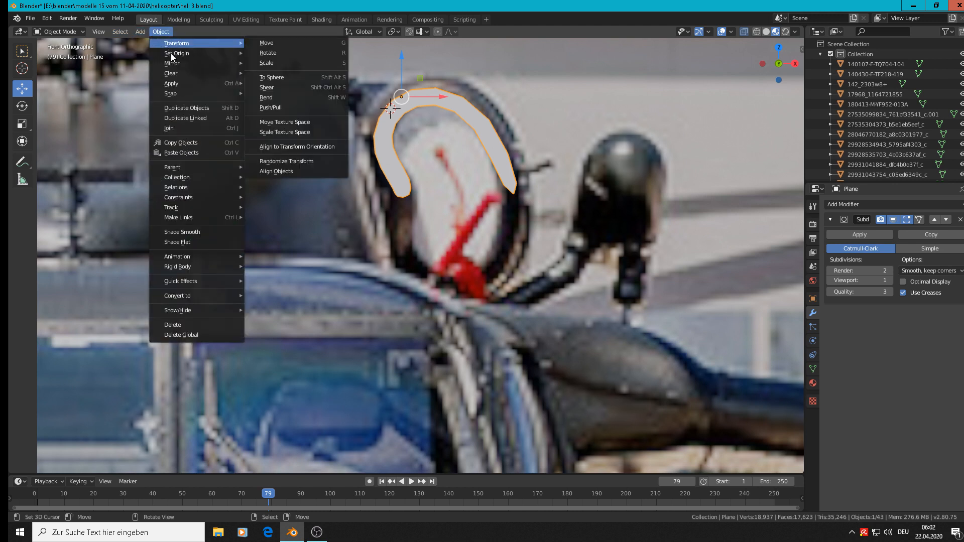
mouse_move(171, 63)
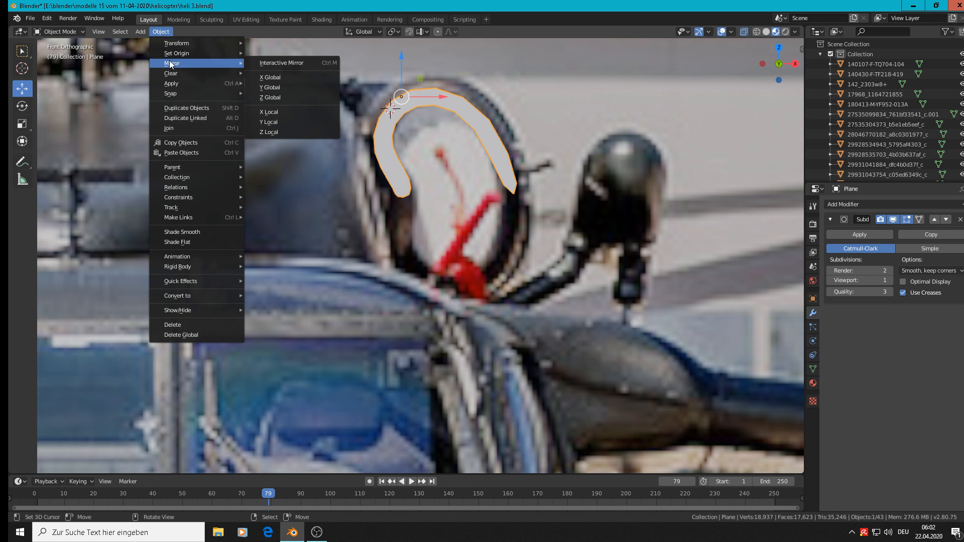
key("Tab")
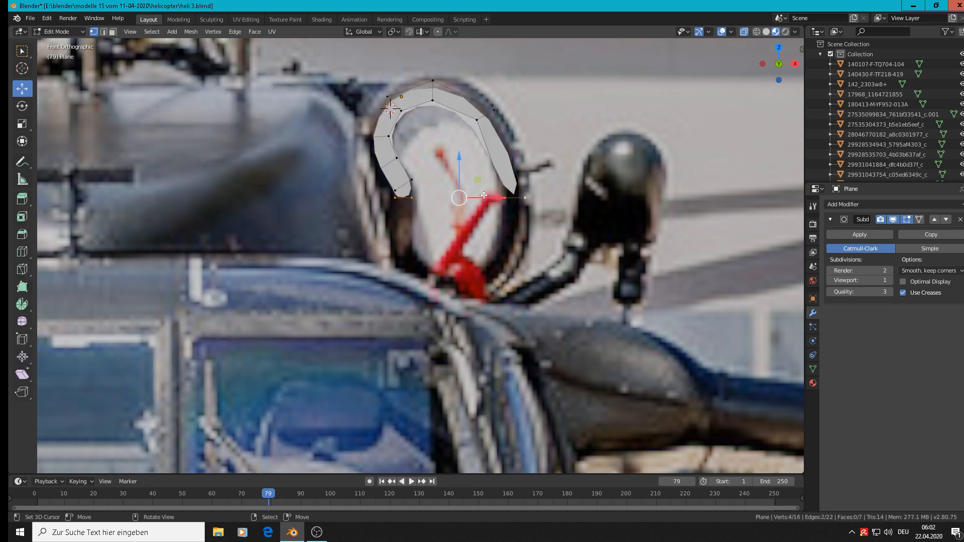
left_click(459, 198)
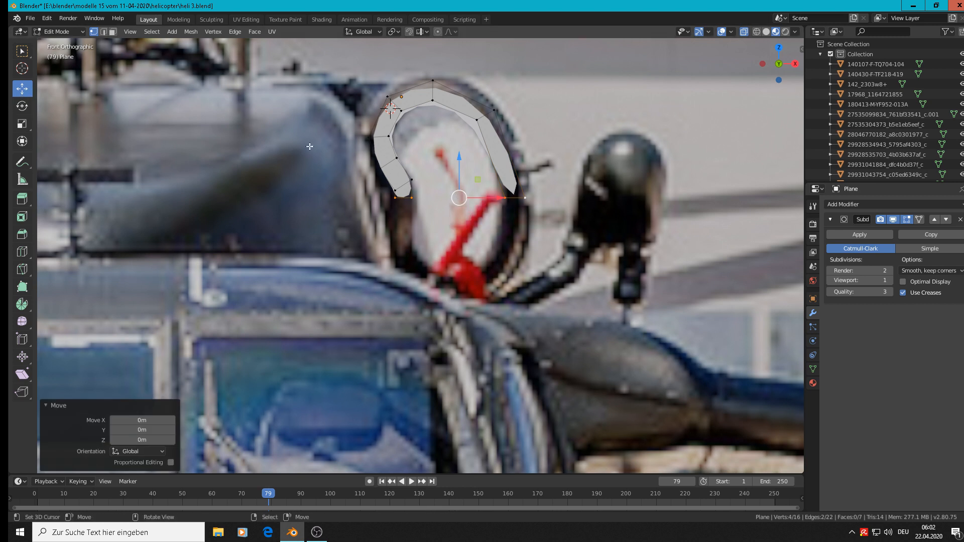
Place the 3D cursor midway between the strip's two lower end edges and set the object's origin to it
left_click(20, 69)
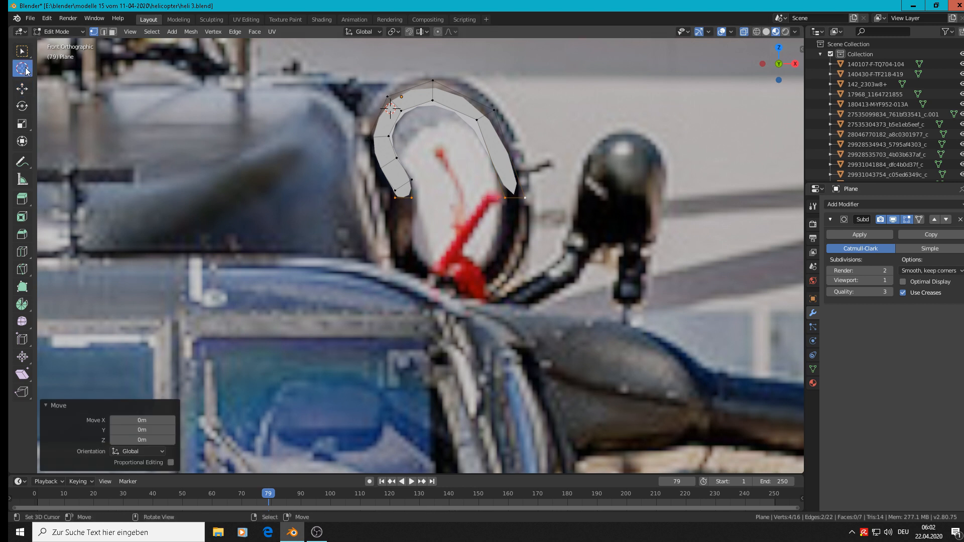
left_click(457, 200)
left_click(22, 89)
key("Tab")
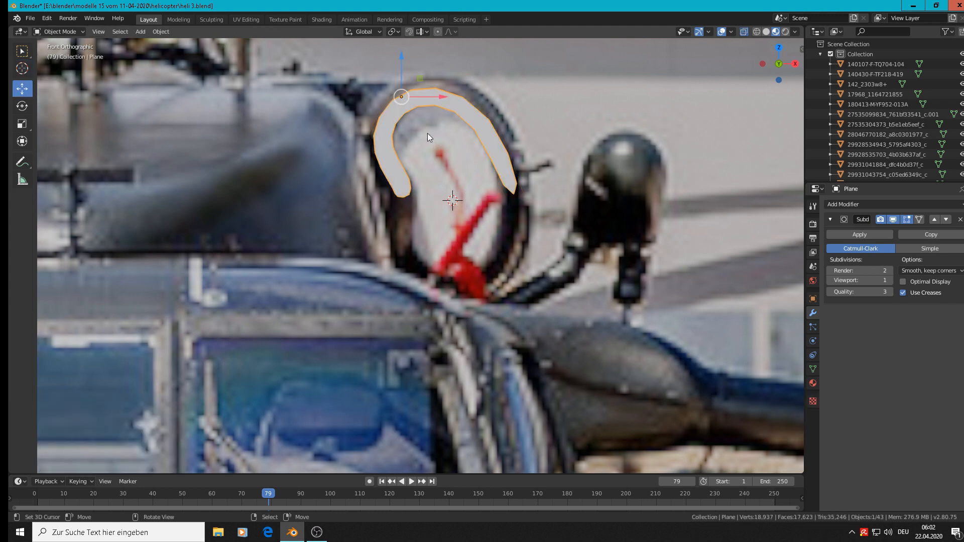
left_click(168, 32)
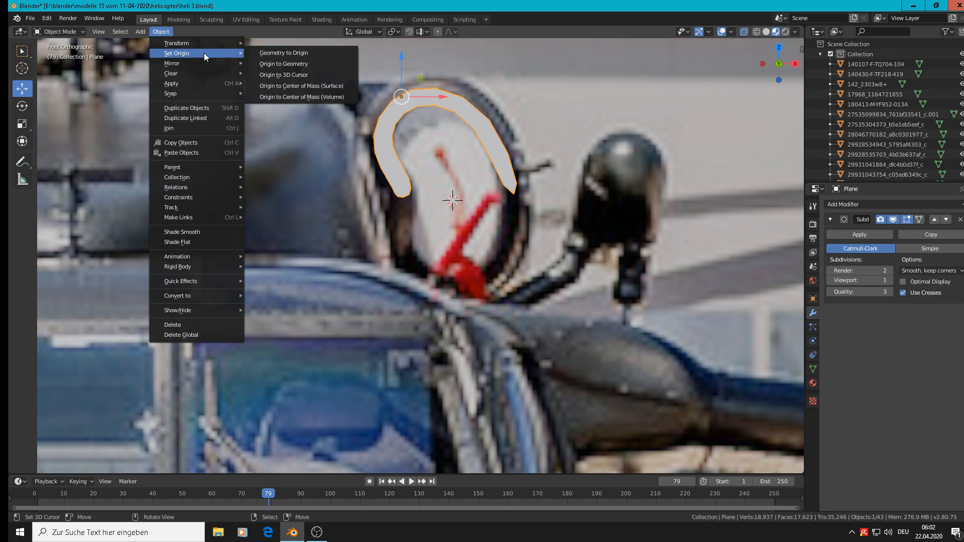
left_click(300, 75)
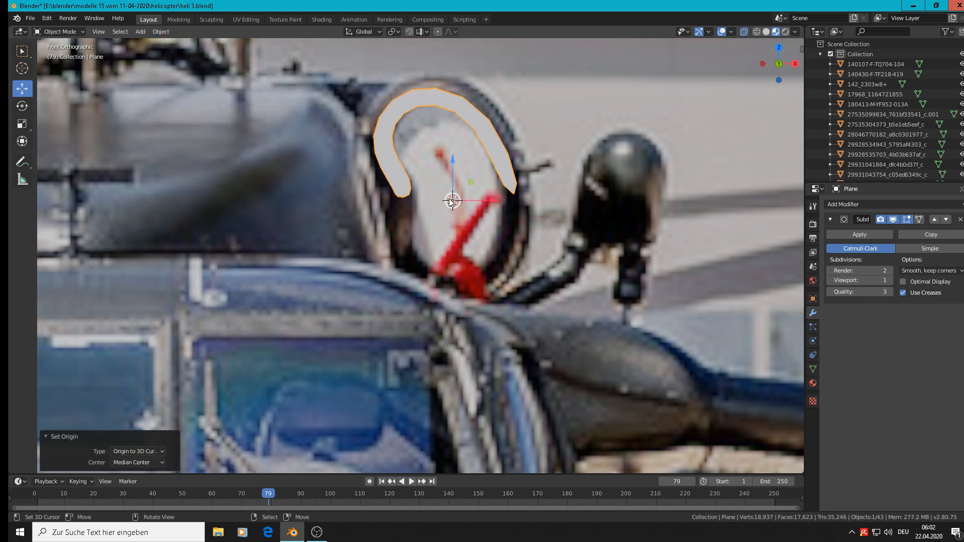
Add a Mirror modifier to the strip, try the X and Y axes one after the other, and leave all axes disabled
left_click(840, 203)
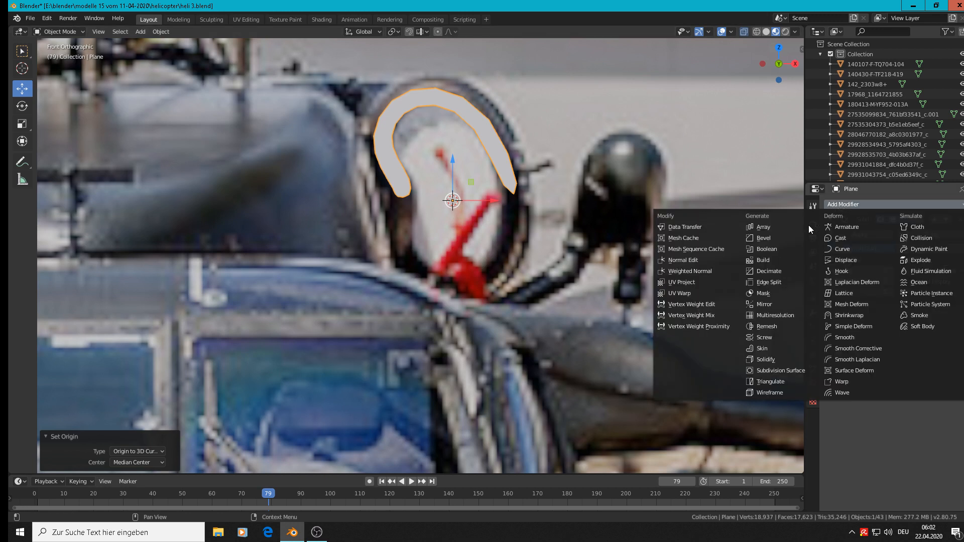
left_click(792, 302)
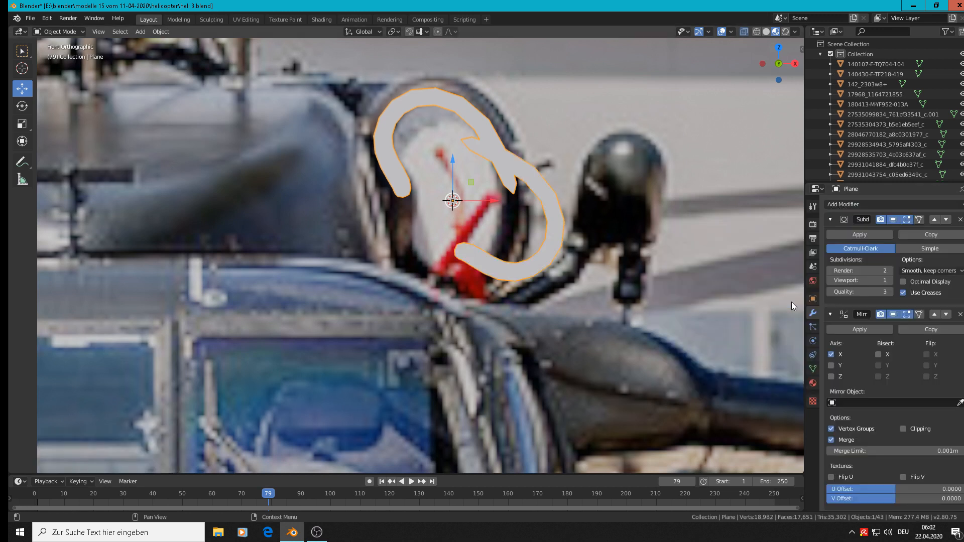
left_click(831, 354)
left_click(831, 365)
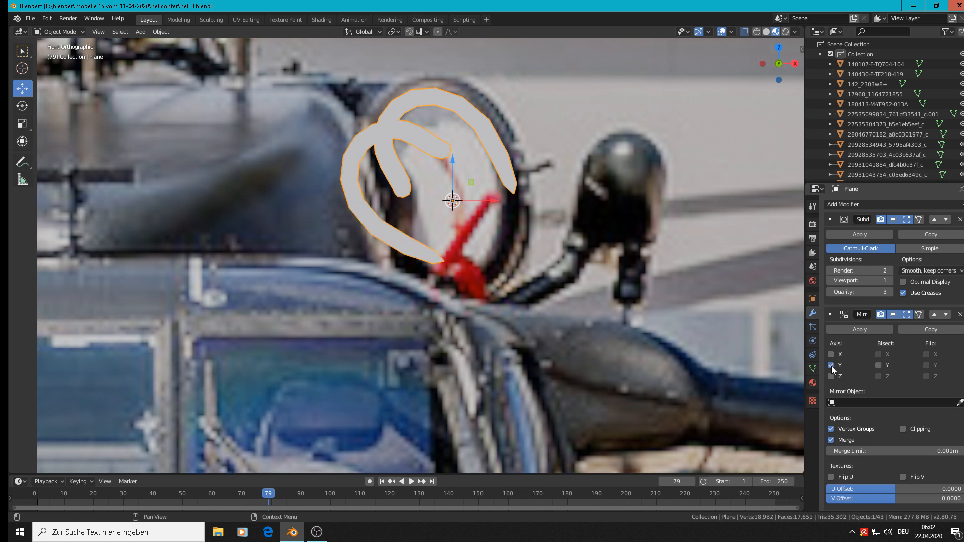
left_click(832, 365)
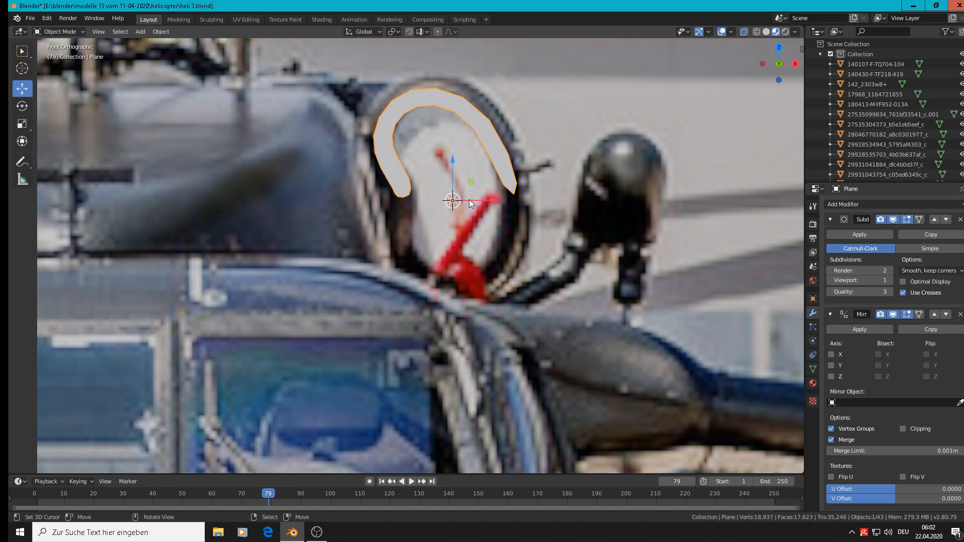
Apply the strip's rotation and scale
left_click(160, 32)
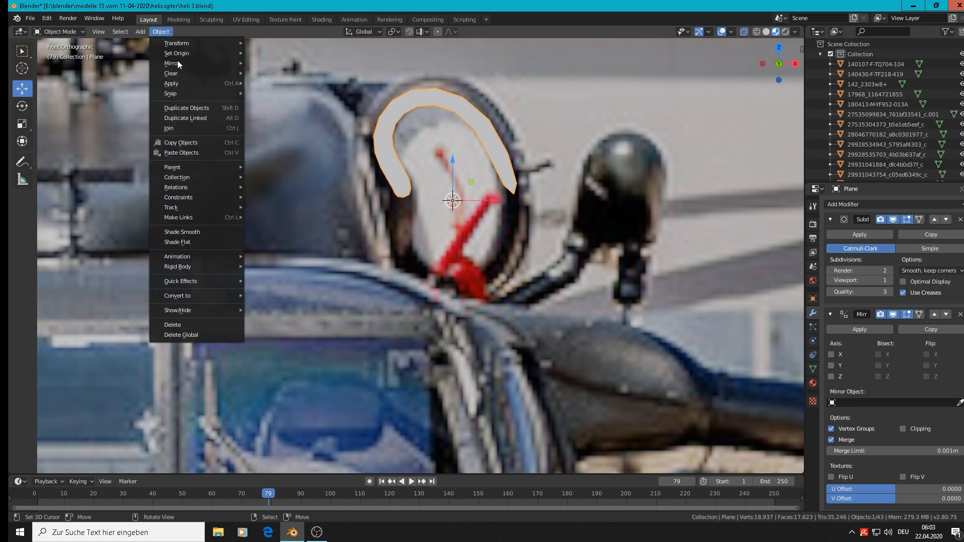
mouse_move(211, 83)
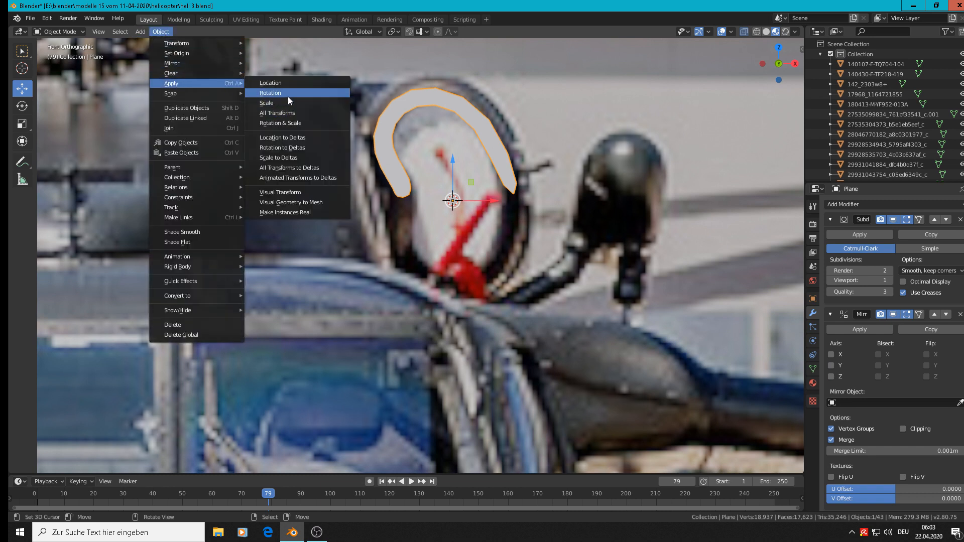
left_click(288, 122)
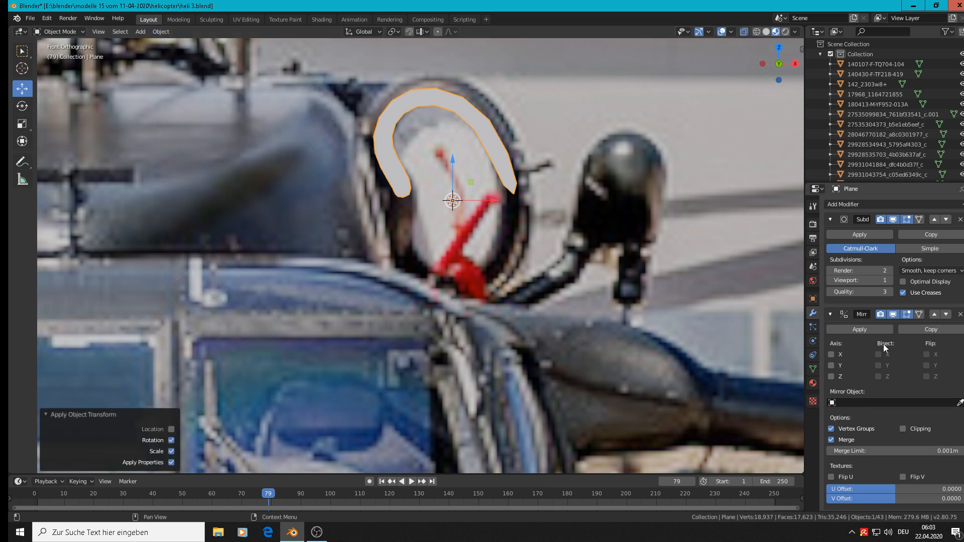
Set the Mirror modifier to mirror the strip along the Z axis only, with Clipping enabled
left_click(834, 354)
left_click(834, 354)
left_click(832, 365)
left_click(832, 365)
left_click(832, 366)
left_click(832, 366)
left_click(832, 376)
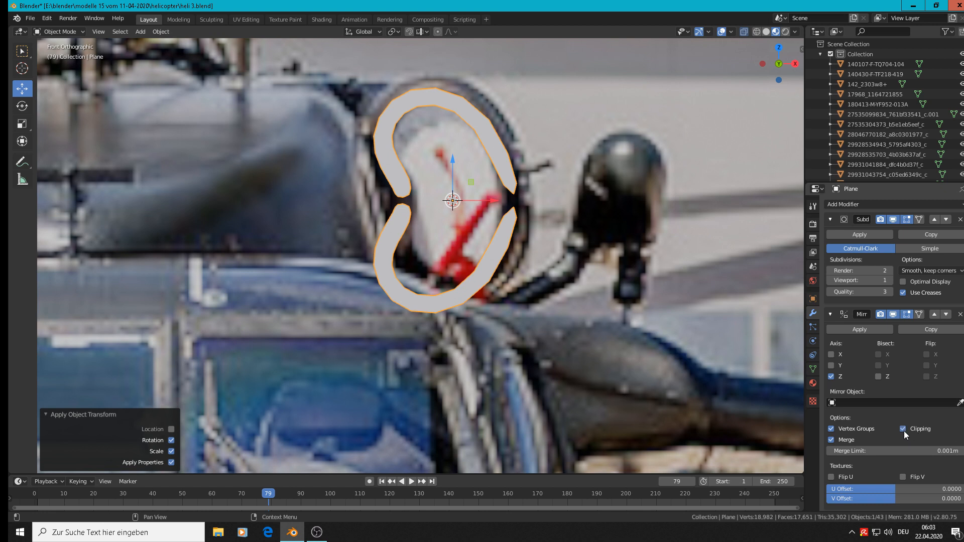
Select the whole strip mesh in Edit Mode and move it down 0.00167 m along Z towards the mirror plane
key("Tab")
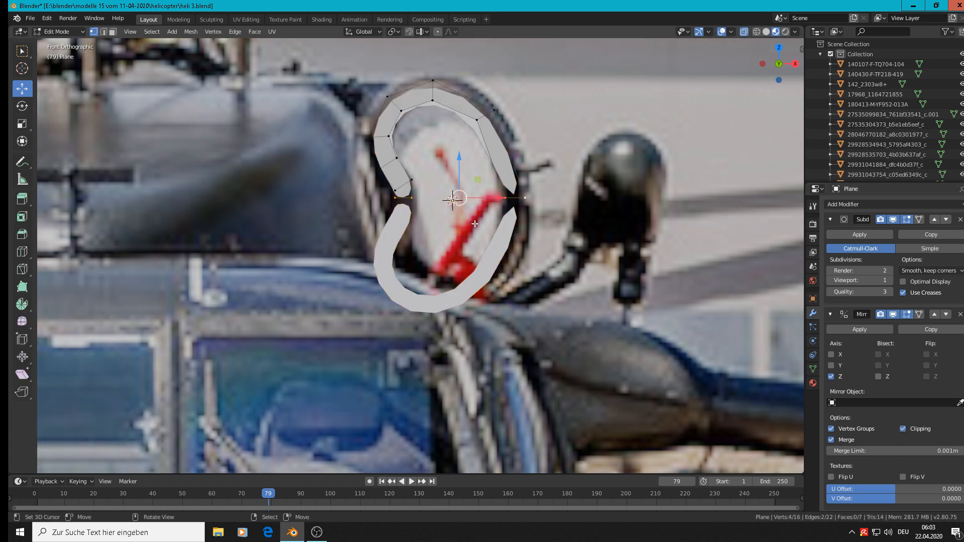
key("a")
key("g")
key("z")
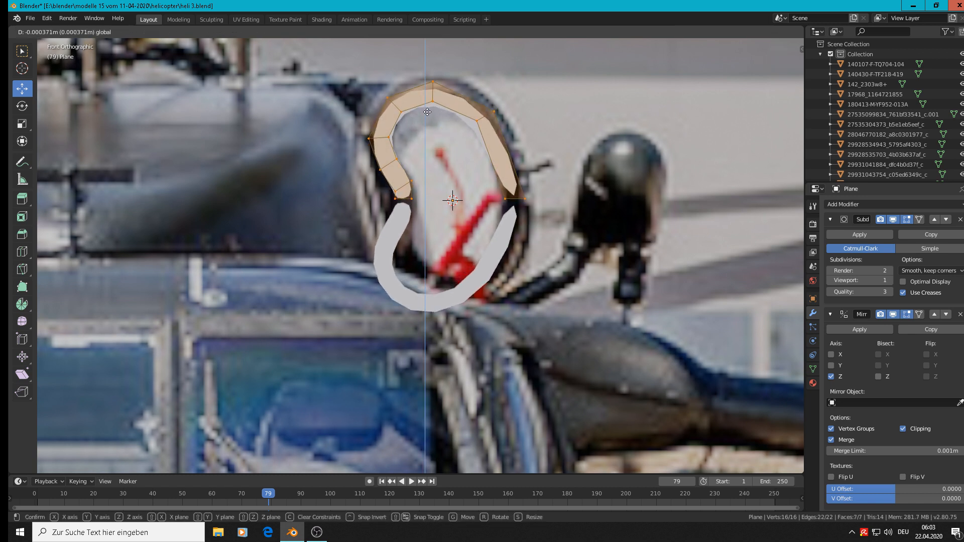
left_click(427, 116)
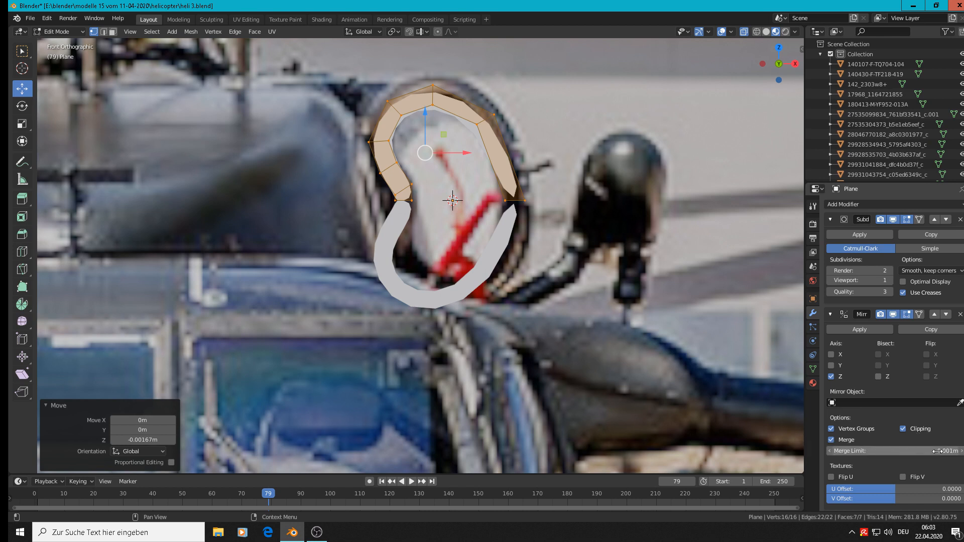
Raise the Mirror modifier's merge limit to 0.017 m and check the ring in Object Mode
left_click_drag(938, 452, 908, 451)
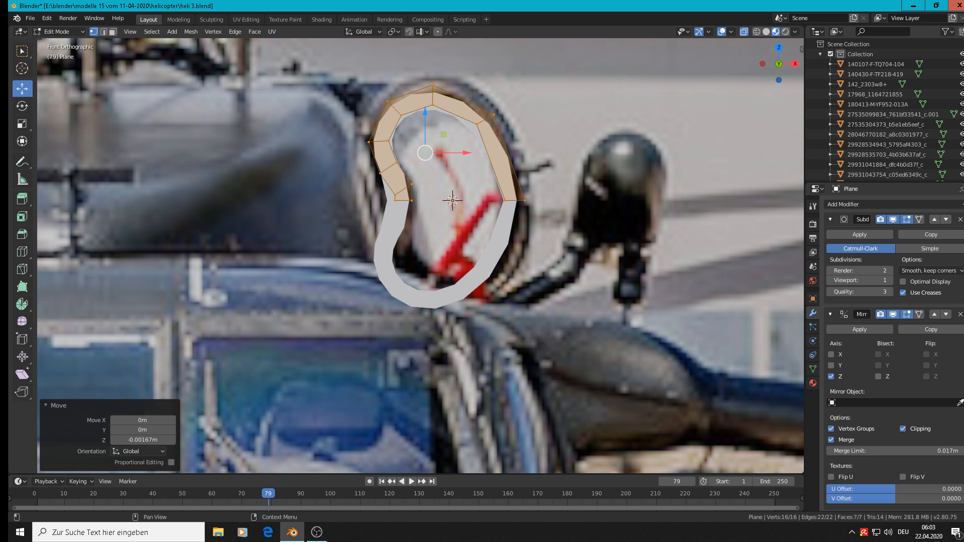
key("Tab")
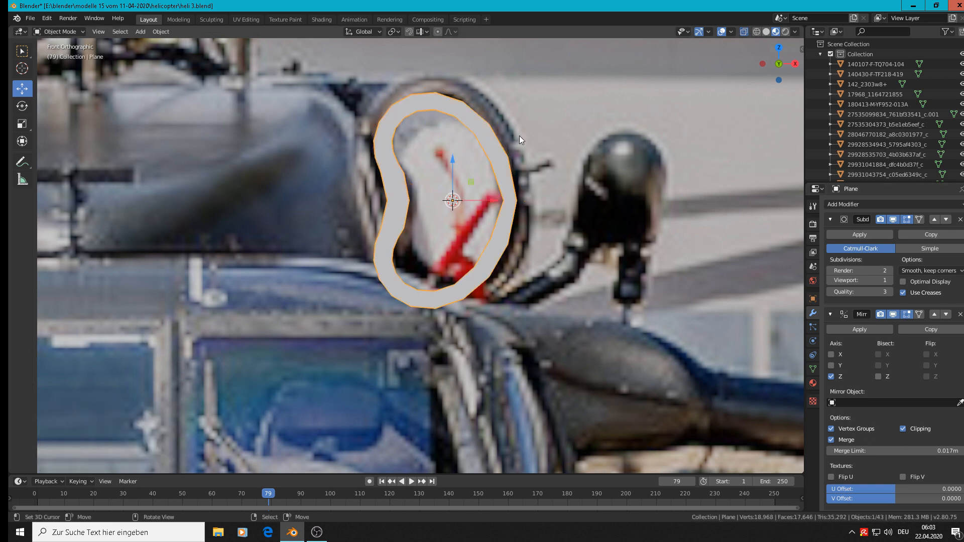
Set the Subdivision Surface modifier's viewport level to 2 and return to Object Mode
key("Tab")
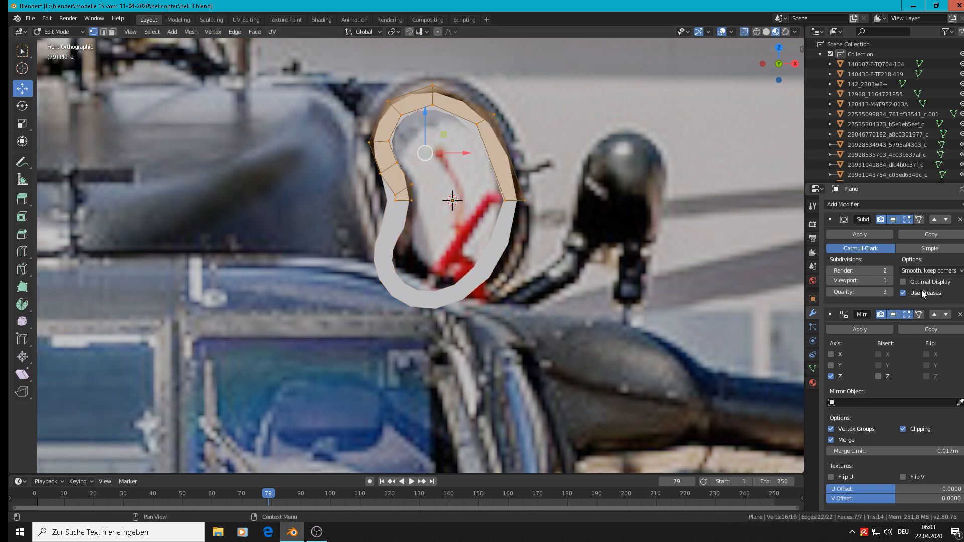
left_click(890, 280)
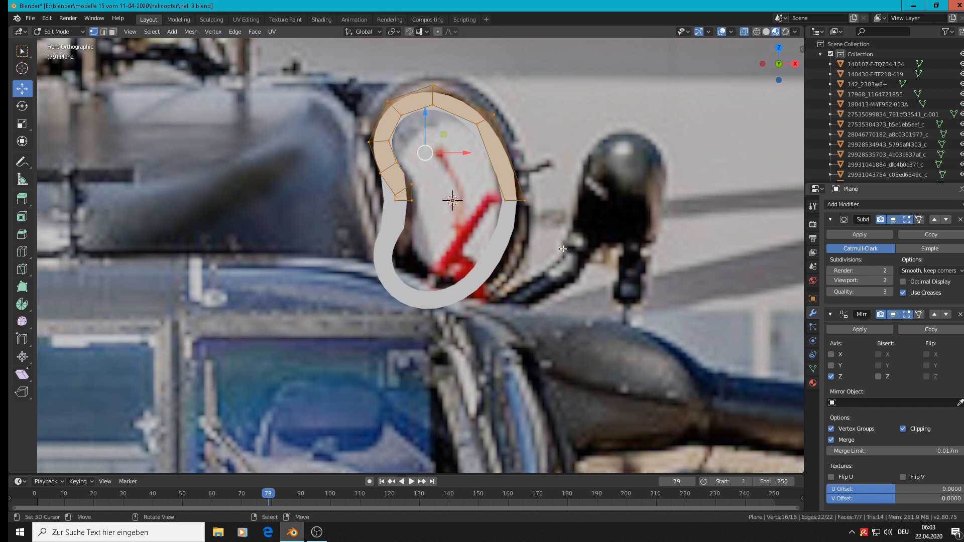
key("Tab")
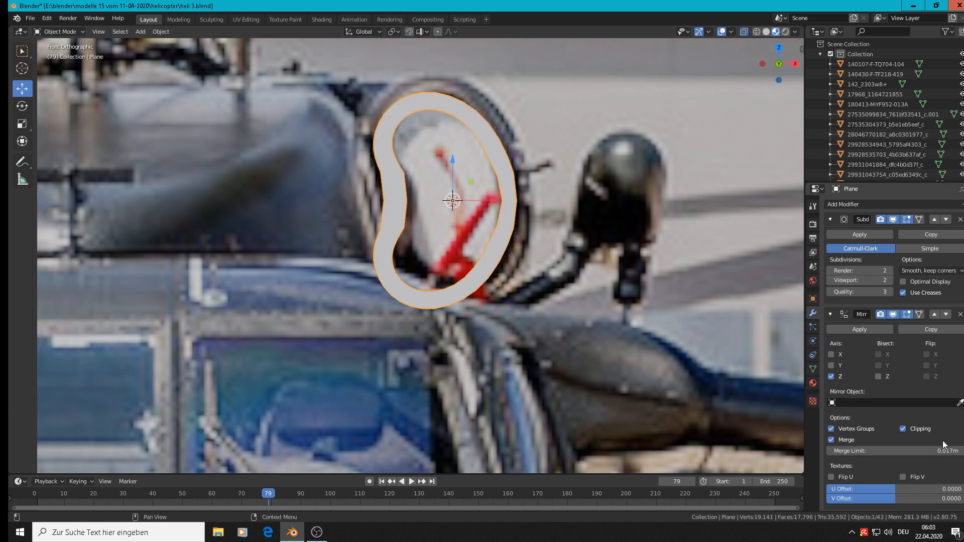
Try a Mirror merge limit of 0.02 m, and finally set it to 0 m
mouse_move(942, 451)
left_mouse_down()
mouse_move(927, 451)
mouse_move(955, 450)
mouse_move(914, 451)
mouse_move(939, 450)
left_mouse_up()
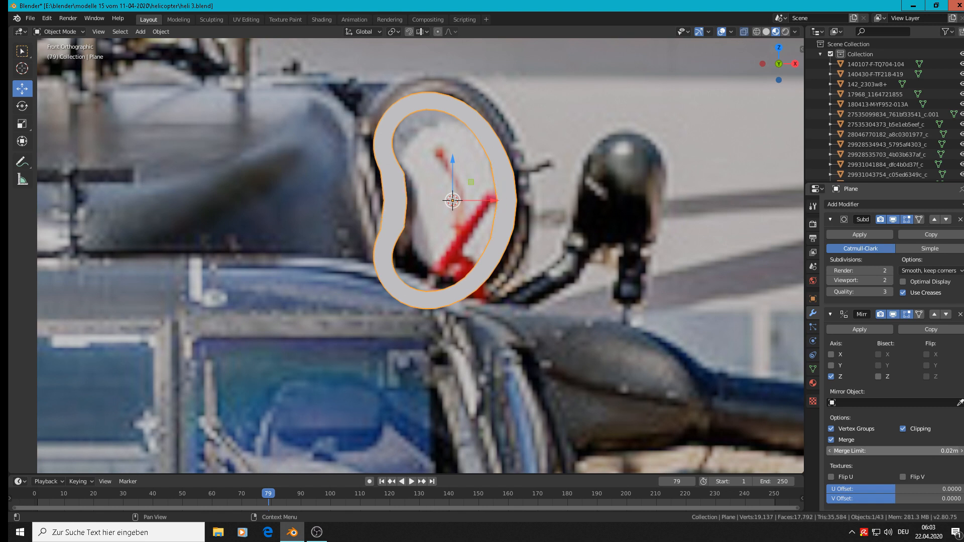
left_click_drag(939, 451, 914, 450)
Extrude both lower end edges of the strip, move them down about 0.005 m along Z, and check the ring in Object Mode
key("Tab")
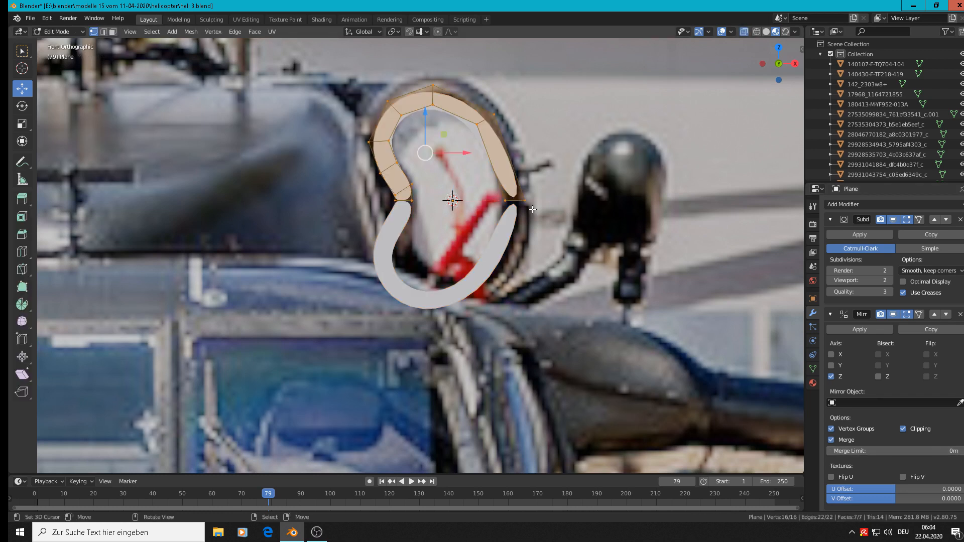
scroll(426, 198, "up", 3)
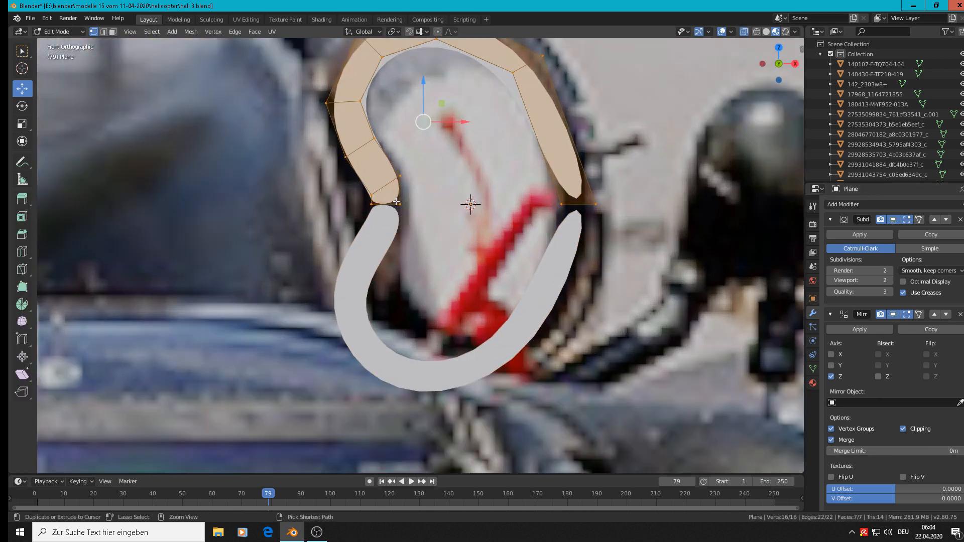
left_click(371, 204)
left_click(400, 204, "shift")
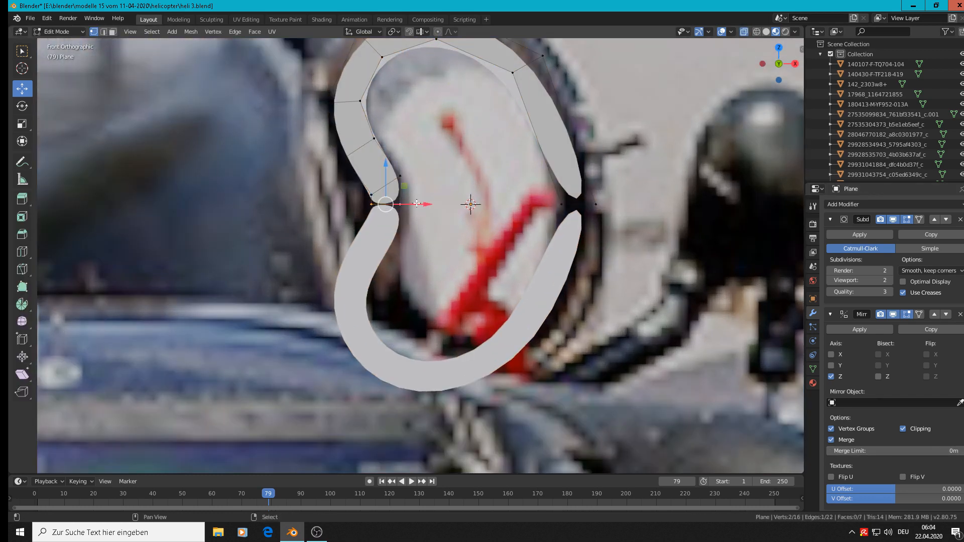
left_click(561, 204, "shift")
left_click(596, 204, "shift")
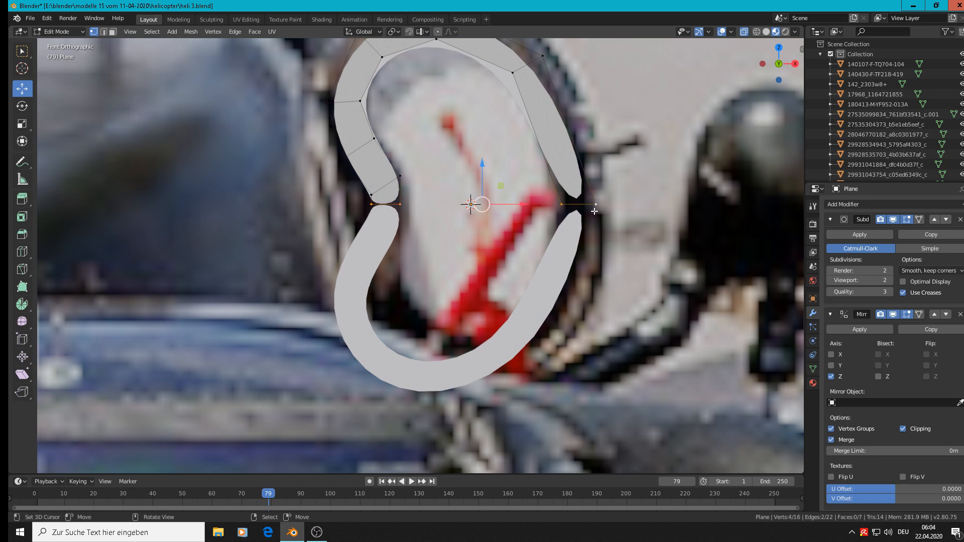
key("e")
key("e")
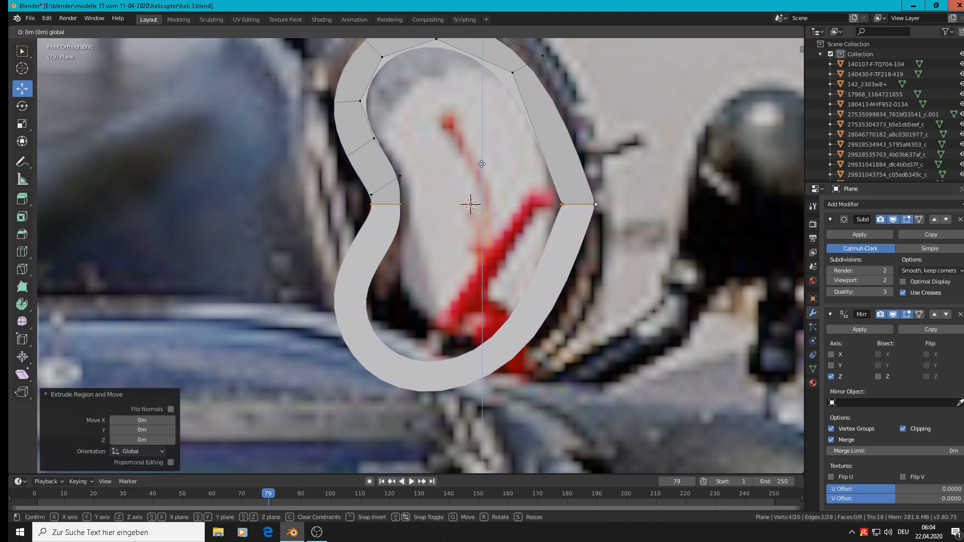
left_click_drag(482, 166, 482, 194)
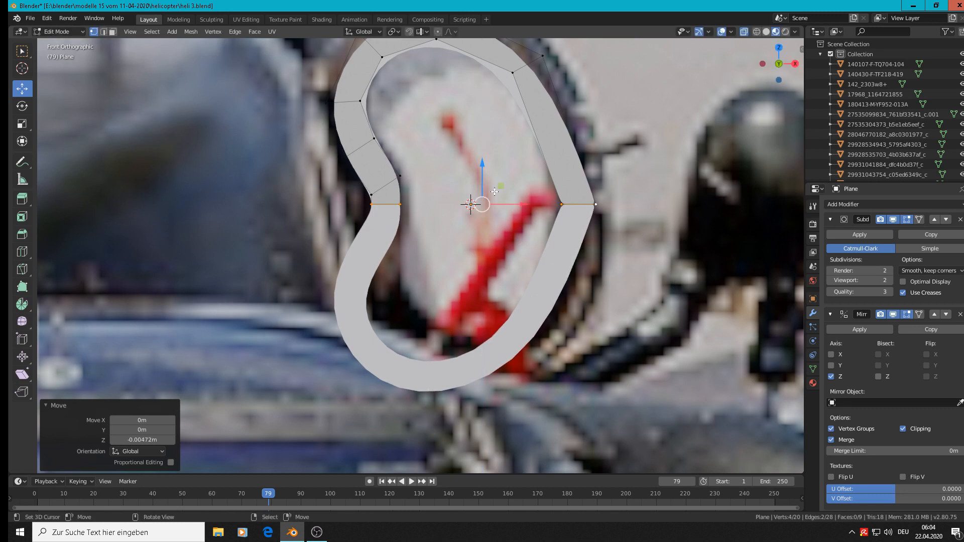
key("Tab")
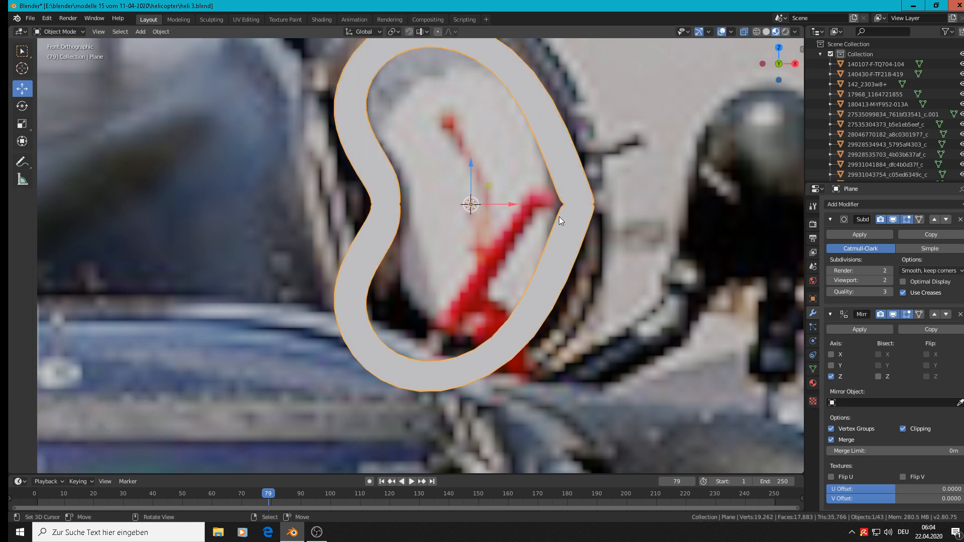
Try nudging the whole strip about 0.0003 m along negative X and shifting its inner left end vertex, and undo the changes
key("Tab")
key("a")
key("a")
key("a")
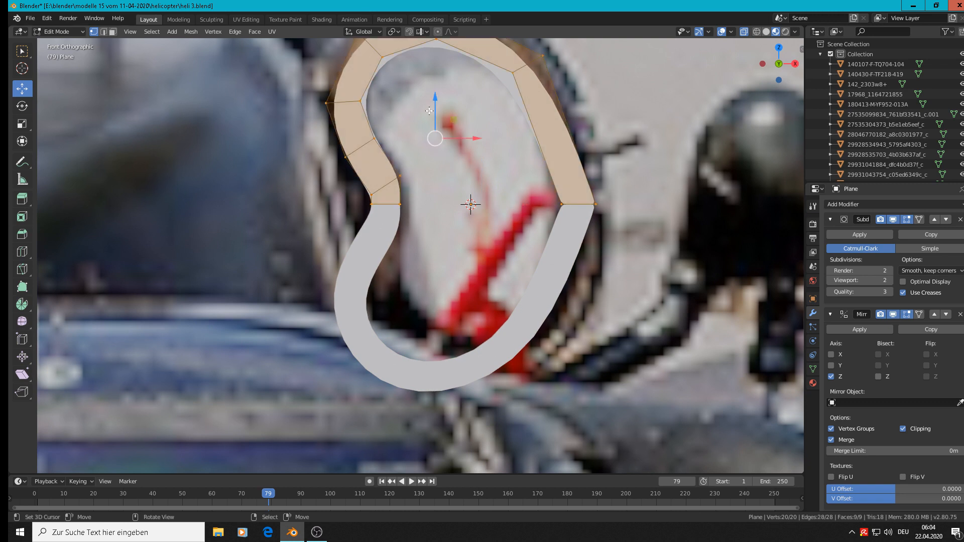
key("g")
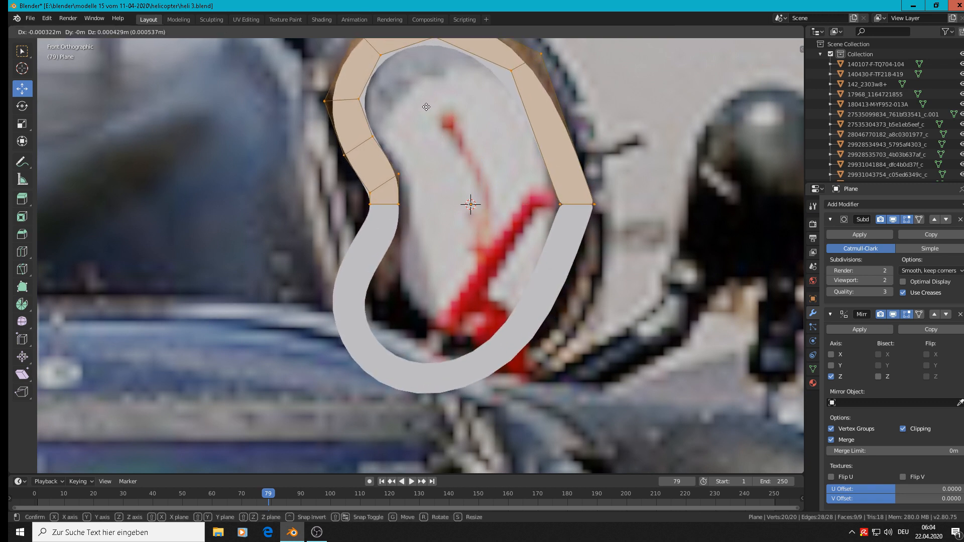
left_click(427, 114)
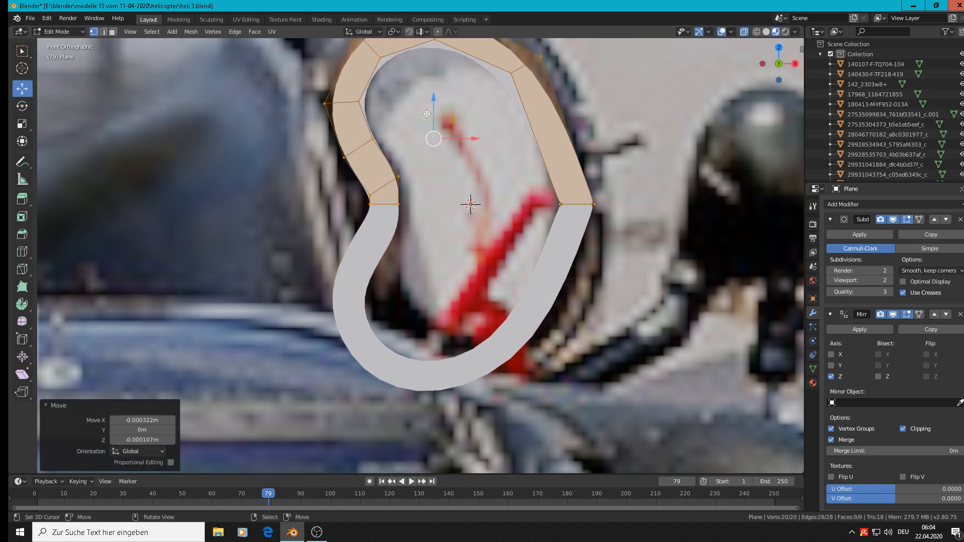
left_click(400, 199)
key("g")
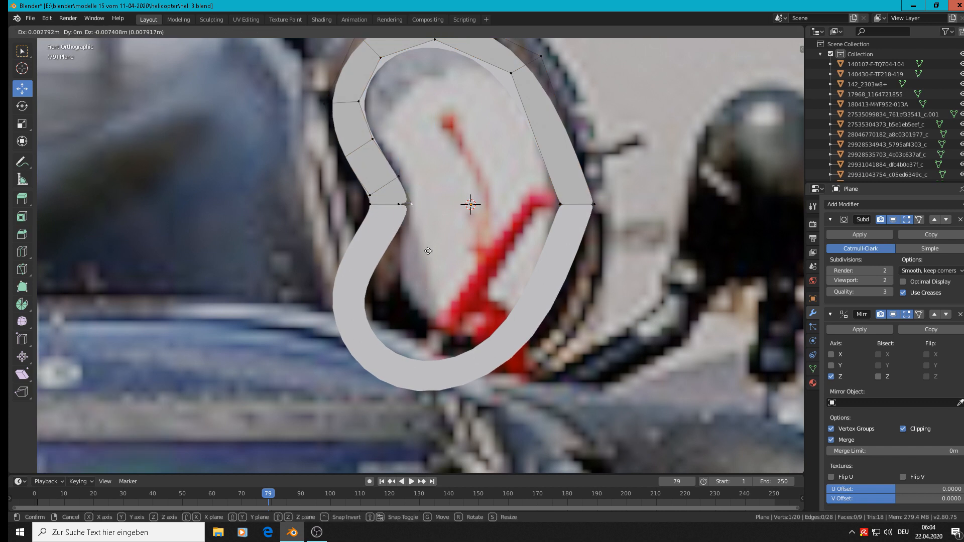
right_click(431, 273)
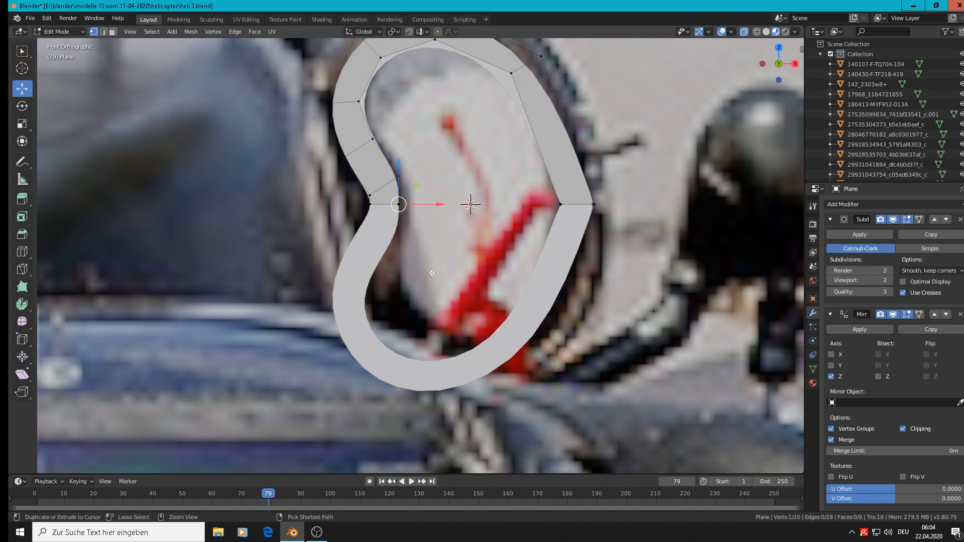
key("ctrl+z")
key("ctrl+z")
key("ctrl+z")
key("ctrl+z")
key("ctrl+z")
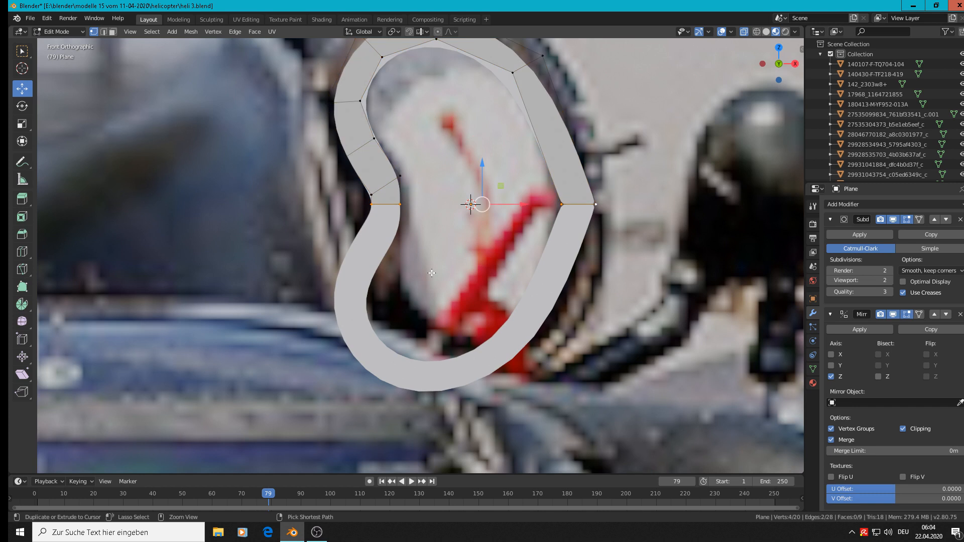
key("Tab")
key("Tab")
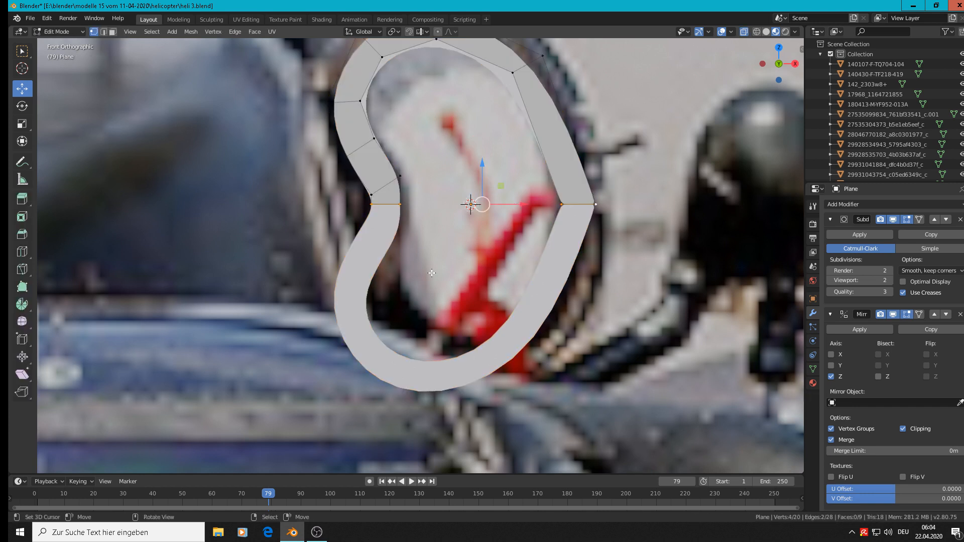
Add a centred loop cut at the strip's left end and another on the right side, slid to about -0.858 near the end edge
key("ctrl+r")
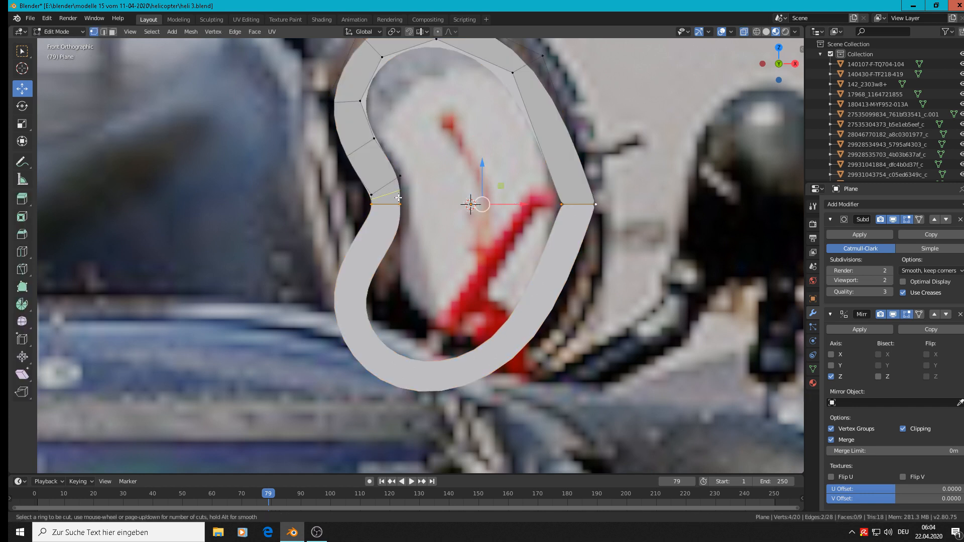
left_click(398, 198)
right_click(398, 198)
key("ctrl+r")
left_click(596, 195)
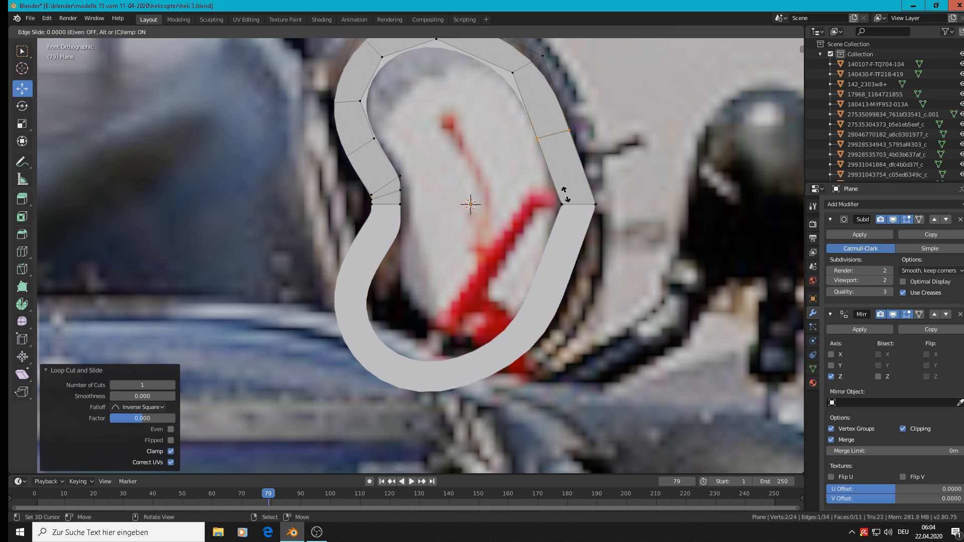
left_click(591, 249)
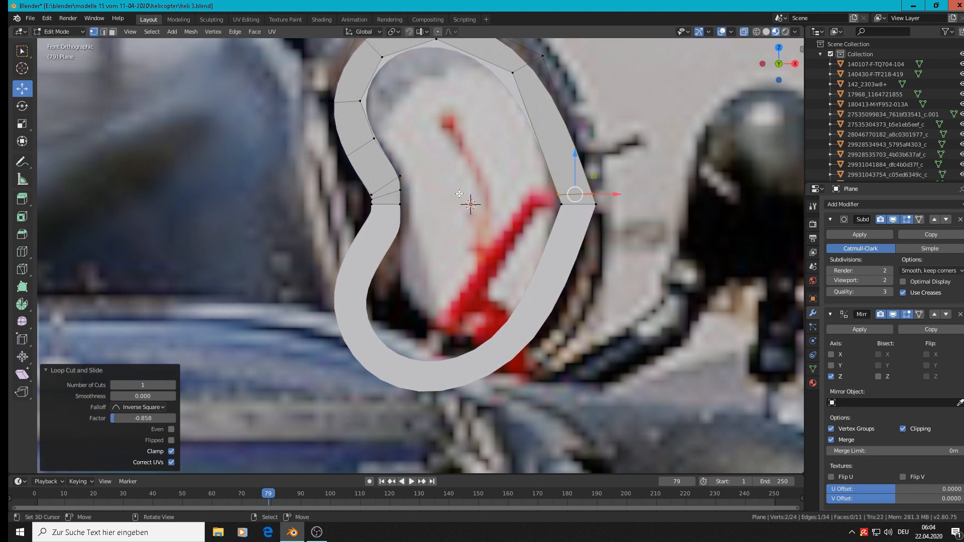
Pull the duplicate inner vertex at the strip's left end about 0.005 m along X and dissolve it
left_click(399, 204)
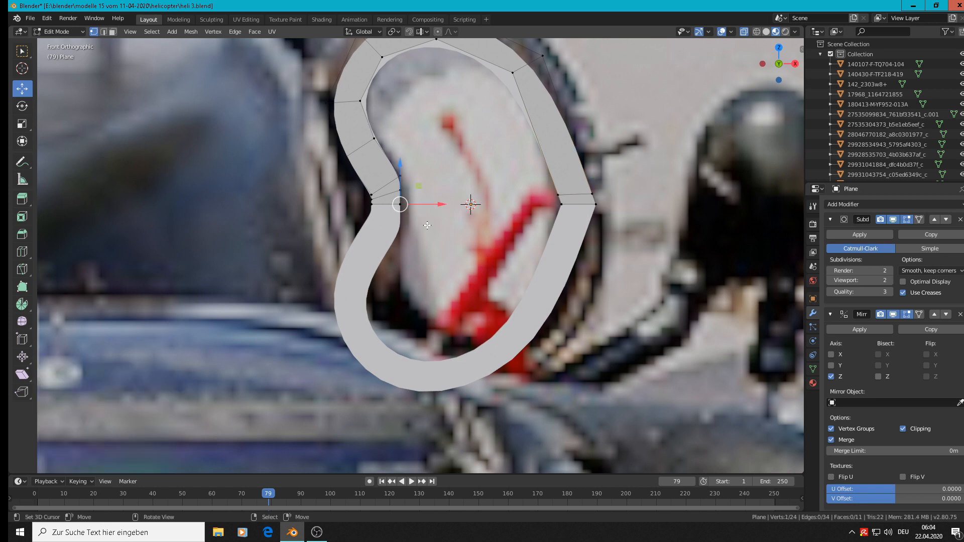
key("g")
key("Escape")
key("g")
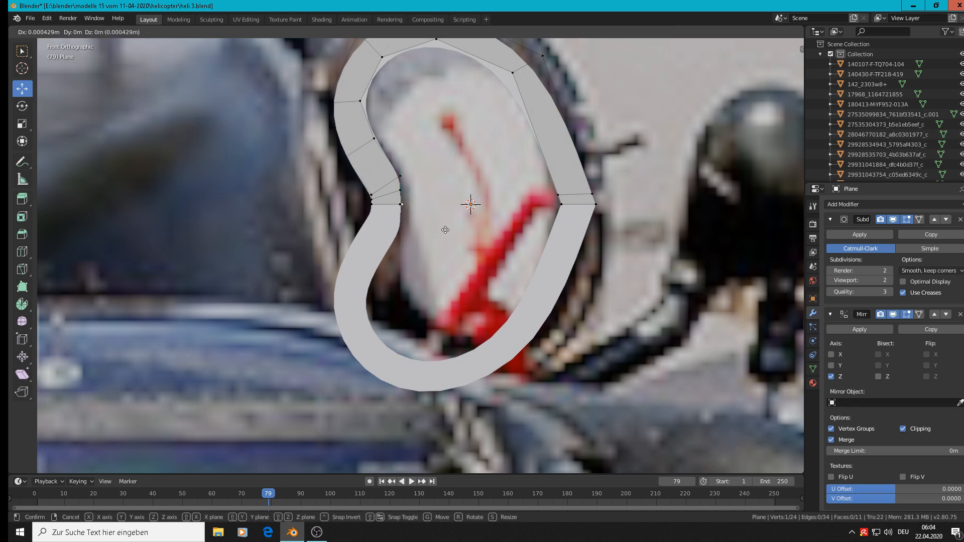
left_click(460, 227)
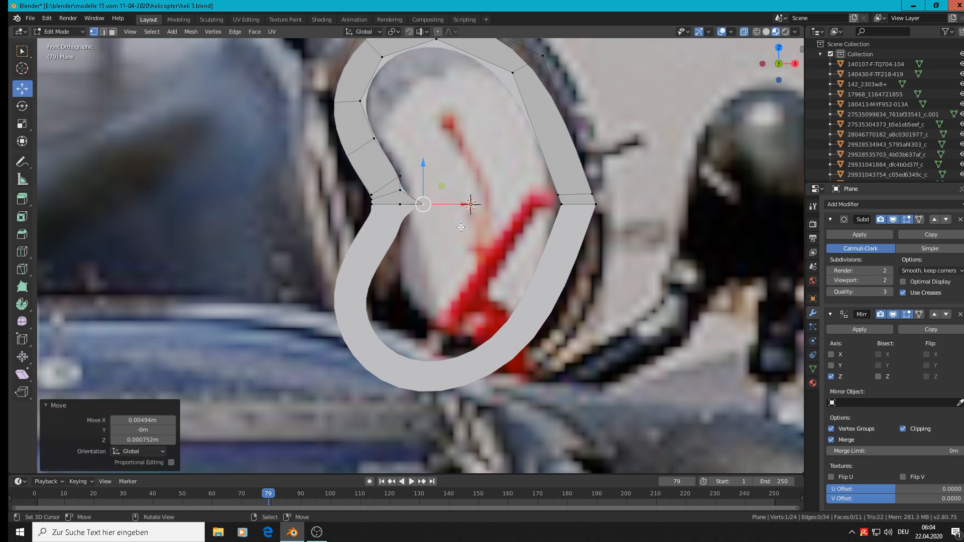
key("x")
left_click(453, 291)
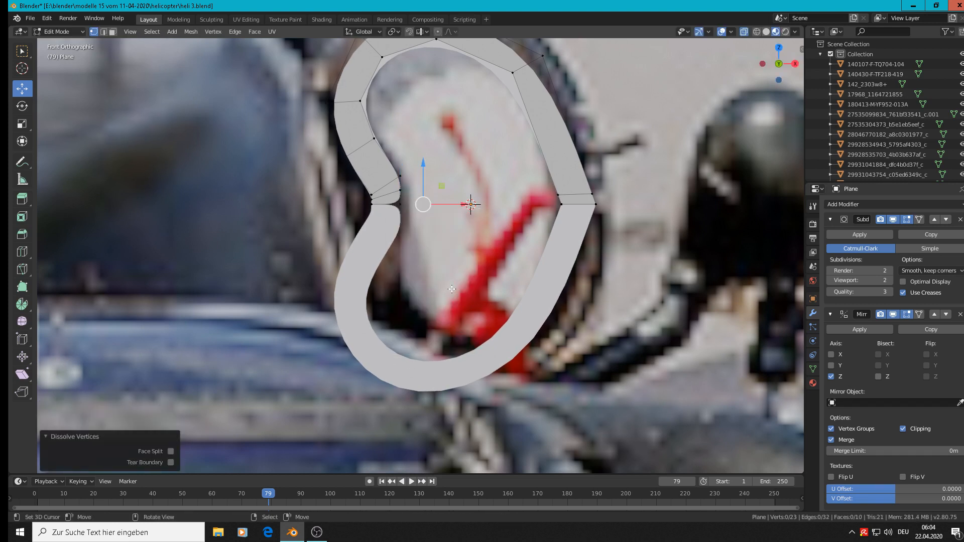
Pull the duplicate outer vertex at the left end about 0.0076 m along negative X and dissolve it
scroll(390, 218, "up", 6)
left_click(346, 205)
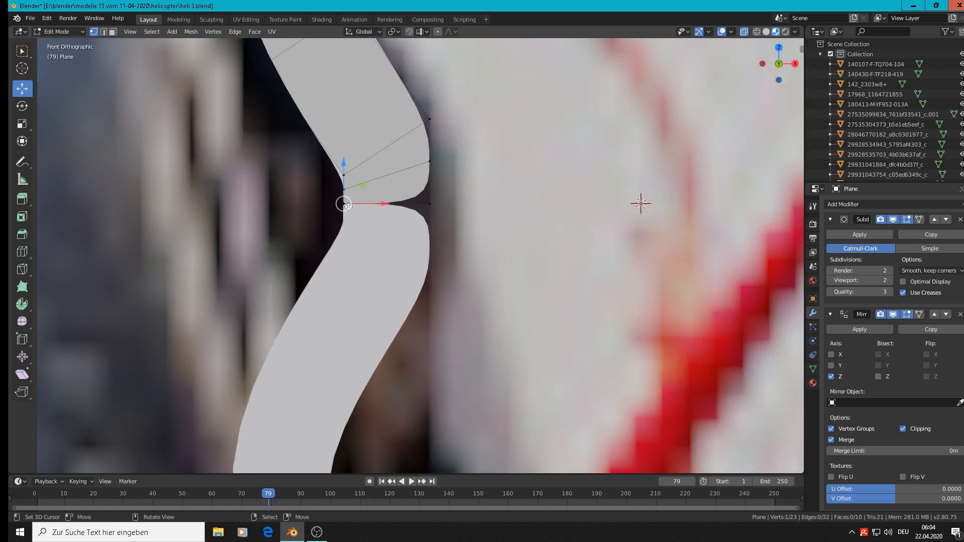
left_click_drag(344, 203, 237, 204)
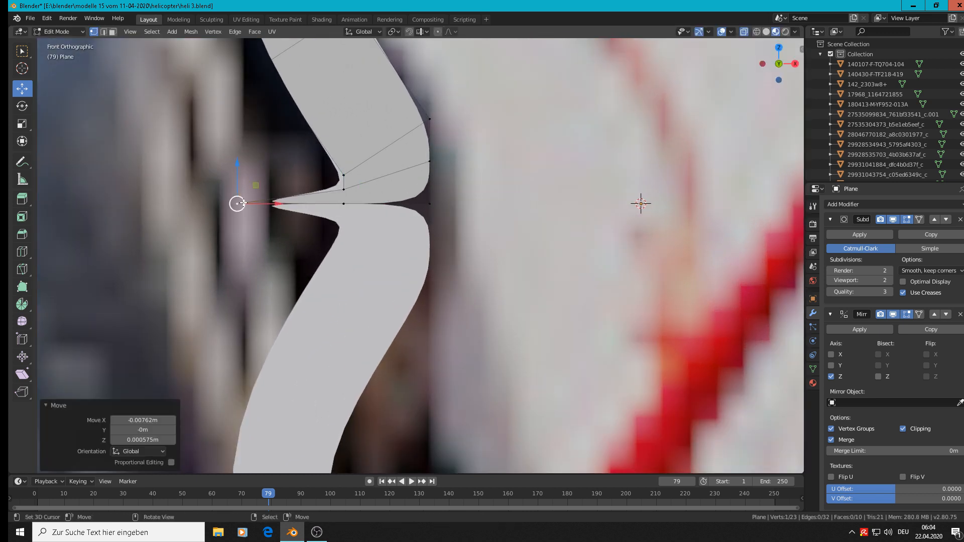
key("x")
left_click(245, 203)
Edge-slide the lowest cross edge at the left end toward the mirror line with a factor of about 0.905
left_click(344, 204)
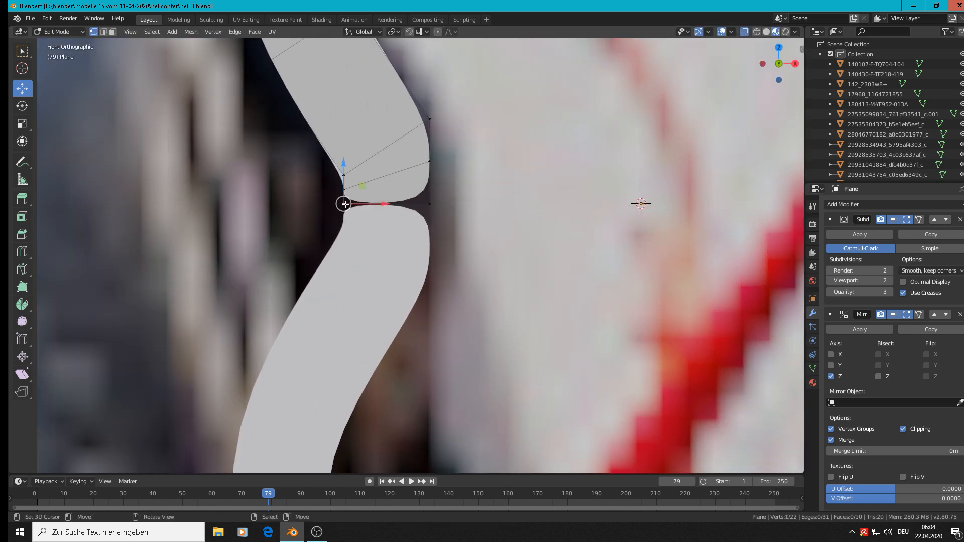
left_click(428, 204)
left_click(430, 160)
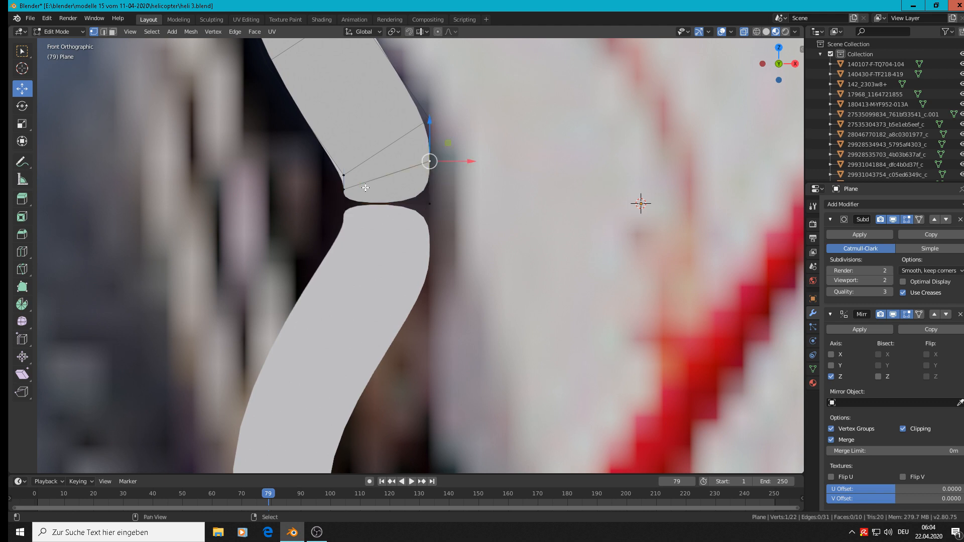
left_click(341, 189, "shift")
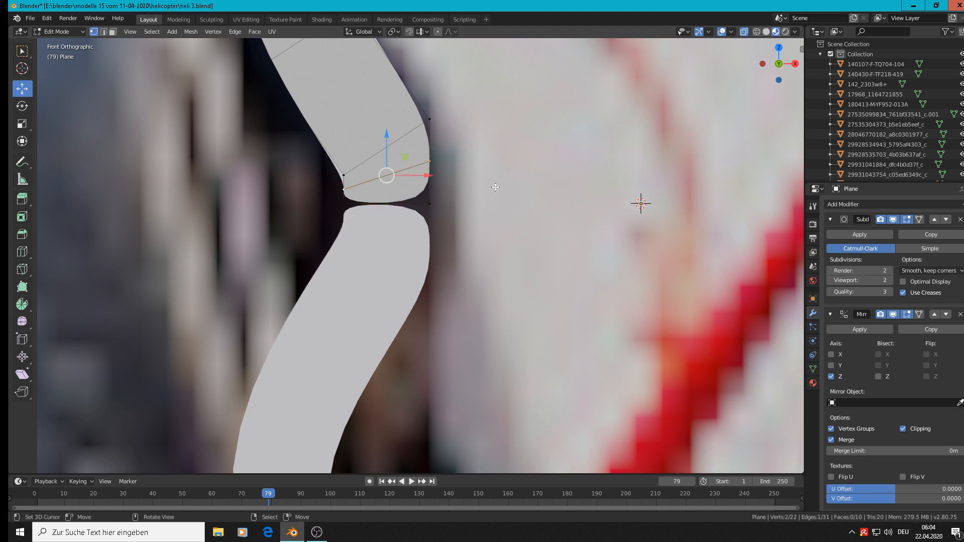
key("F3")
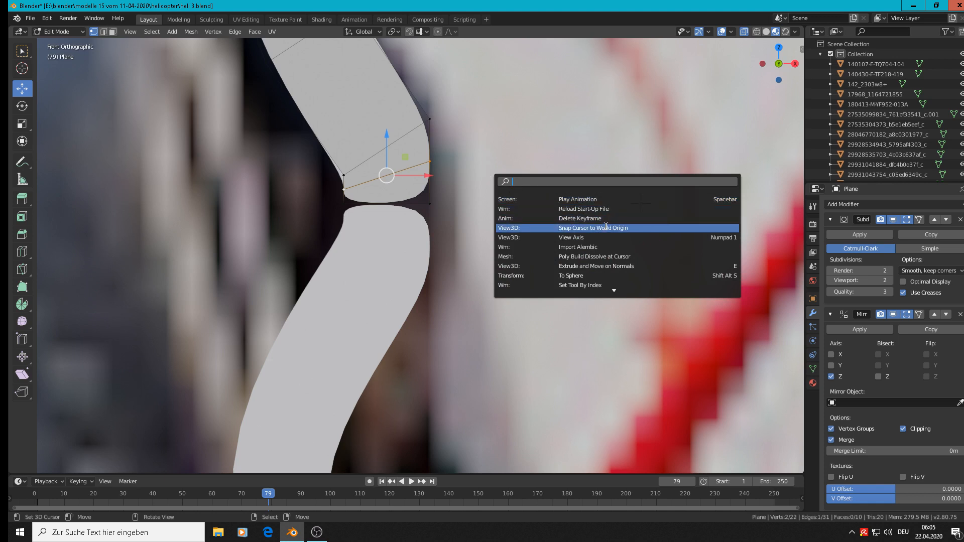
type("sil")
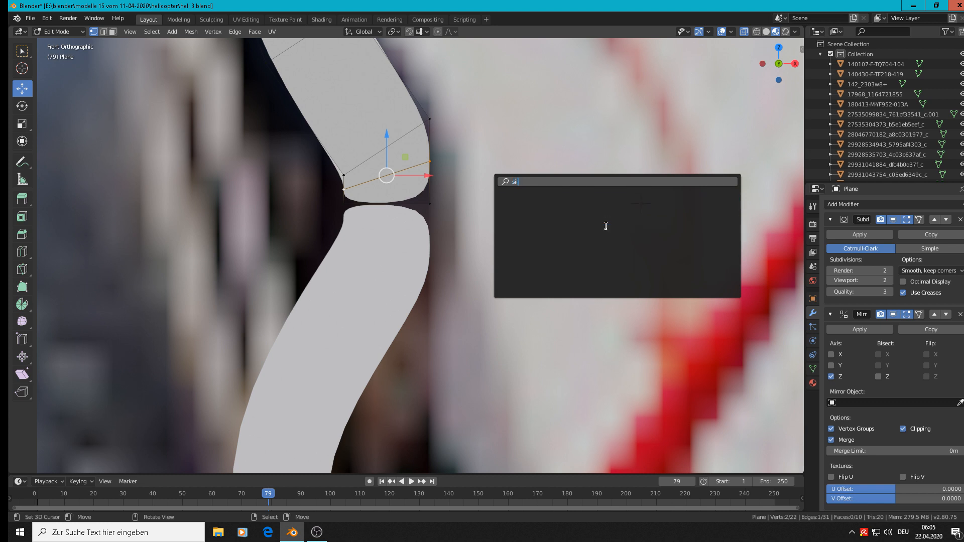
key("BackSpace")
key("BackSpace")
key("BackSpace")
type("edg")
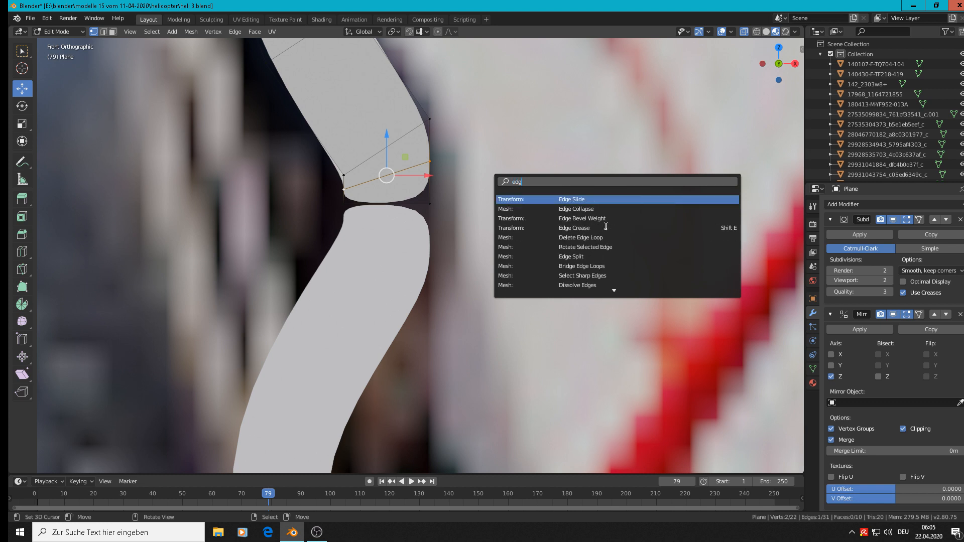
key("Return")
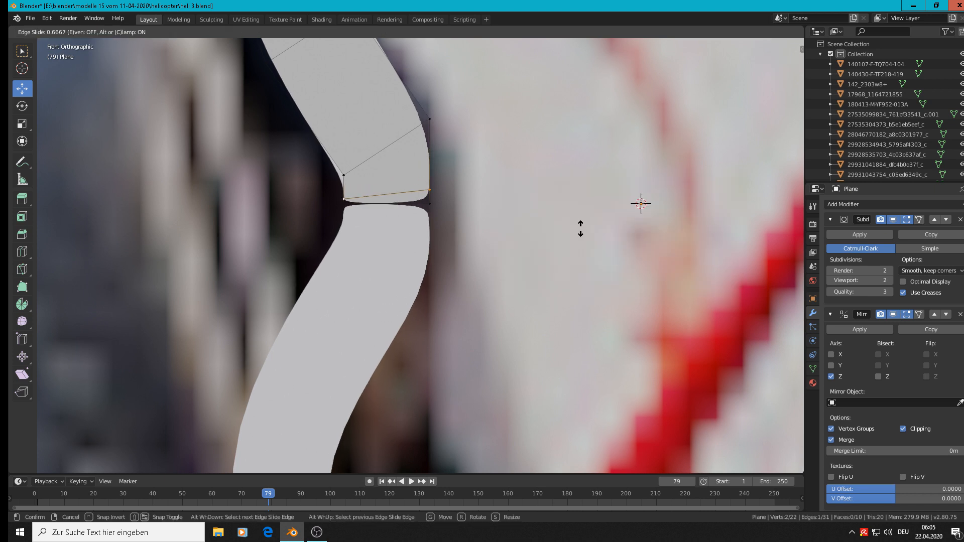
left_click(577, 237)
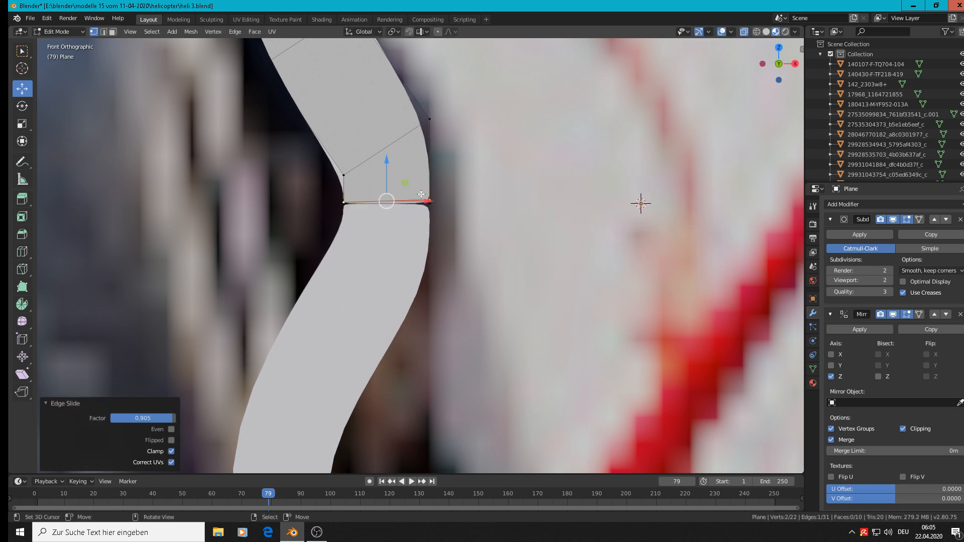
Raise the left end's outer vertex about 0.00014 m, and move the end's four lowest vertices down about 0.0005 m along Z
left_click(345, 203)
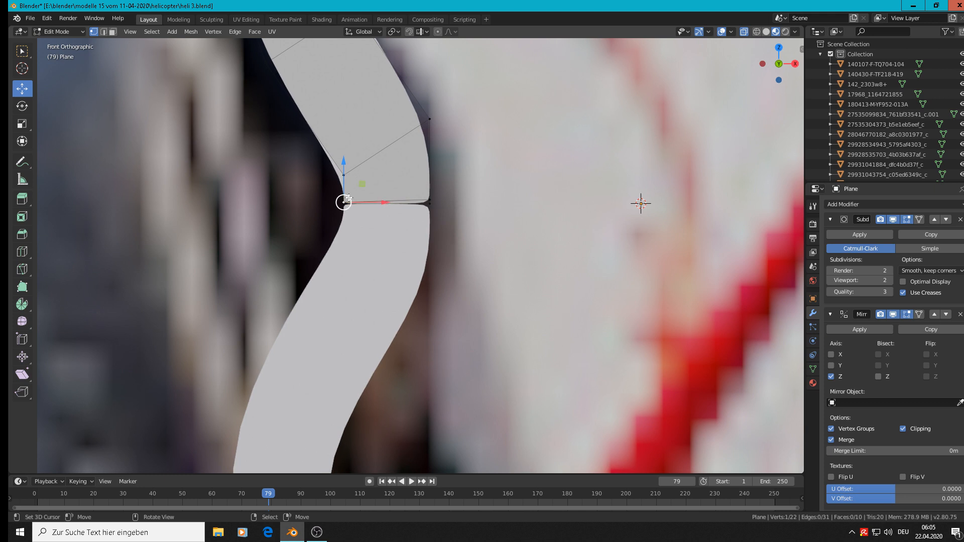
left_click_drag(343, 171, 344, 174)
scroll(437, 212, "down", 3)
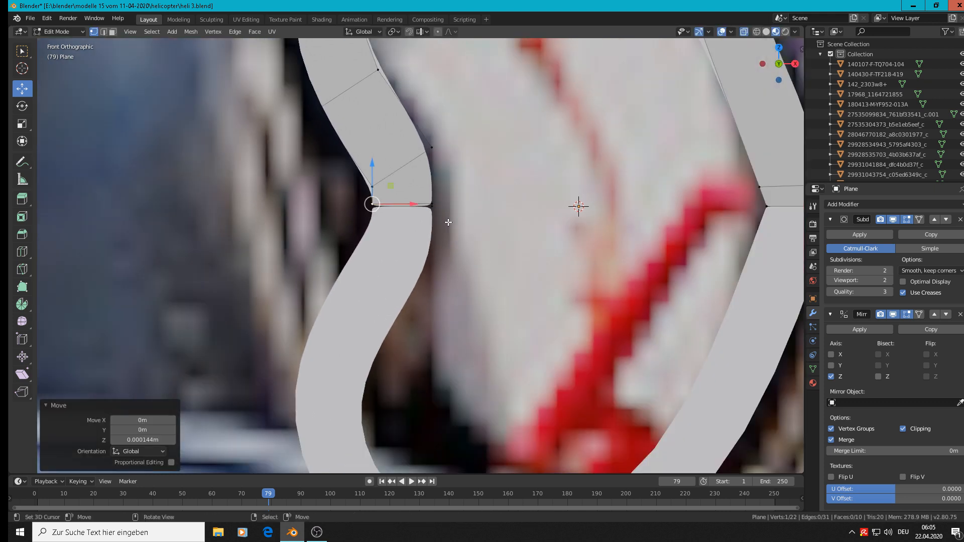
key("a")
key("alt+a")
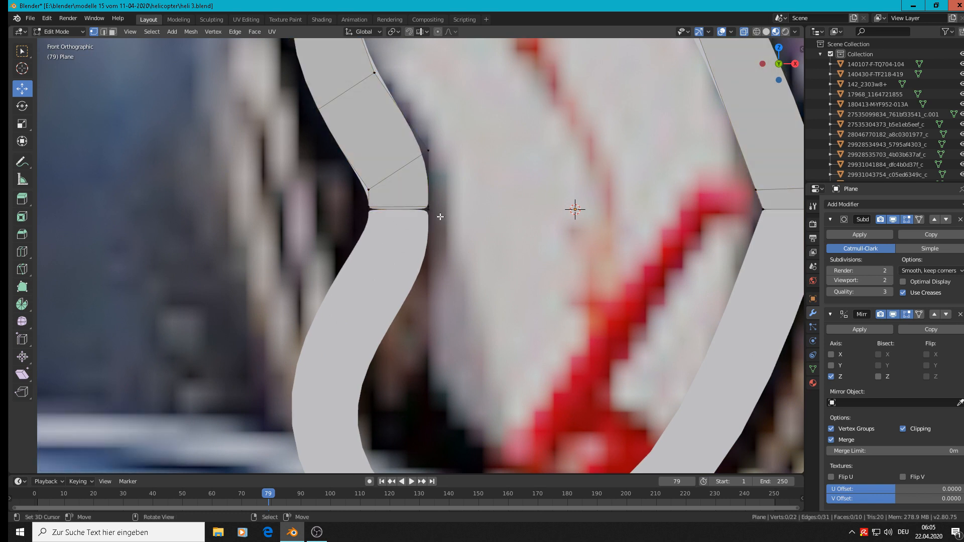
left_click(382, 208, "alt")
left_click_drag(400, 174, 400, 179)
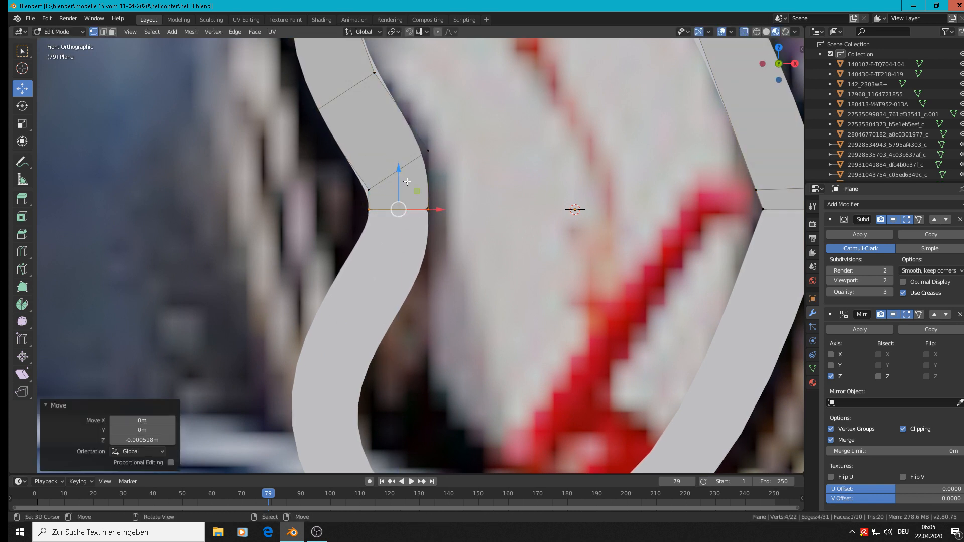
key("Tab")
Inspect the ring's right seam in Object Mode and dissolve the duplicate outer vertex at the strip's right end
key("Tab")
middle_click_drag(605, 221, 390, 246, "shift")
scroll(500, 239, "up", 2)
key("Tab")
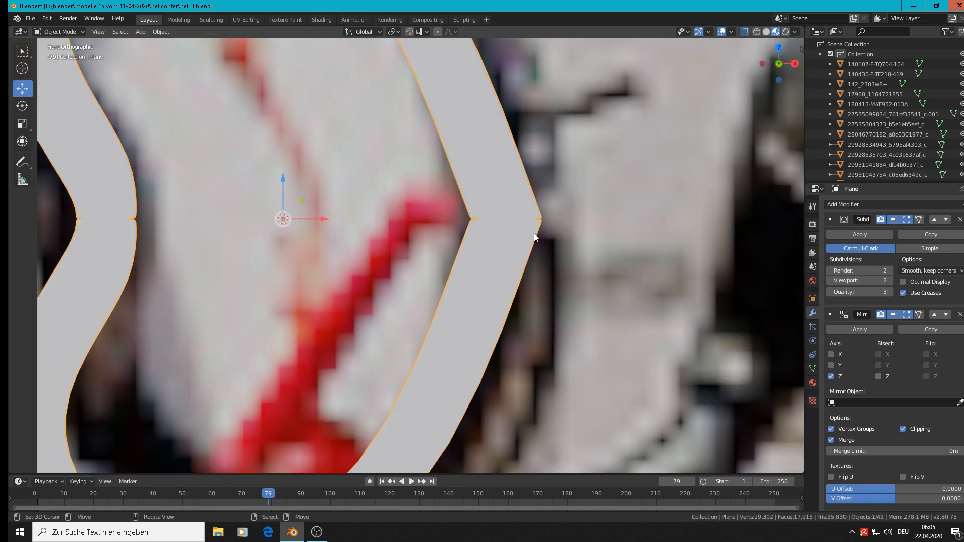
key("Tab")
left_click(544, 229)
key("g")
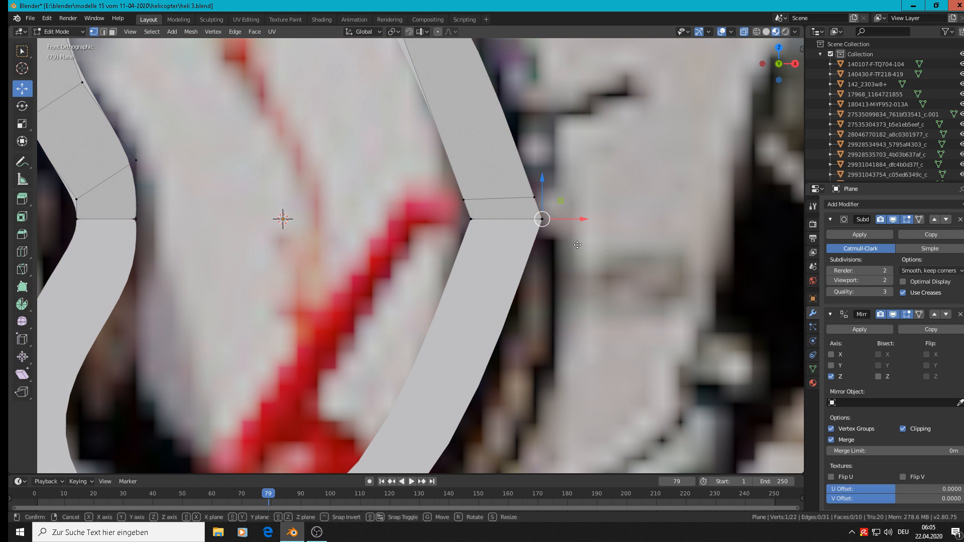
right_click(613, 244)
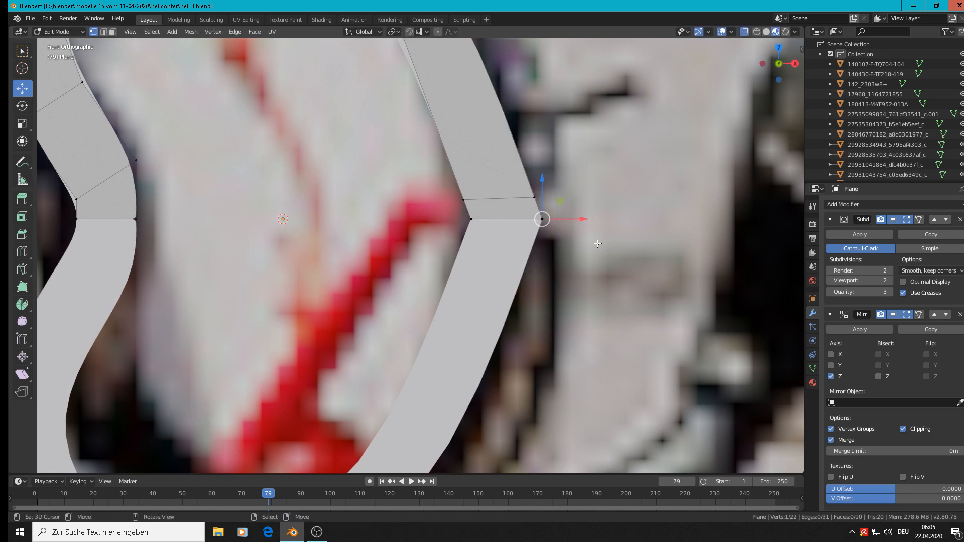
key("x")
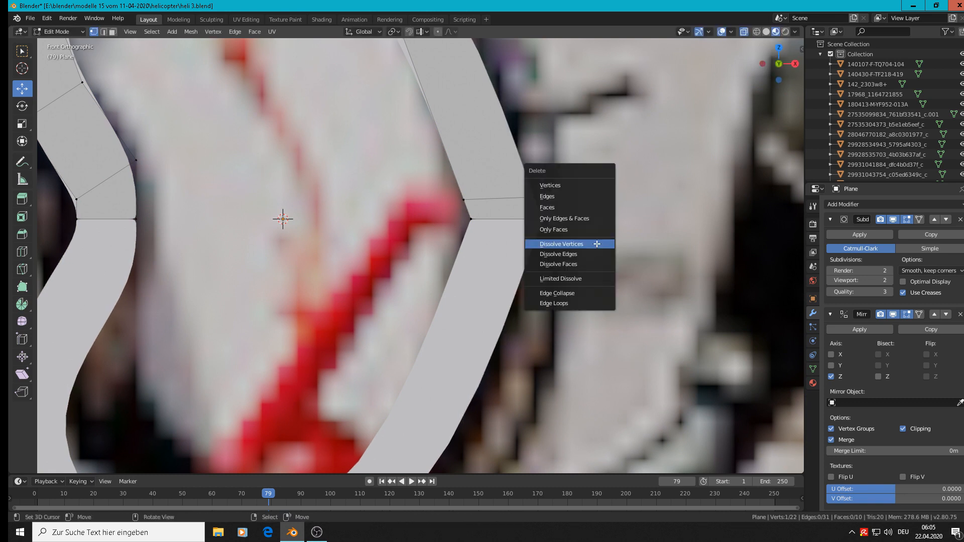
left_click(598, 245)
Pull the duplicate inner vertex at the right end about 0.015 m along negative X and dissolve it
left_click(474, 218)
key("g")
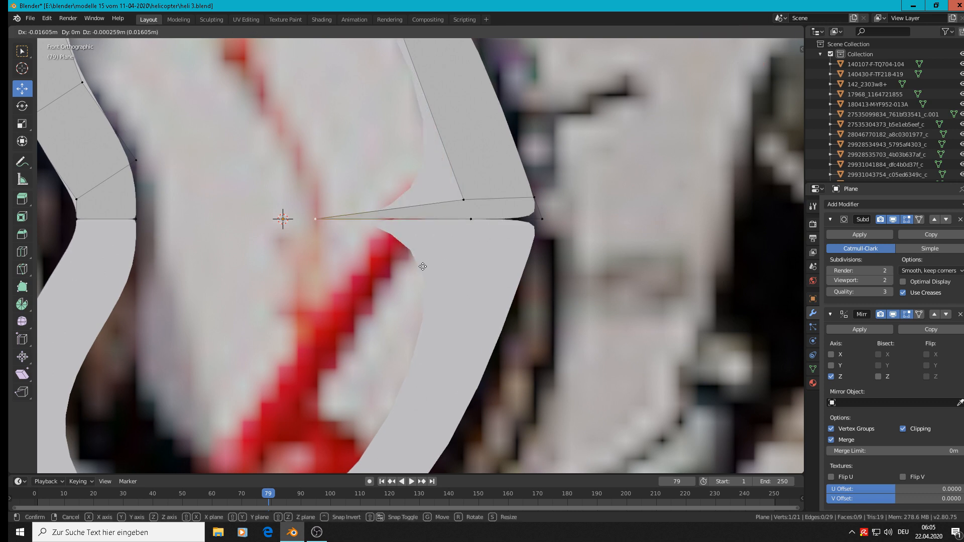
left_click(434, 265)
key("x")
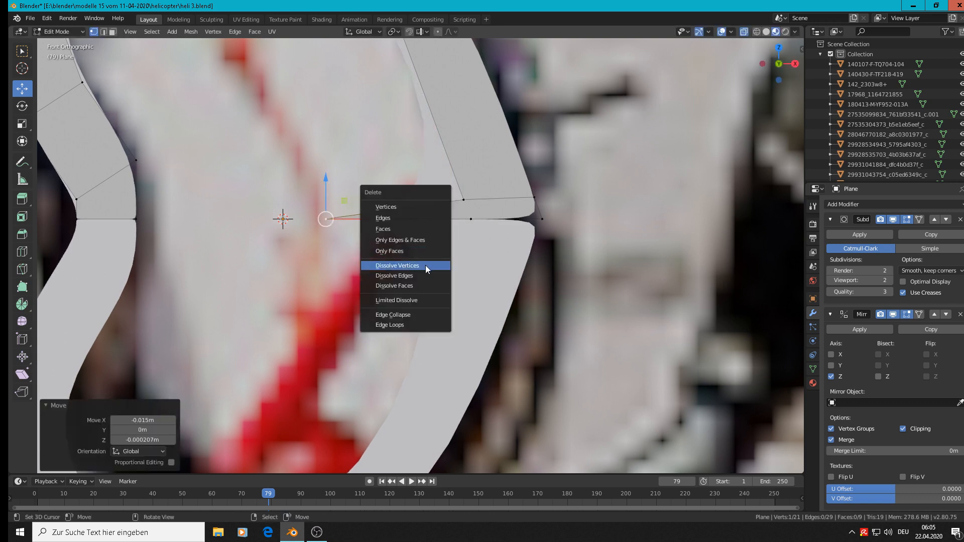
left_click(430, 266)
scroll(477, 229, "up", 3)
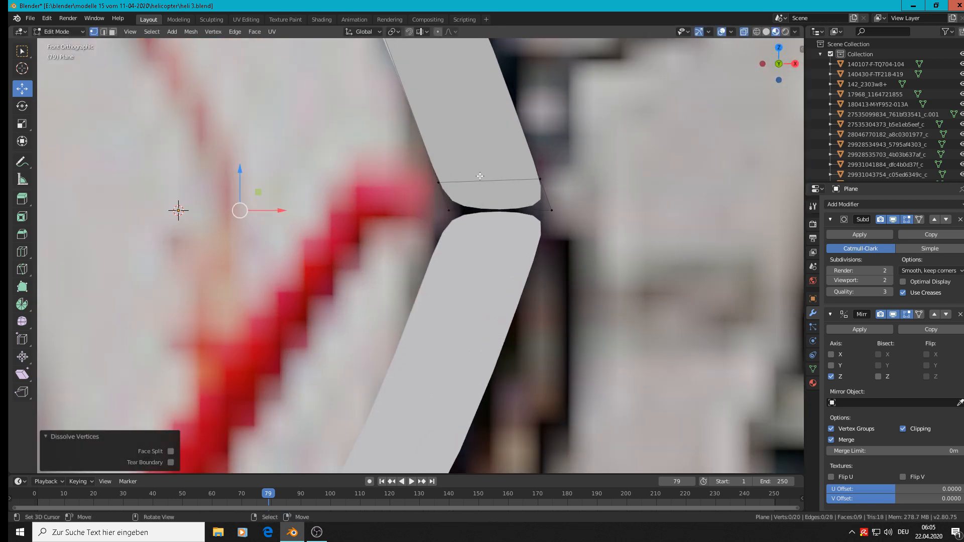
Edge-slide the lowest cross edge at the ring's right end toward the mirror line with a factor of about 0.863
left_click(481, 177, "alt")
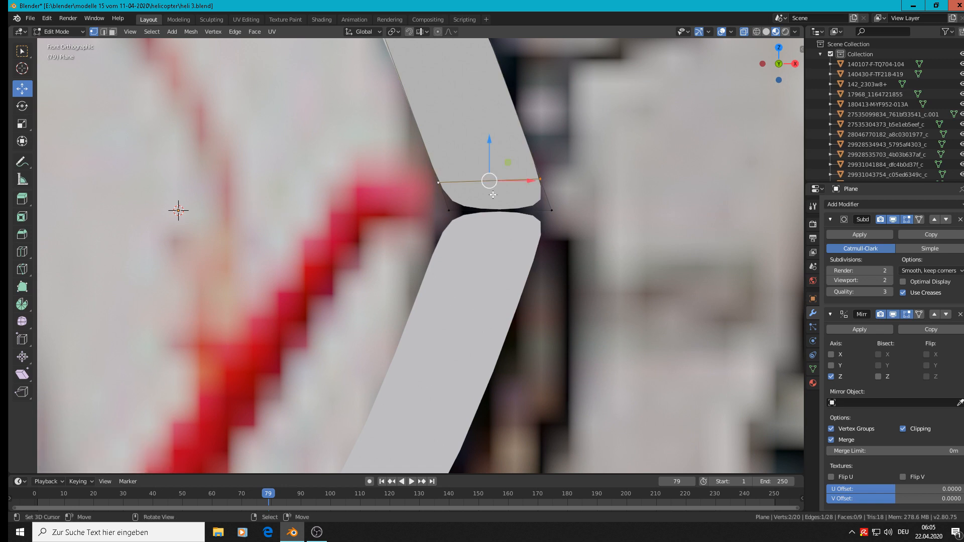
key("F4")
key("F3")
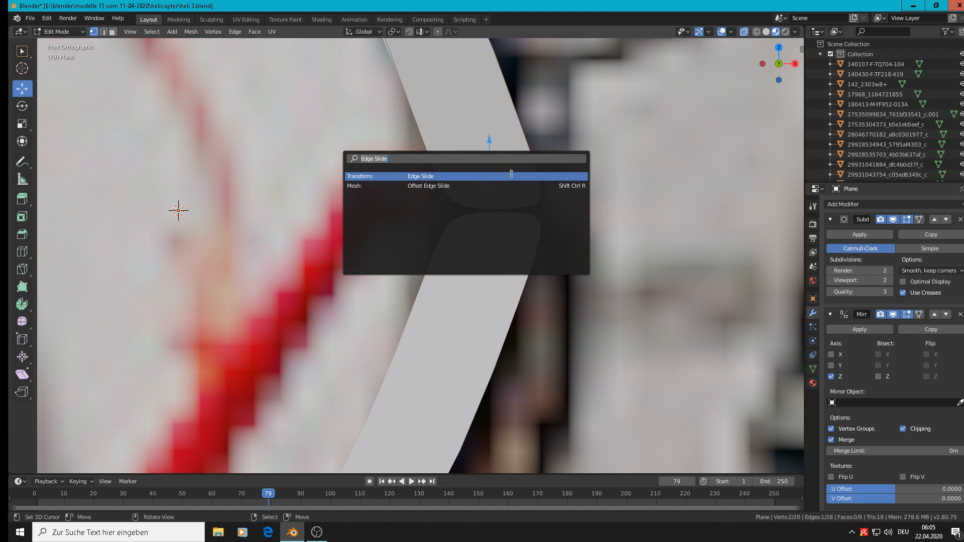
left_click(484, 176)
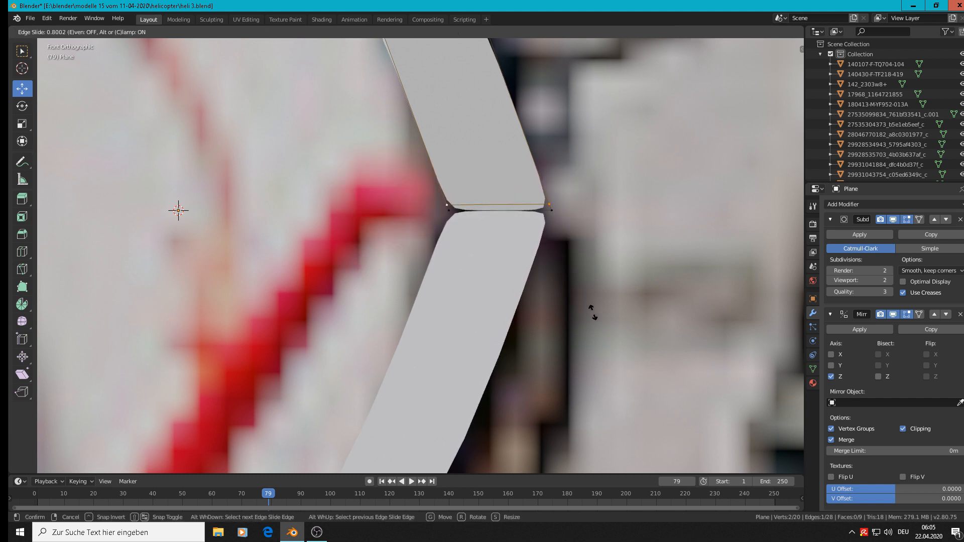
left_click(607, 321)
scroll(505, 224, "down", 3)
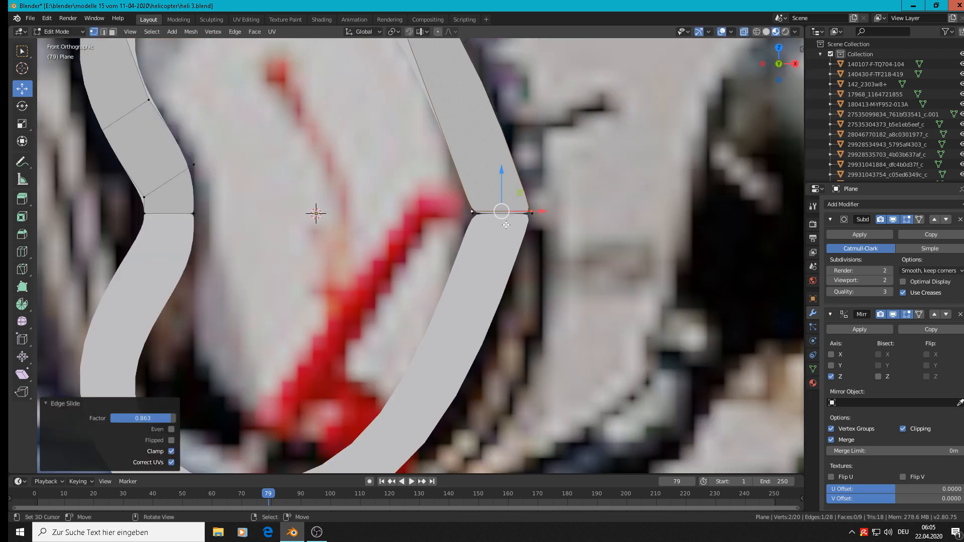
scroll(478, 223, "up", 3)
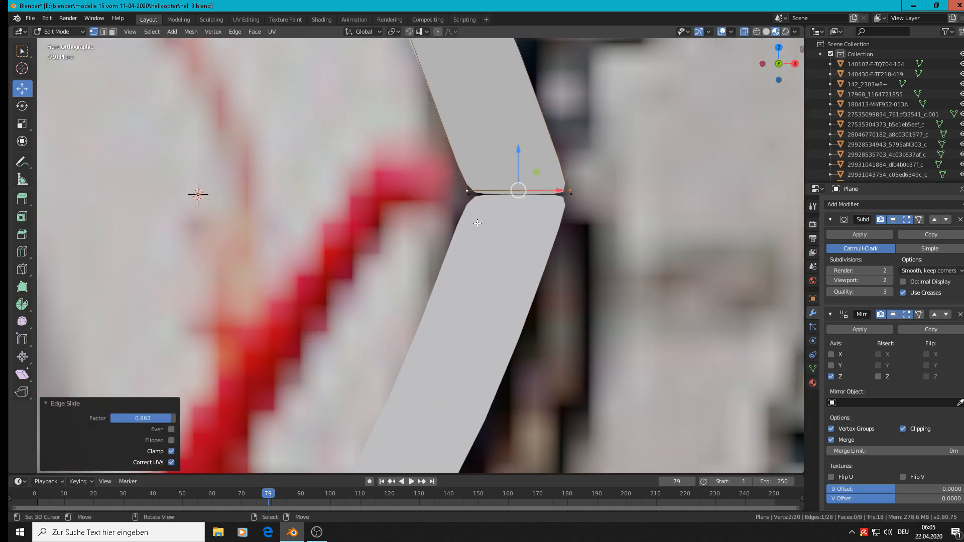
Select the four lowest vertices at the right end, move them down along Z onto the mirror line, and check the seam
key("c")
left_click_drag(468, 195, 565, 198)
right_click(565, 198)
key("alt+a")
key("c")
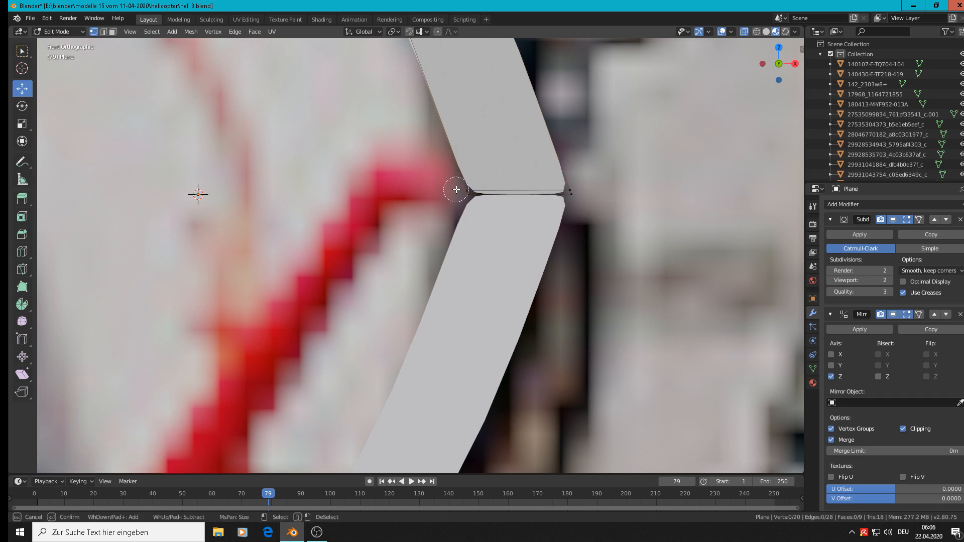
left_click_drag(457, 190, 625, 203)
right_click(626, 202)
left_click_drag(519, 160, 520, 160)
scroll(695, 291, "down", 4)
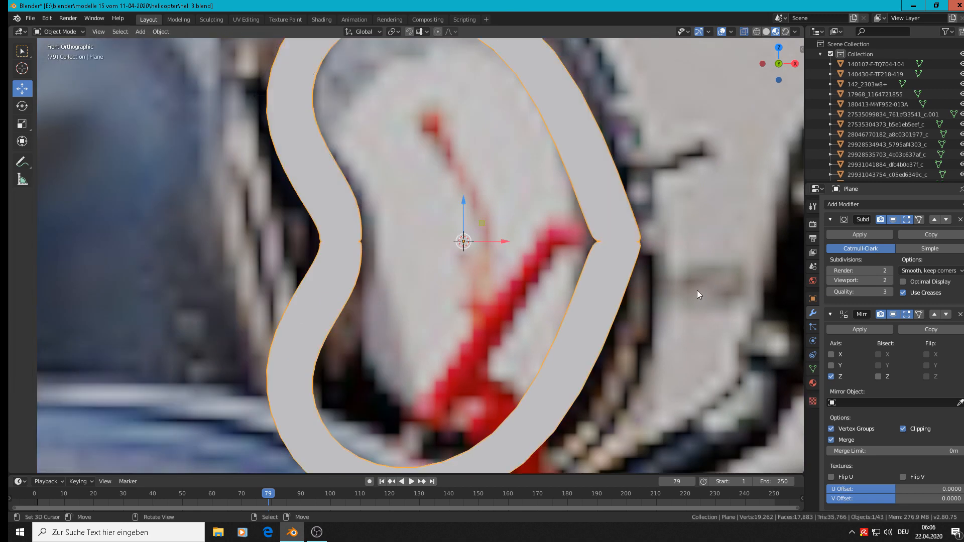
scroll(648, 246, "up", 4)
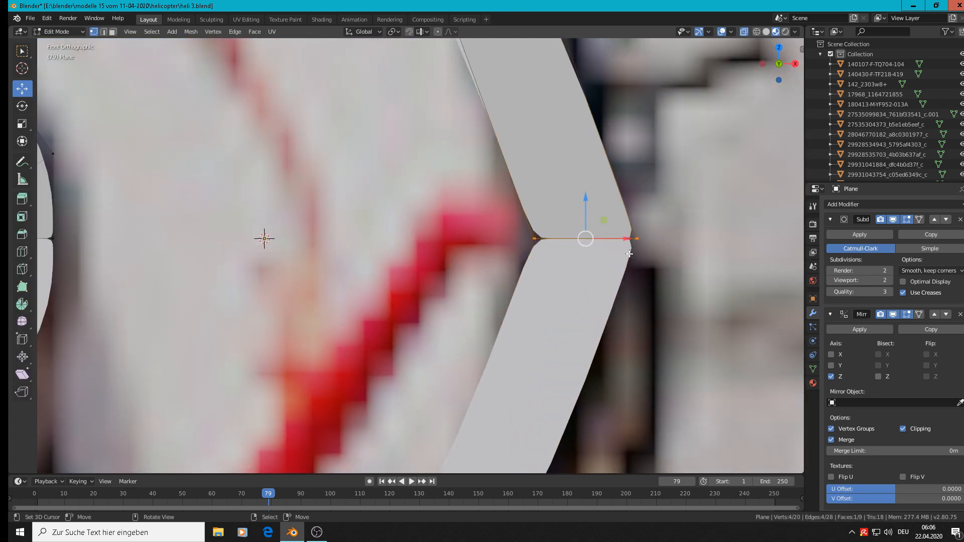
scroll(628, 238, "down", 5)
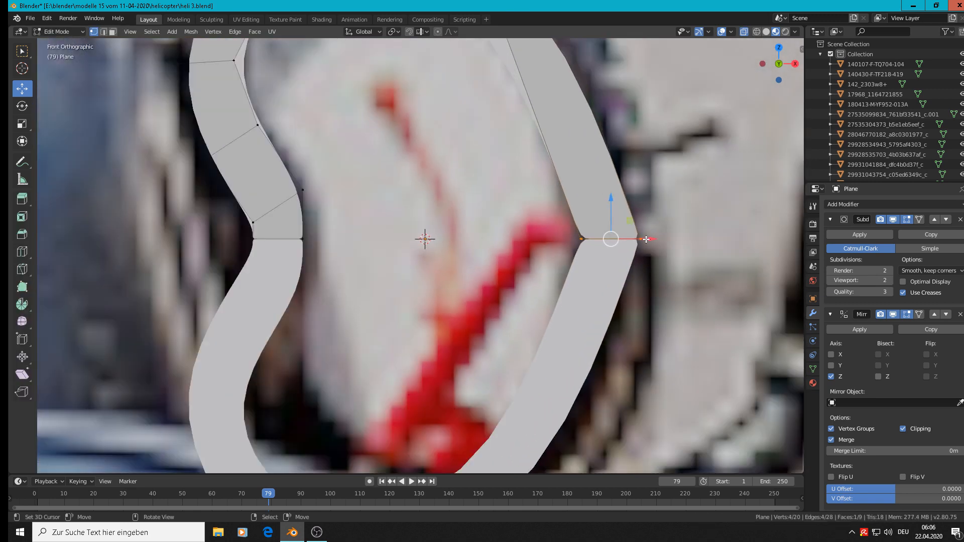
scroll(492, 204, "up", 3)
Add one centred loop cut across the ring's long right segment and move it about 0.0026 m along X
key("ctrl")
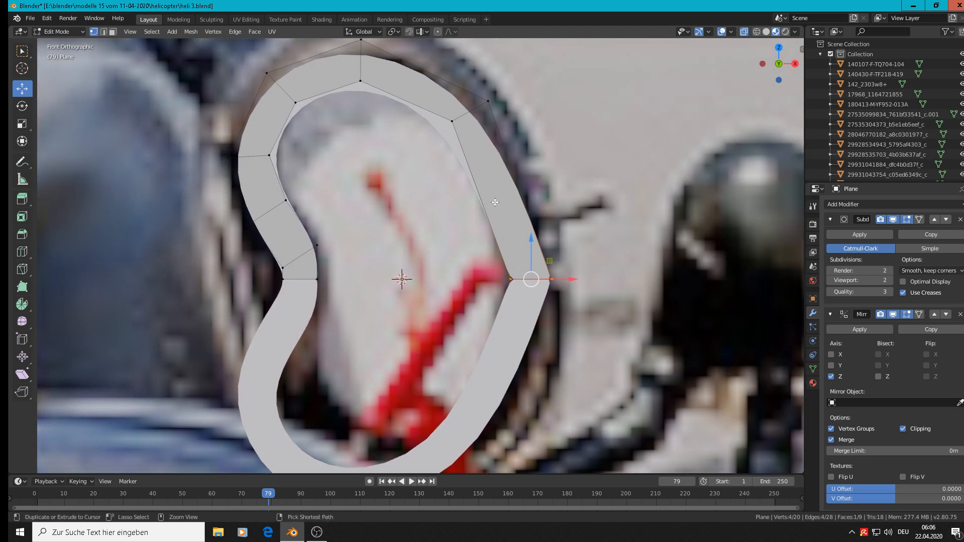
key("ctrl+r")
left_click(495, 203)
right_click(500, 205)
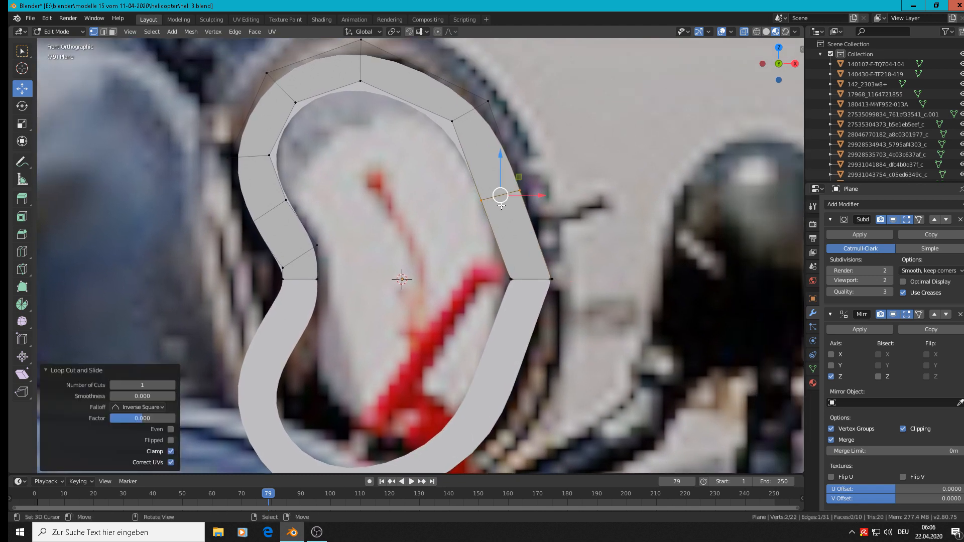
left_click_drag(526, 202, 546, 196)
scroll(587, 281, "up", 4)
scroll(547, 284, "down", 2)
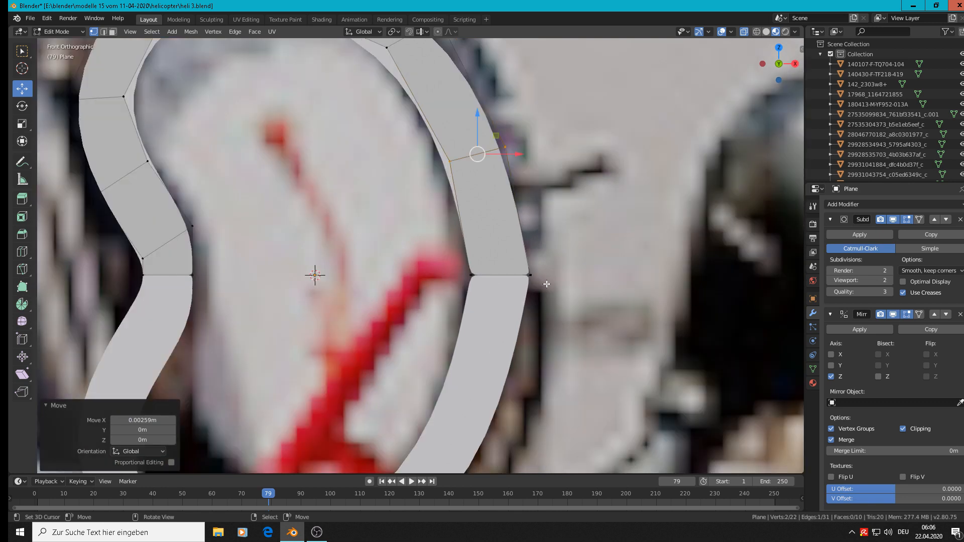
Select the four vertices at the right end's seam and shift them slightly inward along X to round the ring's right side
key("a")
key("a")
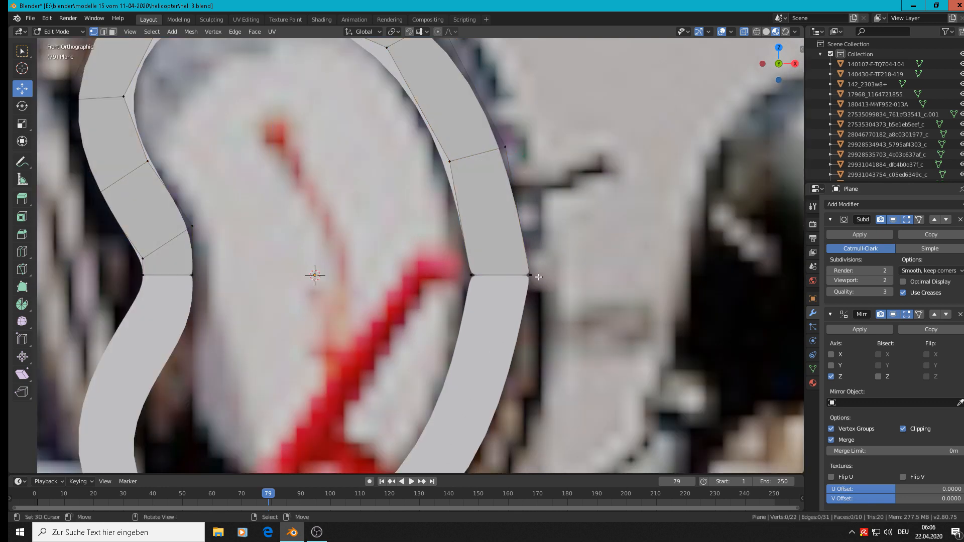
left_click_drag(536, 274, 538, 286, "ctrl")
left_click_drag(475, 286, 459, 279, "ctrl")
mouse_move(541, 275)
left_mouse_down()
mouse_move(495, 277)
mouse_move(559, 277)
left_mouse_up()
scroll(546, 279, "down", 4)
key("Tab")
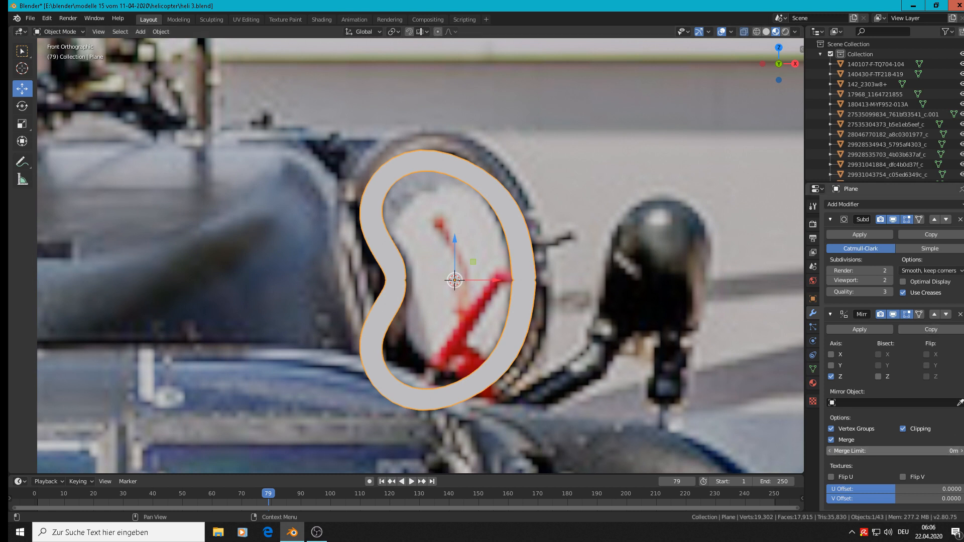
Set the Mirror modifier's merge limit to 0.002 m and move the ring about 0.0639 m along X
mouse_move(921, 451)
left_mouse_down()
mouse_move(960, 451)
mouse_move(922, 451)
left_mouse_up()
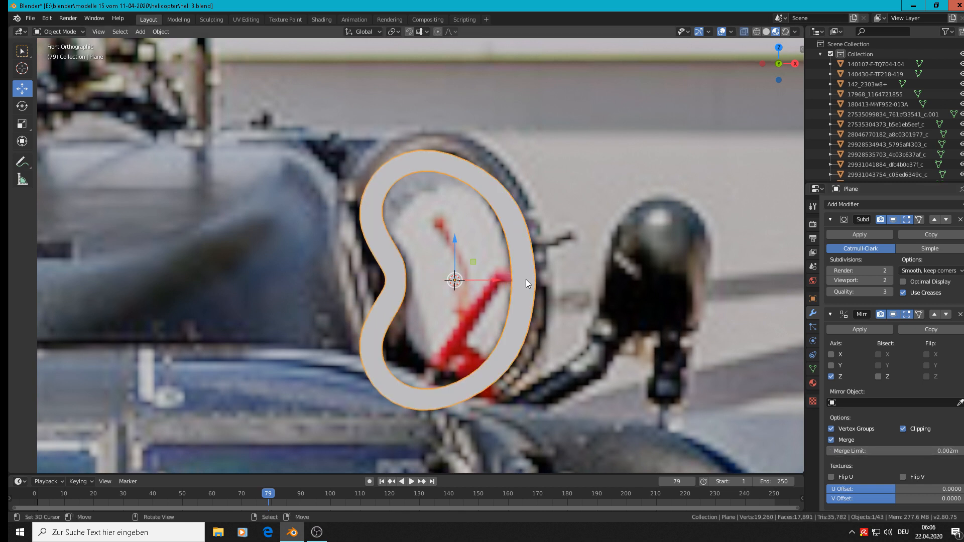
scroll(535, 267, "down", 3)
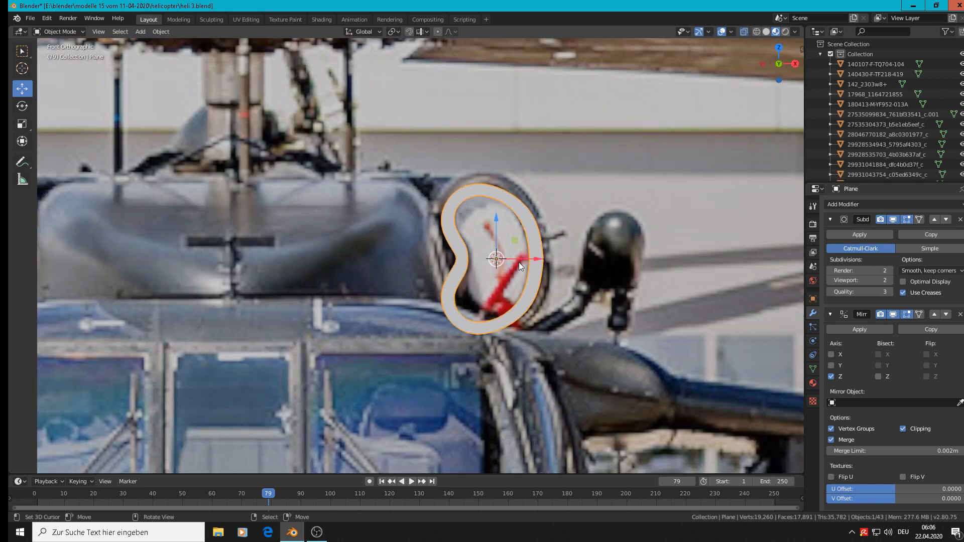
left_click_drag(519, 262, 646, 334)
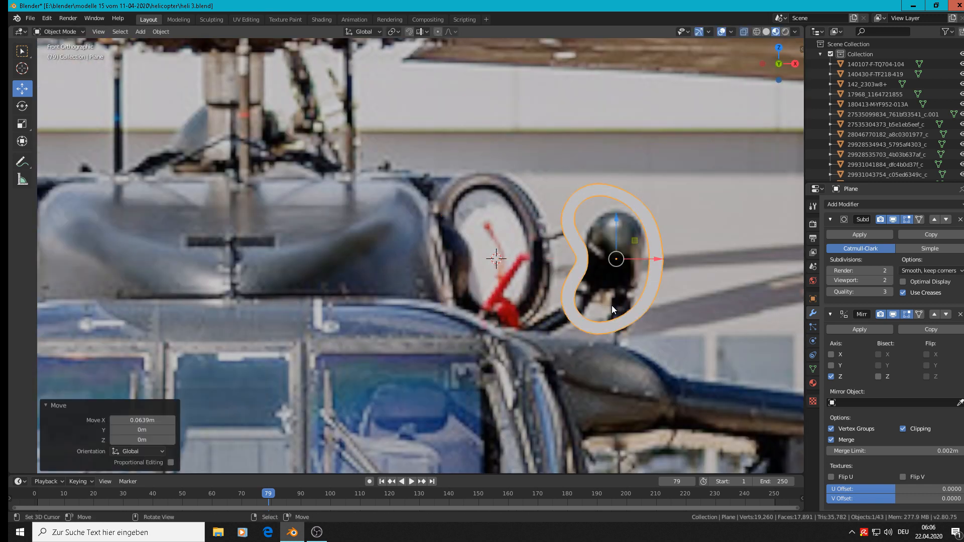
middle_click_drag(465, 242, 347, 224, "shift")
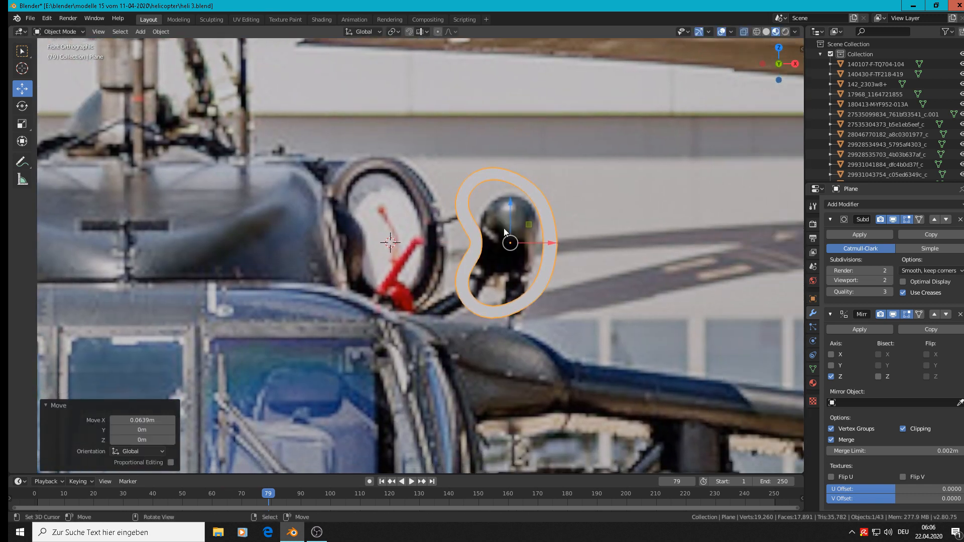
Duplicate the ring and move the copy about 0.112 m along X
key("shift+d")
right_click(521, 249)
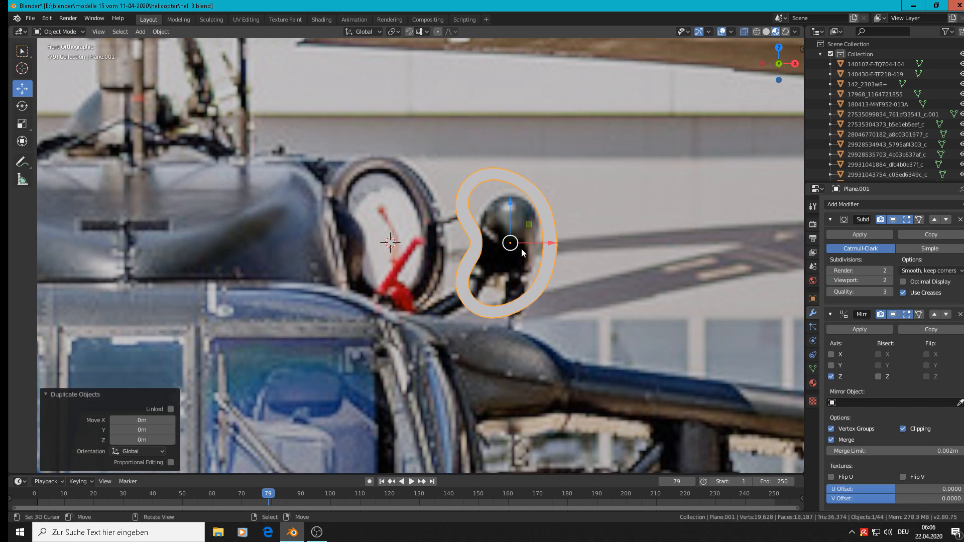
left_click_drag(556, 243, 762, 246)
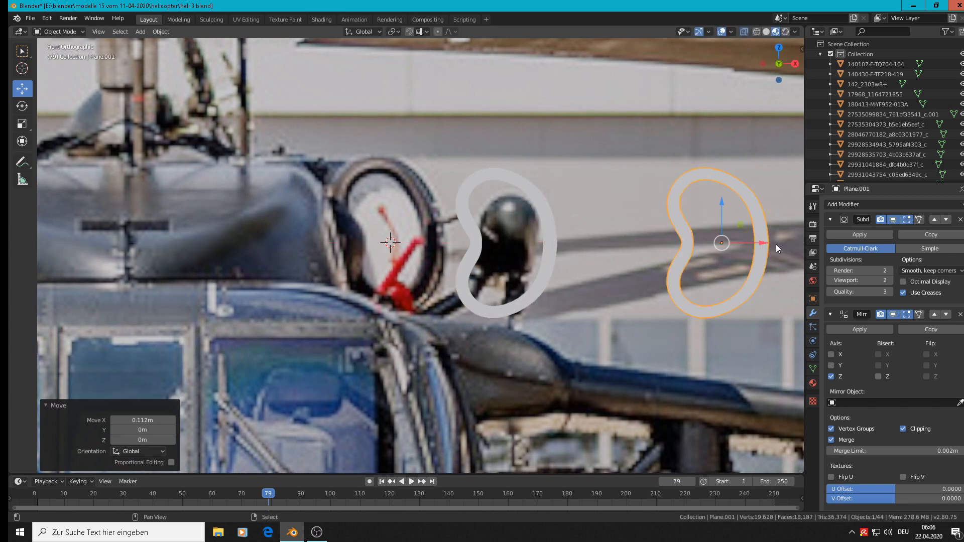
Save the Blender file
middle_click_drag(595, 263, 489, 239, "shift")
scroll(588, 221, "up", 3)
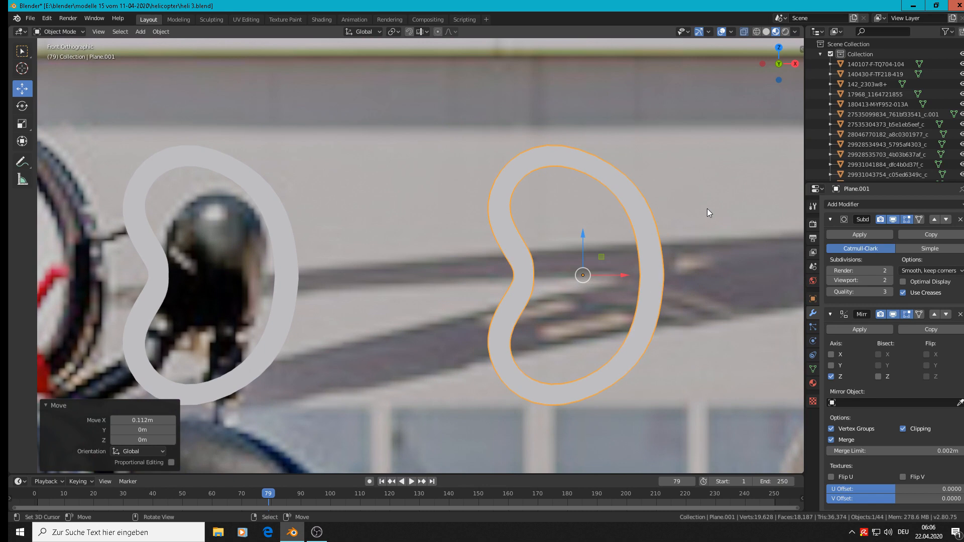
scroll(707, 209, "down", 3)
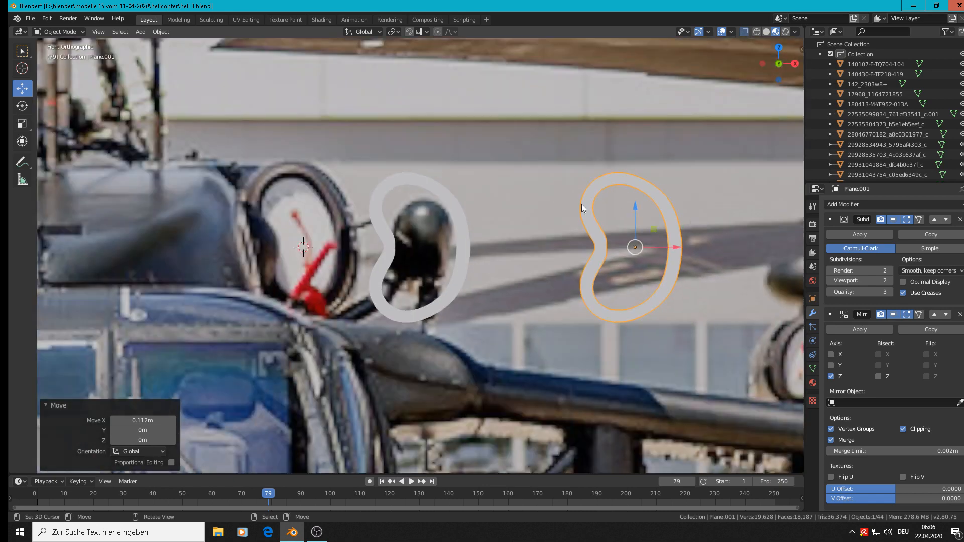
left_click(31, 20)
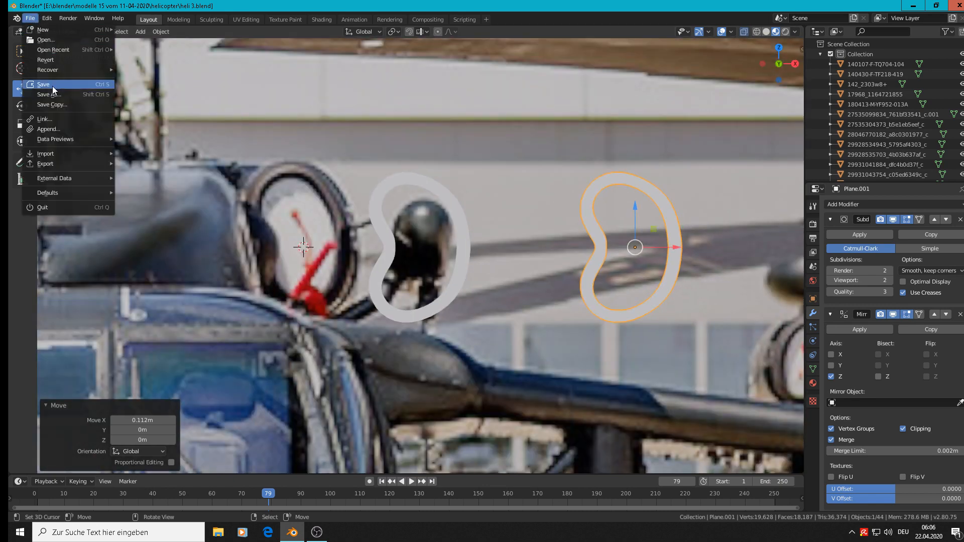
Move the duplicated ring about 0.277 m along negative Y, in front of the reference image
key("Tab")
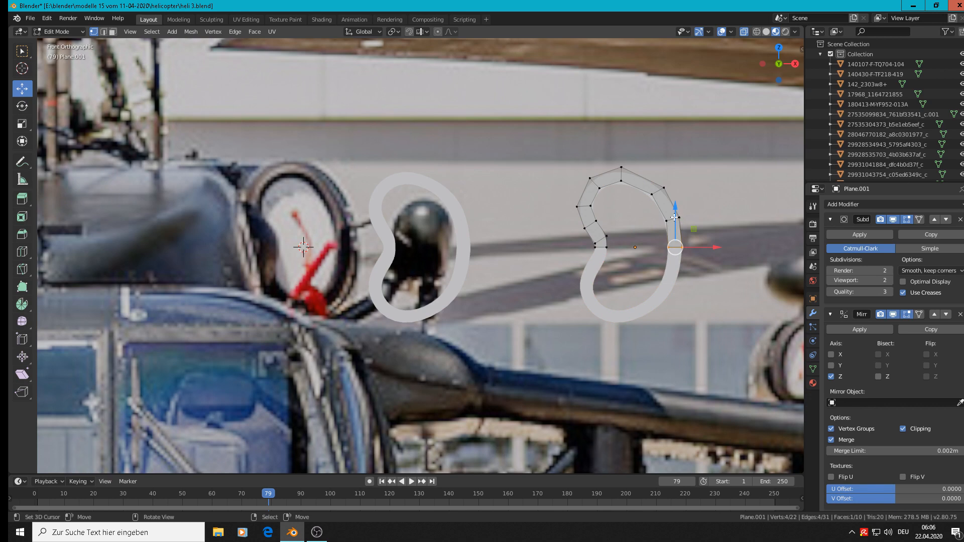
scroll(674, 218, "down", 1)
middle_click_drag(595, 213, 310, 213, "shift")
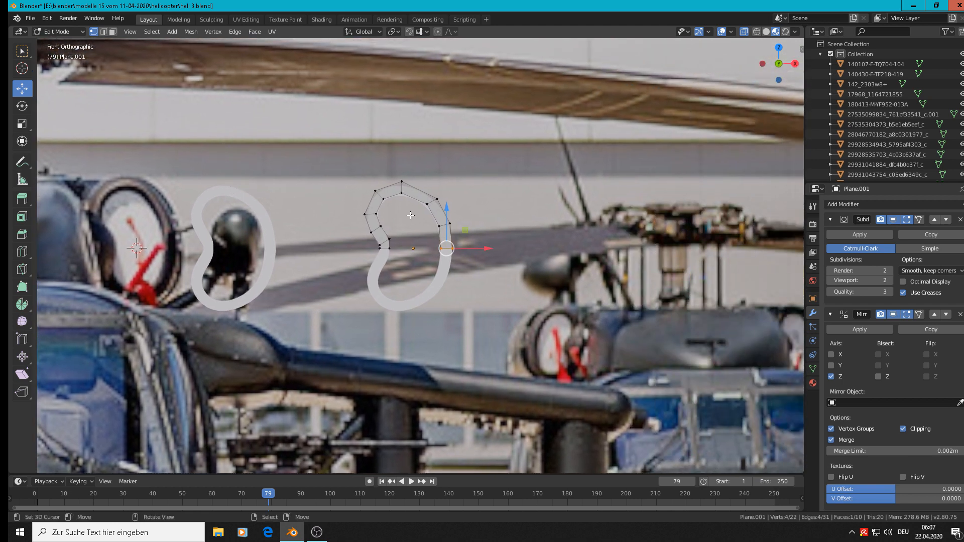
middle_click_drag(411, 215, 351, 285)
key("Tab")
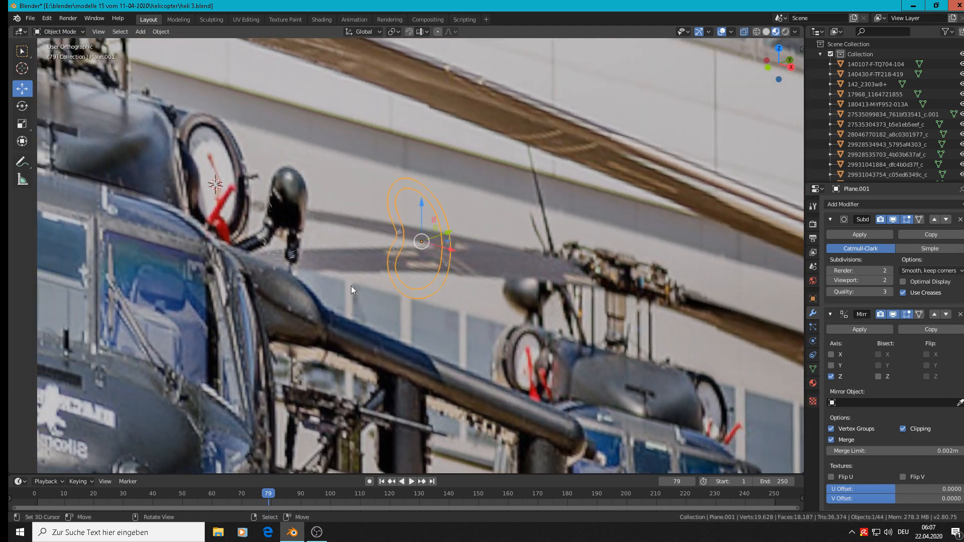
scroll(354, 285, "down", 3)
left_click_drag(415, 250, 243, 282)
middle_click_drag(280, 233, 360, 158, "shift")
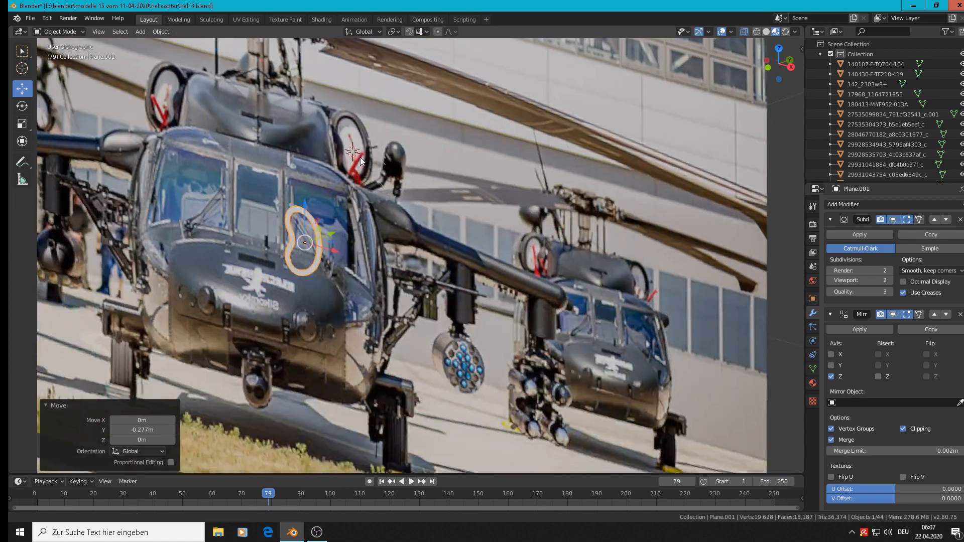
scroll(341, 168, "up", 6)
Select the duplicated ring's outer edge loop and extrude it about 0.0142 m along Y
key("Tab")
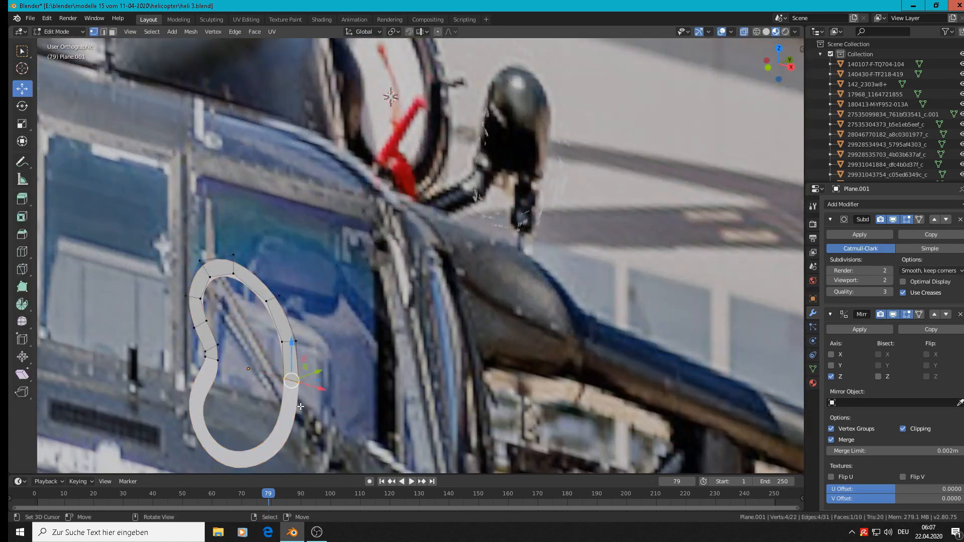
left_click(294, 311, "alt")
scroll(294, 310, "down", 6)
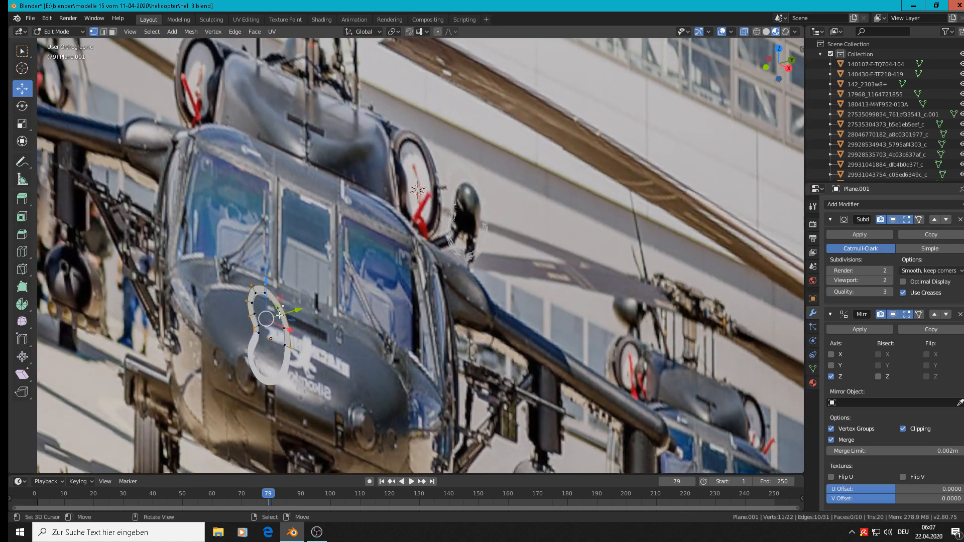
key("e")
right_click(277, 317)
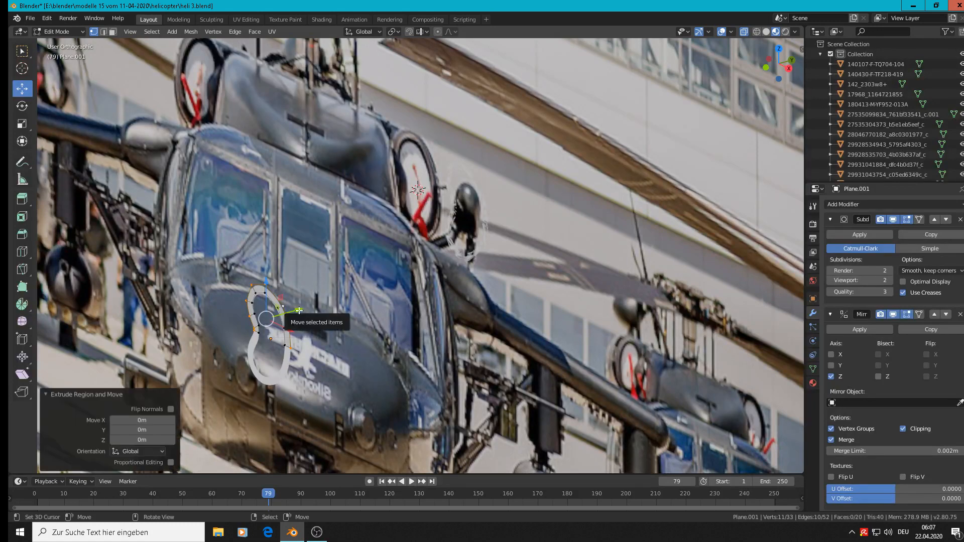
left_click_drag(299, 310, 314, 306)
scroll(314, 306, "up", 2)
scroll(314, 305, "up", 2)
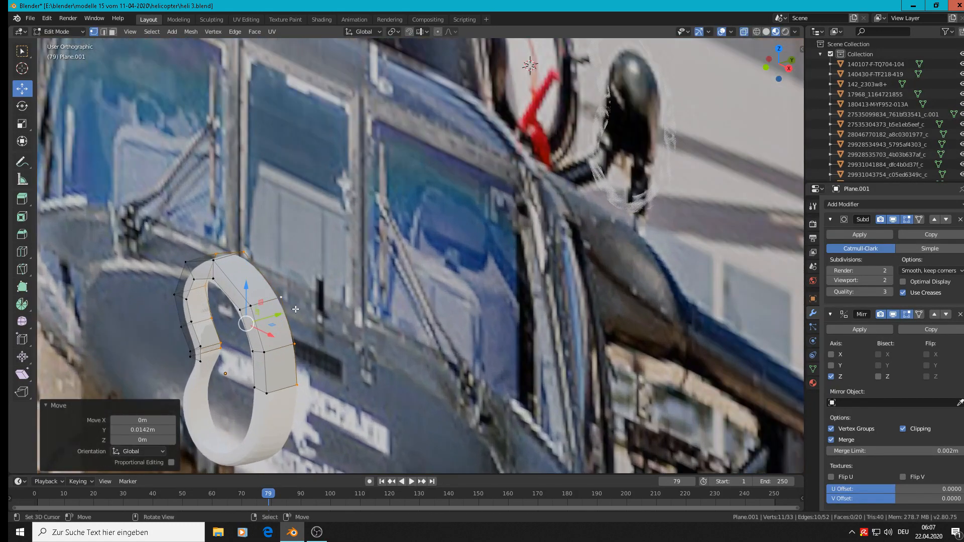
Extrude the rear outer edge loop again by about 0.0016 m along Y as a narrow supporting band
key("e")
right_click(281, 314)
key("g")
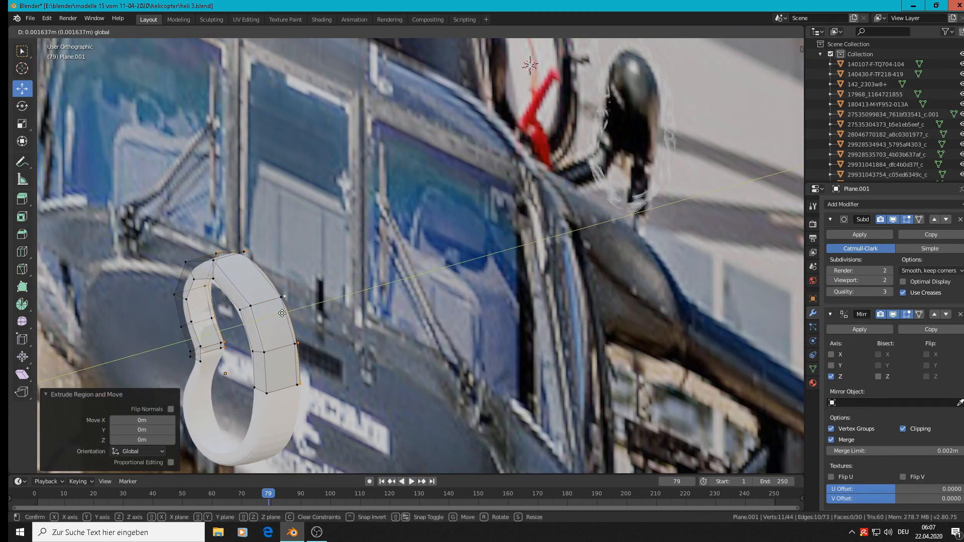
left_click(281, 314)
middle_click(320, 315, "alt")
right_click(307, 211, "alt")
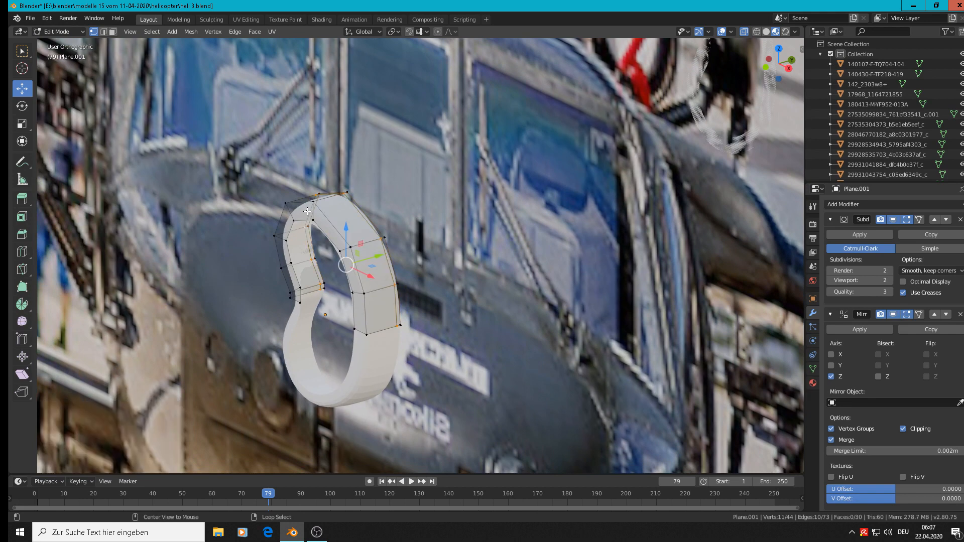
Add a centred loop cut along the ring's front face and move it about 0.0015 m along negative Y
key("ctrl+r")
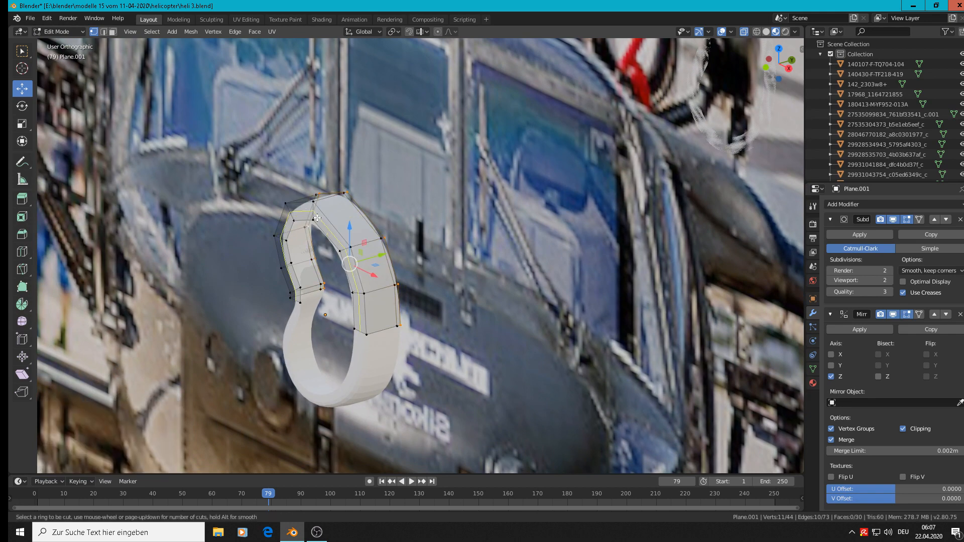
left_click(318, 217)
right_click(318, 218)
left_click_drag(339, 263, 338, 264)
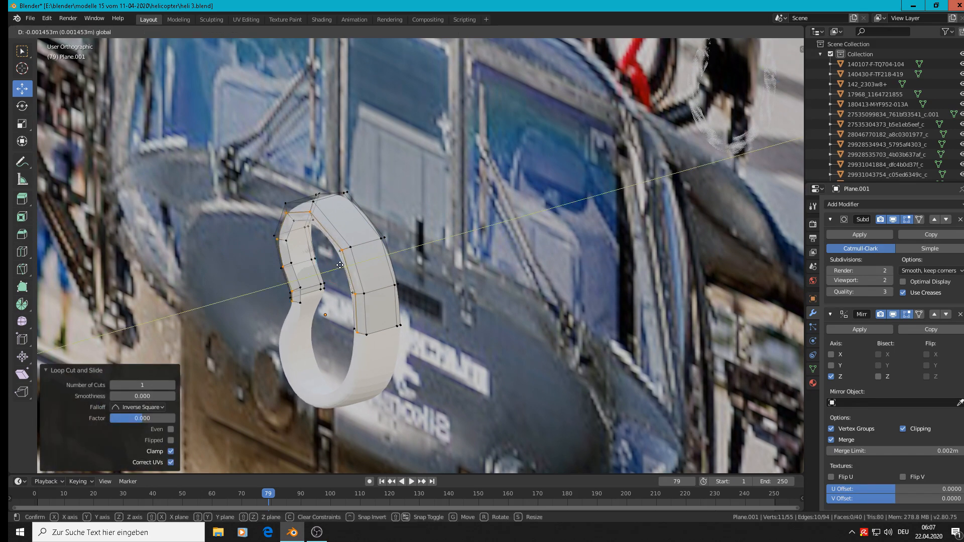
Push the new front edge loop slightly farther along negative Y and shade the whole ring smooth
key("Tab")
middle_click_drag(362, 237, 286, 213)
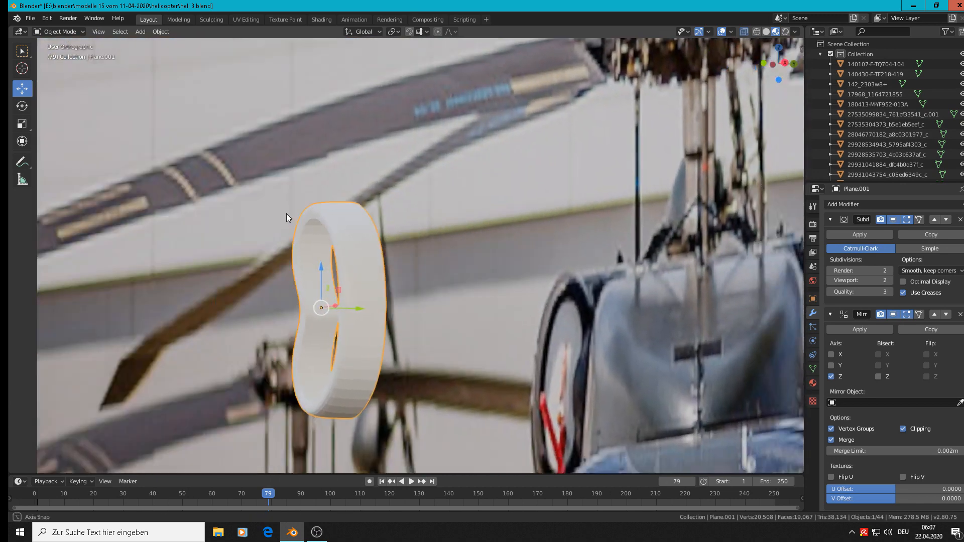
scroll(296, 216, "up", 3)
key("Tab")
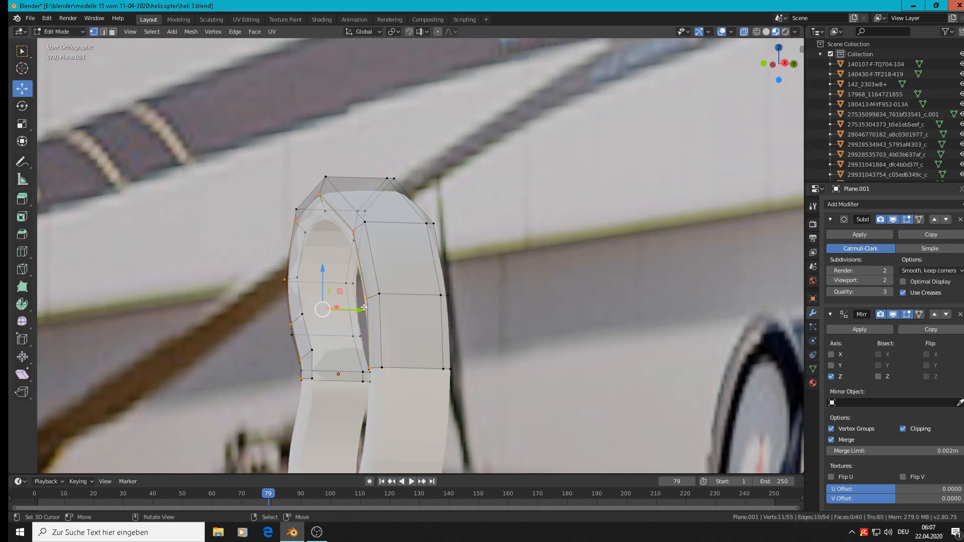
left_click_drag(364, 307, 357, 307)
key("Tab")
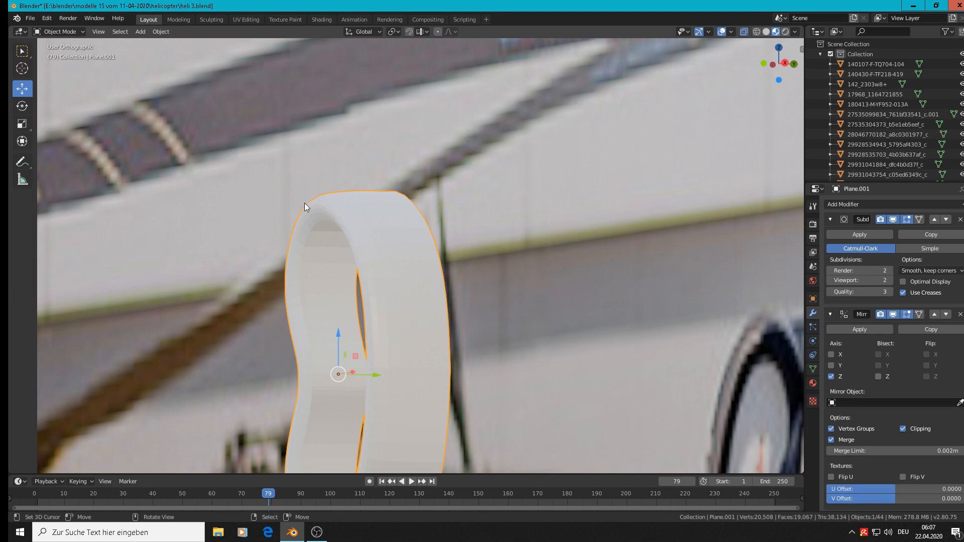
left_click(161, 31)
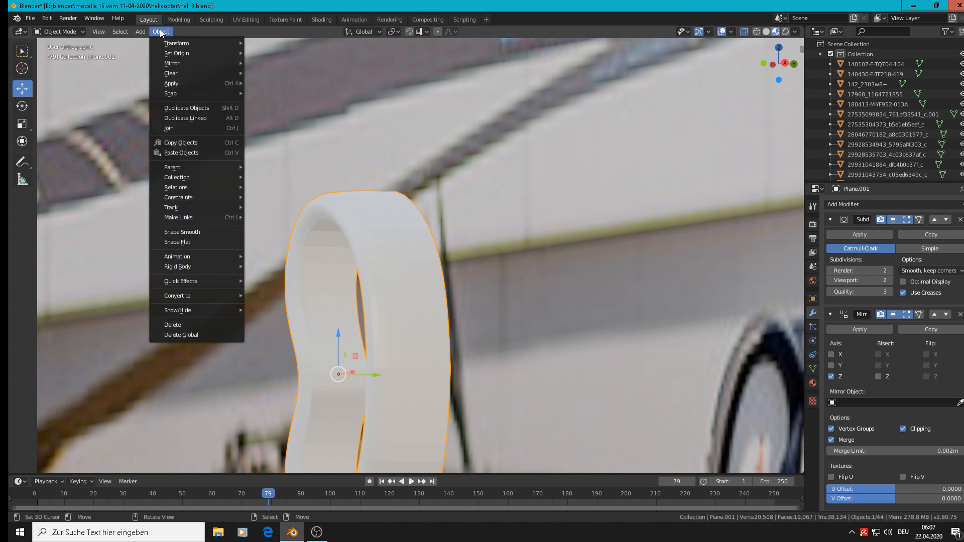
left_click(205, 232)
In front view, move the ring about -1.12 m in X and -5.75 m in Z, down towards the lower reference photos
scroll(309, 231, "down", 5)
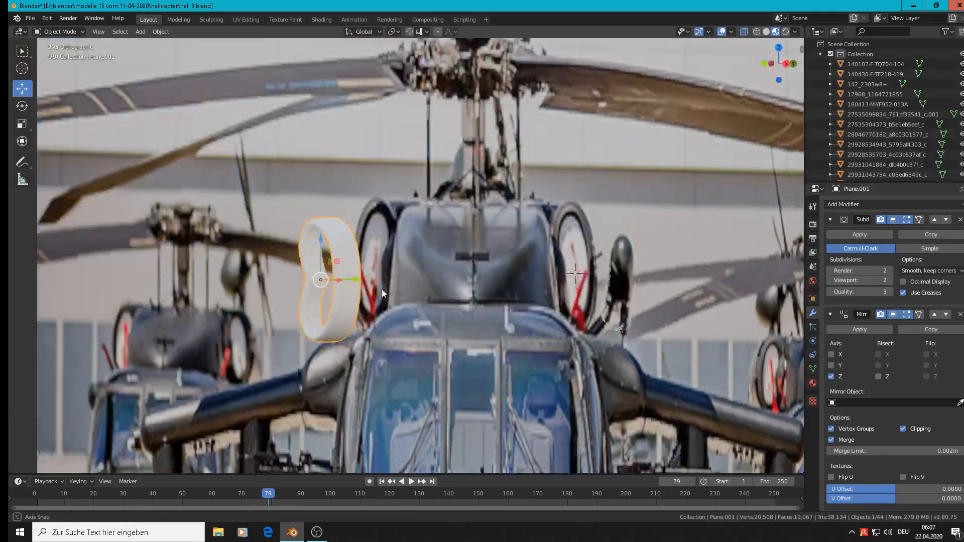
middle_click_drag(382, 290, 418, 296)
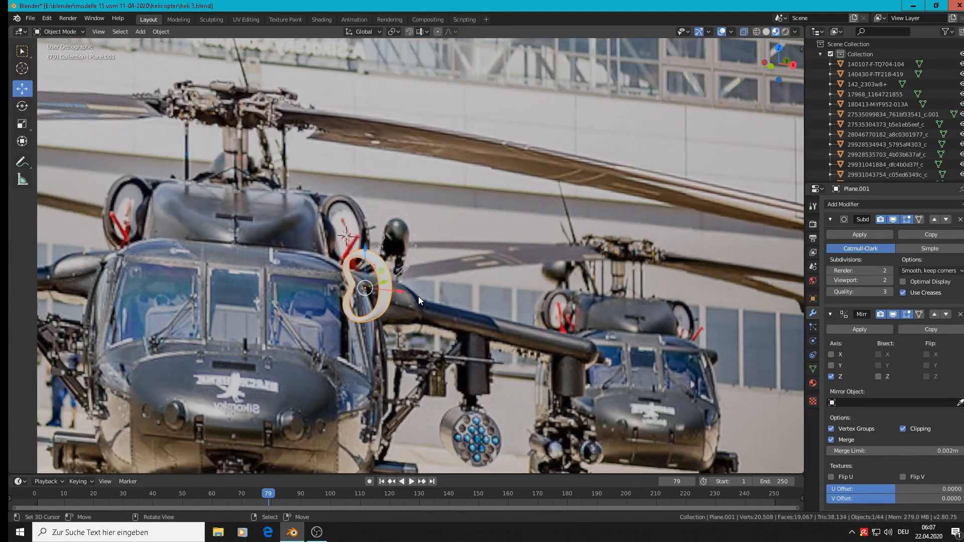
scroll(436, 273, "down", 3)
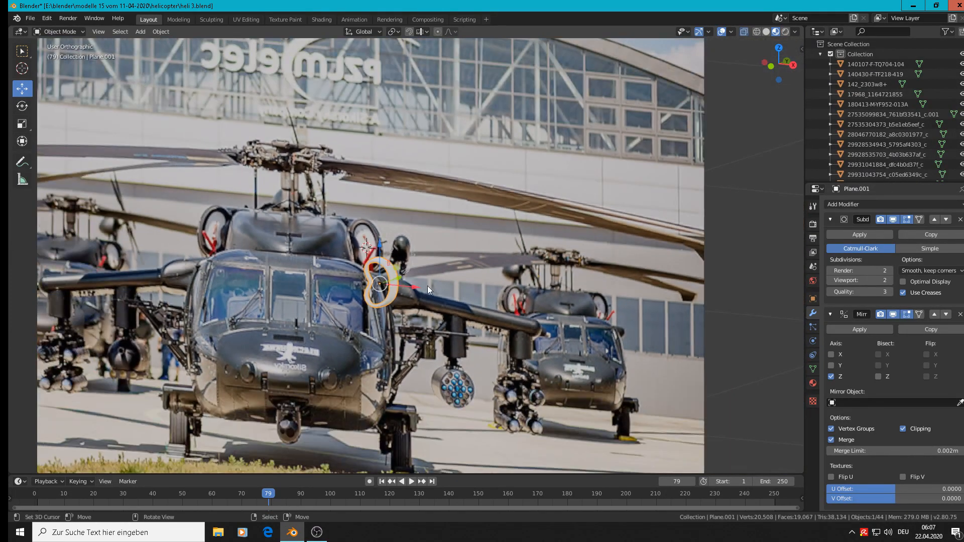
scroll(427, 286, "down", 5)
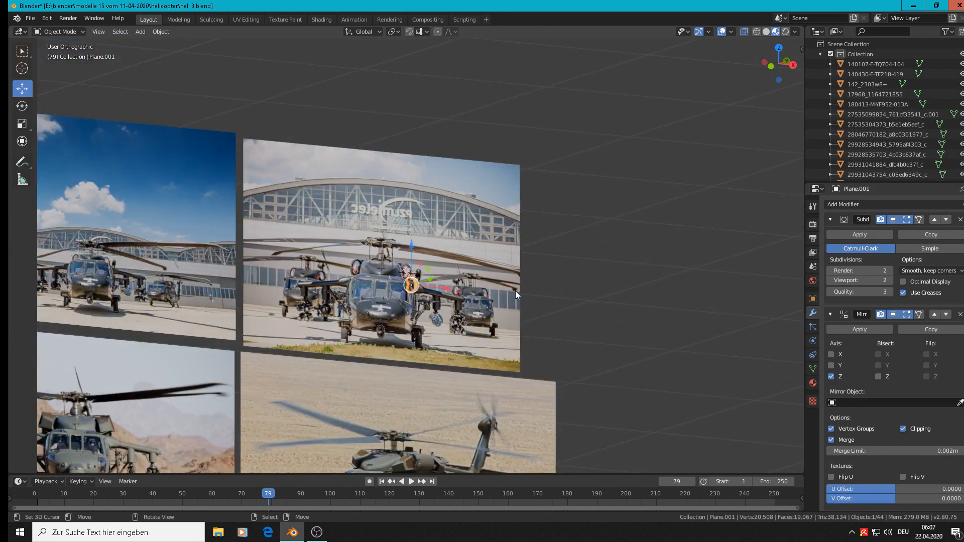
key("KP_1")
scroll(438, 250, "down", 3)
middle_click_drag(469, 363, 469, 140, "shift")
scroll(477, 399, "down", 3)
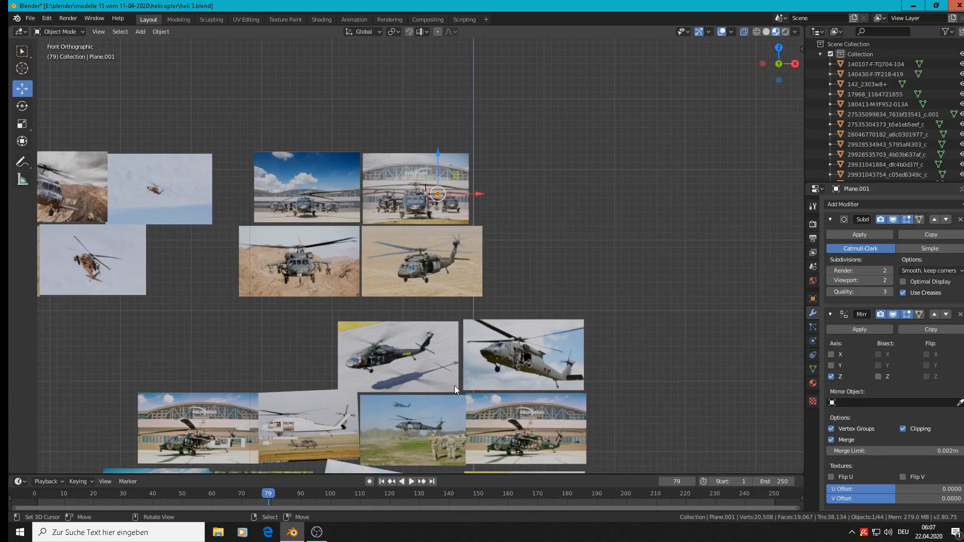
key("g")
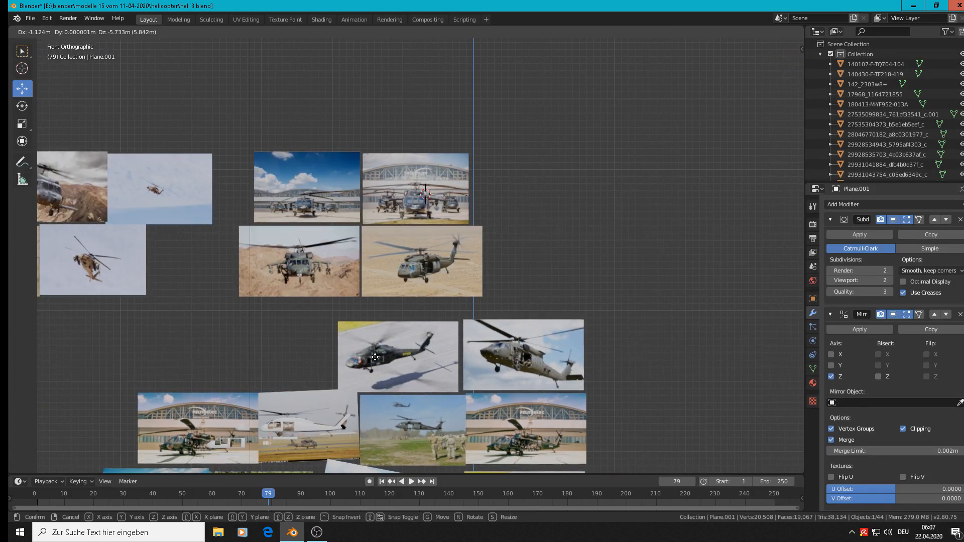
left_click(375, 358)
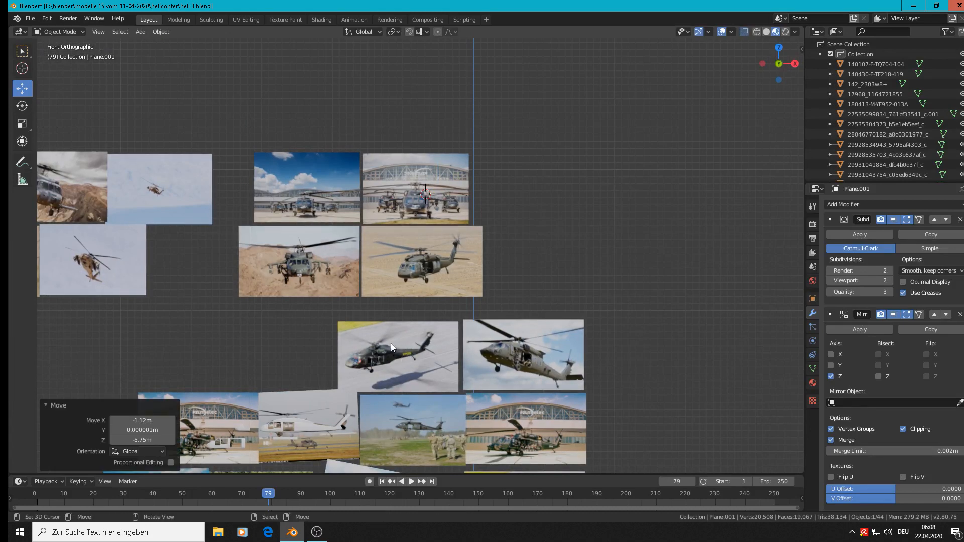
Move the ring about 34.2 m along negative Y, in front of the side-view reference images
scroll(387, 352, "up", 5)
scroll(352, 357, "down", 6)
middle_click_drag(348, 355, 461, 387)
scroll(375, 358, "down", 5)
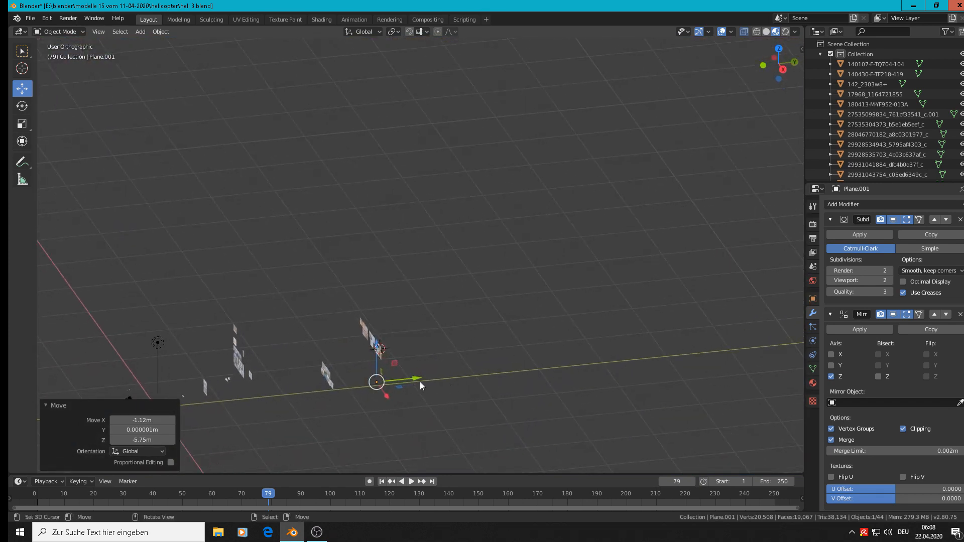
left_click_drag(420, 382, 201, 402)
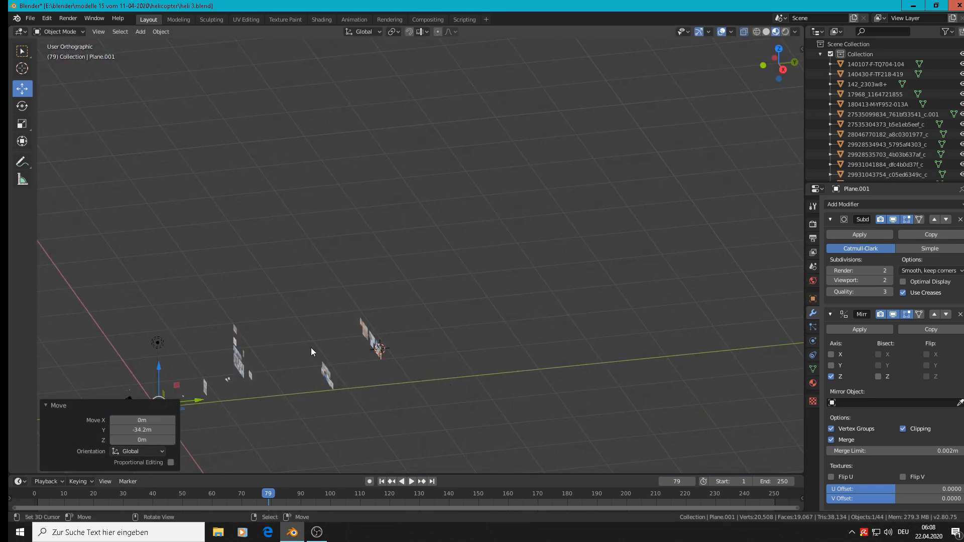
In front view, move the ring about 0.194 m in X and 1.39 m in Z onto the tilted side-view photo's engine intake
key("KP_1")
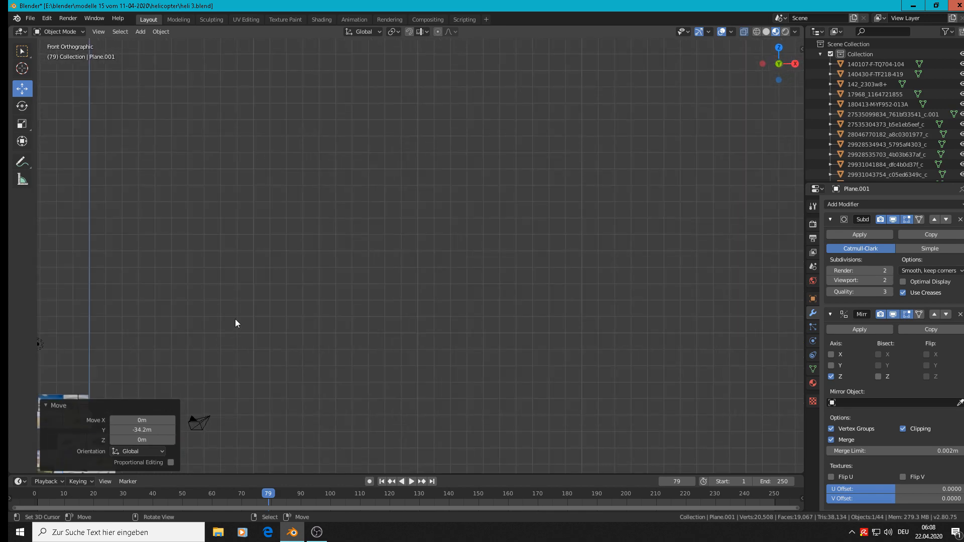
key("KP_Decimal")
scroll(308, 303, "down", 12)
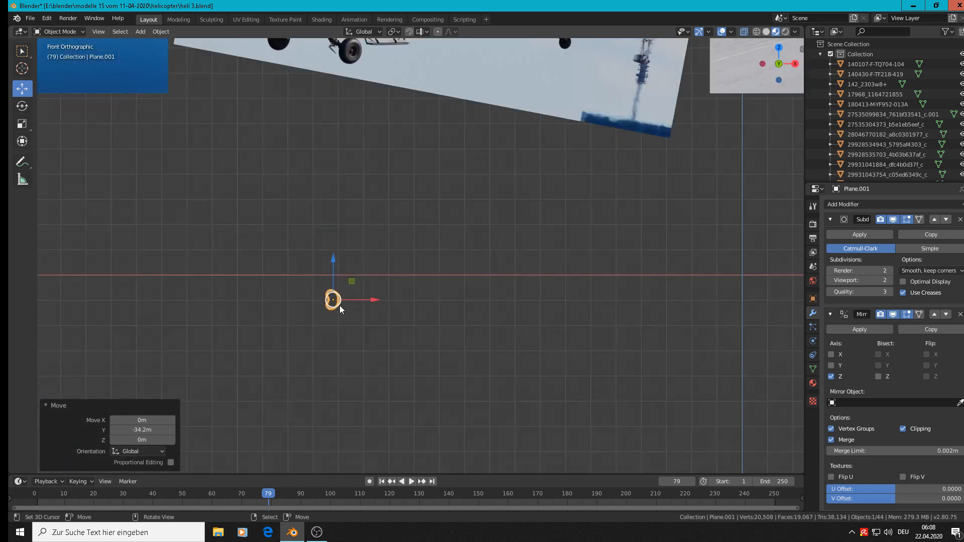
scroll(340, 309, "down", 4)
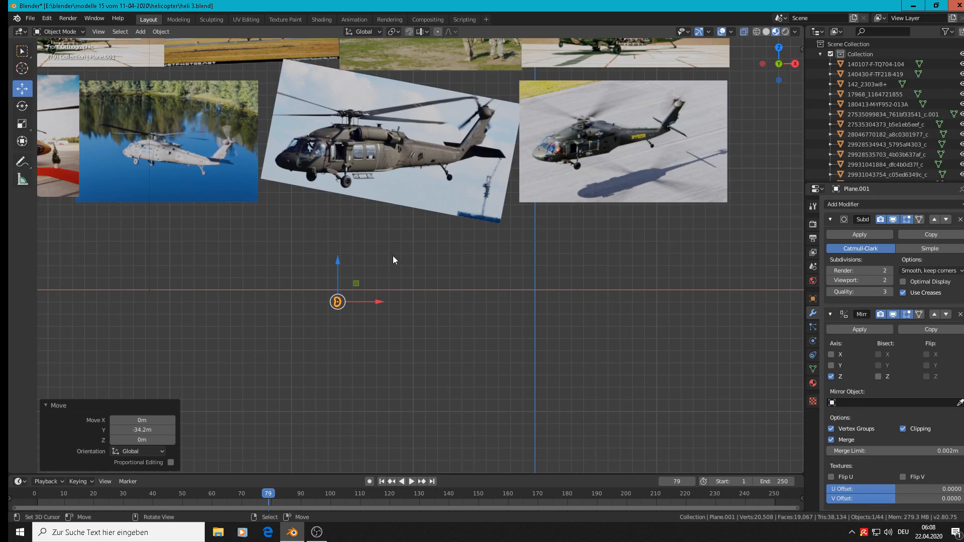
key("g")
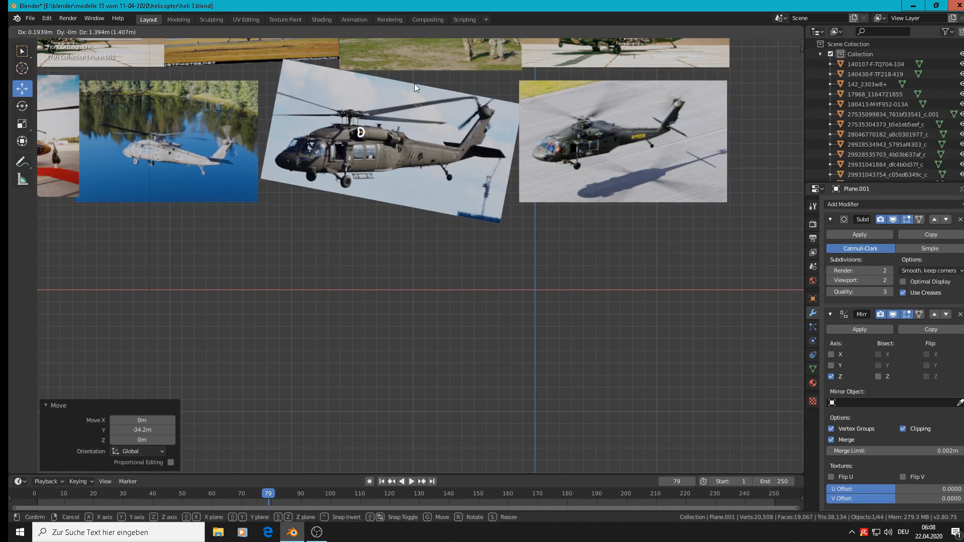
left_click(414, 83)
Slide the ring about 0.197 m along negative X, ahead of the engine nacelle in the photo
scroll(378, 144, "up", 4)
scroll(379, 144, "up", 5)
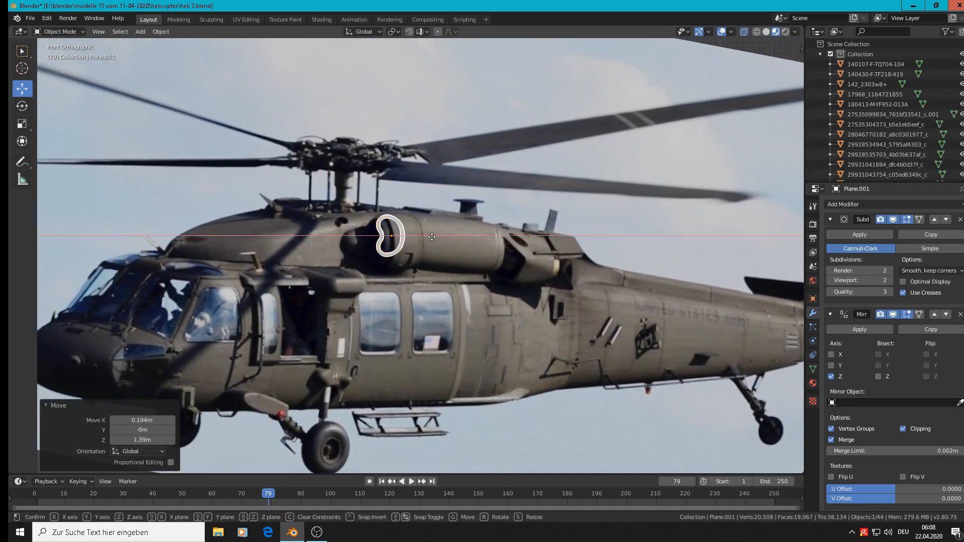
key("g")
key("x")
left_click(327, 236)
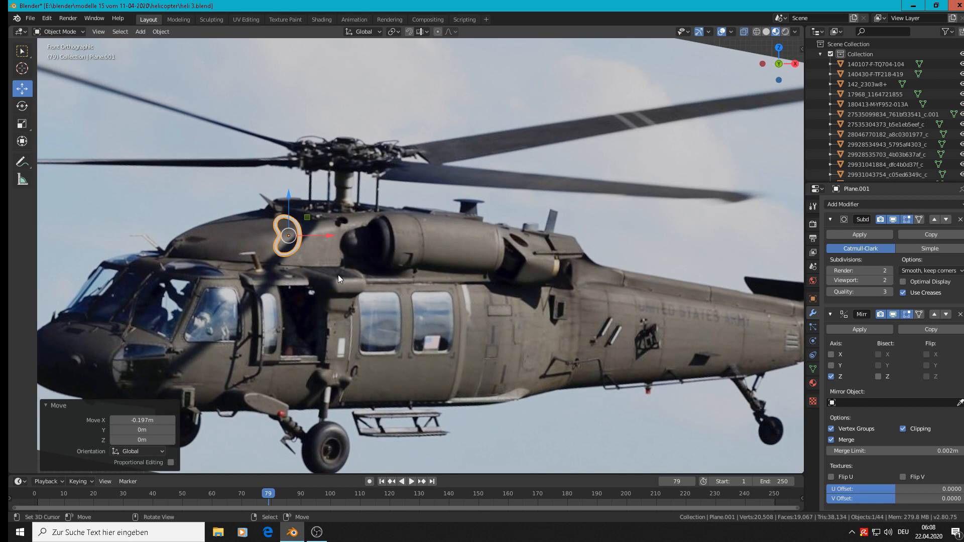
Rotate the ring 90° about global Z, followed by another 180° about the same axis
scroll(311, 240, "up", 1)
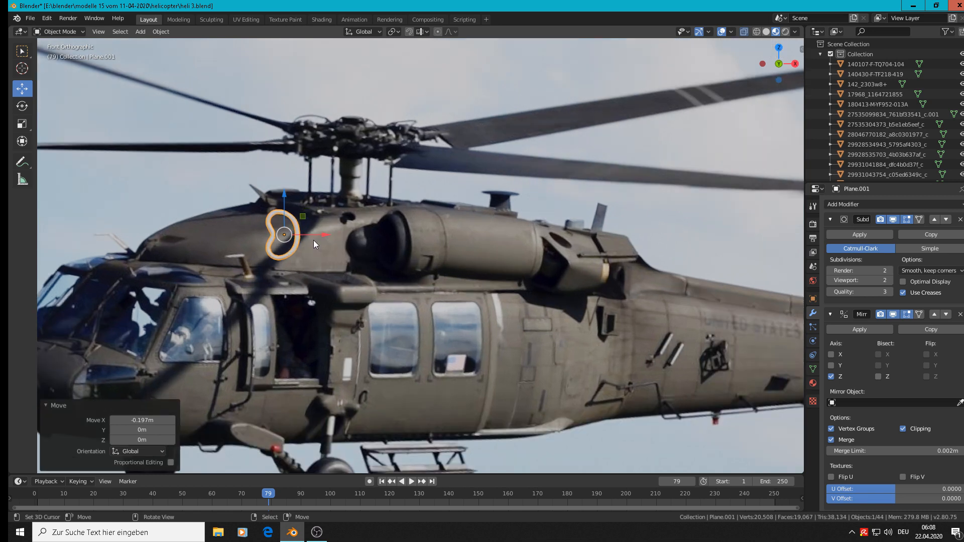
type("rz")
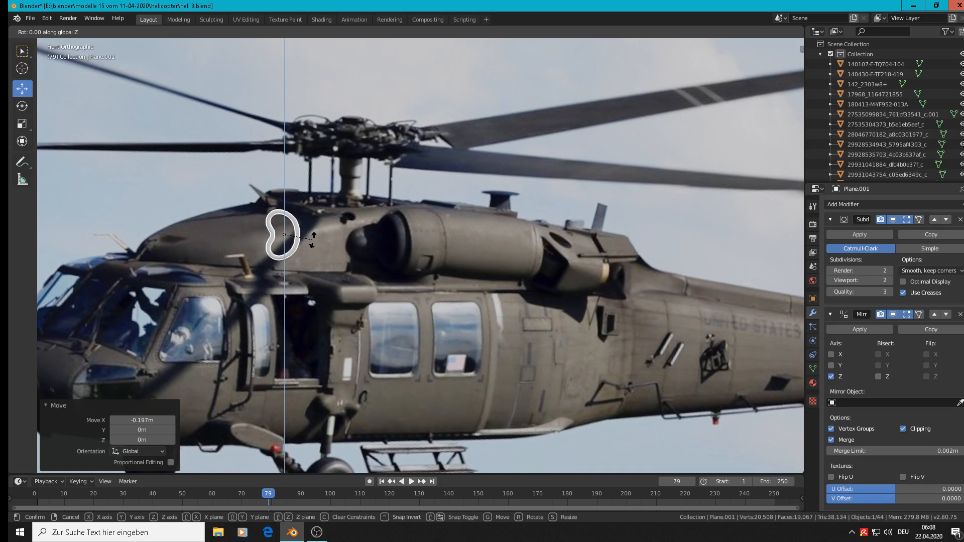
type("90")
key("Return")
middle_click_drag(314, 240, 345, 269)
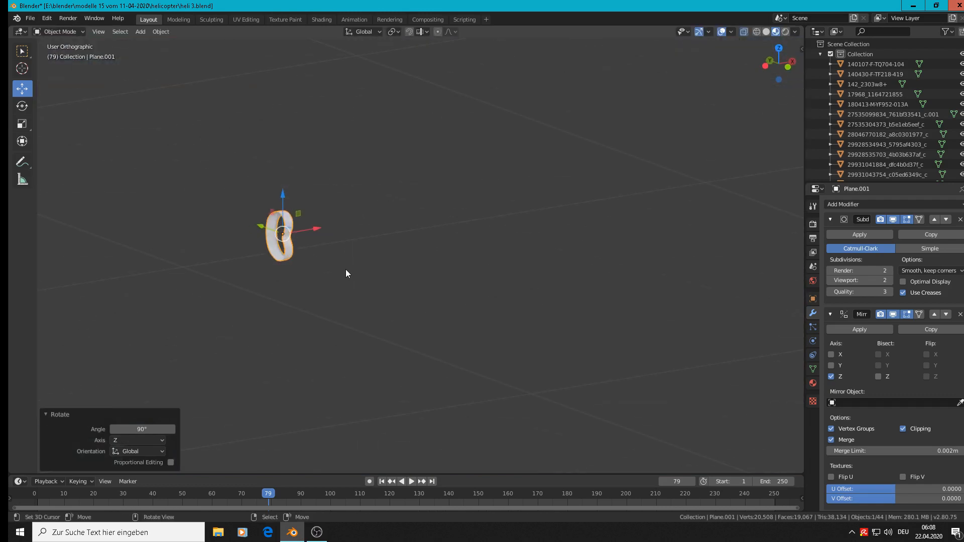
type("rz180")
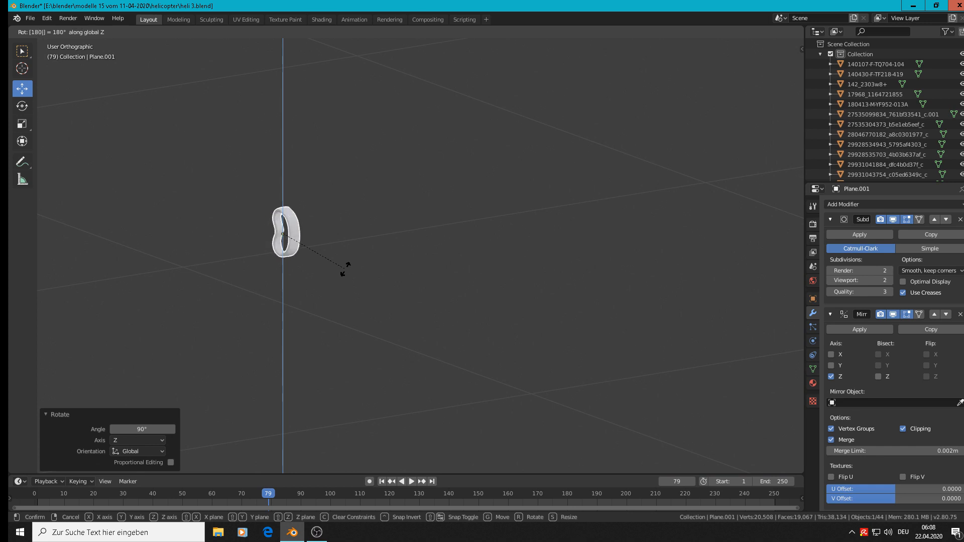
key("Return")
Select the ring's rear edge loop in front view and extrude it outward with a scale of 1.183
key("KP_1")
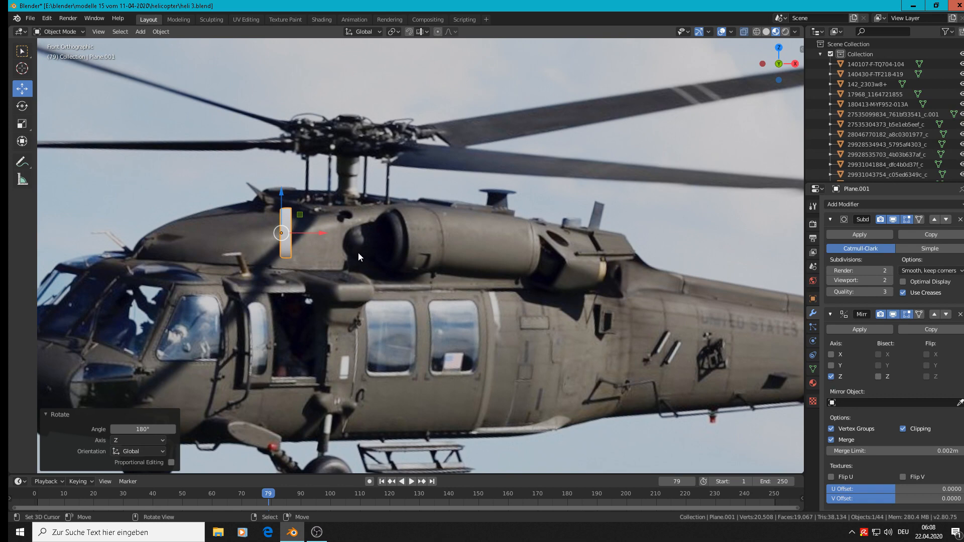
scroll(274, 243, "up", 2)
key("Tab")
scroll(300, 221, "up", 2)
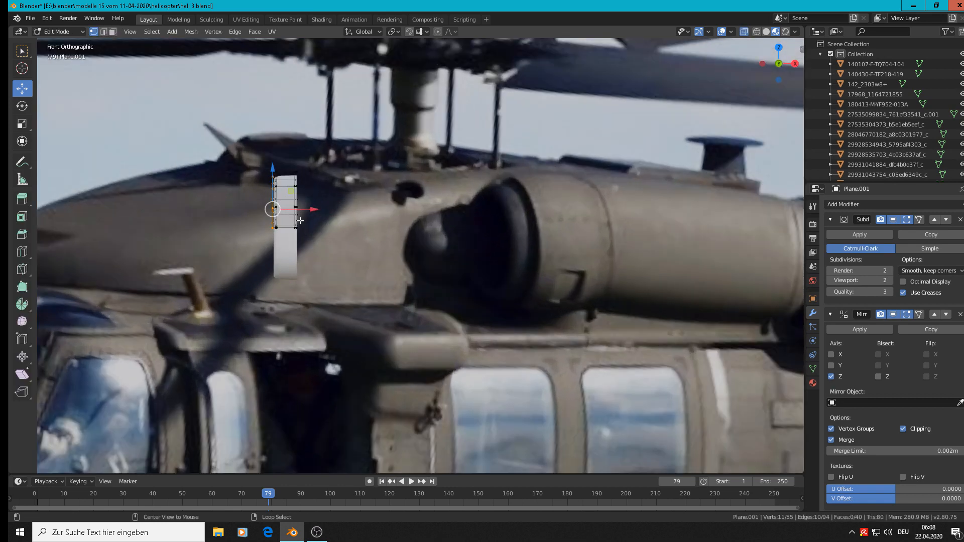
scroll(337, 244, "down", 2)
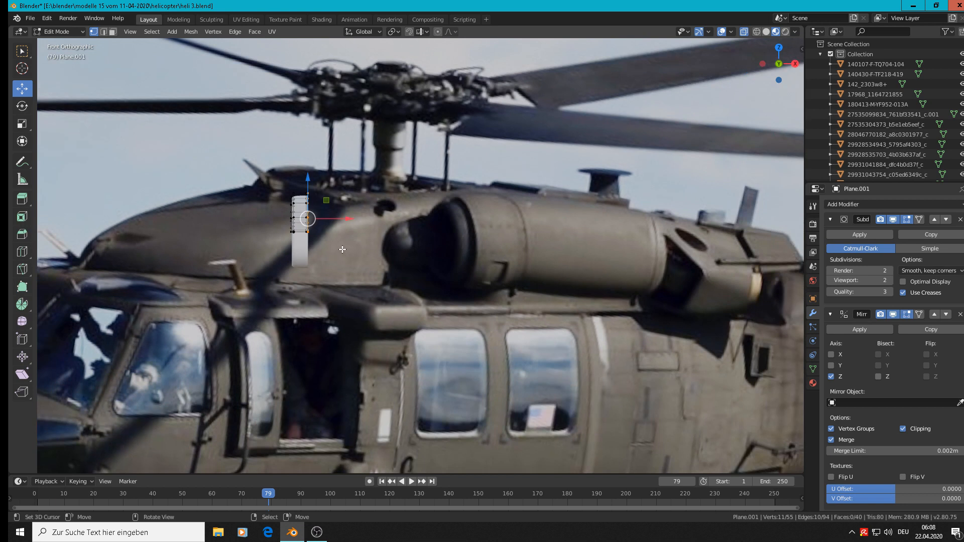
key("e")
key("s")
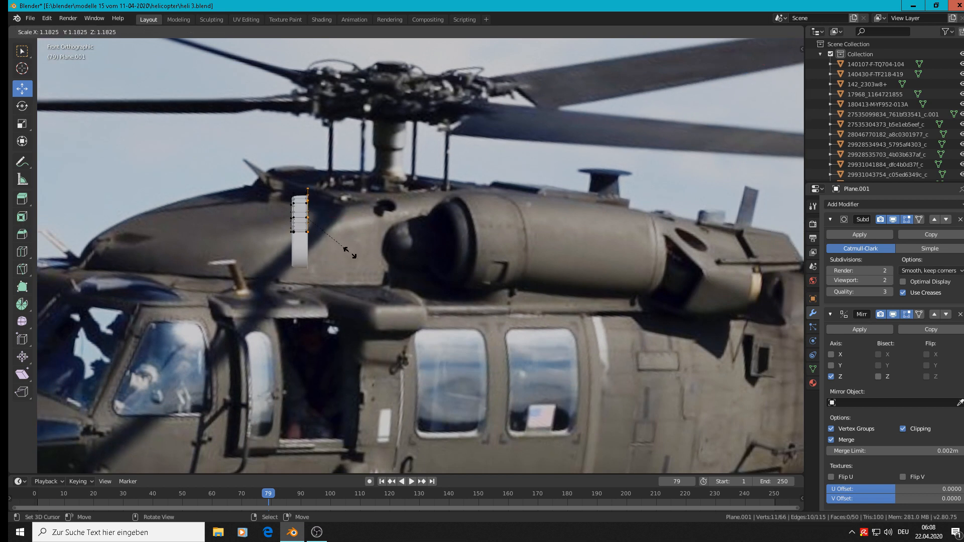
left_click(350, 255)
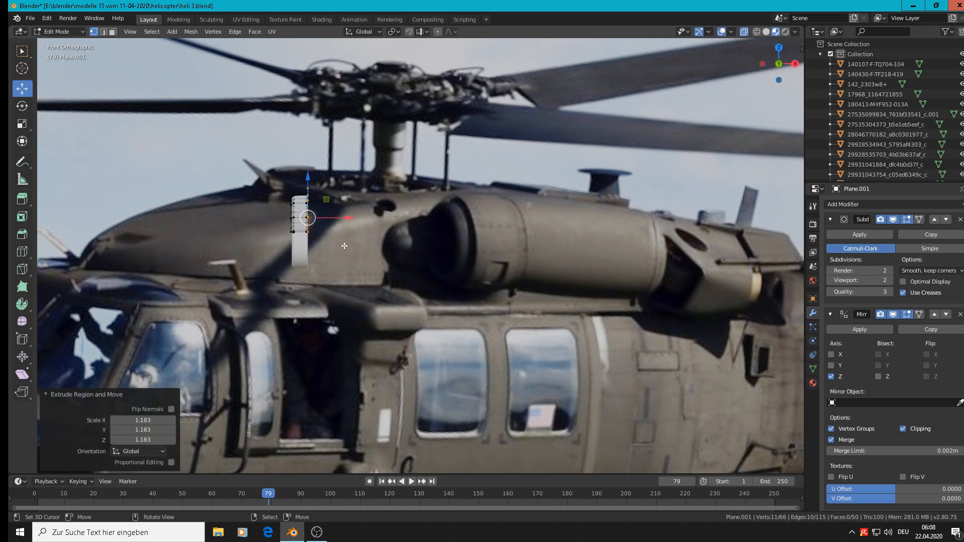
Move the flared rear edge loop about 0.00278 m along X
key("g")
key("x")
left_click(350, 219)
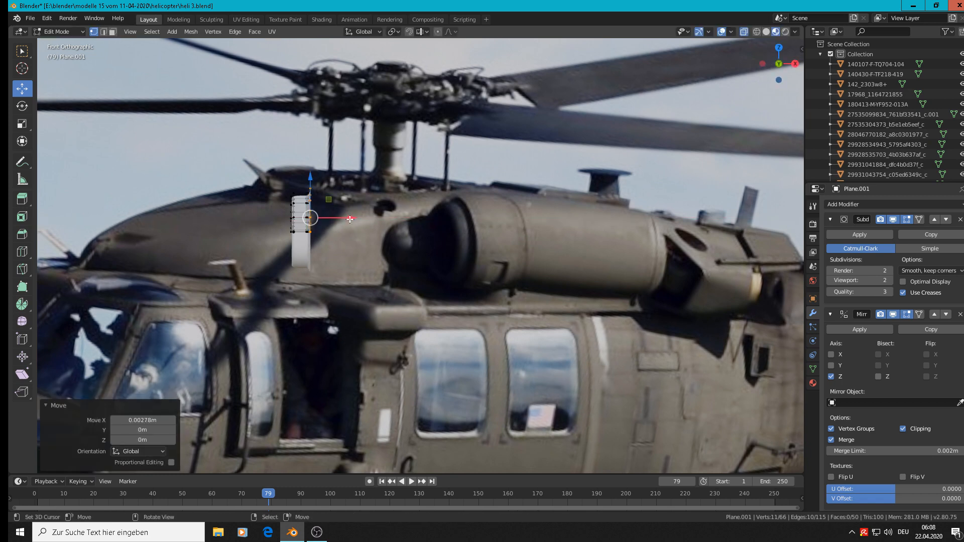
Extrude the flared loop about 0.00786 m along negative X and extrude it outward again at a scale of about 1.097
scroll(350, 219, "up", 1)
key("e")
key("x")
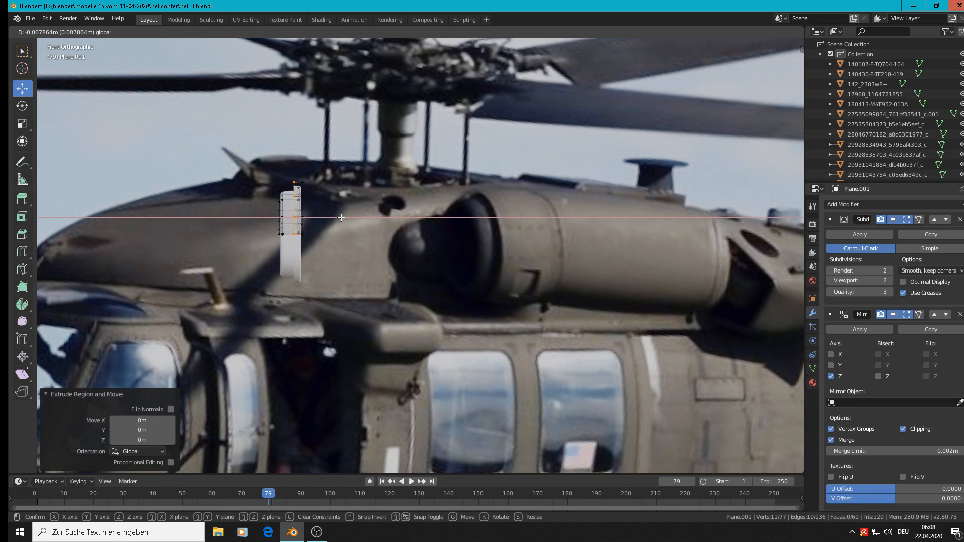
left_click(341, 217)
key("s")
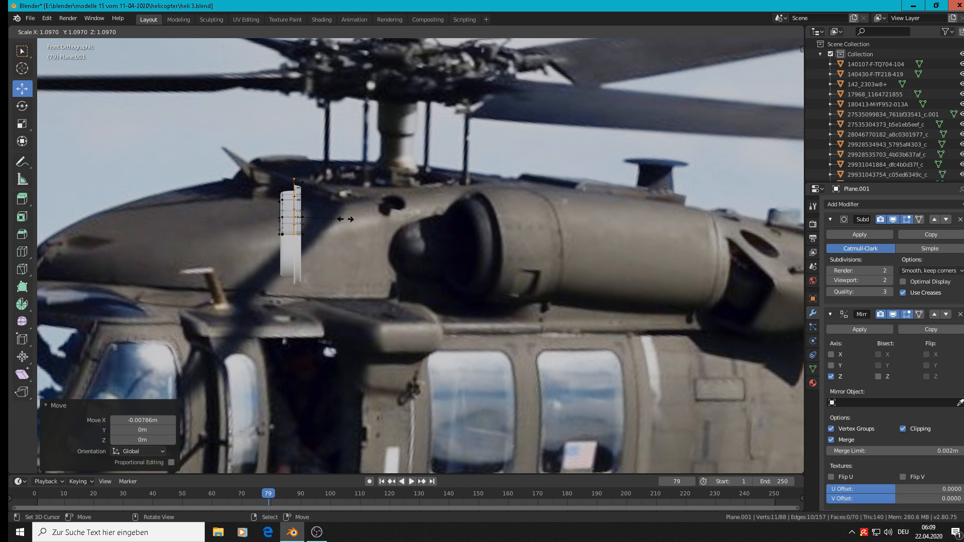
left_click(342, 220)
Extrude the enlarged loop about 0.0671 m along X to start the nacelle's outer body
key("e")
key("x")
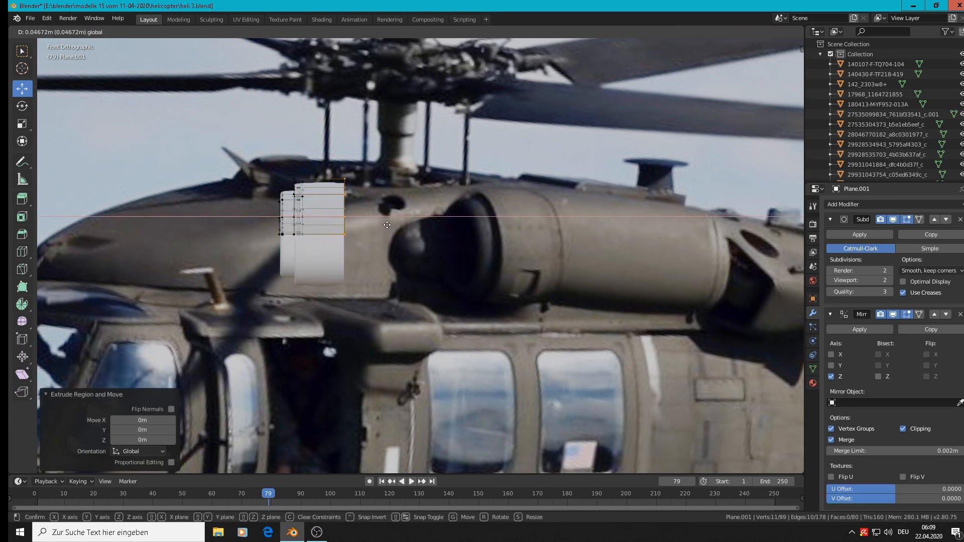
left_click(407, 231)
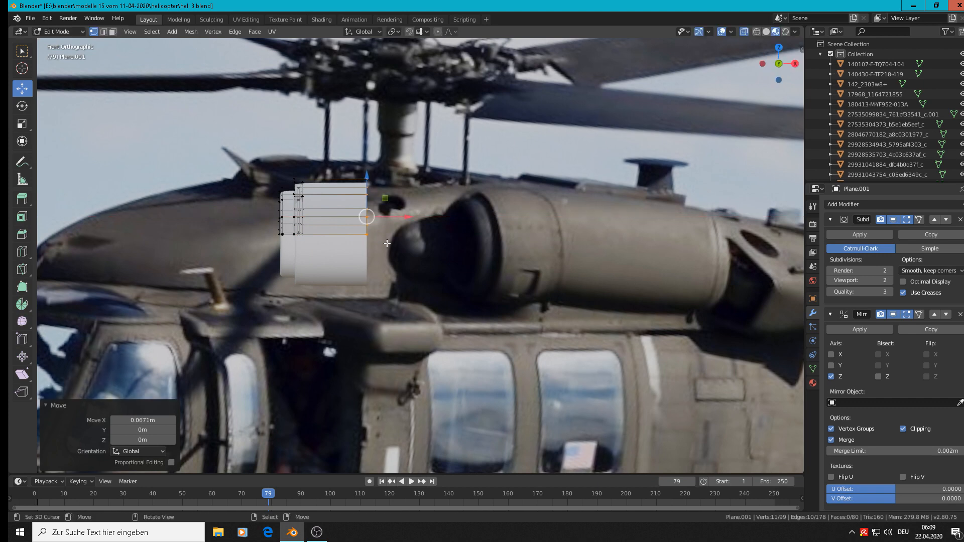
Examine the stepped front of the nacelle and the edges of its outer step from several angles
key("Tab")
middle_click_drag(333, 272, 428, 276)
scroll(324, 228, "up", 6)
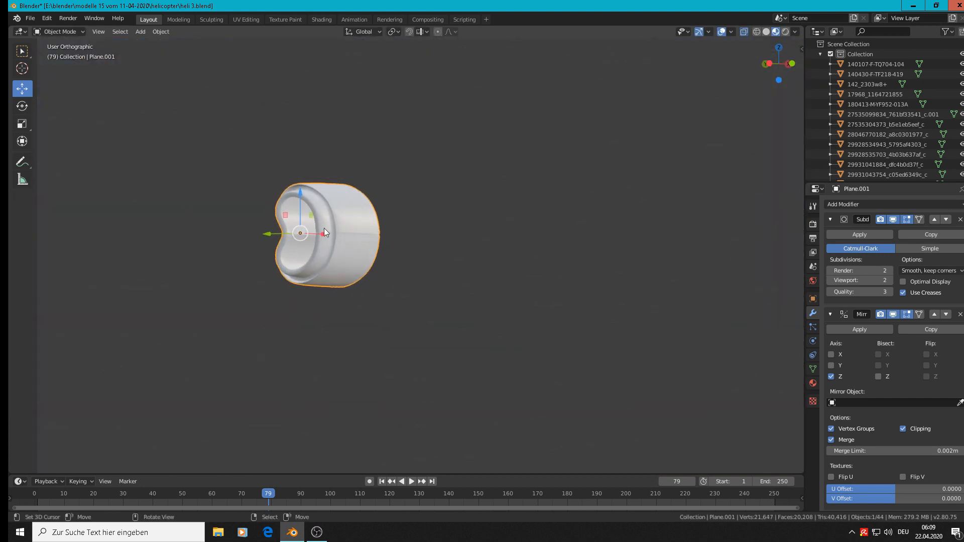
key("Tab")
scroll(314, 198, "down", 2)
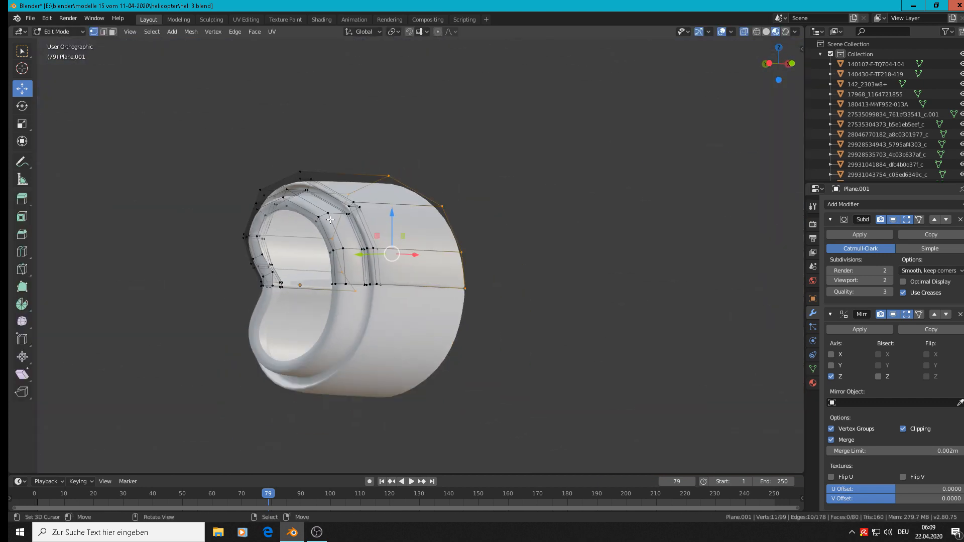
scroll(329, 219, "up", 2)
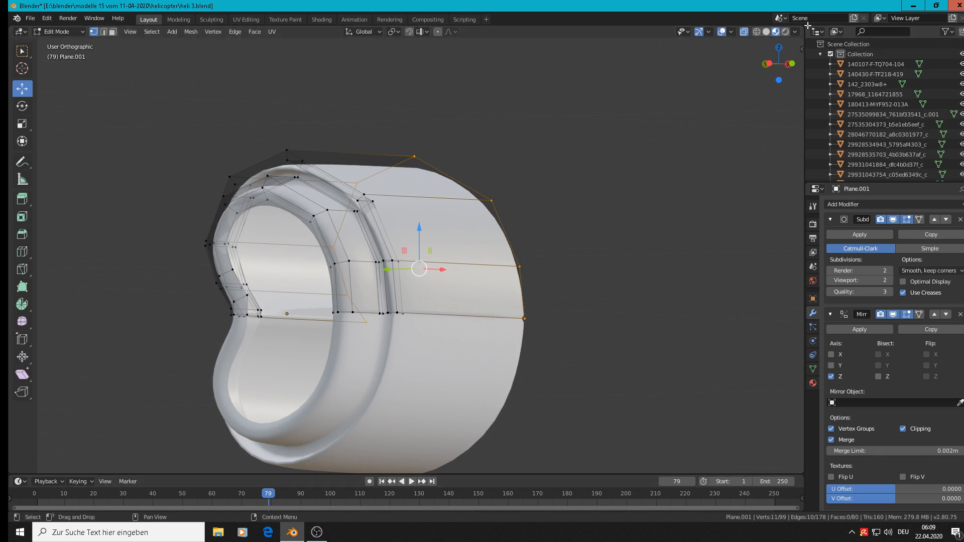
scroll(429, 217, "up", 2)
scroll(430, 217, "up", 2)
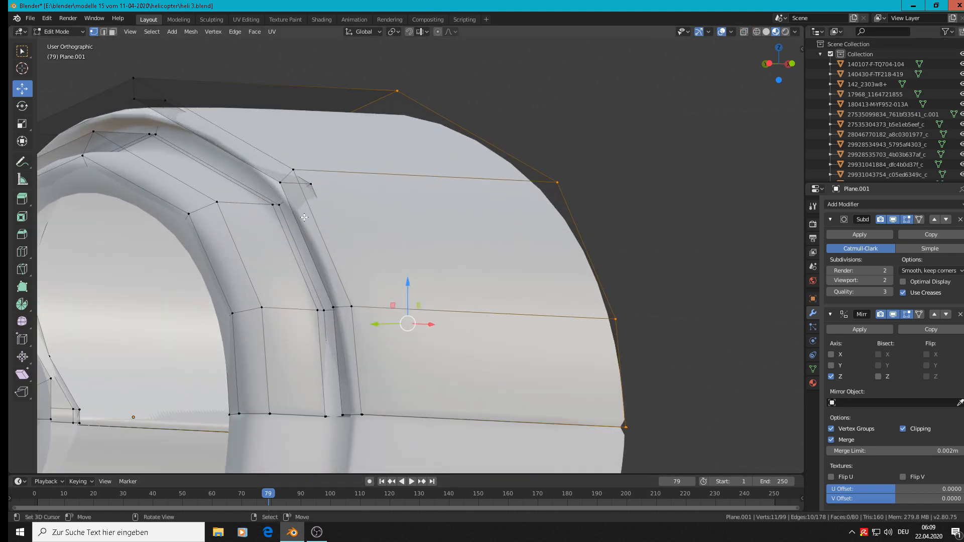
mouse_move(306, 205)
middle_mouse_down()
mouse_move(318, 213)
mouse_move(311, 209)
middle_mouse_up()
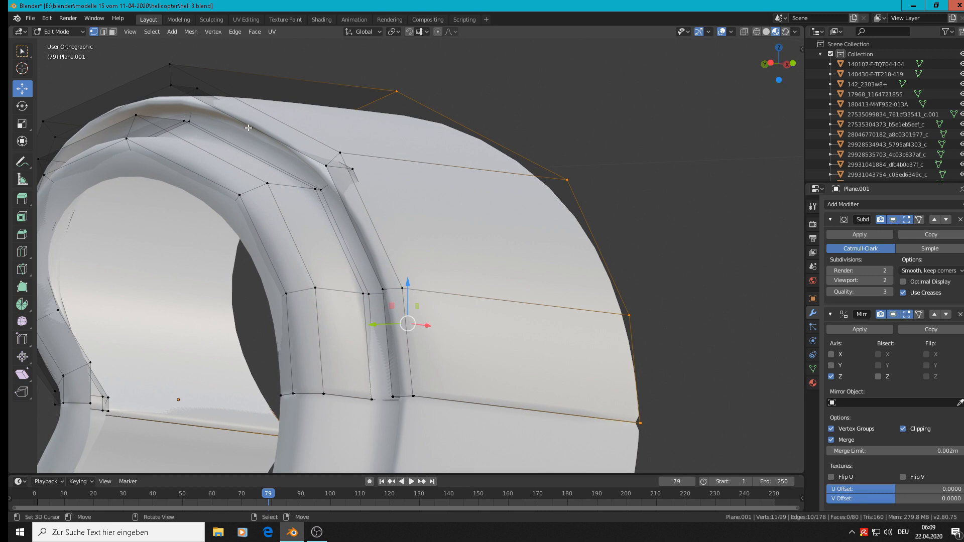
scroll(356, 199, "down", 1)
middle_click_drag(370, 242, 346, 196)
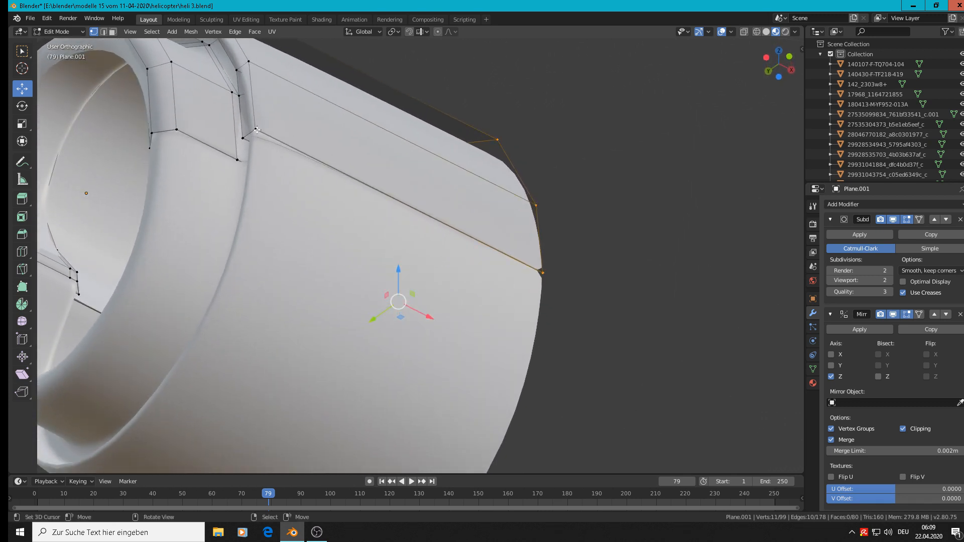
Add two loop cuts around the front rim of the outer body, slid to factors 0.762 and -0.662, to sharpen both rim edges
scroll(255, 137, "up", 1)
scroll(281, 142, "up", 2)
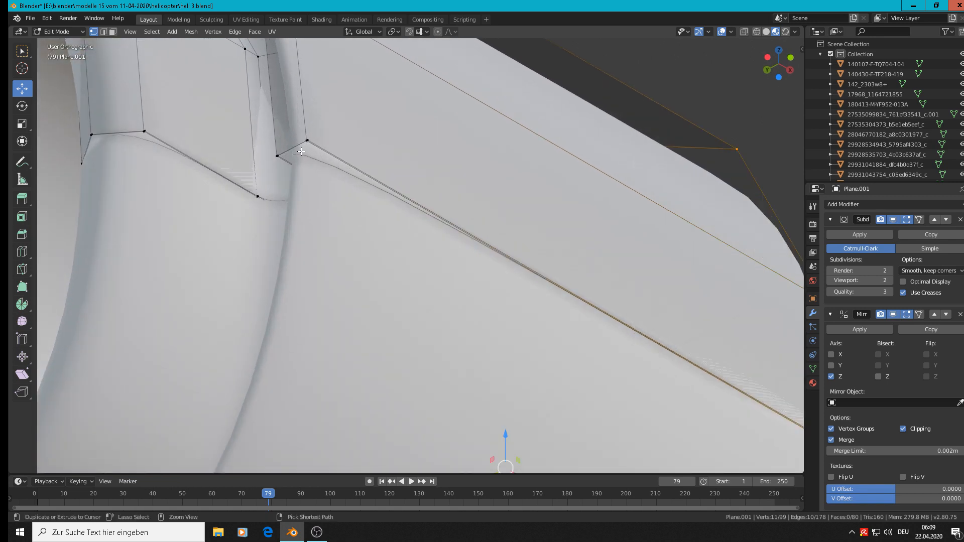
key("ctrl+r")
left_click(299, 150)
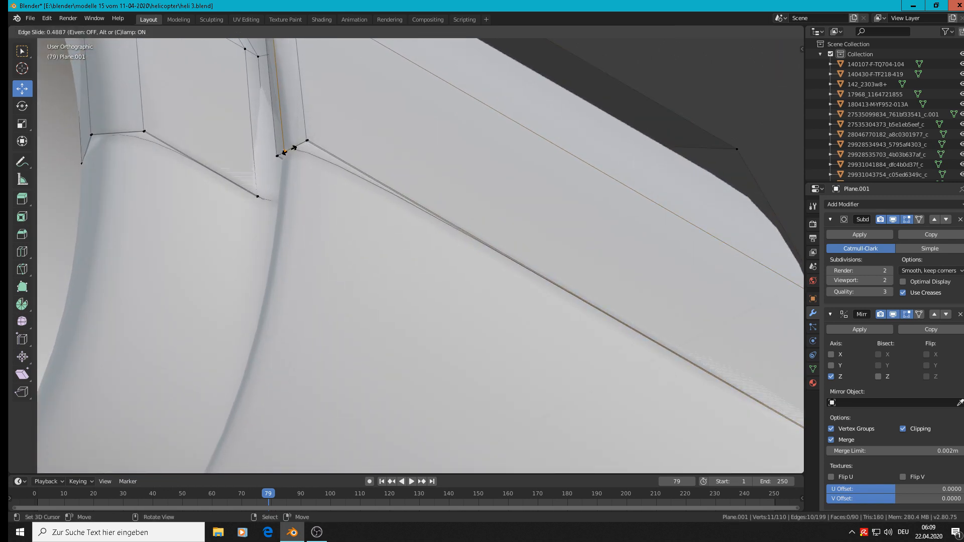
left_click(294, 148)
key("ctrl+r")
left_click(303, 142)
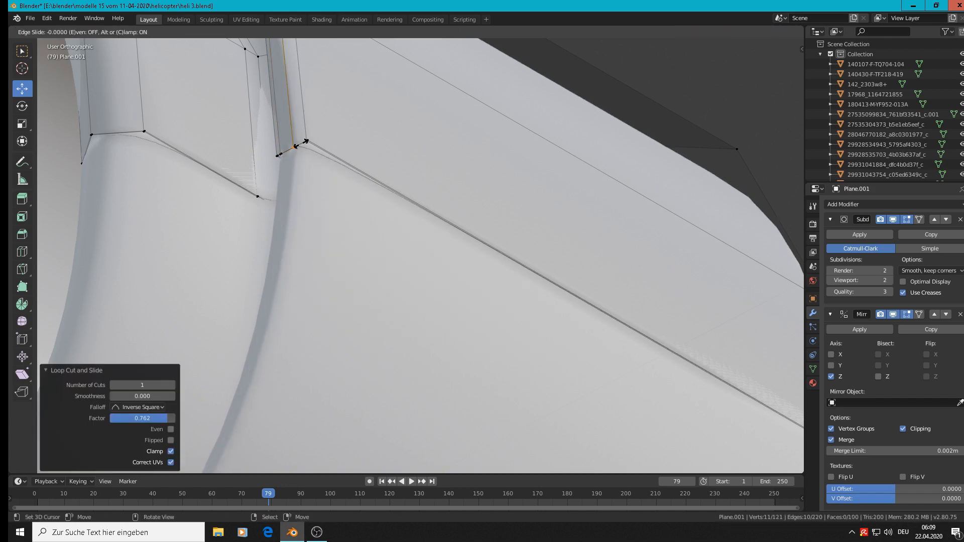
left_click(308, 147)
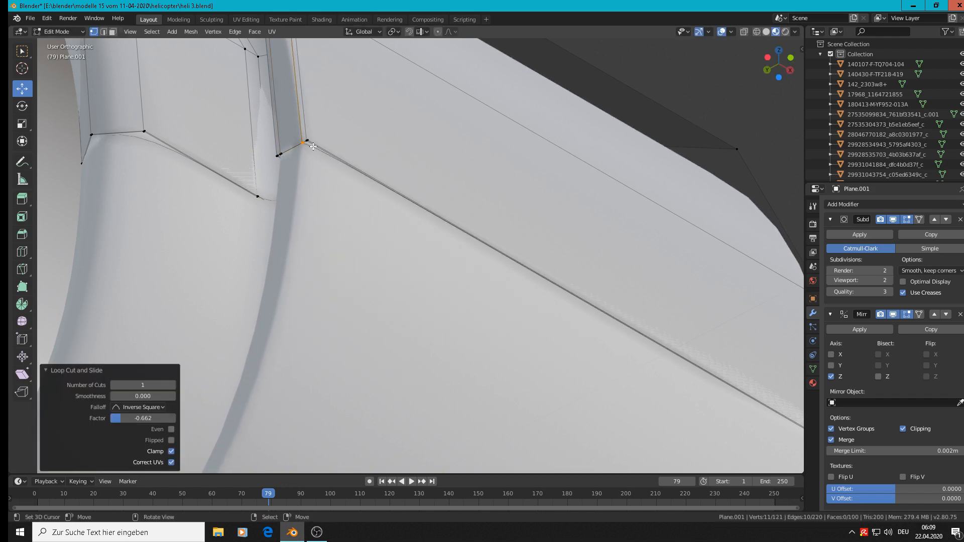
scroll(309, 141, "down", 4)
scroll(314, 66, "down", 3)
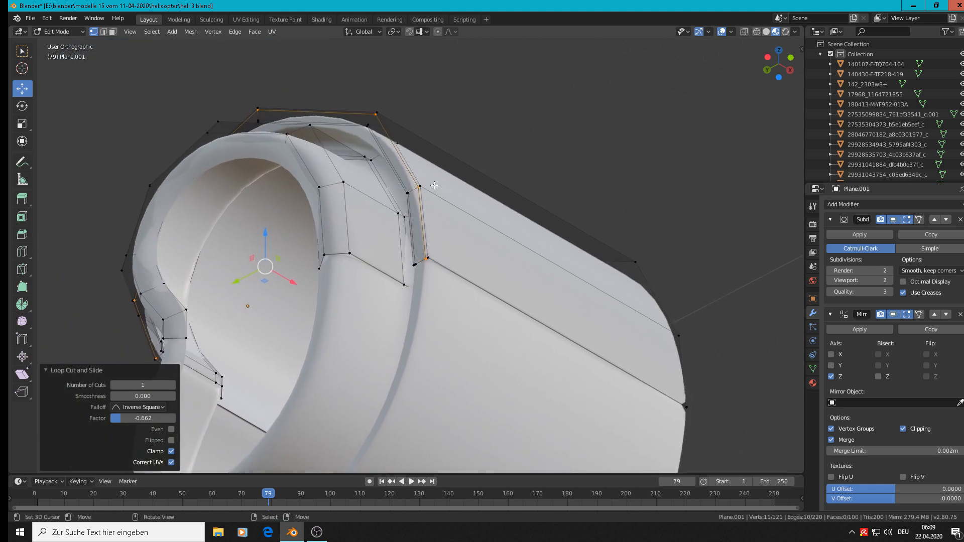
key("Tab")
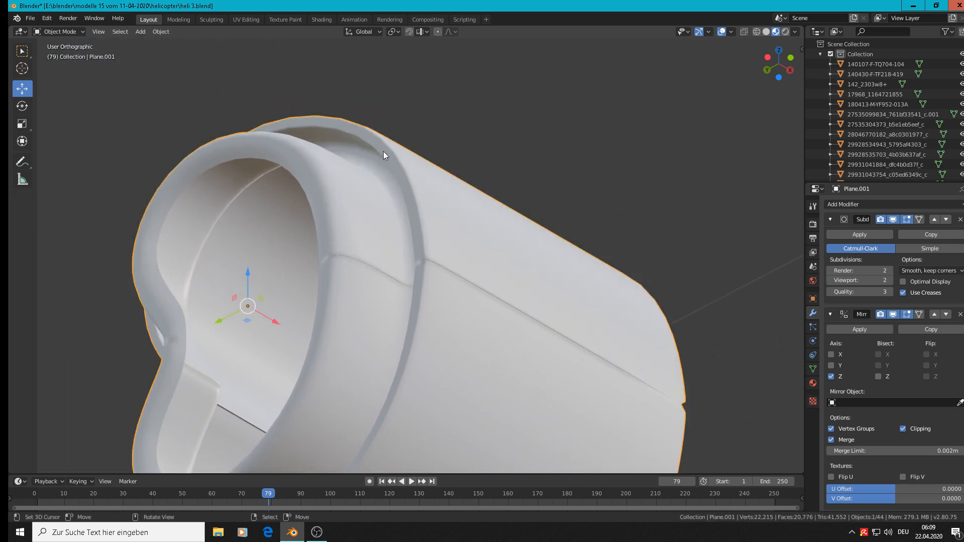
scroll(403, 248, "up", 2)
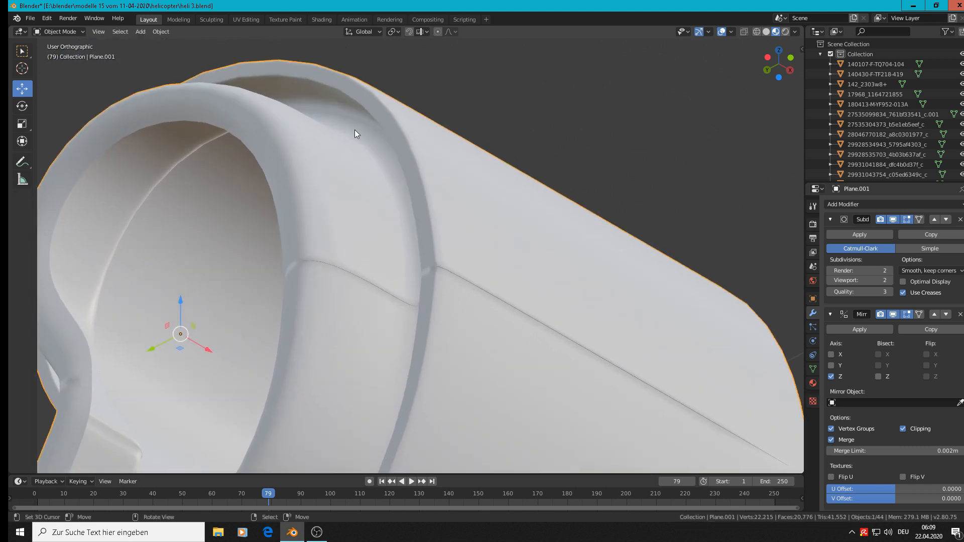
Add two loop cuts to the recessed band between the intake ring and outer body, slid to factors 0.920 and -0.823
key("Tab")
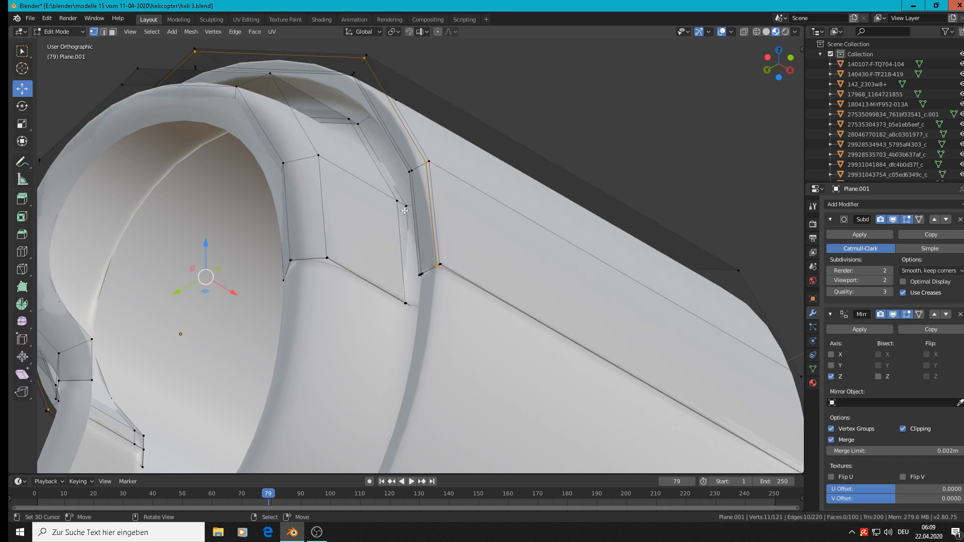
middle_click_drag(406, 211, 447, 251)
scroll(447, 251, "up", 1)
key("ctrl+r")
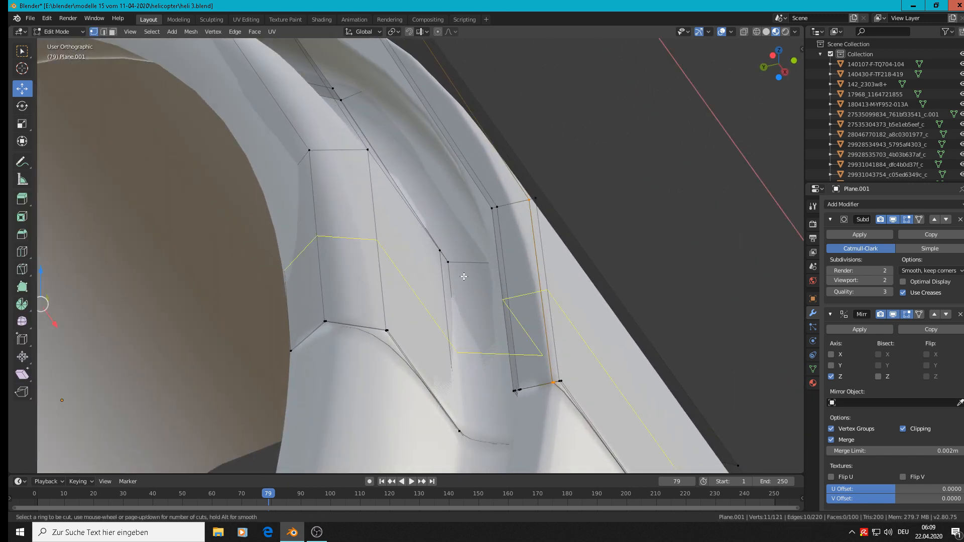
left_click(463, 263)
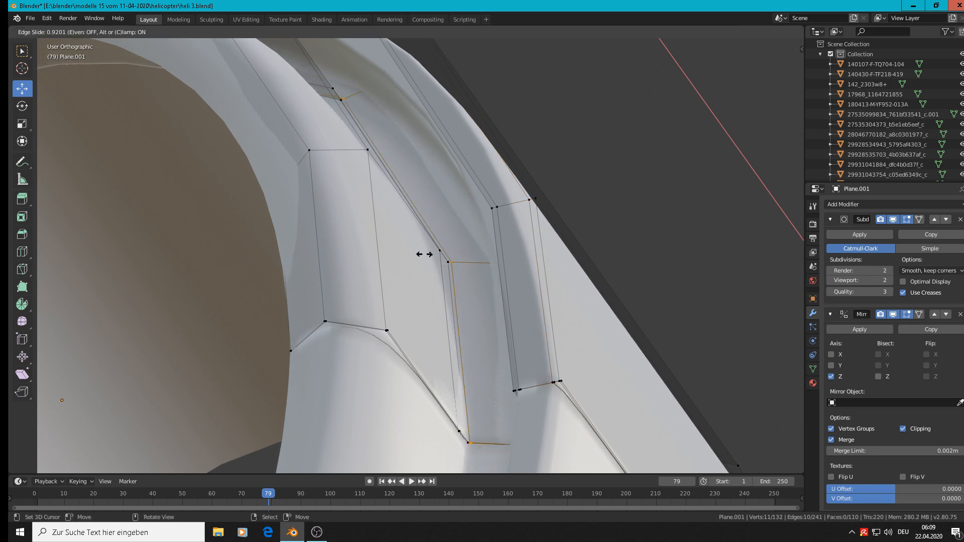
left_click(456, 258)
key("g")
key("g")
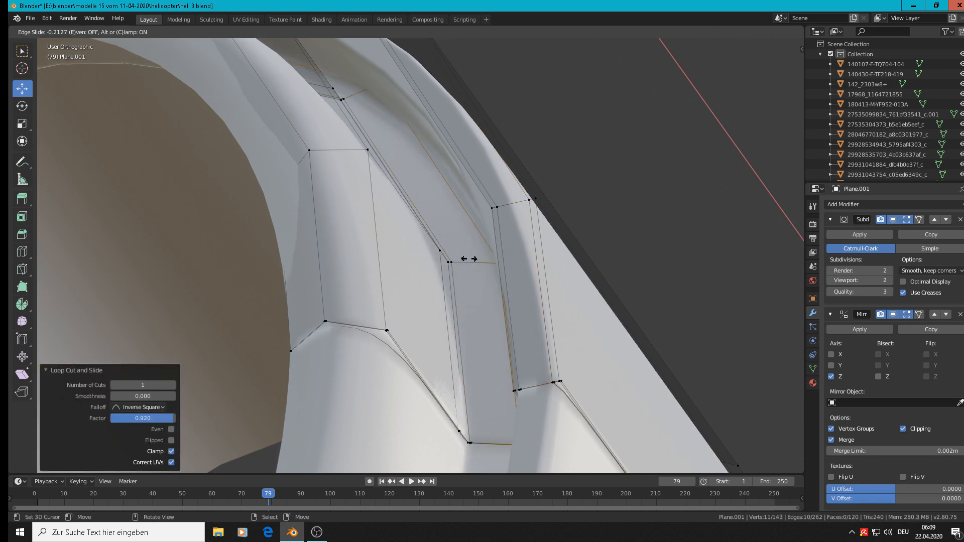
left_click(497, 259)
scroll(492, 258, "down", 5)
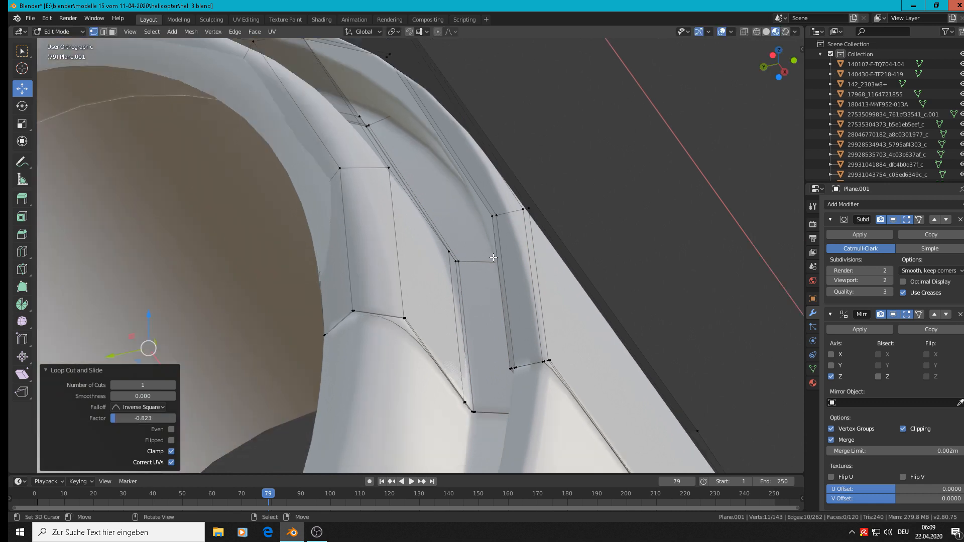
Compare the mirror seam with Merge off and on, and set the Mirror modifier's Merge Limit to 0.005 m
key("Tab")
scroll(487, 257, "down", 3)
middle_click_drag(478, 272, 483, 331)
scroll(483, 331, "up", 4)
middle_click_drag(532, 360, 477, 188, "shift")
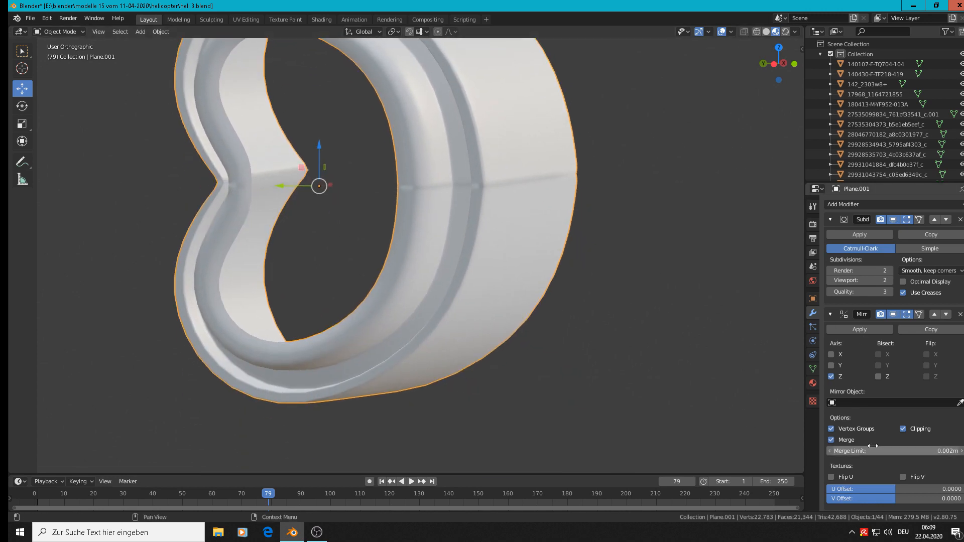
left_click(832, 439)
left_click(832, 439)
left_click(832, 439)
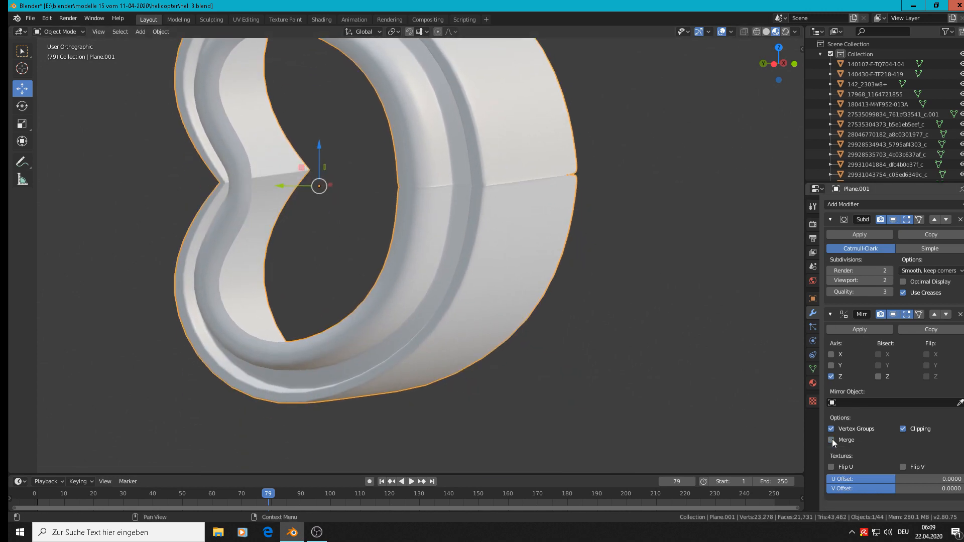
left_click(833, 439)
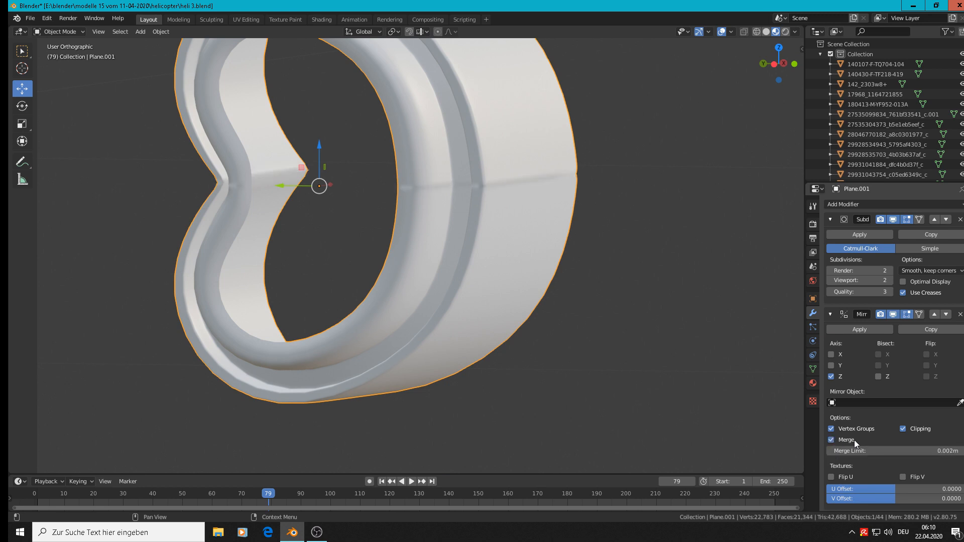
mouse_move(894, 451)
left_mouse_down()
mouse_move(924, 451)
mouse_move(908, 451)
left_mouse_up()
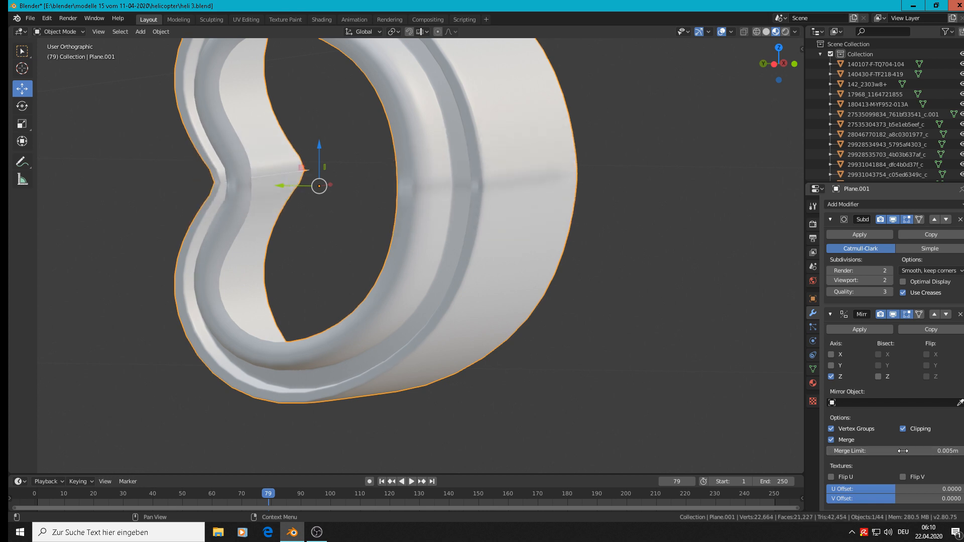
Examine the nacelle's mirrored surface from the side and compare its shape with the helicopter photo in front view
scroll(651, 330, "down", 1)
scroll(651, 330, "down", 3)
key("Tab")
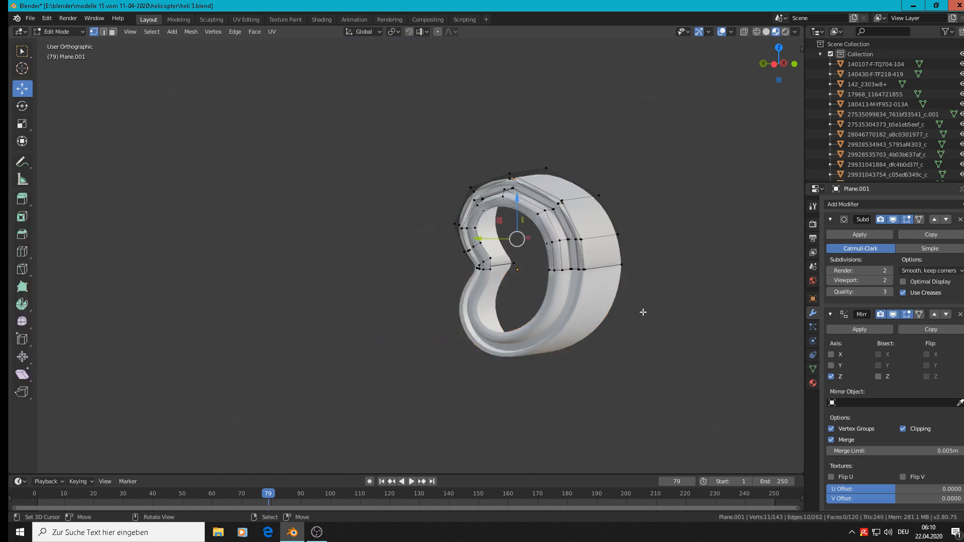
key("Tab")
left_click_drag(631, 305, 470, 294, "alt")
scroll(470, 294, "down", 1)
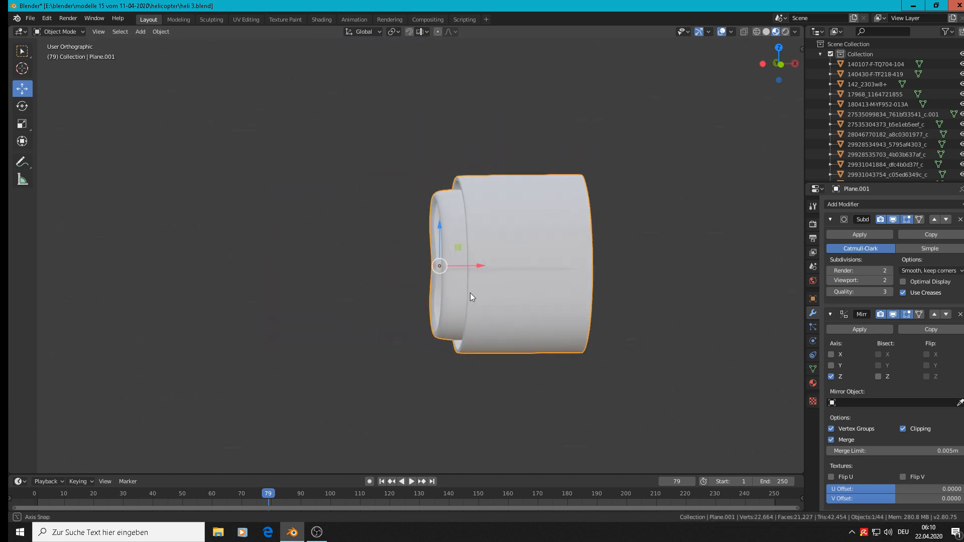
key("KP_1")
scroll(597, 296, "down", 1)
scroll(597, 295, "down", 3)
middle_click_drag(726, 312, 457, 272, "shift")
scroll(541, 237, "up", 1)
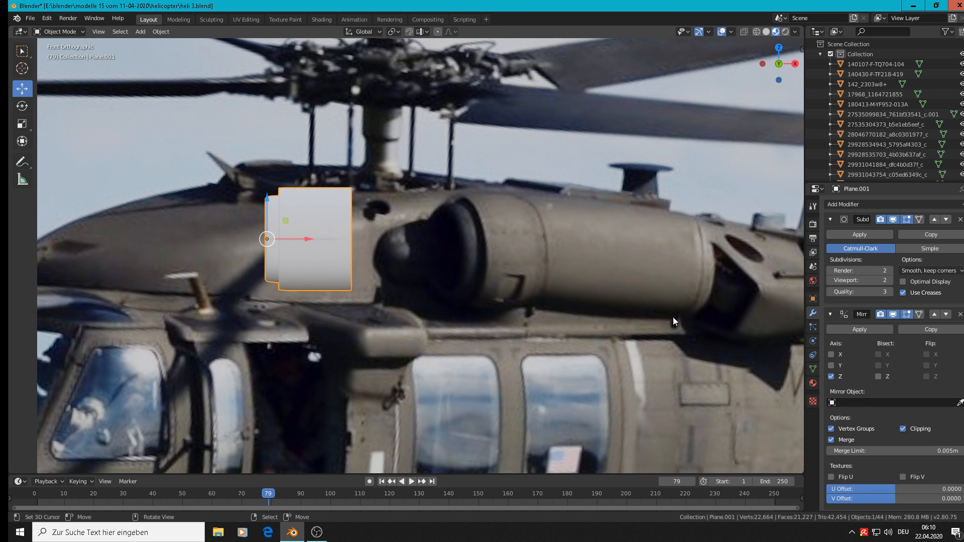
Extrude the outer body's rear edge loop about 0.0102 m along X and scale it to about 0.818
key("Tab")
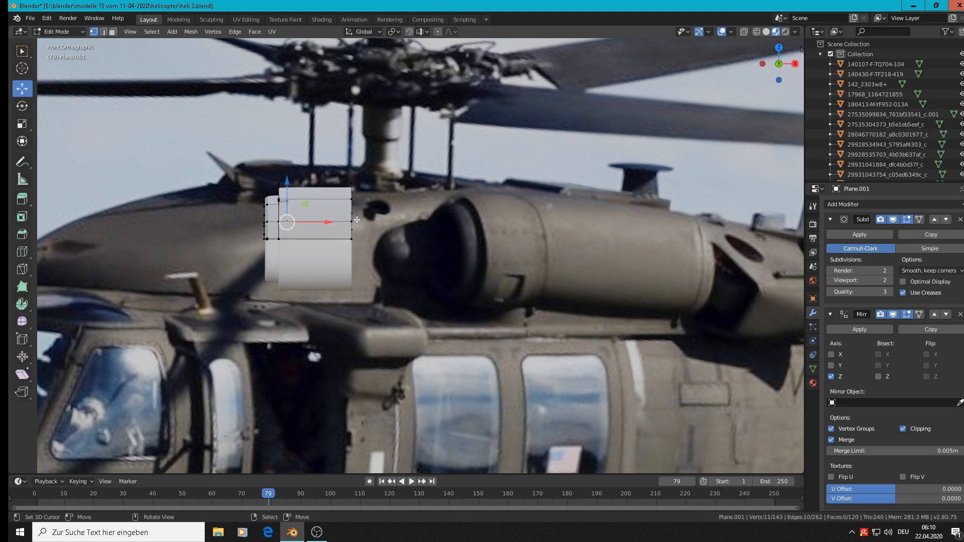
right_click(357, 211, "alt")
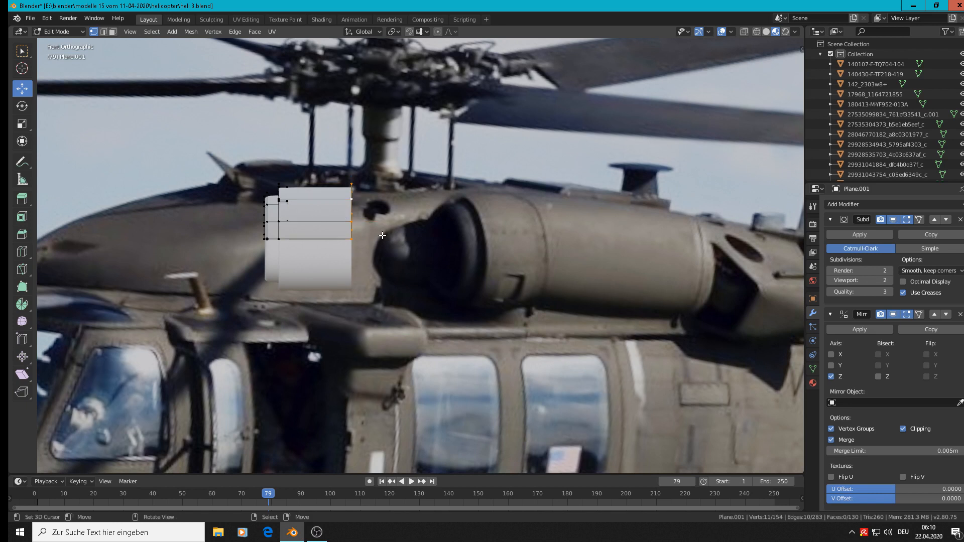
key("e")
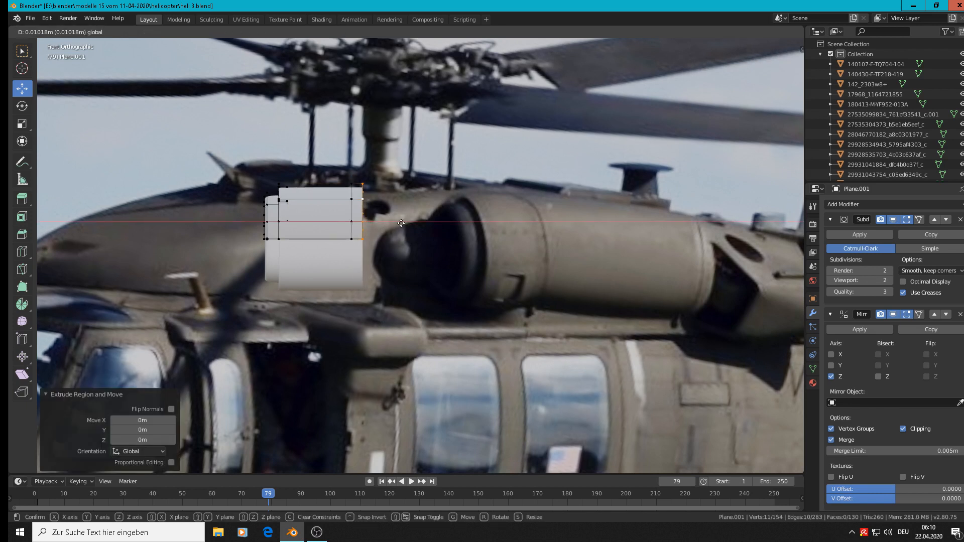
left_click(401, 222)
key("s")
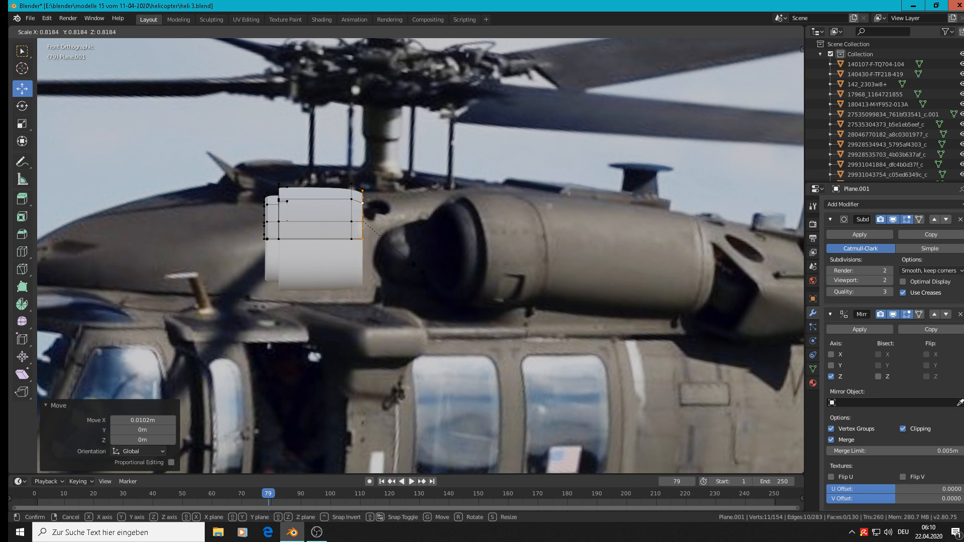
left_click(419, 269)
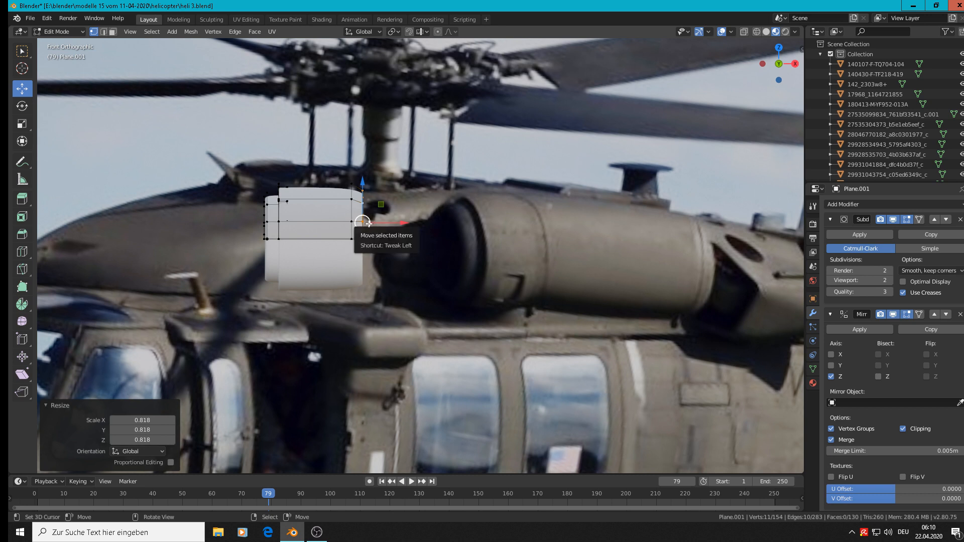
Duplicate the narrowed rear edge loop and move the copy about 0.00879 m along X, leaving a gap
key("shift+d")
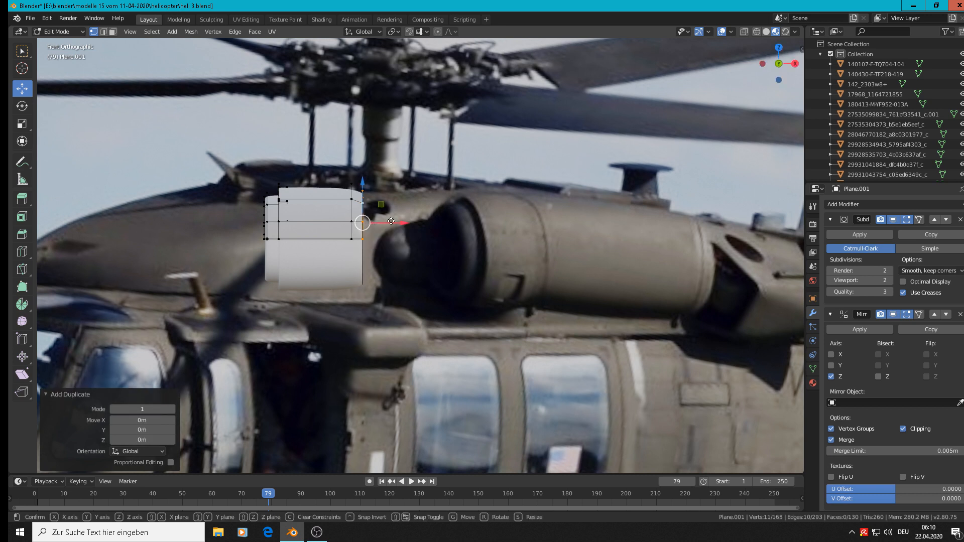
key("x")
left_click(400, 224)
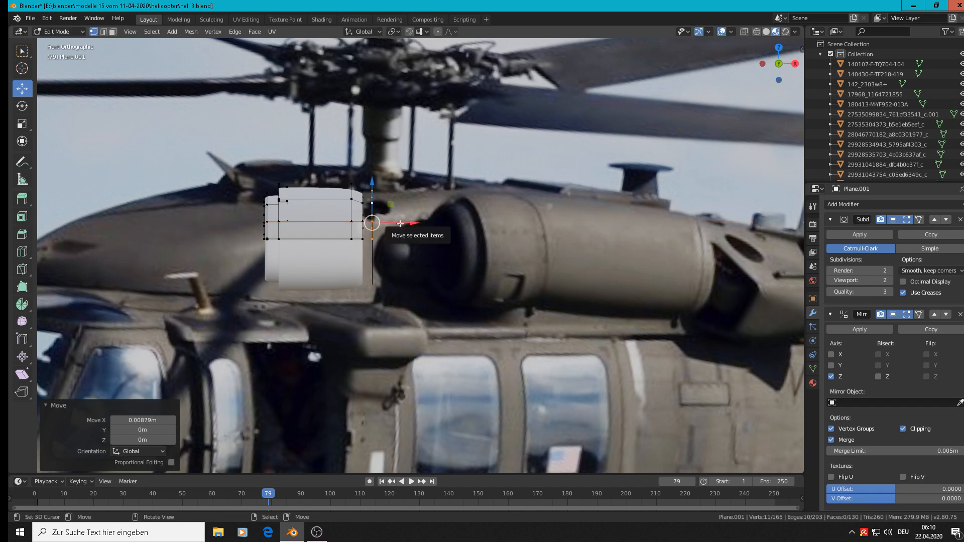
Extrude the duplicated edge loop about 0.189 m along X to form the long rear section of the nacelle
scroll(426, 230, "down", 2)
key("e")
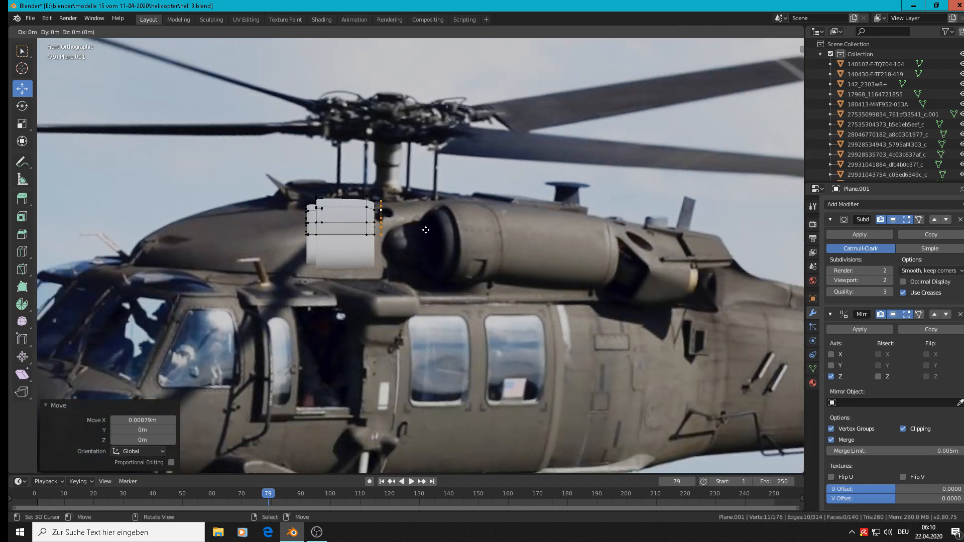
key("x")
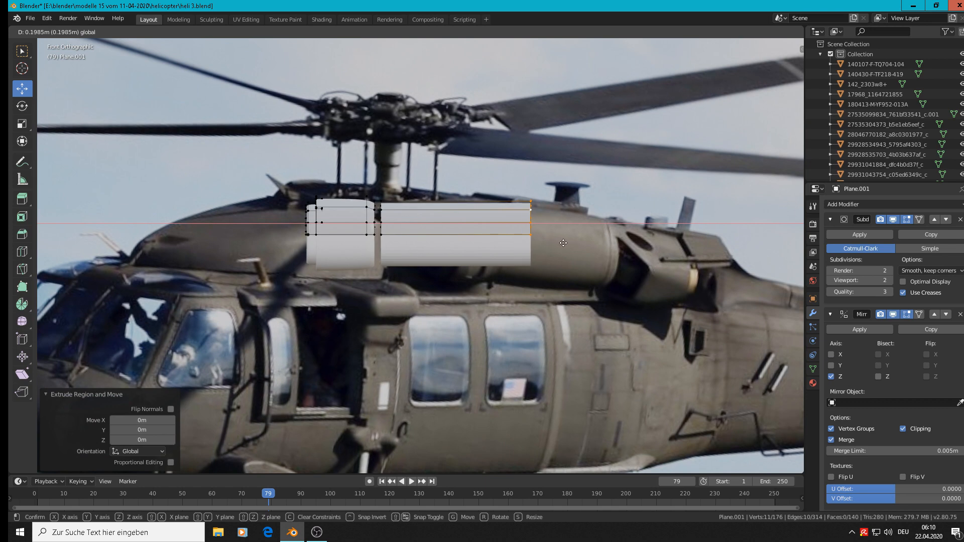
left_click(555, 242)
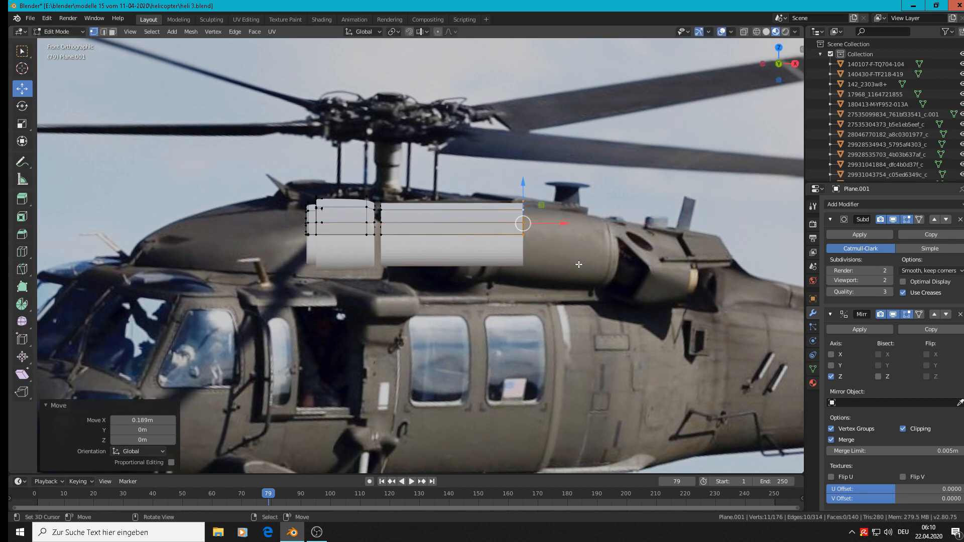
Add a centred loop cut around the long rear section, scale it to about 1.355, and reduce it slightly for a gentle bulge
scroll(578, 264, "up", 2)
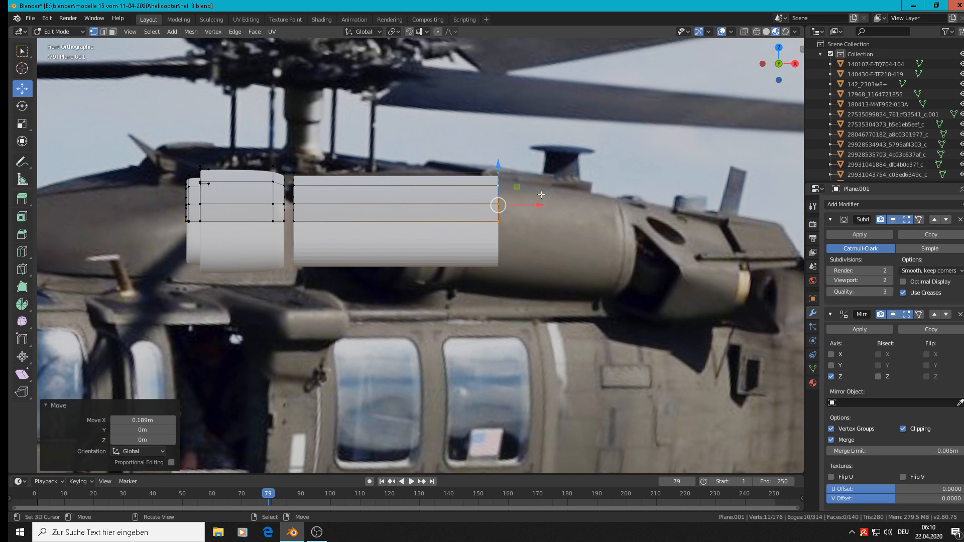
key("ctrl+r")
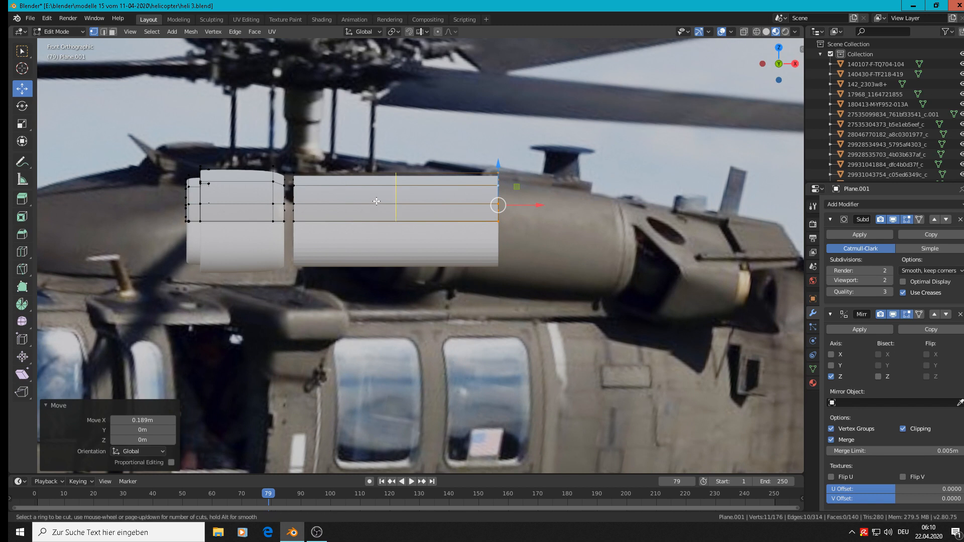
left_click(377, 201)
right_click(377, 201)
key("s")
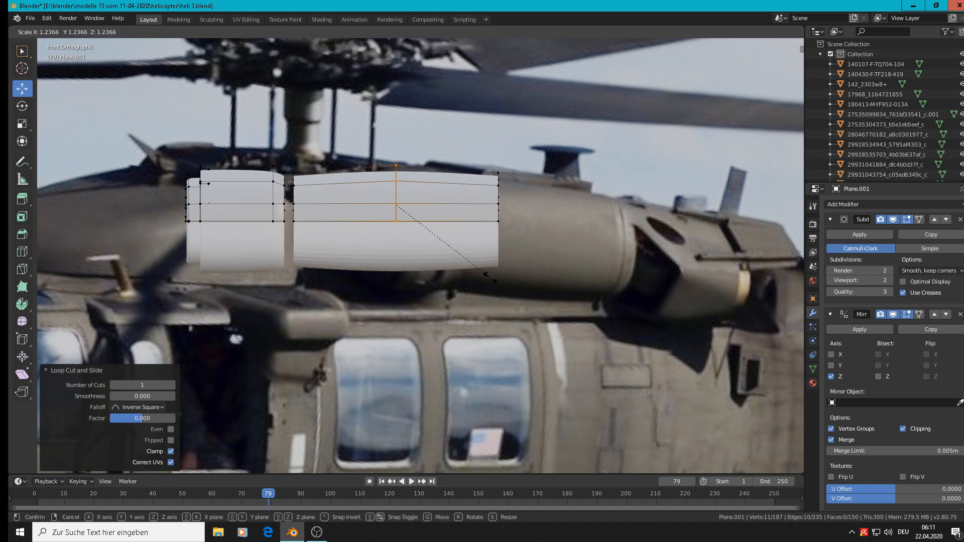
left_click(494, 281)
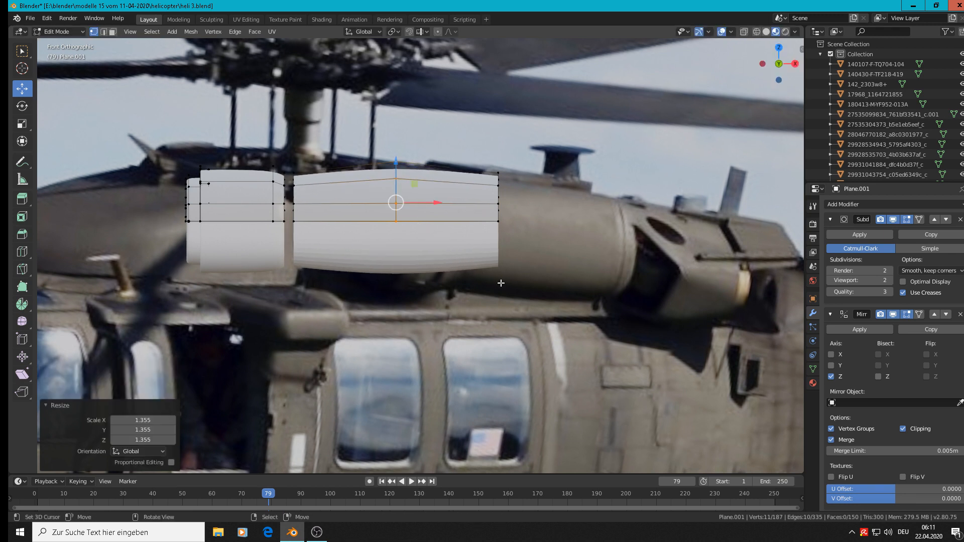
key("s")
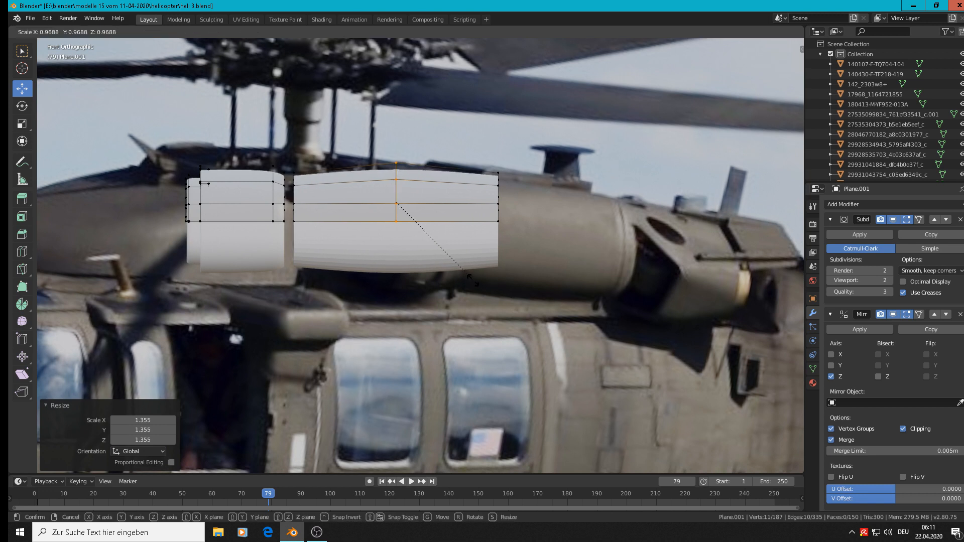
left_click(471, 277)
Leave mesh editing and apply smooth shading to the whole nacelle object
key("Tab")
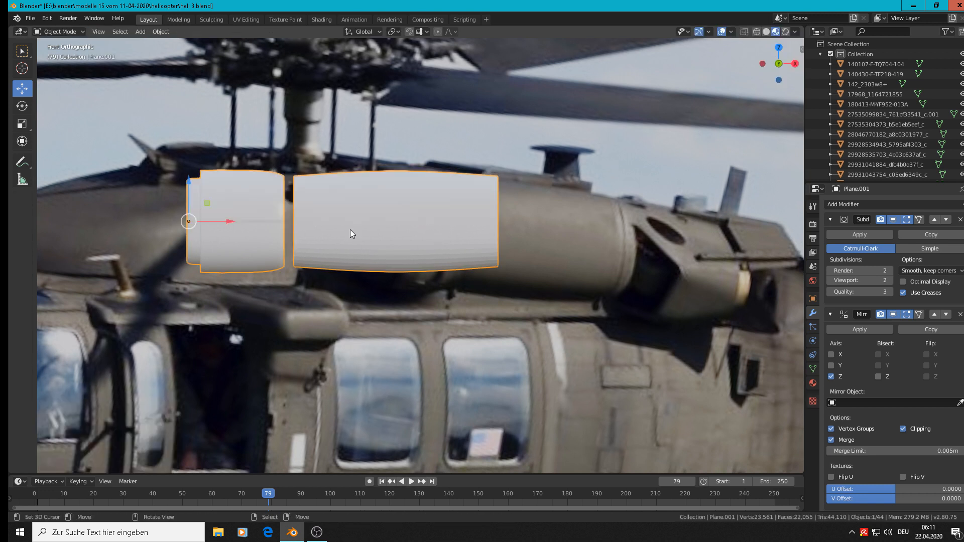
left_click(161, 31)
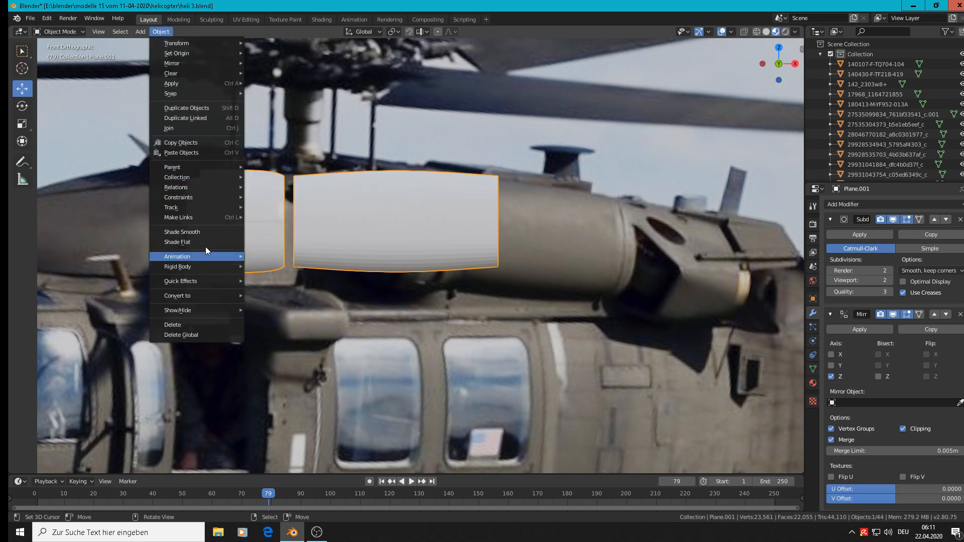
key("Escape")
scroll(491, 250, "down", 2)
scroll(472, 246, "up", 2)
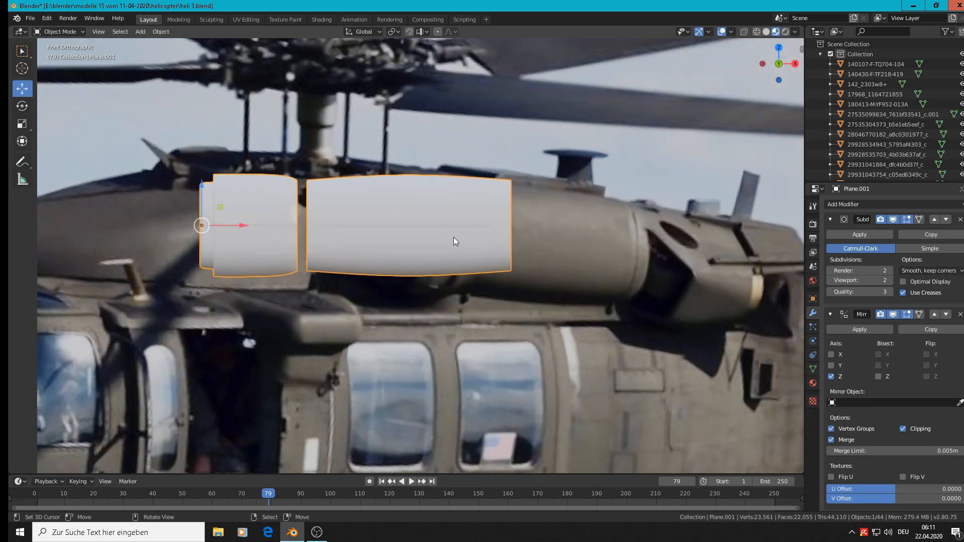
mouse_move(363, 239)
middle_mouse_down()
mouse_move(436, 253)
mouse_move(352, 226)
middle_mouse_up()
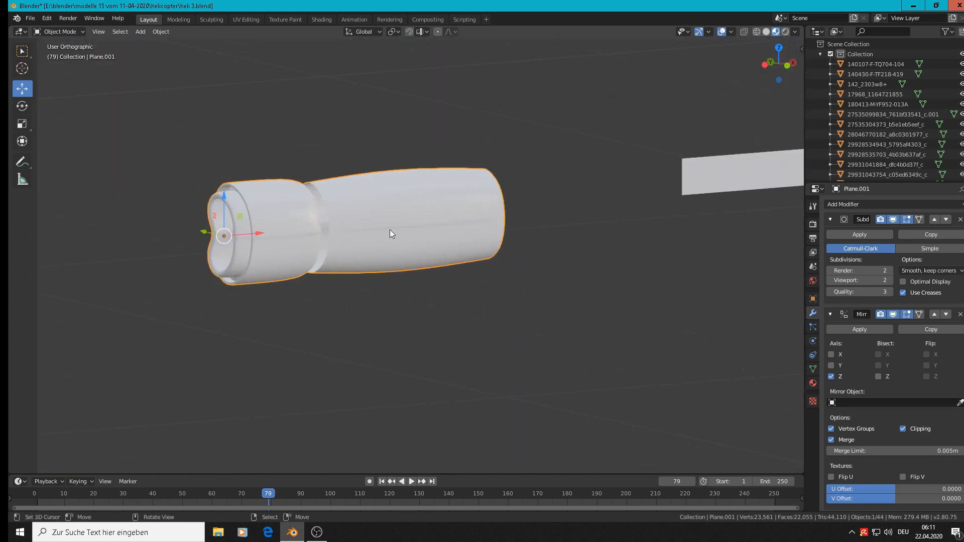
Add an Edge Split modifier to the nacelle so its sharp edges stay crisp under smooth shading
left_click(893, 204)
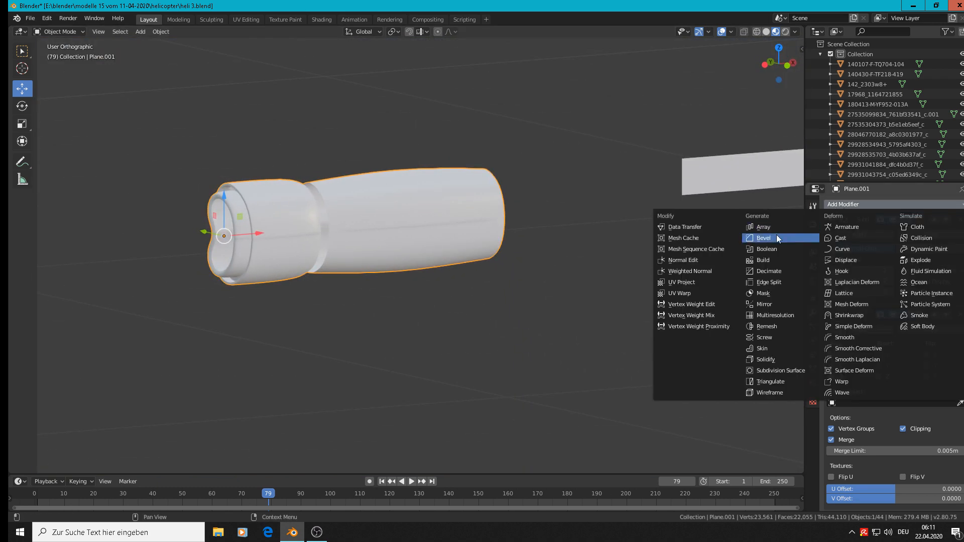
left_click(795, 281)
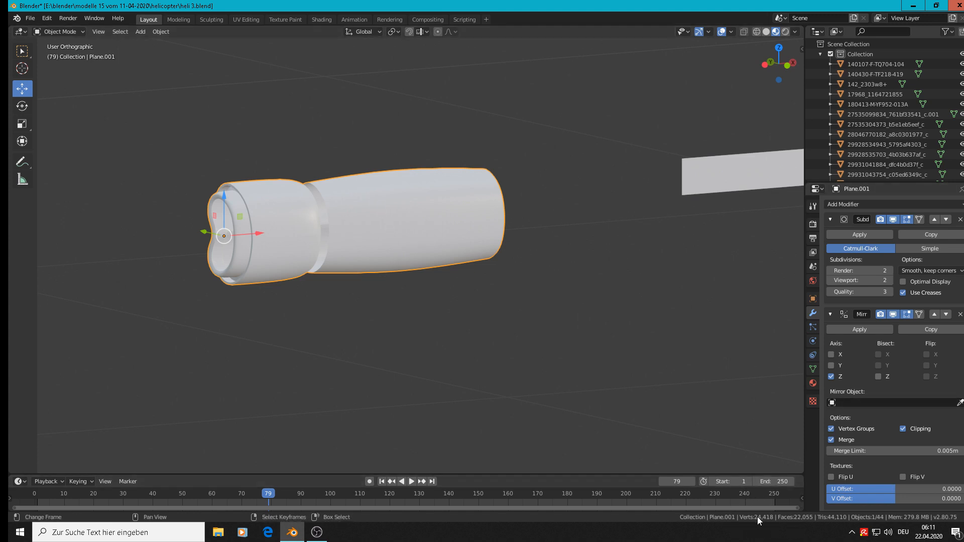
key("Tab")
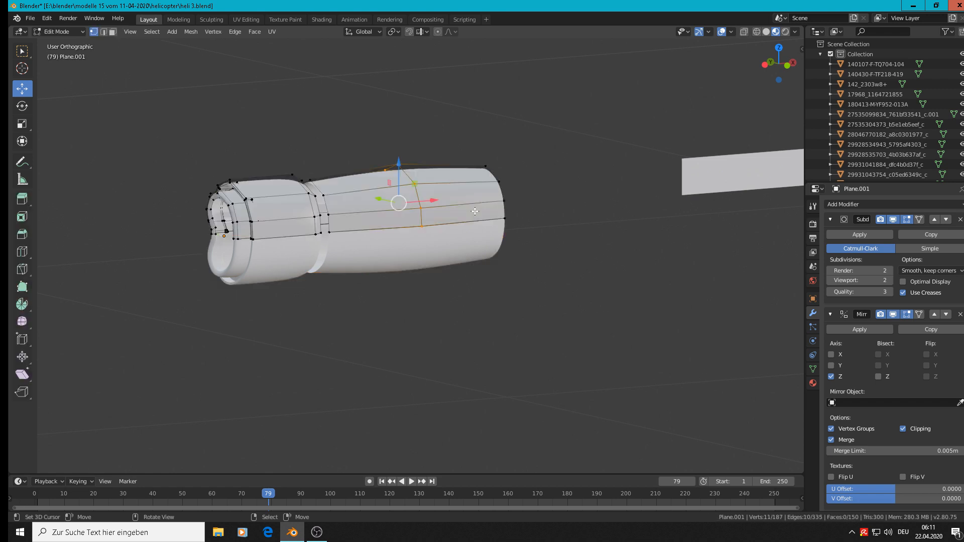
key("Tab")
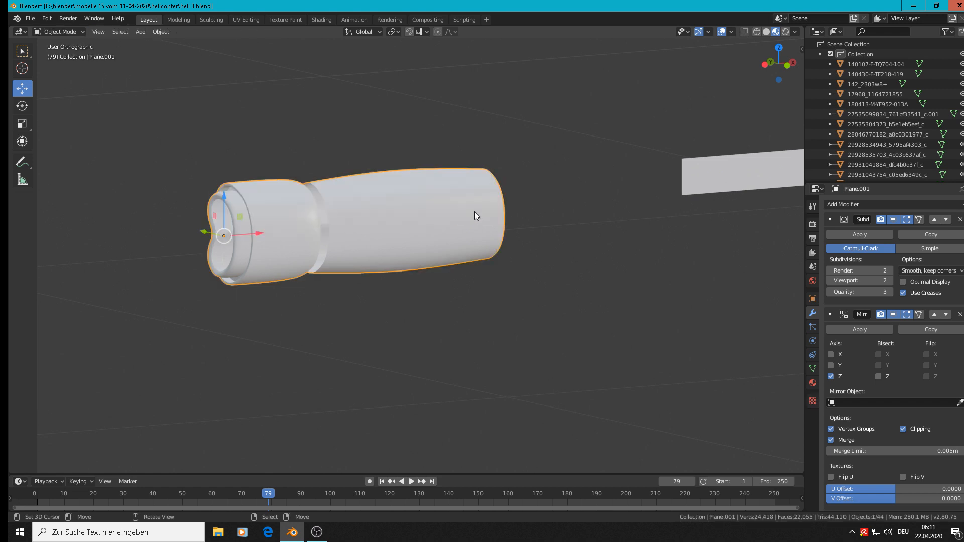
Raise the nacelle about 0.121 m along Z in front view to uncover the engine in the helicopter photo
key("KP_1")
scroll(488, 227, "down", 1)
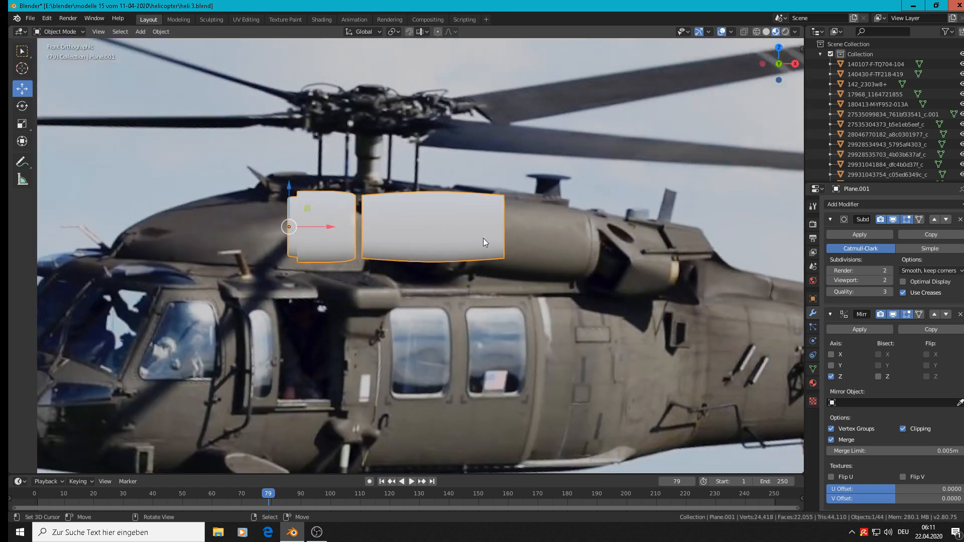
middle_click_drag(661, 250, 638, 277, "shift")
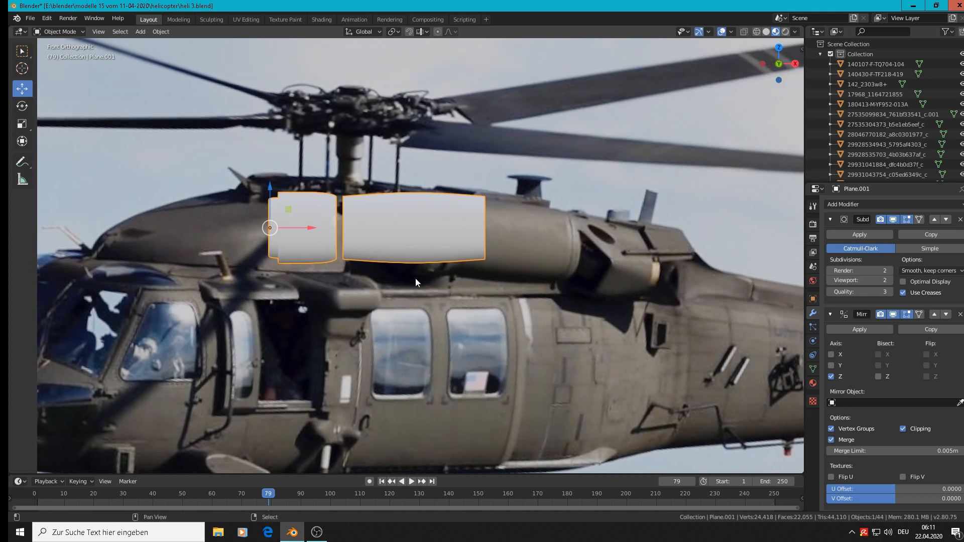
middle_click_drag(415, 279, 223, 261, "shift")
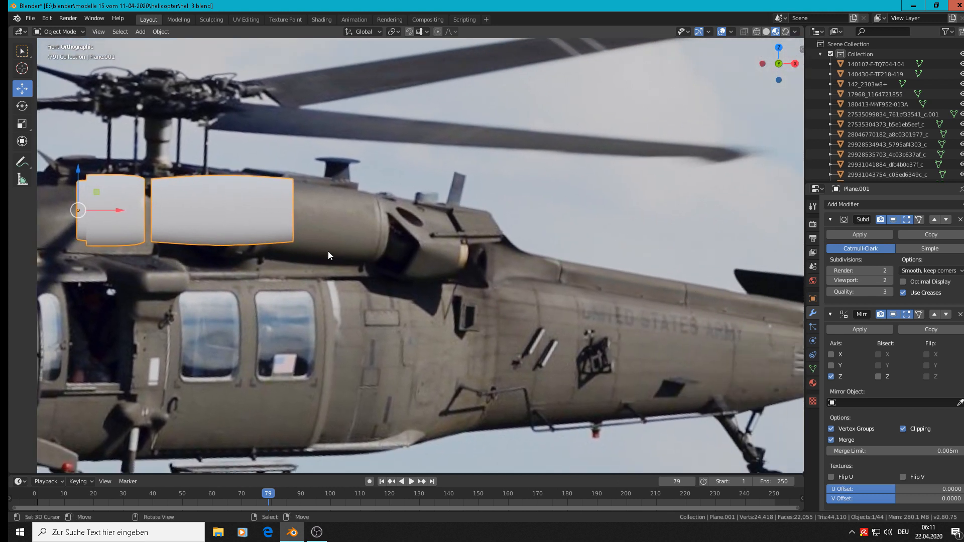
key("g")
key("z")
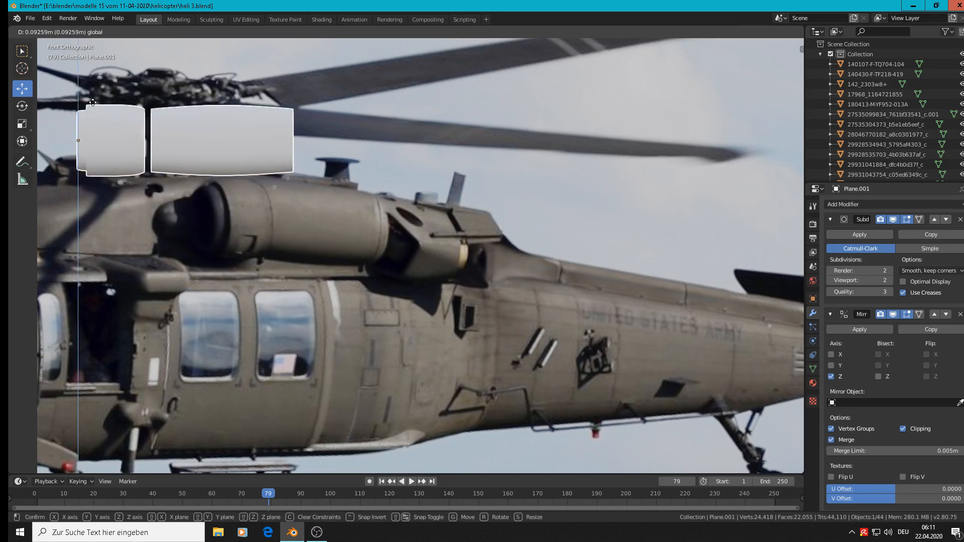
left_click(100, 86)
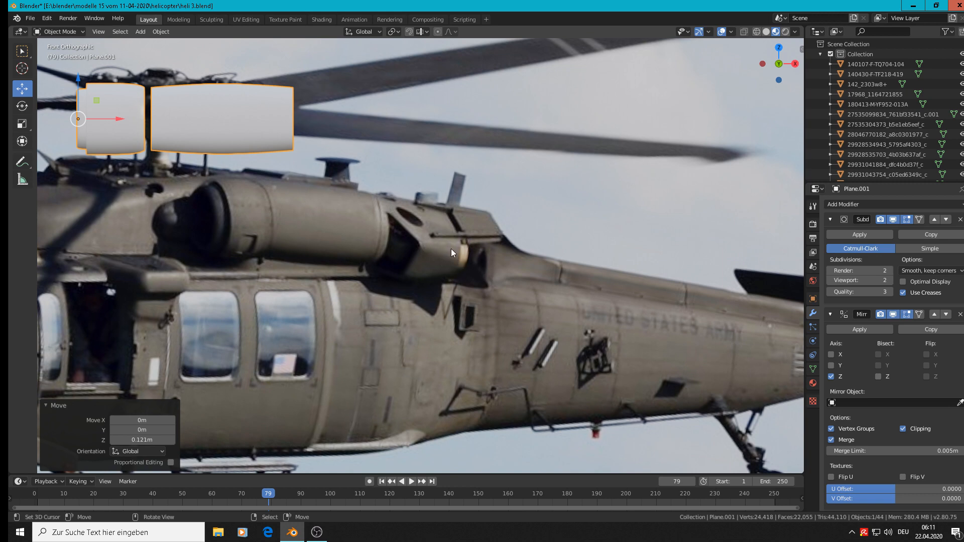
Save the project as a new version named heli 4.blend in the helicopter folder
scroll(451, 249, "down", 2)
left_click(31, 19)
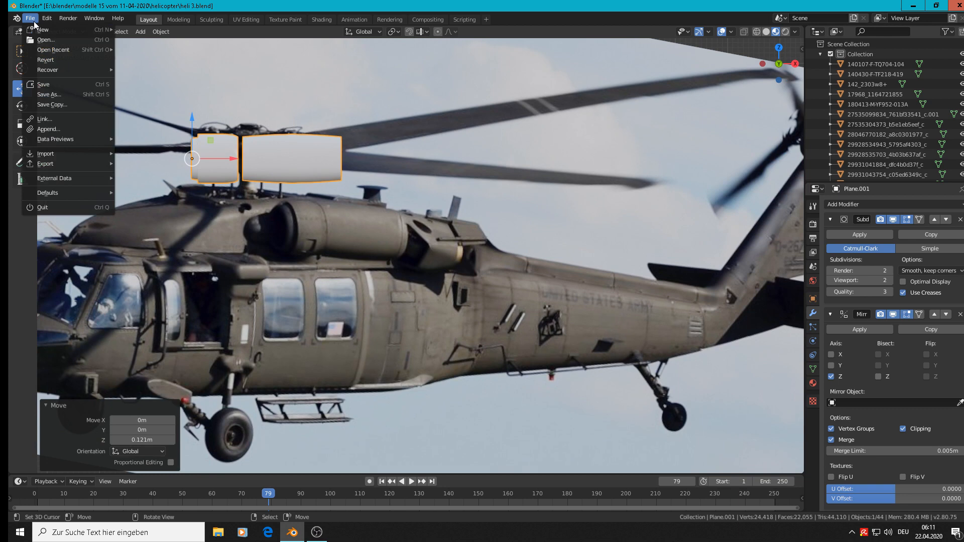
left_click(49, 95)
left_click(152, 57)
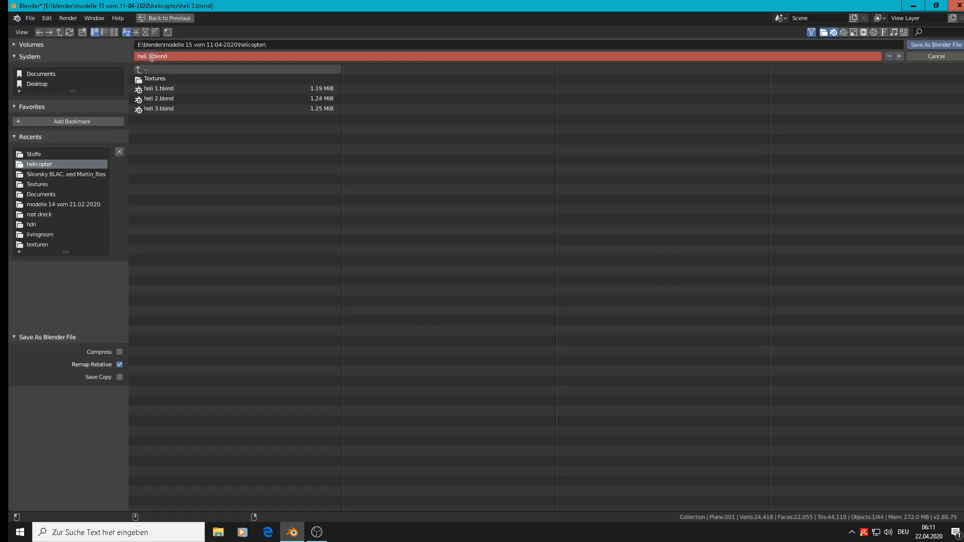
key("BackSpace")
type("4")
left_click(952, 50)
Place the 3D cursor on the fuselage below the exhaust in the tan helicopter photo and add a mesh circle there
scroll(486, 214, "down", 8)
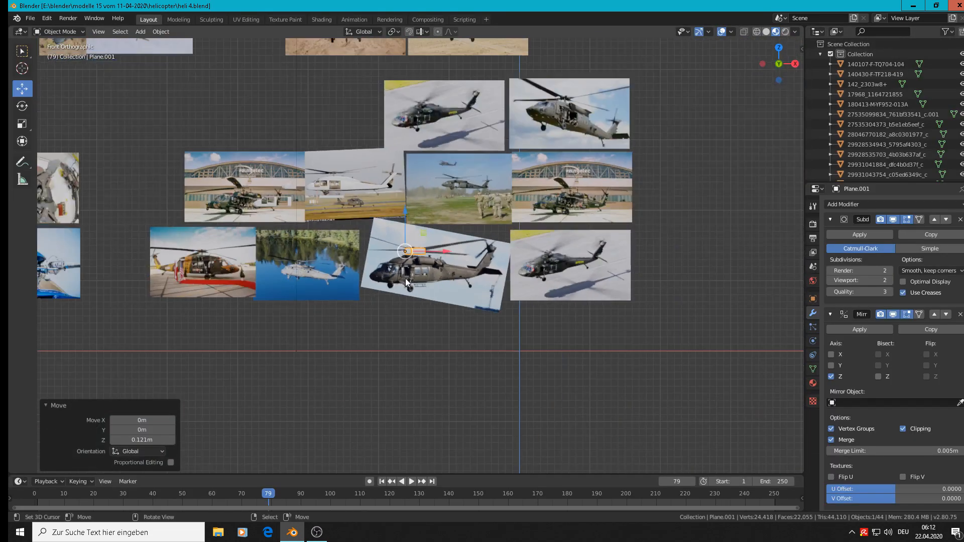
scroll(401, 282, "down", 3)
middle_click_drag(237, 270, 532, 302, "shift")
scroll(331, 95, "up", 2)
scroll(435, 164, "up", 9)
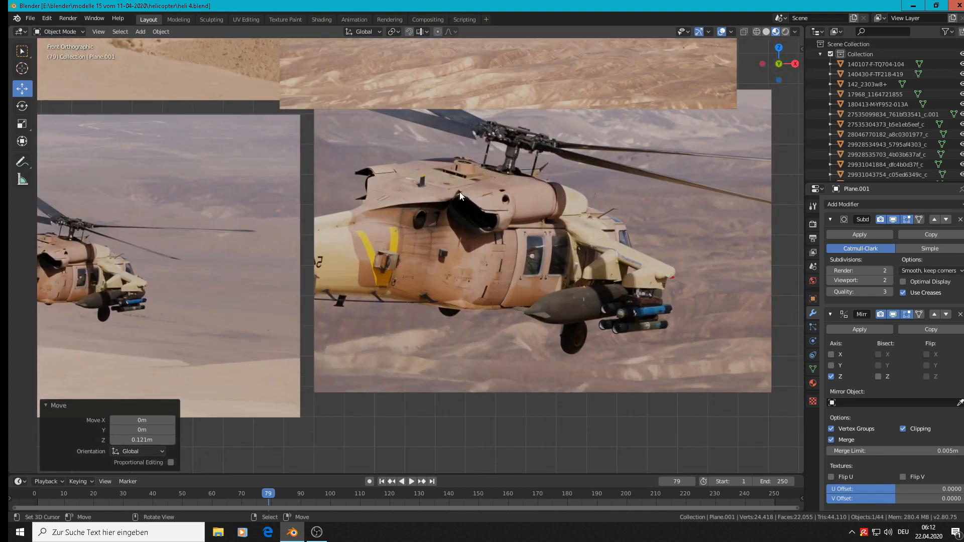
scroll(499, 246, "up", 2)
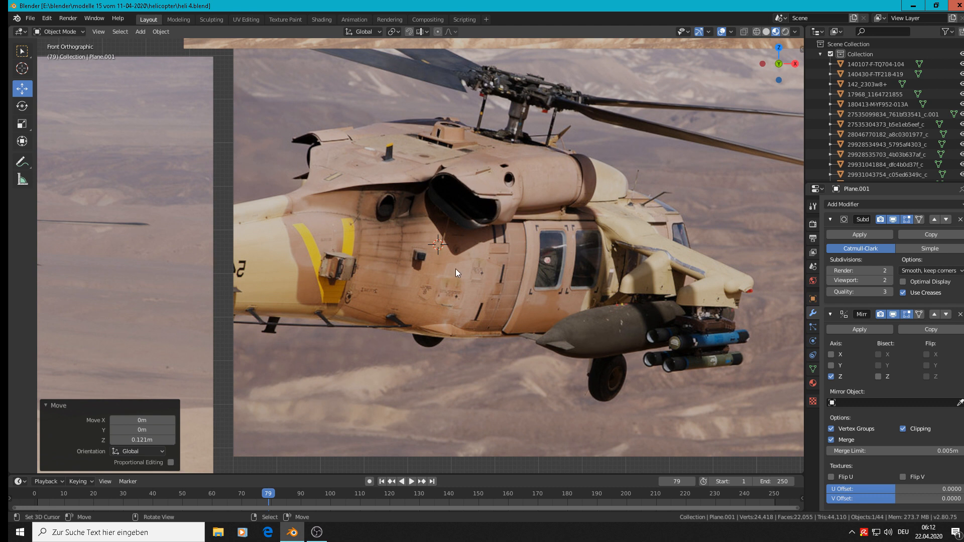
scroll(456, 272, "up", 1)
right_click(405, 288, "shift")
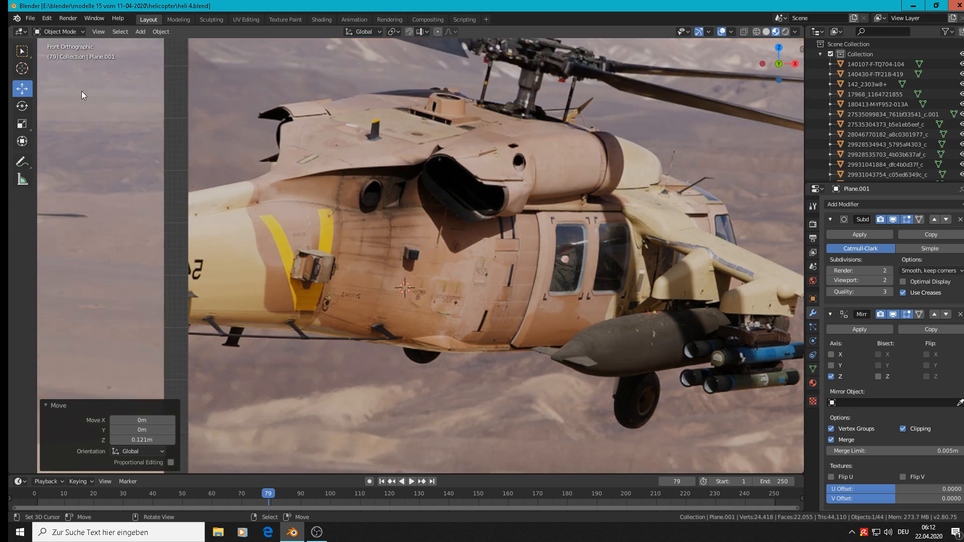
left_click(140, 32)
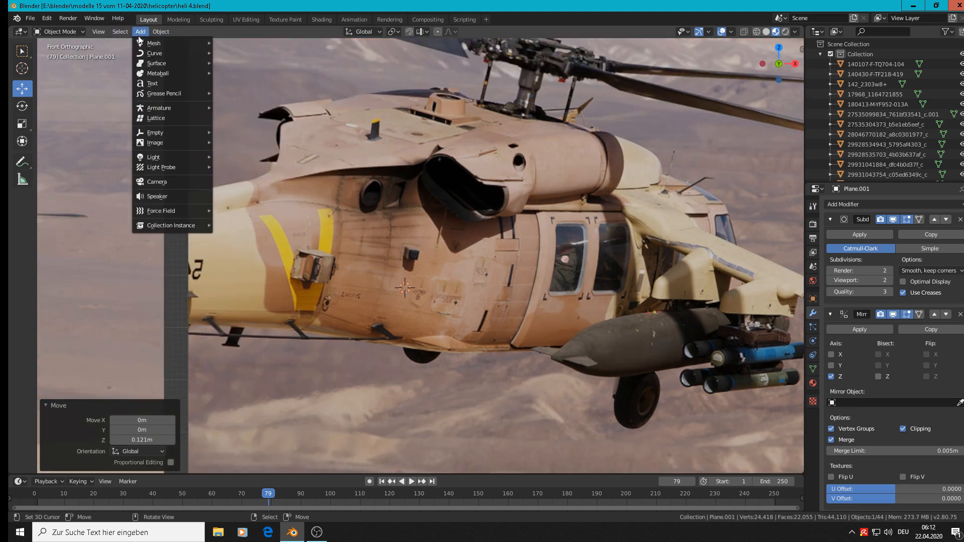
mouse_move(158, 44)
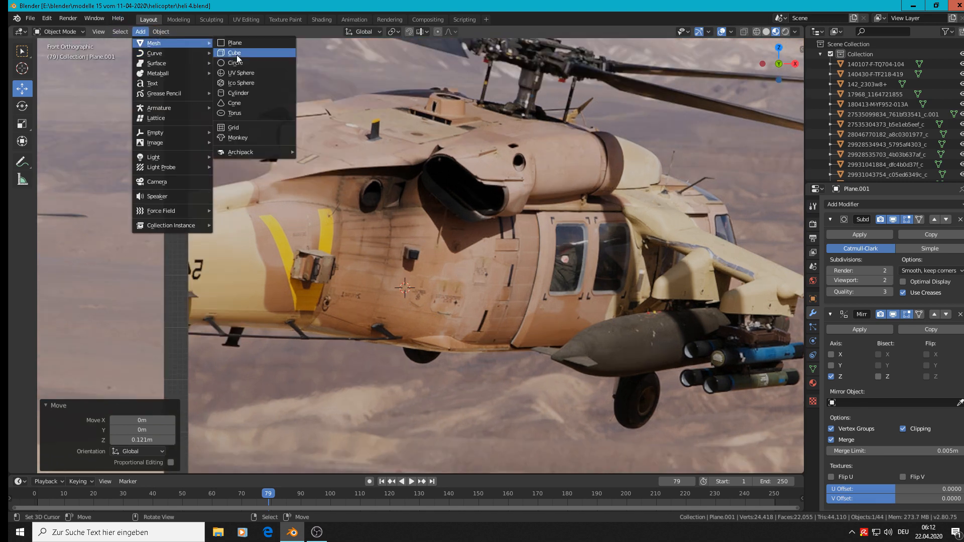
left_click(264, 66)
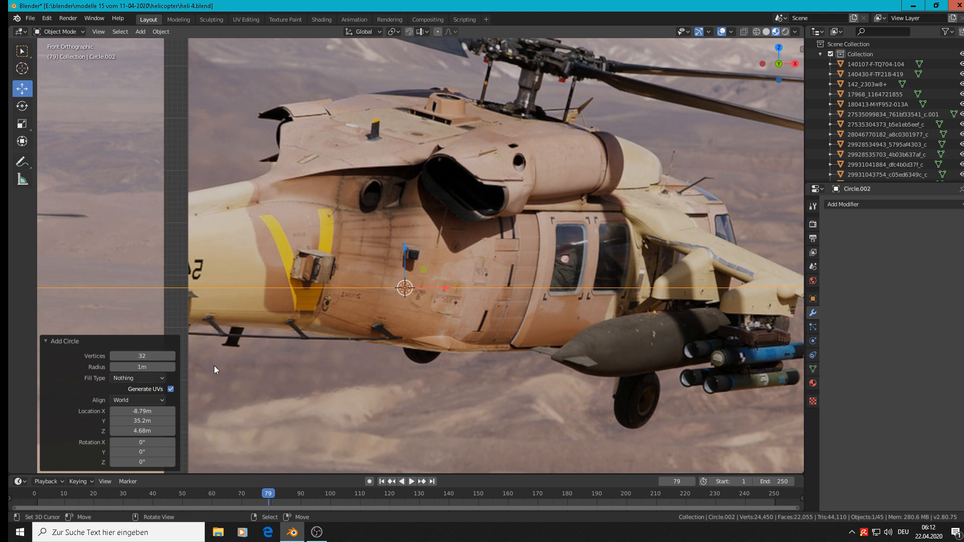
Rotate the circle 90° about X to face the front view and scale it to about 0.035, then by 0.929
type("r")
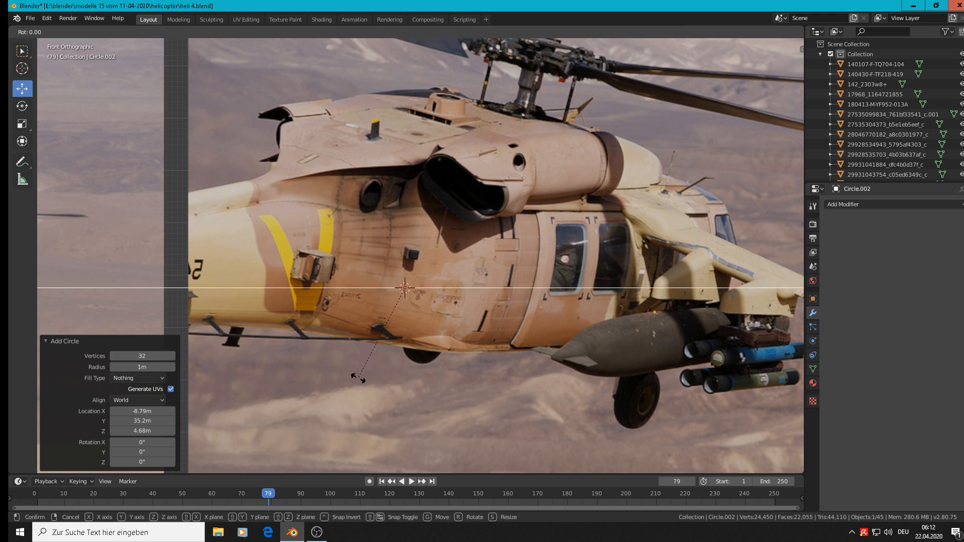
type("x90")
key("Return")
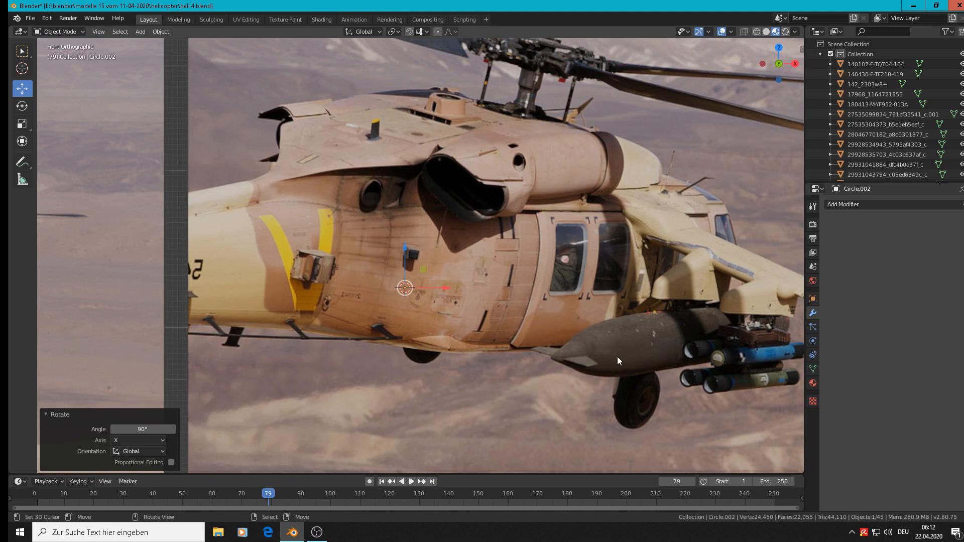
key("s")
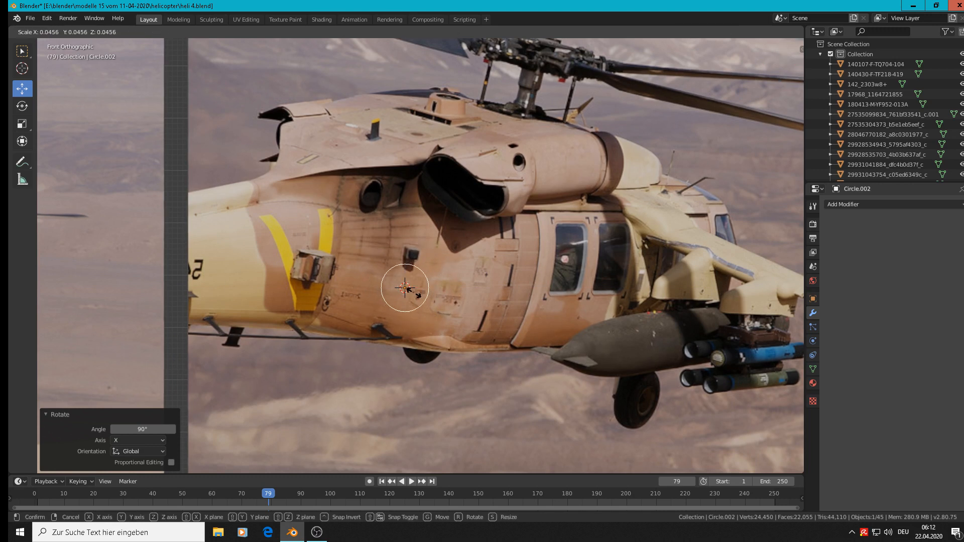
left_click(413, 288)
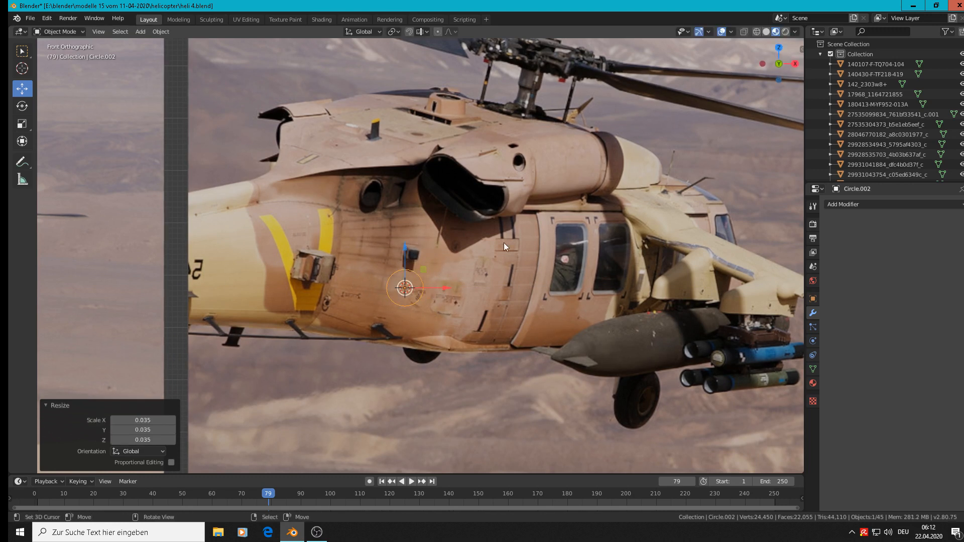
key("s")
left_click(458, 314)
scroll(459, 291, "up", 2)
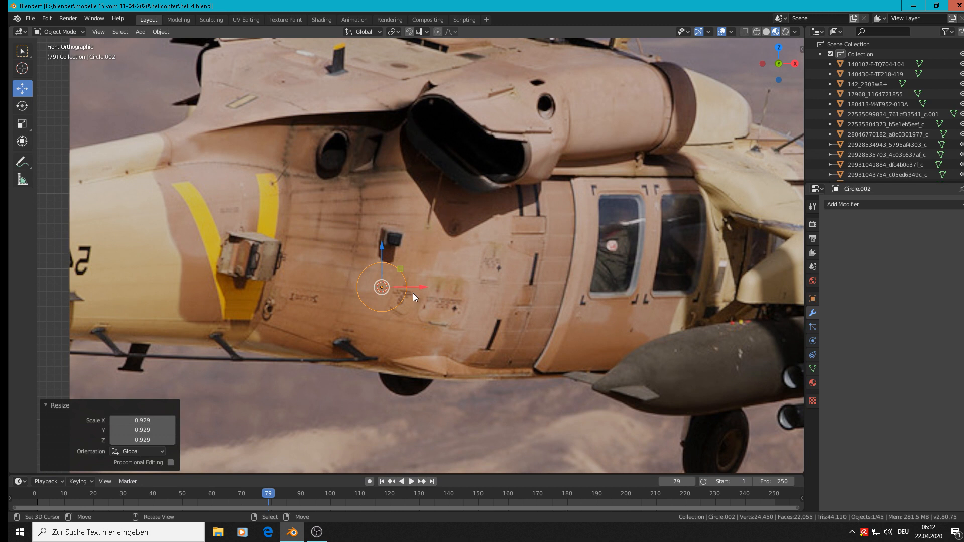
Delete the vertices of the circle's +X half, leaving a semicircular arc
key("Tab")
scroll(424, 318, "up", 3)
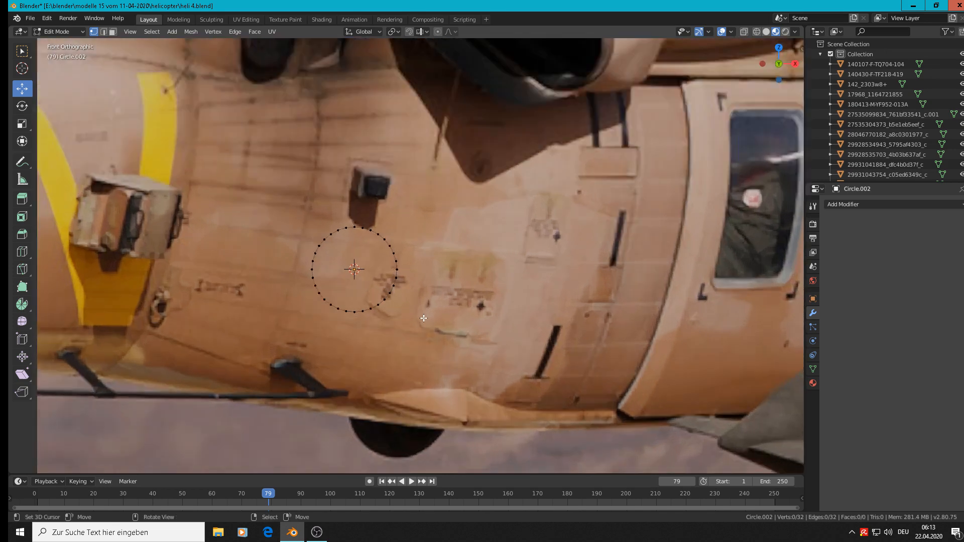
key("b")
left_click_drag(445, 368, 360, 205)
key("x")
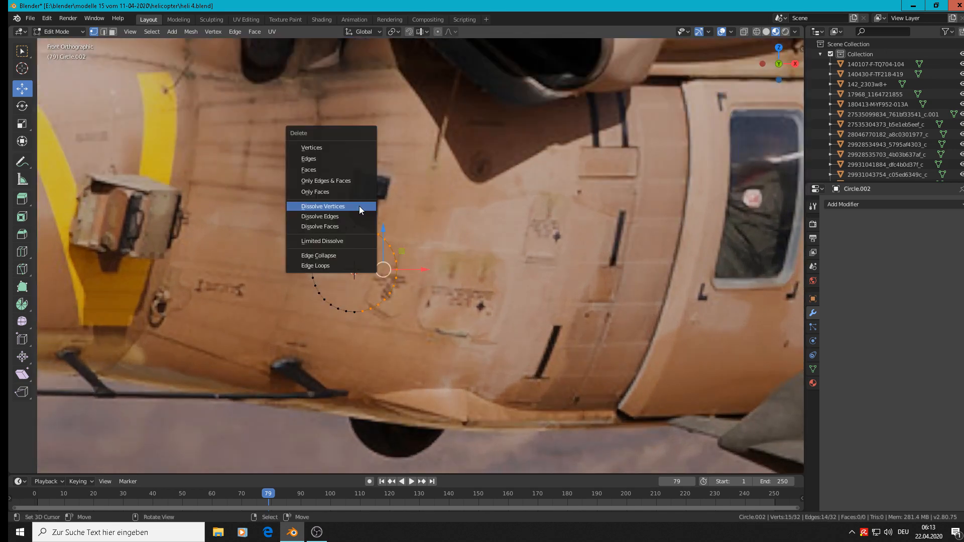
left_click(343, 146)
scroll(441, 265, "down", 3)
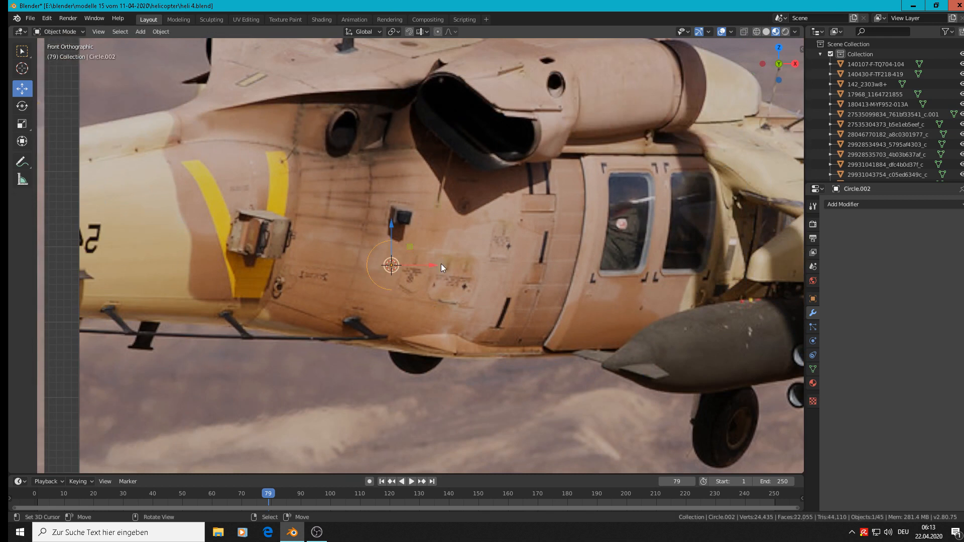
Duplicate the whole arc in place and move the copy about 0.227 m along X
key("a")
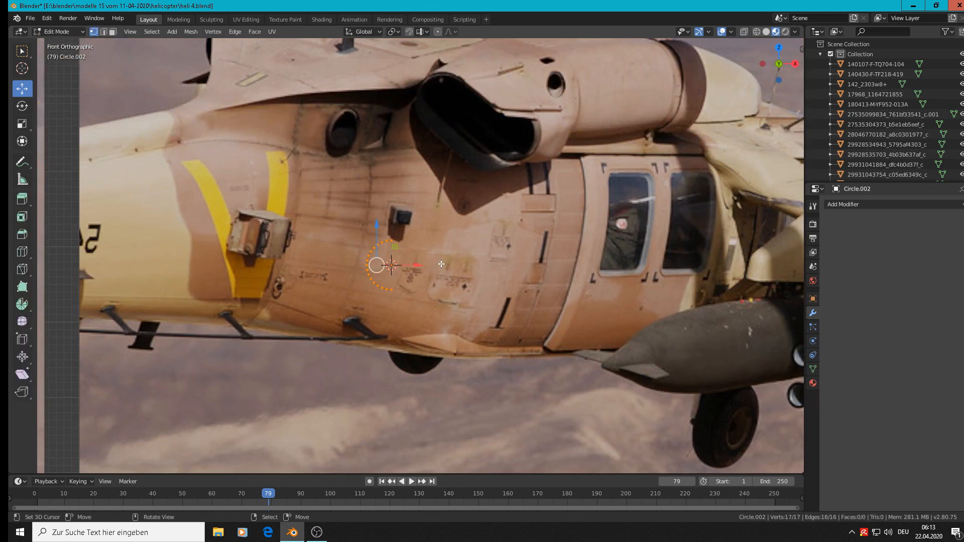
key("shift+d")
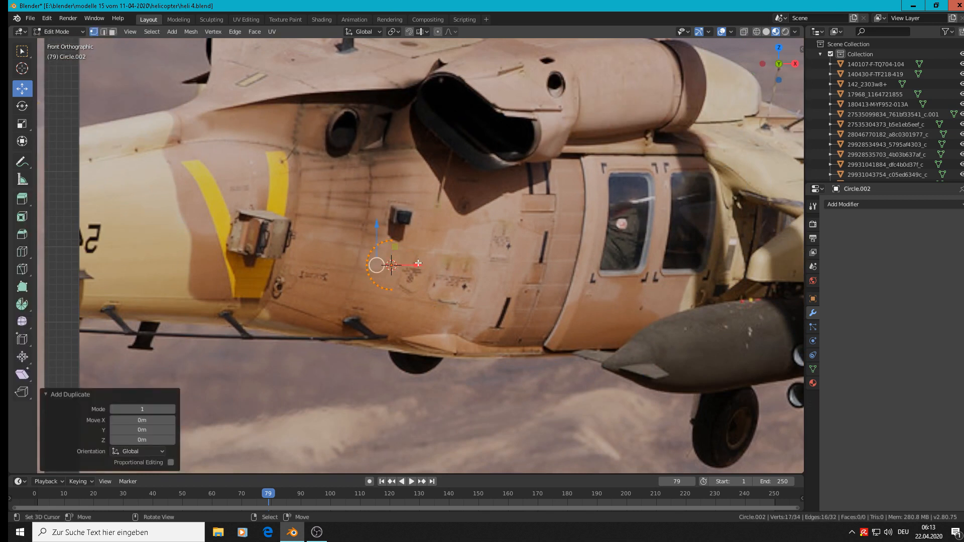
key("x")
left_click(591, 276)
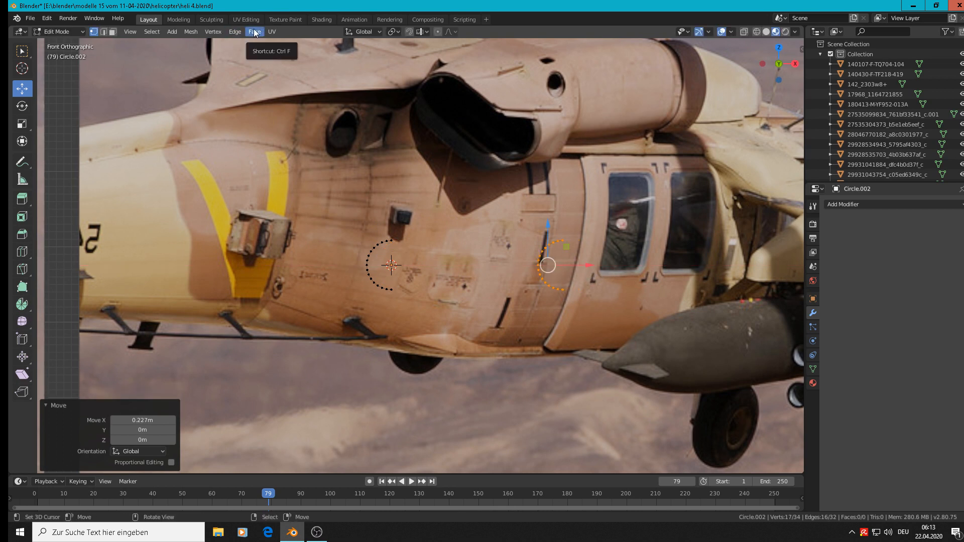
left_click(211, 33)
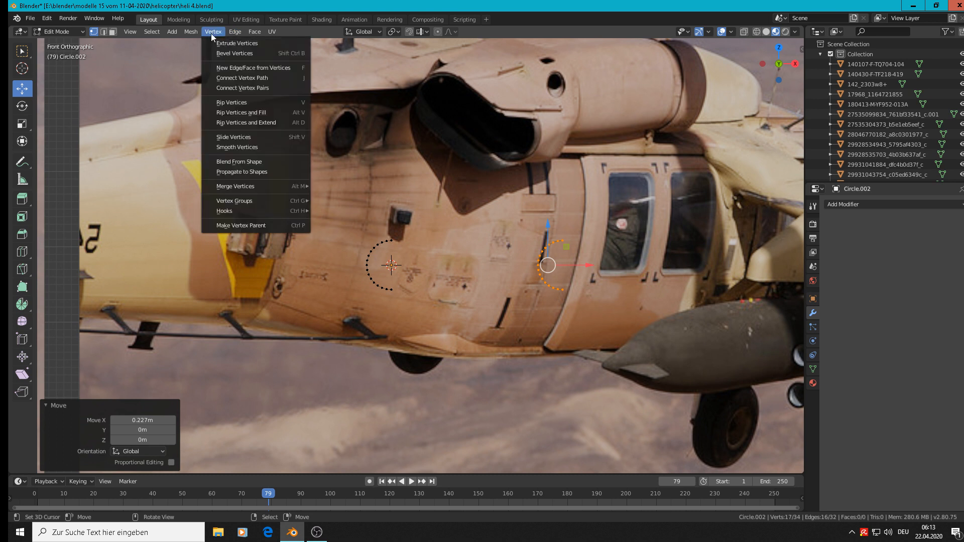
mouse_move(227, 34)
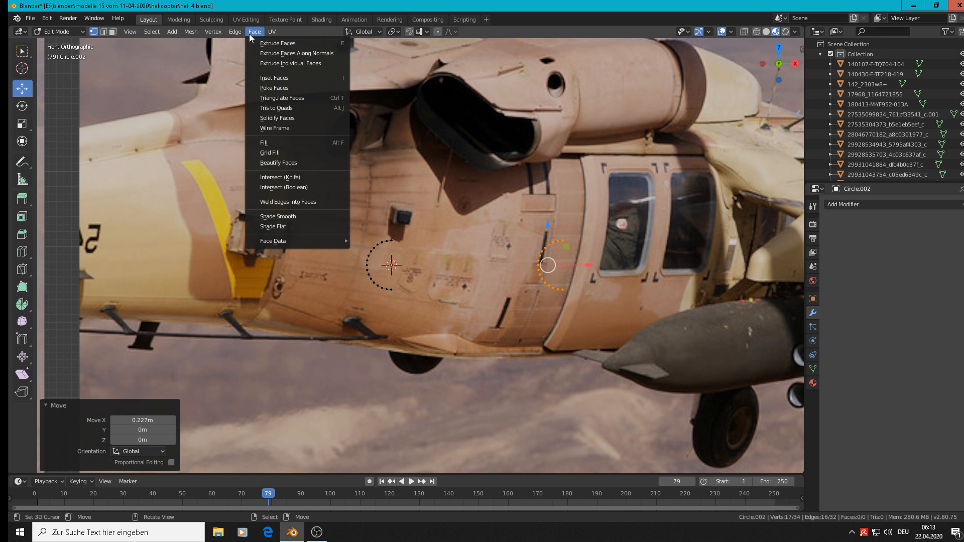
mouse_move(280, 30)
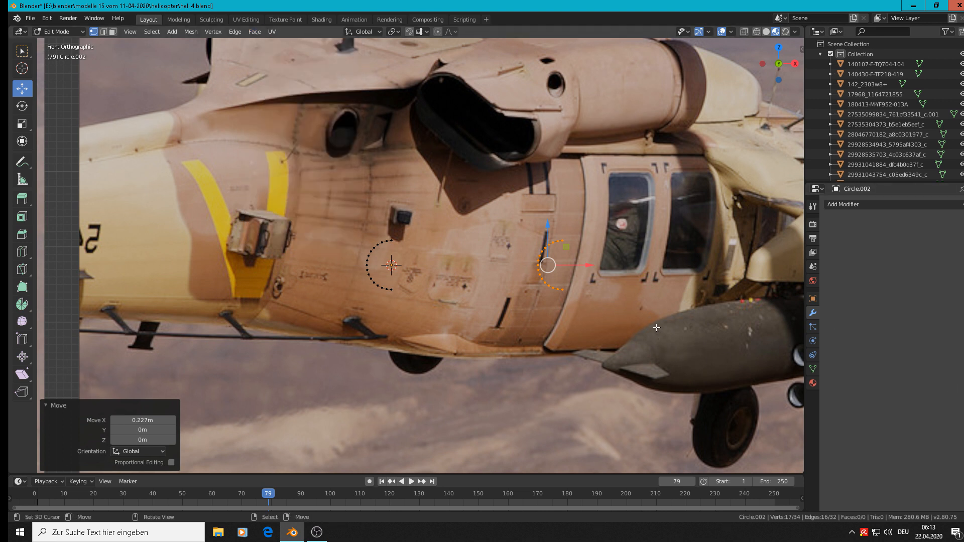
Rotate the duplicated arc 180° about Z so it faces the first, and move it closer along X
type("rz180")
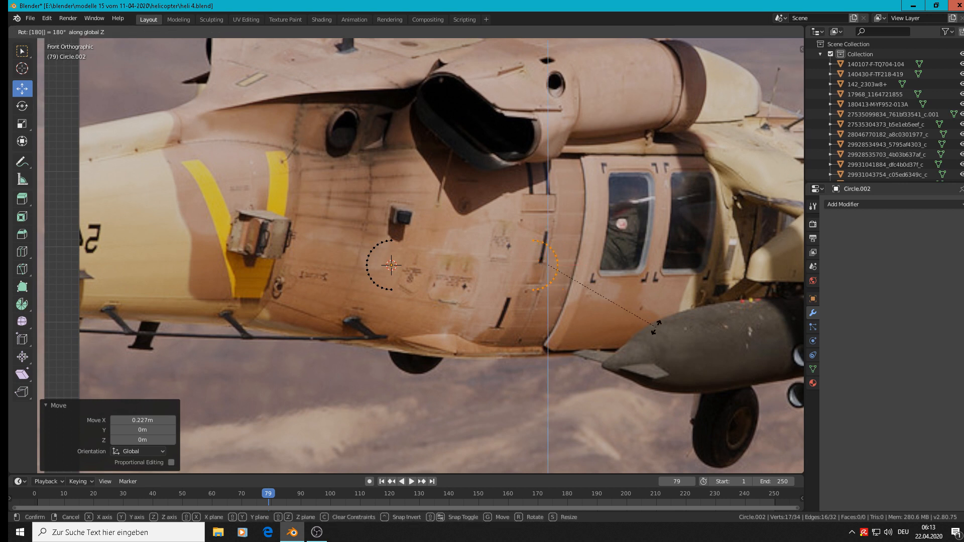
key("Return")
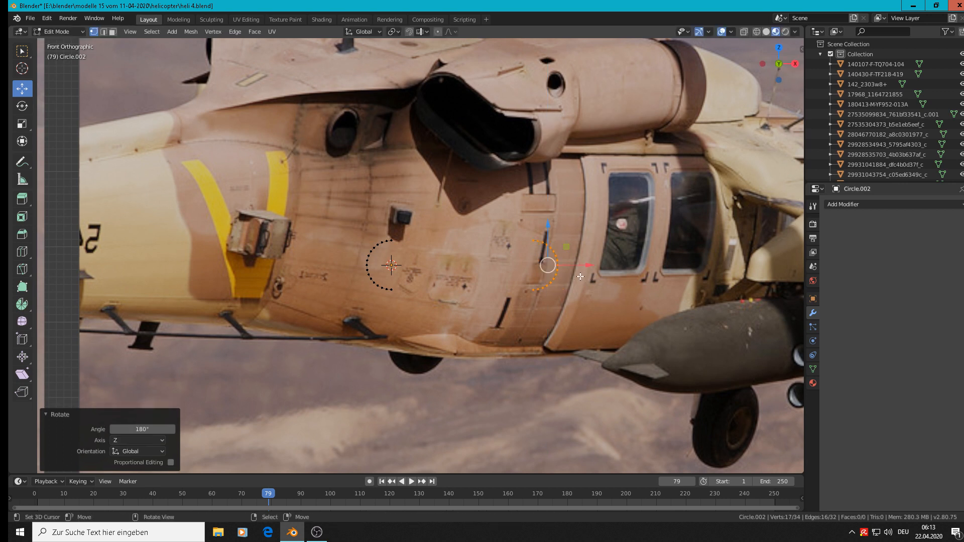
left_click_drag(586, 265, 538, 255)
Connect the upper endpoints and the lower endpoints of the two arcs with edges to close the oval outline
left_click(486, 241)
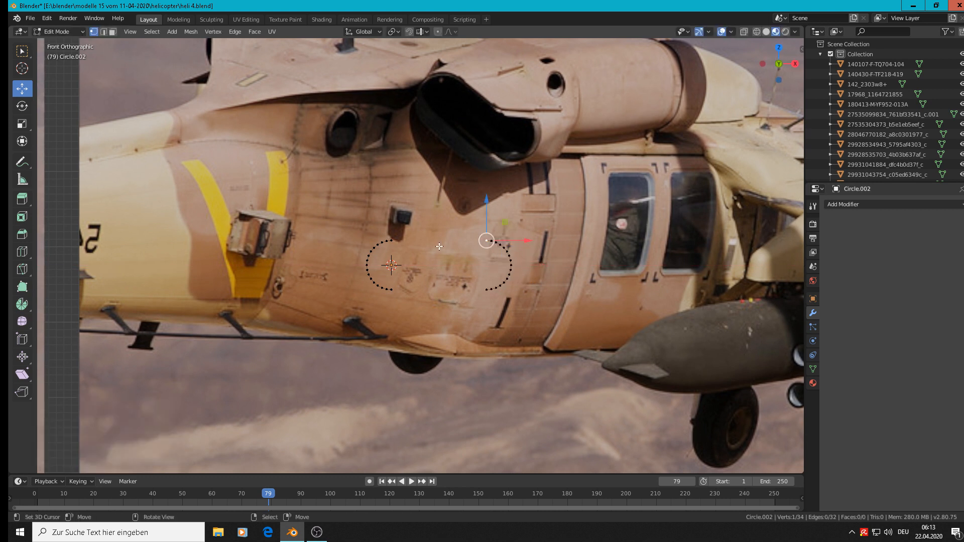
left_click(403, 243, "shift")
left_click(487, 289)
left_click(392, 290, "shift")
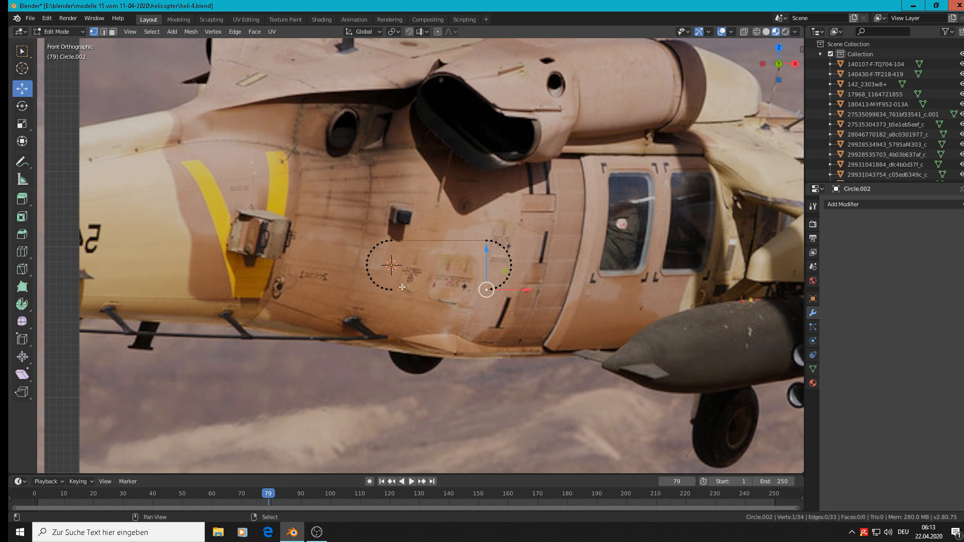
key("f")
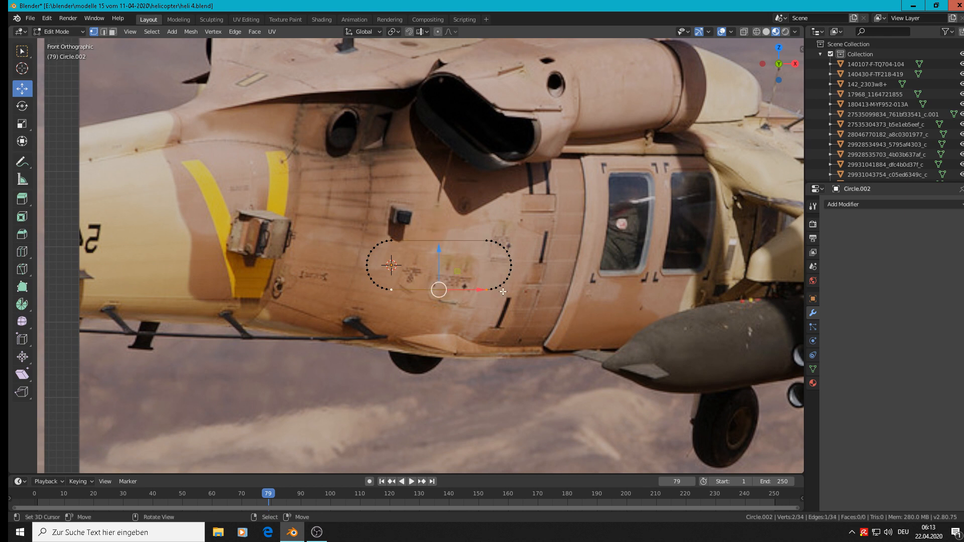
Leave mesh editing and apply the oval object's rotation and scale
key("Tab")
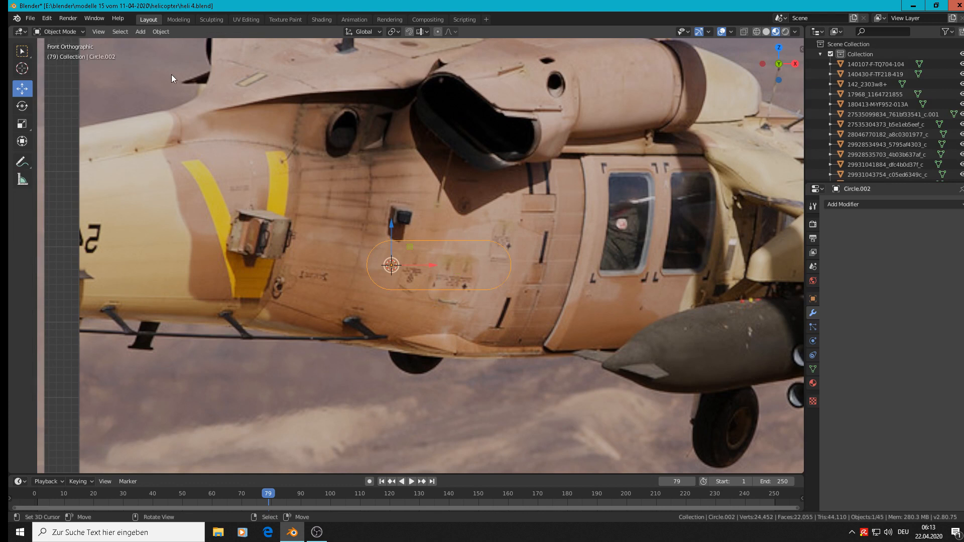
left_click(159, 31)
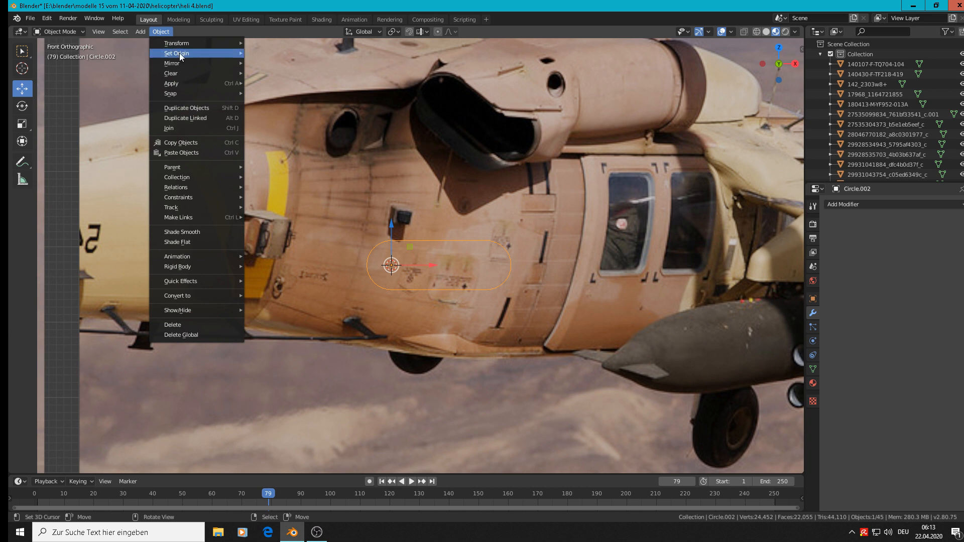
mouse_move(182, 65)
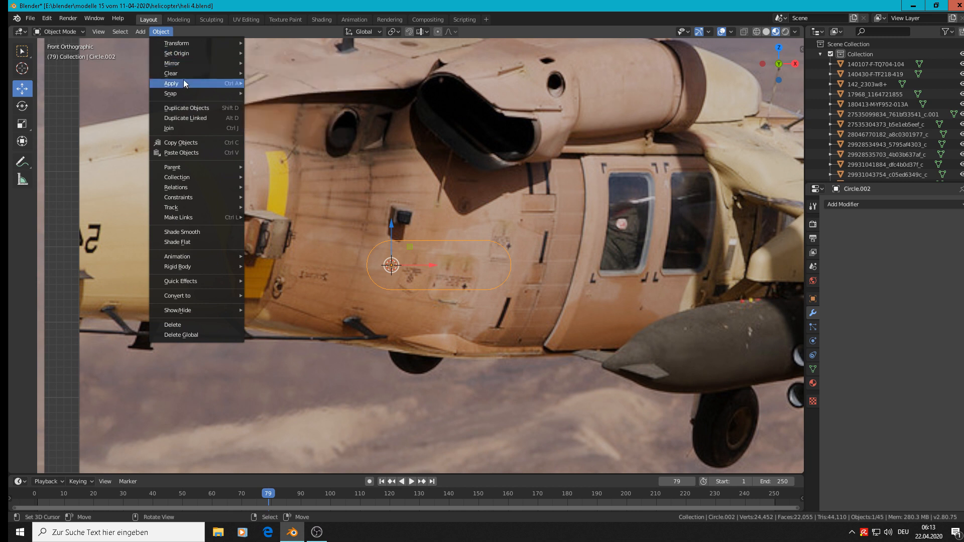
mouse_move(184, 83)
left_click(302, 121)
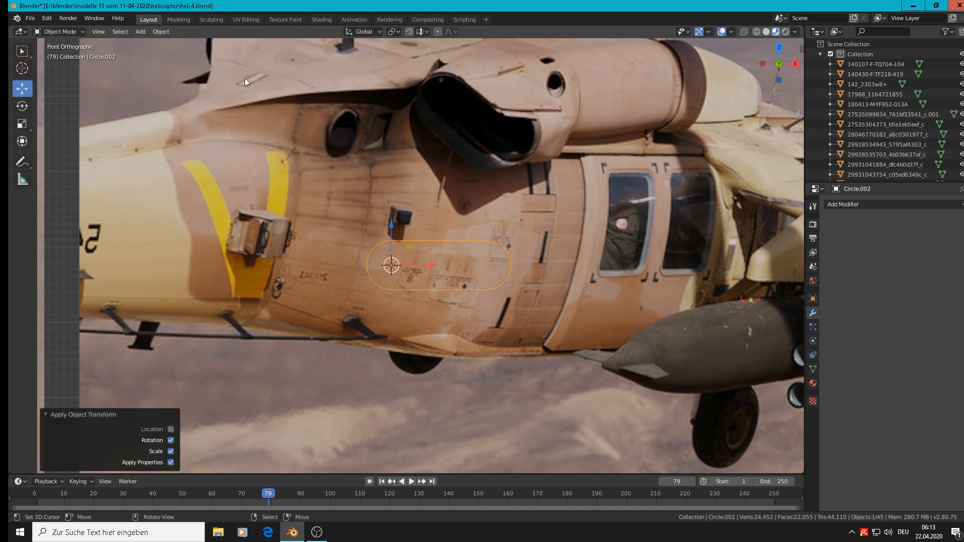
Centre the oval on its origin point using Geometry to Origin
left_click(158, 33)
mouse_move(177, 54)
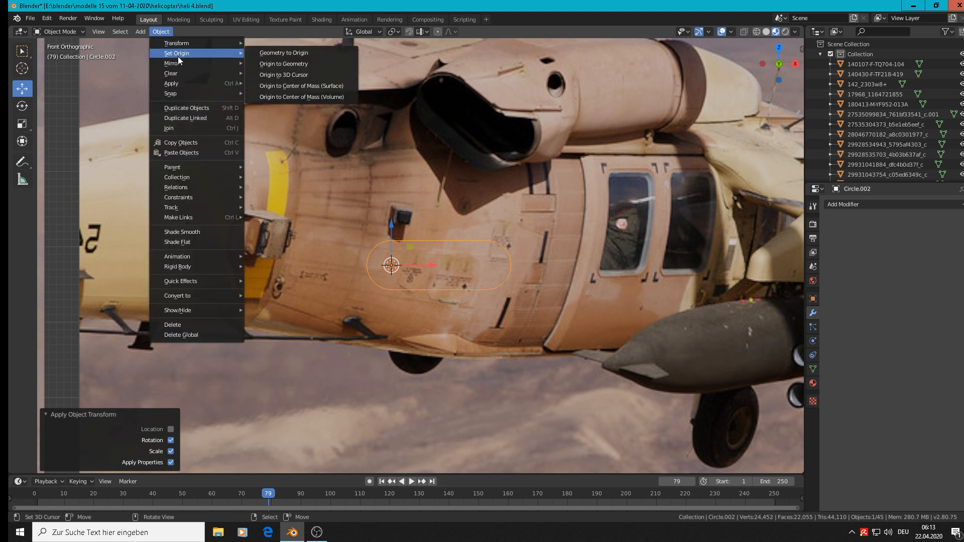
left_click(314, 53)
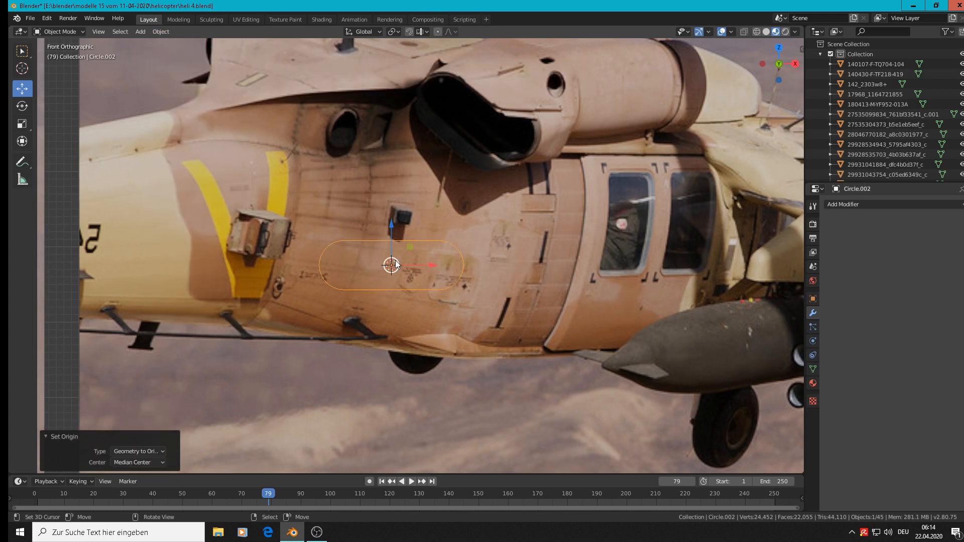
left_click(153, 32)
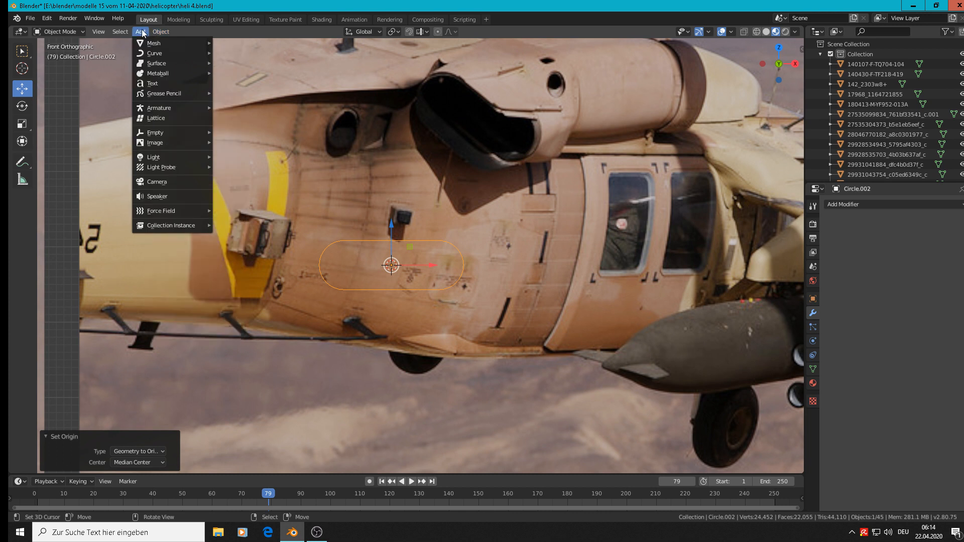
Recalculate the oval mesh's normals to the outside and leave mesh editing
mouse_move(132, 33)
mouse_move(98, 33)
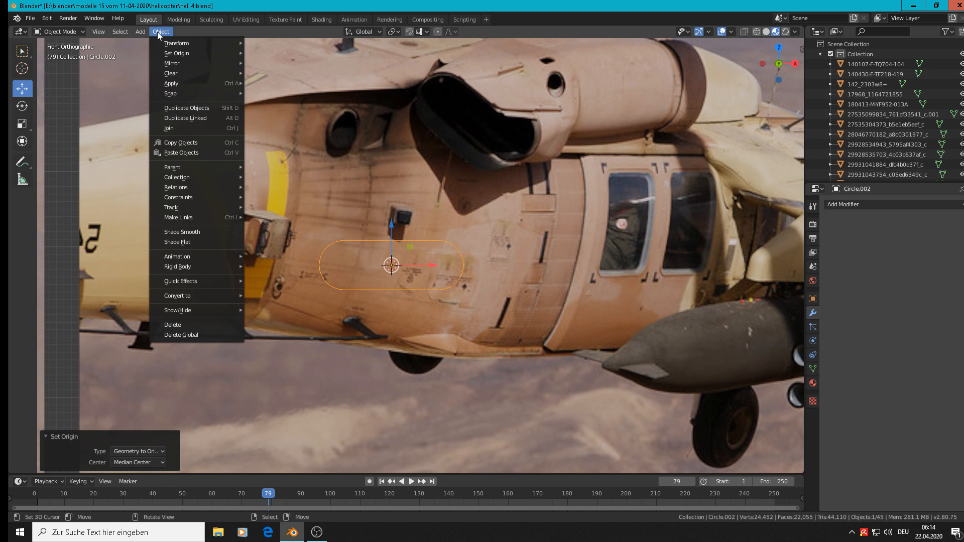
key("Tab")
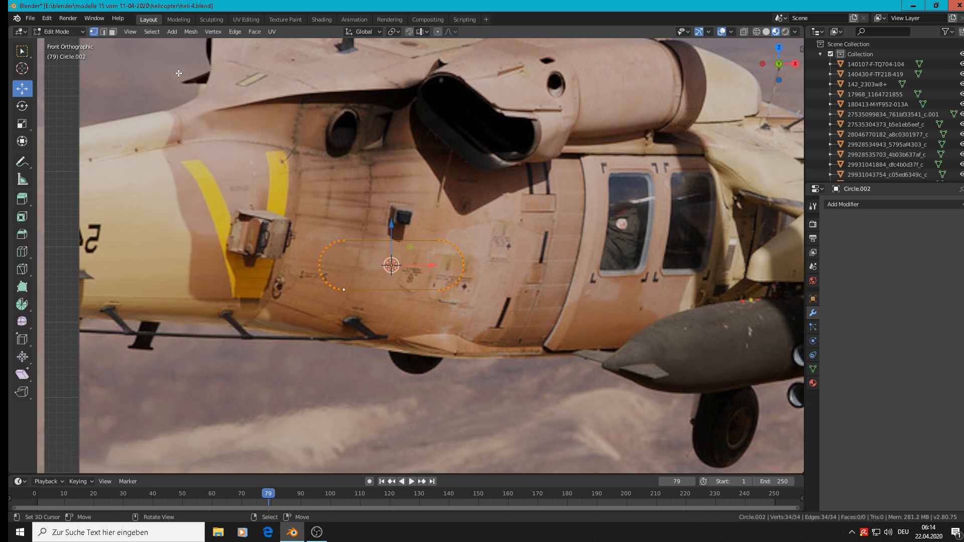
left_click(268, 33)
mouse_move(255, 33)
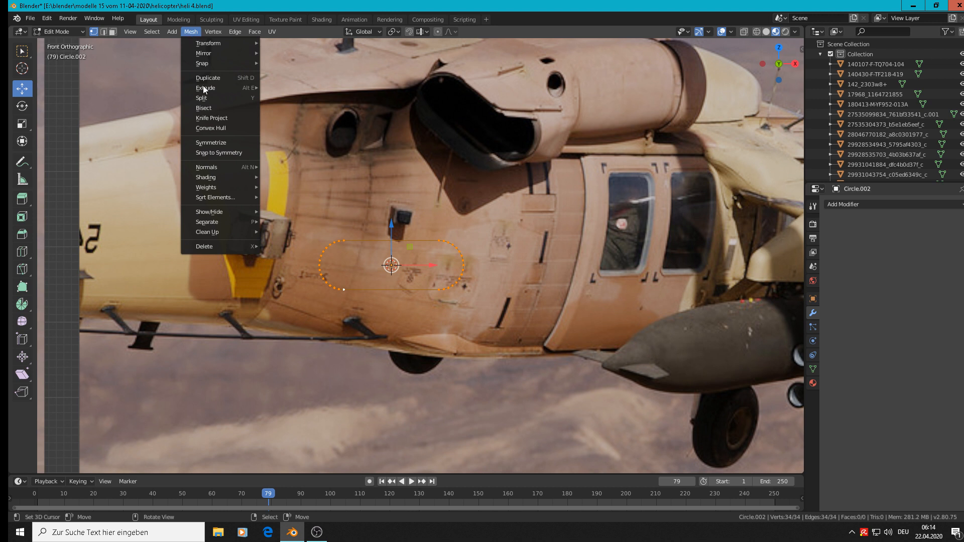
mouse_move(196, 168)
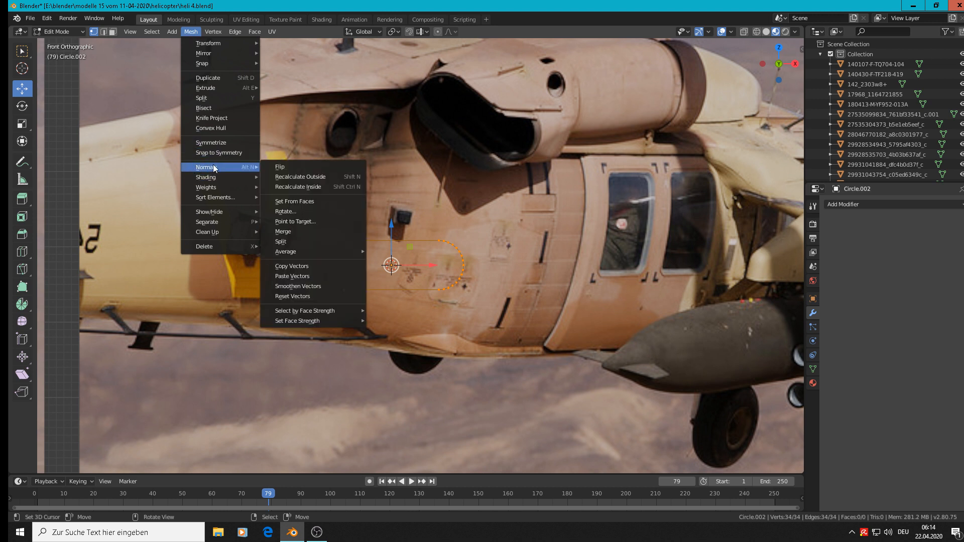
left_click(300, 177)
key("Tab")
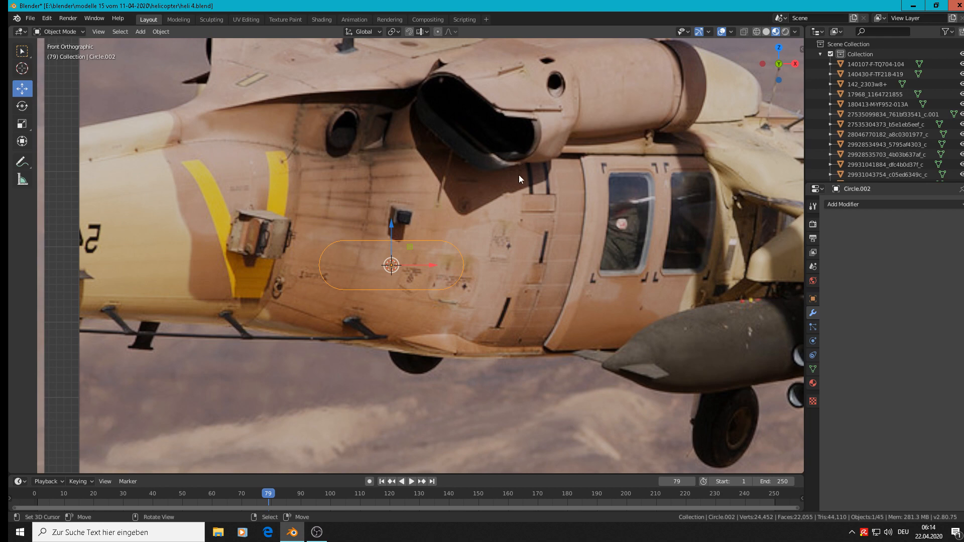
Duplicate the oval in place and enlarge the copy uniformly to about 1.112
scroll(498, 279, "down", 1)
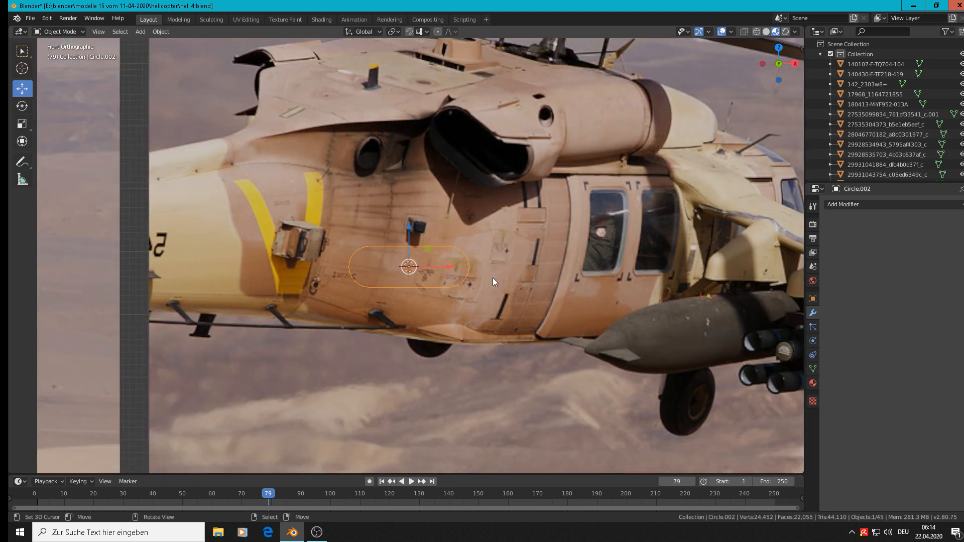
key("shift+d")
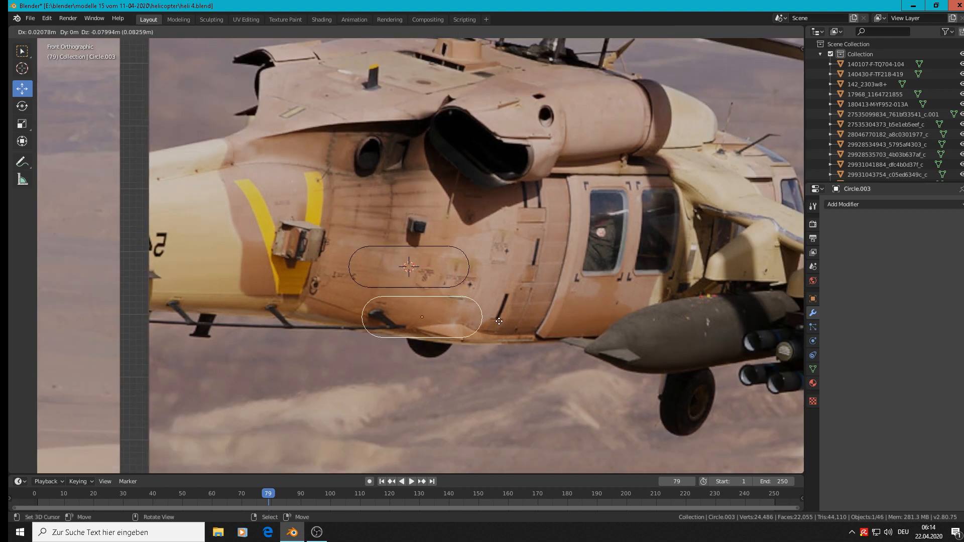
right_click(492, 289)
scroll(504, 305, "up", 2)
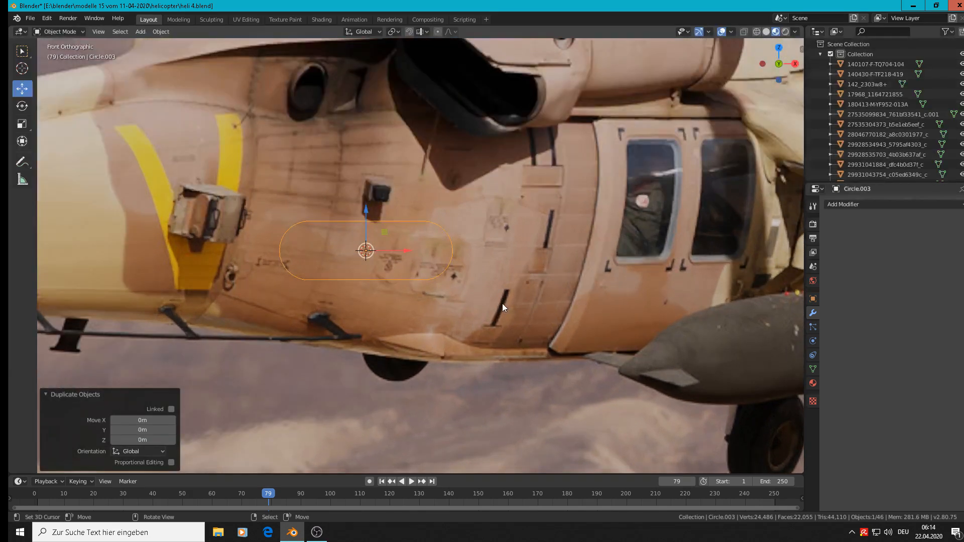
key("s")
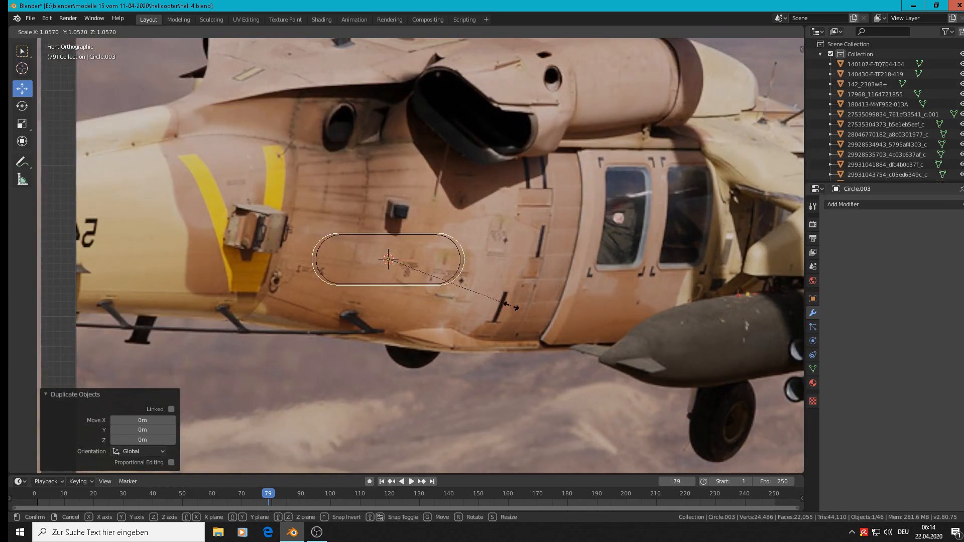
left_click(518, 309)
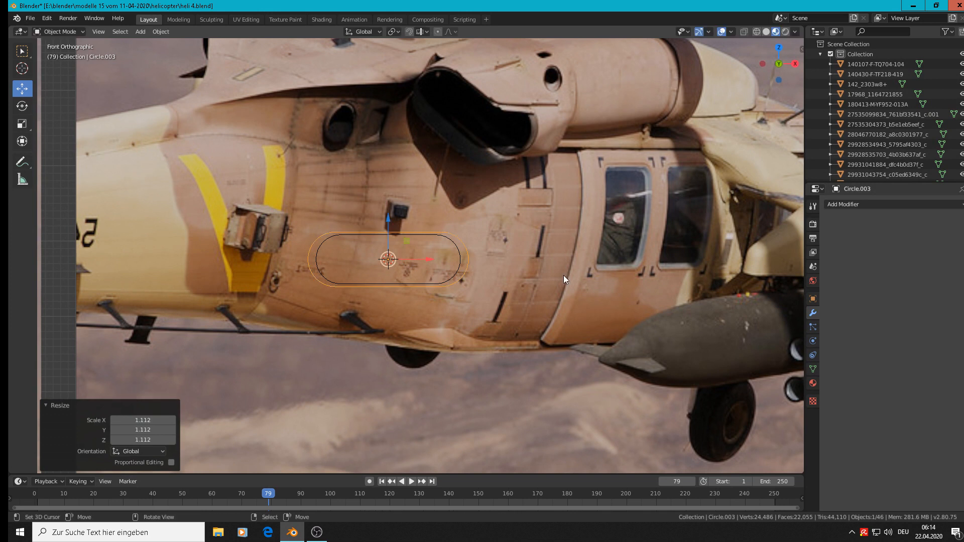
Narrow the enlarged copy to about 0.942 along X and raise it about 0.13 m along Z
key("s")
key("x")
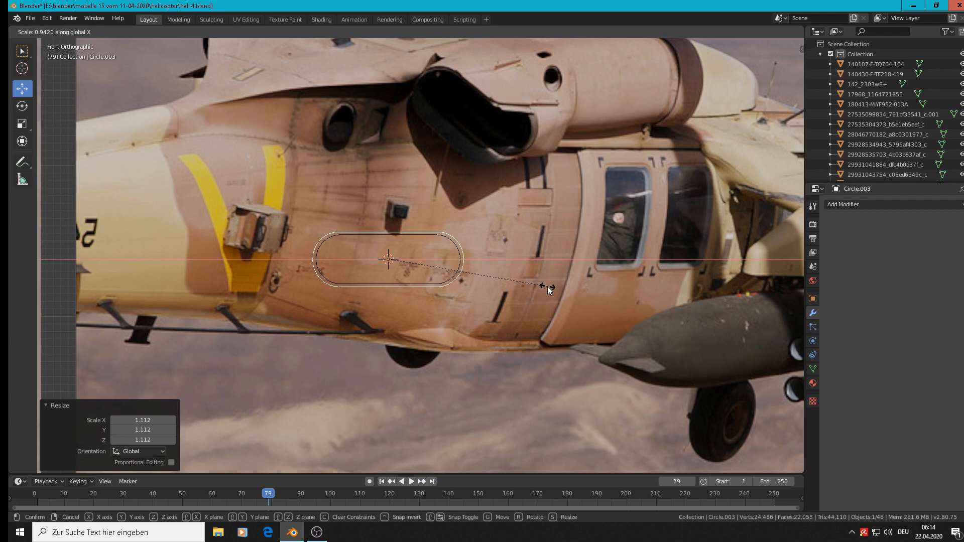
left_click(547, 286)
scroll(486, 242, "down", 2)
scroll(472, 231, "up", 1)
left_click_drag(417, 233, 419, 151)
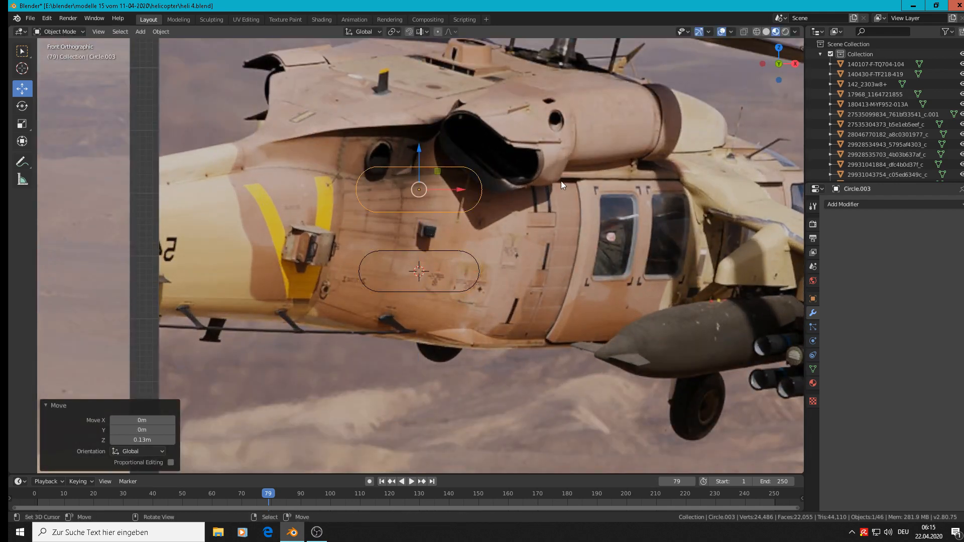
Select the smaller original oval and move it about -0.04 m along X and -0.037 m along Z
left_click(465, 255)
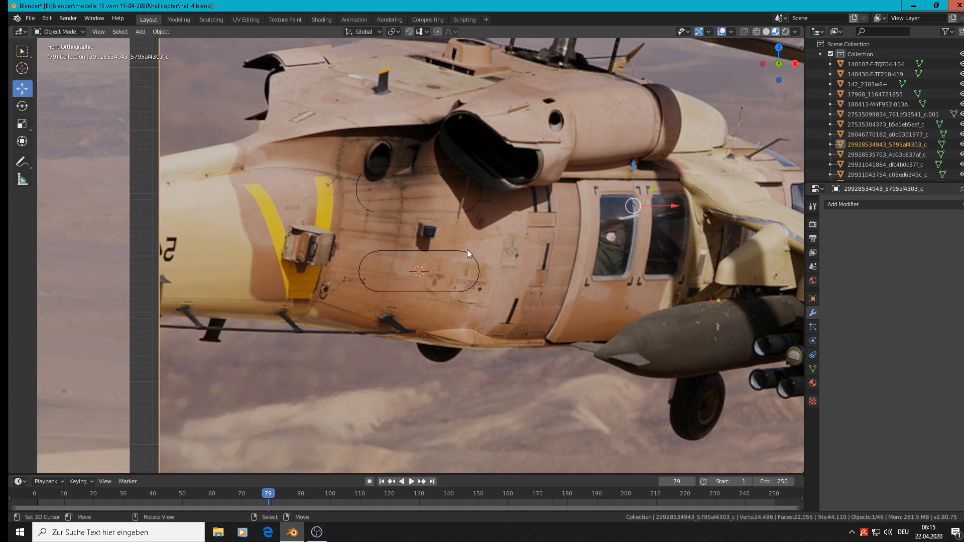
left_click(461, 251)
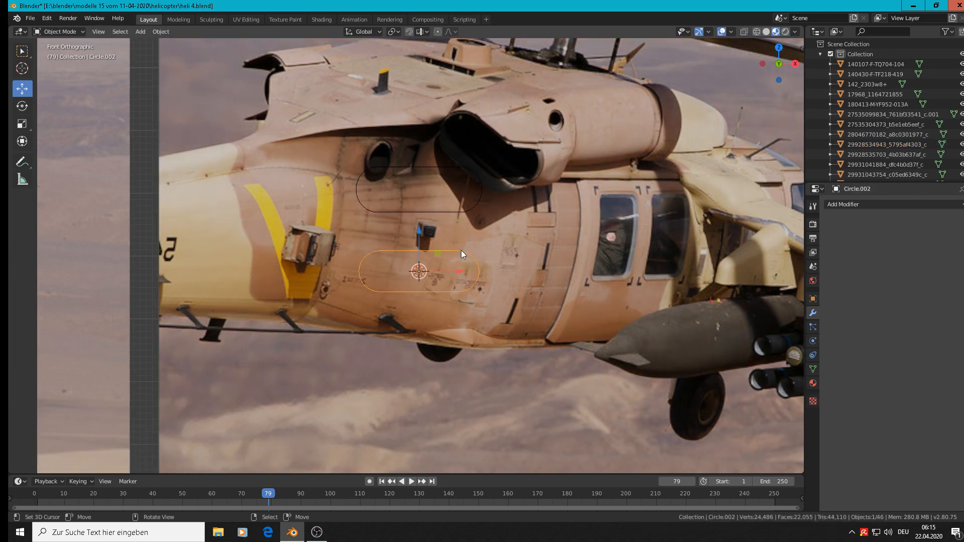
scroll(495, 267, "up", 2)
scroll(495, 267, "down", 1)
middle_click_drag(474, 282, 390, 303)
scroll(431, 282, "up", 1)
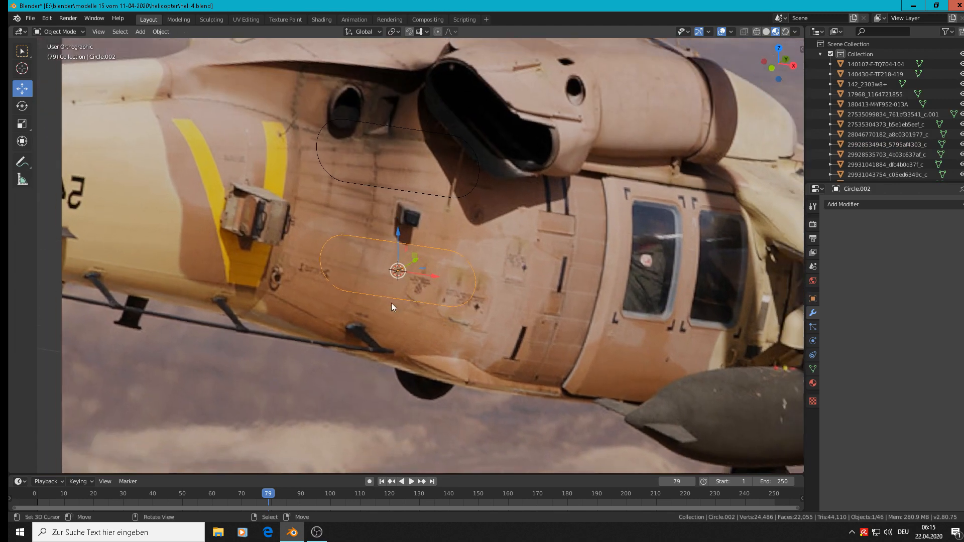
left_click_drag(414, 258, 381, 285)
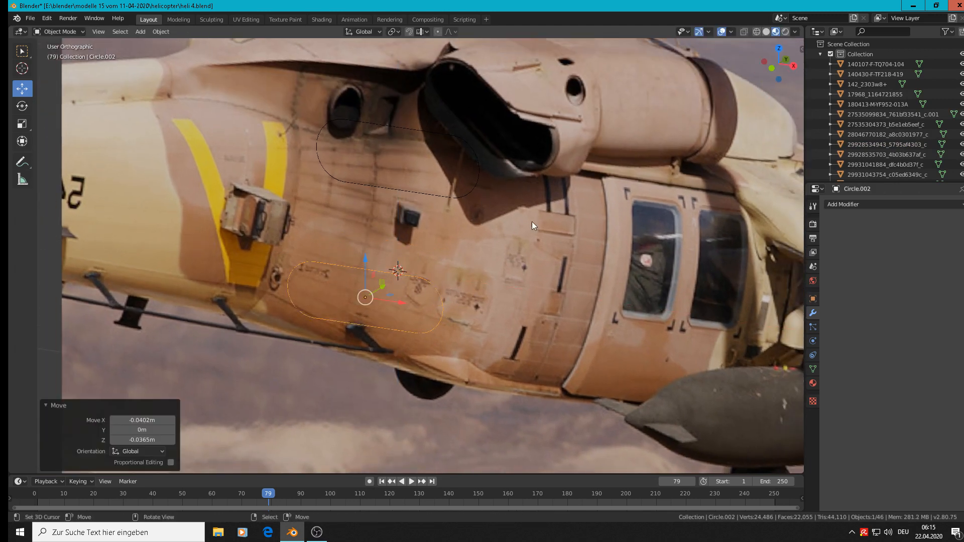
Extrude the smaller oval's outline outward at scale 1.043 and stretch the new outer loop to about 1.056 along Z
scroll(415, 309, "up", 3)
key("Tab")
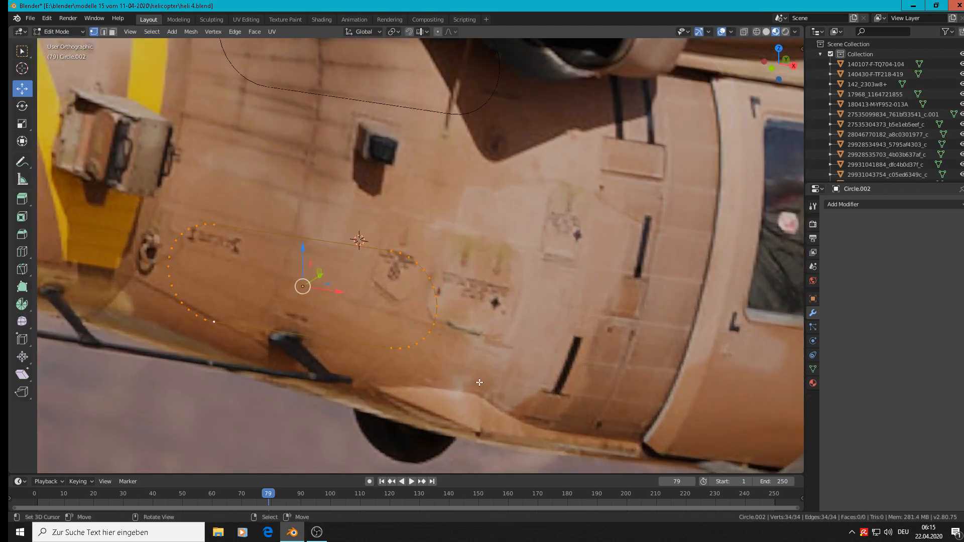
key("e")
key("s")
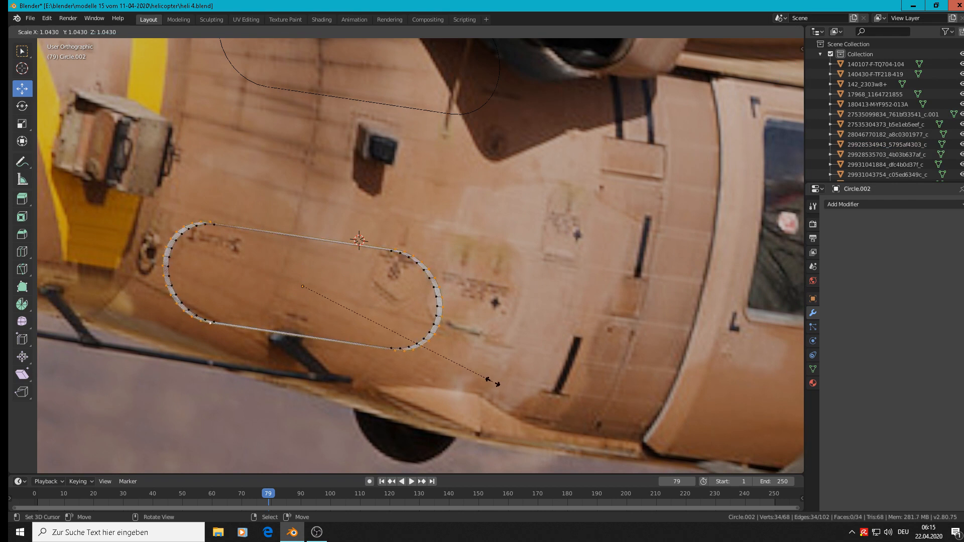
left_click(493, 382)
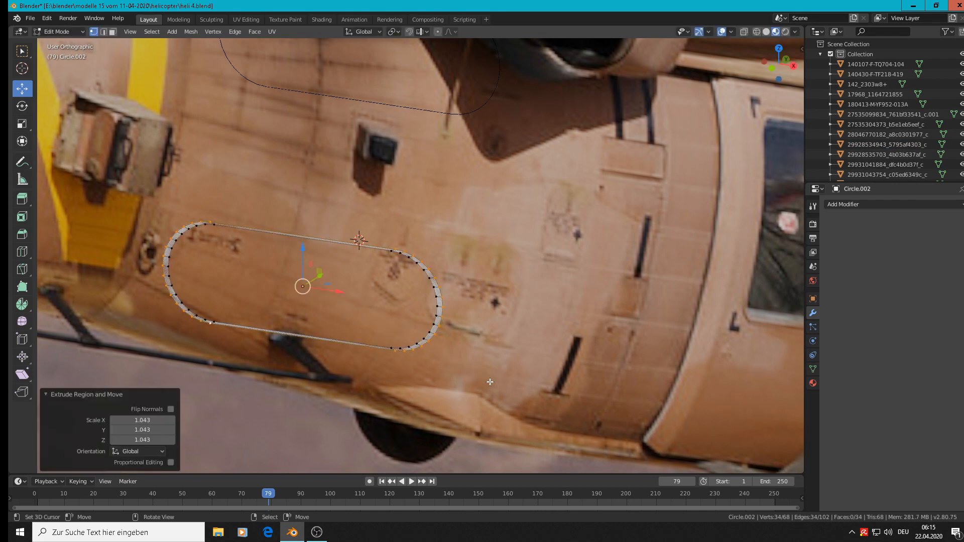
key("s")
key("z")
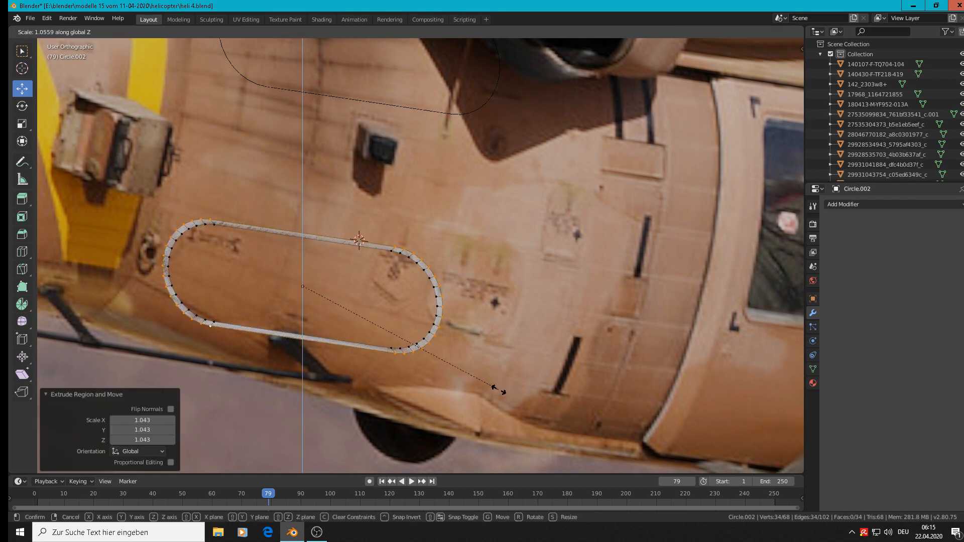
left_click(490, 285)
Extrude the rim's outer loop back along Y for depth and move the whole ring -0.146 m along Y
middle_click_drag(490, 286, 373, 306)
key("e")
right_click(369, 299)
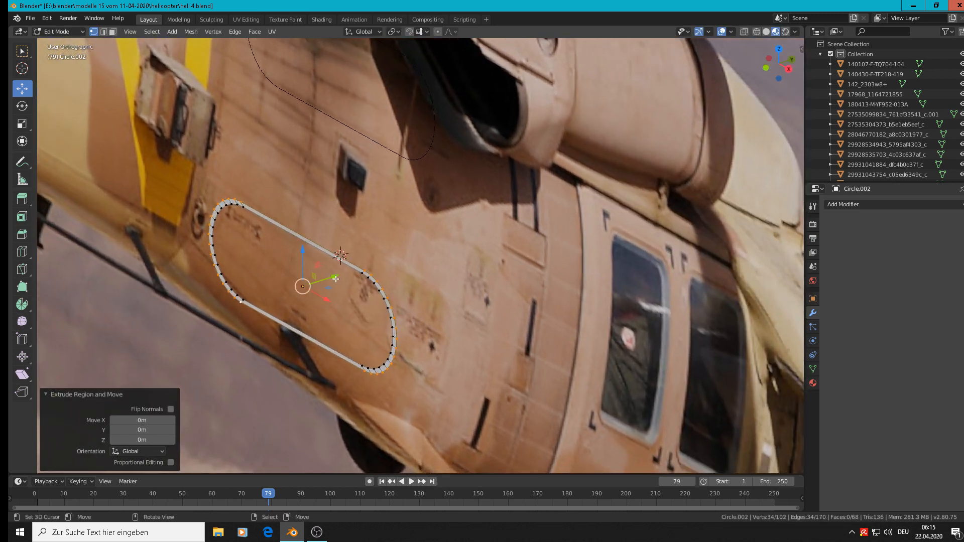
left_click_drag(336, 278, 252, 310)
scroll(351, 274, "down", 3)
key("Tab")
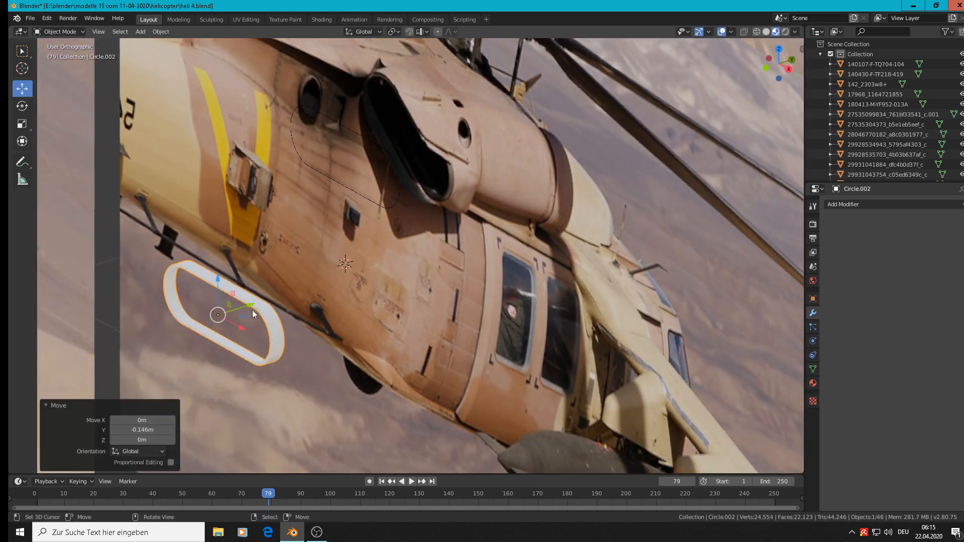
Select the front rim's inner edge loop, extrude it and move it about 0.0147 m back along Y
scroll(266, 300, "up", 3)
key("Tab")
middle_click_drag(276, 316, 264, 349, "shift")
scroll(294, 314, "up", 2)
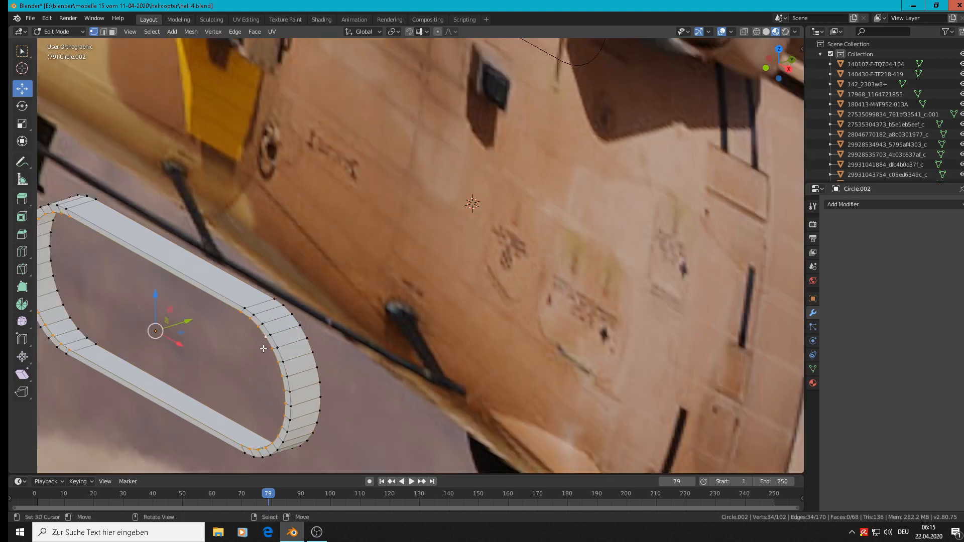
scroll(263, 349, "down", 2)
key("e")
key("Escape")
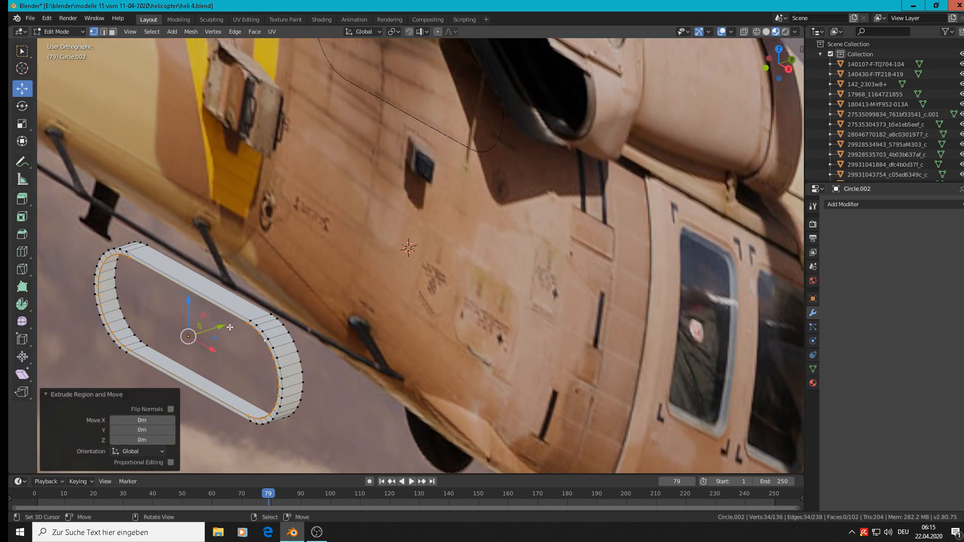
key("g")
left_click(242, 322)
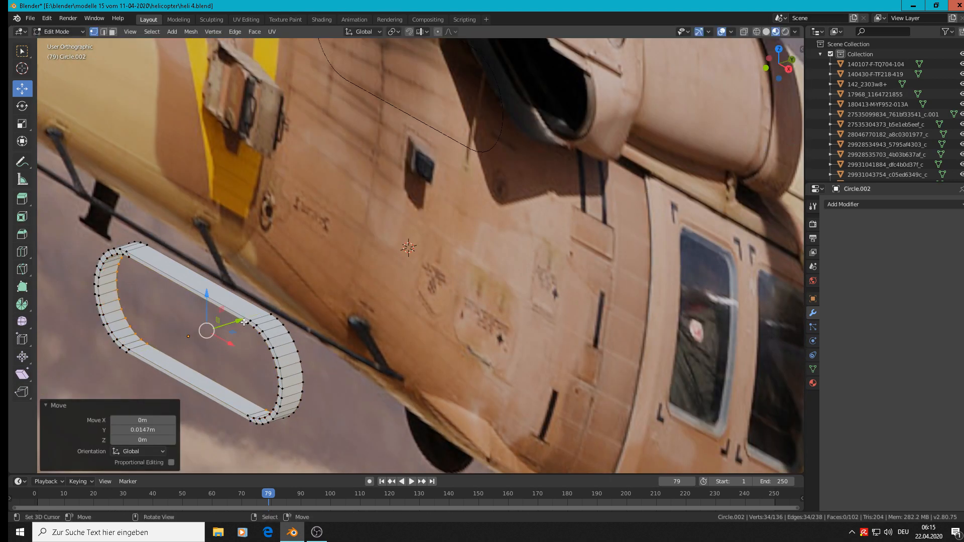
Try to bevel the outer edge loop of the ring's front rim
key("Tab")
scroll(246, 324, "down", 3)
middle_click_drag(343, 275, 523, 170, "shift")
scroll(523, 170, "up", 2)
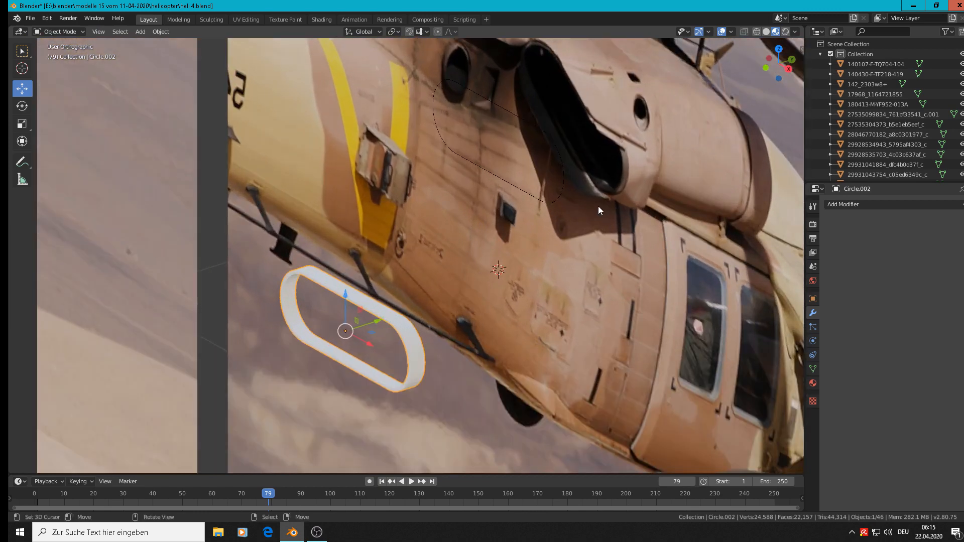
key("Tab")
scroll(377, 315, "up", 8)
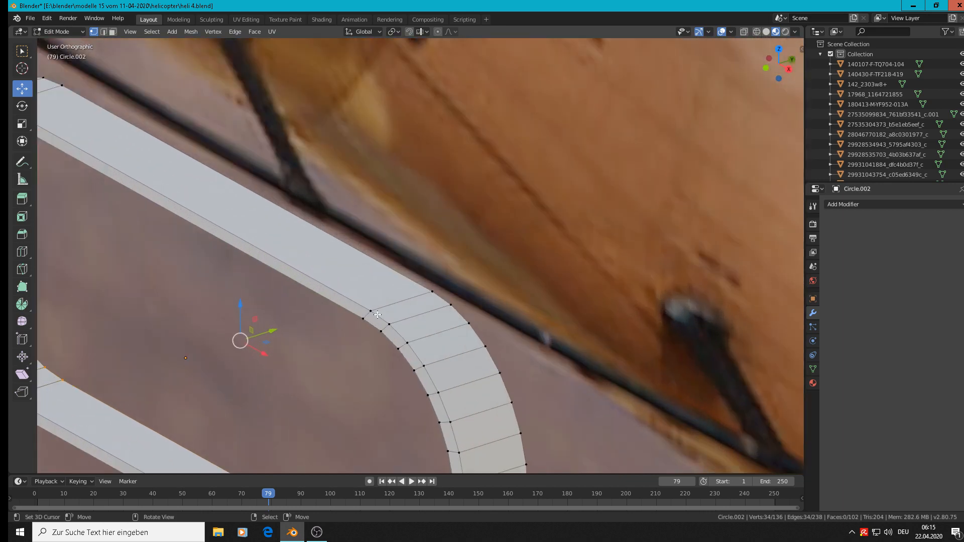
middle_click_drag(378, 315, 473, 198, "shift")
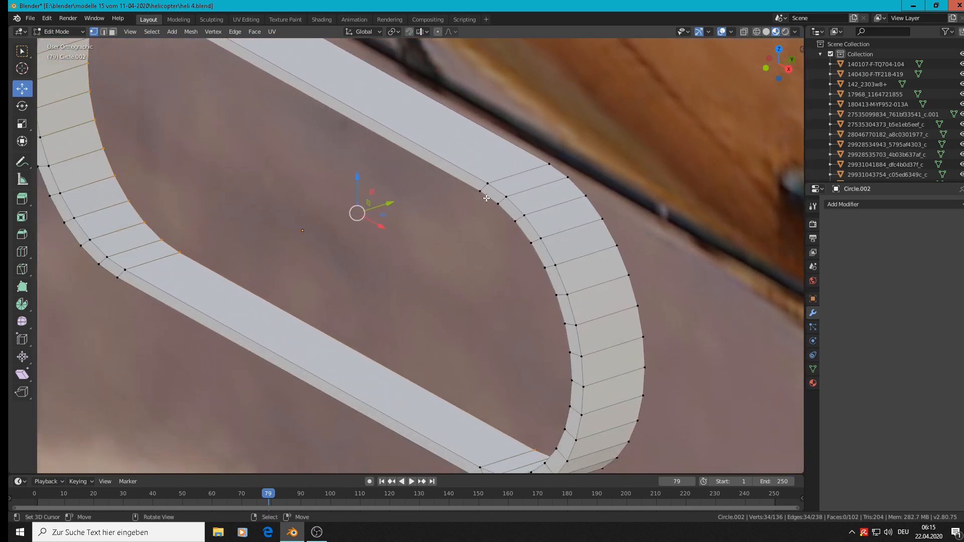
left_click(535, 240, "alt")
key("ctrl+b")
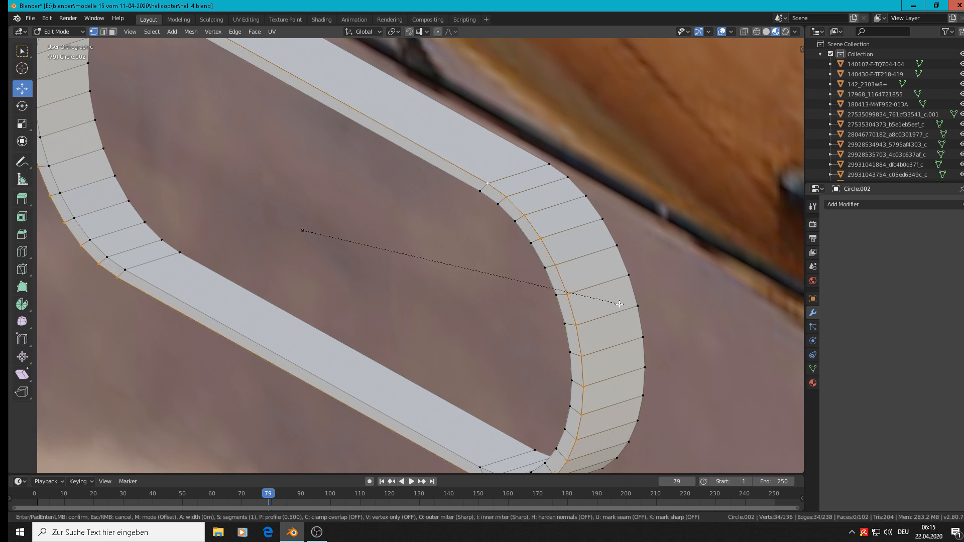
right_click(610, 300)
Leave mesh editing and apply the oval ring's rotation and scale
key("Tab")
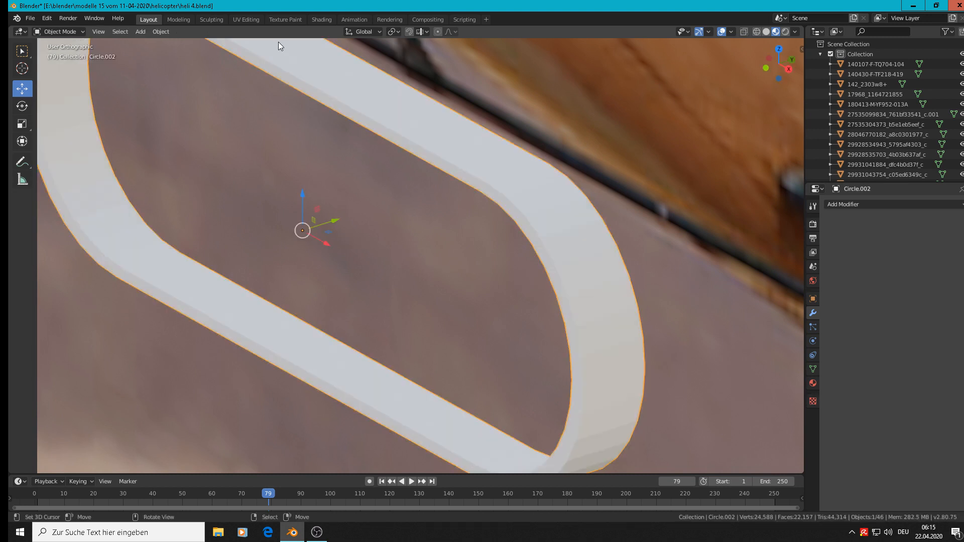
left_click(167, 33)
mouse_move(176, 83)
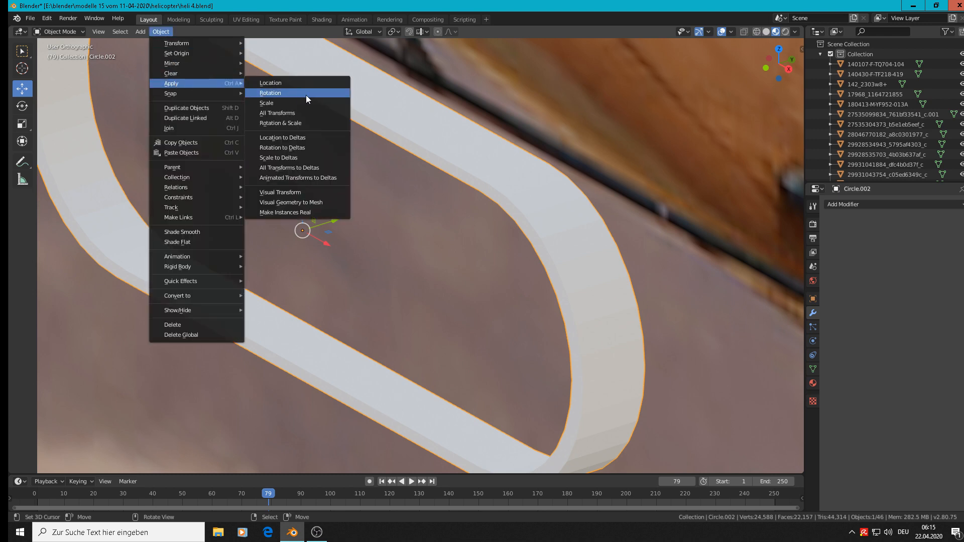
left_click(301, 122)
Retry the bevel on the selected outer edge loop of the front rim
key("Tab")
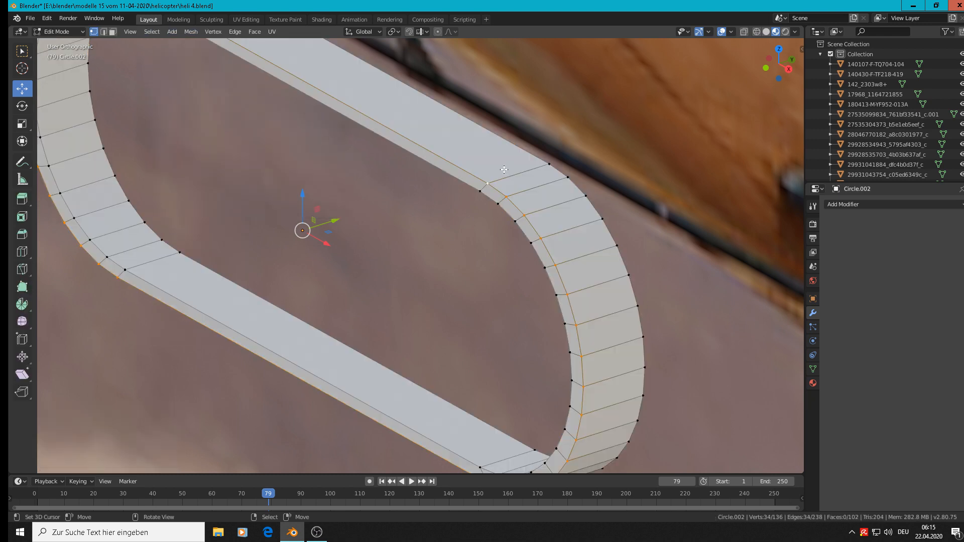
key("ctrl+b")
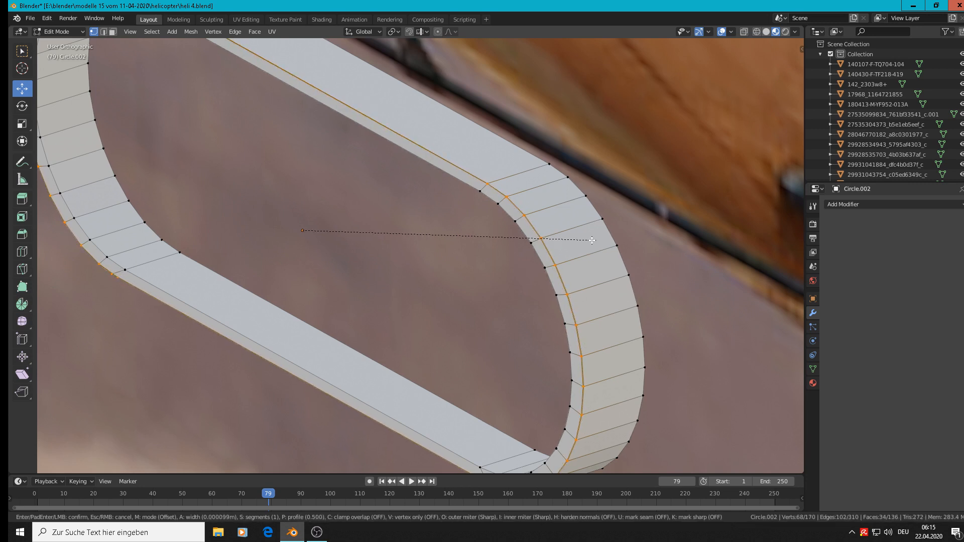
key("Escape")
Select the inner edge loop of the oval ring's front rim and try to bevel it
right_click(460, 182, "alt")
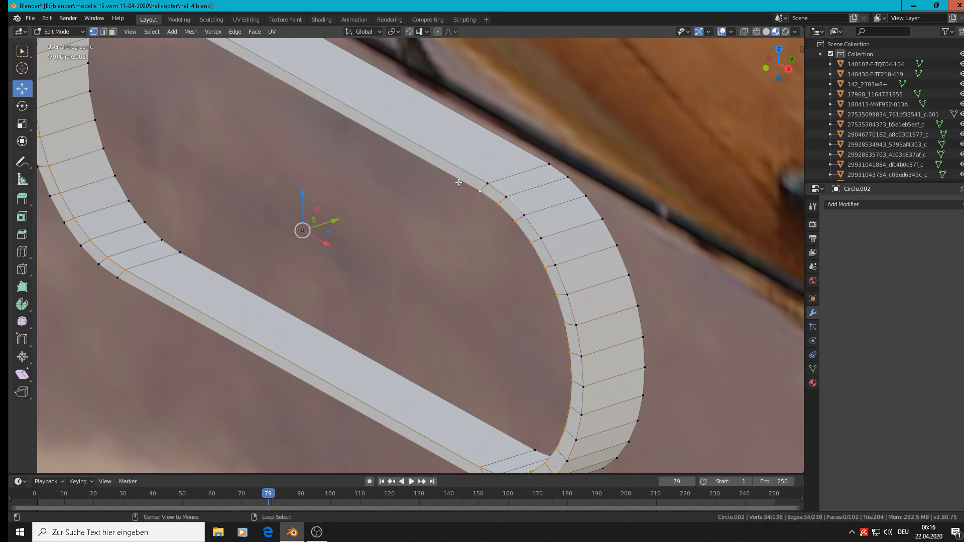
key("ctrl+b")
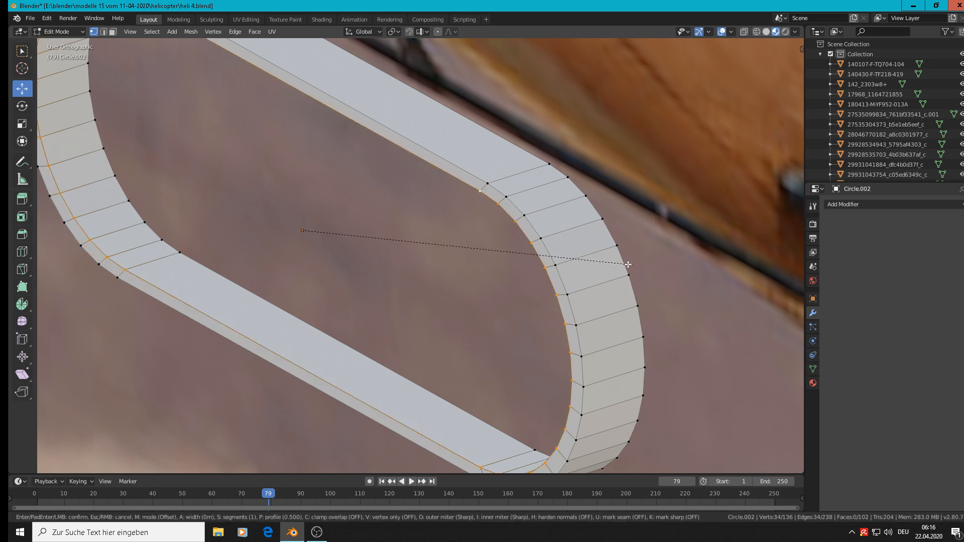
left_click(630, 265)
scroll(631, 264, "down", 6)
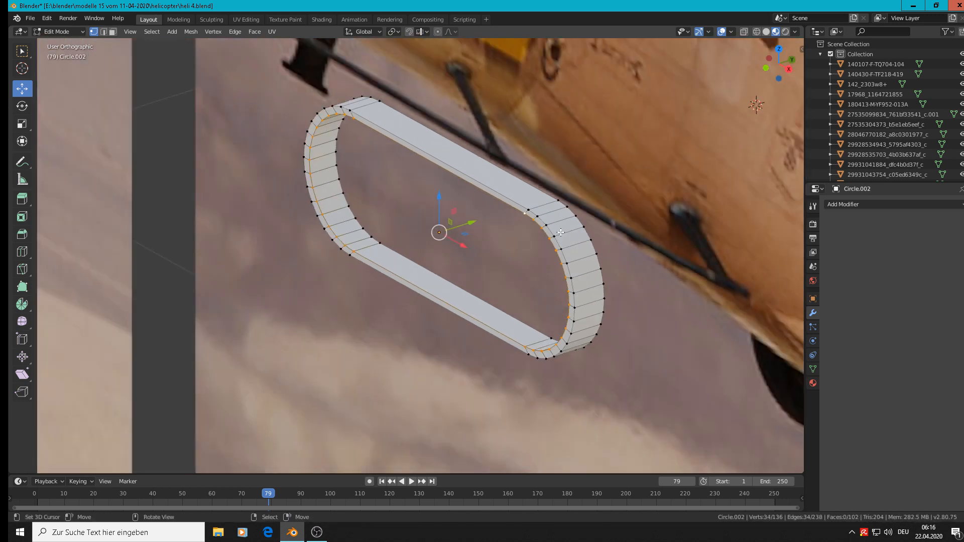
Leave mesh editing and apply smooth shading to the oval ring
key("Tab")
scroll(556, 228, "down", 3)
scroll(555, 228, "up", 2)
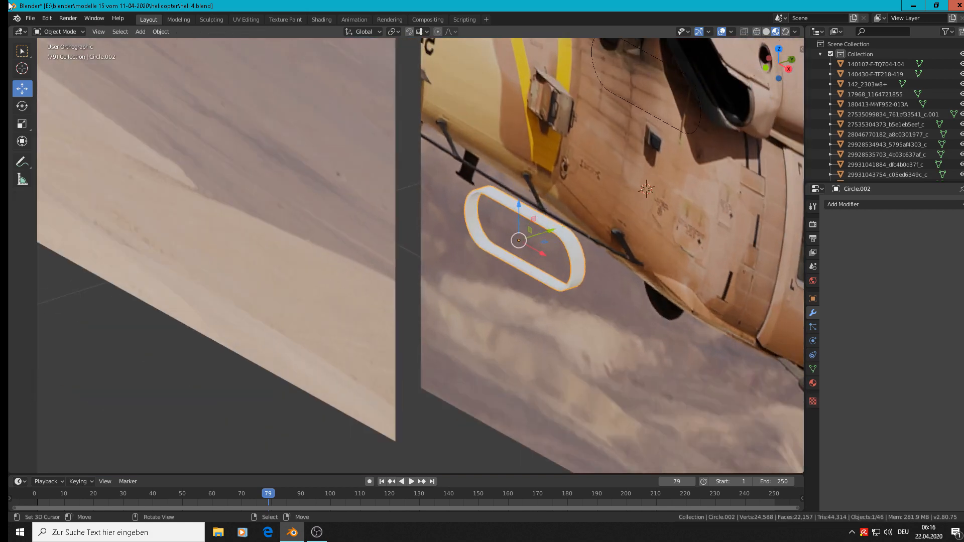
left_click(156, 28)
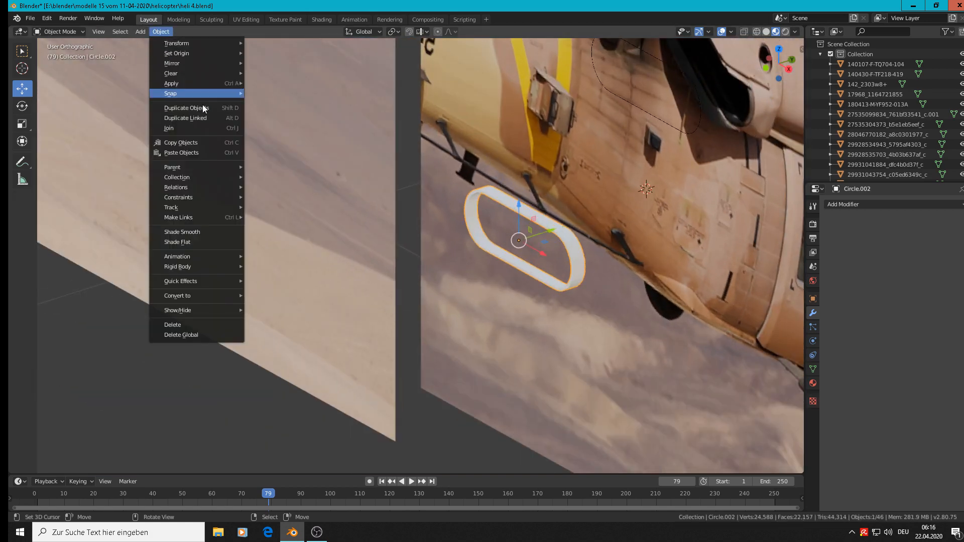
left_click(213, 230)
scroll(495, 233, "down", 2)
scroll(563, 235, "up", 5)
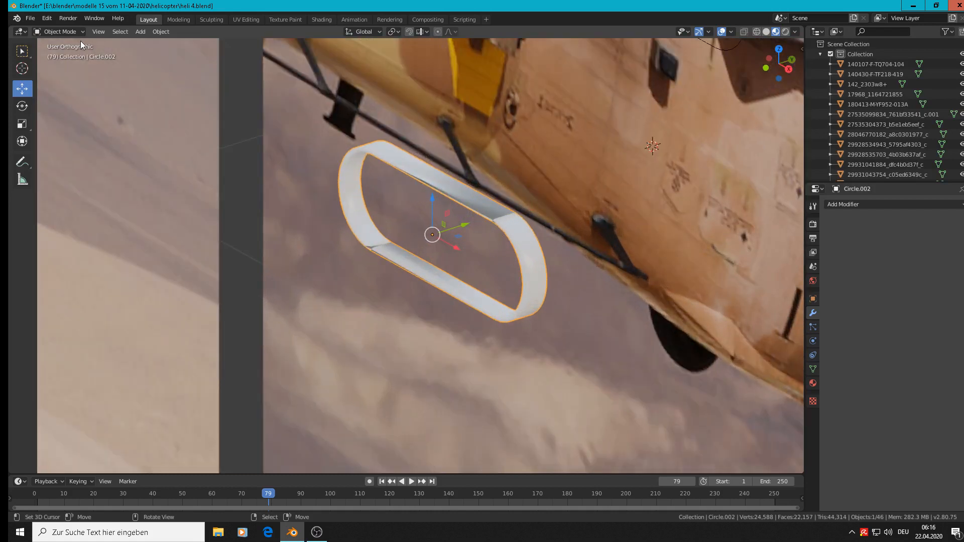
Recalculate the normals of all the oval ring's faces to point outside, then check the shading
key("Tab")
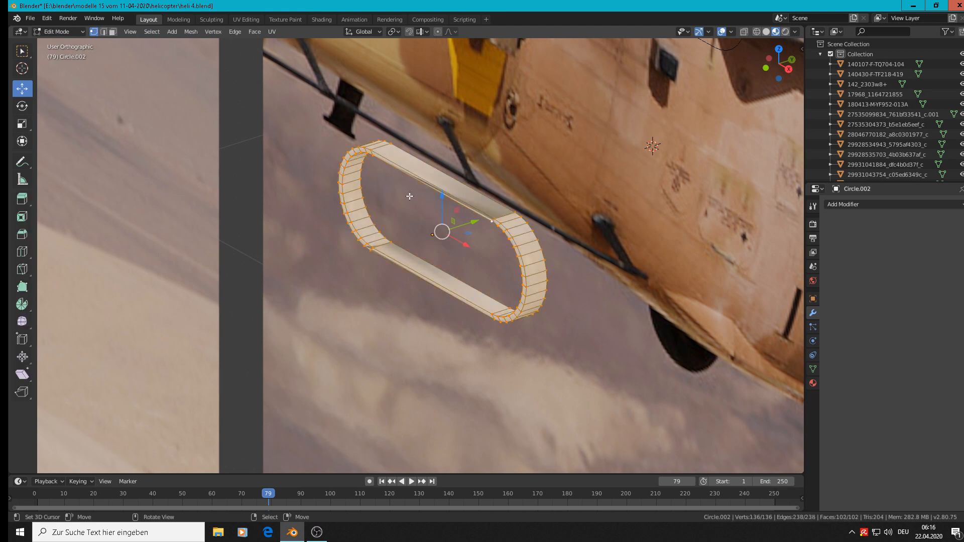
left_click(186, 31)
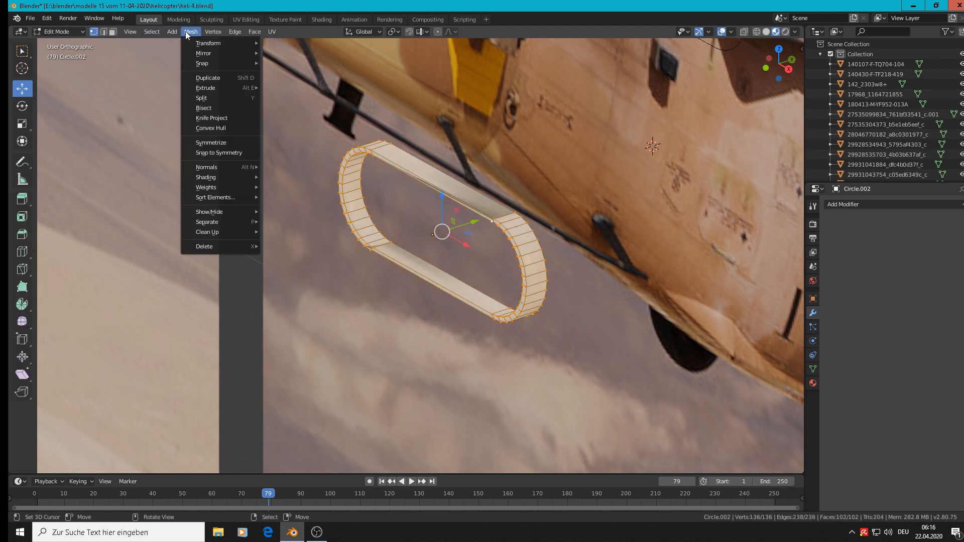
mouse_move(227, 170)
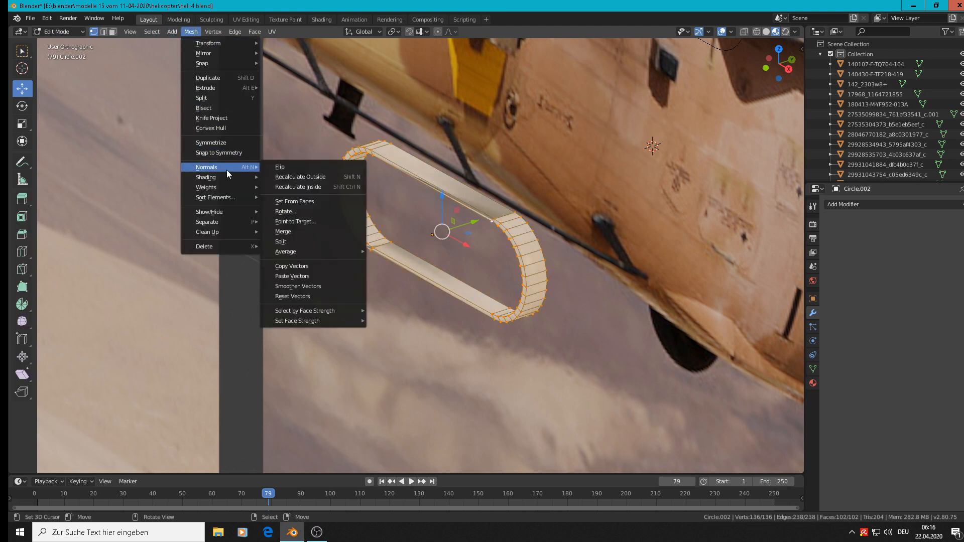
left_click(322, 178)
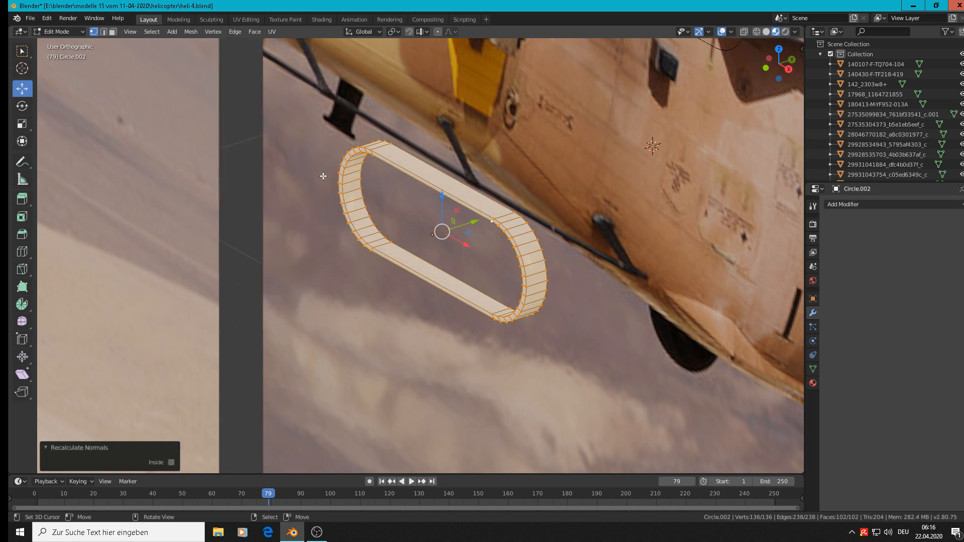
key("Tab")
scroll(531, 244, "up", 3)
key("Tab")
Select the outer edge loop of the ring's front rim and bevel it by about 0.00093 m with one segment
left_click(498, 227, "alt")
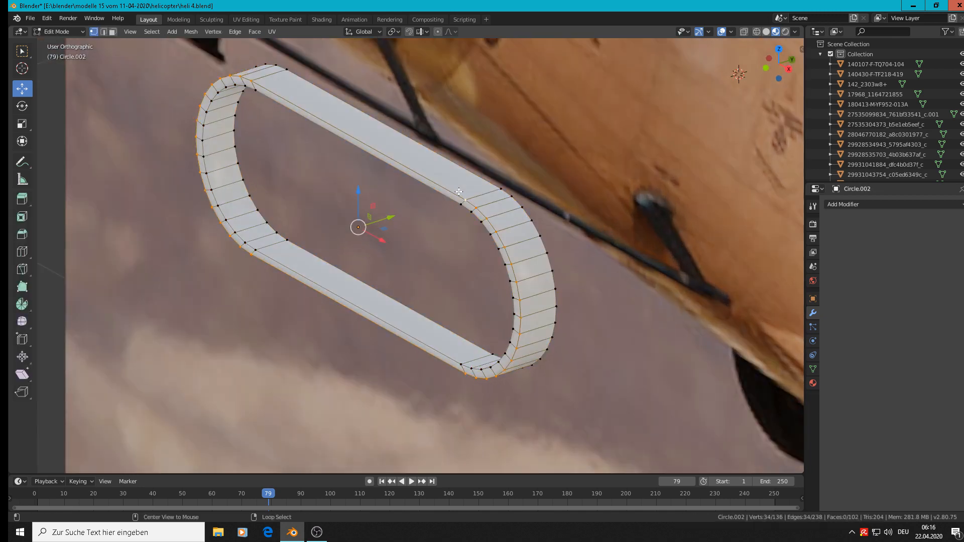
key("ctrl+b")
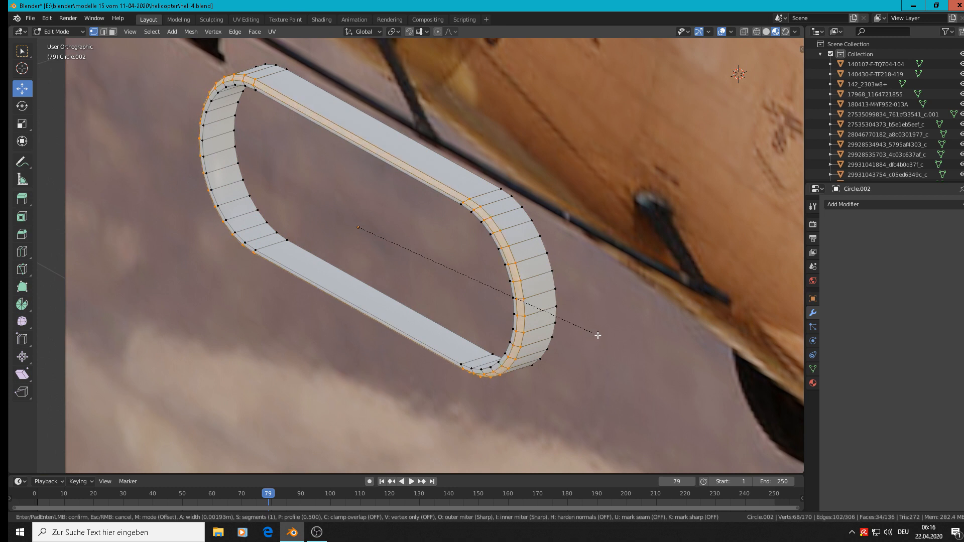
left_click(595, 335)
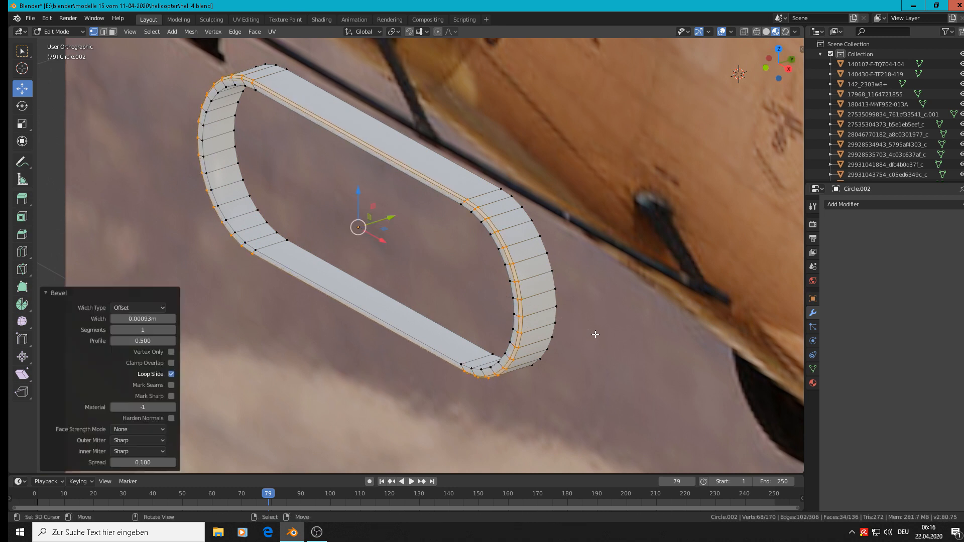
Bevel the inner edge loop of the ring's front rim by about 0.000744 m and leave mesh editing
left_click(507, 341, "alt")
key("ctrl+b")
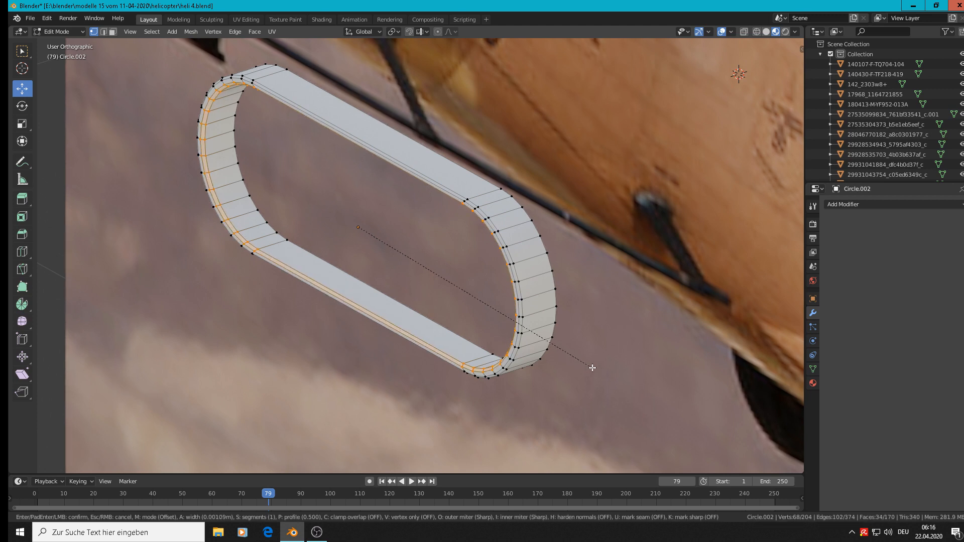
left_click(592, 367)
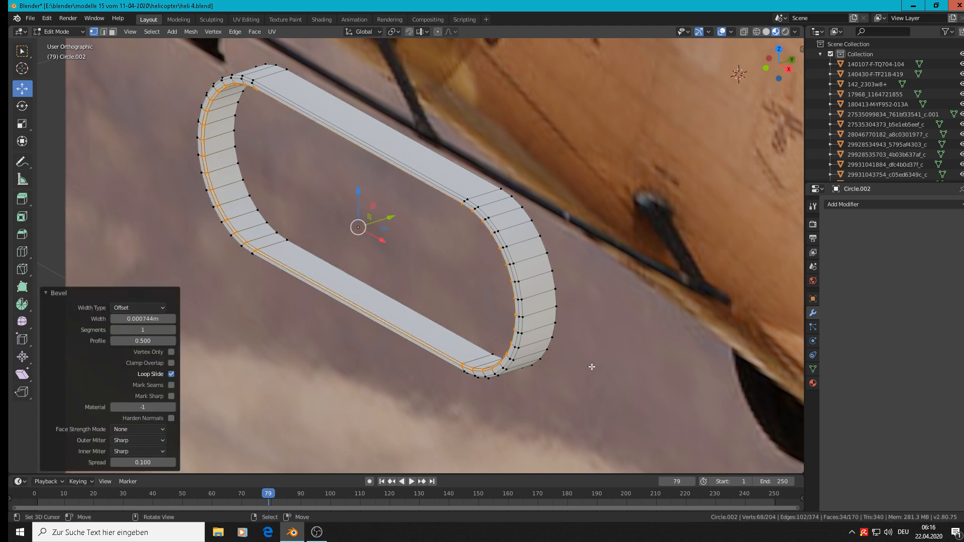
key("Tab")
scroll(561, 319, "down", 3)
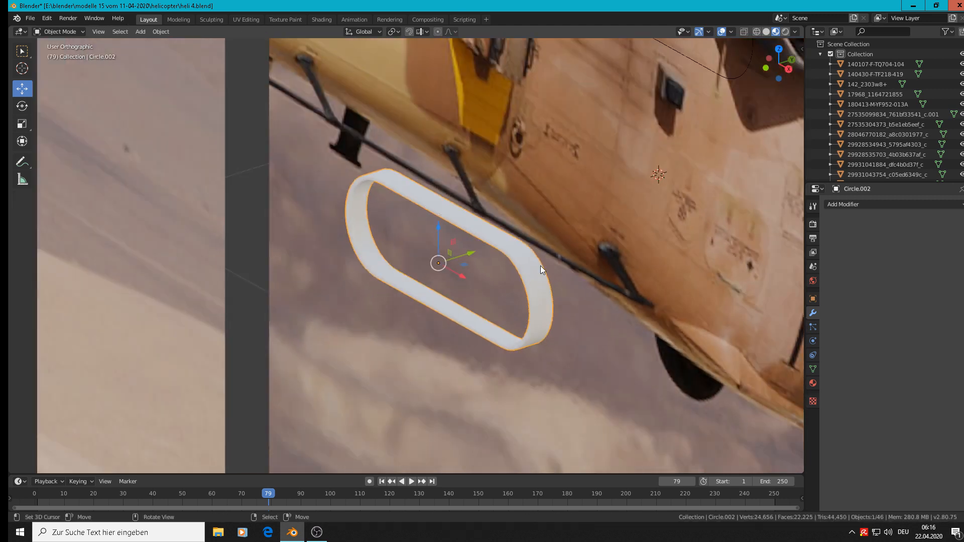
In front view, select the thin oval outline above the ring and open its mesh for editing
scroll(347, 259, "down", 3)
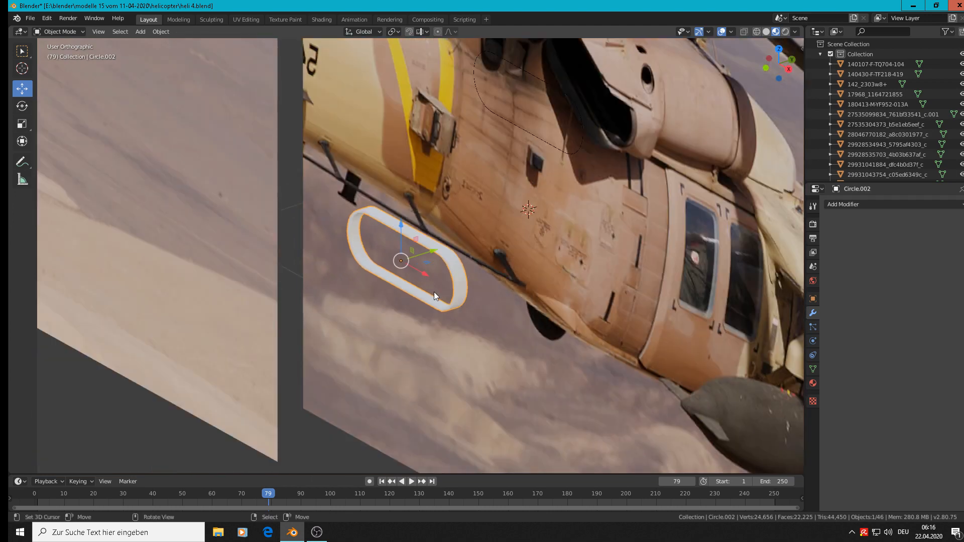
scroll(427, 258, "down", 2)
key("KP_1")
scroll(431, 242, "up", 3)
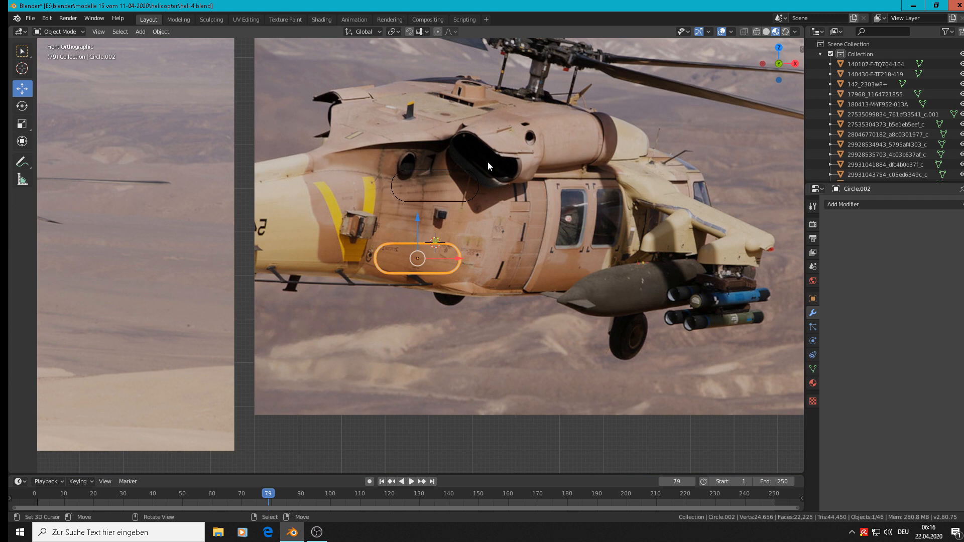
scroll(445, 176, "up", 1)
scroll(448, 176, "down", 1)
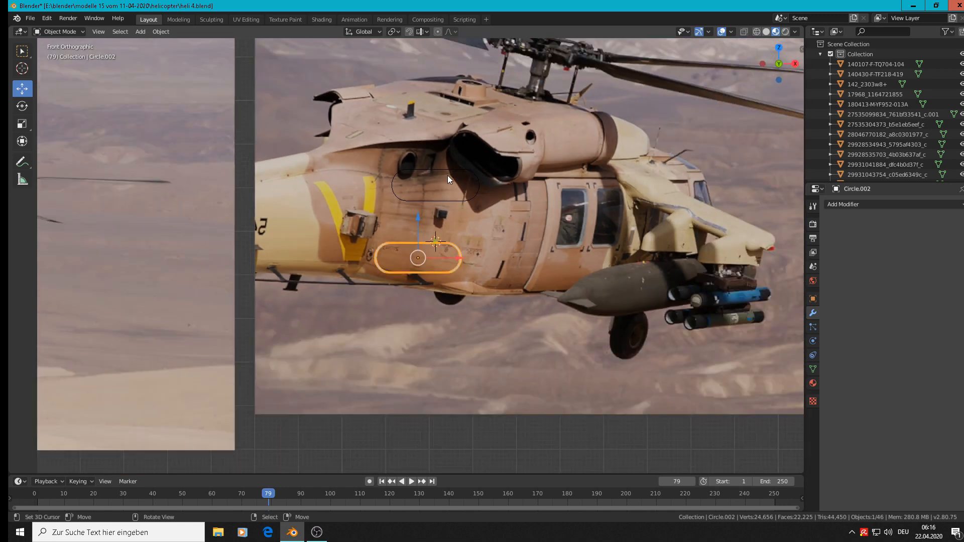
left_click(444, 176)
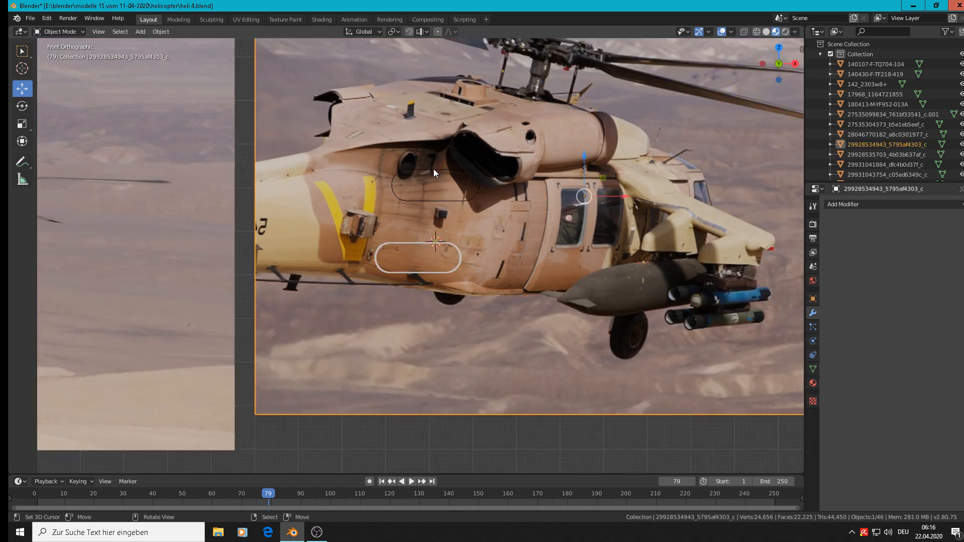
left_click(434, 171)
key("Tab")
scroll(490, 192, "up", 3)
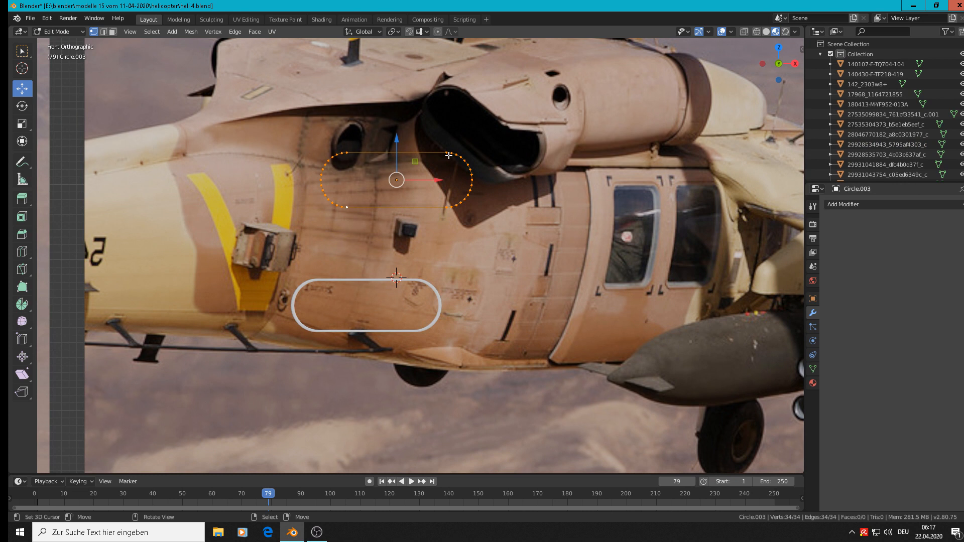
Select the vertices of the oval outline's right rounded end and delete them
key("alt+a")
key("c")
mouse_move(442, 151)
left_mouse_down()
mouse_move(468, 192)
mouse_move(460, 217)
left_mouse_up()
right_click(460, 218)
key("x")
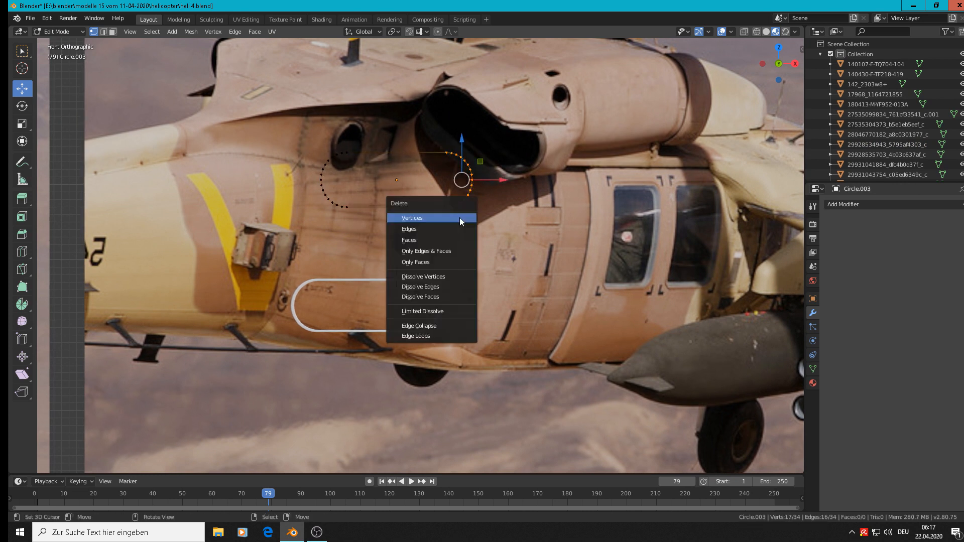
left_click(460, 217)
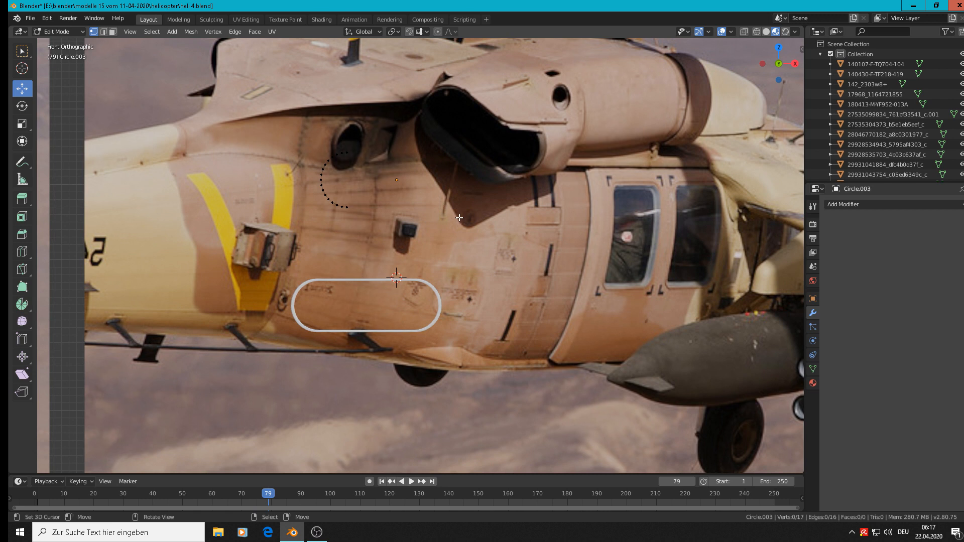
Extrude the upper end vertex of the remaining arc and move it about 0.125 m along X
left_click(345, 150)
key("e")
left_click(363, 163)
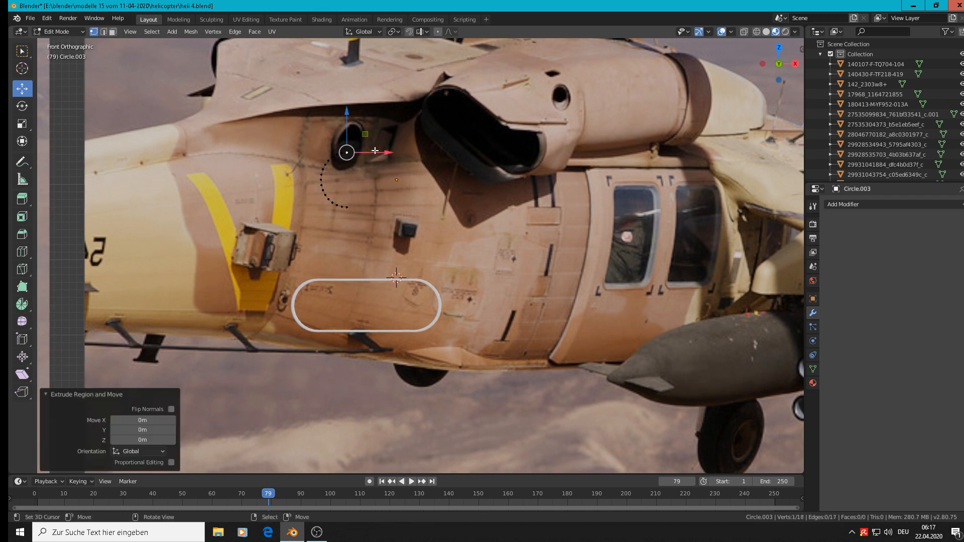
left_click_drag(383, 152, 476, 159)
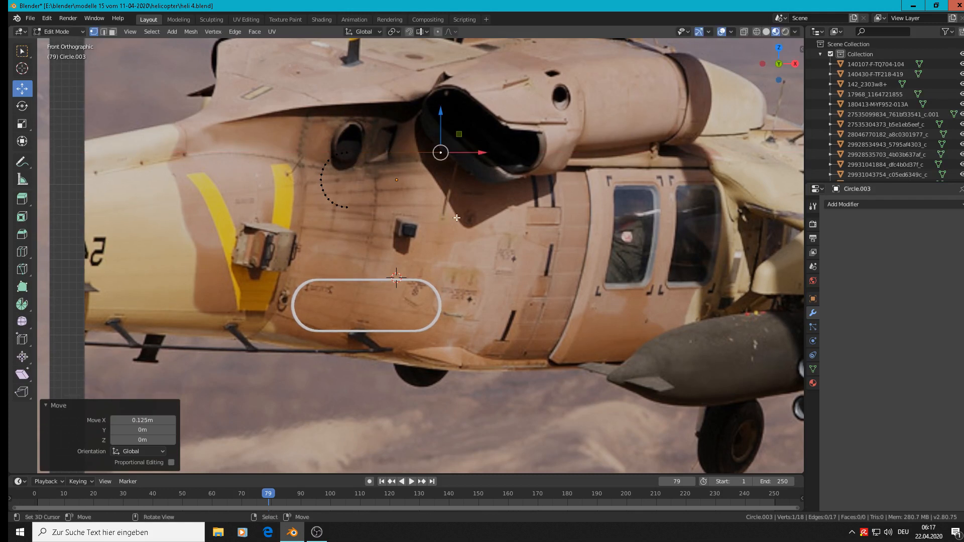
Extrude the arc's lower end vertex about 0.0906 m along X and connect it to the upper end vertex with a slanted edge
left_click(350, 210)
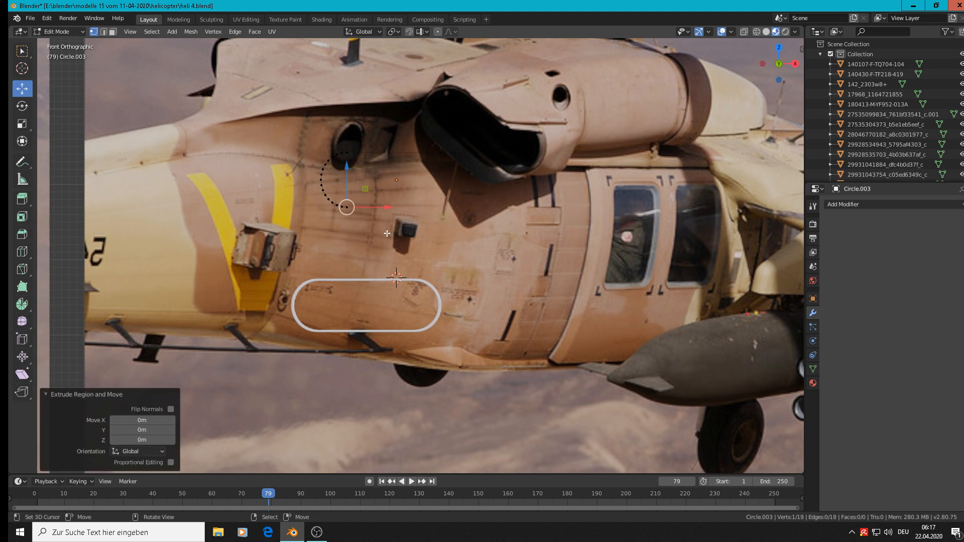
key("e")
left_click(387, 234)
left_click_drag(383, 208, 452, 214)
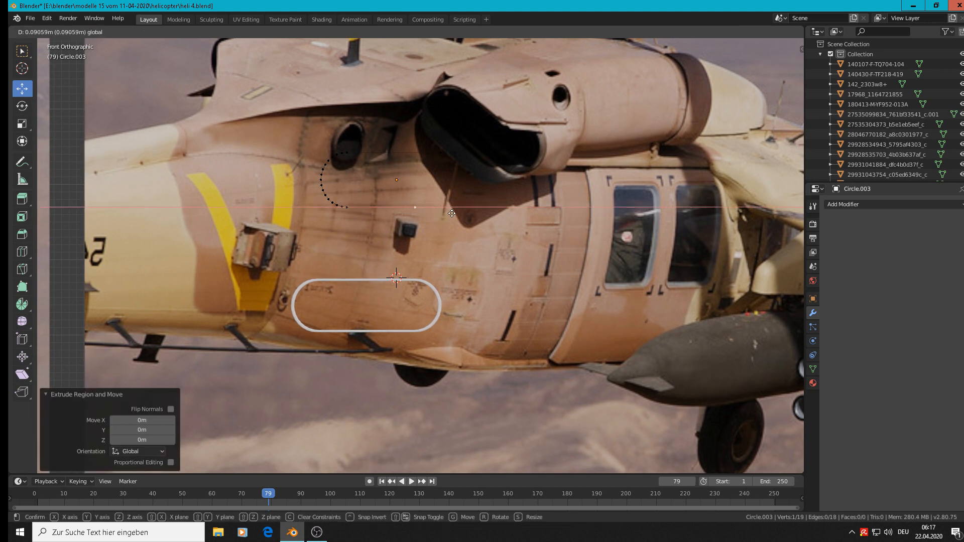
left_click_drag(452, 214, 452, 214)
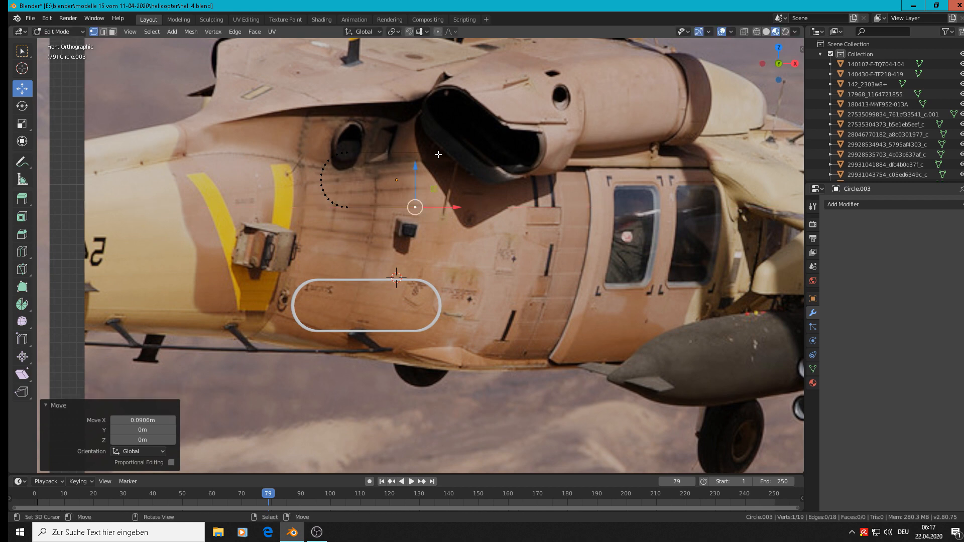
left_click(440, 153, "shift")
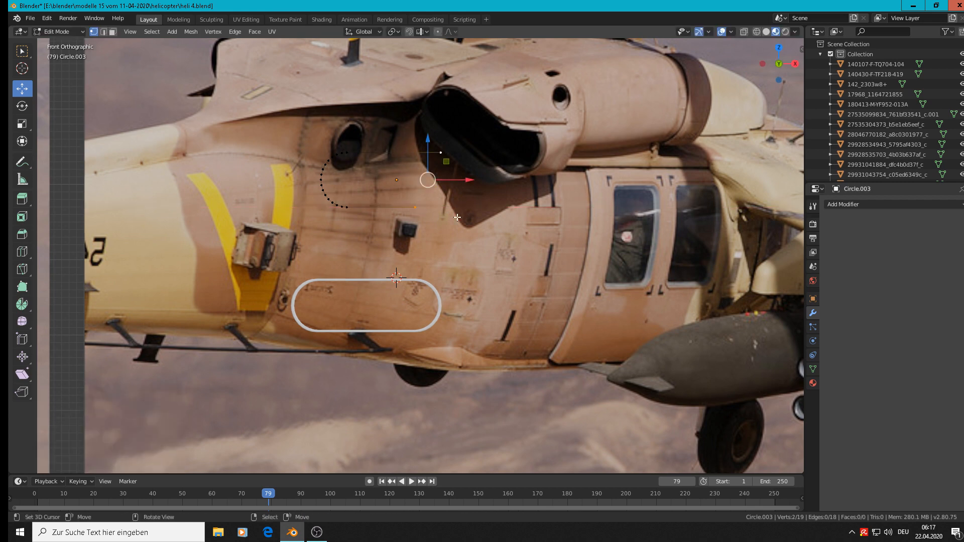
scroll(452, 196, "up", 2)
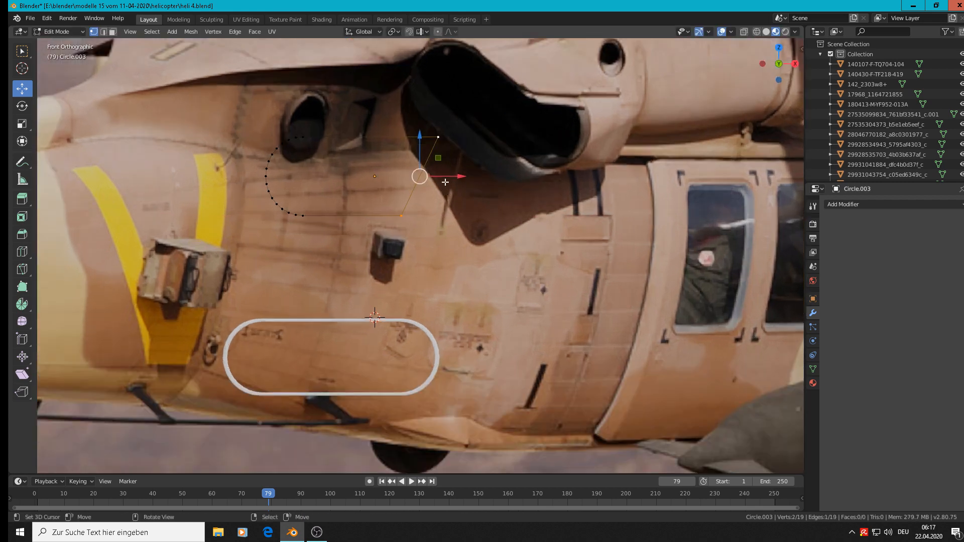
Try to bevel the upper corner vertex of the slanted edge
left_click(438, 137)
key("ctrl+b")
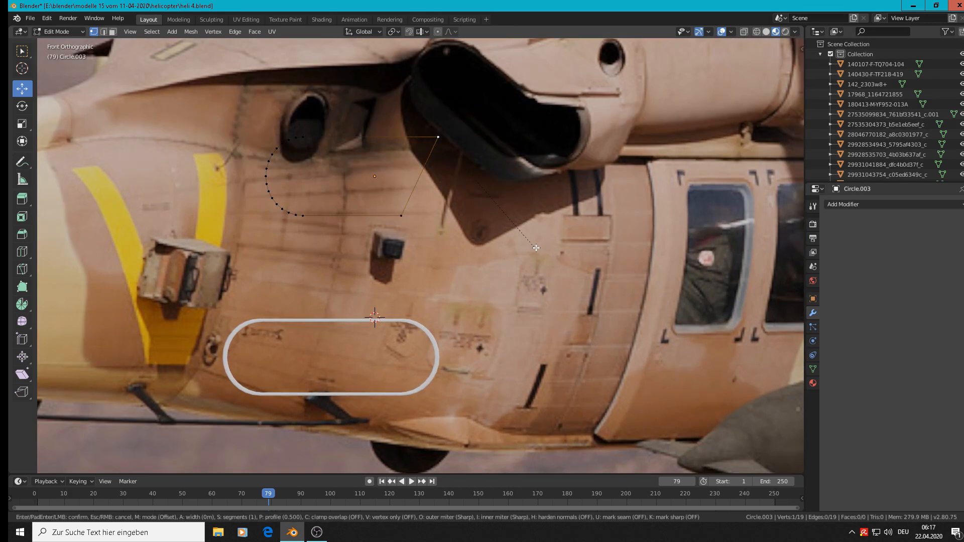
key("Escape")
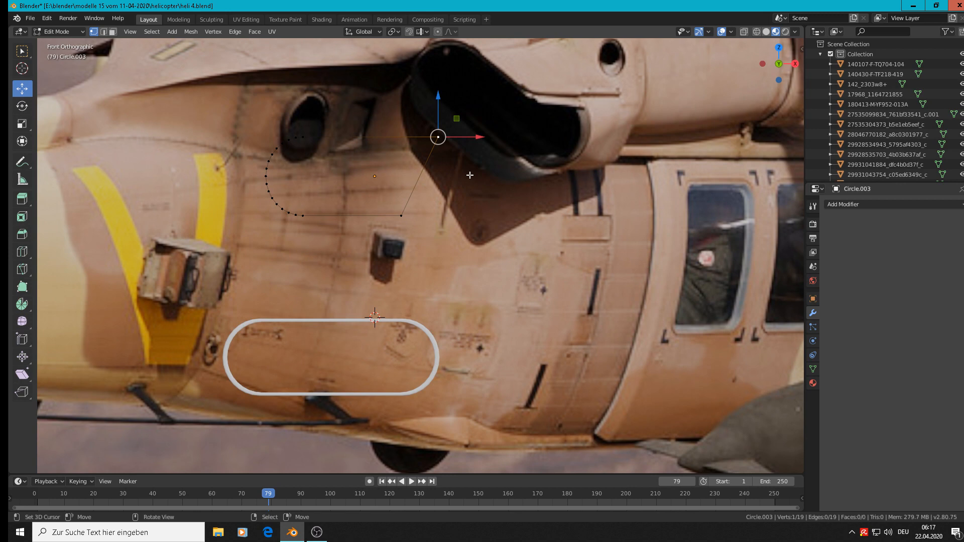
Move the whole slanted outline in the XZ plane to just above and left of the oval ring, and reopen its mesh for editing
scroll(469, 174, "down", 3)
middle_click_drag(470, 175, 392, 204)
key("Tab")
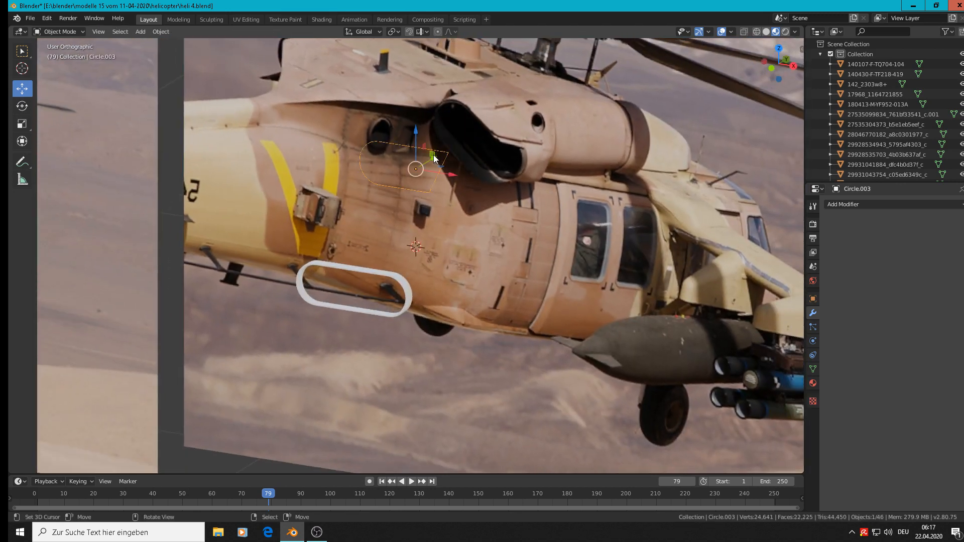
key("g")
key("shift+y")
left_click(315, 224)
key("Tab")
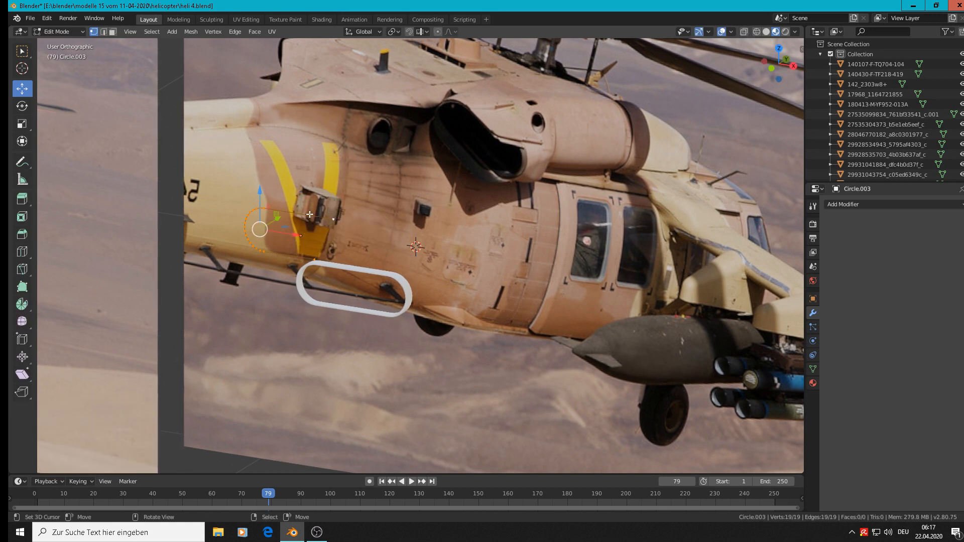
Move the slanted outline object about -0.0887 m along X and -0.0627 m along Z
left_click_drag(277, 218, 285, 218)
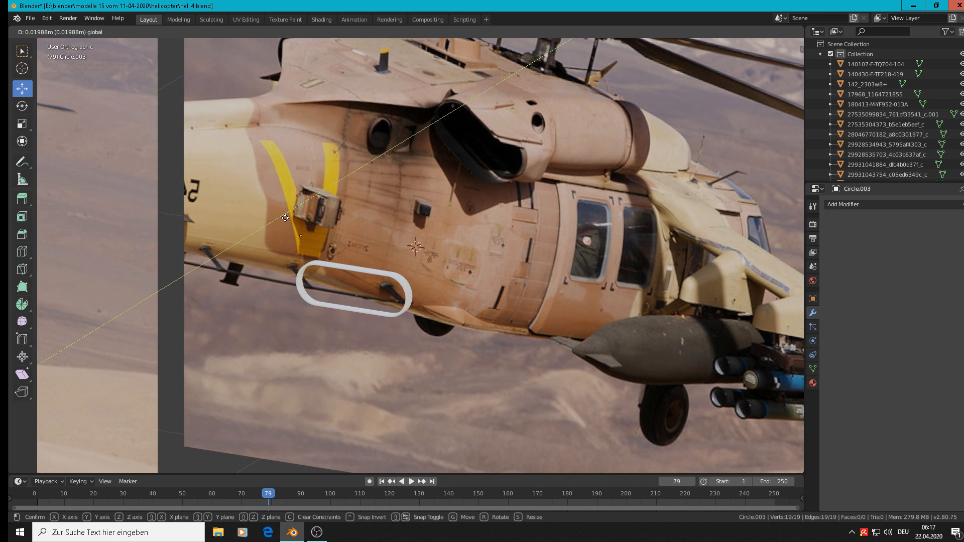
left_click_drag(285, 218, 278, 217)
key("Tab")
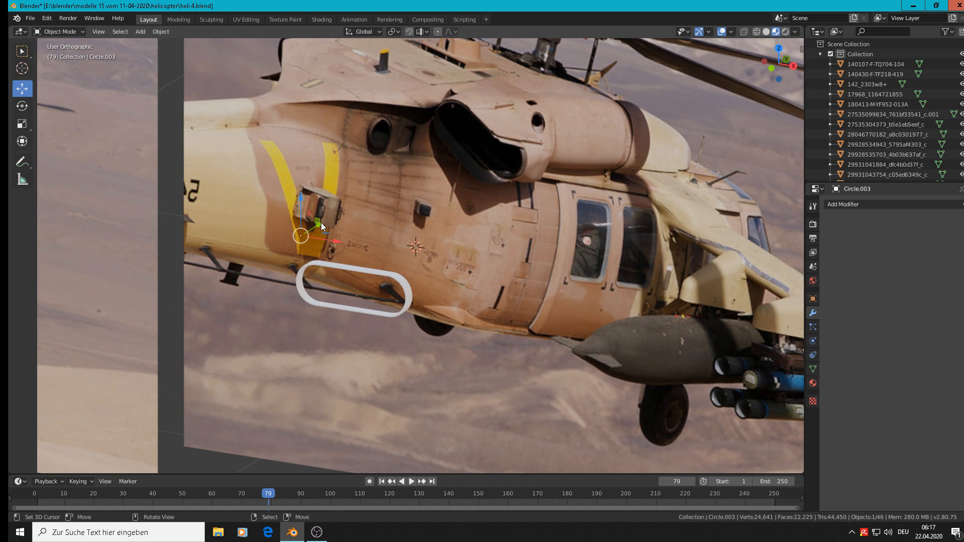
key("g")
left_click_drag(268, 253, 265, 255)
scroll(271, 249, "down", 2)
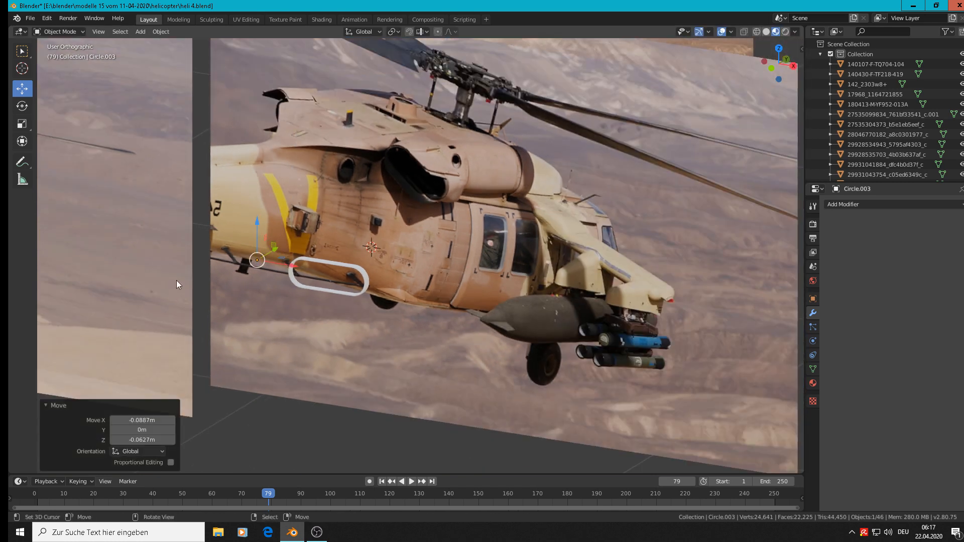
Move the slanted outline about -0.139 m along Y so it sits in front of the helicopter photo
middle_click_drag(292, 290, 280, 254)
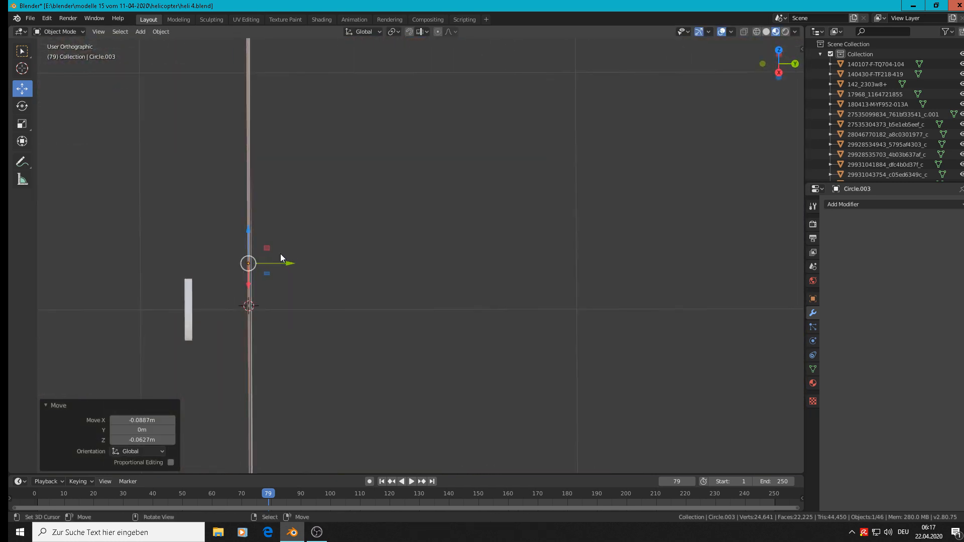
key("g")
key("y")
left_click(225, 268)
key("KP_1")
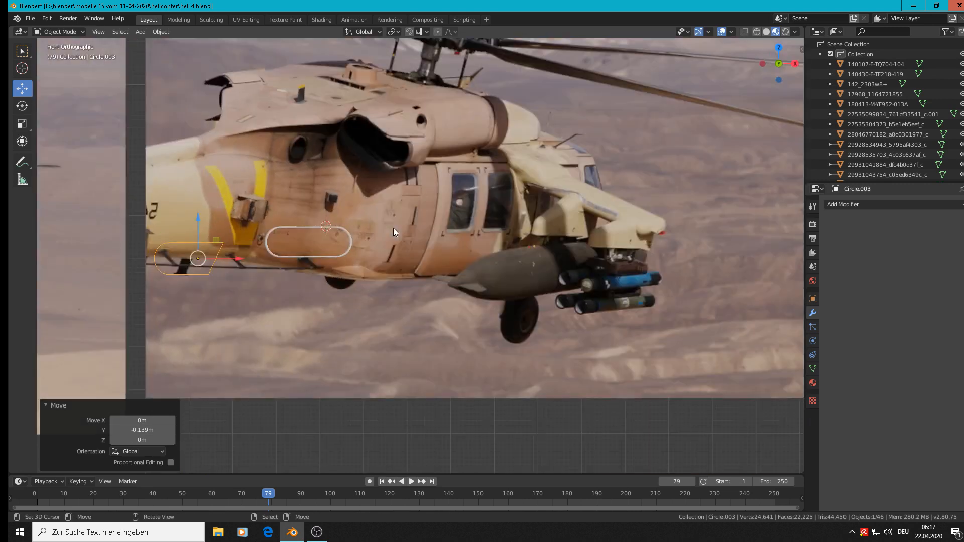
Extrude the whole slanted outline in its mesh and move the new loop about 0.0229 m along Y
middle_click_drag(243, 134, 202, 246)
key("Tab")
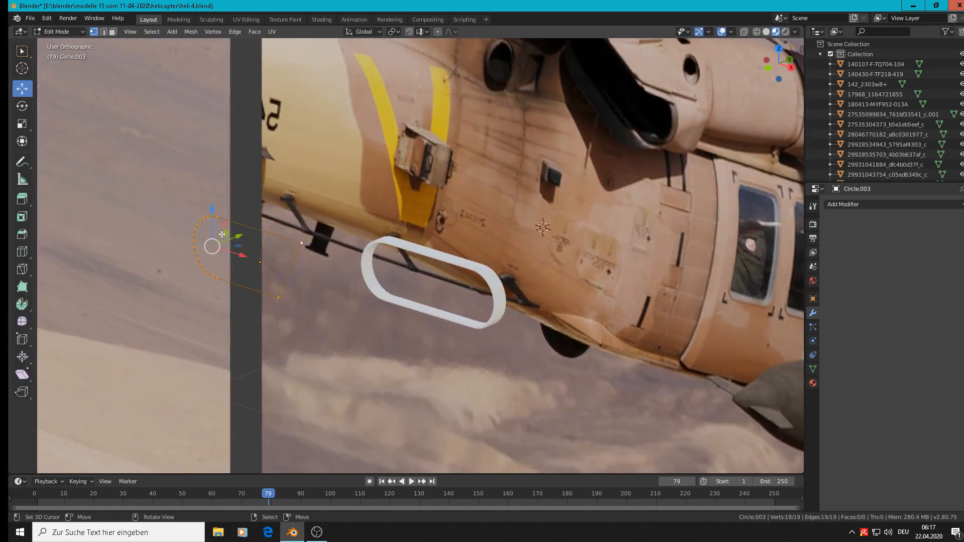
key("e")
right_click(236, 233)
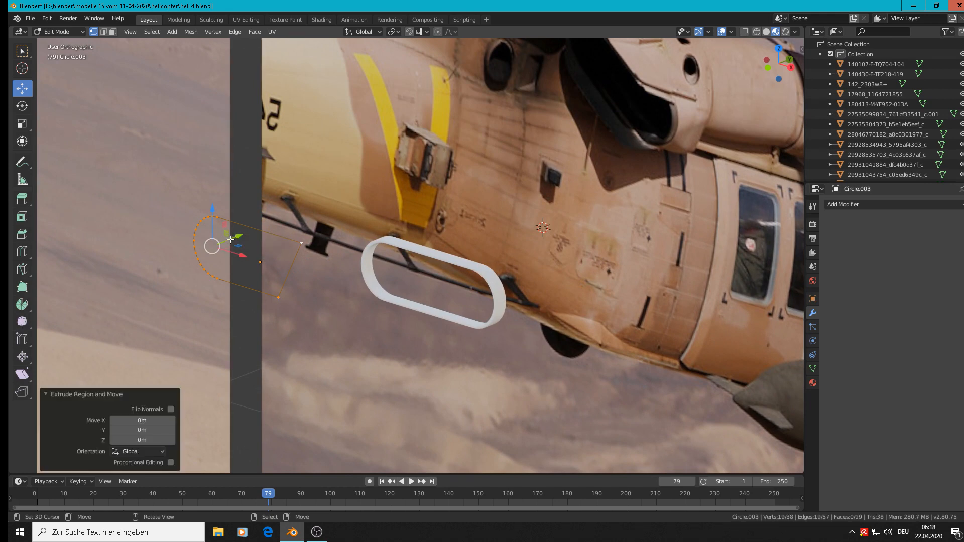
left_click_drag(234, 238, 248, 233)
scroll(247, 233, "up", 3)
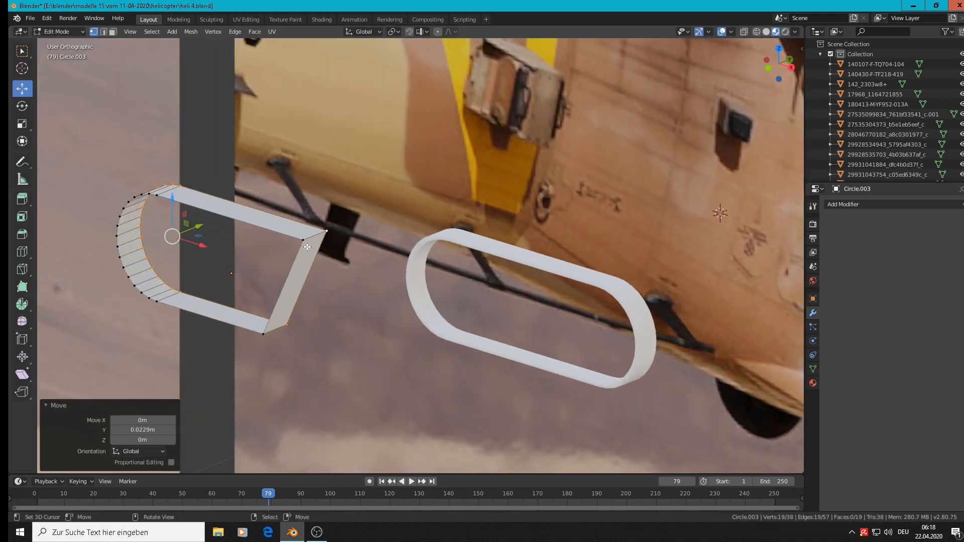
Deepen the slant-ended shell by moving its rear loop about 0.0539 m further along Y
left_click(326, 231)
scroll(332, 235, "down", 5)
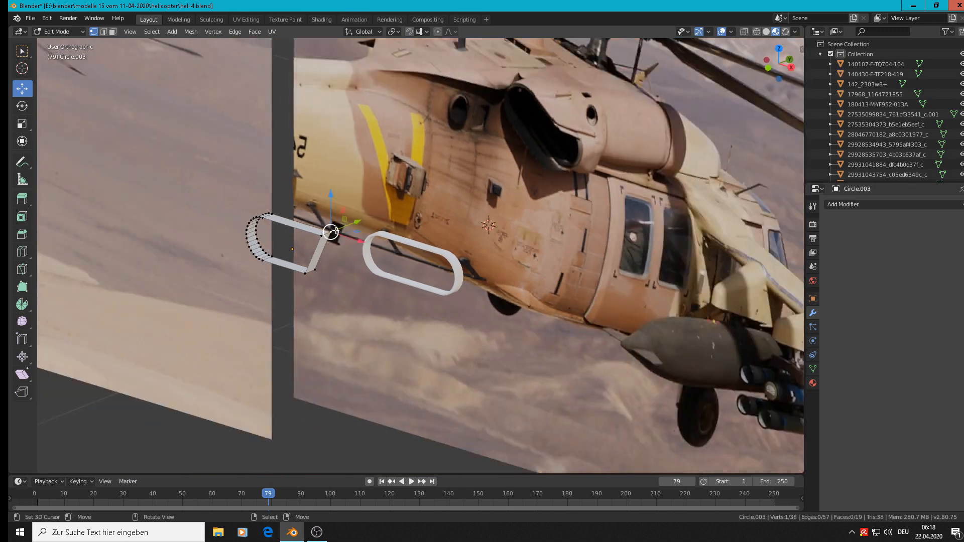
left_click(314, 223, "alt")
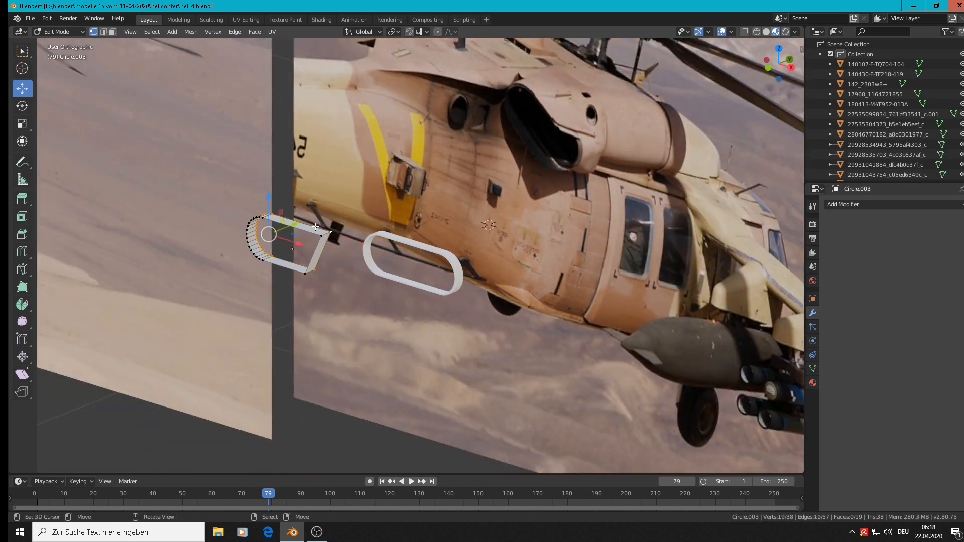
key("e")
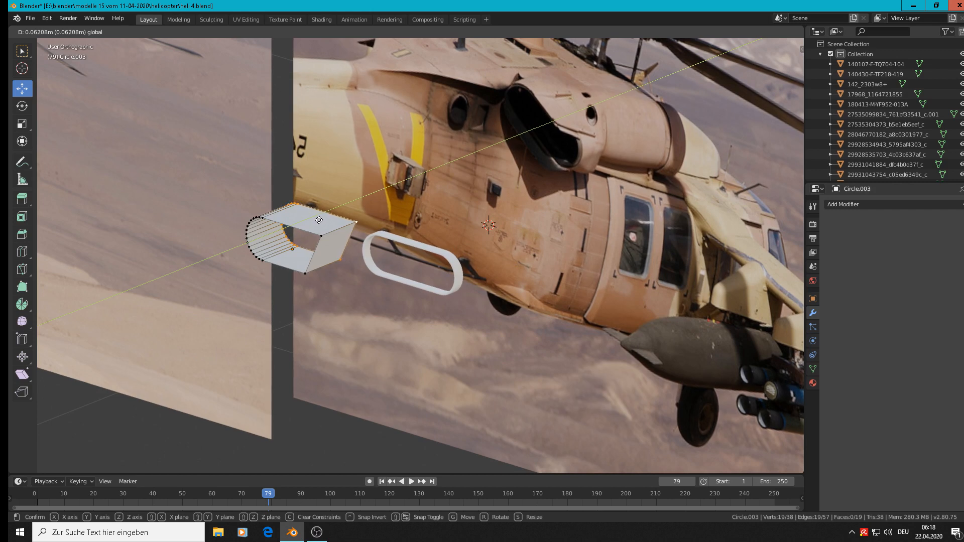
left_click(321, 221)
scroll(327, 226, "up", 4)
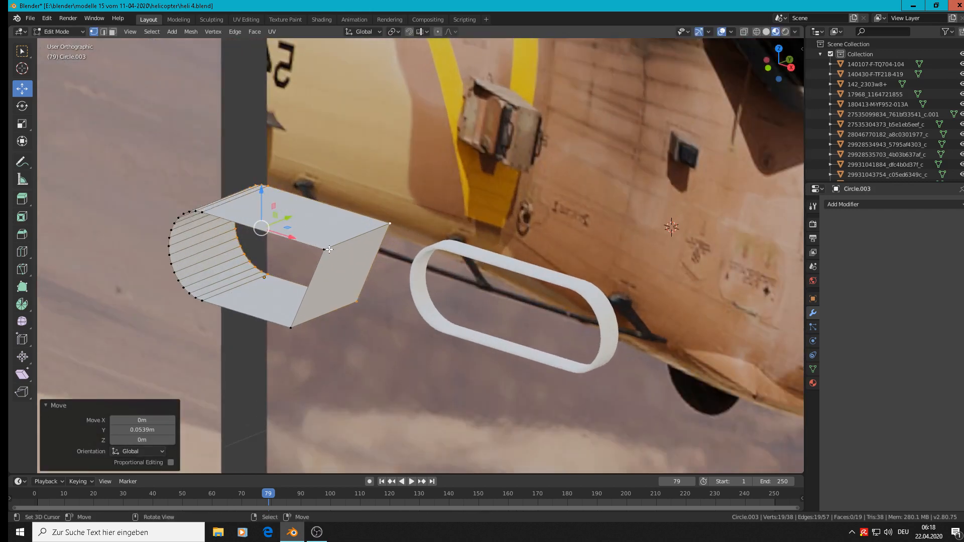
Try to bevel the upper corner edge of the shell's slanted end with 4 segments
left_click(329, 250)
left_click(389, 223, "shift")
middle_click_drag(390, 223, 469, 219)
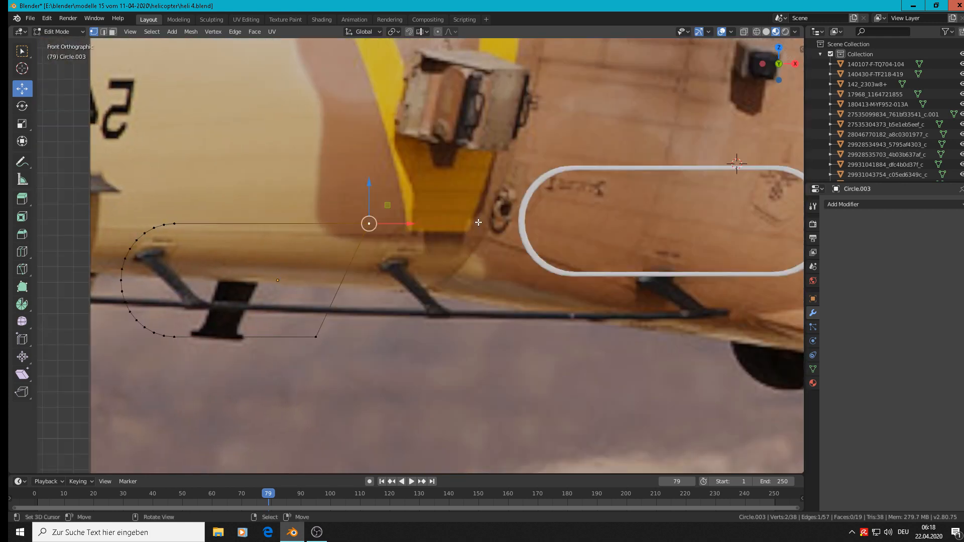
scroll(454, 238, "down", 4)
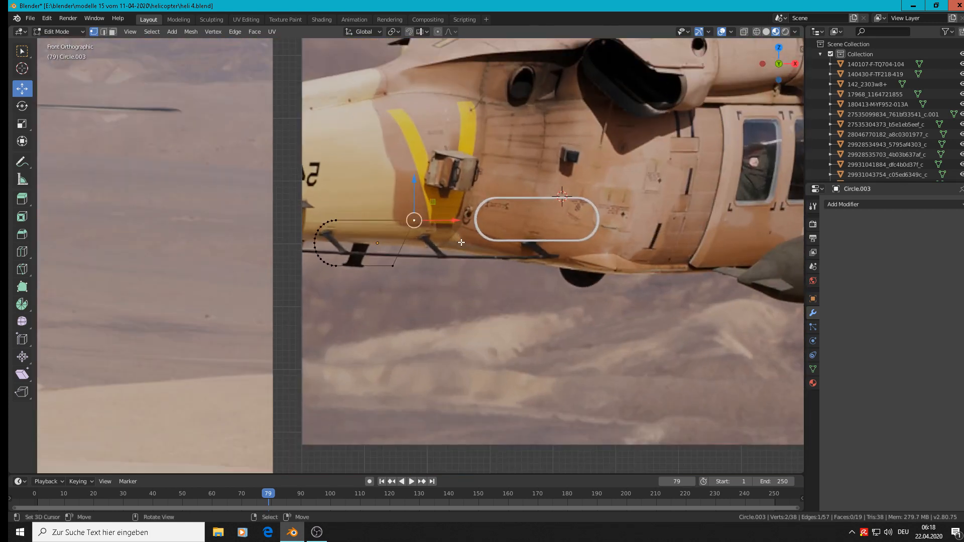
key("ctrl")
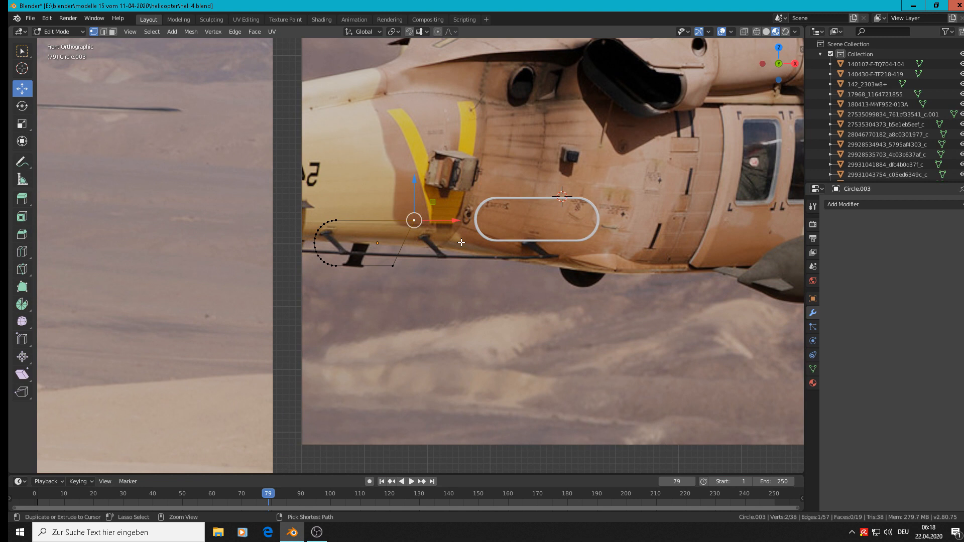
key("ctrl+b")
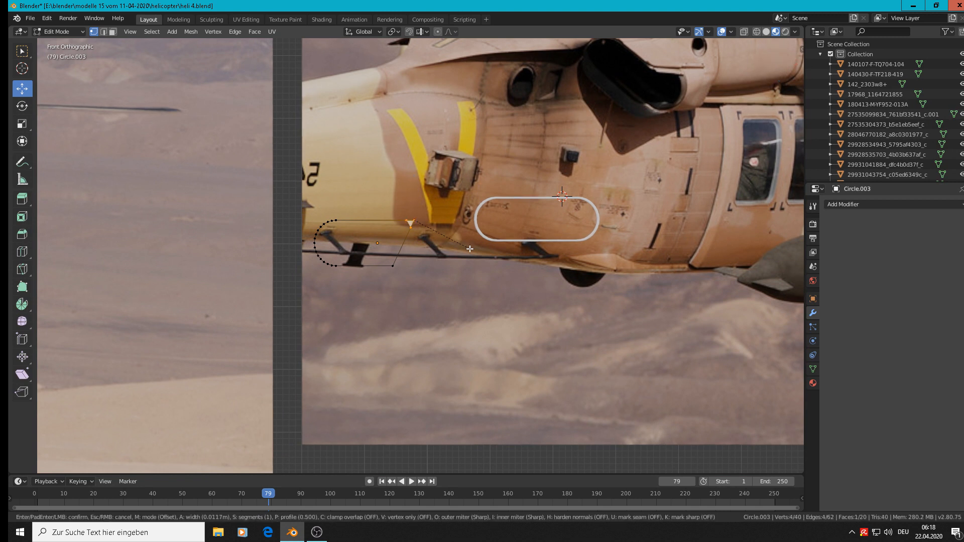
scroll(476, 247, "up", 1)
scroll(476, 246, "up", 3)
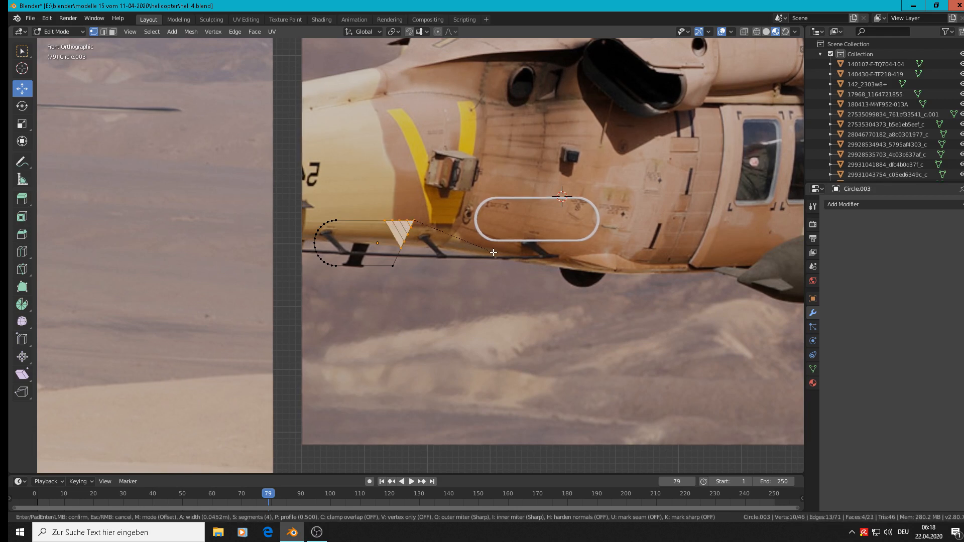
left_click(498, 238)
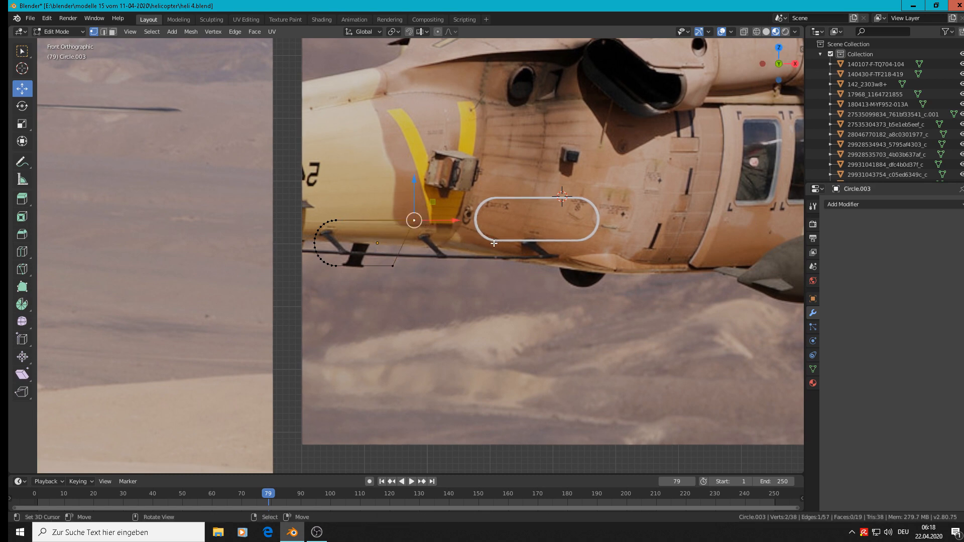
Apply the rotation and scale of the slant-ended shell and return to editing its mesh
middle_click_drag(455, 241, 407, 264)
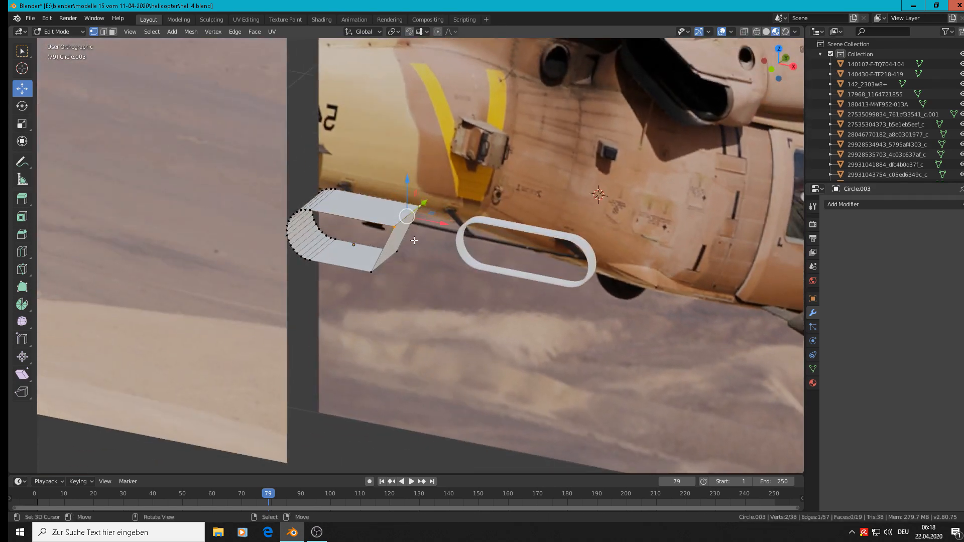
scroll(412, 226, "up", 3)
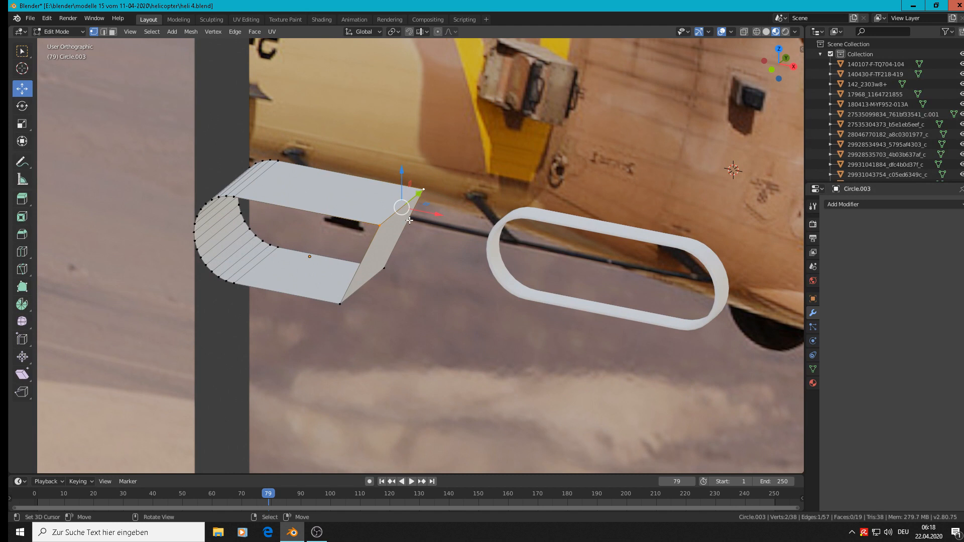
key("g")
right_click(409, 215)
key("Tab")
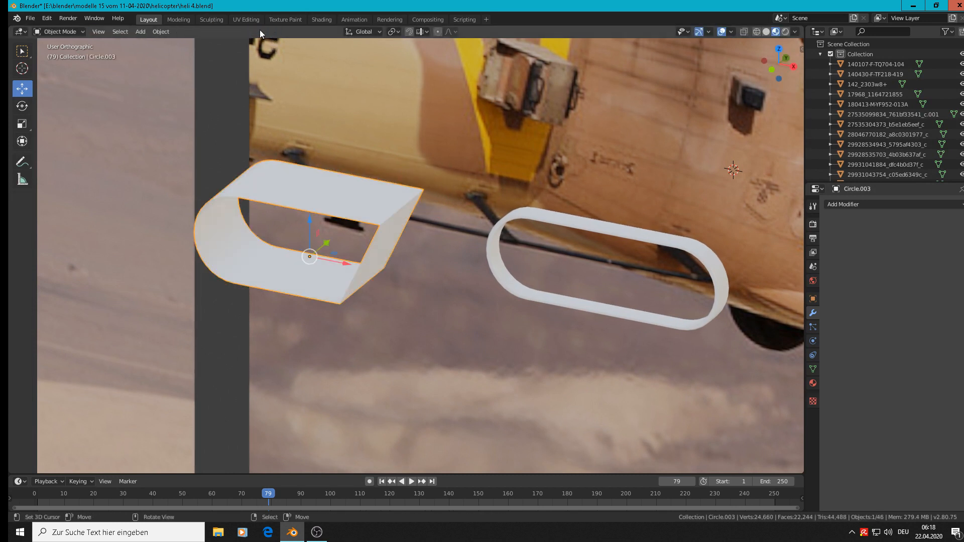
left_click(158, 31)
mouse_move(195, 84)
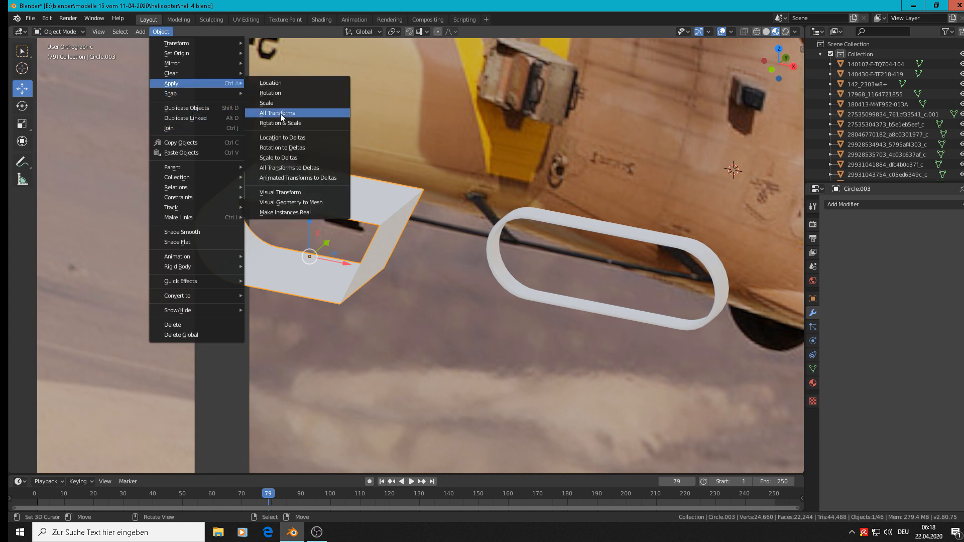
left_click(302, 123)
key("Tab")
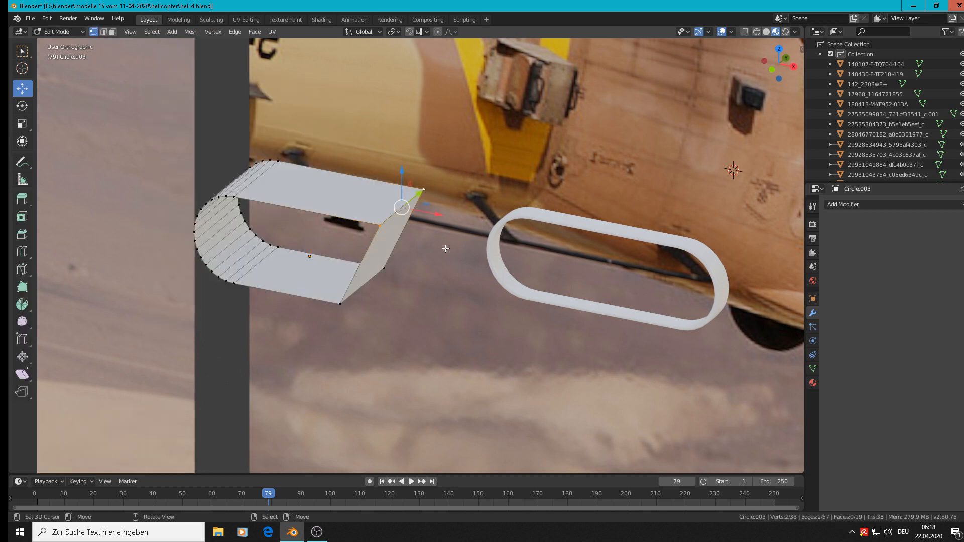
Try the bevel on the upper corner edge again and test-move the corner's individual vertices
key("ctrl+b")
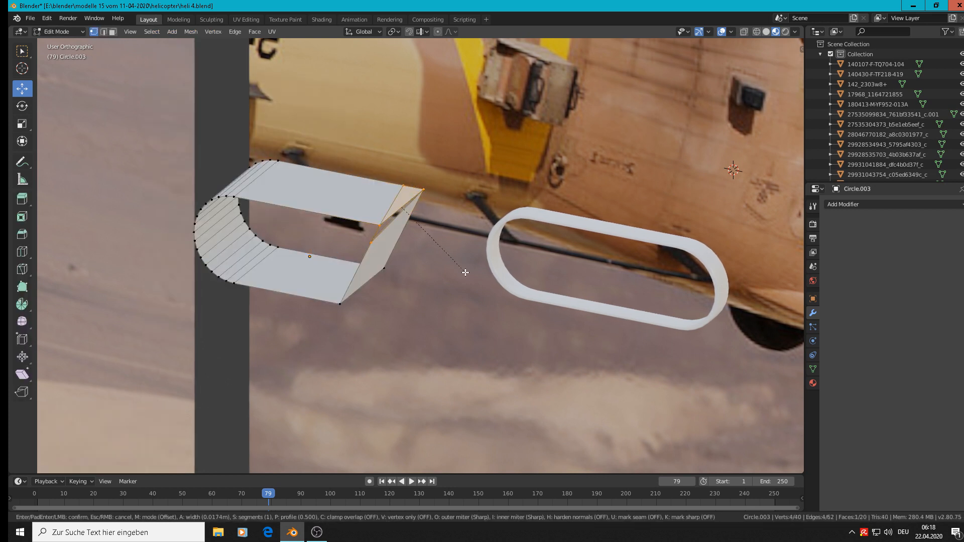
key("Escape")
left_click(380, 227)
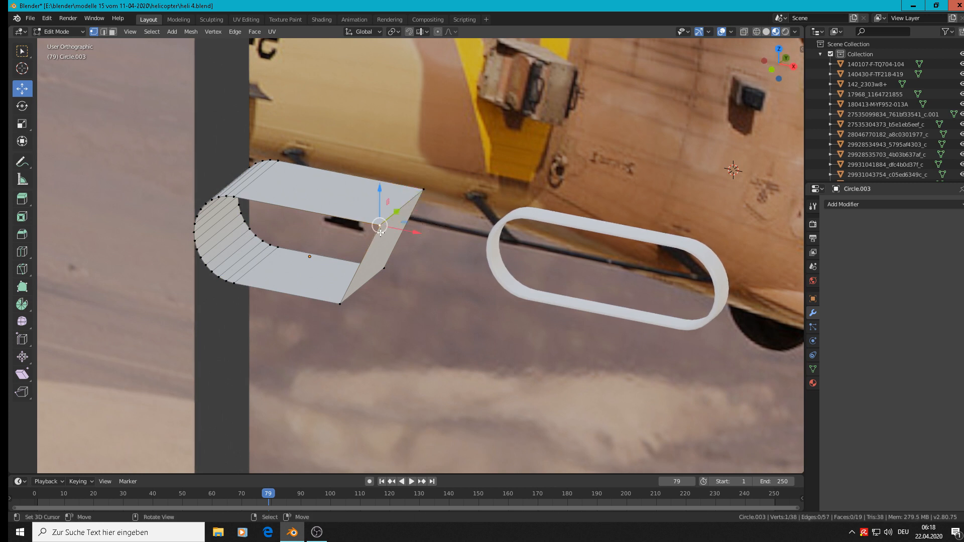
key("g")
right_click(407, 268)
right_click(428, 189)
key("g")
right_click(449, 212)
Try to bevel the lower corner edge of the shell's slanted end
middle_click_drag(383, 242, 310, 134)
left_click(369, 285, "shift")
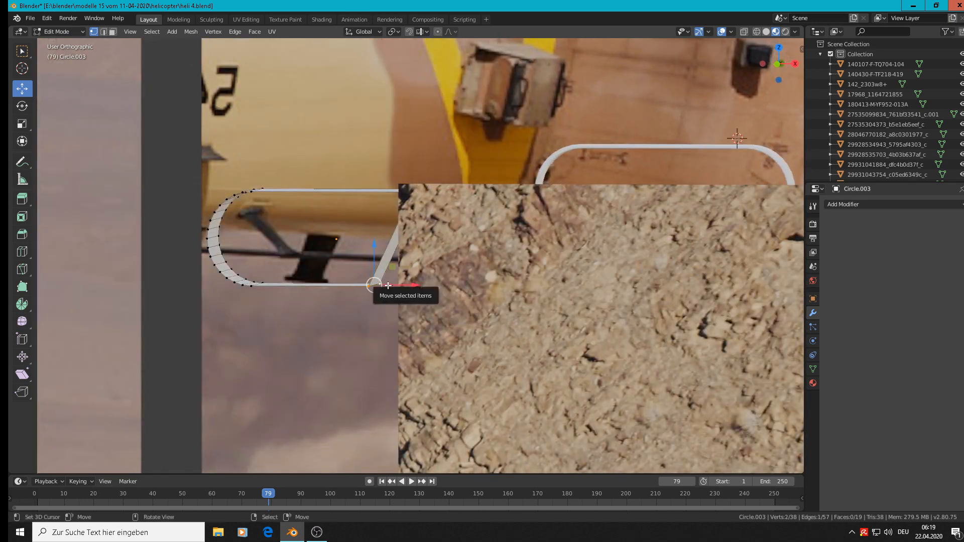
middle_click_drag(383, 279, 375, 282)
key("ctrl+b")
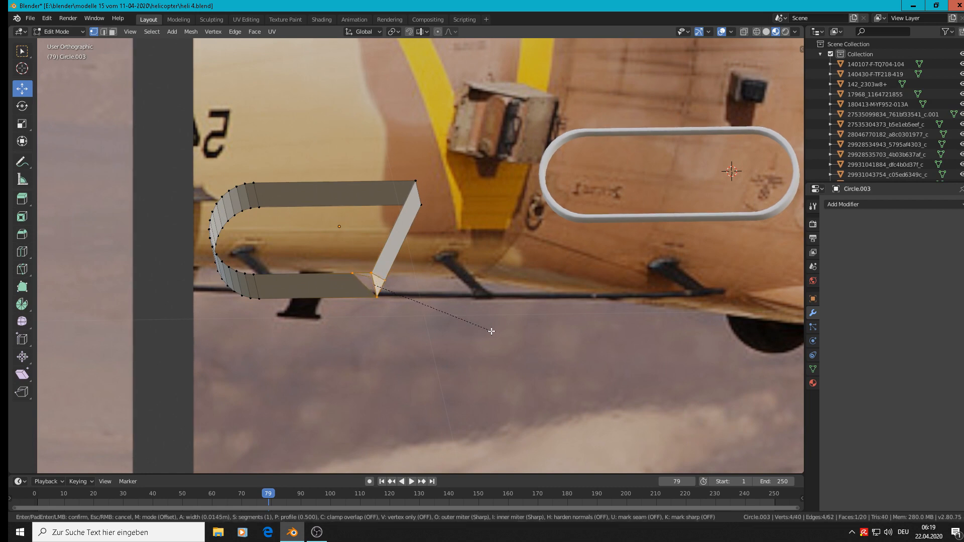
key("Escape")
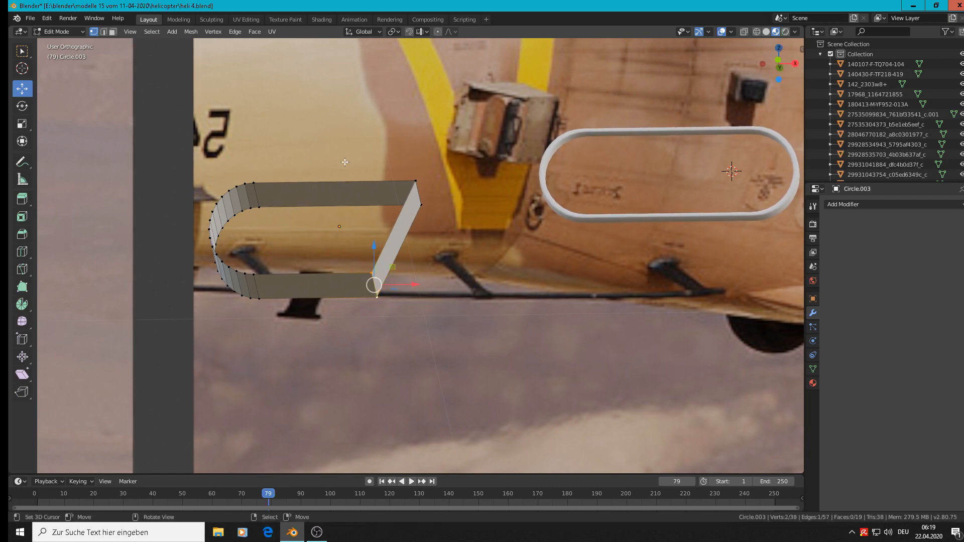
Apply rotation and scale to the slant-ended shell once more in Object Mode
middle_click_drag(345, 162, 326, 253)
scroll(324, 253, "down", 1)
key("Tab")
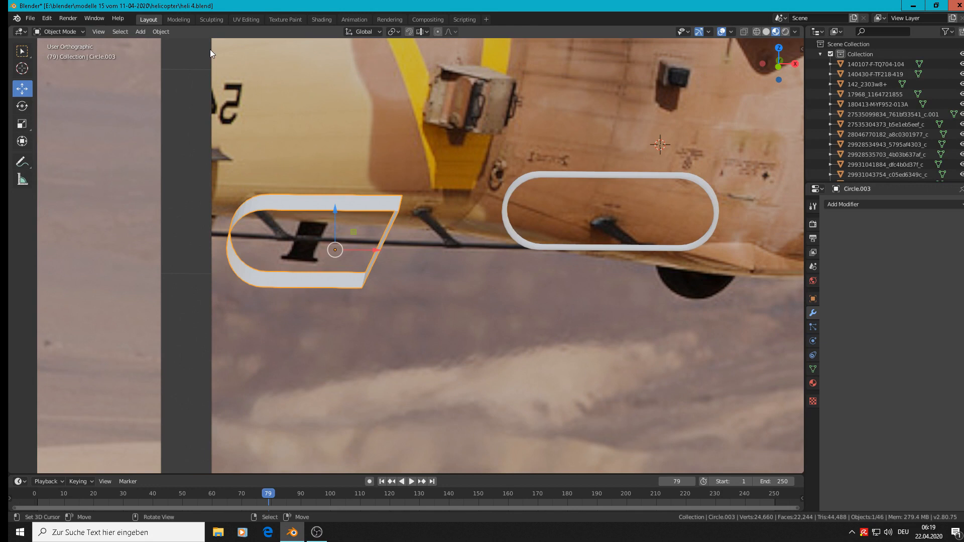
left_click(169, 33)
mouse_move(210, 86)
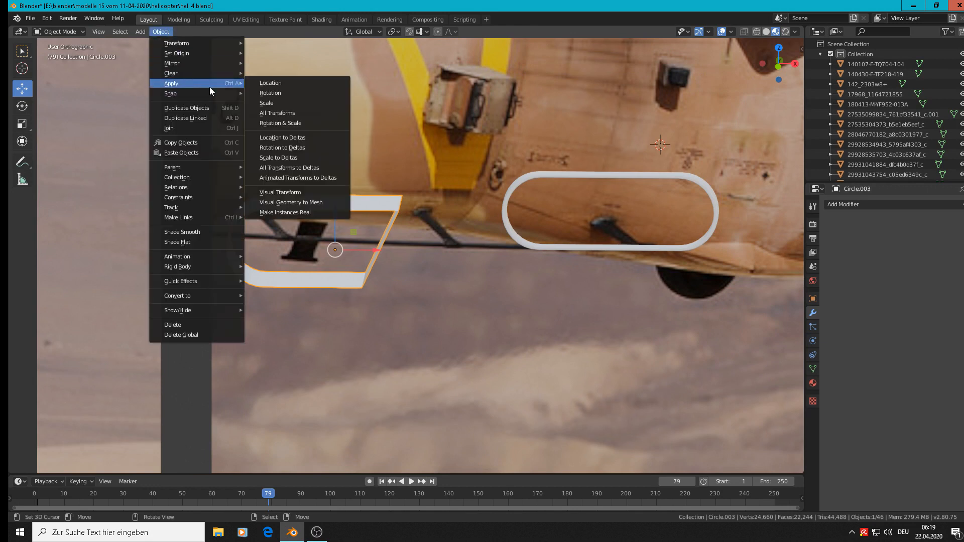
left_click(308, 124)
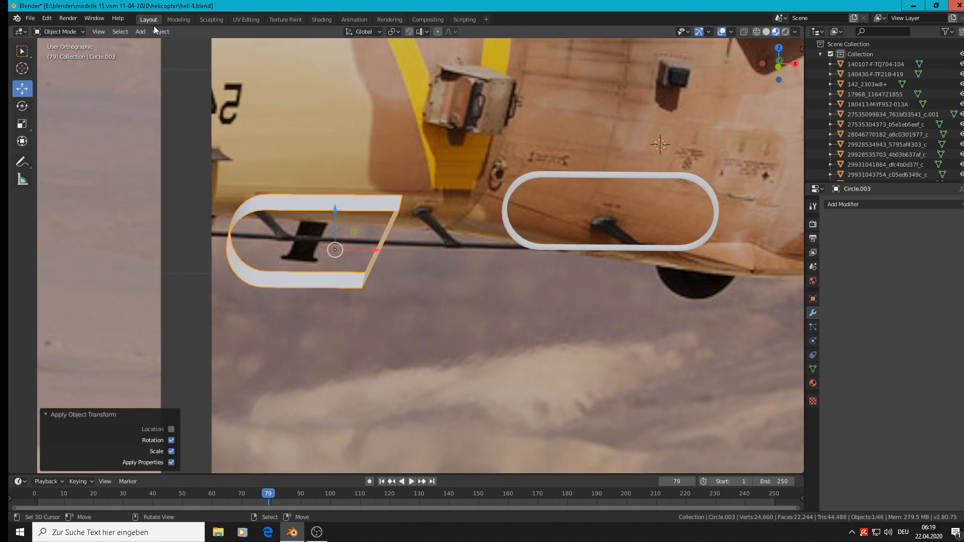
Recalculate the normals of the shell's whole mesh to the outside and select the upper corner edge of the slanted end
key("Tab")
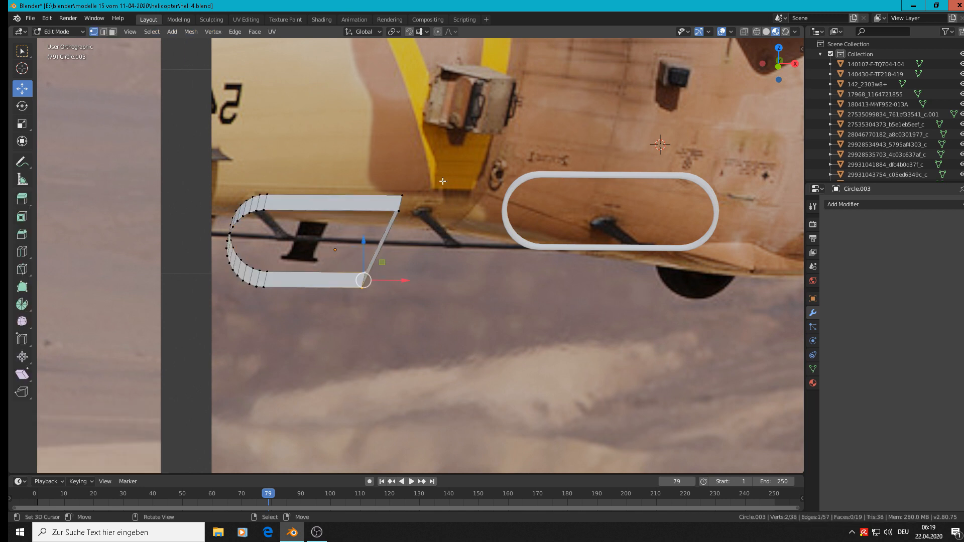
key("a")
left_click(191, 31)
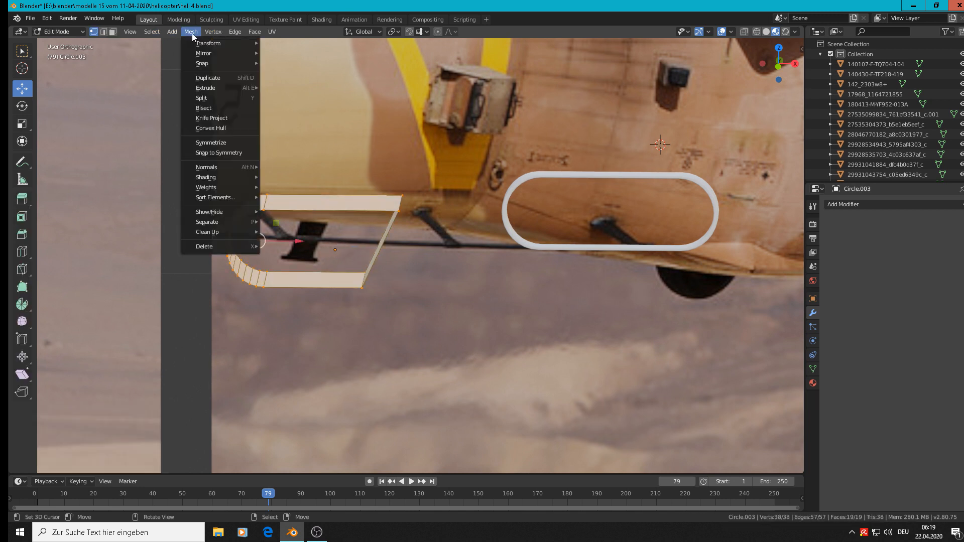
mouse_move(225, 167)
left_click(330, 179)
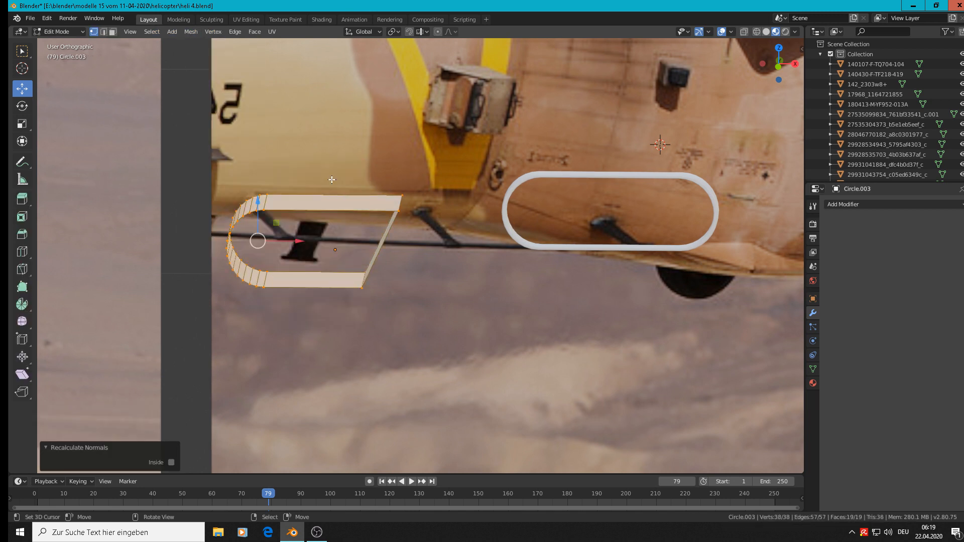
left_click(401, 206)
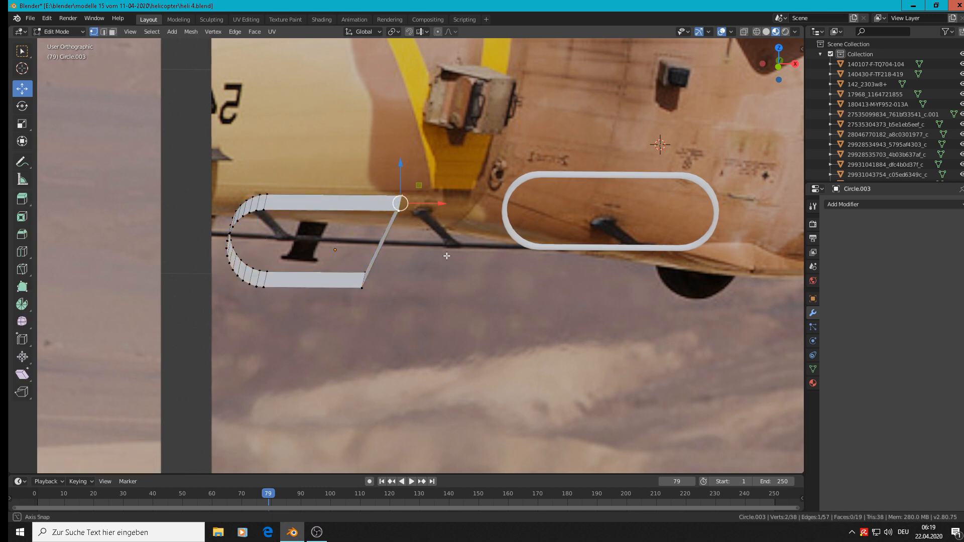
Try a three-segment bevel of about 0.0113 m on the upper corner edge of the shell's slanted end
middle_click_drag(445, 254, 448, 245)
key("ctrl+b")
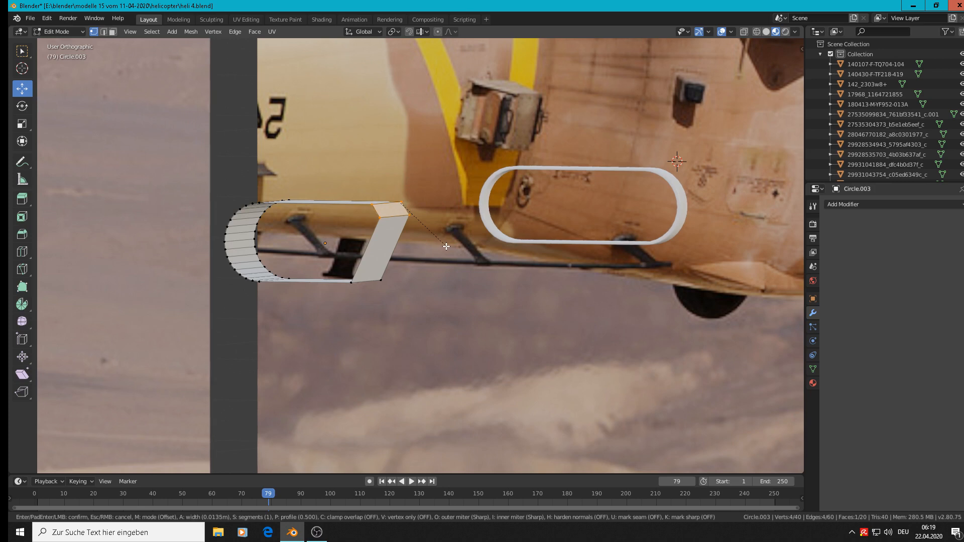
scroll(447, 244, "up", 1)
scroll(446, 243, "up", 1)
left_click(447, 243)
middle_click_drag(402, 306, 436, 298)
scroll(436, 290, "down", 3)
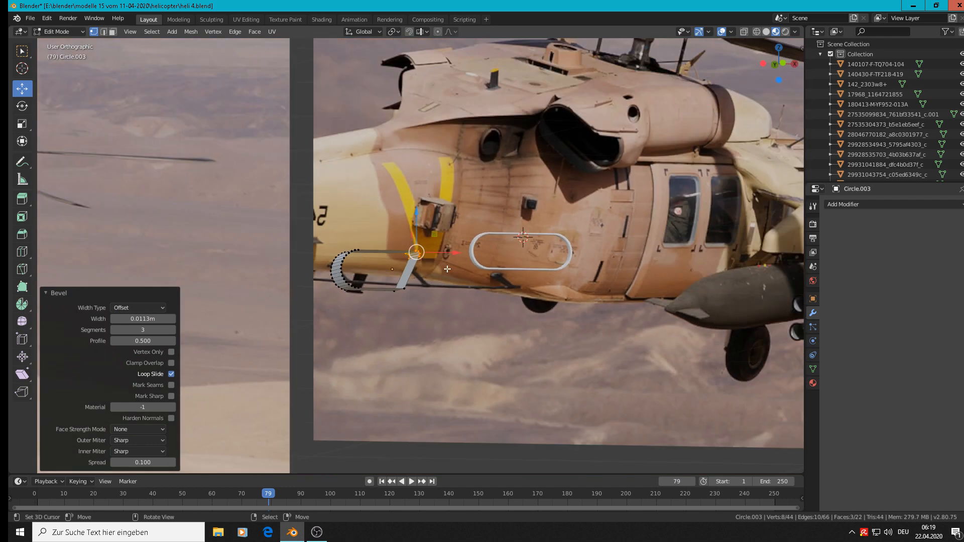
scroll(447, 269, "up", 1)
middle_click_drag(439, 270, 419, 274)
middle_click(424, 276)
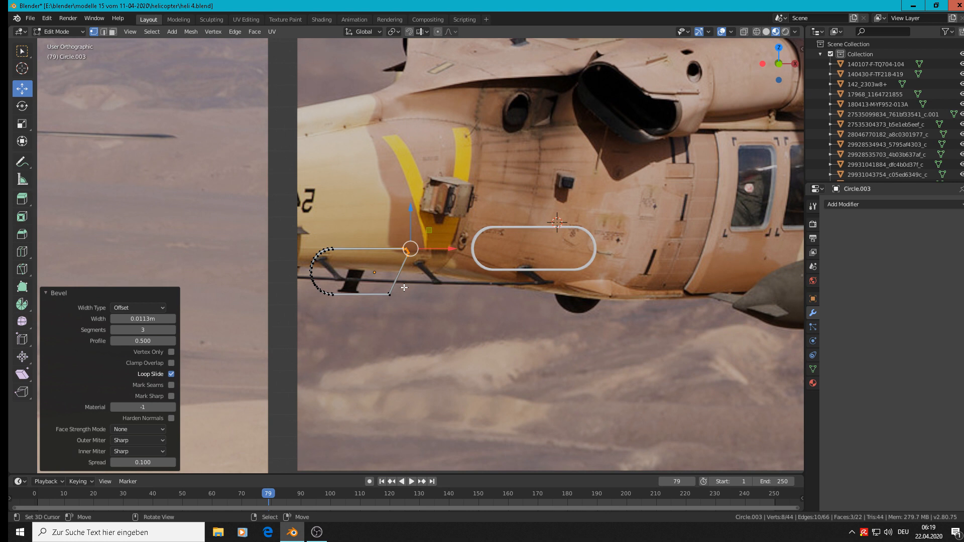
middle_click_drag(415, 266, 390, 324)
key("ctrl")
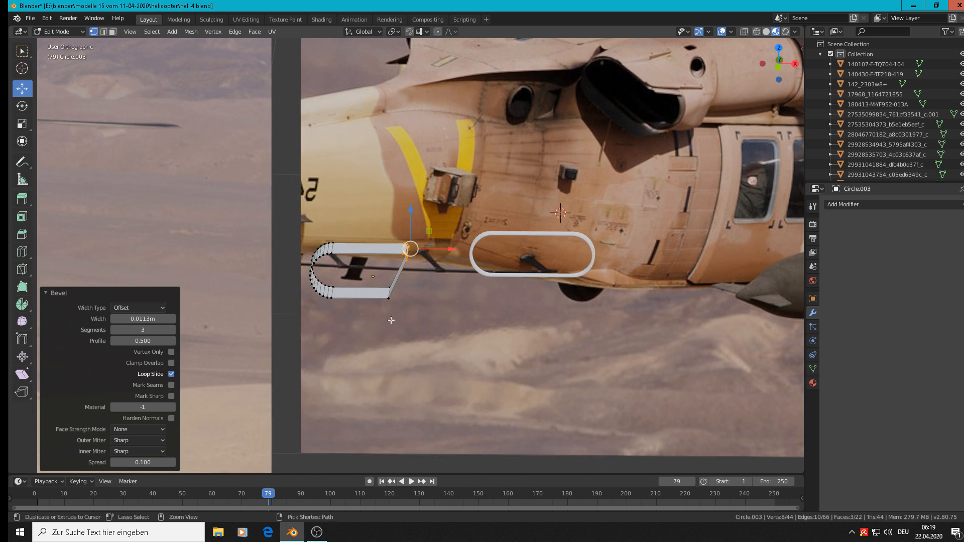
key("ctrl+z")
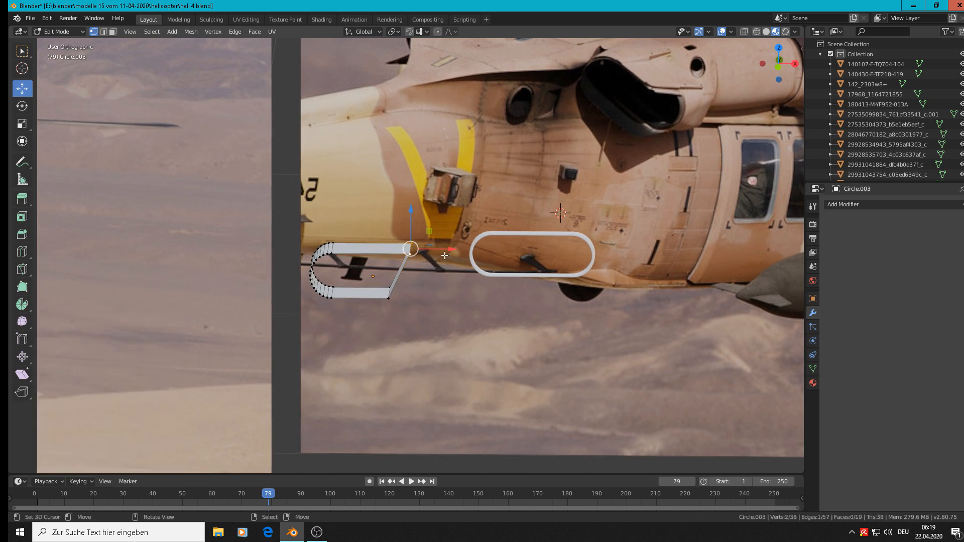
Test-move one upper and one lower corner vertex of the slanted end along X and bring them back
left_click(397, 284)
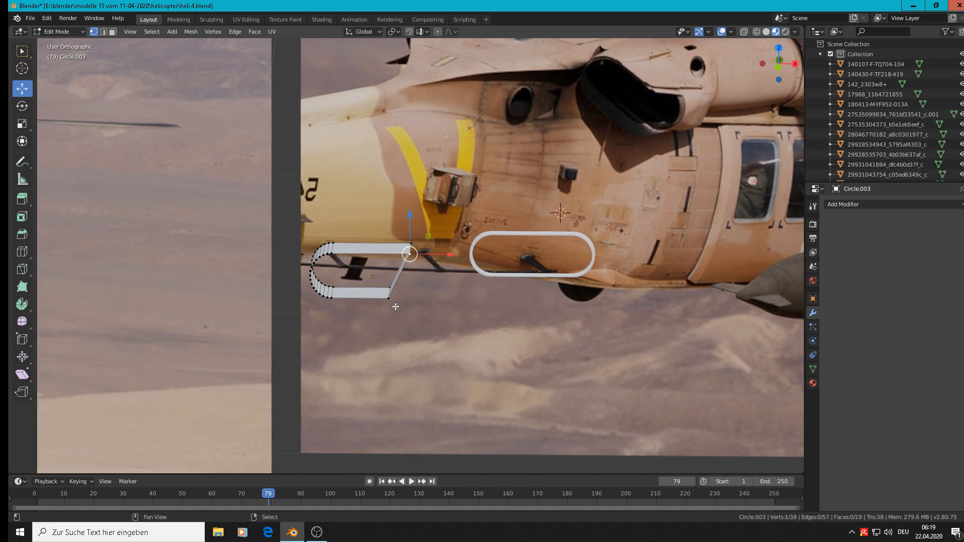
left_click_drag(441, 276, 429, 275)
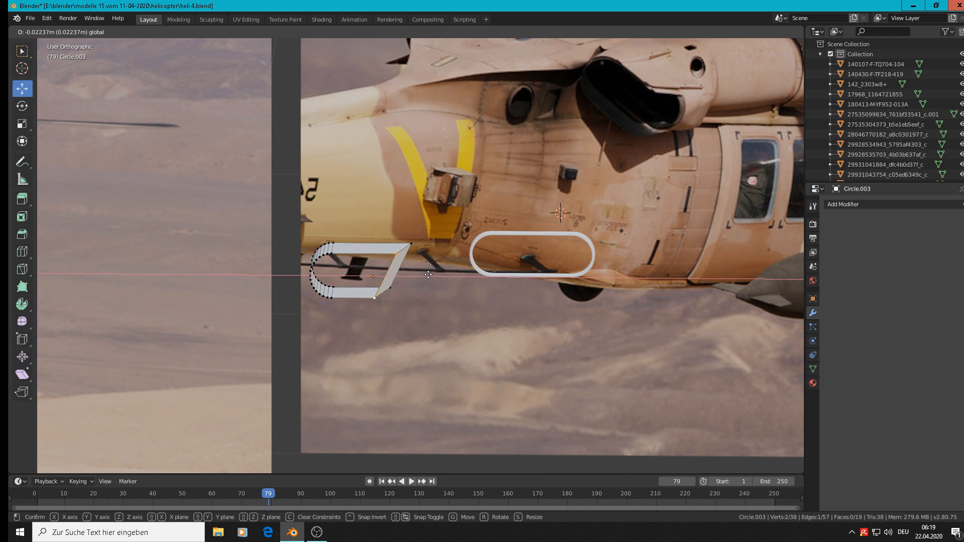
left_click_drag(428, 274, 442, 278)
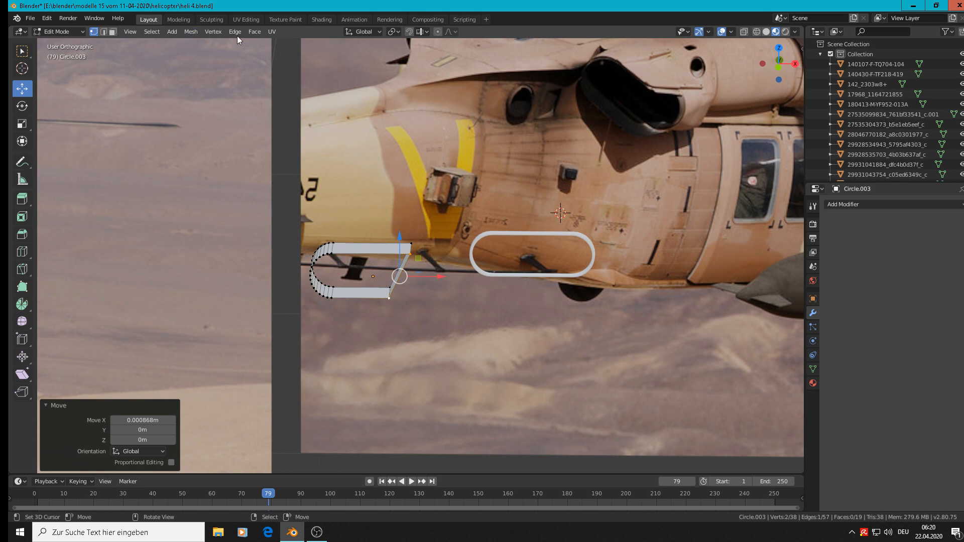
Delete the two slanted edges closing the shell's end, leaving an open U-shaped shell
left_click(104, 31)
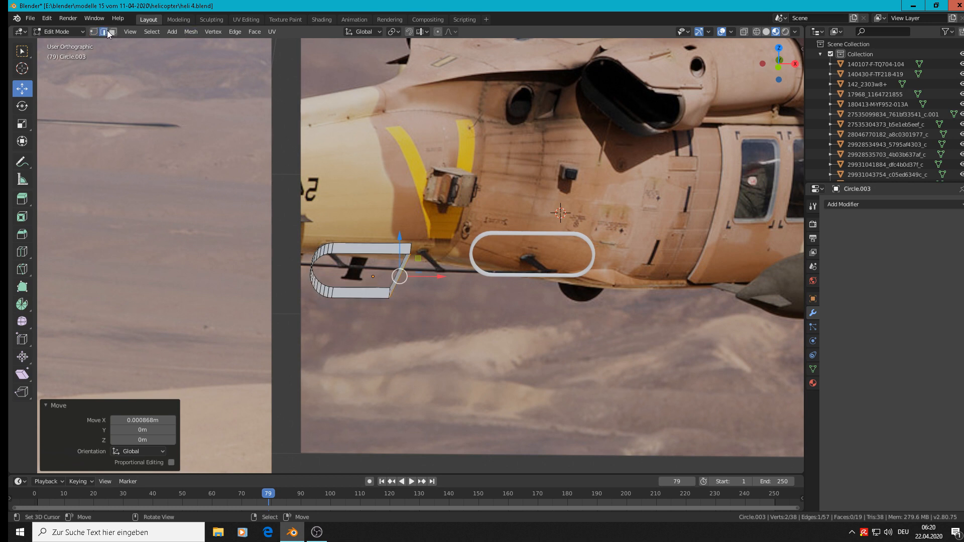
right_click(409, 266)
key("x")
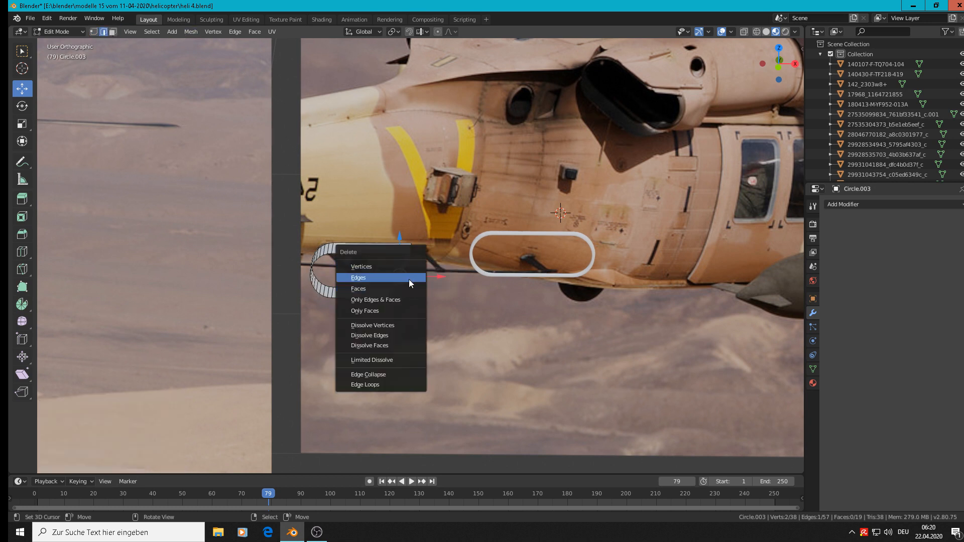
left_click(409, 279)
key("x")
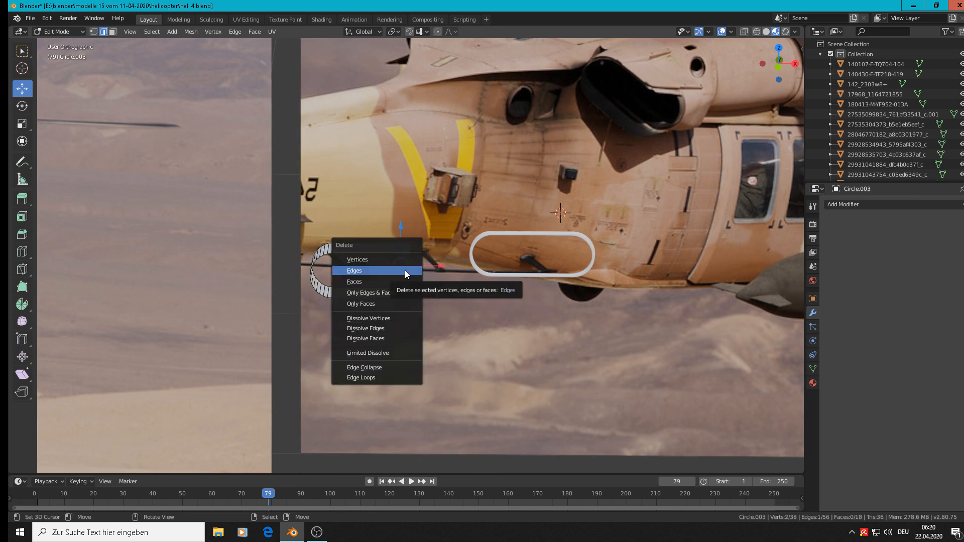
left_click(405, 270)
scroll(411, 271, "up", 1)
scroll(486, 181, "down", 2)
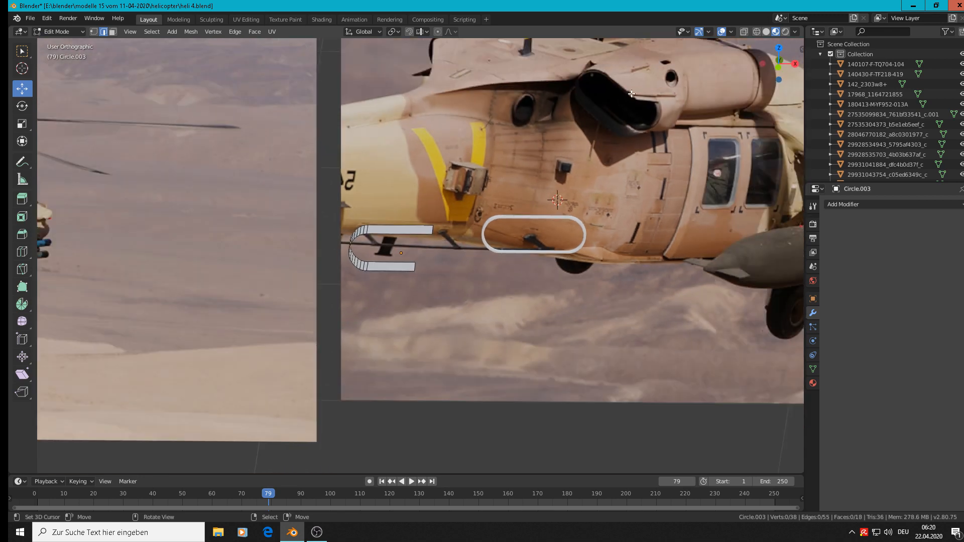
scroll(465, 252, "up", 1)
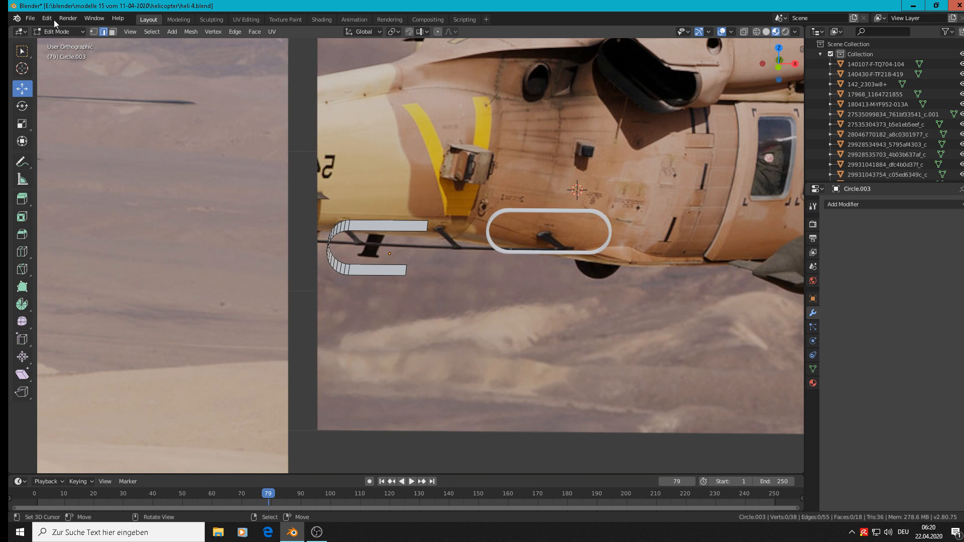
Move the far end vertex of the shell's lower plate 0.024 m along X
left_click(93, 32)
right_click(428, 234)
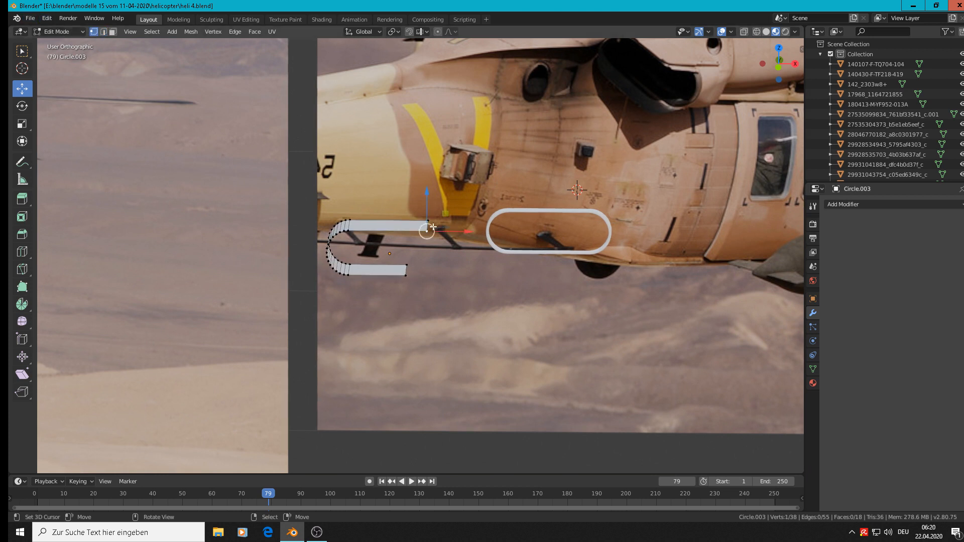
right_click(411, 277, "shift")
middle_click_drag(432, 279, 427, 299)
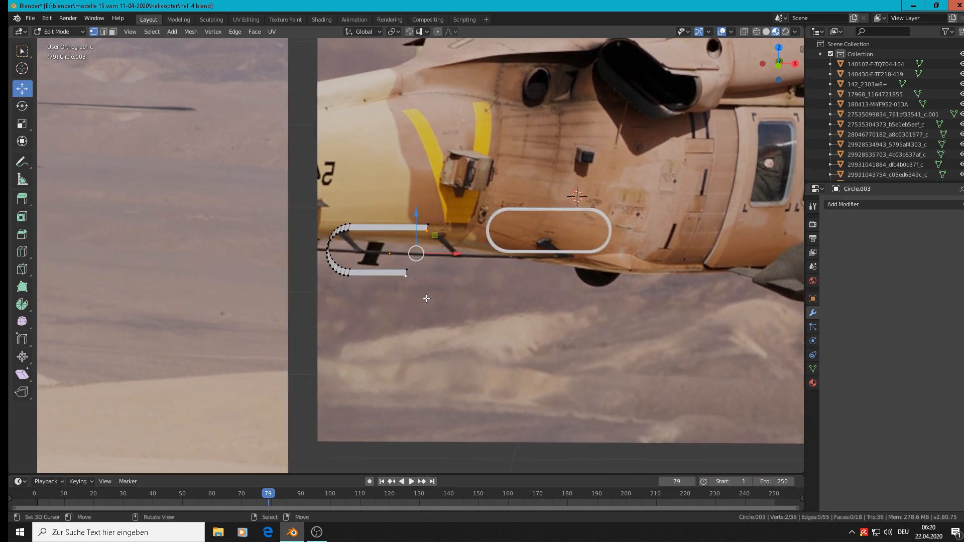
right_click(406, 273)
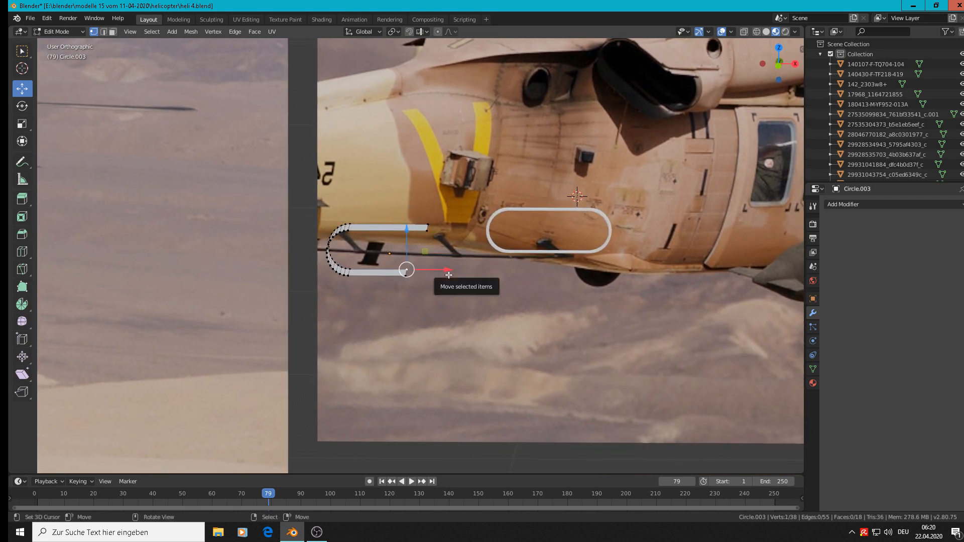
left_click_drag(448, 274, 463, 275)
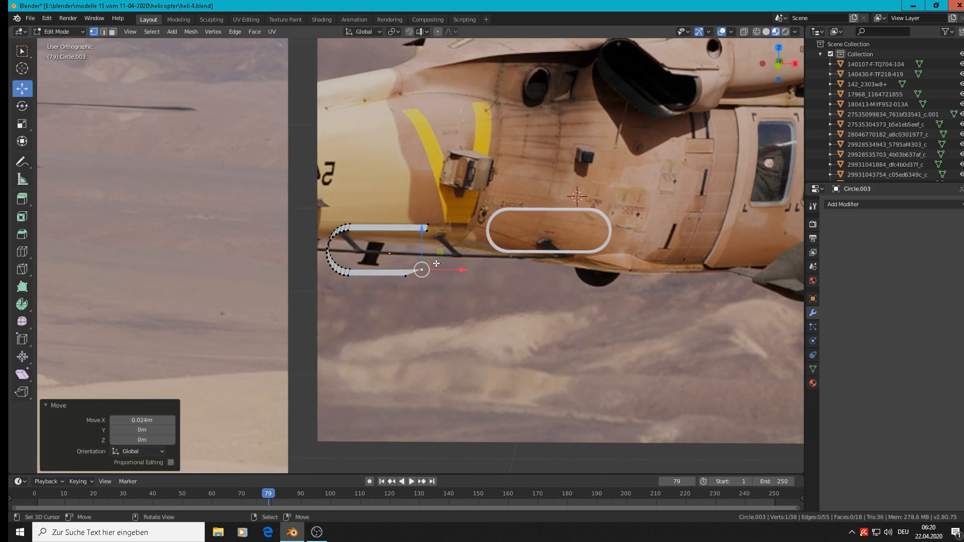
In top view with X-ray enabled, move the lower plate's far end vertex along X to line up with the upper plate's corner
key("KP_7")
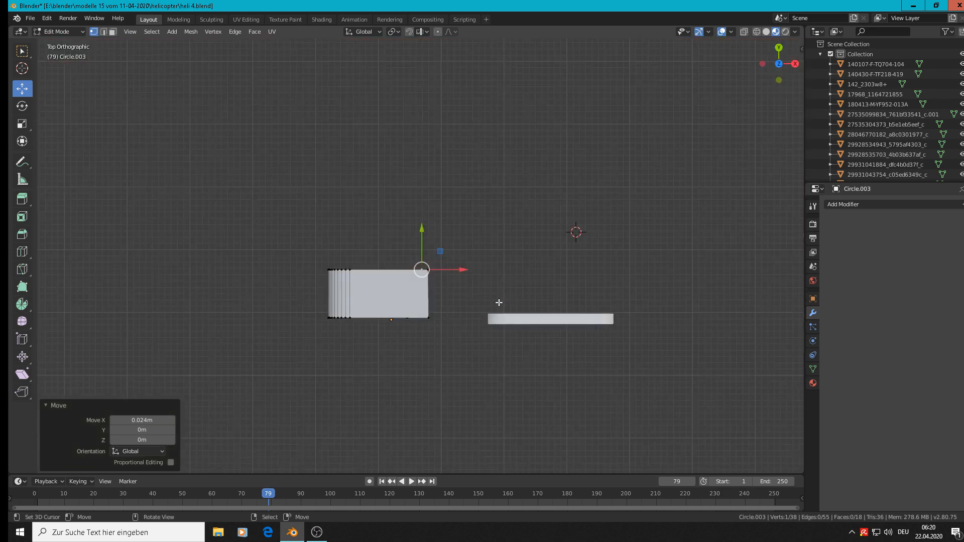
scroll(499, 303, "up", 4)
left_click(744, 31)
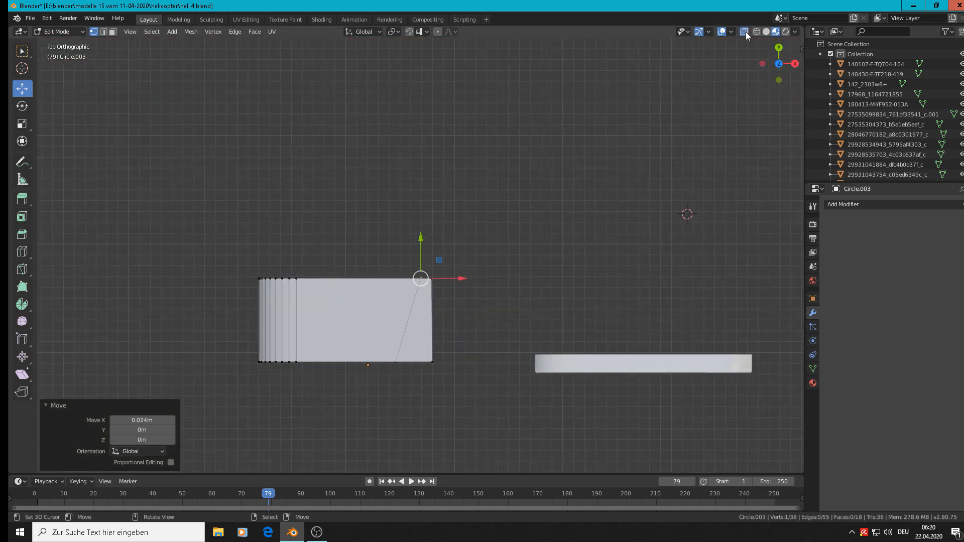
scroll(494, 260, "up", 3)
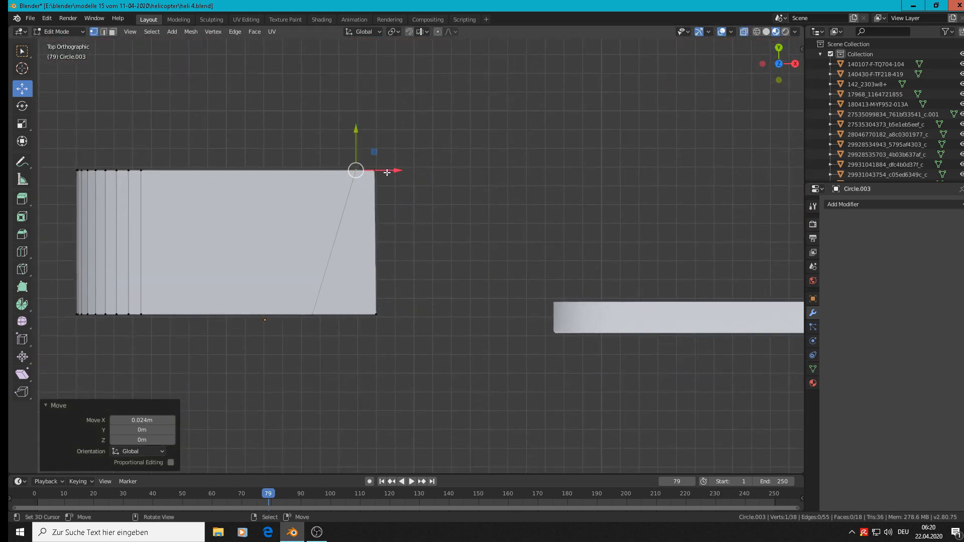
left_click_drag(398, 170, 402, 172)
Move the upper plate's near end vertex -0.0335 m along X to match the lower plate's slanted end
left_click(376, 315)
left_click_drag(411, 315, 359, 310)
scroll(359, 310, "down", 4)
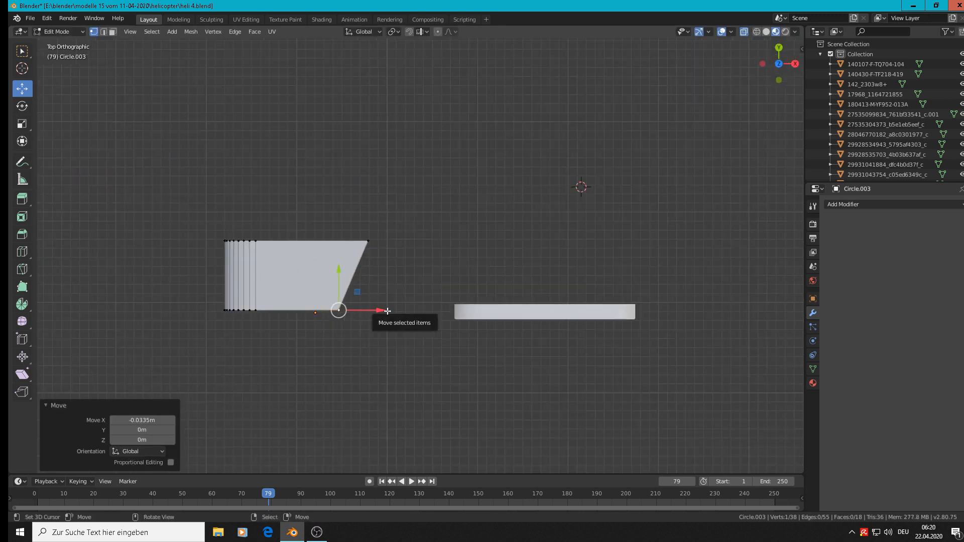
middle_click_drag(357, 309, 368, 237)
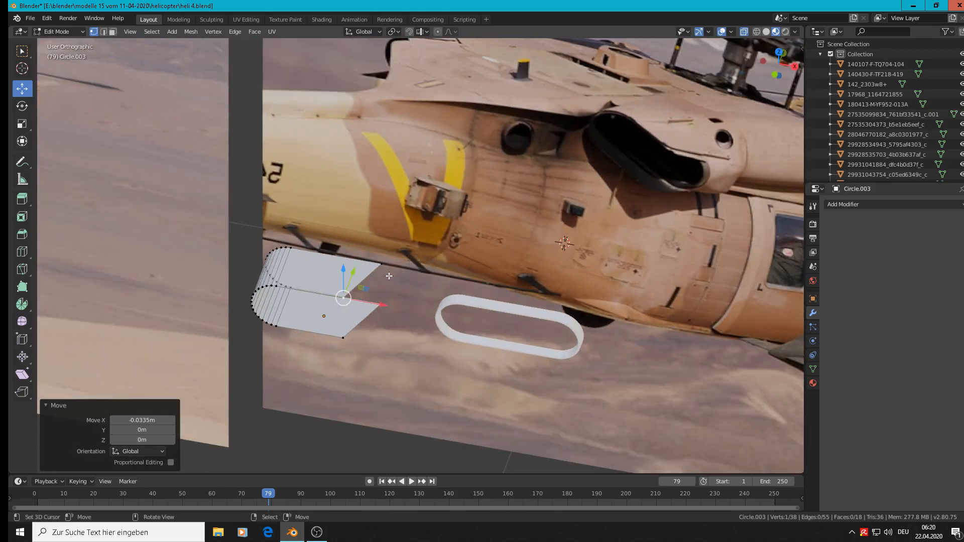
middle_click_drag(395, 269, 453, 168, "shift")
scroll(446, 203, "up", 2)
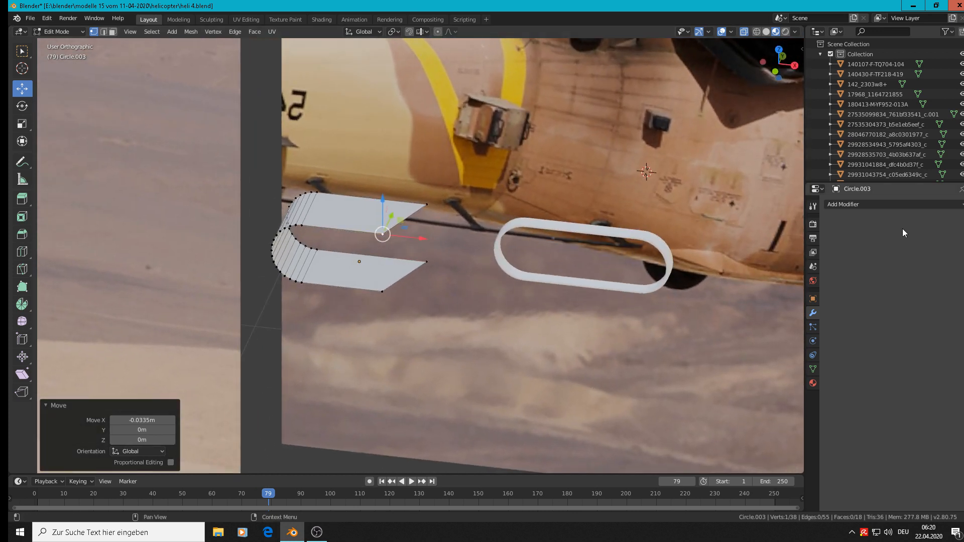
Add a Solidify modifier to the open shell and set its thickness to 0.001 m
left_click(874, 205)
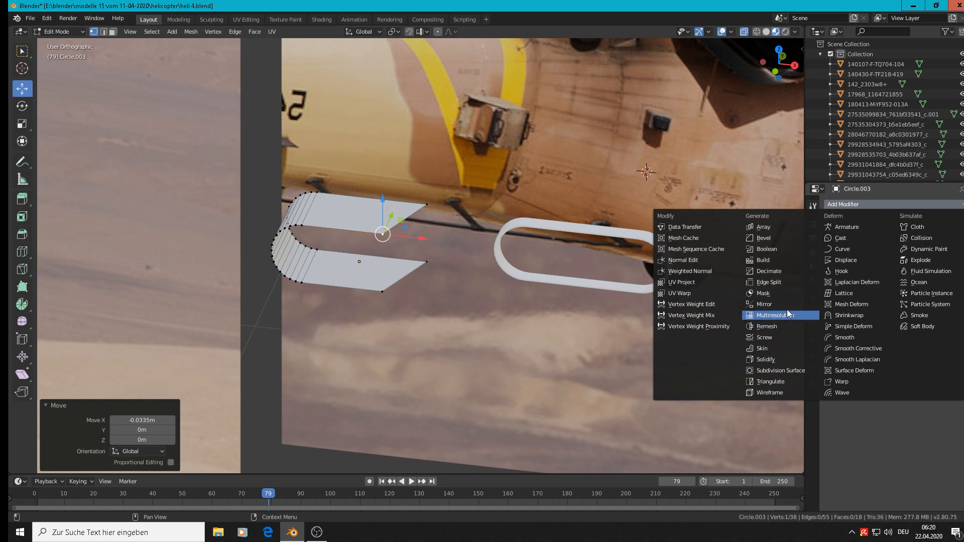
left_click(774, 363)
scroll(394, 265, "up", 2)
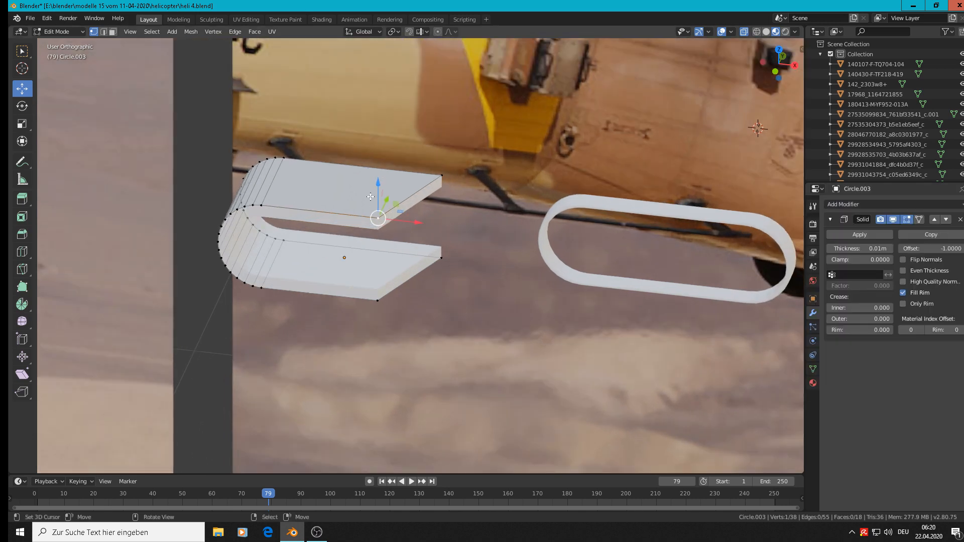
middle_click_drag(374, 153, 374, 137)
middle_click_drag(376, 79, 426, 81)
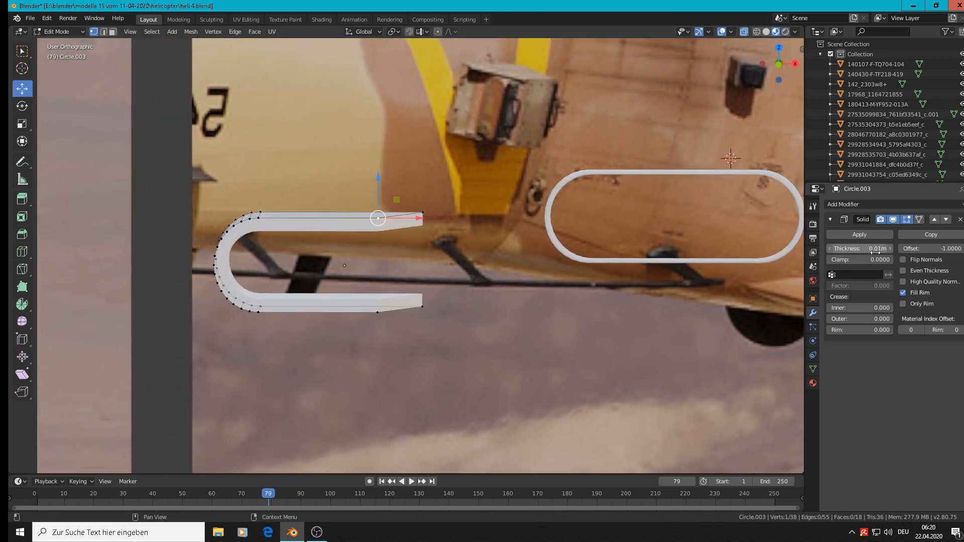
mouse_move(860, 248)
left_mouse_down()
mouse_move(884, 248)
mouse_move(849, 248)
left_mouse_up()
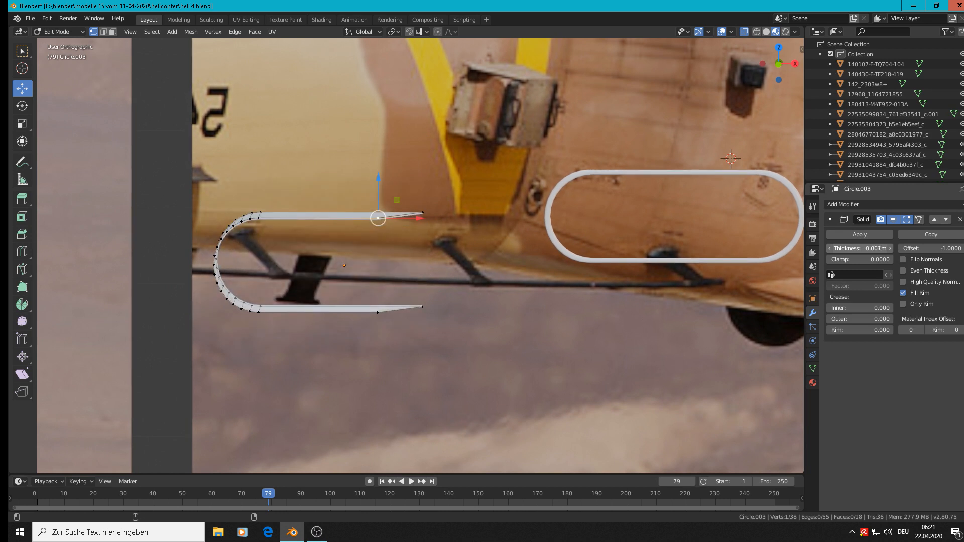
scroll(421, 249, "up", 1)
Set the shell's Solidify thickness to 0.003 m and return to Object Mode
key("Tab")
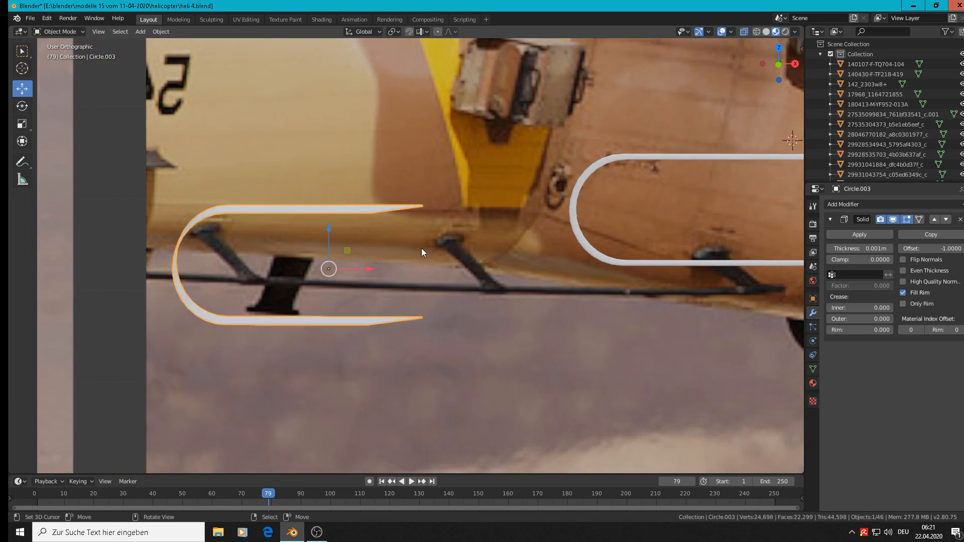
key("Tab")
middle_click_drag(420, 247, 423, 264)
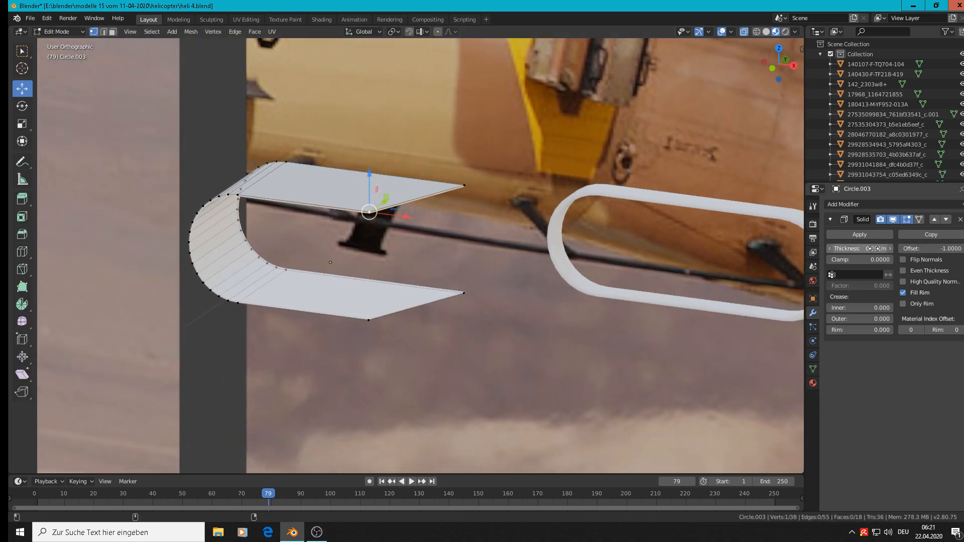
left_click_drag(860, 249, 864, 248)
key("Tab")
scroll(506, 284, "down", 6)
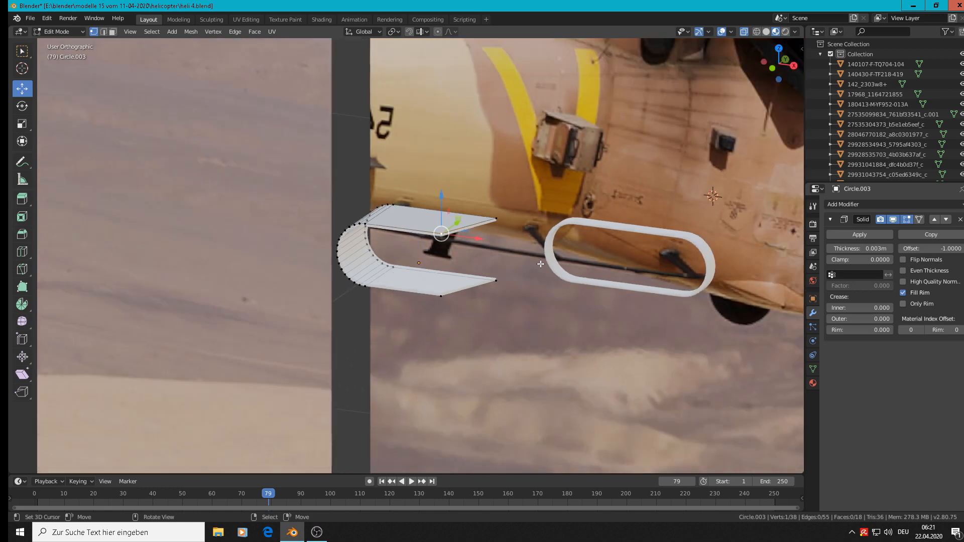
middle_click_drag(520, 289, 538, 294)
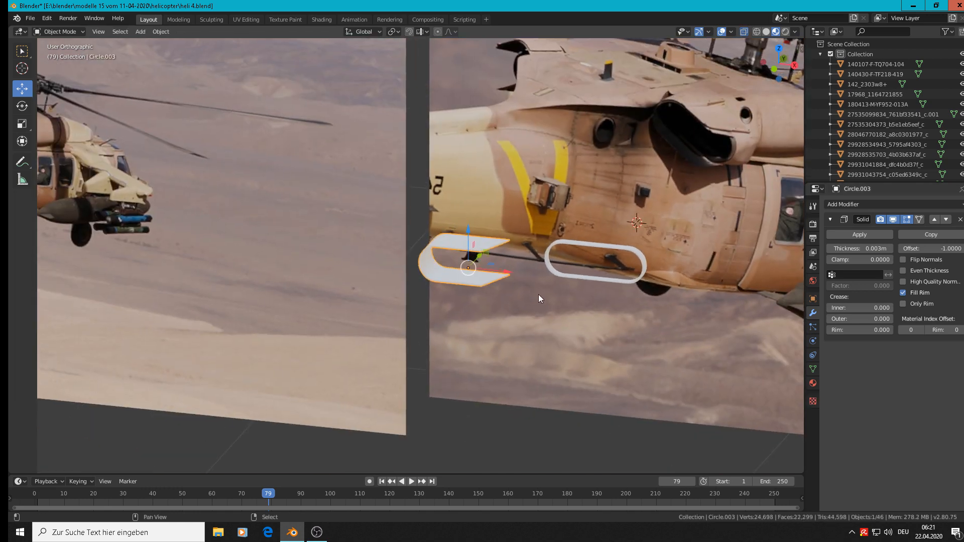
Duplicate the shell, move the copy -0.301 m along X and apply the copy's Solidify modifier
key("shift+d")
right_click(507, 281)
left_click_drag(499, 272, 374, 259)
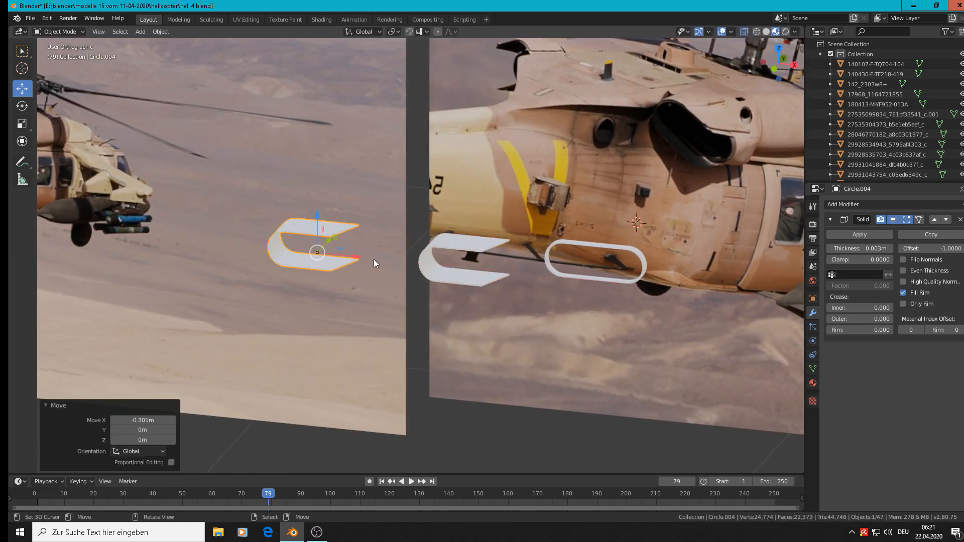
left_click(851, 234)
scroll(456, 217, "up", 5)
scroll(159, 219, "down", 4)
Bevel the far corner edges of the copied shell's upper and lower plates about 0.0087 m wide with 3 segments
key("Tab")
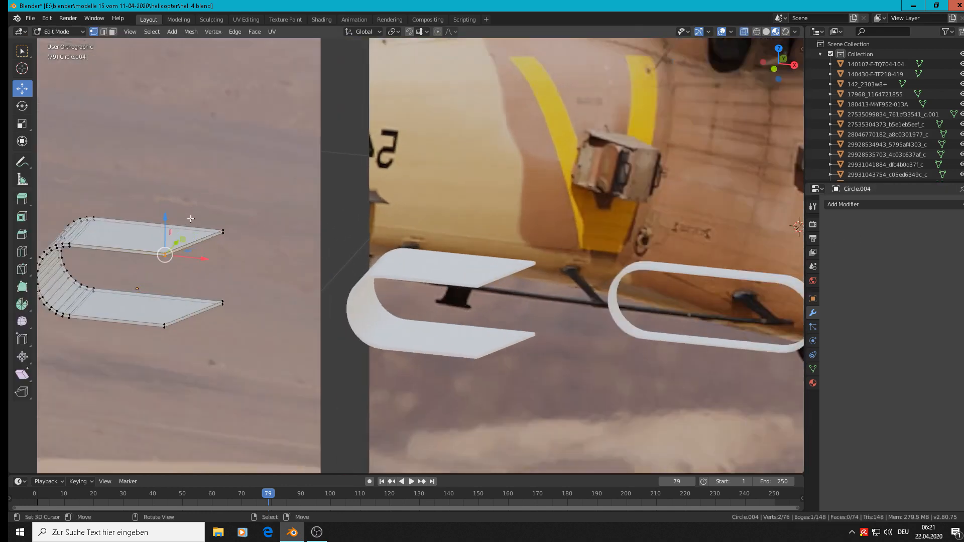
scroll(246, 234, "up", 6)
left_click(254, 233)
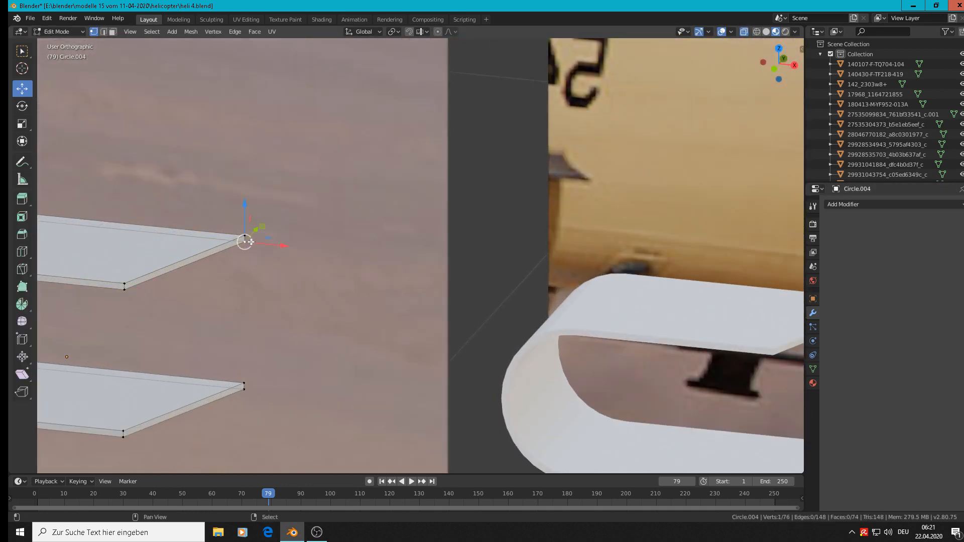
left_click(245, 241, "shift")
left_click(244, 383, "shift")
left_click(245, 389, "shift")
scroll(297, 347, "up", 3)
middle_click_drag(297, 347, 473, 297)
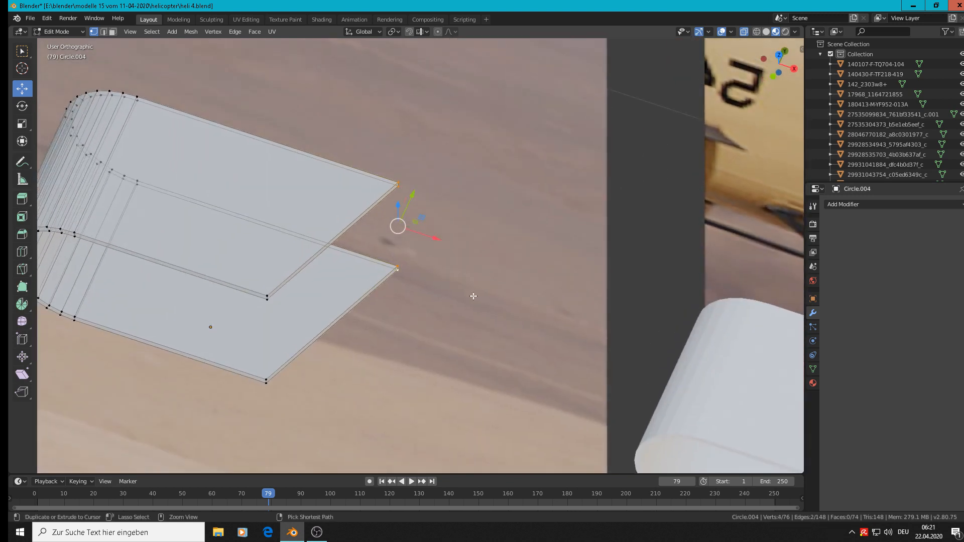
key("ctrl+b")
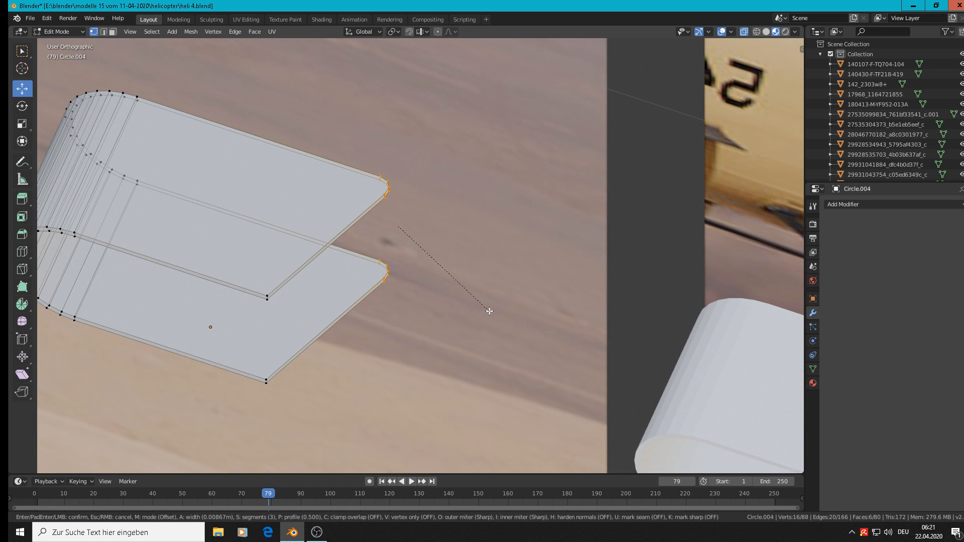
left_click(489, 311)
Bevel the near corner edges of both plates 0.00592 m wide with 3 segments and return to Object Mode
left_click(274, 293)
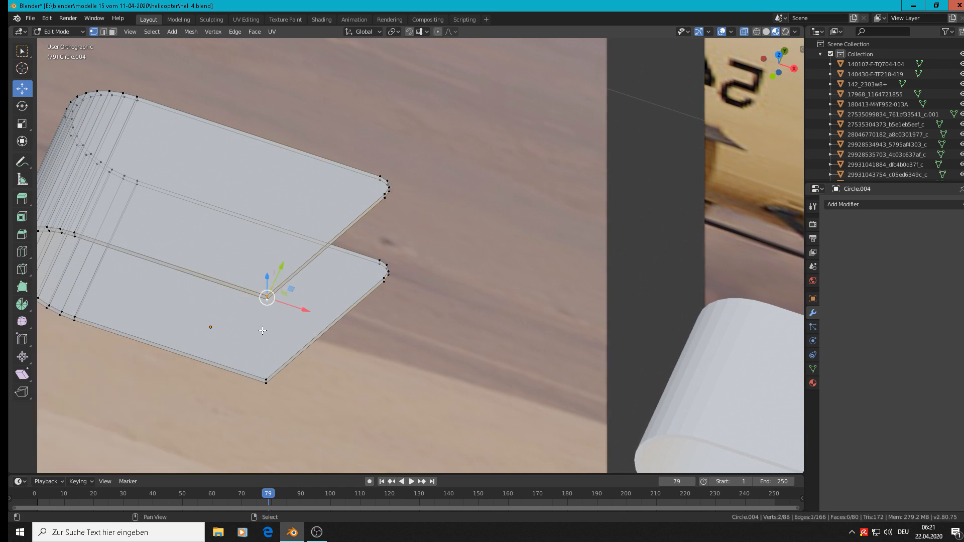
left_click(268, 379, "shift")
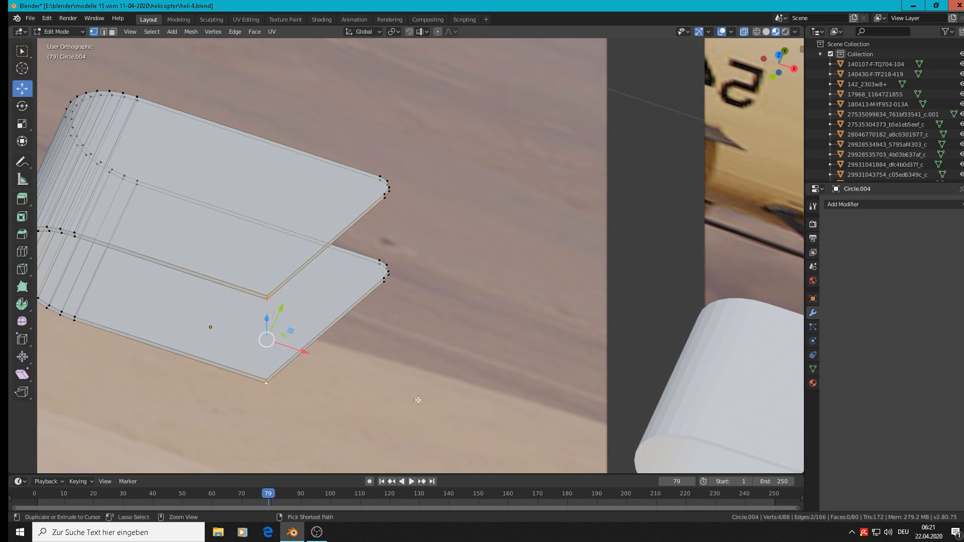
key("ctrl+b")
left_click(423, 366)
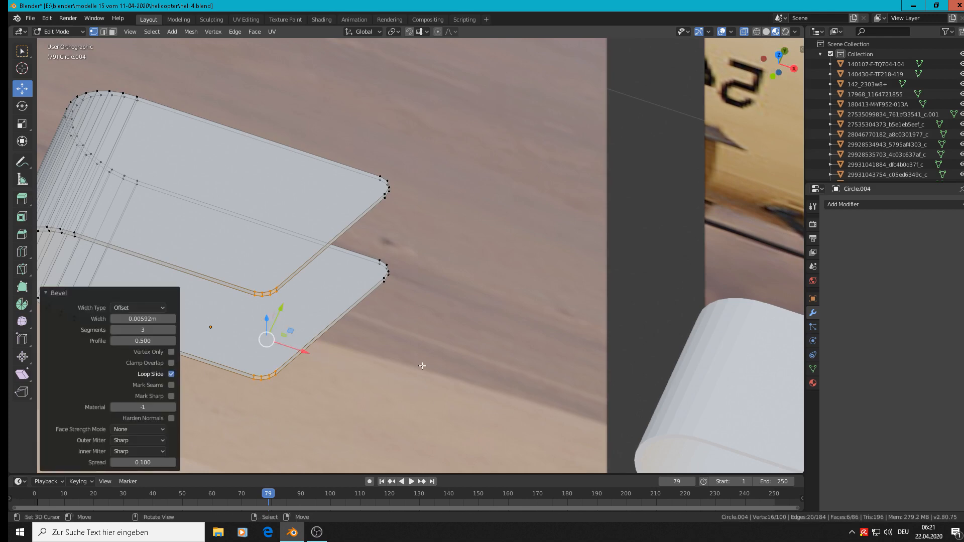
scroll(423, 363, "down", 3)
key("Tab")
Move the bevelled shell 0.545 m along X and 0.04 m along Z to align it with the closed oval ring
scroll(427, 363, "down", 3)
middle_click_drag(462, 332, 472, 303)
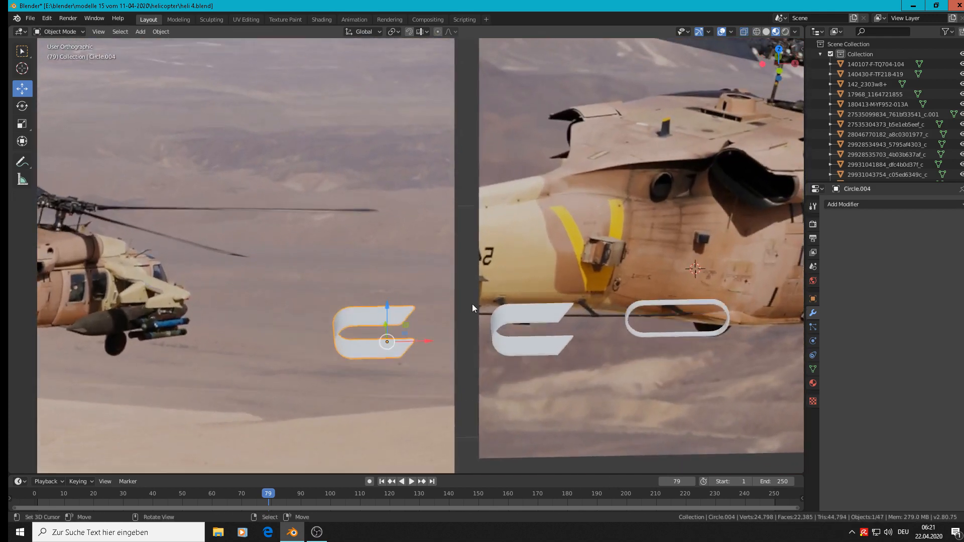
middle_click_drag(602, 264, 731, 179)
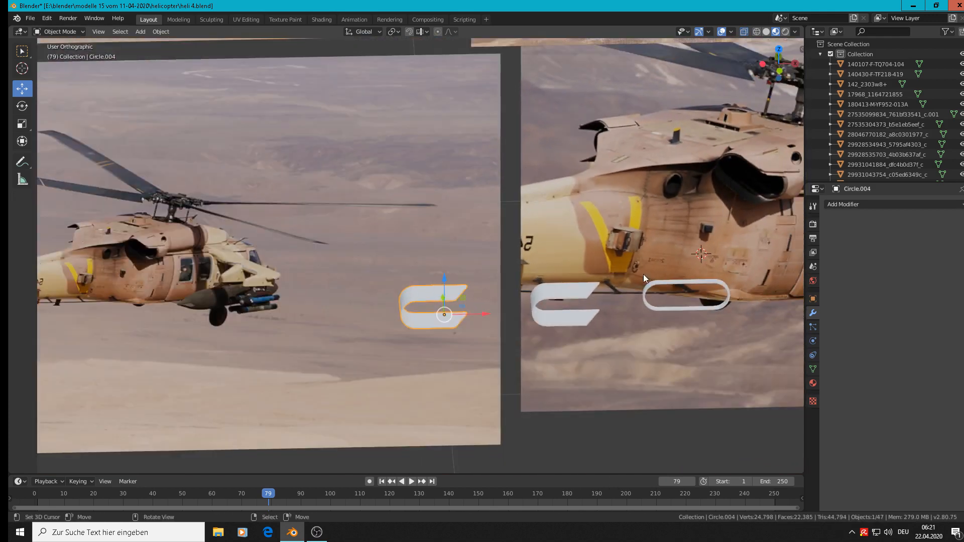
left_click_drag(474, 315, 714, 301)
key("KP_1")
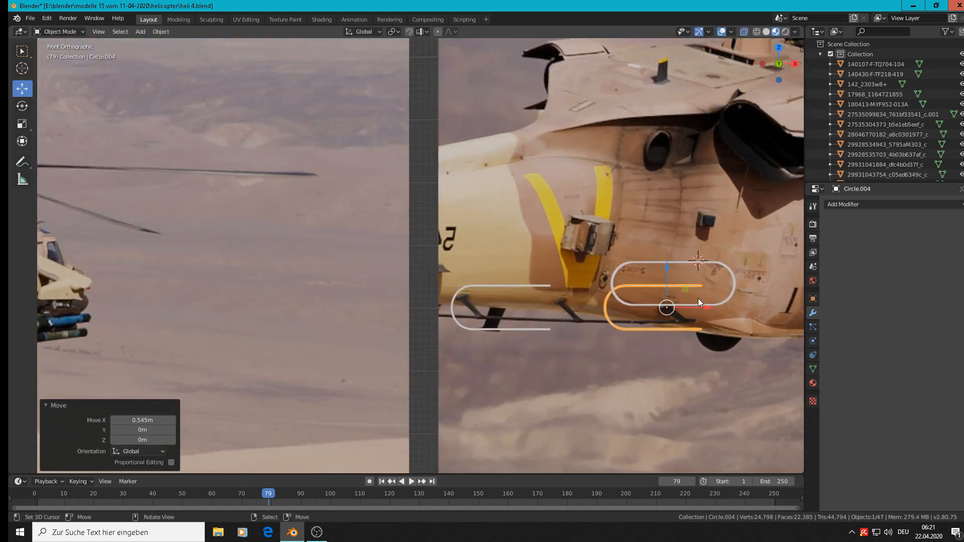
left_click_drag(668, 264, 691, 243)
middle_click_drag(563, 282, 286, 241, "shift")
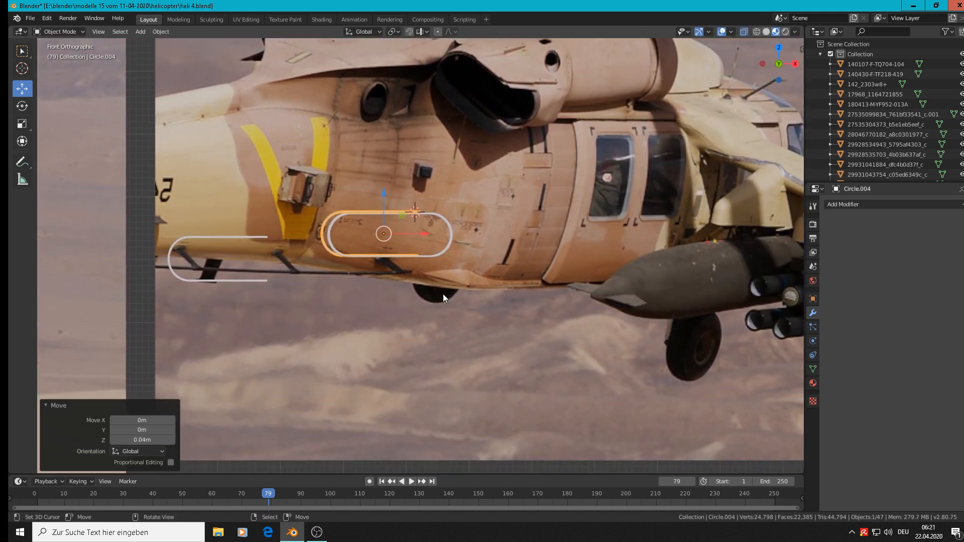
Scale the bevelled shell up by about 1.18 and nudge it vertically and 0.0048 m along X around the oval ring
key("s")
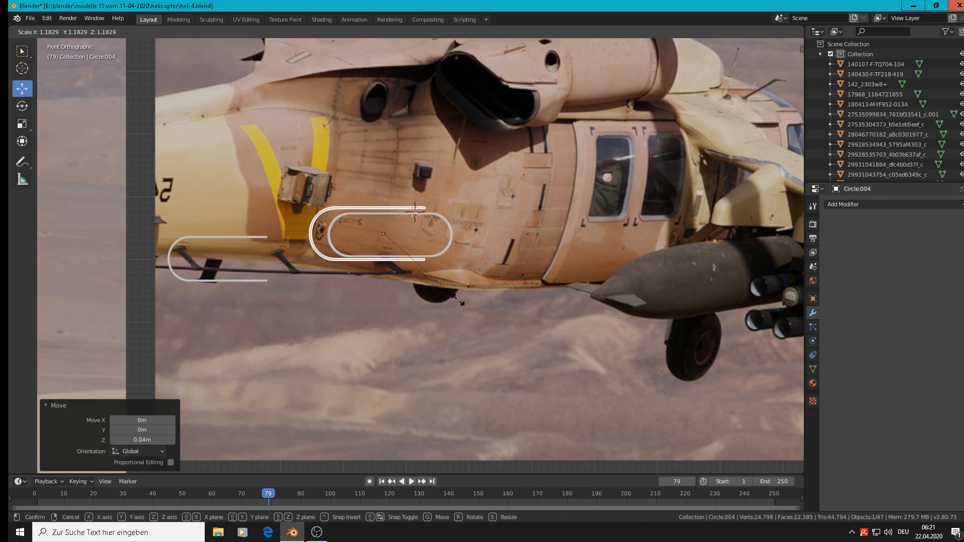
left_click(457, 299)
left_click_drag(382, 190, 382, 194)
left_click_drag(415, 241, 425, 241)
left_click_drag(391, 202, 430, 240)
middle_click_drag(430, 241, 389, 267)
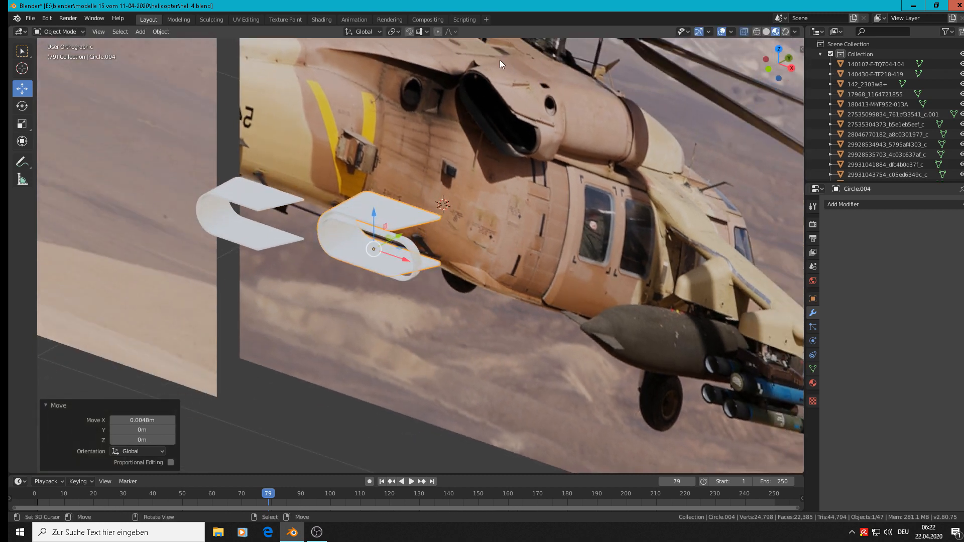
Lengthen the oval ring into a tube by moving its rear edge loops 0.0919 m along Y in Edit Mode
left_click(411, 242)
key("Tab")
scroll(412, 242, "up", 3)
scroll(412, 242, "up", 3)
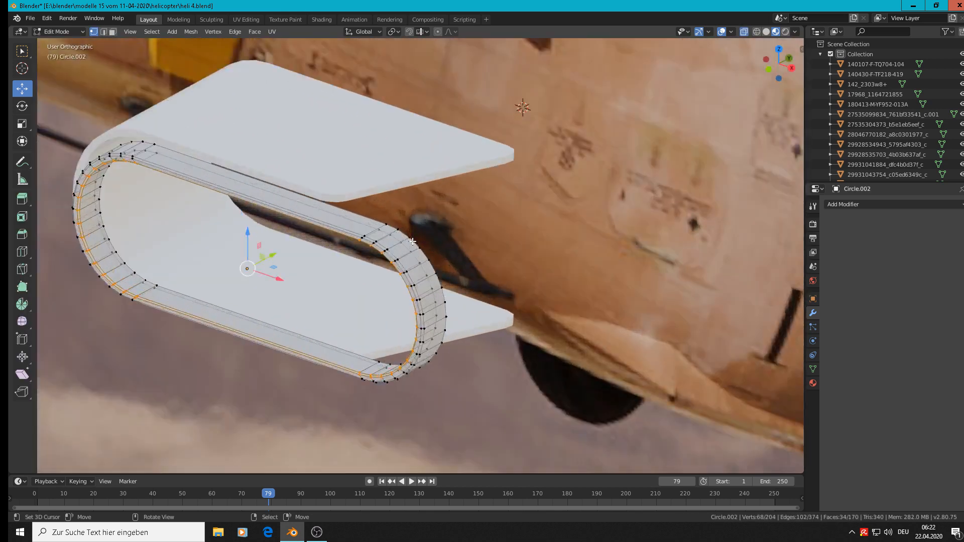
left_click(409, 244, "alt")
scroll(412, 231, "down", 3)
key("e")
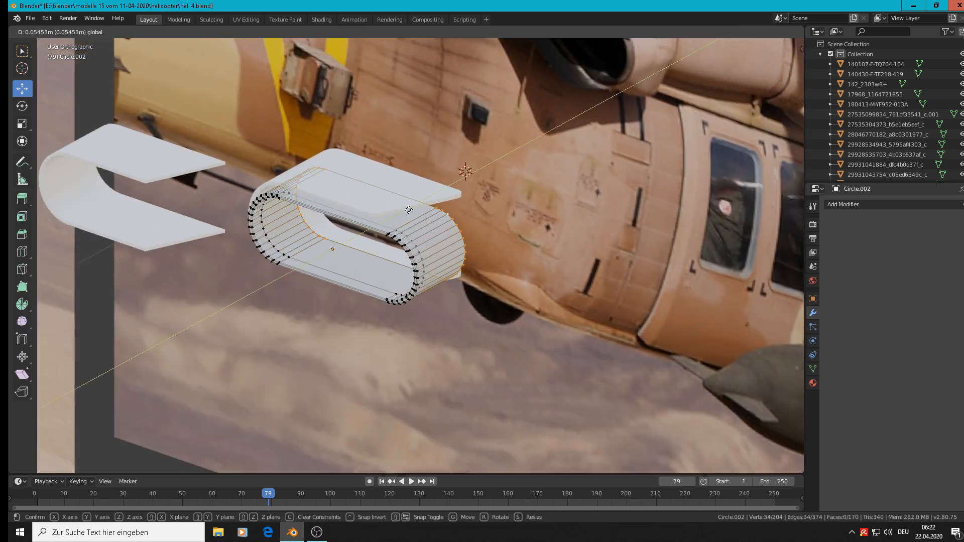
left_click(431, 197)
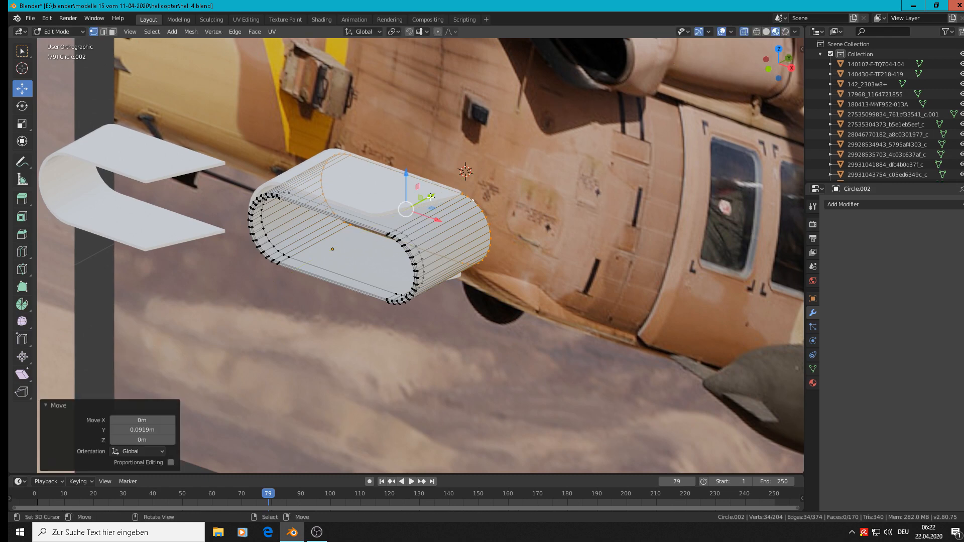
key("Tab")
Move the lengthened oval tube 0.00959 m along Y inside the shell
scroll(430, 197, "down", 4)
middle_click_drag(430, 198, 409, 211)
scroll(408, 211, "up", 4)
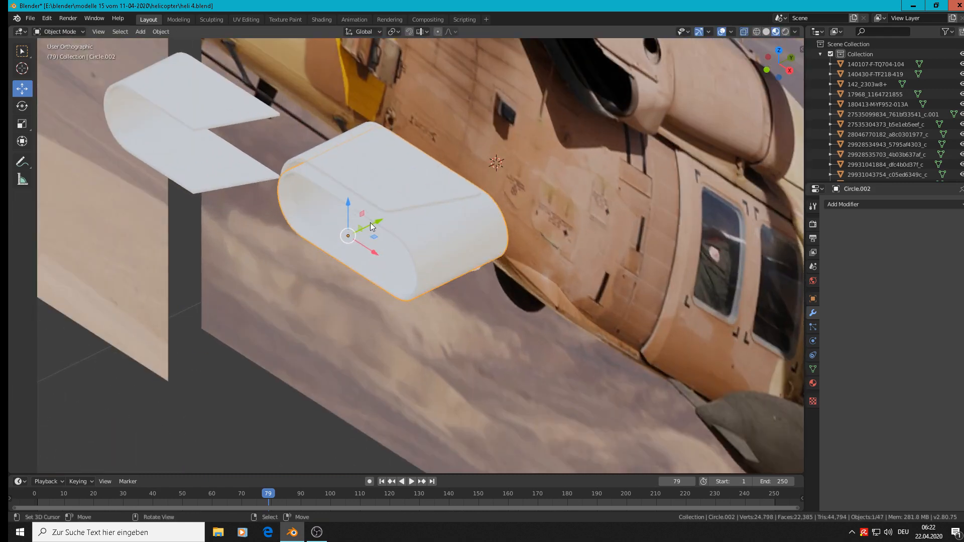
left_click_drag(372, 226, 382, 215)
scroll(390, 203, "down", 3)
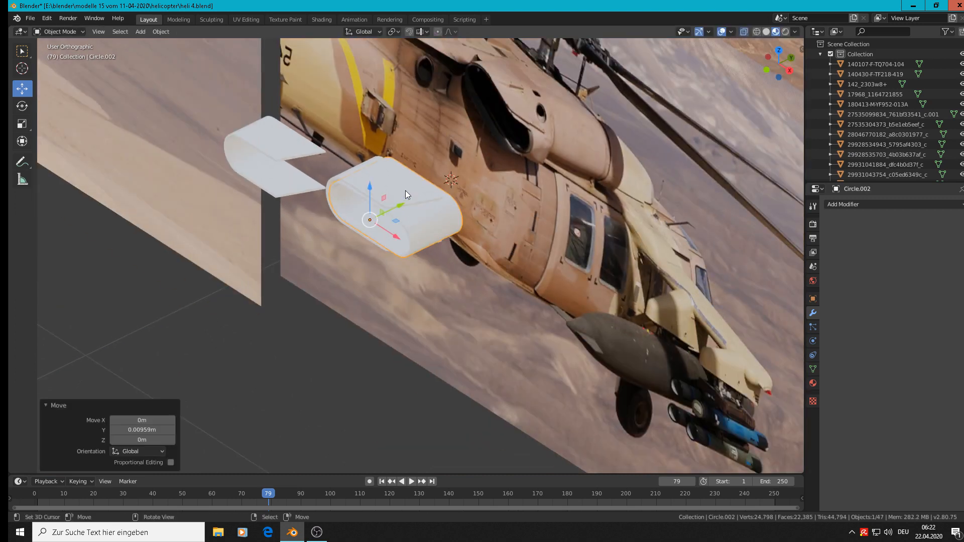
middle_click_drag(425, 189, 429, 188)
middle_click_drag(459, 156, 547, 92)
scroll(547, 92, "down", 4)
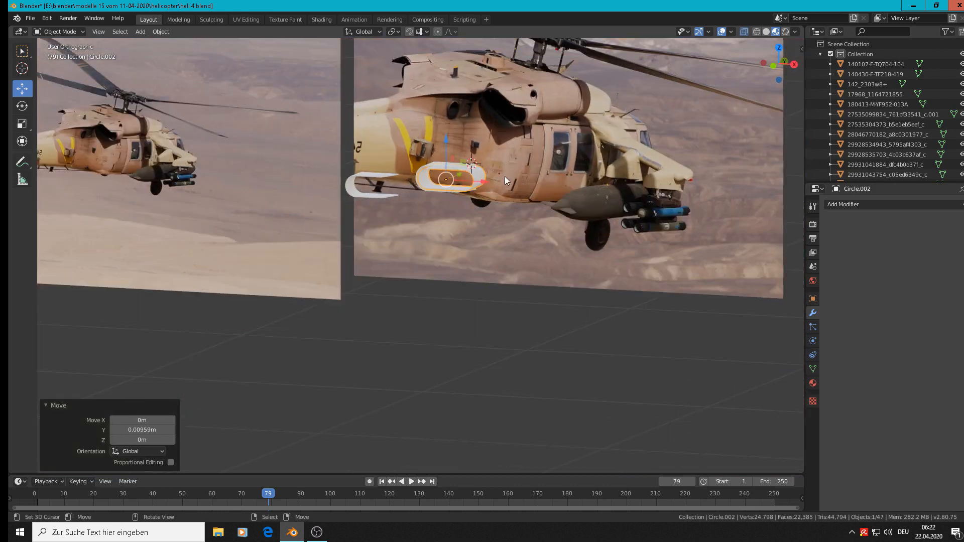
Duplicate the tube and shell together, offset the copies -0.295, -0.143, -0.225 m in X, Y, Z, and reselect the originals
middle_click_drag(361, 319, 348, 327, "shift")
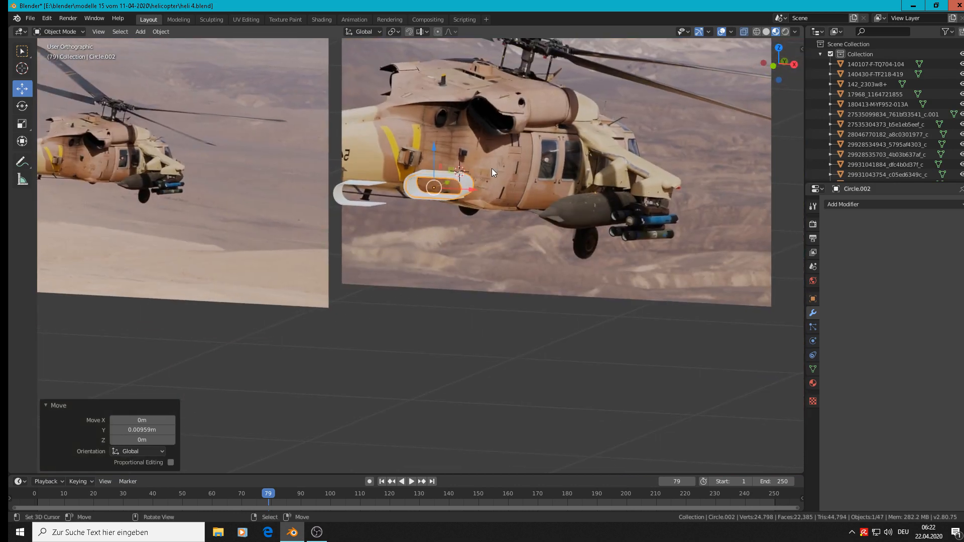
right_click(435, 174, "shift")
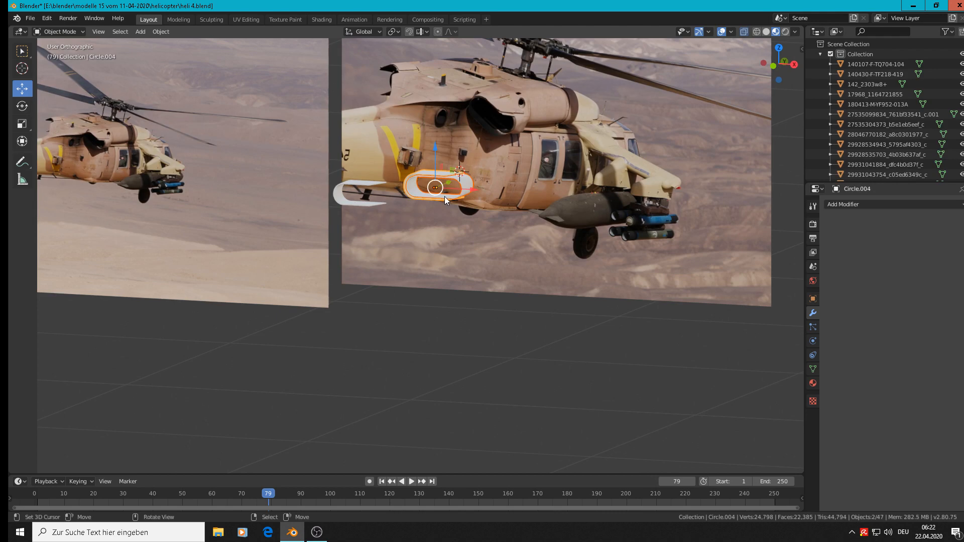
key("shift+d")
left_click(345, 266)
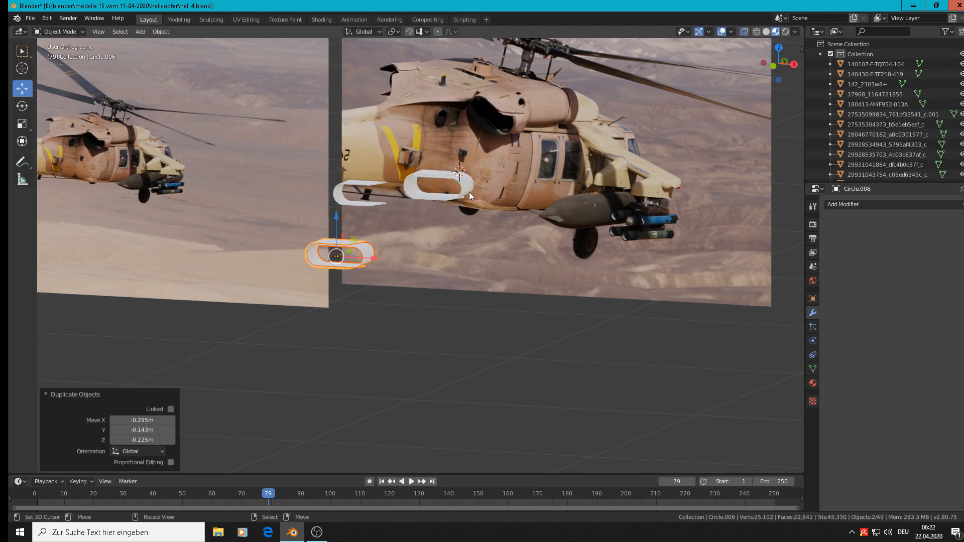
right_click(447, 175)
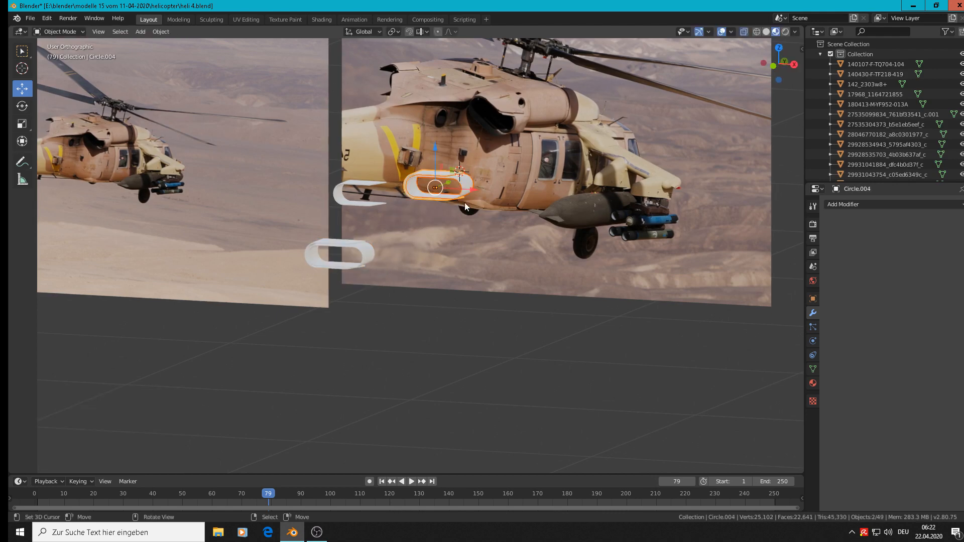
Look through the reference photos in front view for a clear side view of the helicopter's engine and exhaust
scroll(465, 203, "down", 6)
key("KP_1")
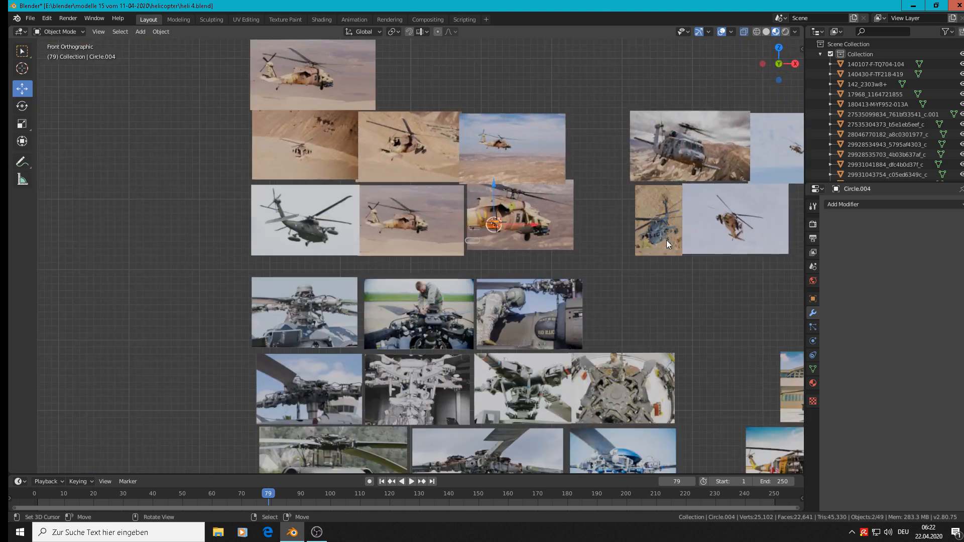
scroll(670, 249, "down", 3)
scroll(705, 256, "up", 2)
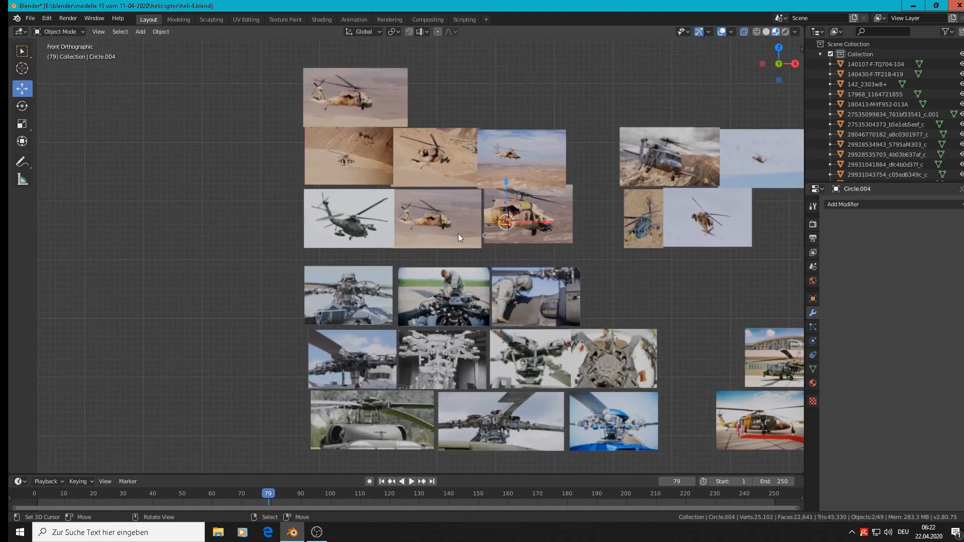
scroll(568, 193, "up", 7)
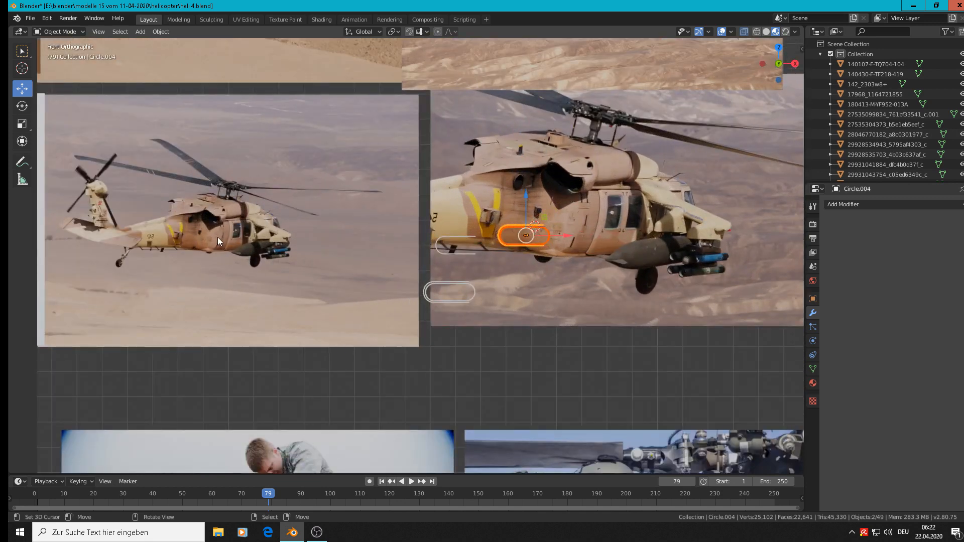
scroll(218, 237, "down", 4)
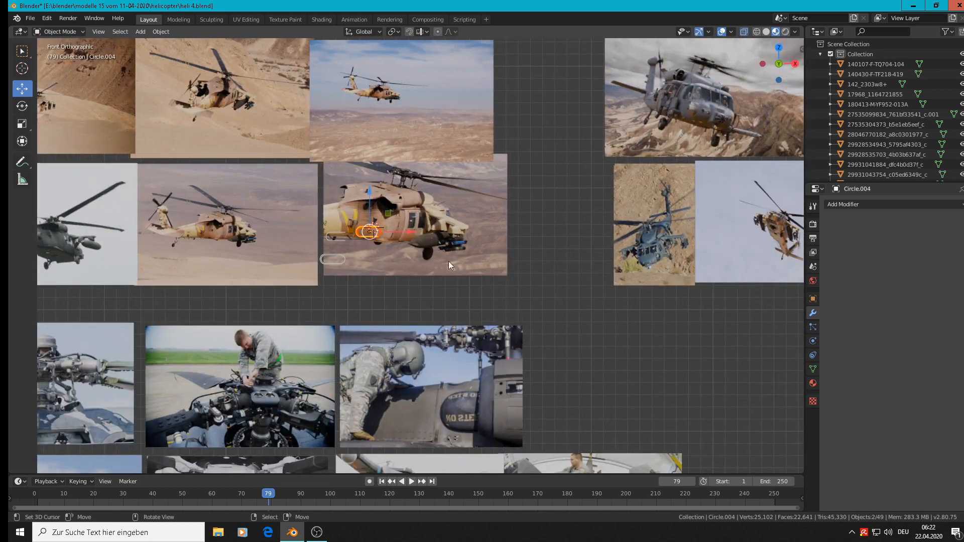
scroll(589, 294, "down", 7)
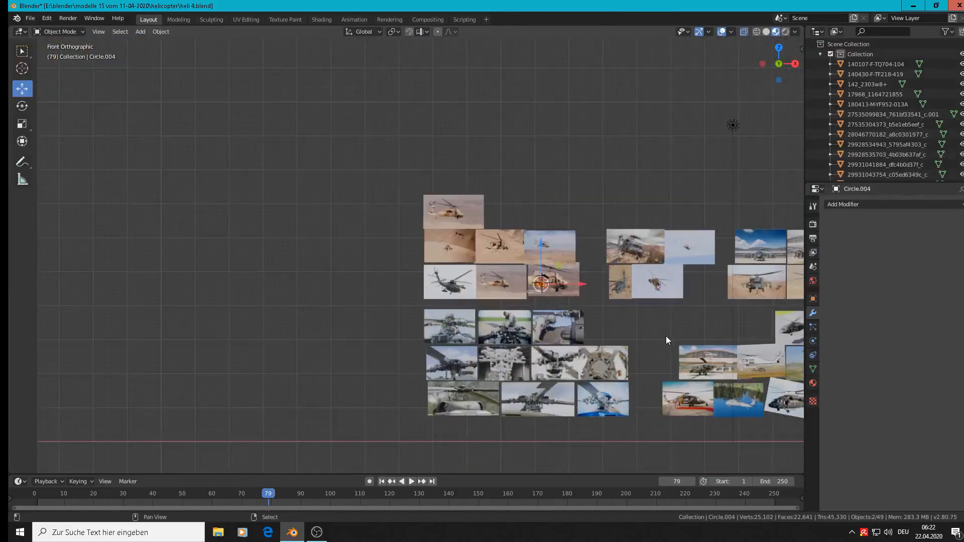
middle_click_drag(666, 336, 364, 240, "shift")
scroll(514, 251, "up", 11)
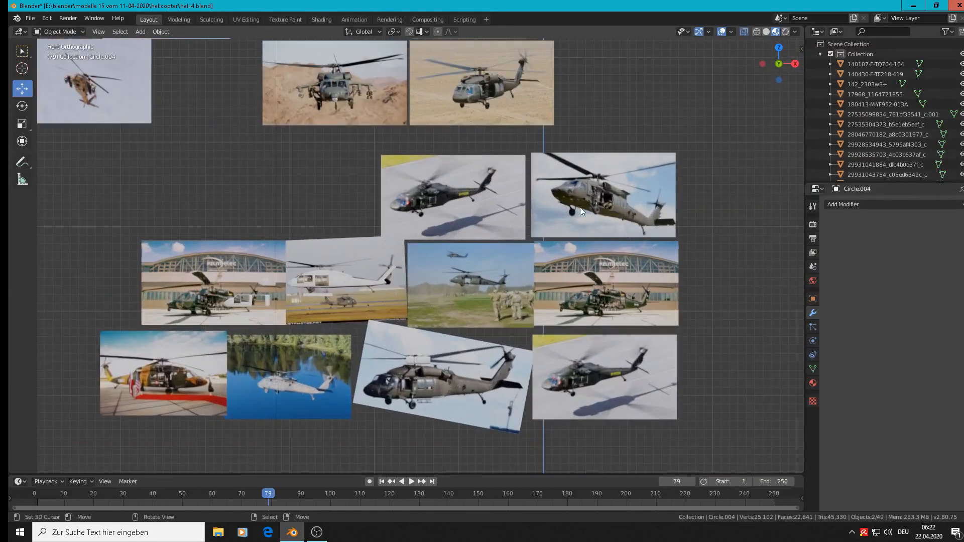
scroll(641, 188, "down", 8)
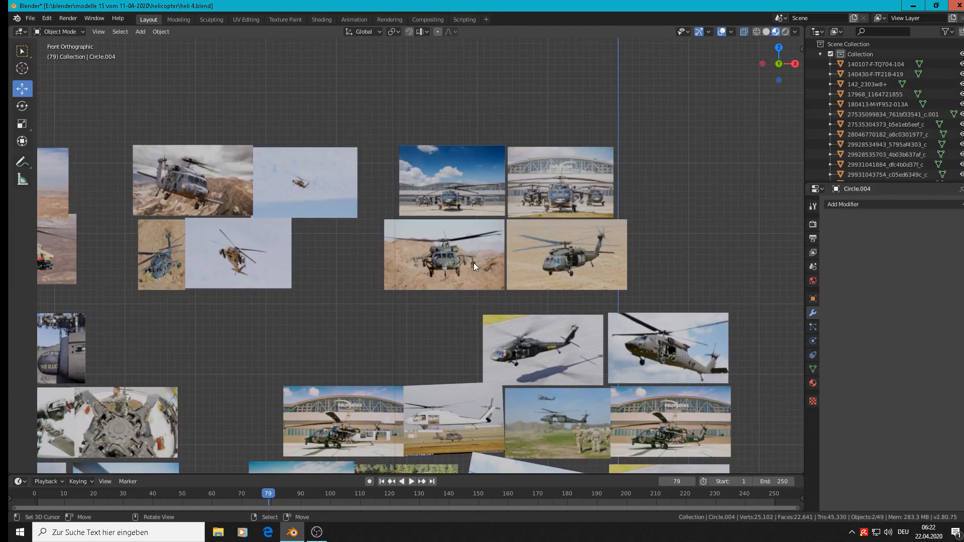
scroll(592, 363, "down", 1)
middle_click_drag(604, 382, 578, 186, "shift")
scroll(534, 284, "up", 4)
scroll(533, 285, "up", 7)
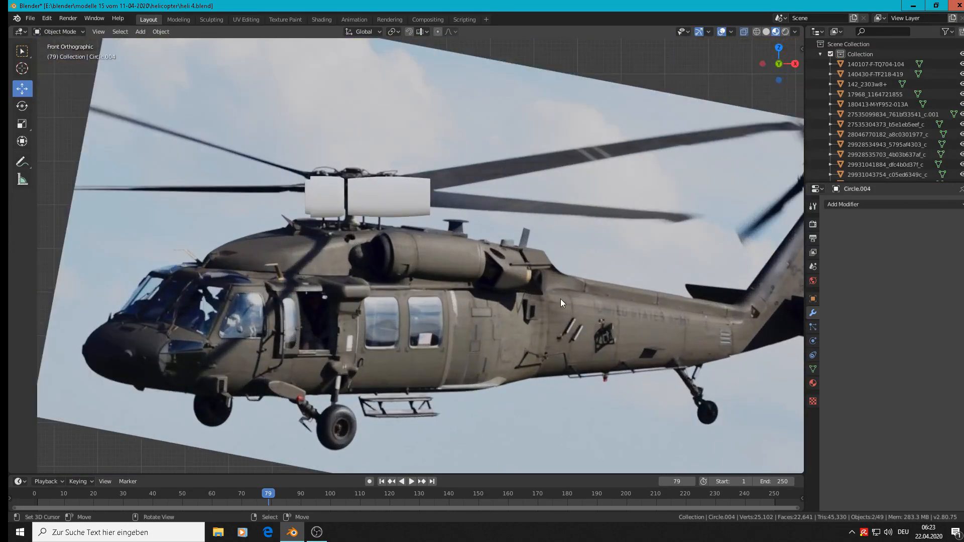
scroll(524, 265, "down", 7)
scroll(259, 258, "down", 3)
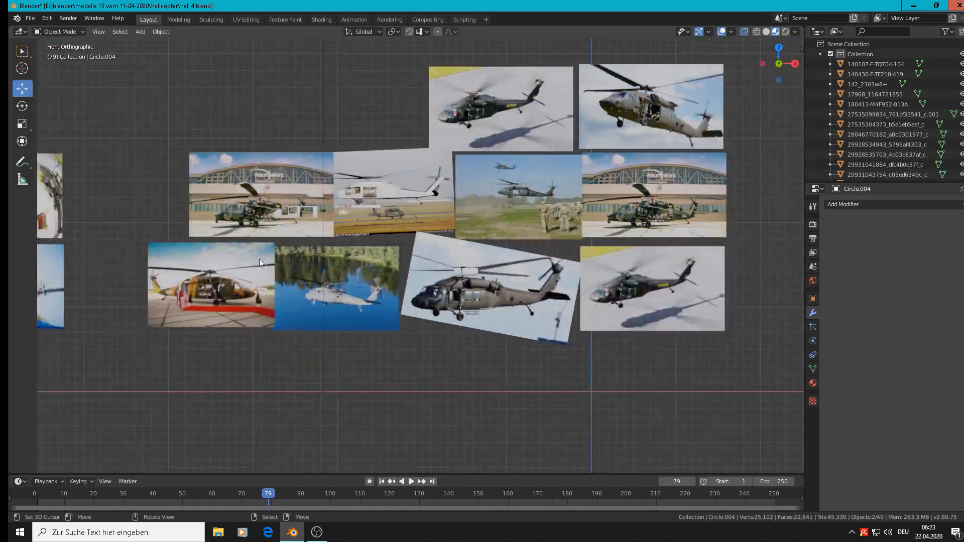
scroll(242, 246, "down", 3)
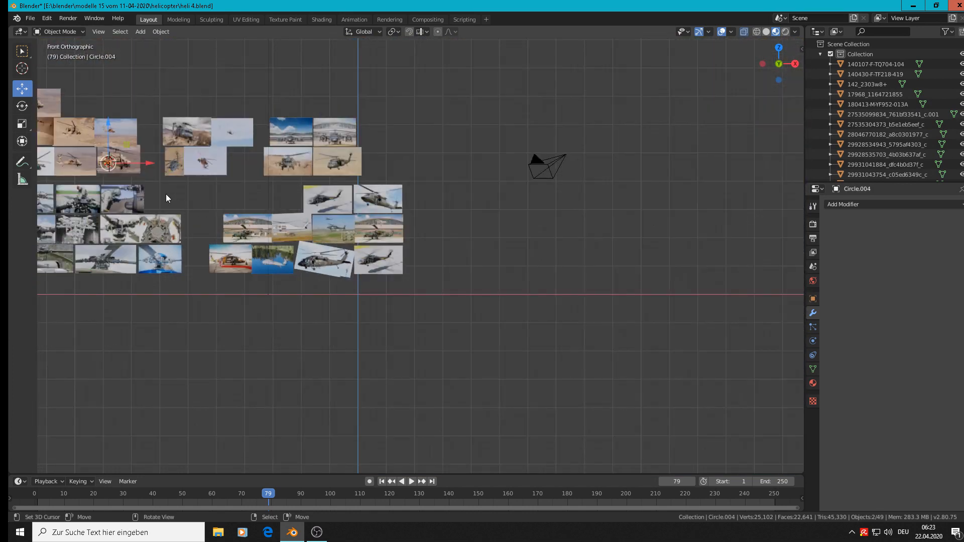
Move the selected tube and shell 7.43 m along X and -3.39 m along Z onto the tilted side-view photo's engine
key("g")
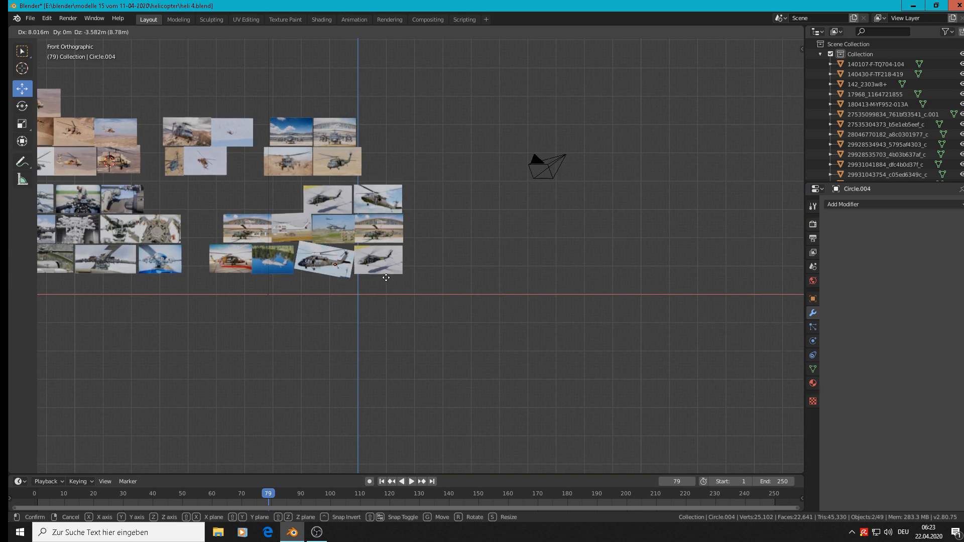
left_click(370, 272)
scroll(329, 260, "up", 12)
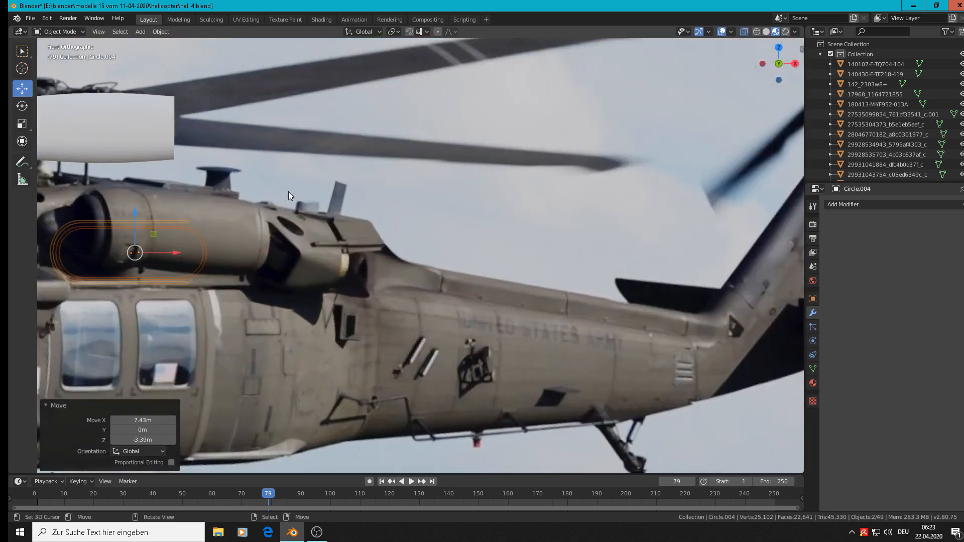
Rotate the oval tube and shell together 90° about the global X axis and 90° about the global Y axis
middle_click_drag(355, 270, 493, 253, "shift")
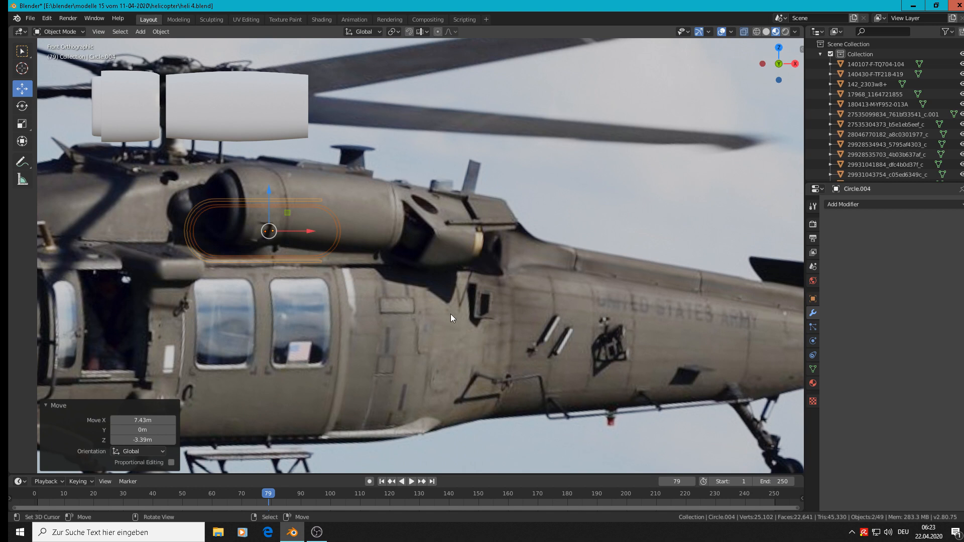
type("rx90")
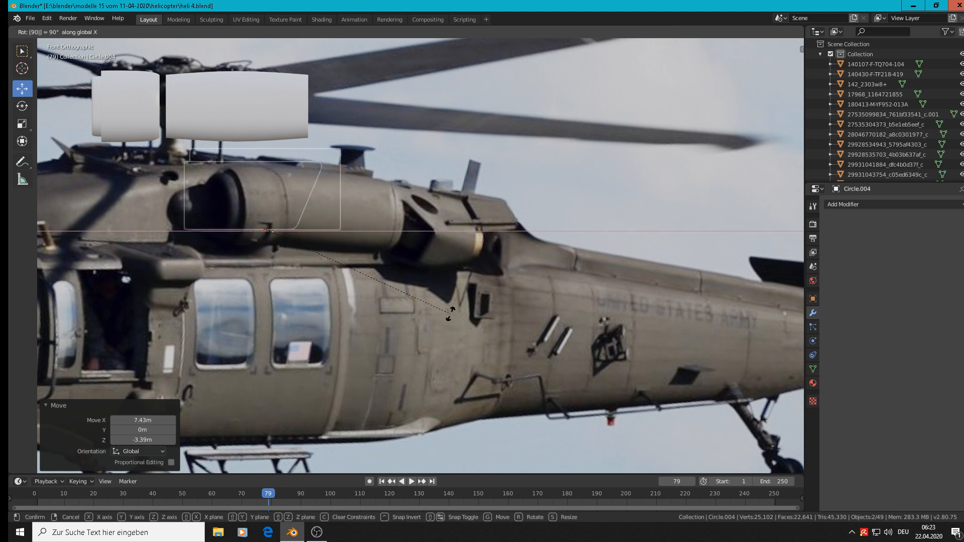
key("Return")
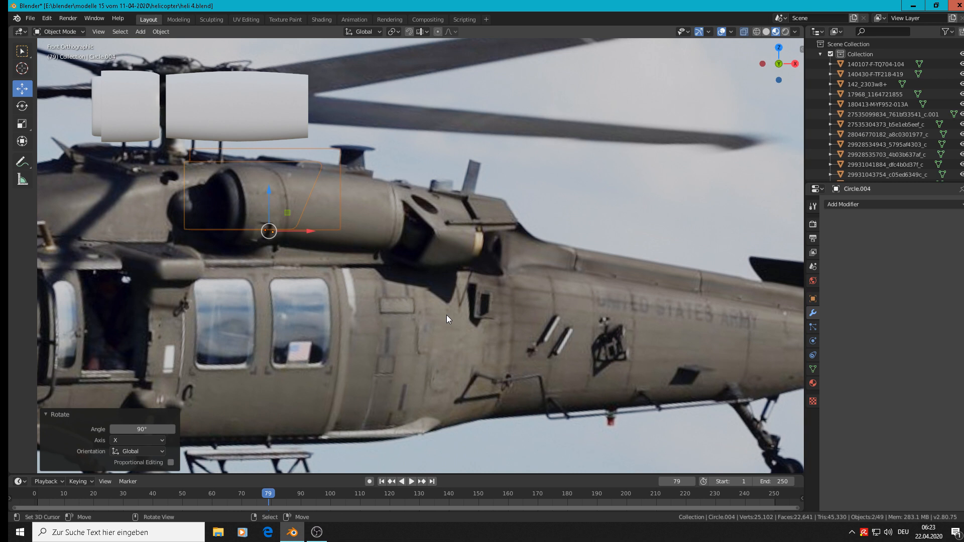
type("r")
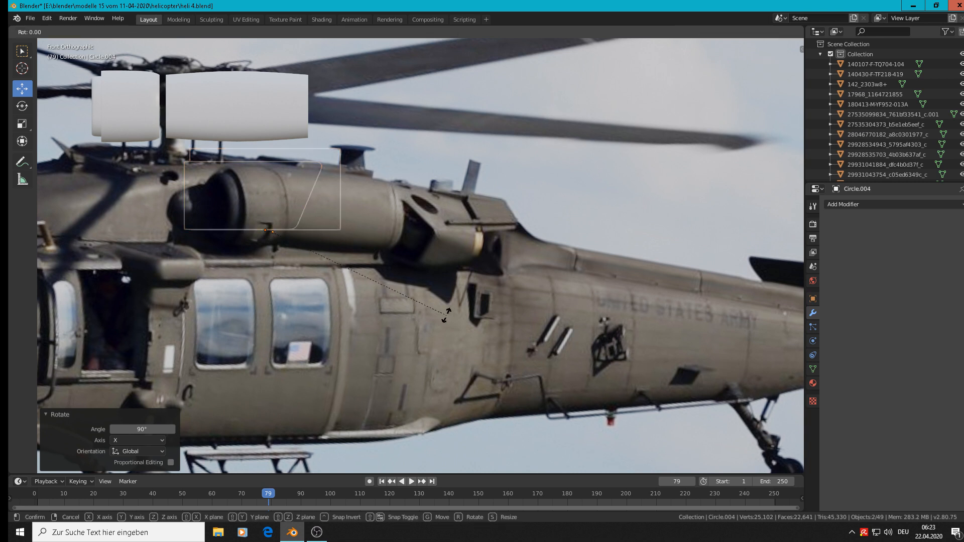
type("y")
type("90")
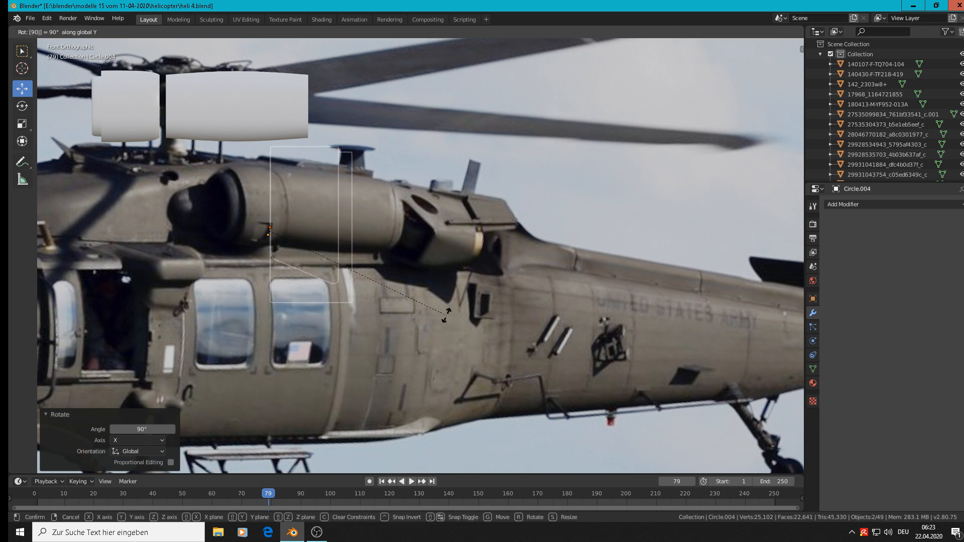
key("Return")
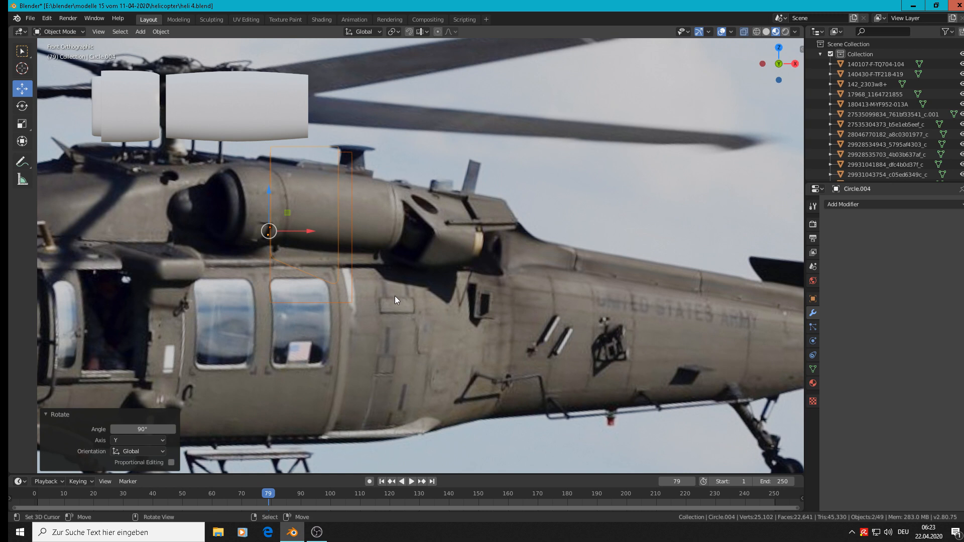
Rotate the tube and shell 180° about the global Z axis and move them 0.167 m along X
type("r")
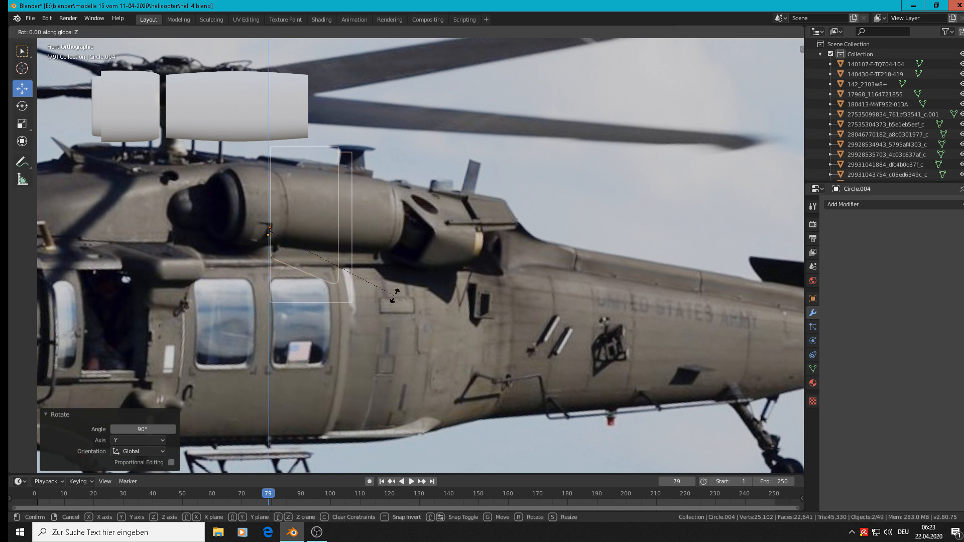
type("z180")
key("Return")
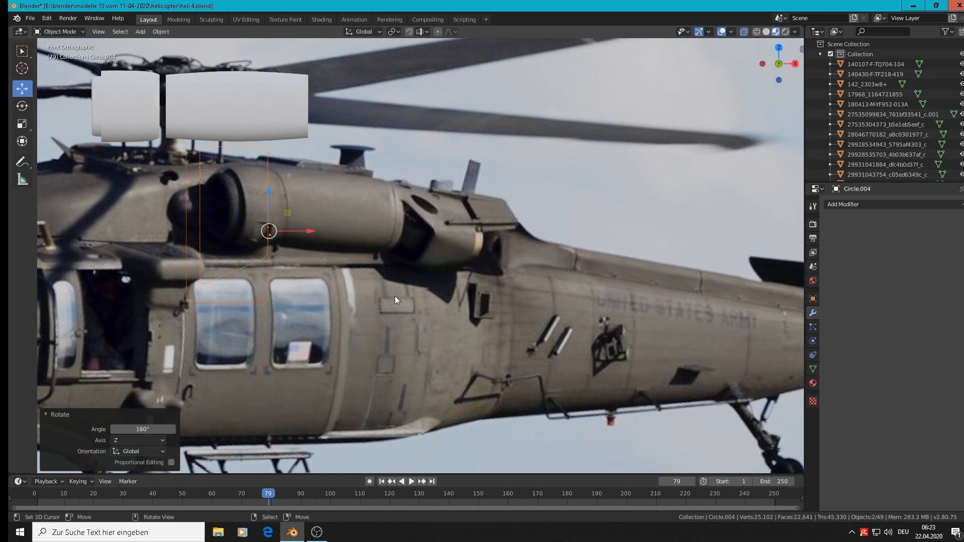
left_click_drag(314, 231, 440, 232)
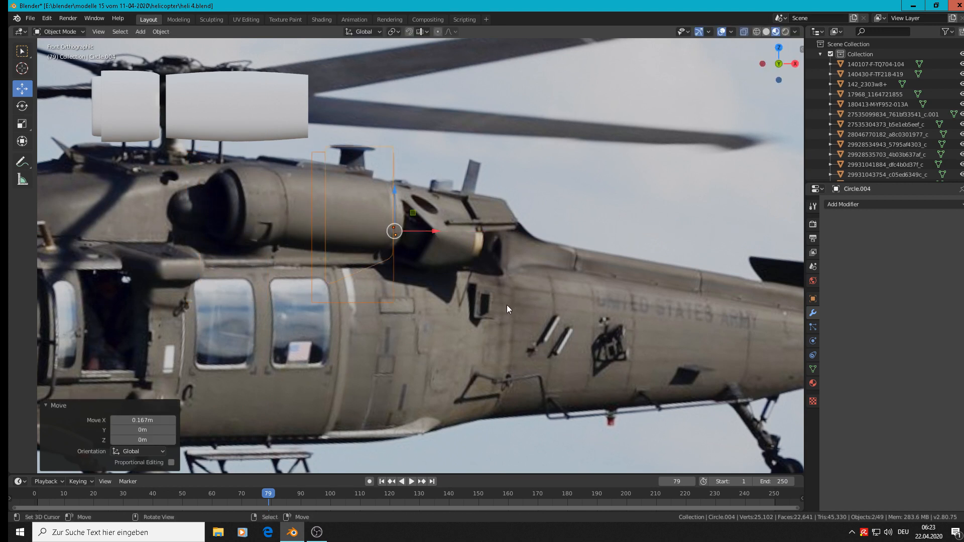
Extrude the edge loop at the oval tube's forward end in Edit Mode and move it -0.138 m along X
key("Tab")
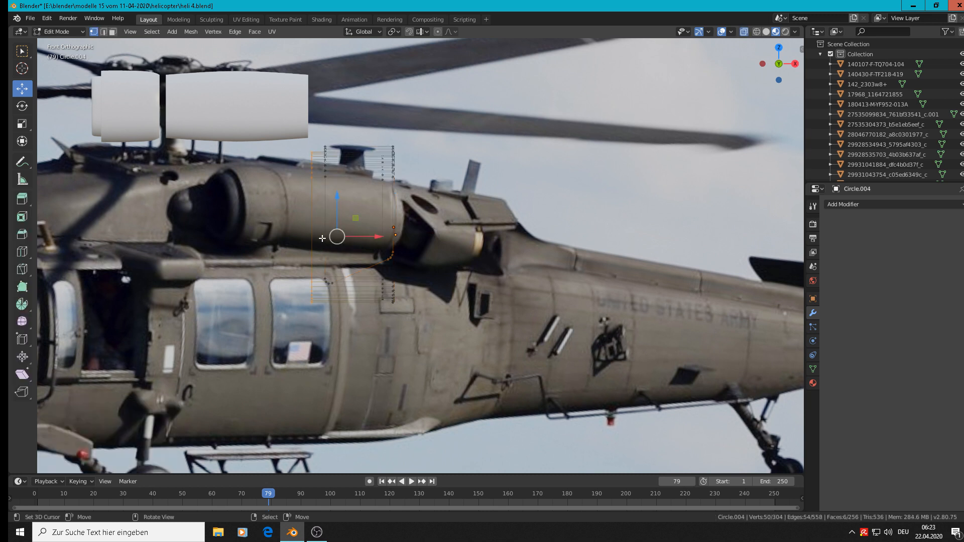
right_click(311, 241, "alt")
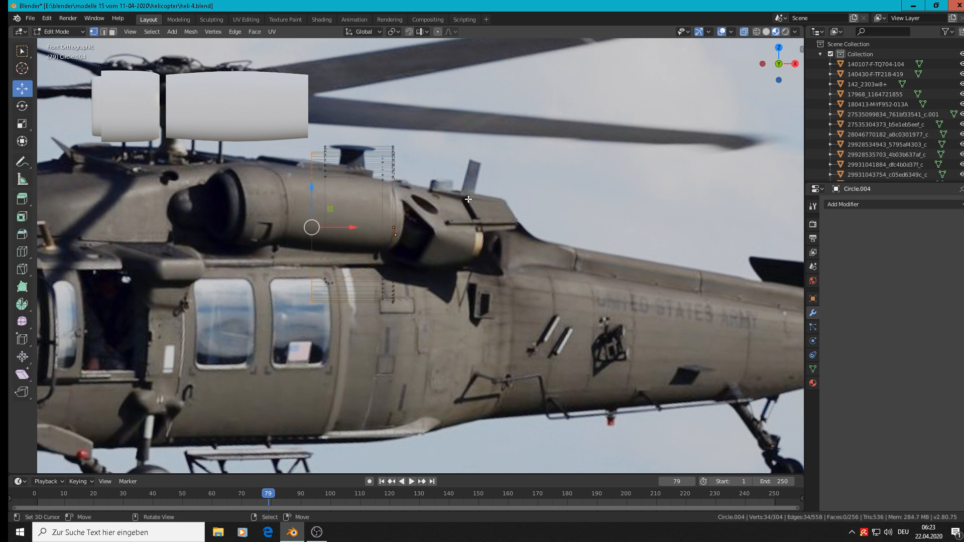
key("e")
right_click(366, 246)
left_click_drag(335, 227, 232, 217)
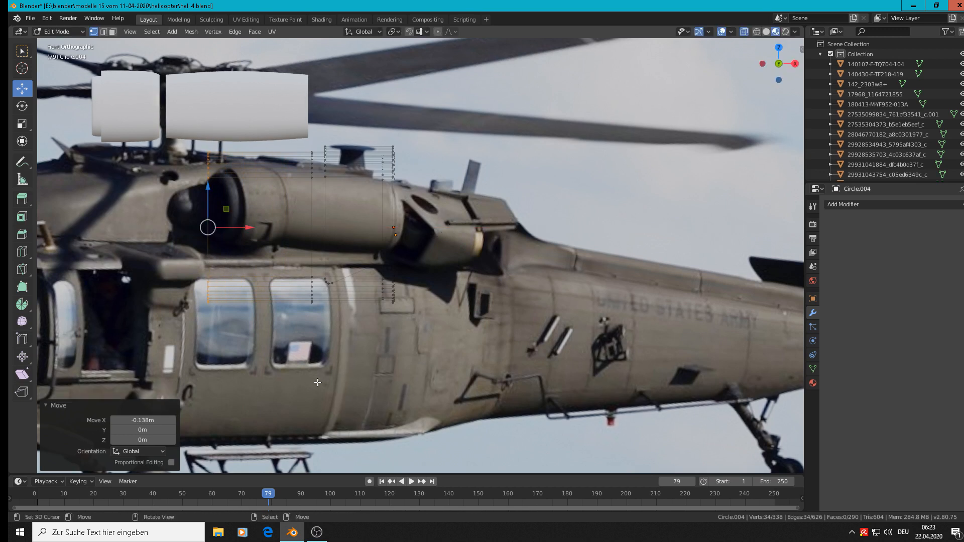
key("s")
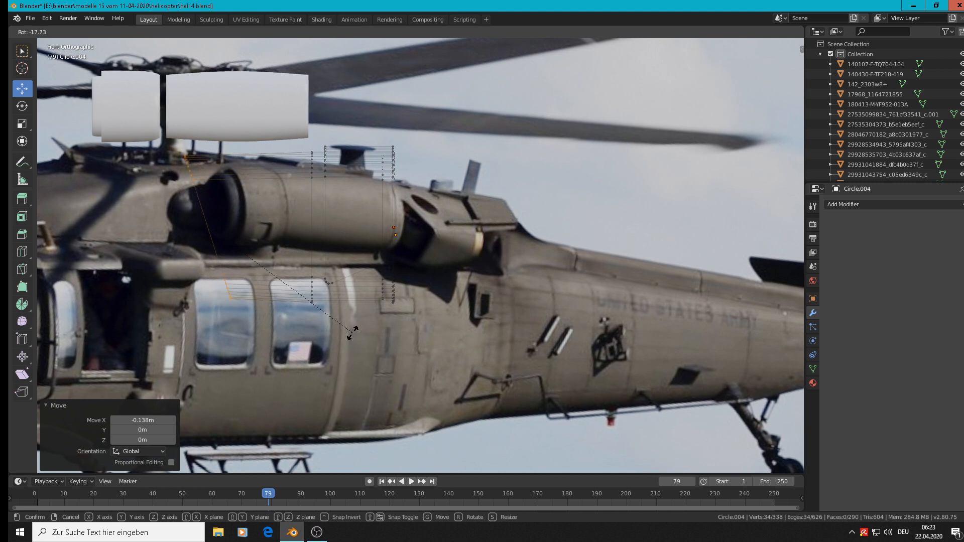
key("r")
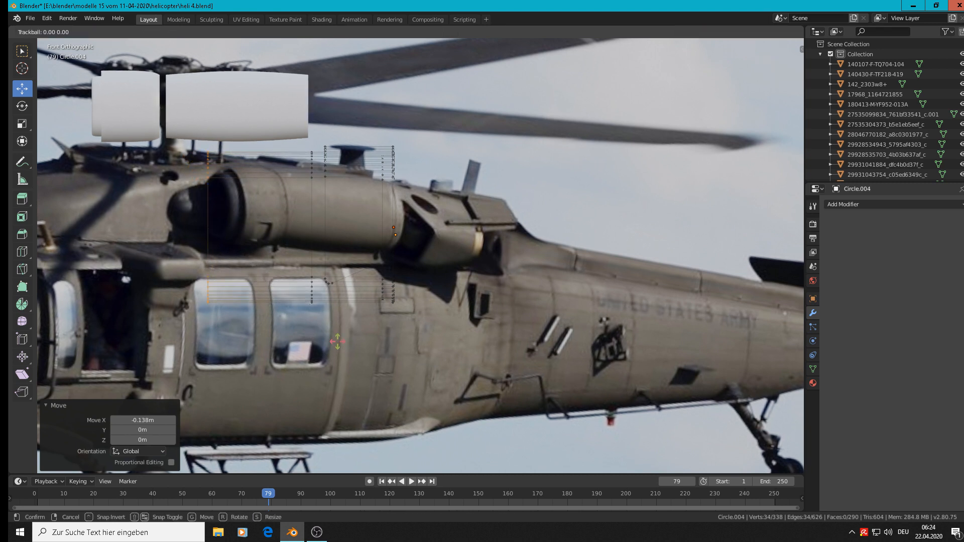
key("Escape")
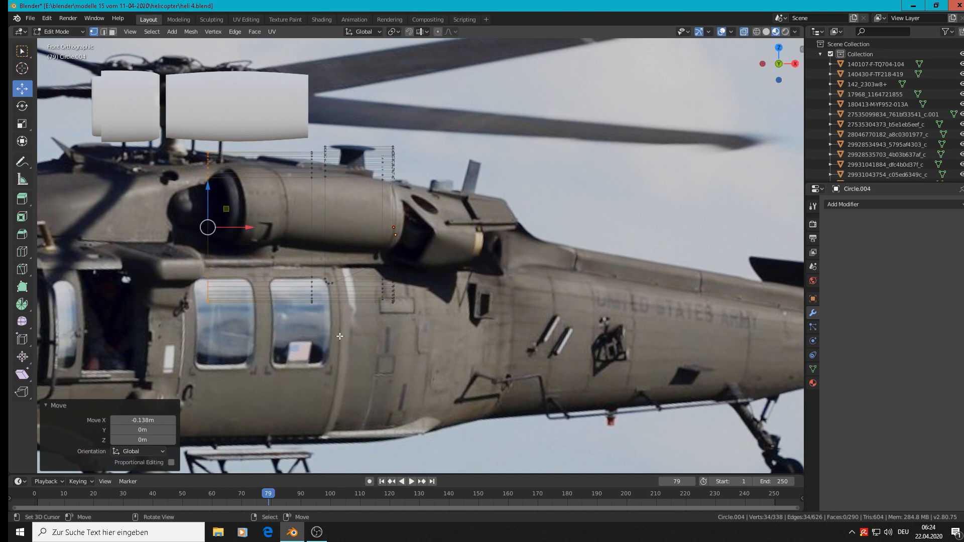
key("r")
key("r")
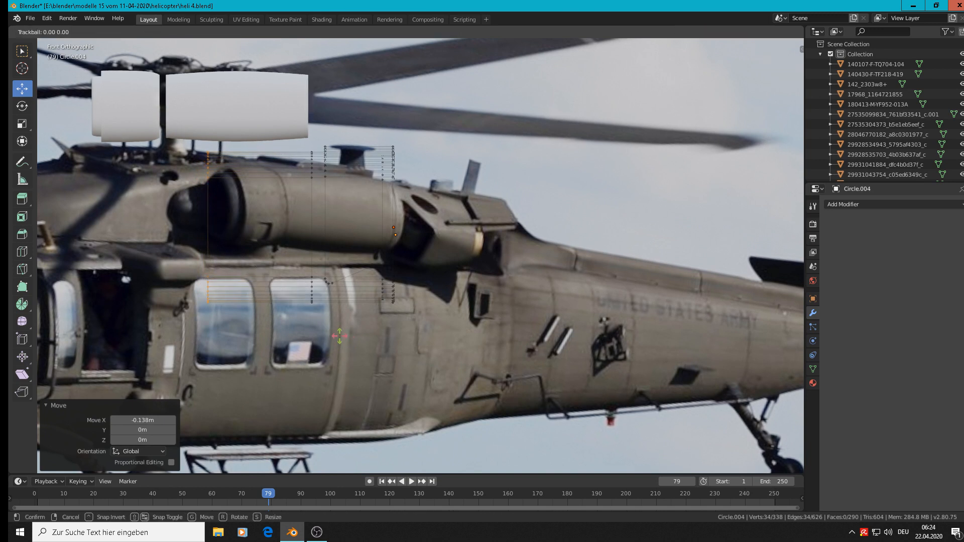
key("Escape")
Tilt the tube's extruded end loop -16.8° in the front view and scale it uniformly by 1.035
key("r")
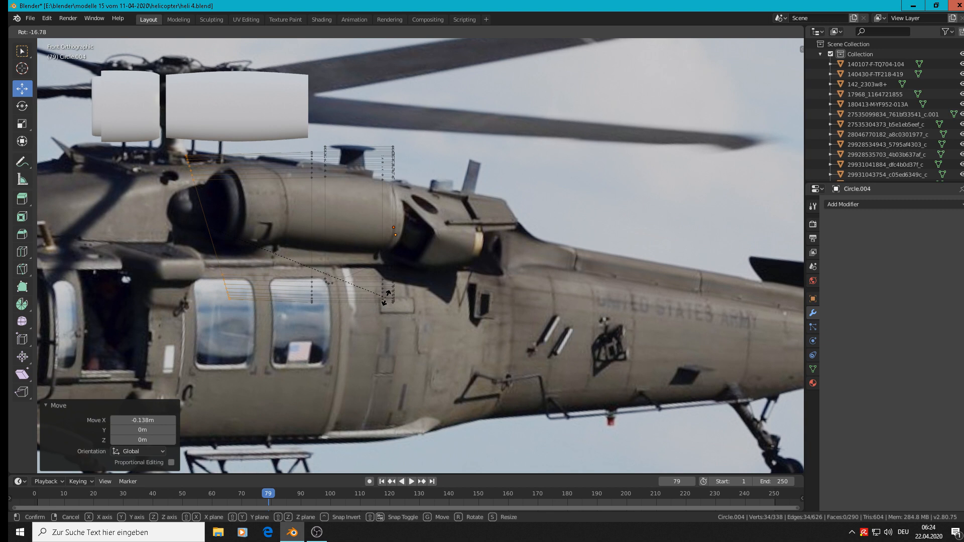
left_click(387, 297)
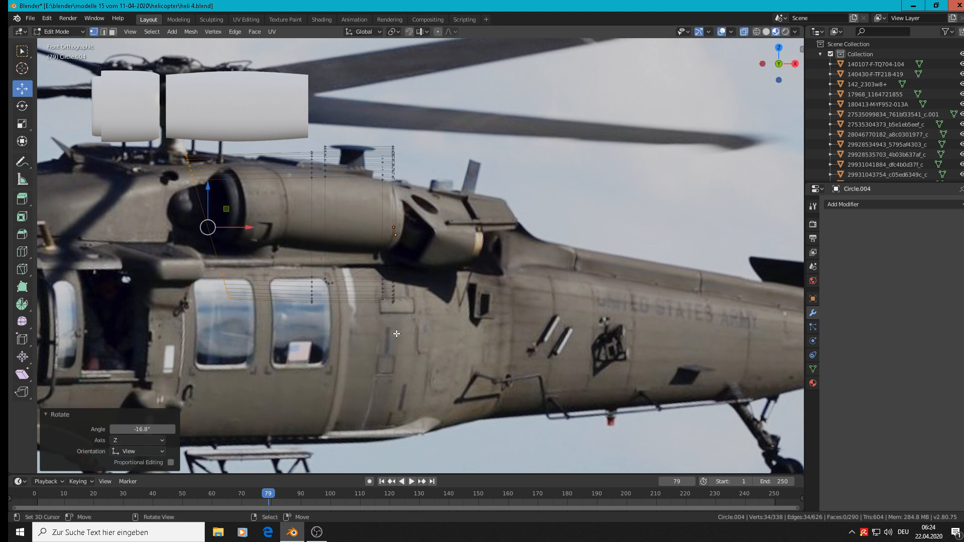
key("s")
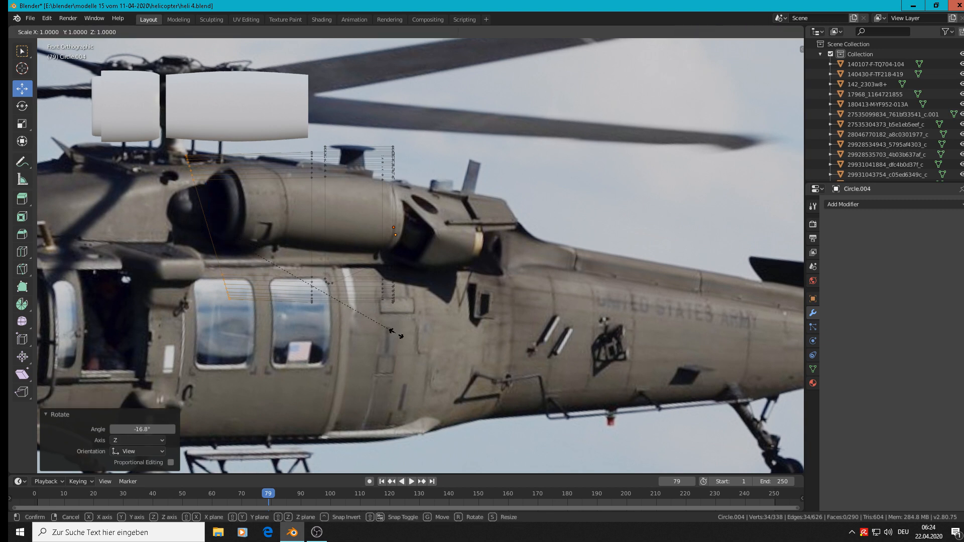
left_click(404, 336)
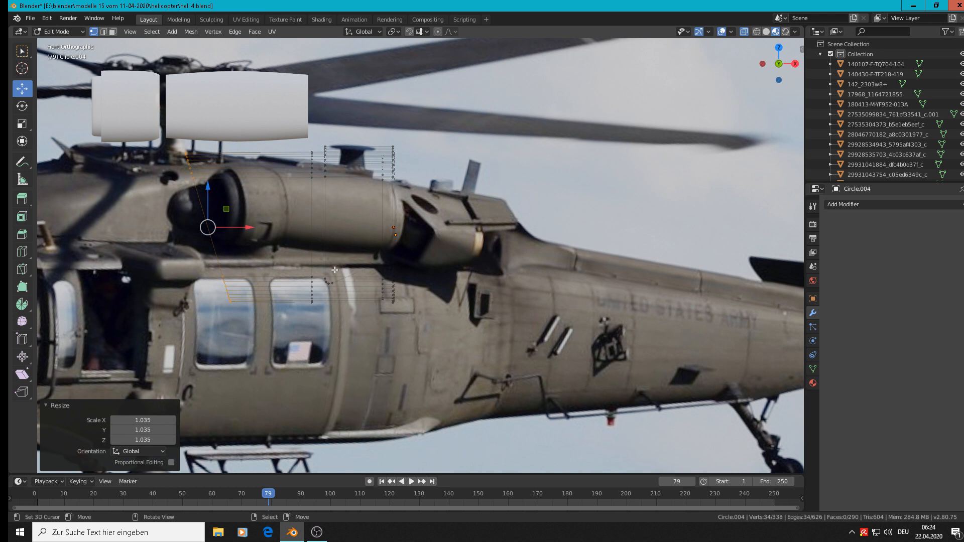
Return to Object Mode and move the oval tube and shell -13.6 m along Y, in front of the side-view reference image
key("Tab")
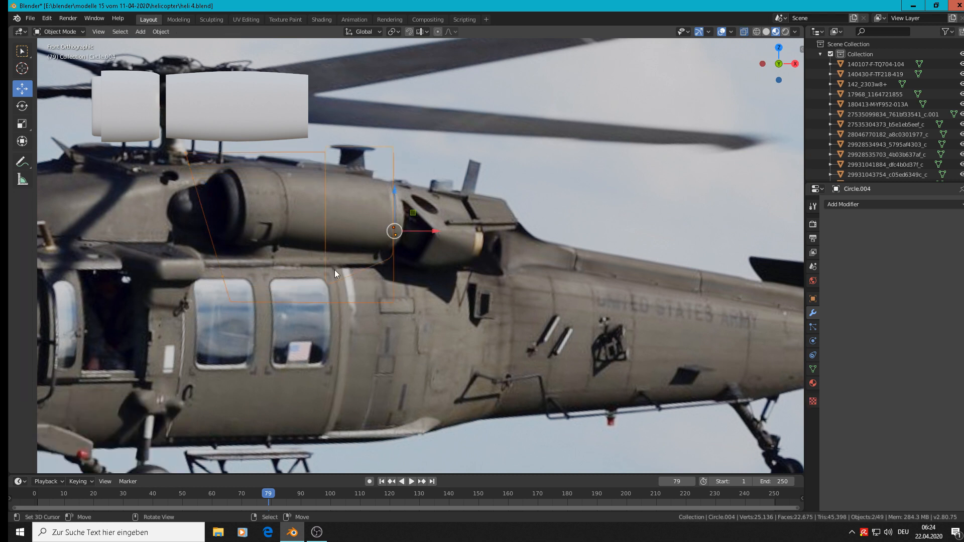
middle_click_drag(335, 270, 279, 341)
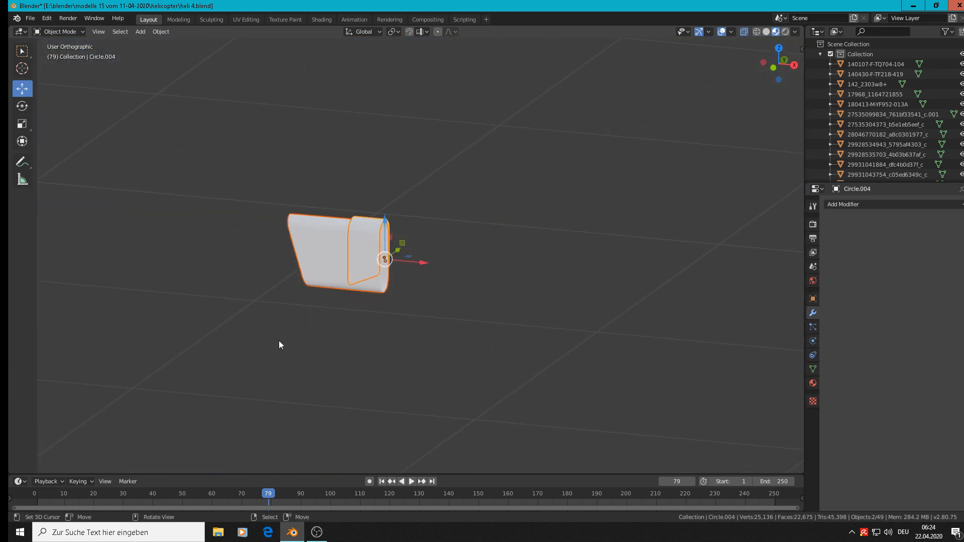
scroll(297, 340, "down", 8)
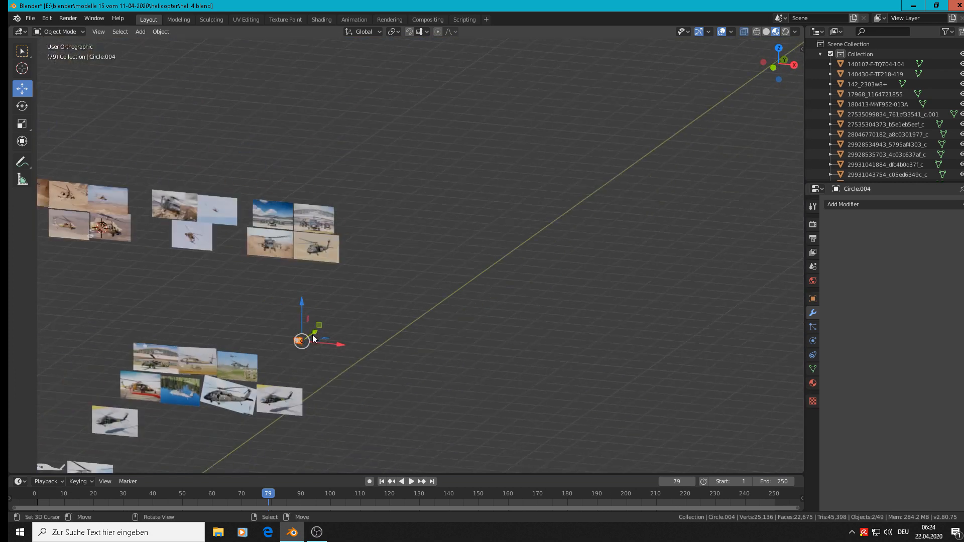
left_click_drag(327, 332, 250, 397)
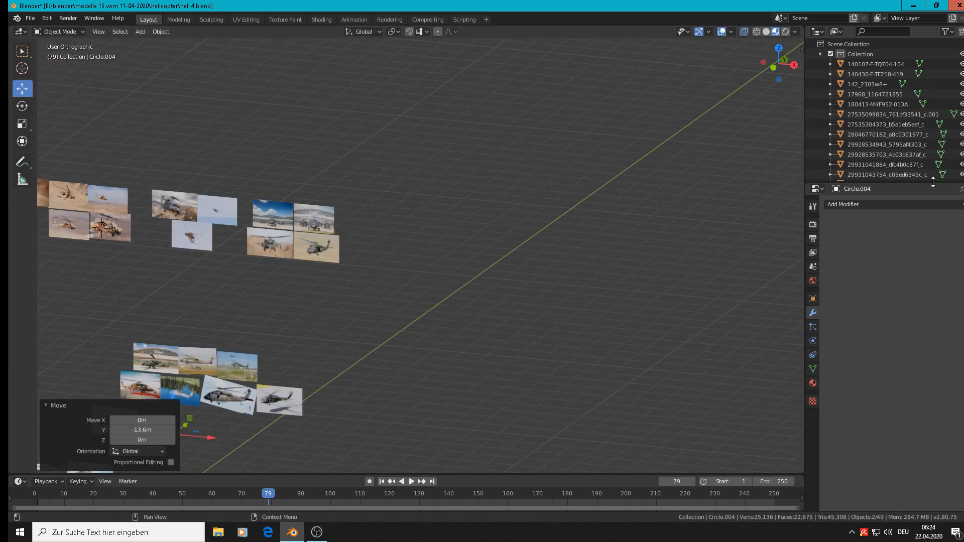
key("KP_1")
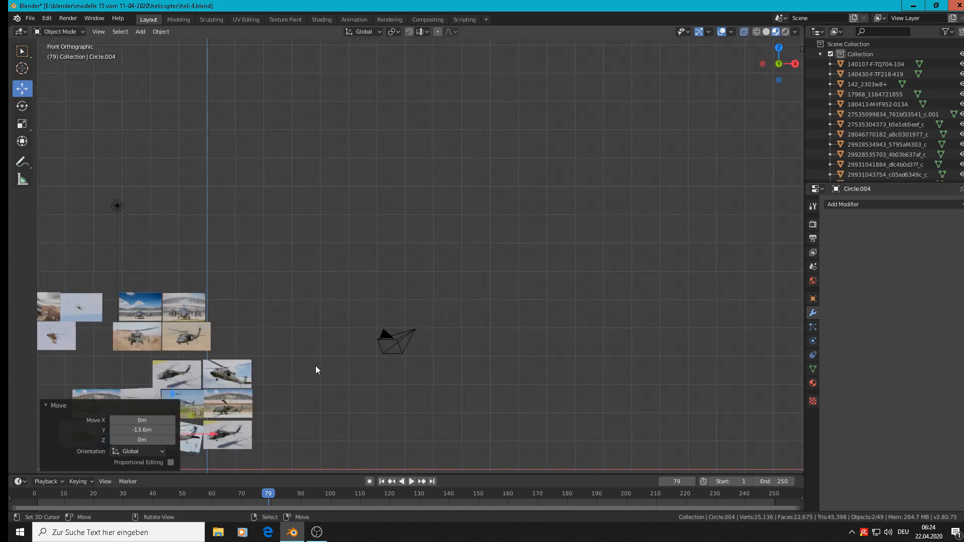
key("KP_Decimal")
scroll(243, 323, "down", 3)
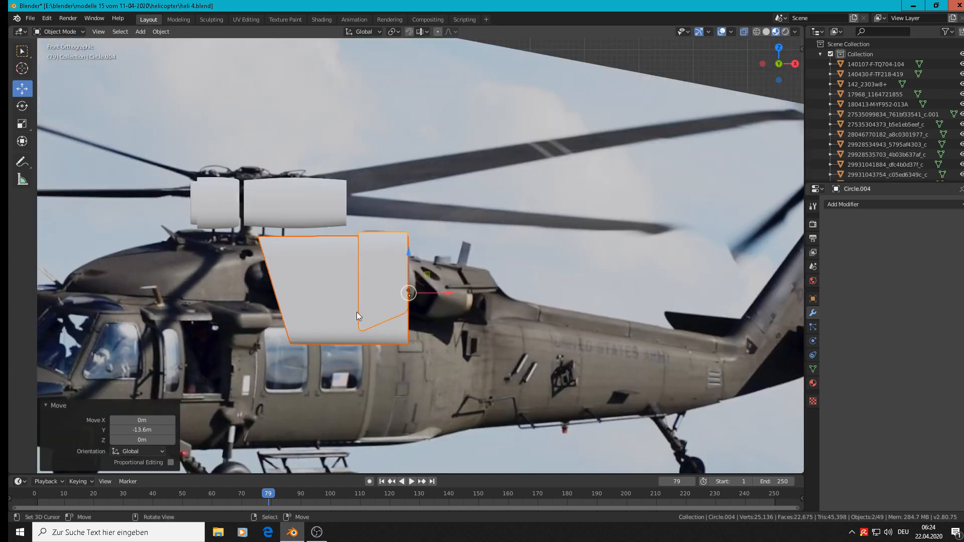
Scale the oval tube and shell uniformly by 0.571 and move them -0.313 m along X, ahead of the engine
key("s")
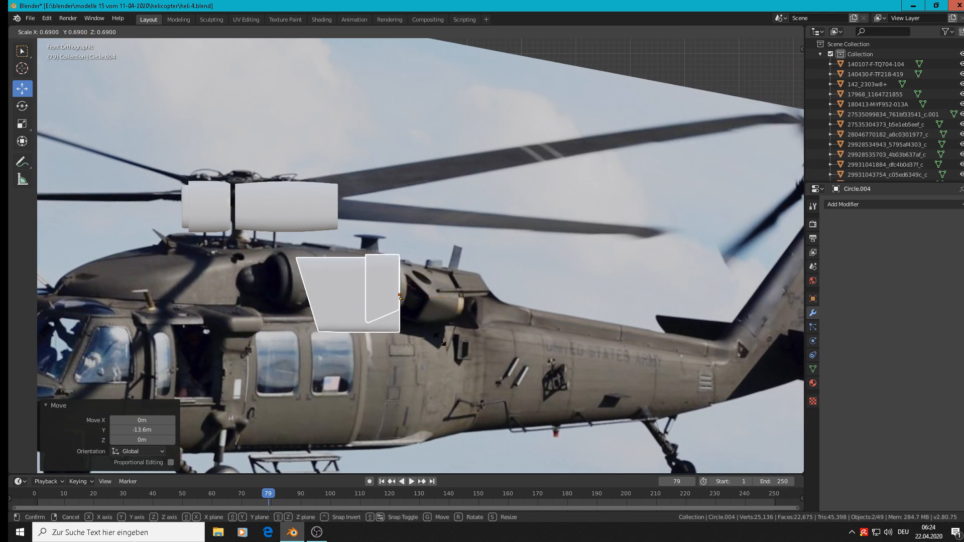
left_click(432, 333)
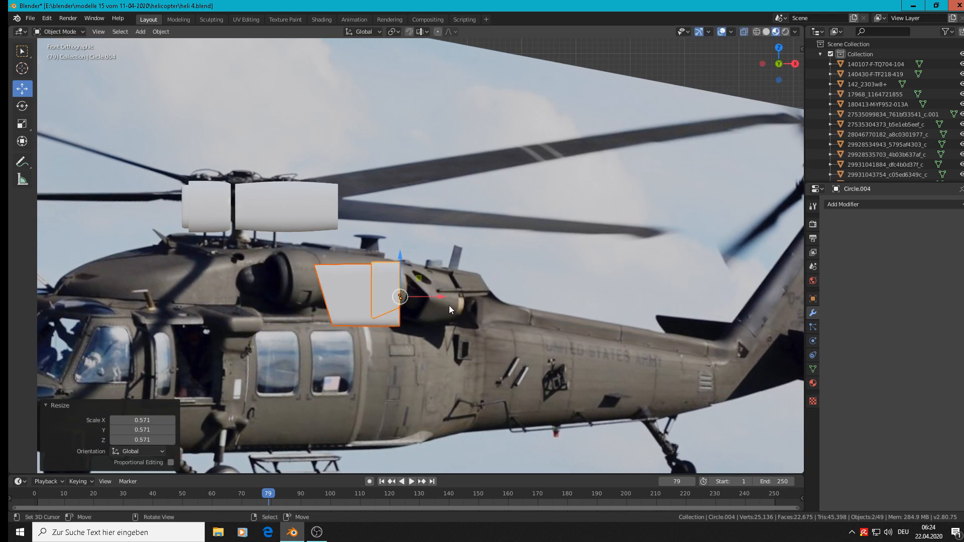
key("g")
key("x")
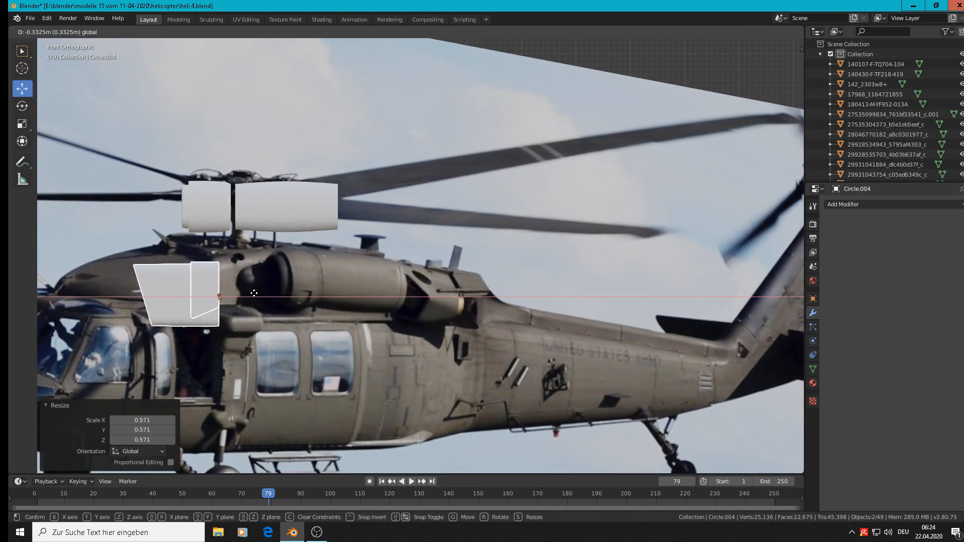
left_click(259, 306)
Place the 3D cursor at the engine's exhaust opening, add a mesh cylinder there and lower its vertex count
scroll(410, 312, "up", 3)
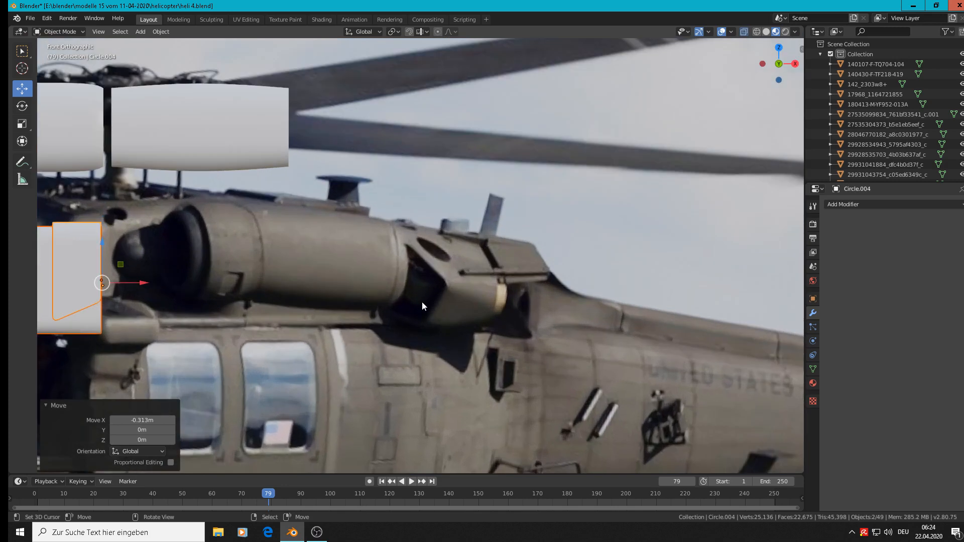
middle_click_drag(422, 301, 683, 201, "shift")
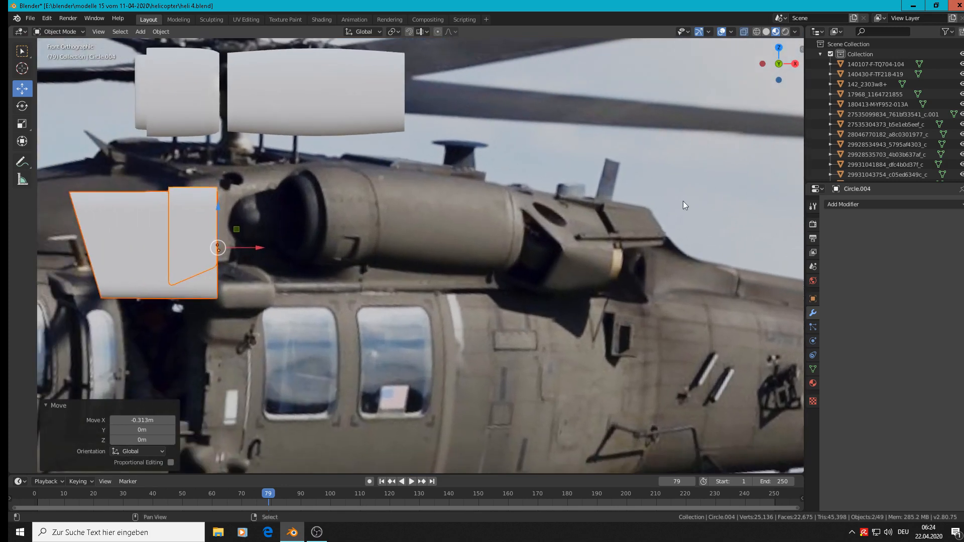
right_click(537, 255, "shift")
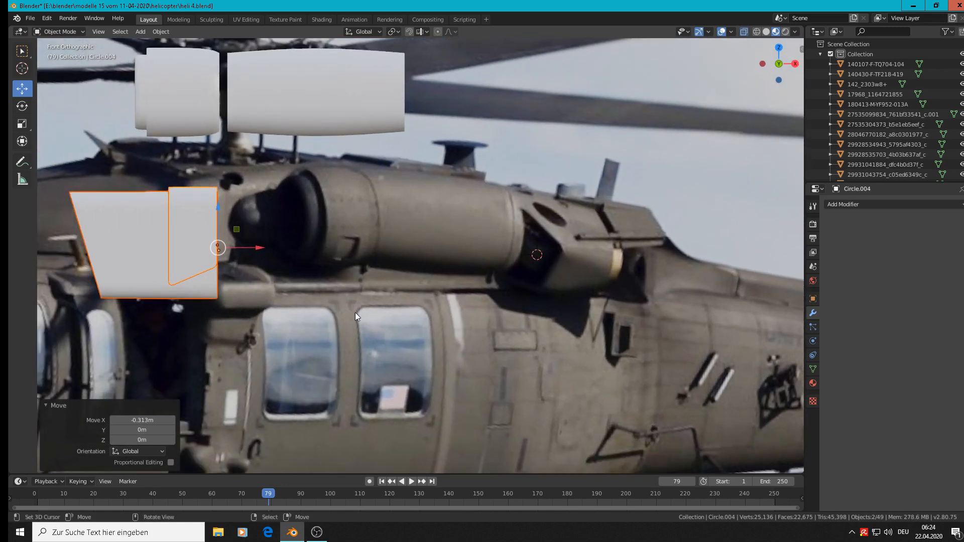
left_click(141, 33)
mouse_move(191, 46)
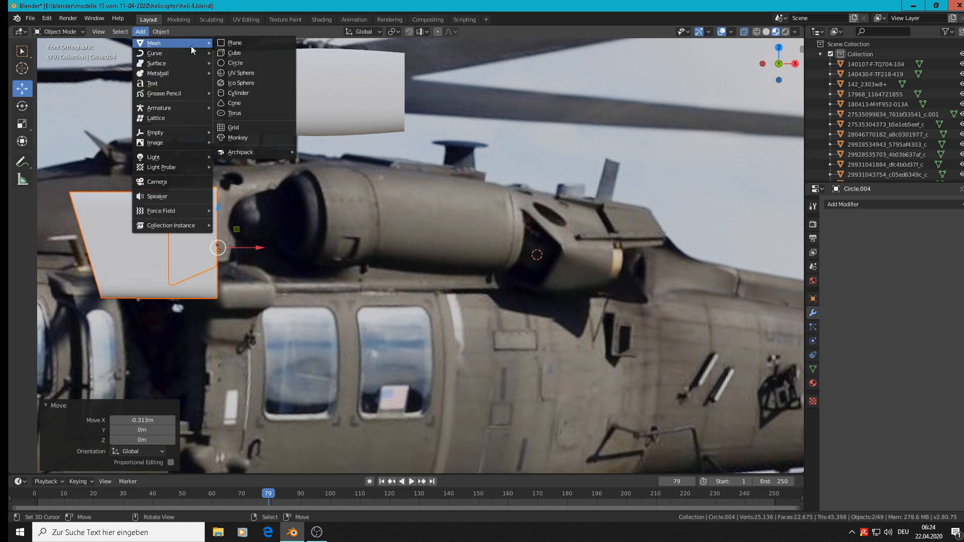
left_click(251, 93)
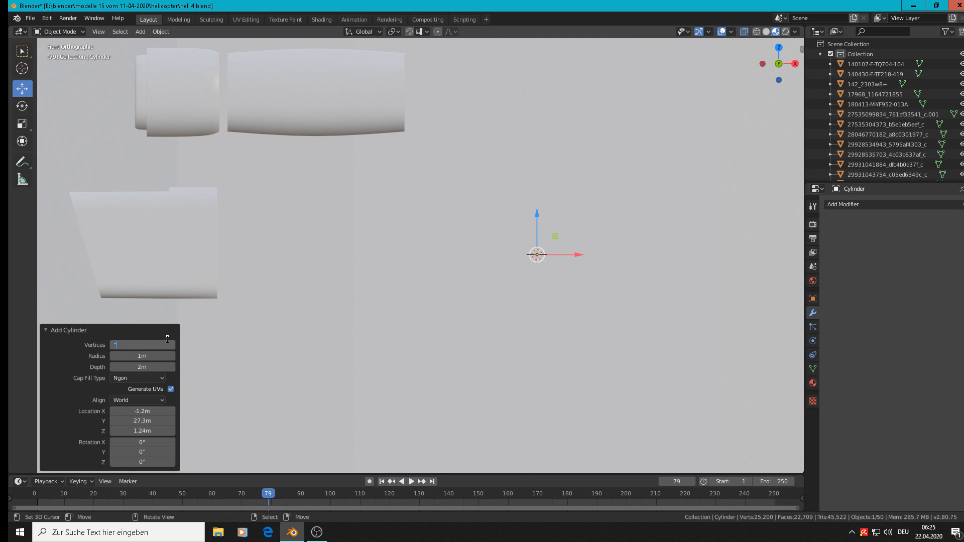
key("Return")
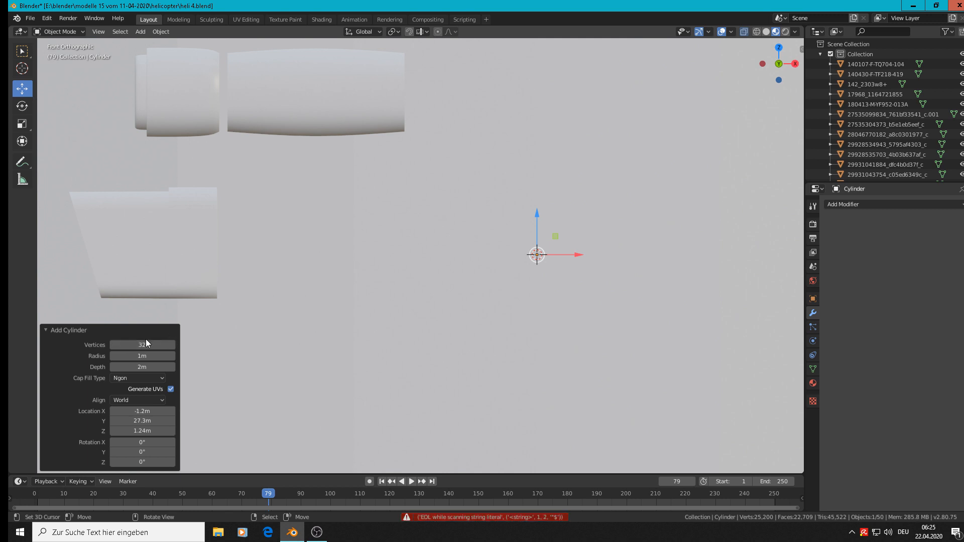
left_click(145, 344)
Scale the cylinder uniformly by 0.065, shrink it further to the exhaust's size and move it 0.0599 m along X
key("s")
left_click(544, 262)
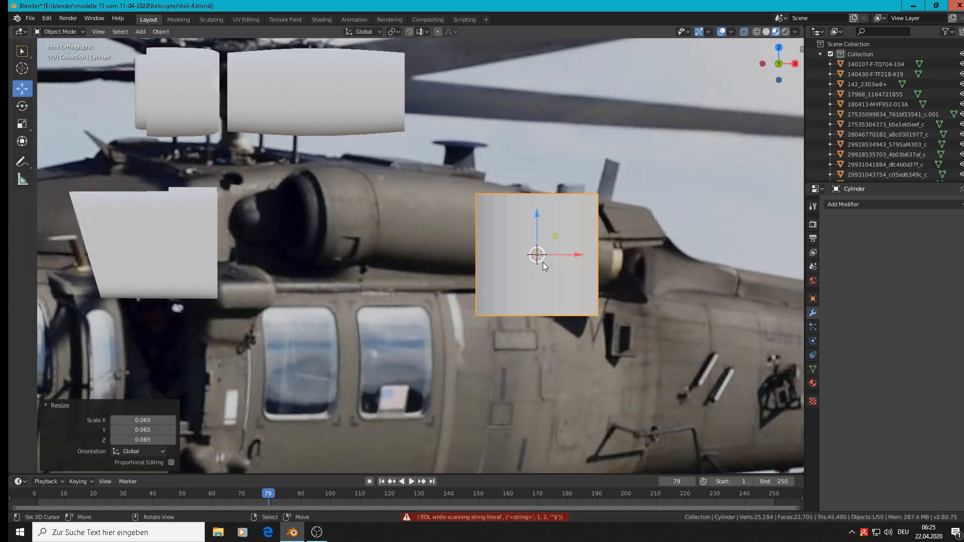
key("s")
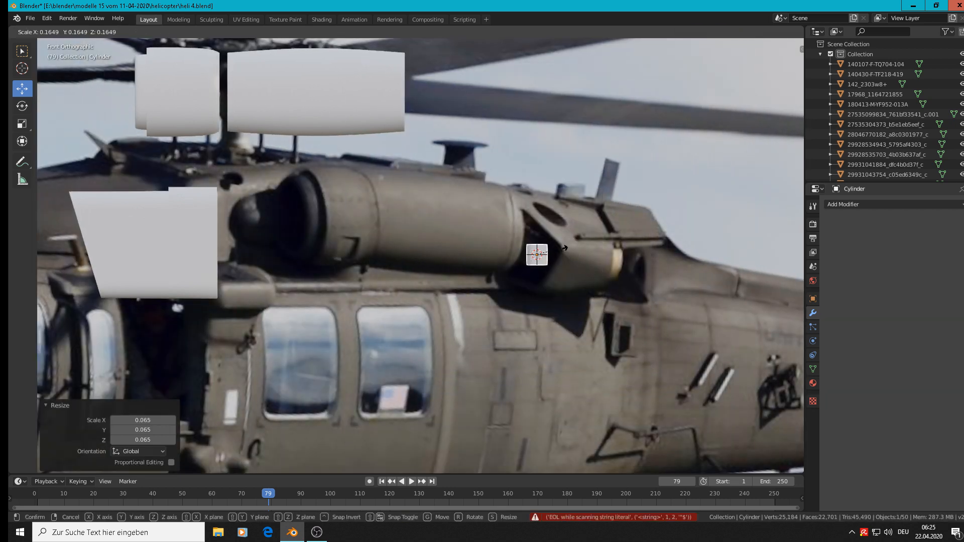
left_click(571, 253)
left_click_drag(572, 253, 627, 266)
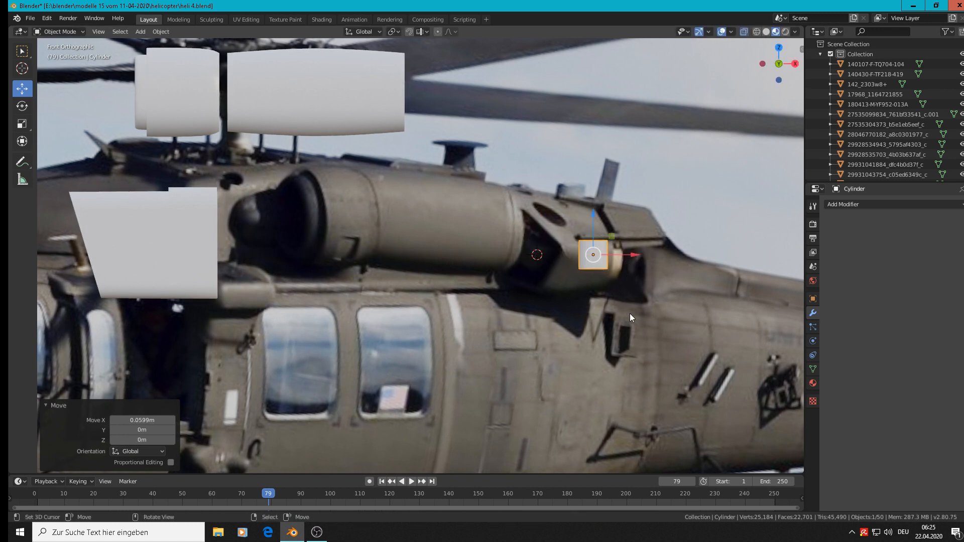
Fit the cylinder to the exhaust by scaling it 0.877 along Z, 1.777 uniformly and 0.781 along Z
key("s")
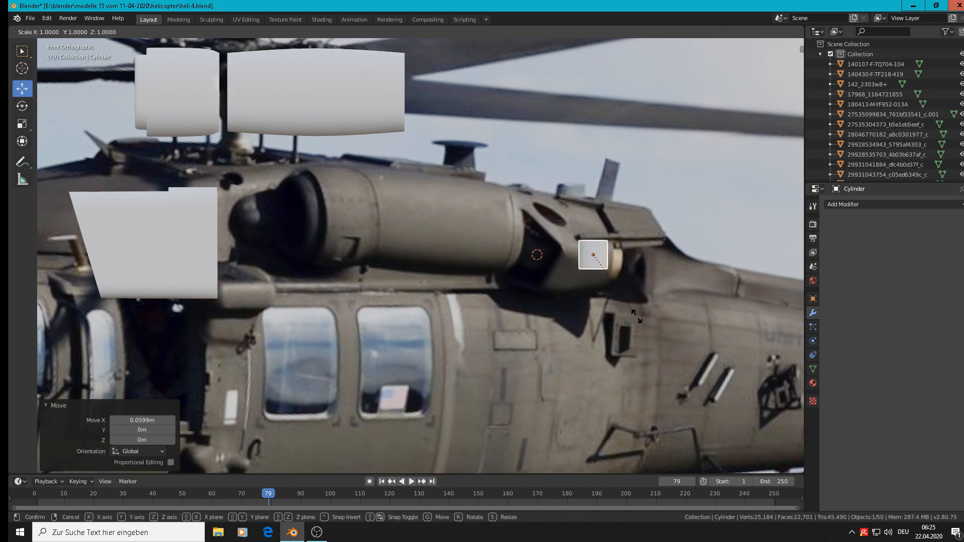
key("z")
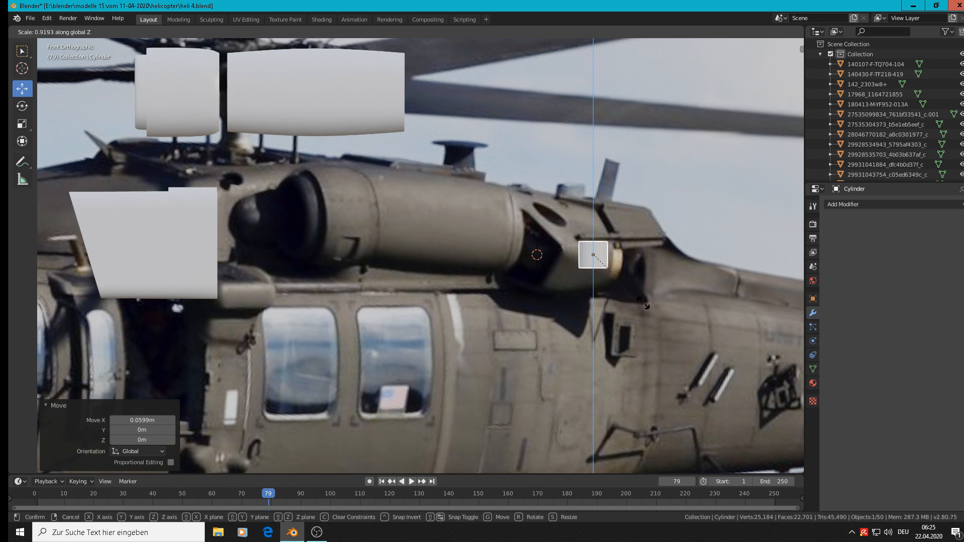
left_click(639, 302)
key("s")
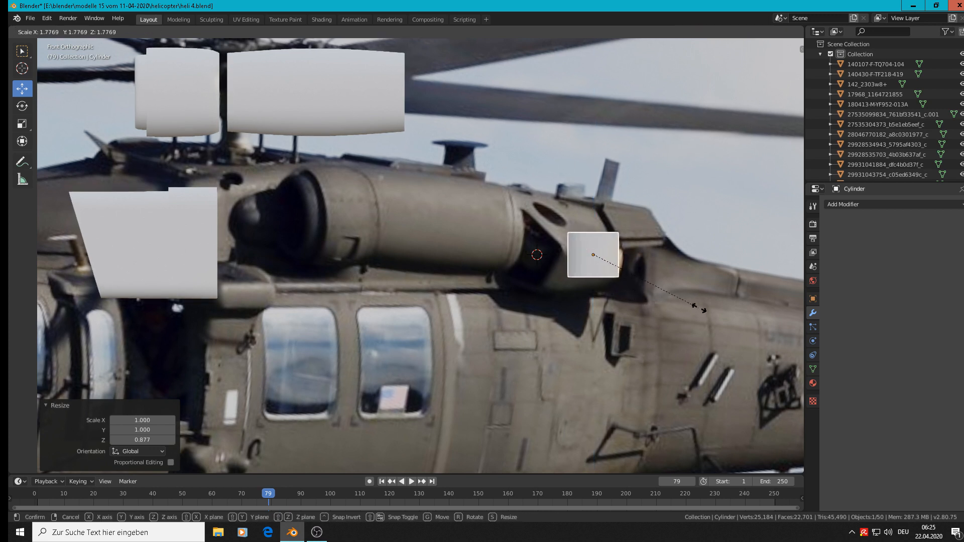
left_click(698, 309)
key("s")
key("z")
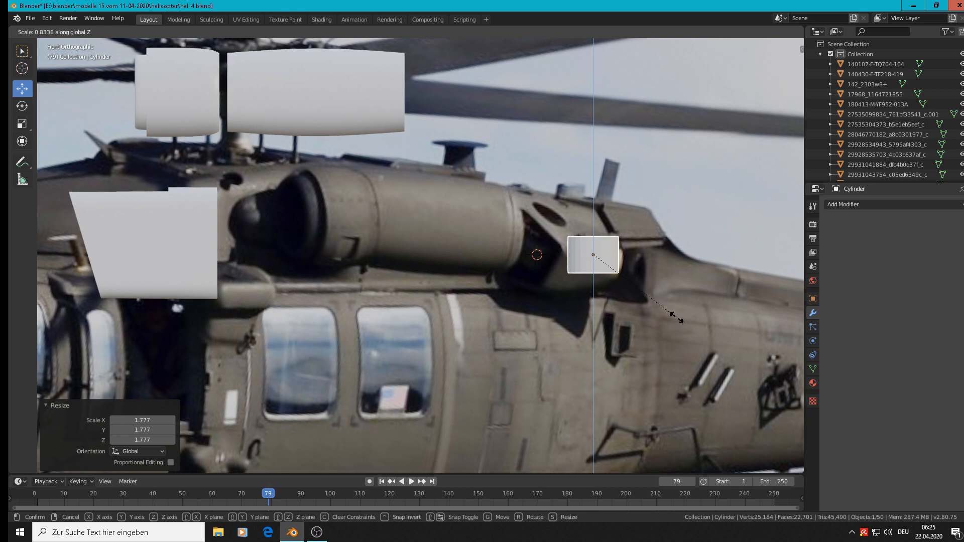
left_click(666, 315)
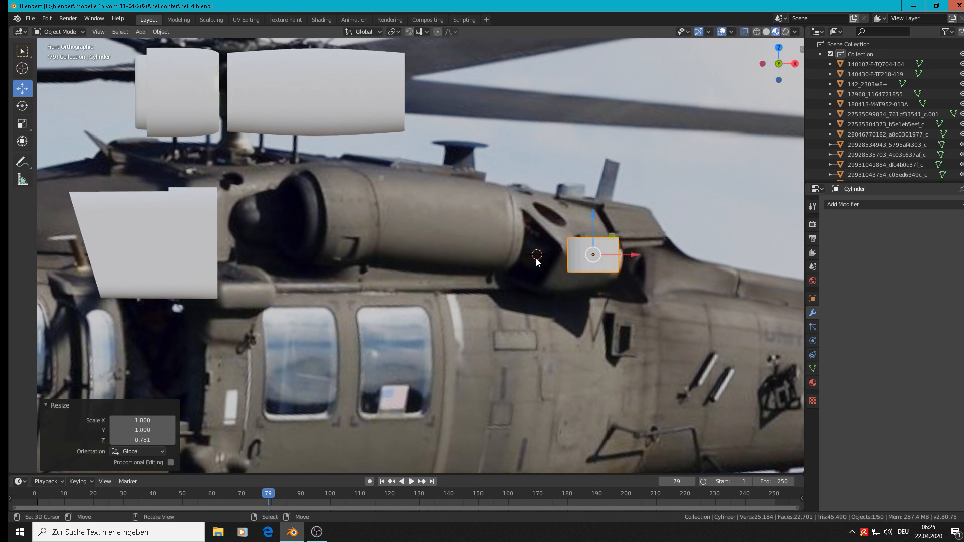
Select the groups of reference images across the scene and scale them to 0 along Y to align them in one plane
scroll(512, 304, "down", 4)
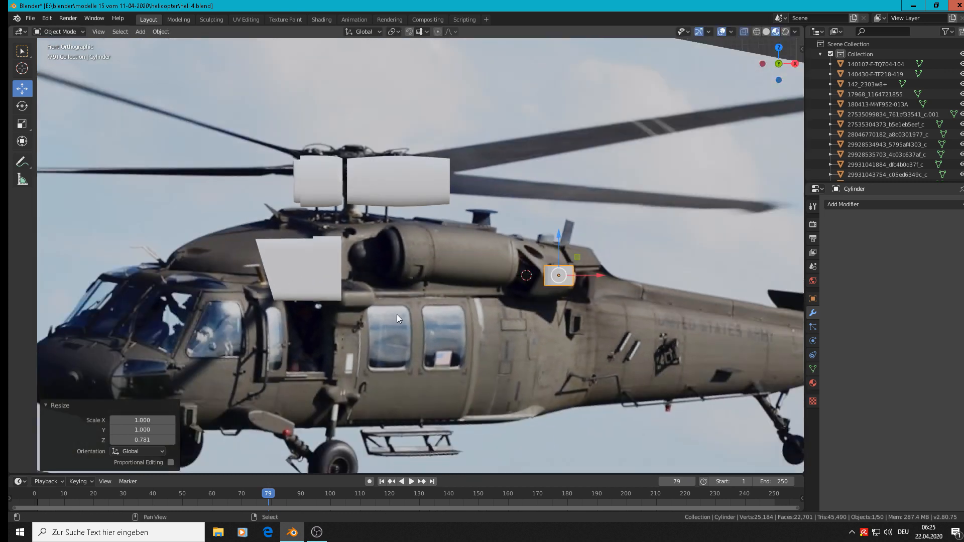
middle_click_drag(397, 315, 315, 382)
scroll(530, 332, "down", 4)
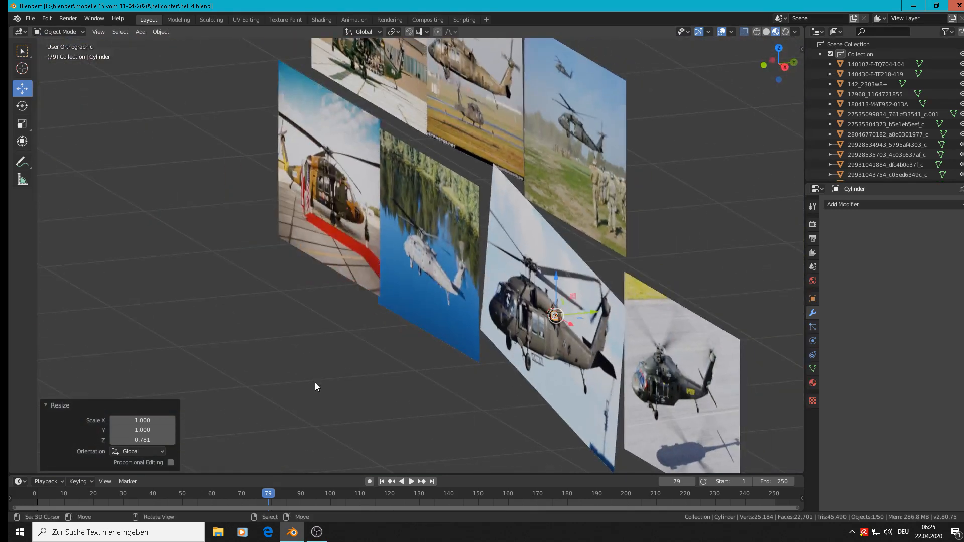
scroll(315, 383, "down", 5)
scroll(385, 358, "down", 4)
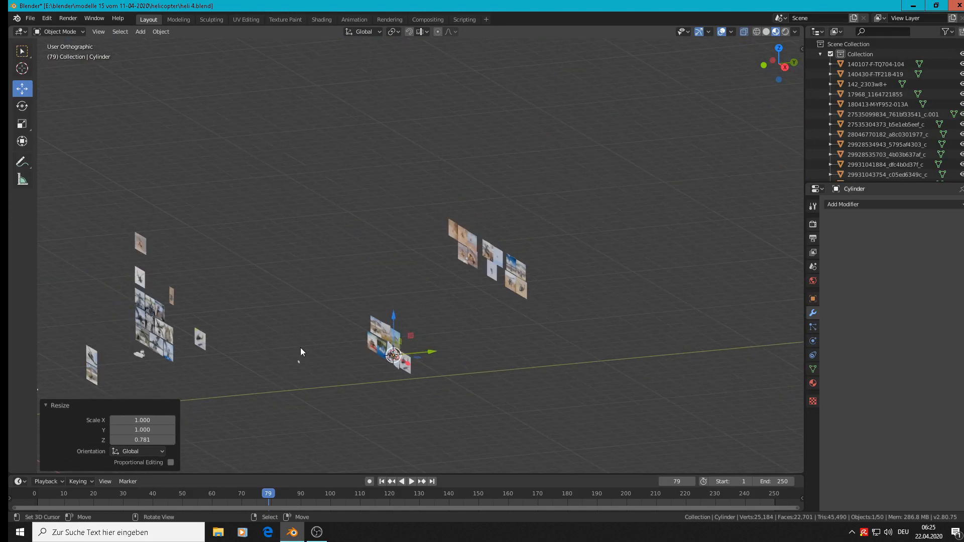
middle_click_drag(382, 246, 660, 134, "shift")
right_click(373, 250)
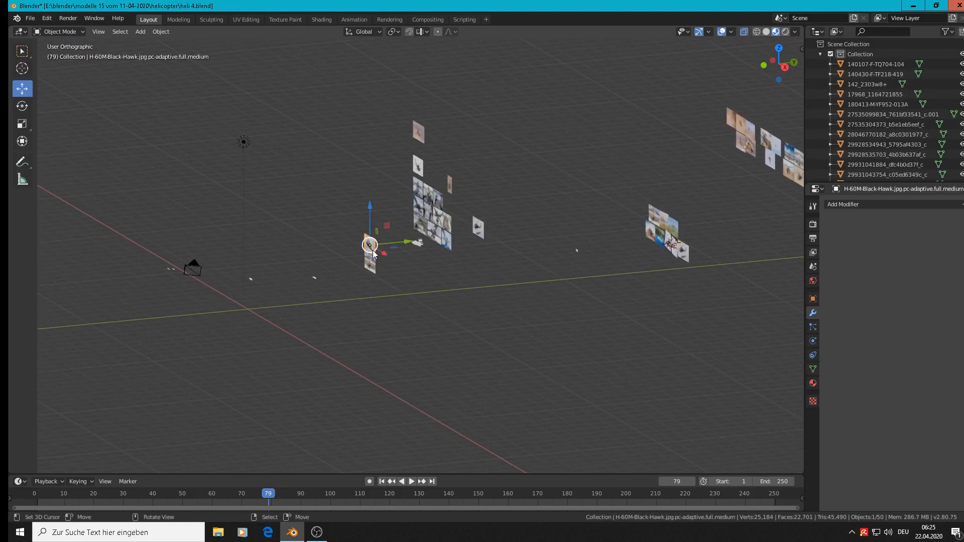
right_click(359, 271, "shift")
key("c")
mouse_move(417, 191)
left_mouse_down()
mouse_move(403, 219)
mouse_move(465, 229)
mouse_move(431, 112)
mouse_move(423, 170)
mouse_move(672, 215)
mouse_move(690, 259)
left_mouse_up()
key("Escape")
middle_click_drag(720, 245, 576, 230, "shift")
key("c")
mouse_move(635, 211)
left_mouse_down()
mouse_move(534, 159)
mouse_move(638, 218)
left_mouse_up()
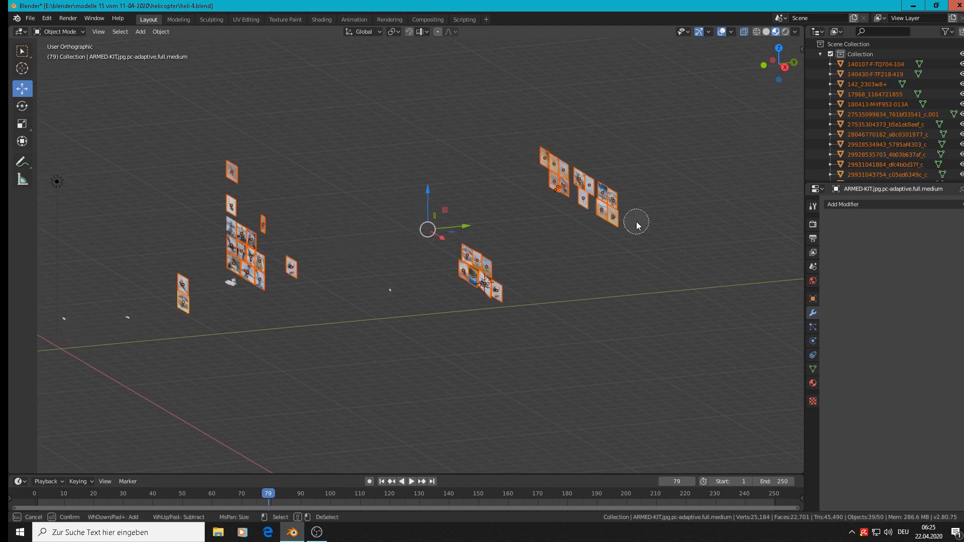
key("Escape")
type("sy")
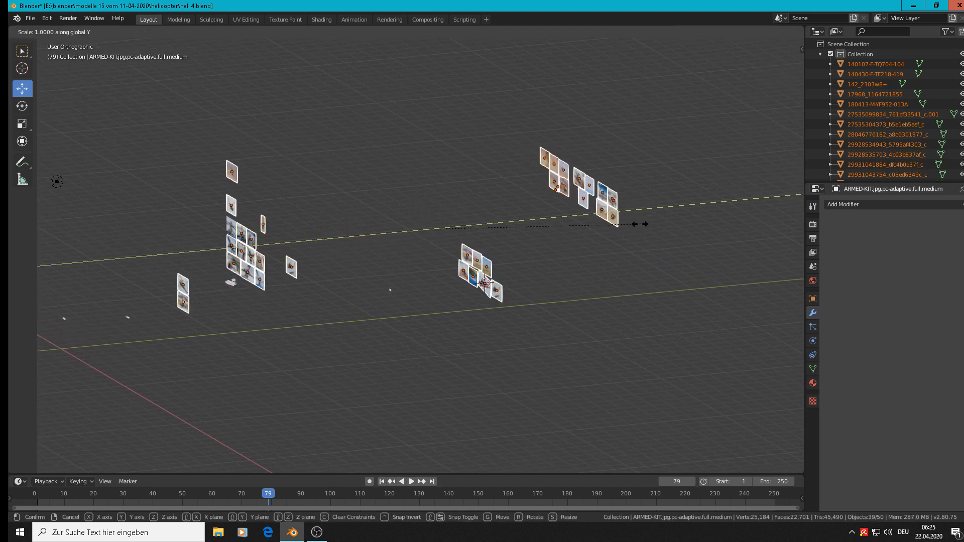
type("0")
key("Return")
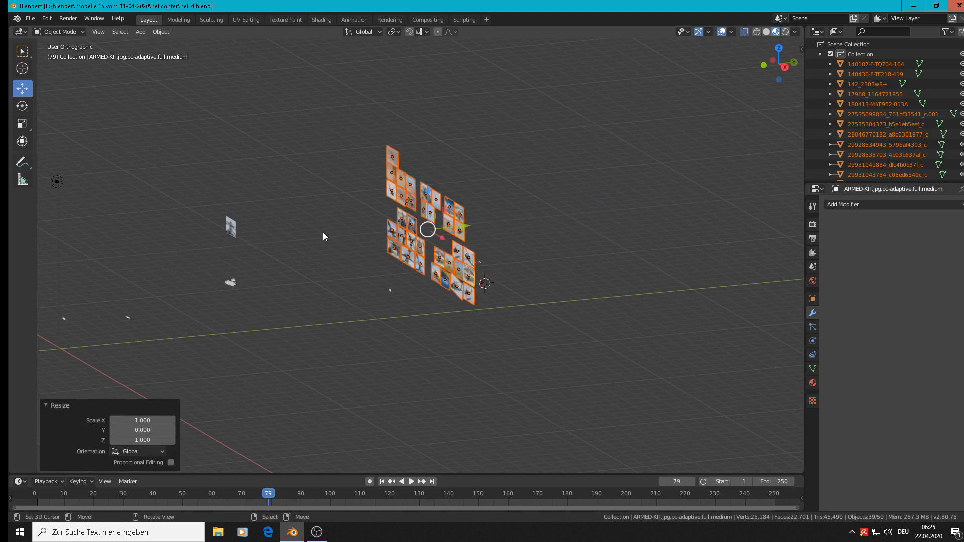
Add the leftover rotor head image to the selected references and scale them all to 0 along Y
left_click(225, 231, "shift")
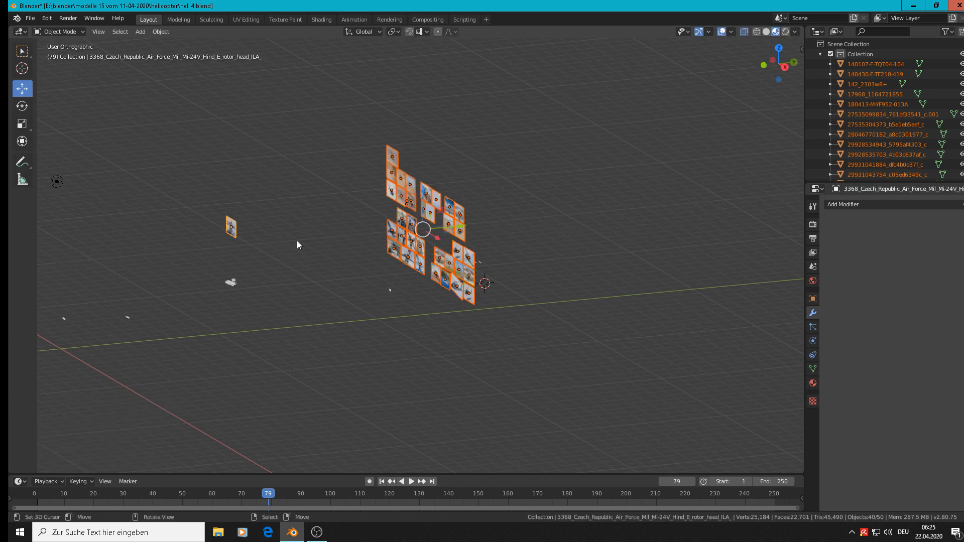
type("sy0")
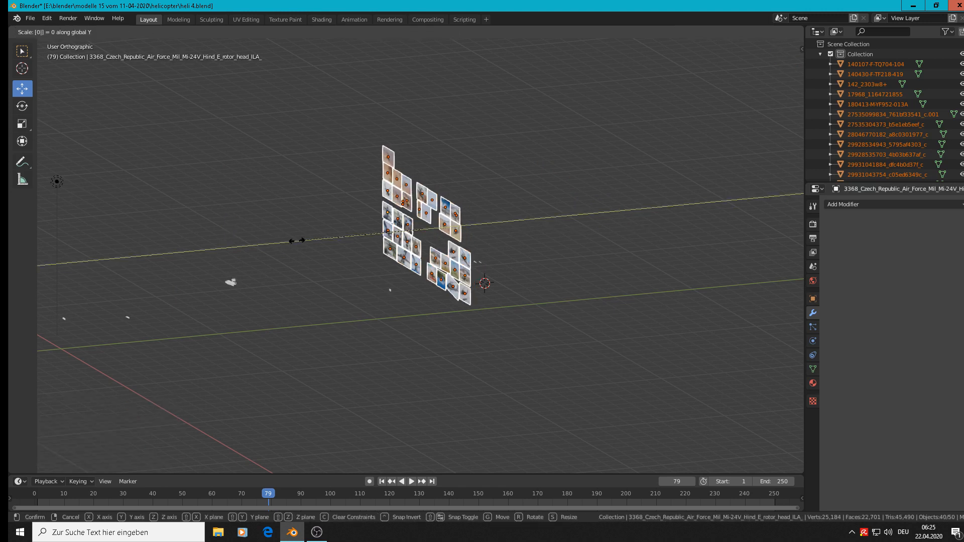
key("Return")
Select and frame the small mesh part with the Subdivision and Mirror modifiers, and examine how the model parts lie relative to the aligned references
middle_click_drag(297, 245, 702, 256)
scroll(306, 277, "up", 5)
scroll(265, 255, "down", 5)
scroll(585, 261, "up", 3)
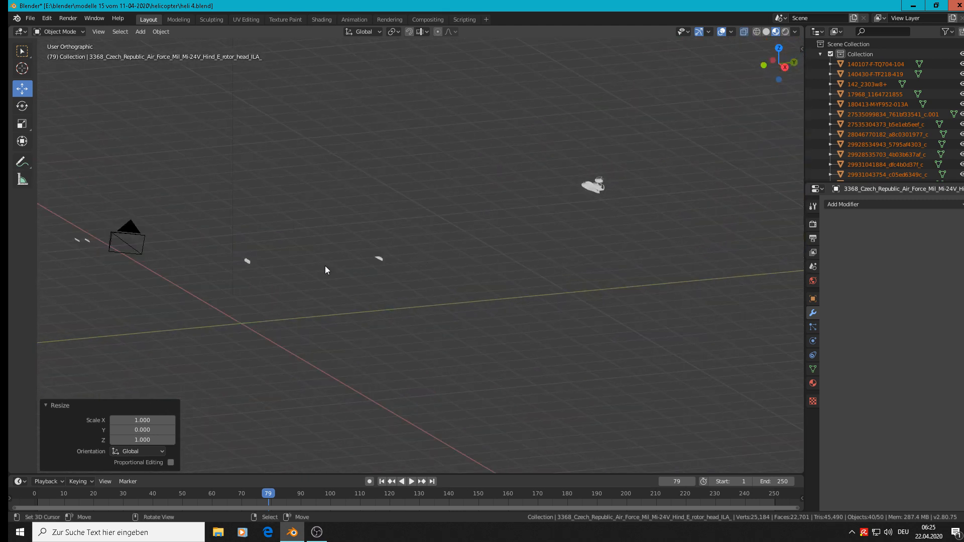
left_click(247, 261)
key("KP_Decimal")
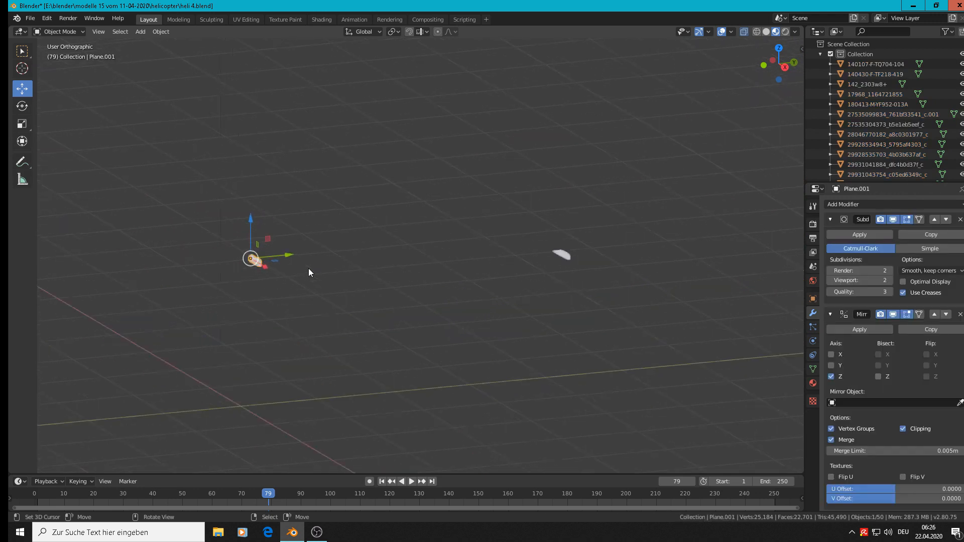
scroll(359, 276, "down", 2)
middle_click_drag(429, 276, 491, 262)
scroll(517, 279, "down", 5)
scroll(568, 282, "down", 6)
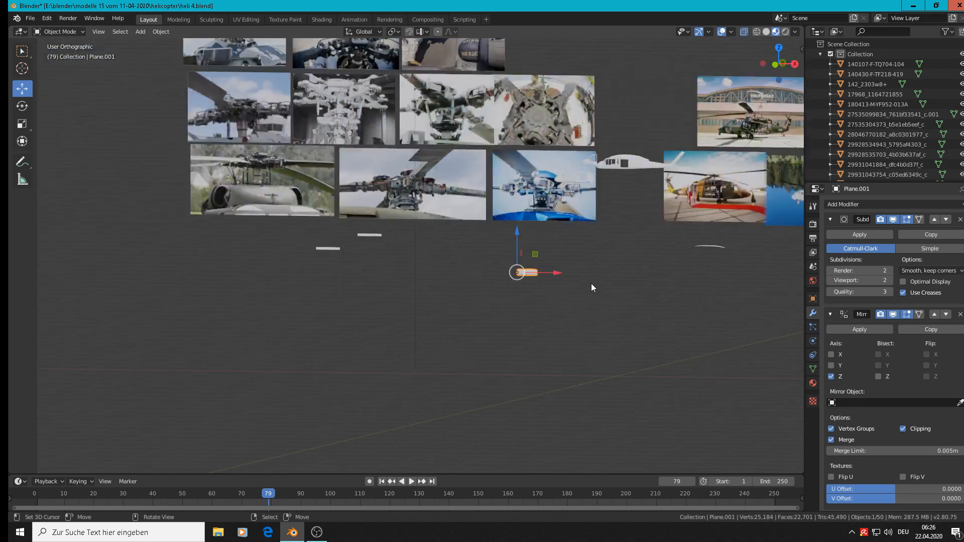
scroll(703, 292, "up", 1)
middle_click_drag(701, 293, 730, 319)
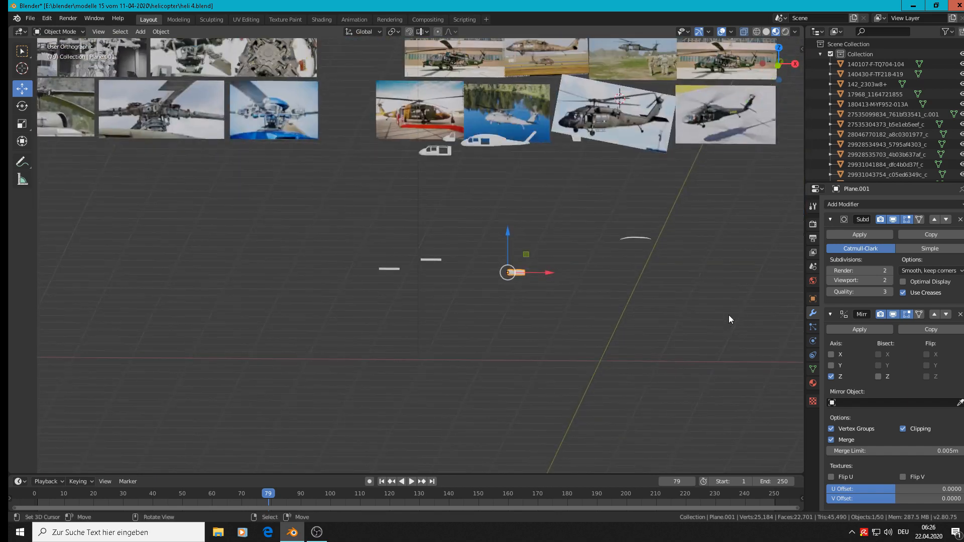
Select the two small tapered parts and move them 0.354 m along X and 0.163 m along Z beside the cylindrical parts
left_click(577, 138)
key("KP_Decimal")
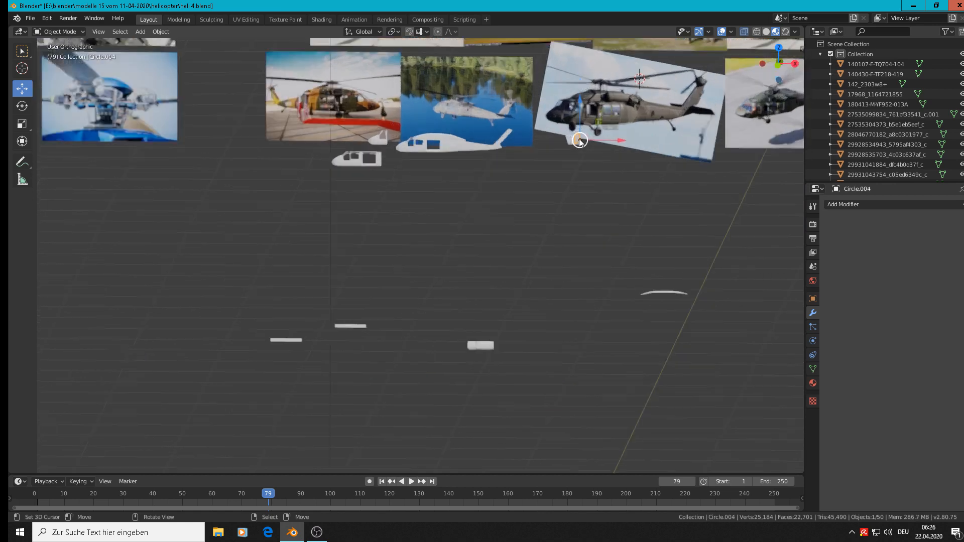
scroll(561, 201, "down", 12)
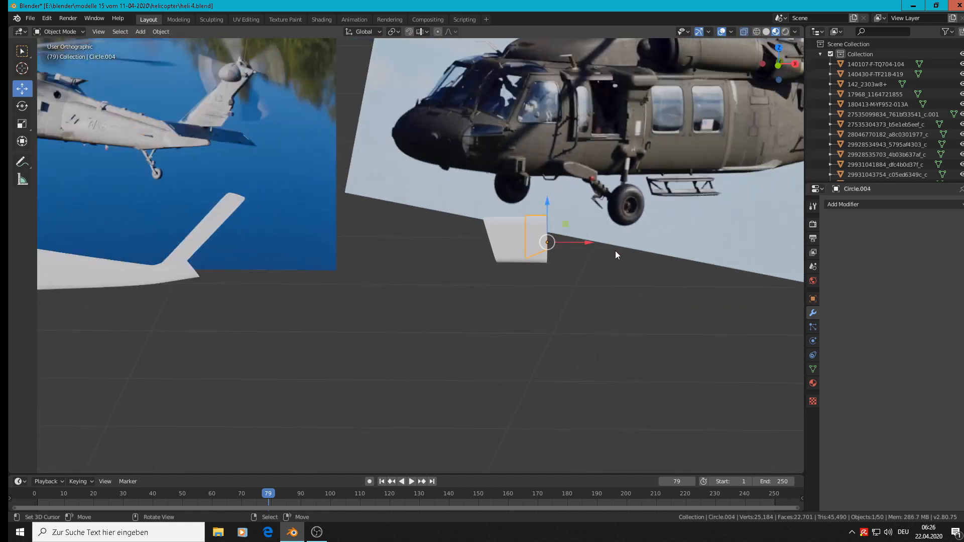
middle_click_drag(672, 235, 551, 291, "shift")
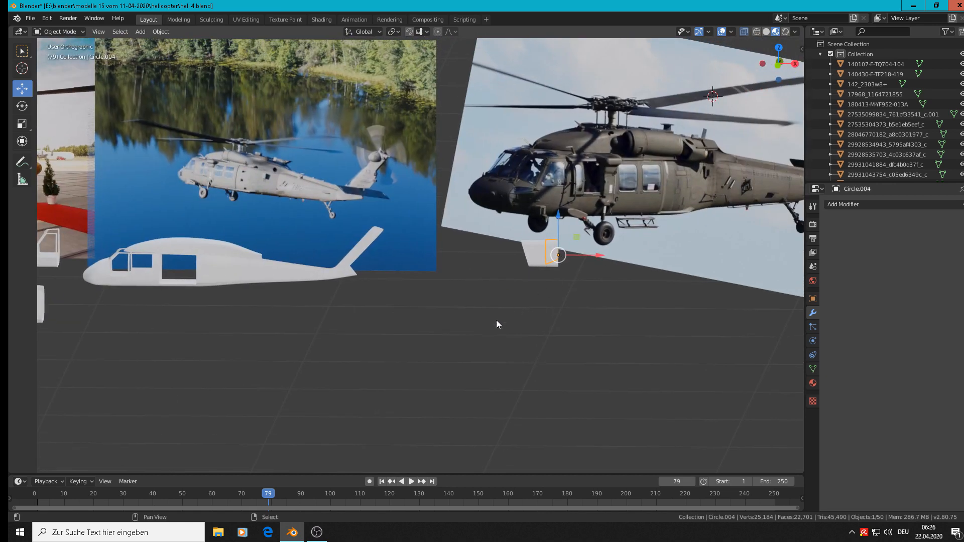
middle_click_drag(615, 243, 602, 250, "shift")
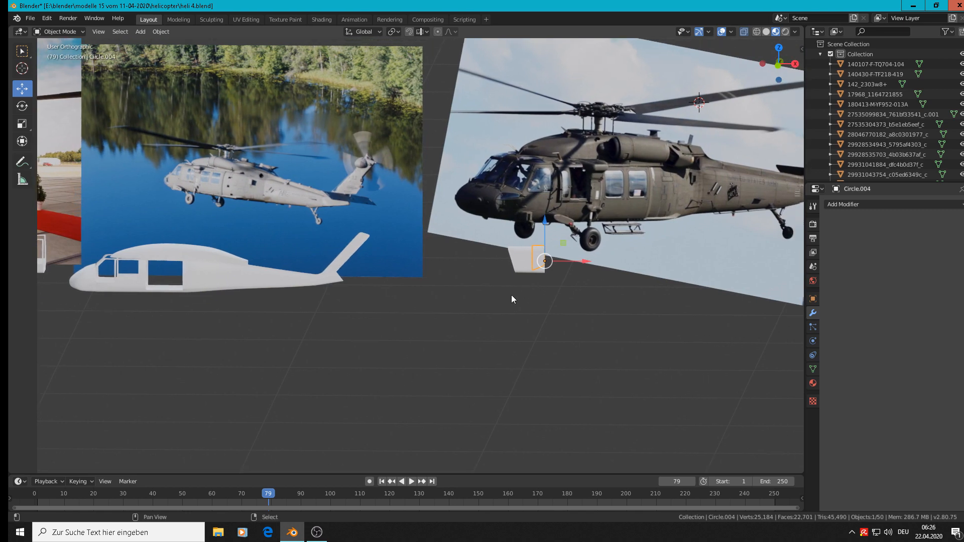
scroll(547, 266, "up", 3)
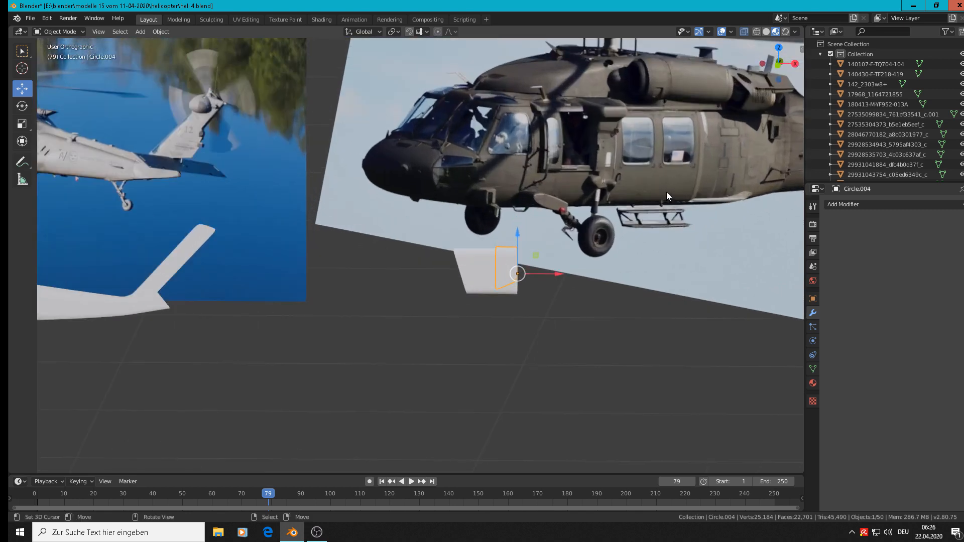
key("KP_1")
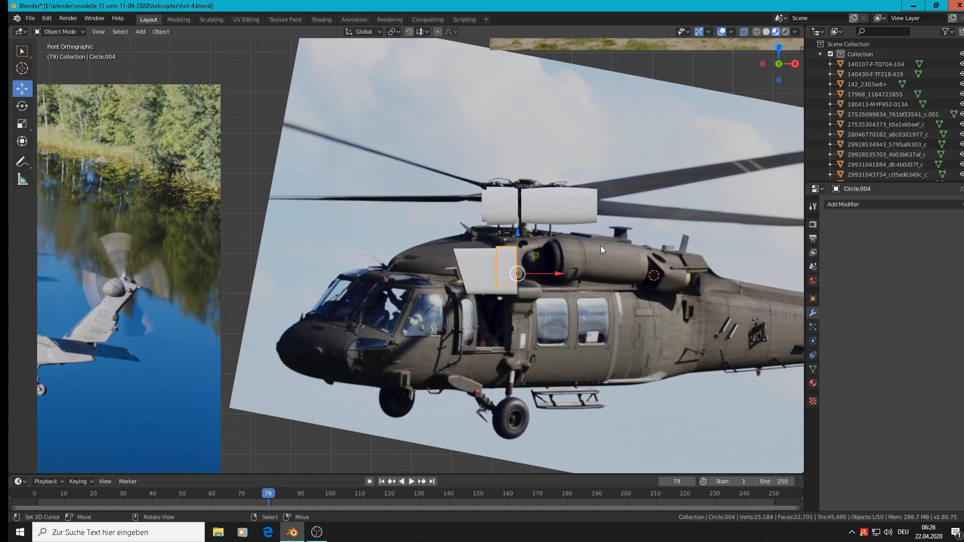
scroll(601, 248, "up", 2)
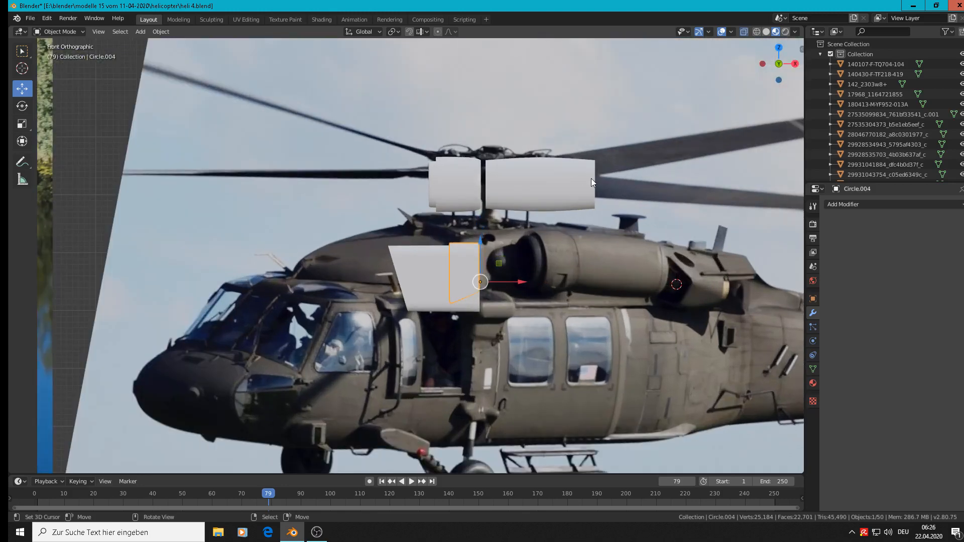
left_click(418, 276, "shift")
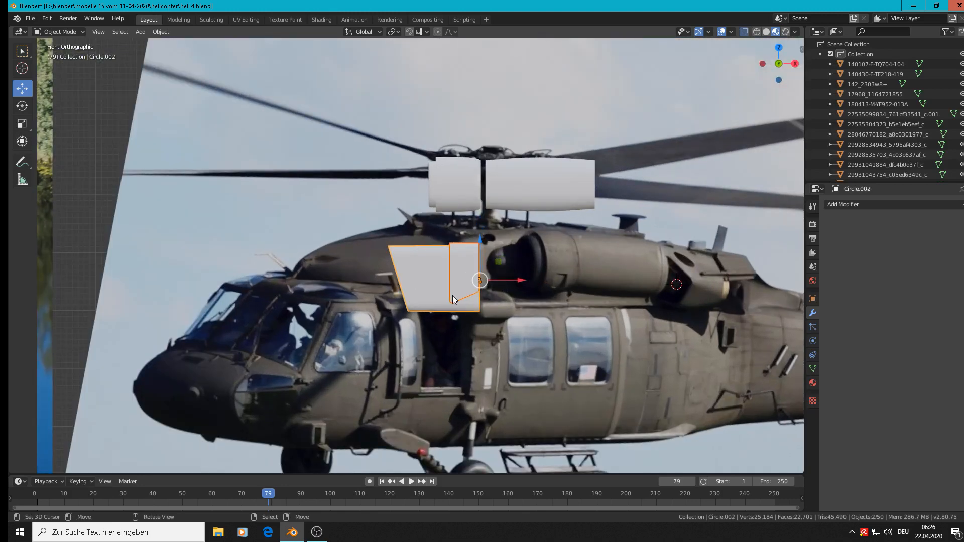
key("g")
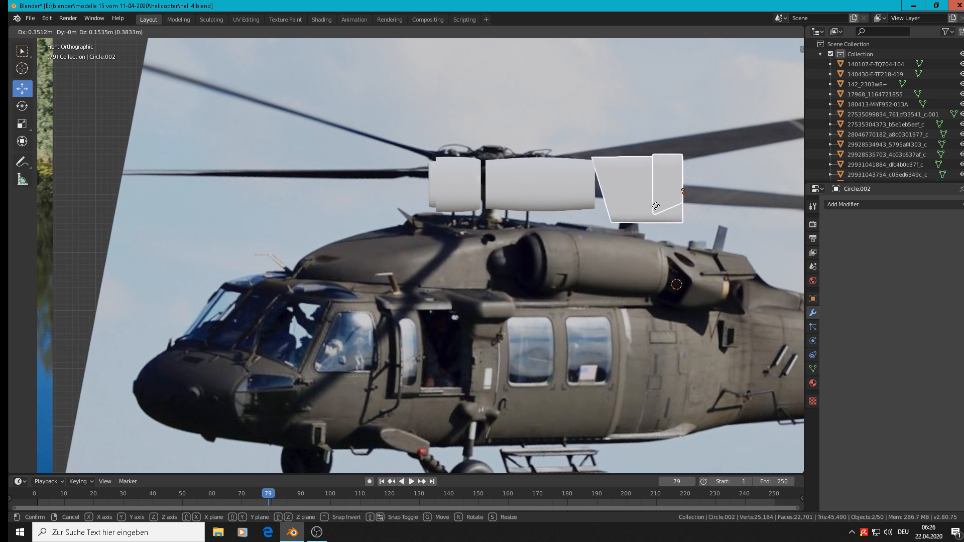
left_click(657, 201)
Scale the two tapered parts to 0.771 and shift them -0.0321 m along X against the long cylinder
key("s")
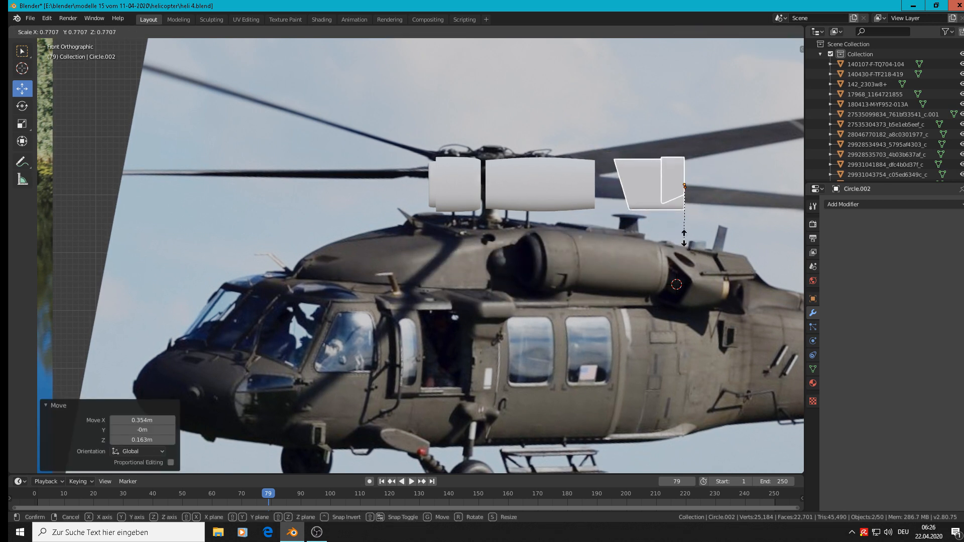
left_click(688, 236)
key("g")
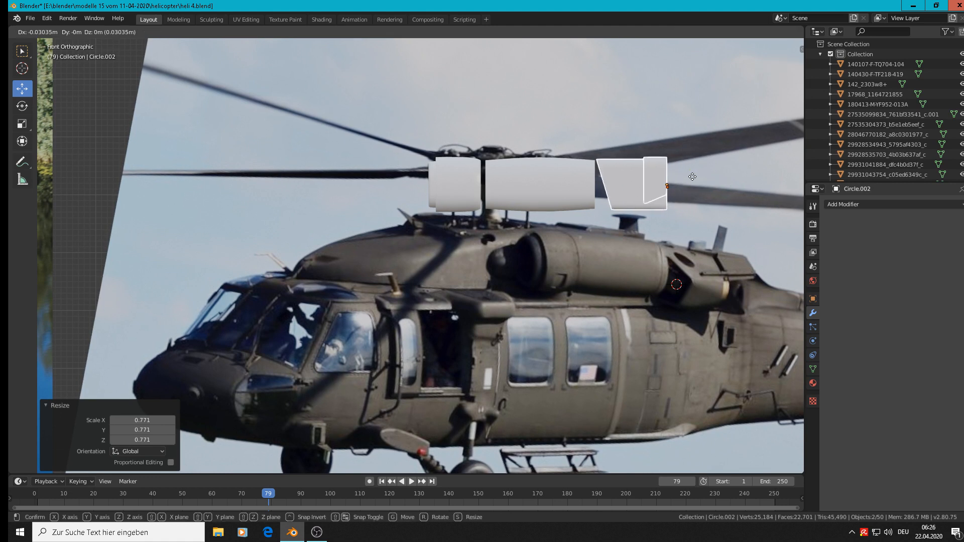
left_click(692, 178)
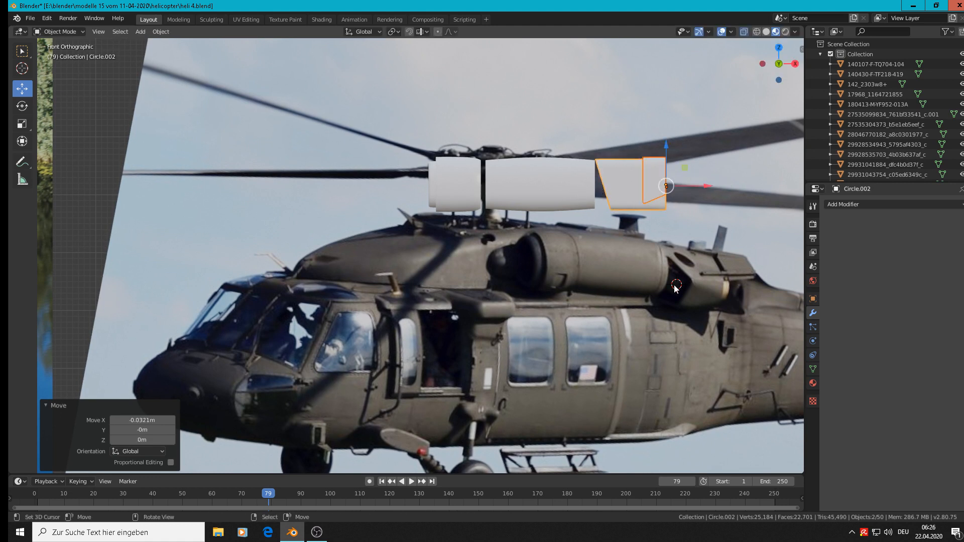
Examine from several angles how the model parts lie in depth relative to the plane of reference images
scroll(658, 280, "down", 6)
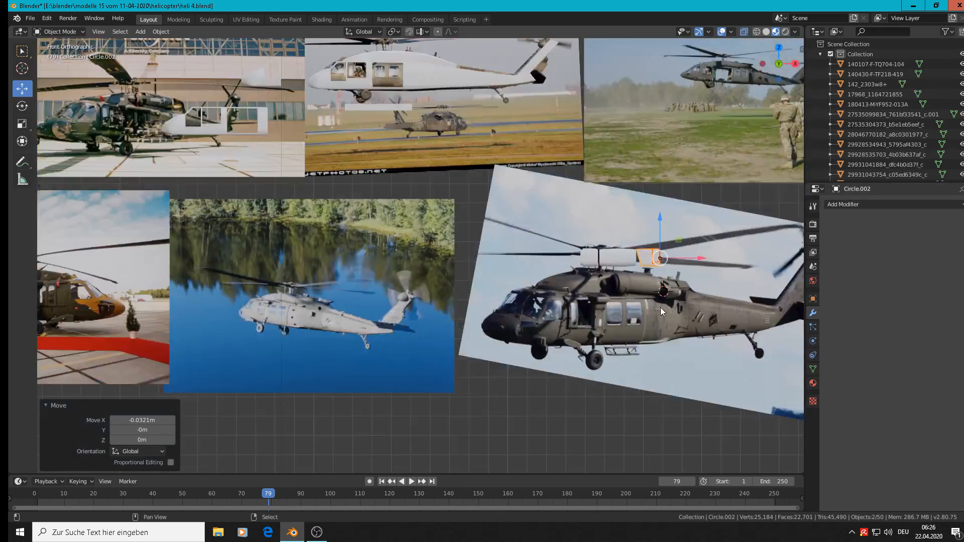
middle_click_drag(661, 307, 486, 273, "shift")
scroll(485, 272, "down", 4)
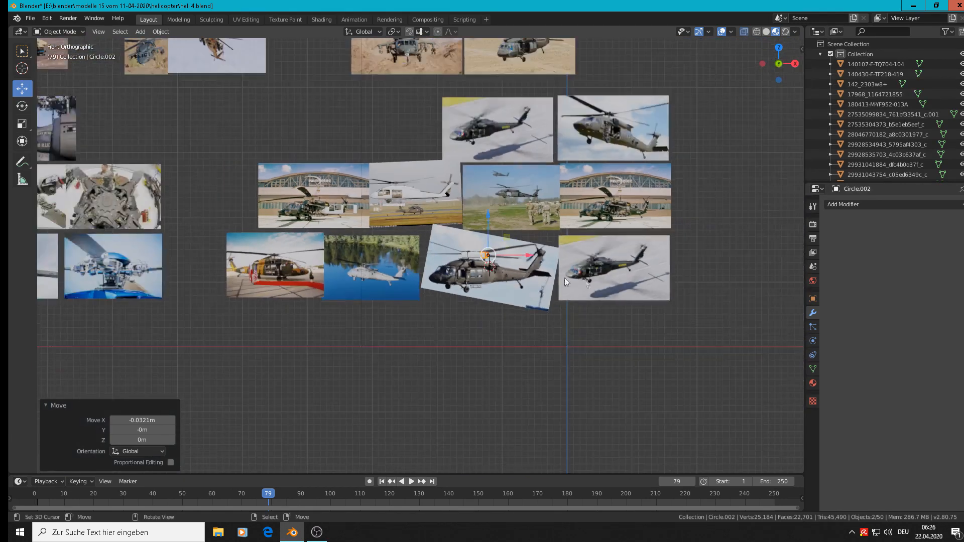
middle_click_drag(564, 279, 571, 308)
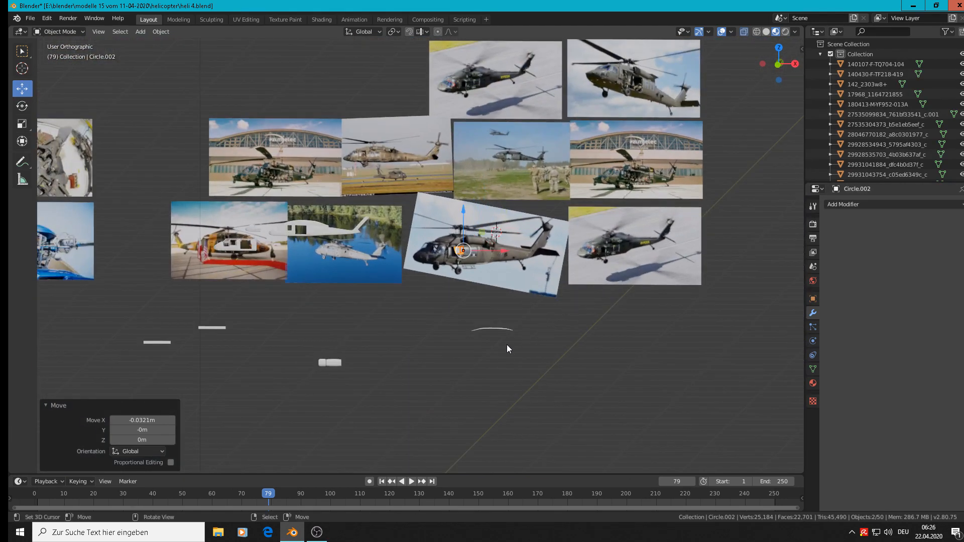
middle_click_drag(469, 367, 482, 341)
middle_click_drag(400, 391, 420, 327)
scroll(335, 369, "down", 9)
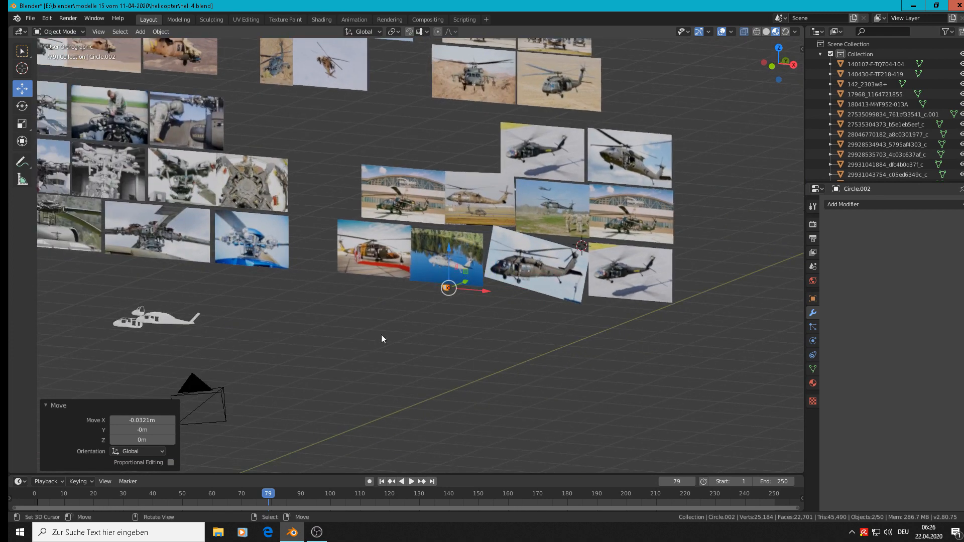
middle_click_drag(404, 318, 378, 324)
scroll(564, 276, "up", 8)
scroll(564, 275, "up", 4)
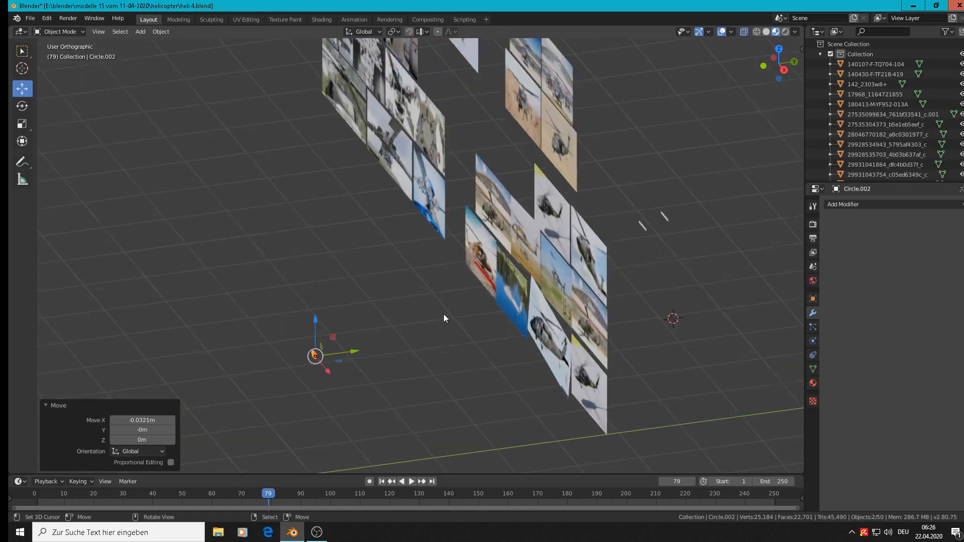
Select the small mesh part behind the reference images and inspect the whole scene layout in perspective projection
left_click(682, 207)
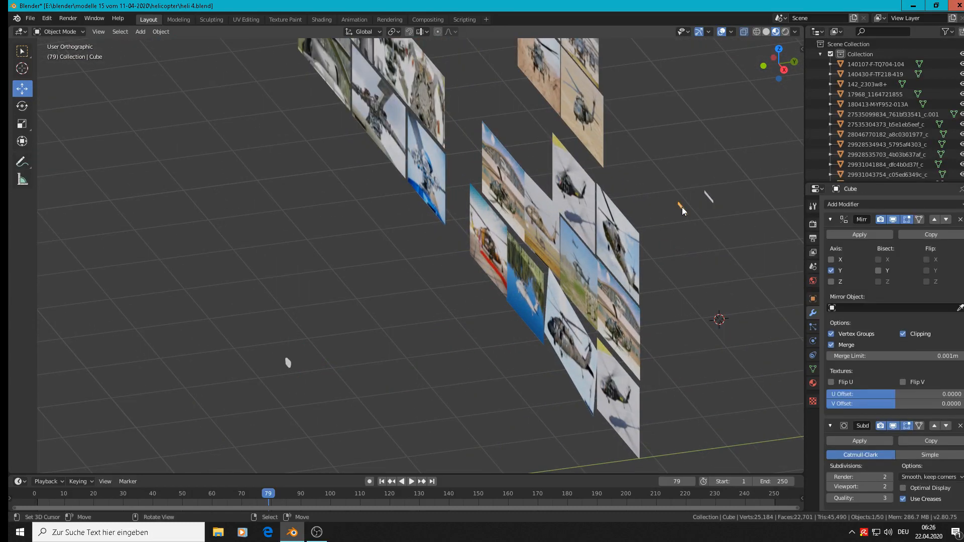
scroll(731, 213, "down", 6)
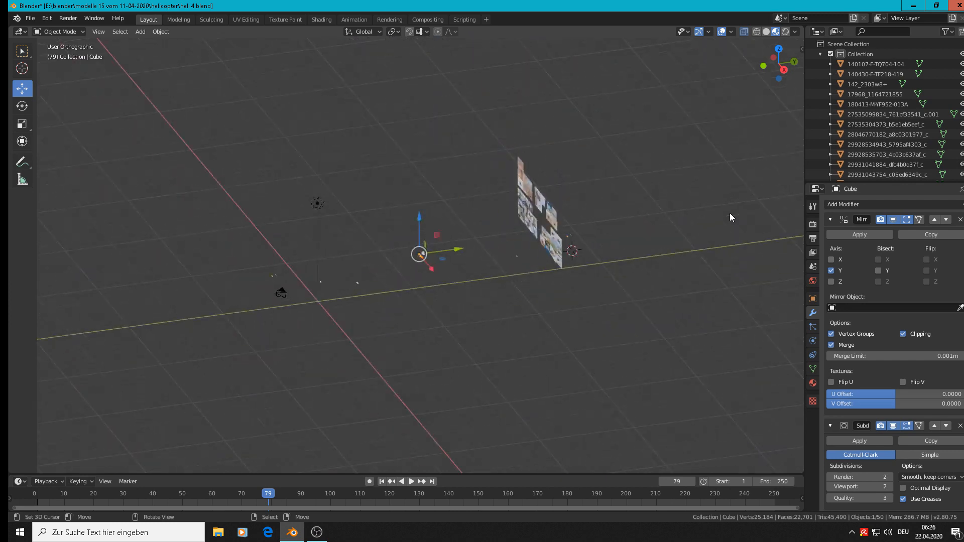
scroll(668, 261, "up", 1)
key("KP_5")
key("KP_0")
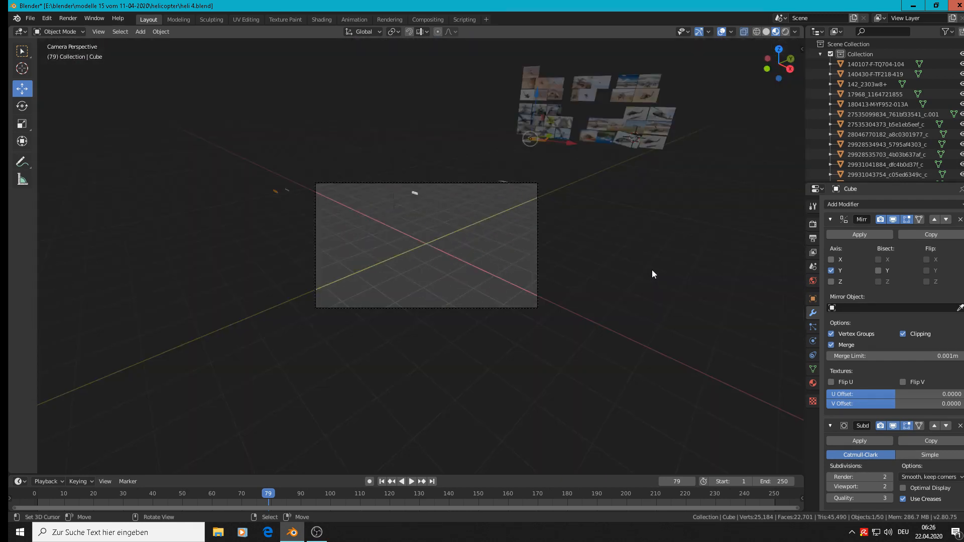
key("KP_5")
key("KP_5")
middle_click_drag(625, 263, 511, 273)
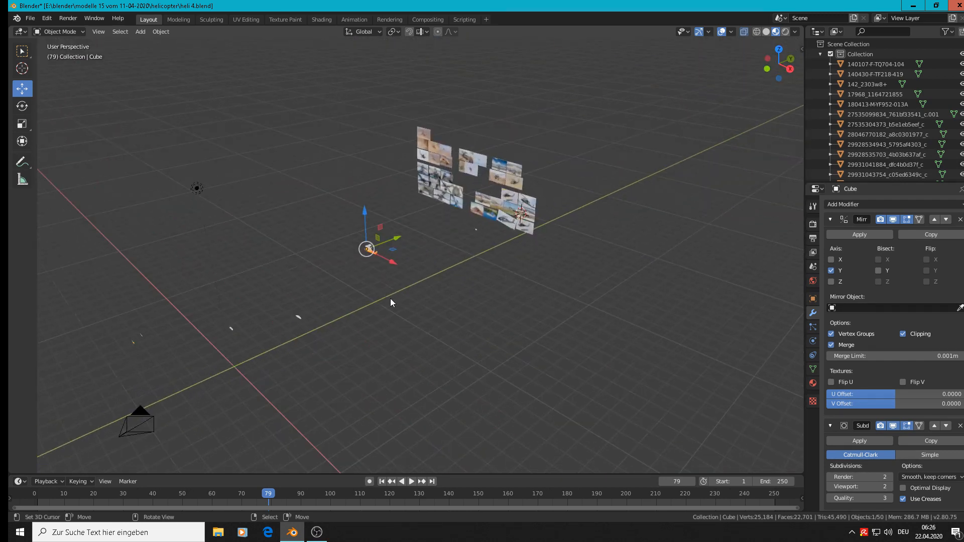
scroll(481, 237, "up", 8)
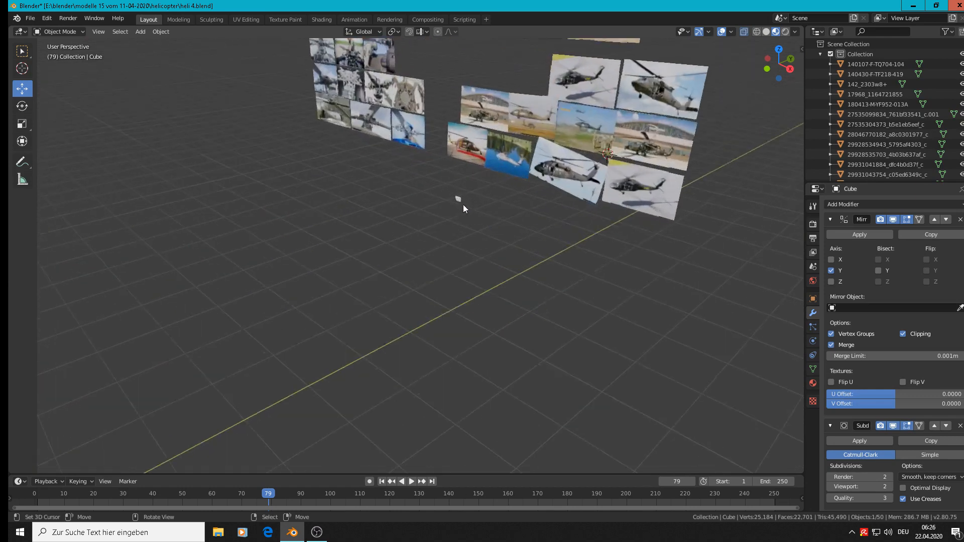
Select and frame the larger tapered part, and check its position against the reference images from the front and at an angle
right_click(457, 197)
middle_click_drag(458, 198, 610, 212)
key("KP_Decimal")
scroll(559, 201, "down", 5)
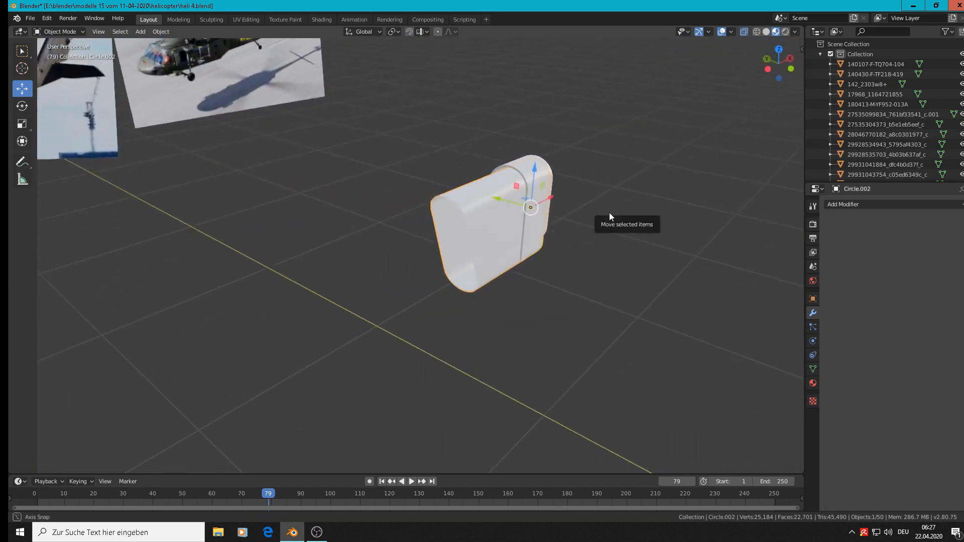
scroll(574, 209, "down", 3)
key("KP_1")
scroll(562, 213, "up", 4)
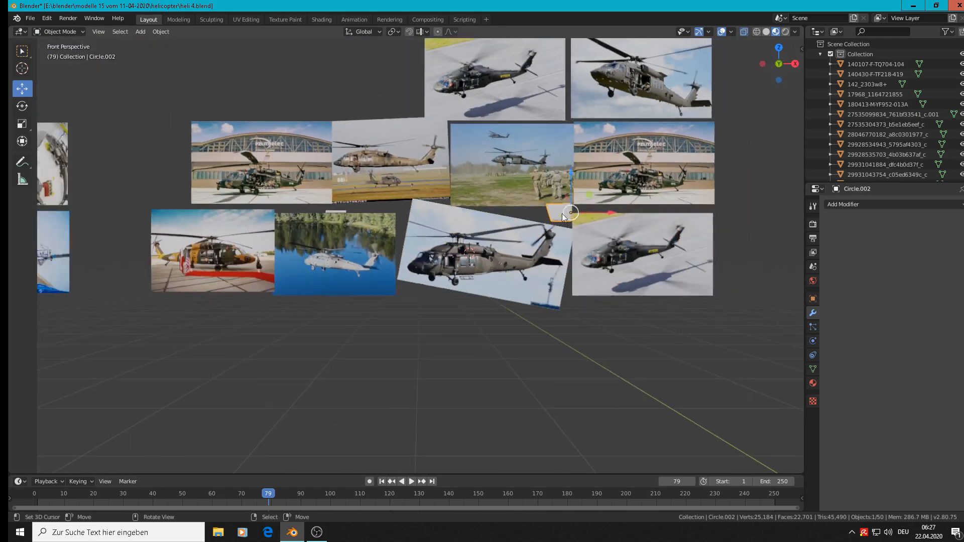
scroll(555, 222, "down", 8)
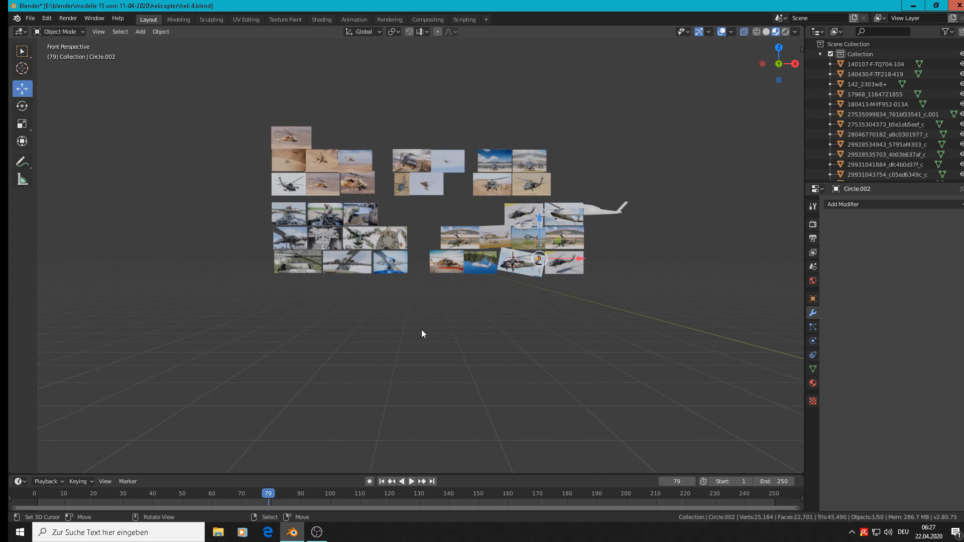
middle_click_drag(422, 332, 460, 276)
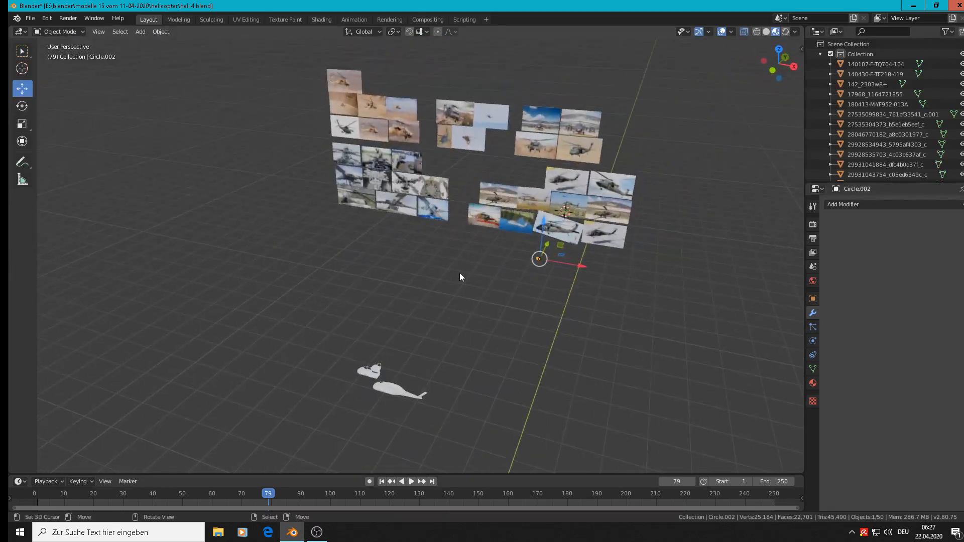
scroll(460, 275, "up", 2)
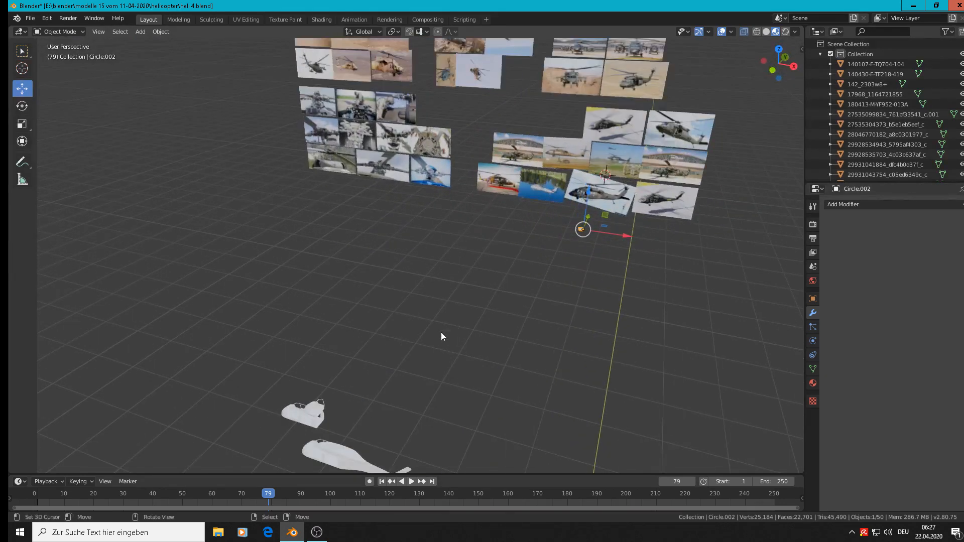
Create a new collection directly under the Scene Collection and name it "rest"
left_click(820, 56)
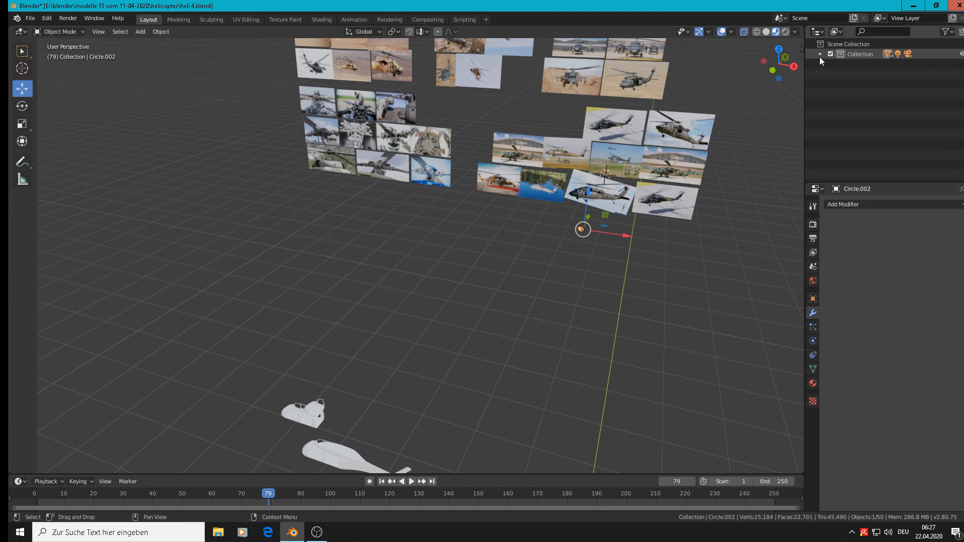
left_click(851, 43)
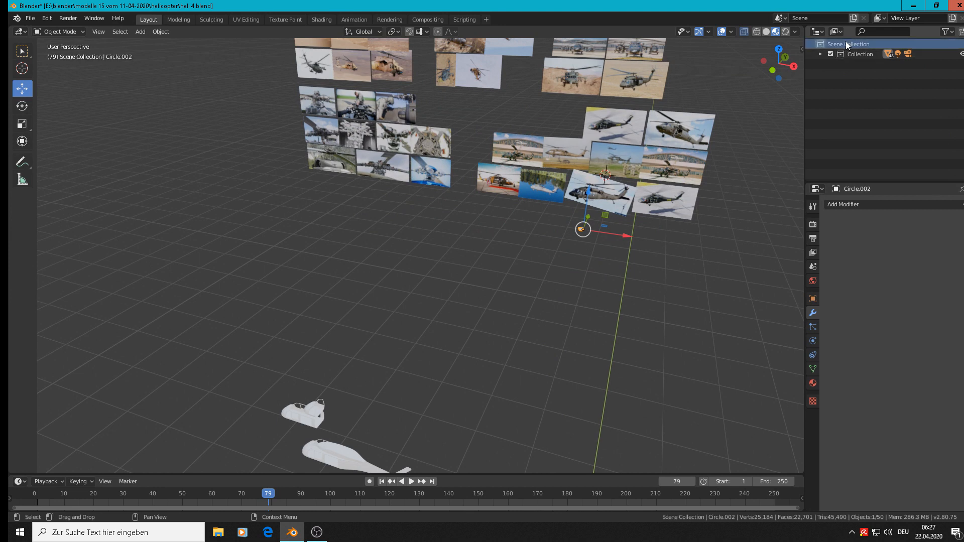
right_click(846, 43)
left_click(848, 44)
double_click(854, 63)
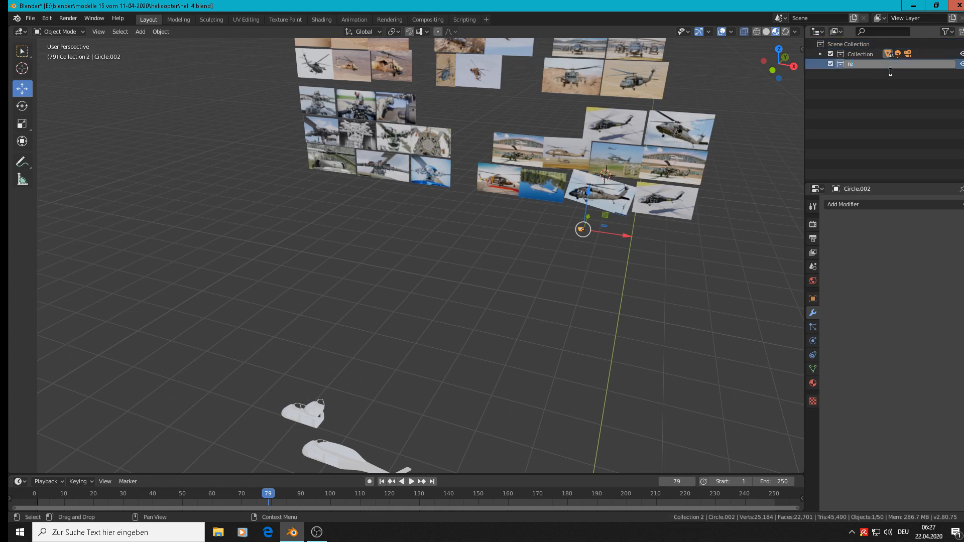
type("rest")
key("Return")
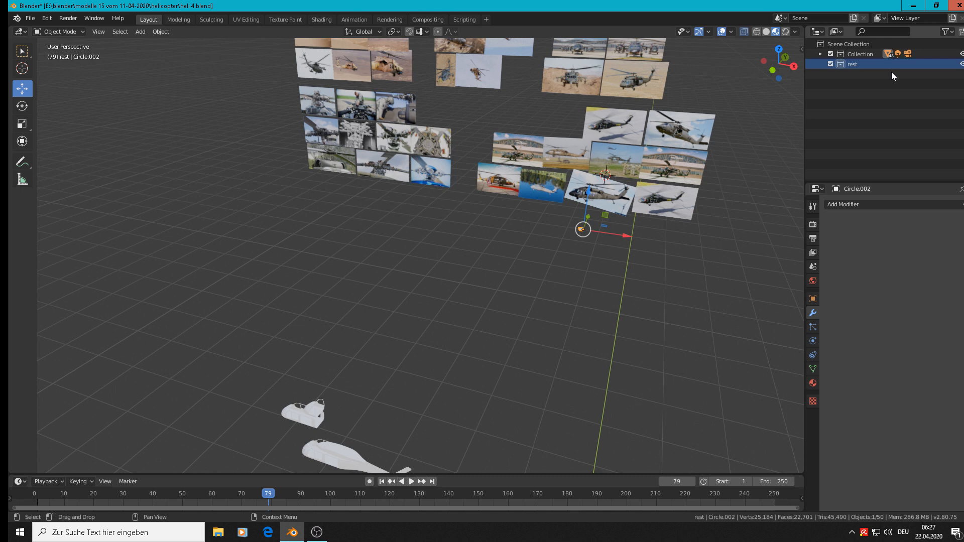
Select the cockpit and cabin fuselage section with the window openings and move it to the "rest" collection
left_click(820, 53)
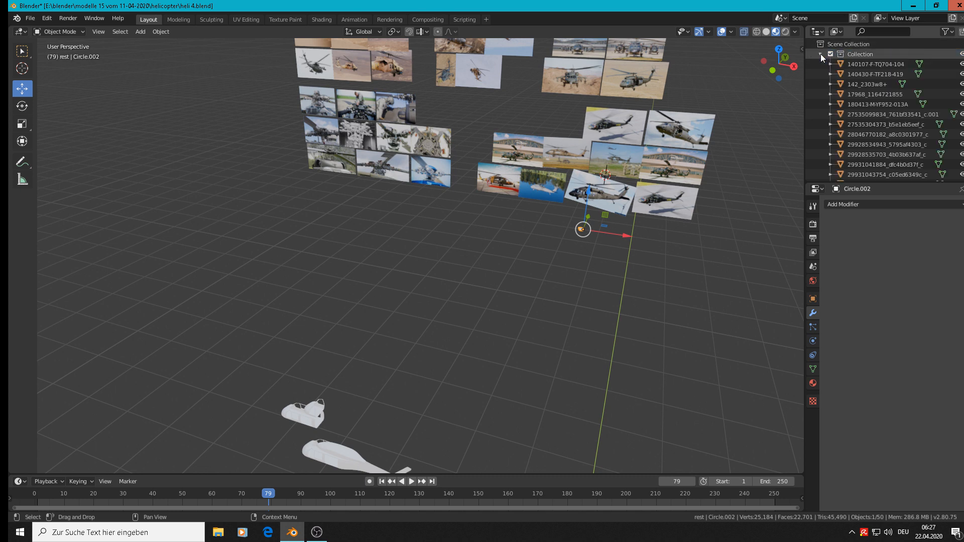
left_click(821, 54)
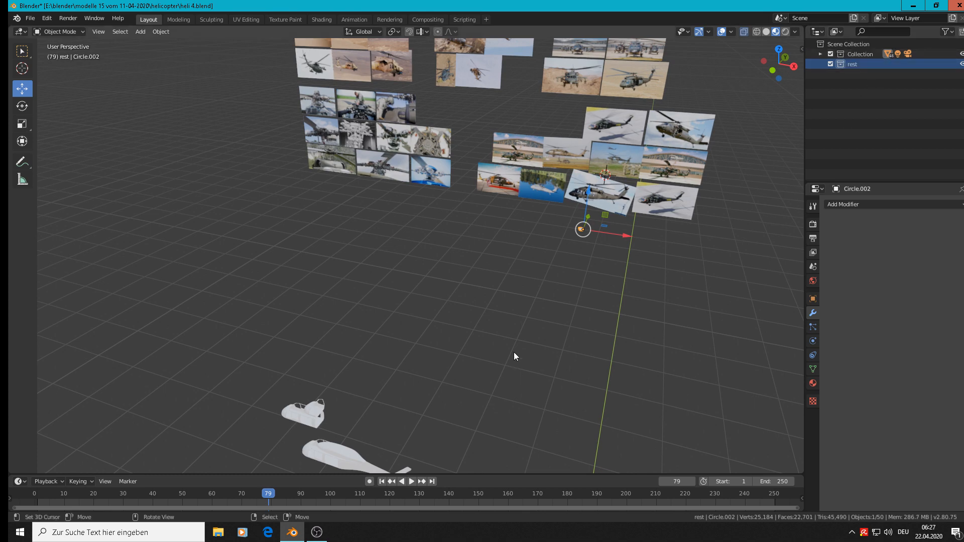
middle_click_drag(514, 352, 411, 182)
left_click(353, 148)
middle_click_drag(501, 182, 618, 196)
scroll(386, 132, "up", 7)
key("m")
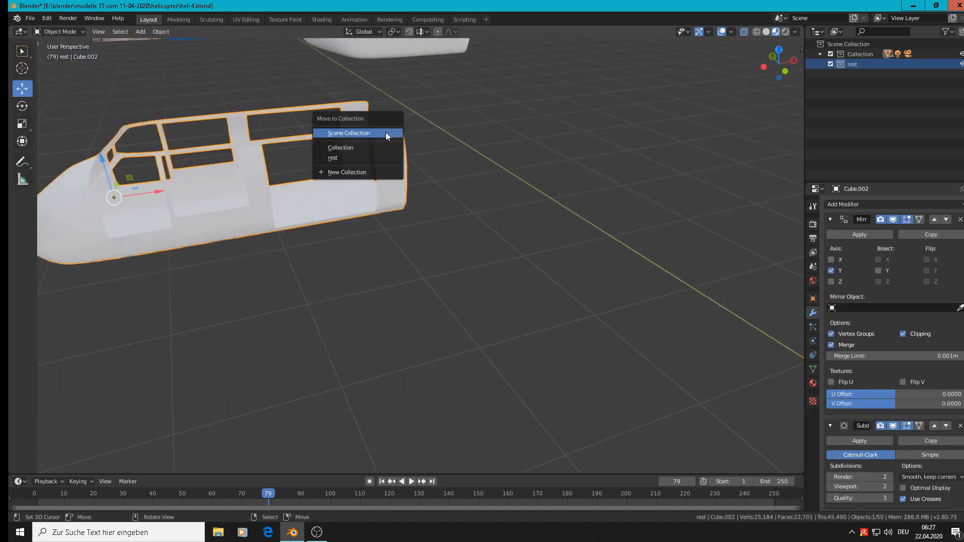
left_click(384, 160)
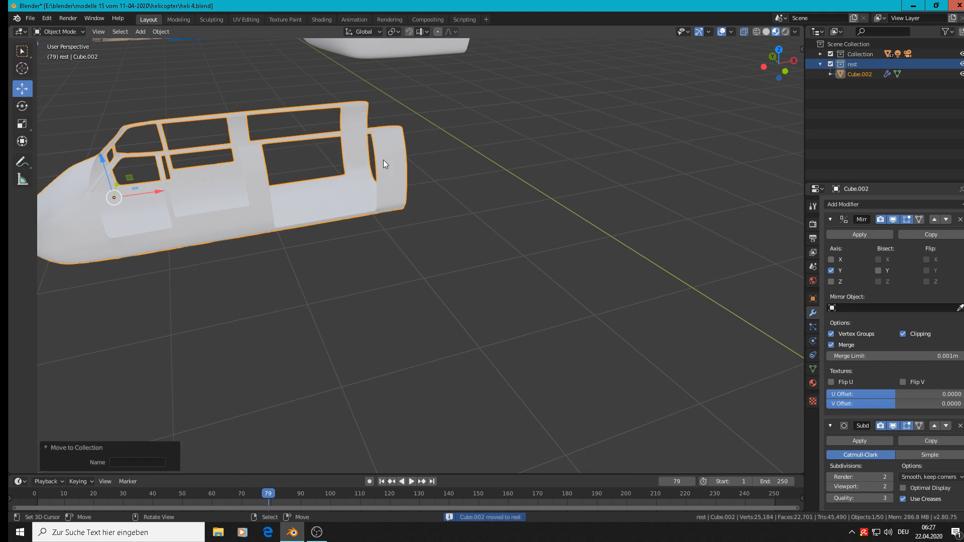
Select the separate nose section with the windshield frame and move it to the "rest" collection
scroll(384, 160, "down", 6)
middle_click_drag(384, 160, 388, 142)
scroll(364, 171, "up", 6)
left_click(363, 173)
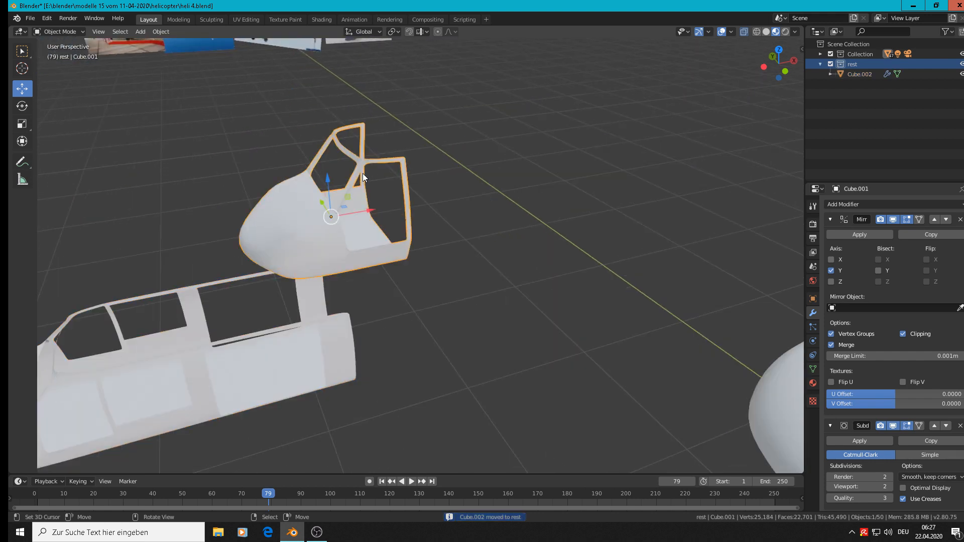
key("m")
left_click(363, 174)
scroll(363, 173, "down", 7)
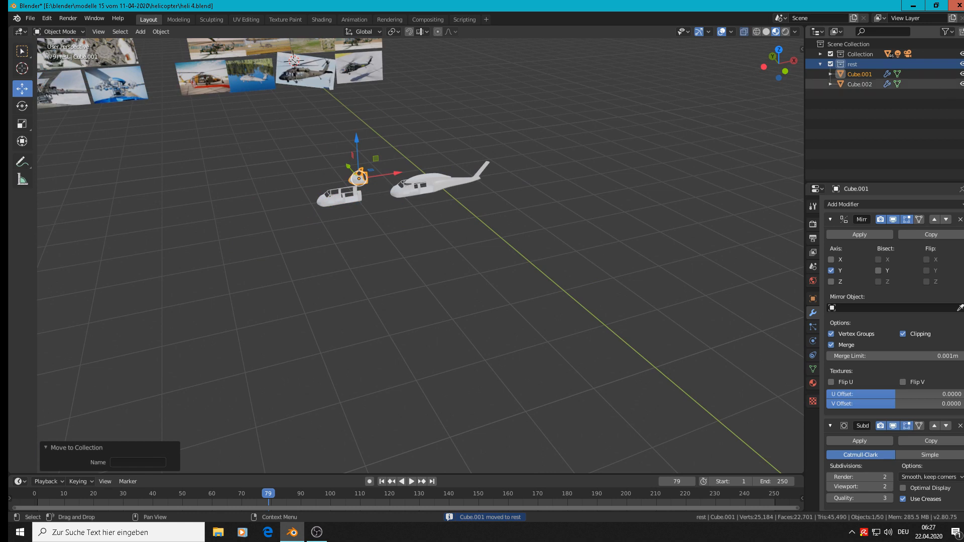
Hide the cabin fuselage section stored in the "rest" collection and review the parts remaining in the scene
left_click(962, 84)
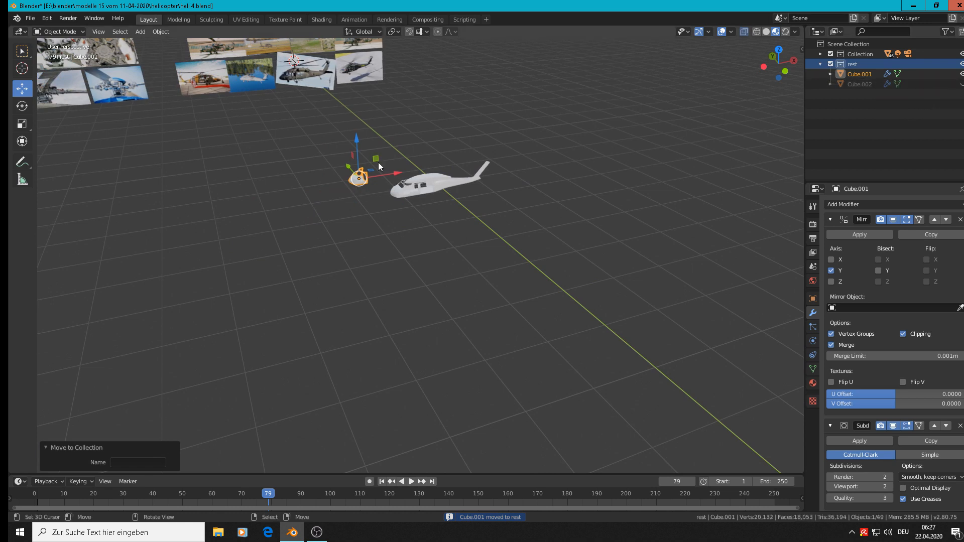
key("m")
scroll(469, 225, "down", 7)
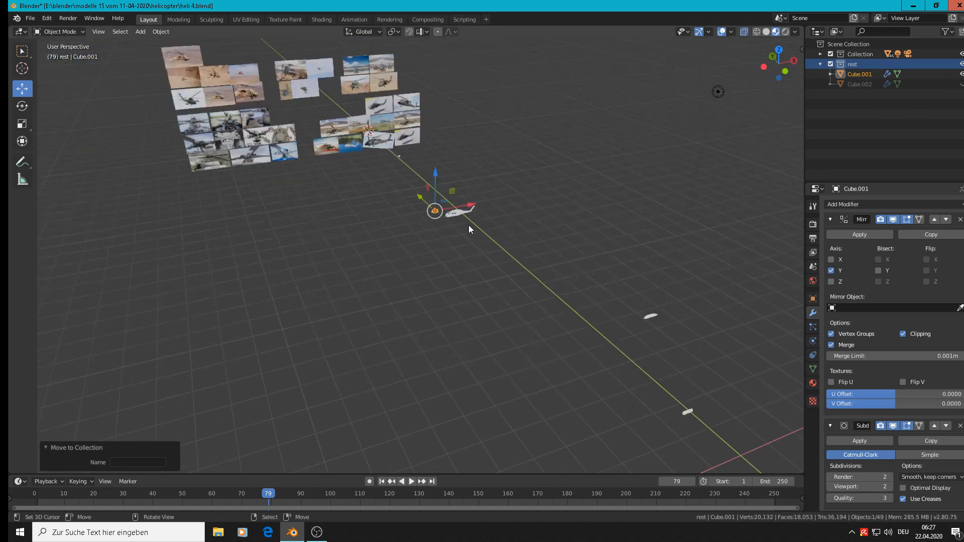
middle_click_drag(581, 212, 573, 222, "shift")
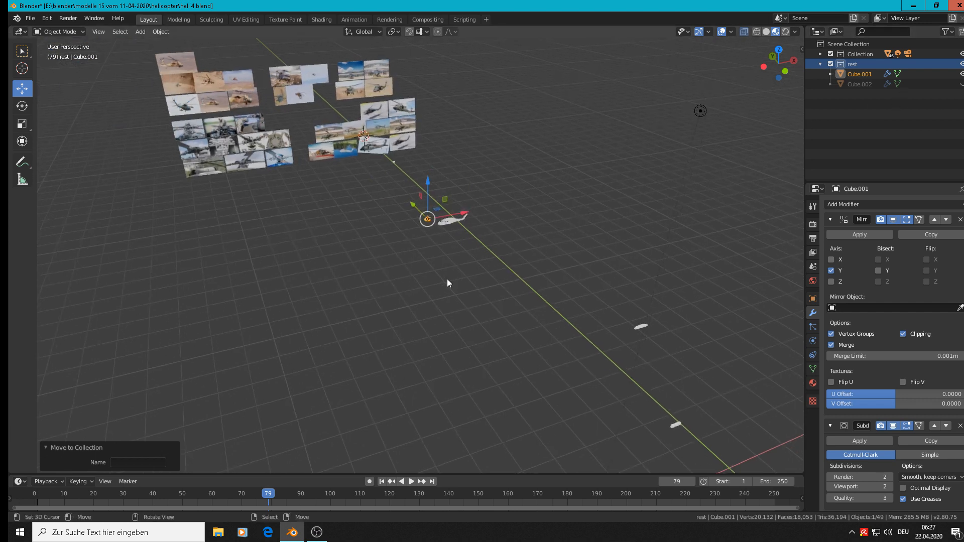
middle_click_drag(449, 283, 560, 233)
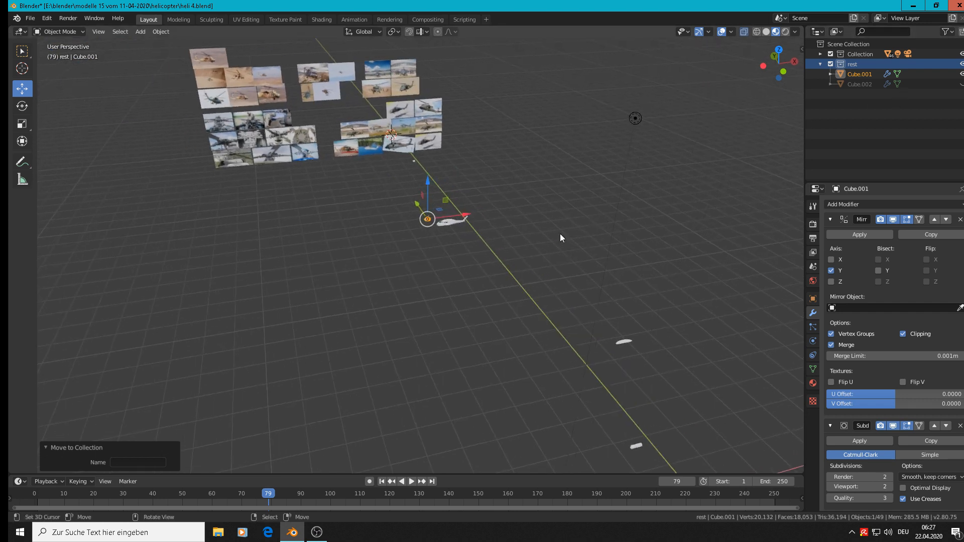
Exclude the whole "rest" collection from the view layer
left_click(859, 53)
double_click(859, 53)
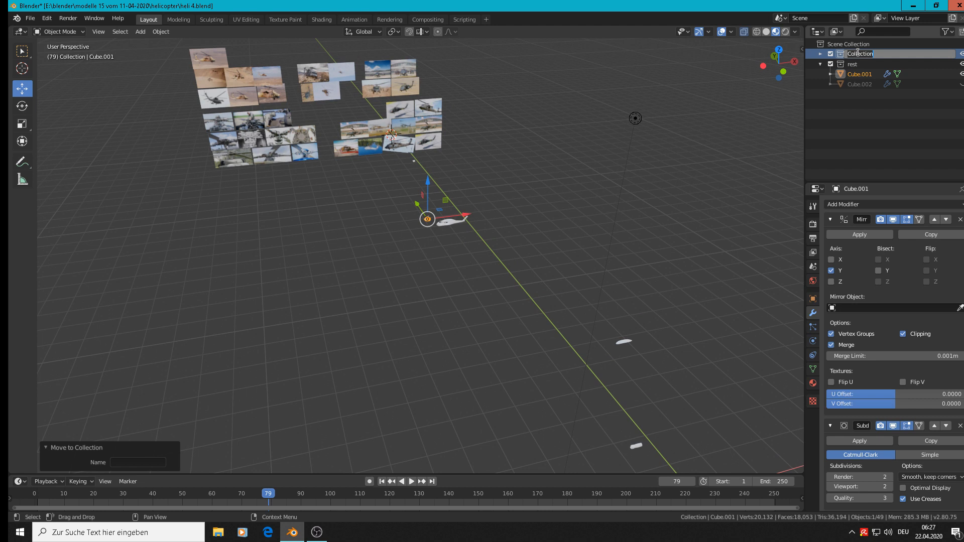
key("Escape")
left_click(831, 64)
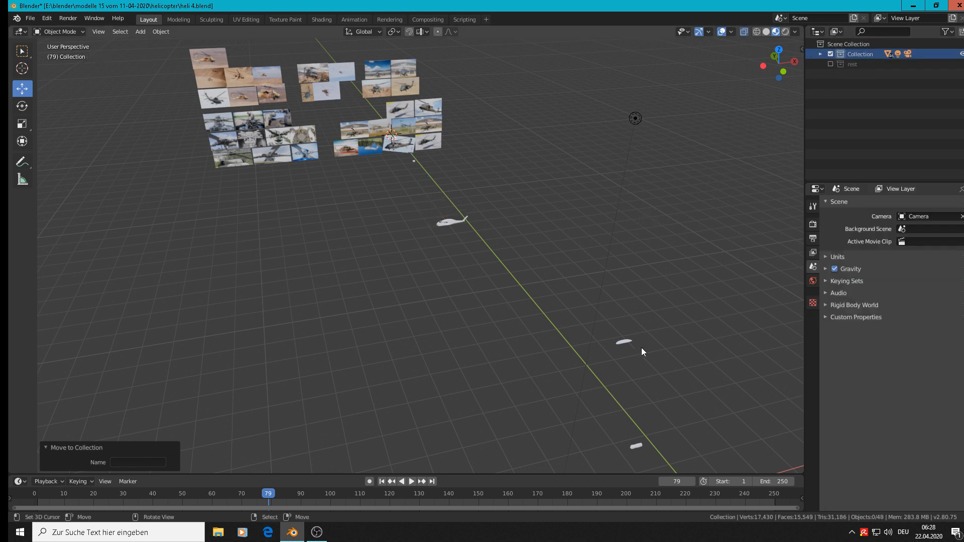
Select the thin curved blade-like part beside the Y axis and move it to the "rest" collection
scroll(642, 352, "up", 5)
left_click_drag(566, 315, 596, 326)
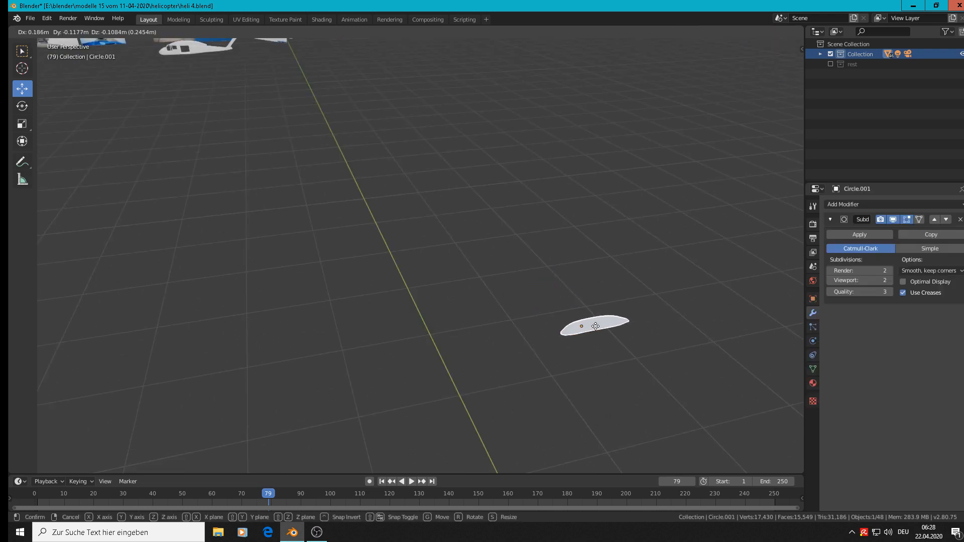
right_click(594, 326)
scroll(583, 318, "down", 2)
scroll(580, 318, "up", 5)
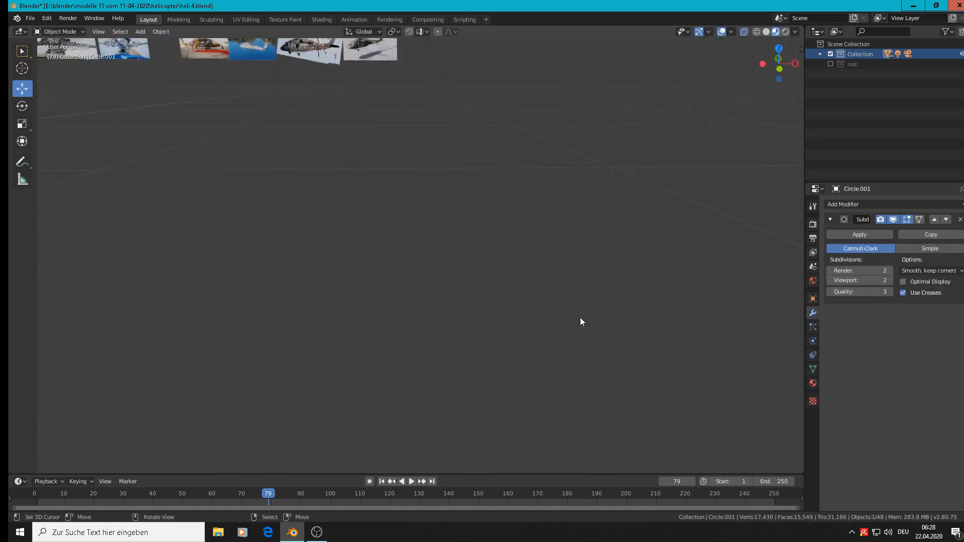
key("m")
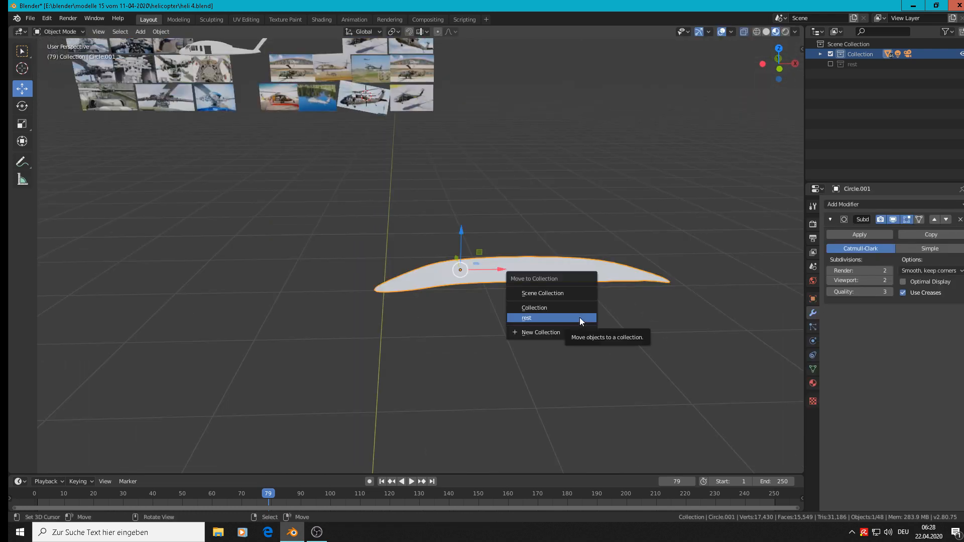
left_click(580, 317)
Select the two-piece rounded body near the origin and move it 11 m along Y, next to the helicopter fuselage
scroll(579, 317, "down", 5)
scroll(572, 326, "down", 4)
scroll(565, 346, "up", 4)
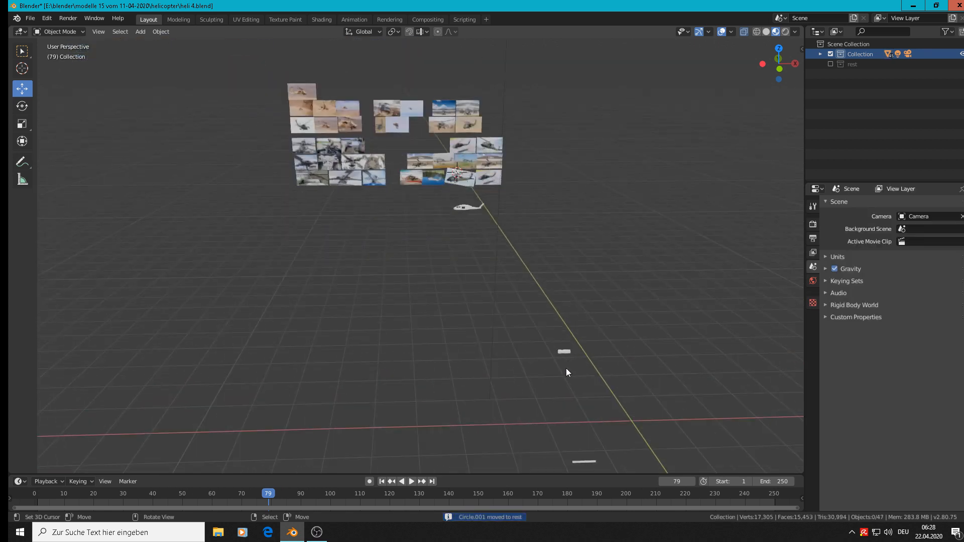
left_click(569, 353)
key("KP_Decimal")
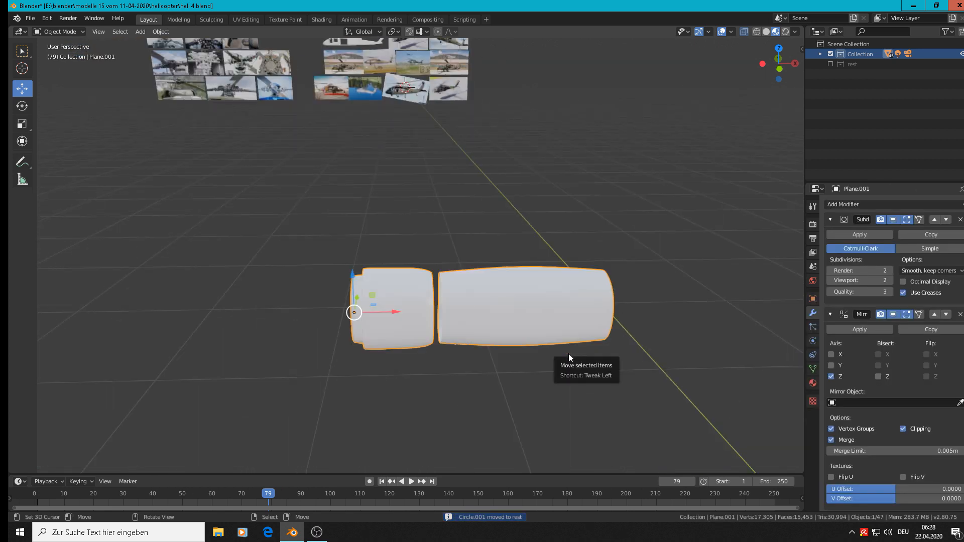
scroll(569, 354, "down", 5)
scroll(551, 329, "up", 1)
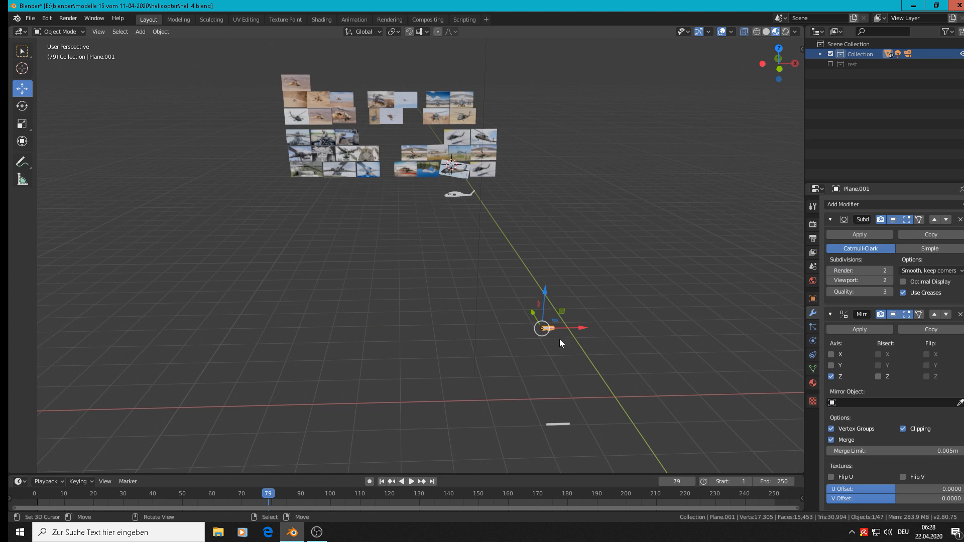
key("KP_7")
scroll(571, 323, "down", 3)
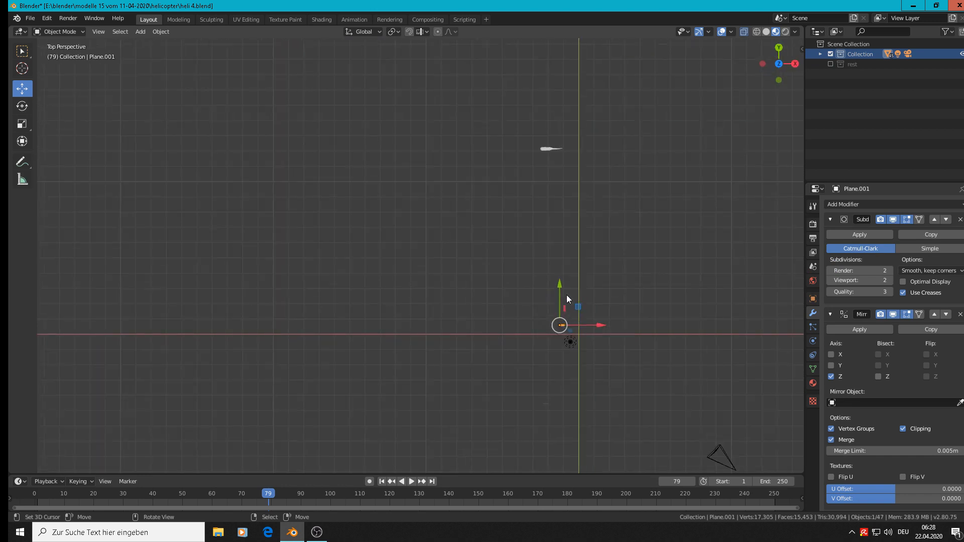
left_click_drag(566, 296, 584, 117)
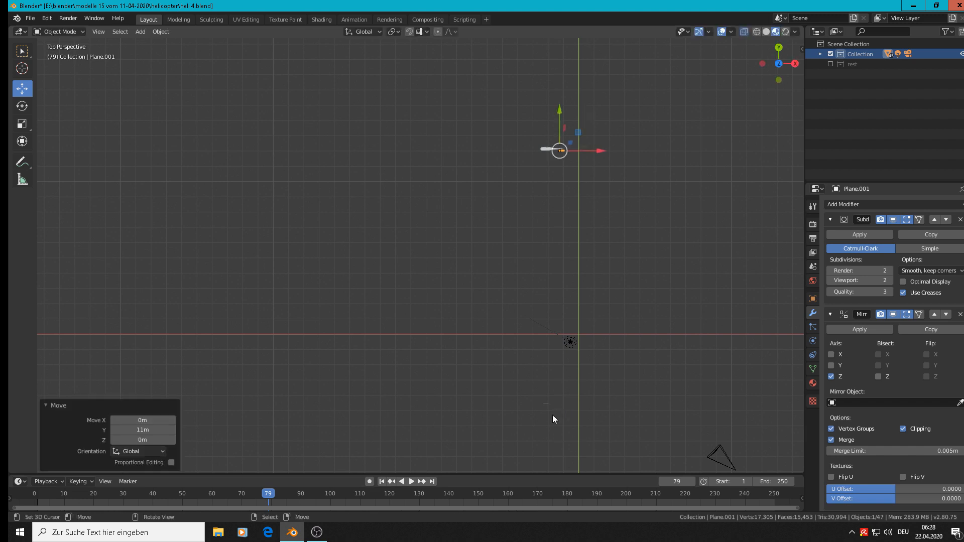
Select the stray flat strip near the origin and examine its position relative to the helicopter fuselage from several angles
left_click(543, 404)
middle_click_drag(547, 408, 600, 308)
left_click(582, 396)
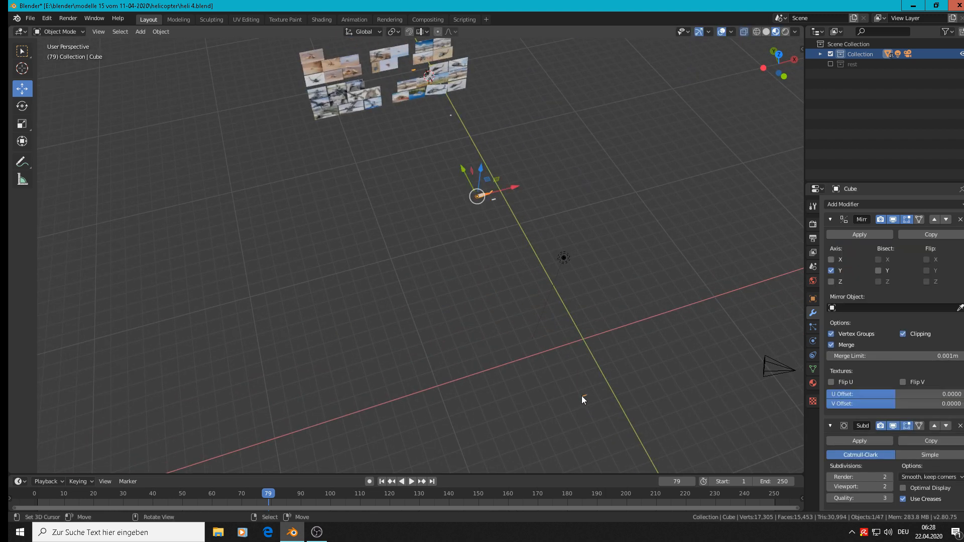
scroll(589, 400, "up", 15)
scroll(532, 354, "down", 9)
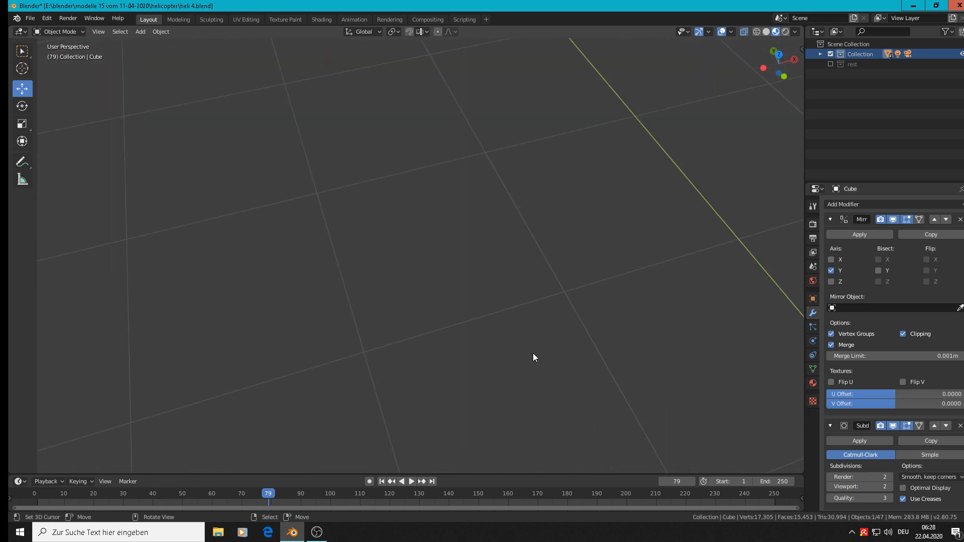
scroll(520, 344, "up", 4)
scroll(482, 318, "down", 4)
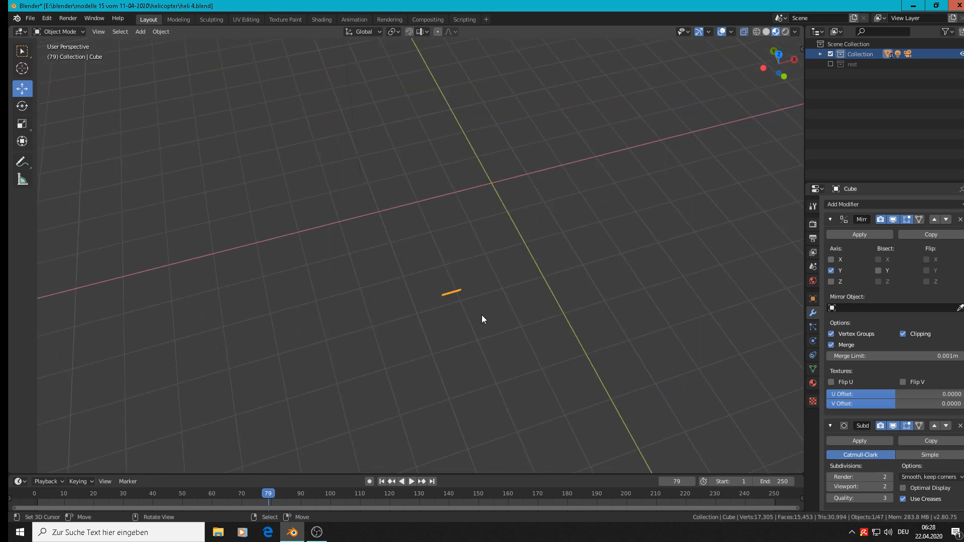
scroll(482, 318, "up", 4)
scroll(482, 319, "down", 5)
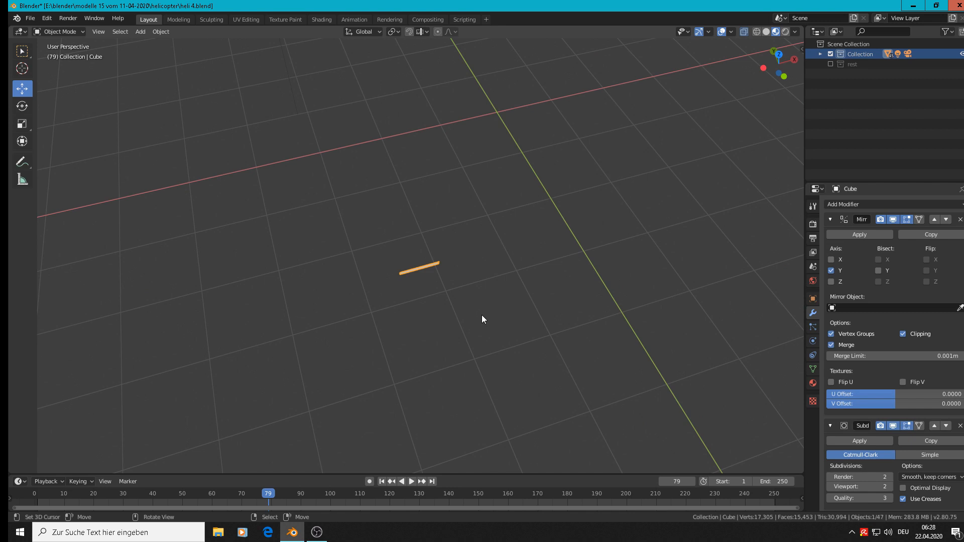
middle_click_drag(482, 315, 483, 315)
scroll(482, 315, "down", 9)
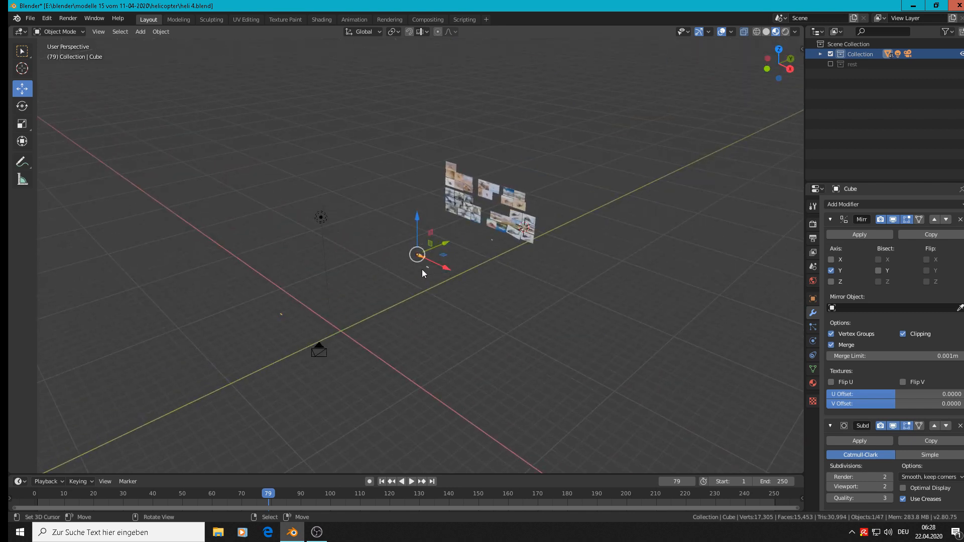
scroll(421, 268, "up", 3)
middle_click_drag(319, 287, 388, 265, "shift")
scroll(463, 252, "down", 1)
scroll(472, 262, "up", 2)
scroll(373, 323, "down", 5)
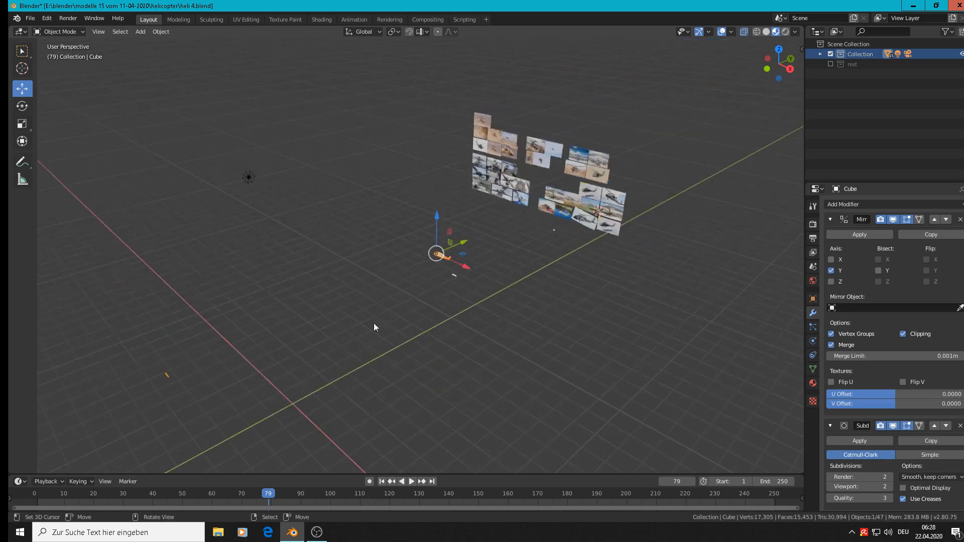
scroll(189, 375, "up", 4)
scroll(189, 376, "up", 5)
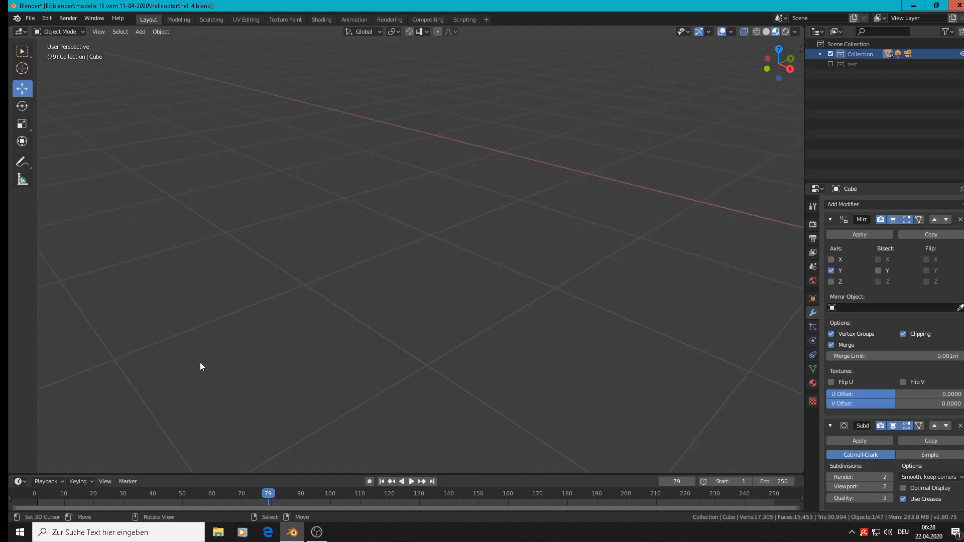
scroll(200, 362, "down", 3)
scroll(229, 352, "up", 3)
Inspect the stray strip's geometry in Edit Mode, switching between face and vertex selection
key("Tab")
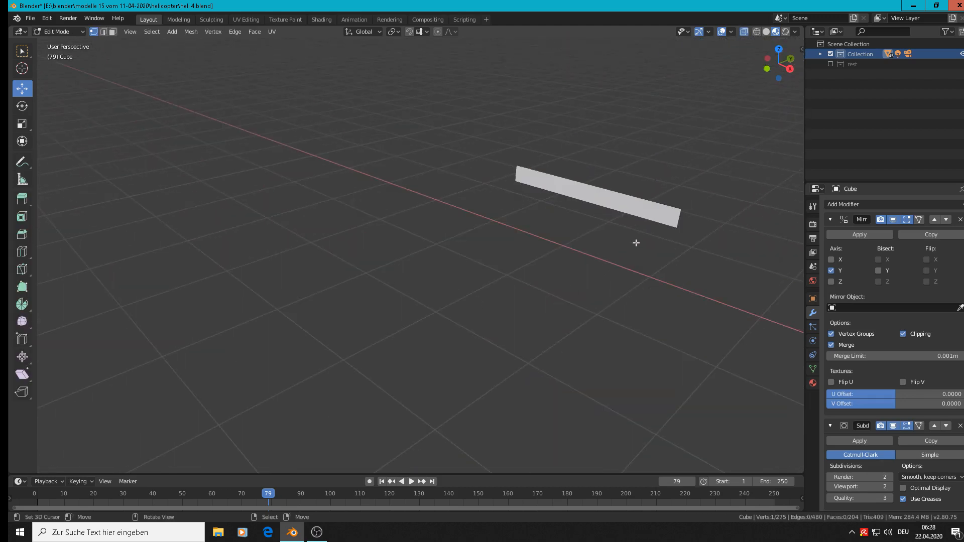
key("alt")
left_click(113, 31)
left_click(93, 31)
key("Tab")
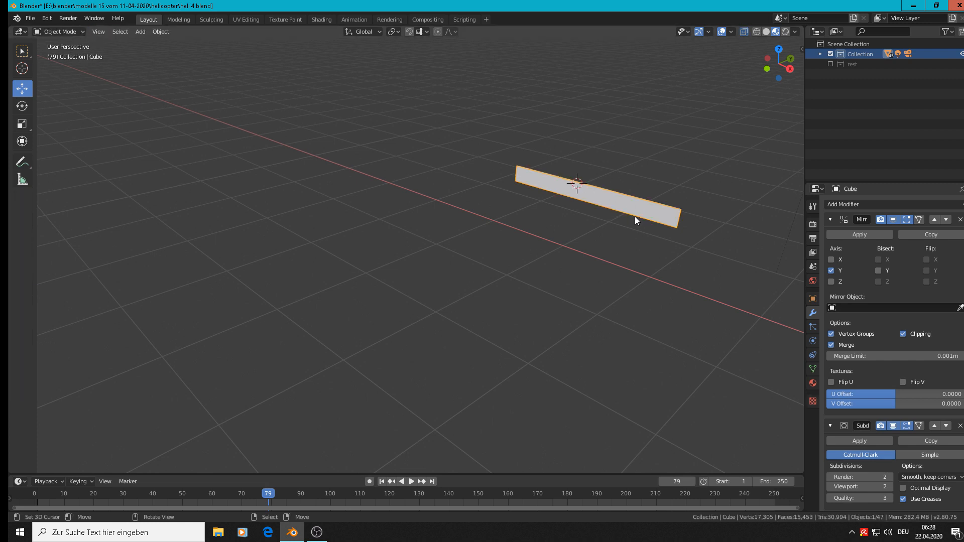
scroll(692, 219, "down", 10)
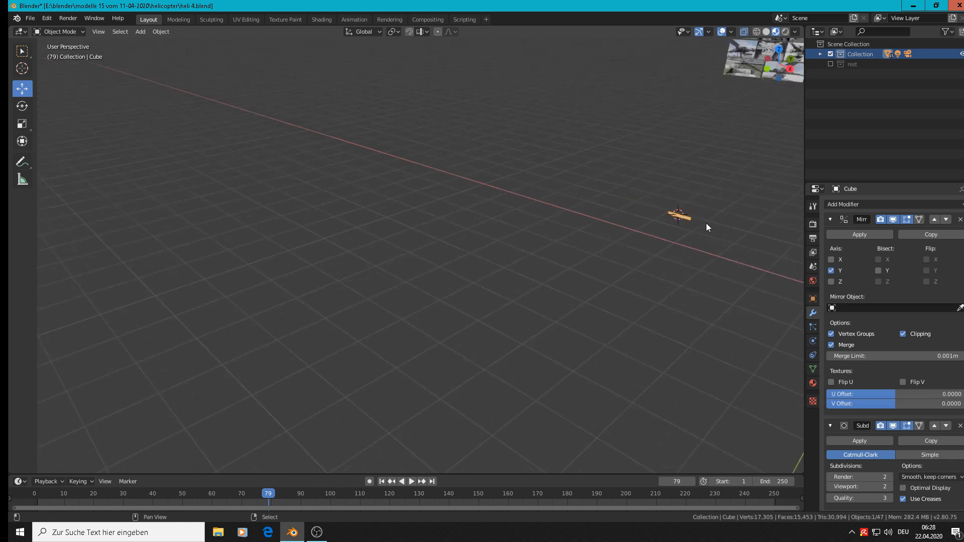
middle_click_drag(706, 223, 538, 292)
key("Tab")
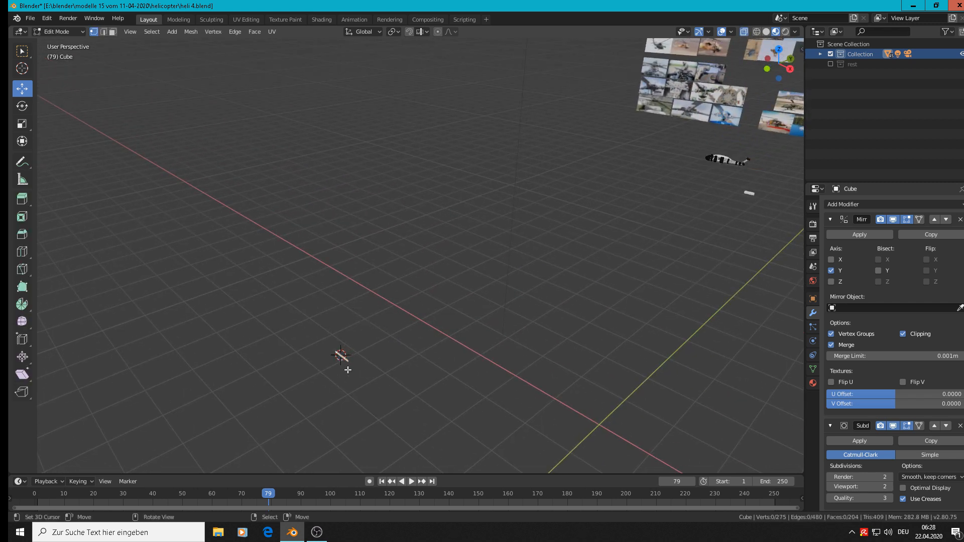
key("Tab")
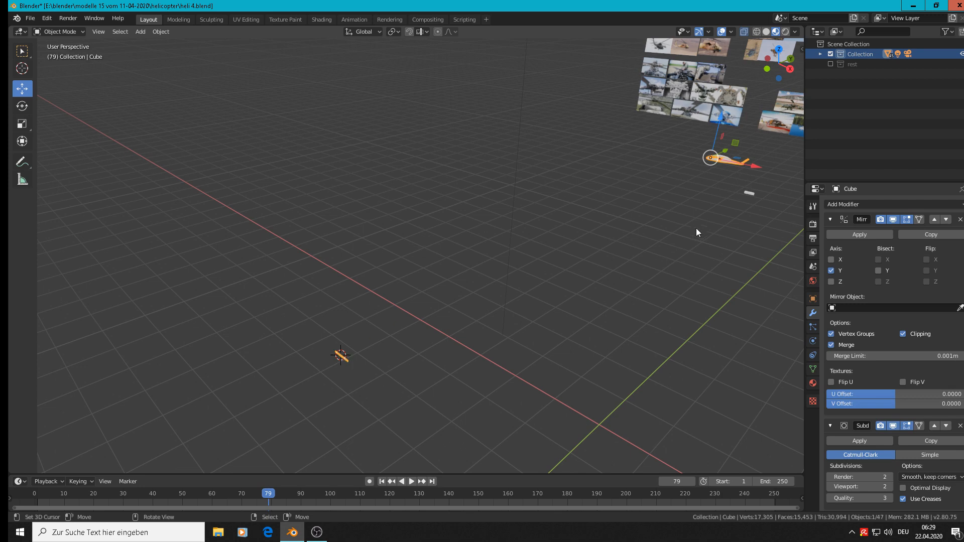
Select and frame the exhaust cover sleeve in front of the reference images and compare it with the photos from the front
right_click(747, 193)
middle_click_drag(700, 274, 442, 369, "shift")
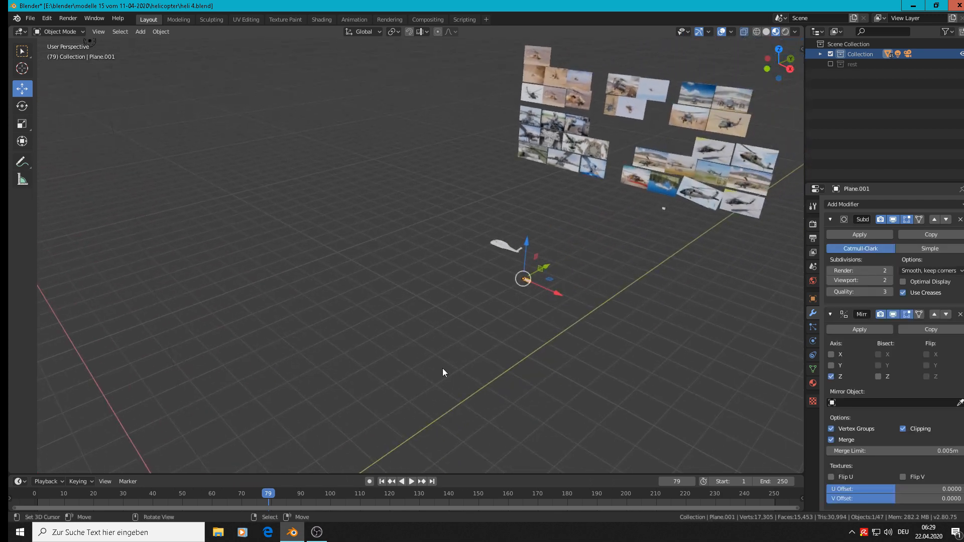
scroll(666, 231, "up", 6)
right_click(664, 187)
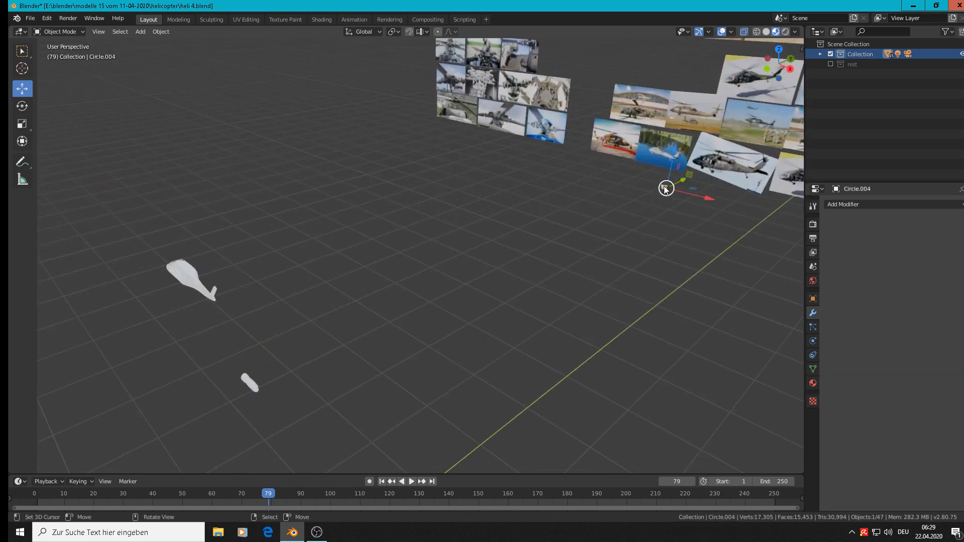
scroll(674, 191, "up", 1)
key("KP_Decimal")
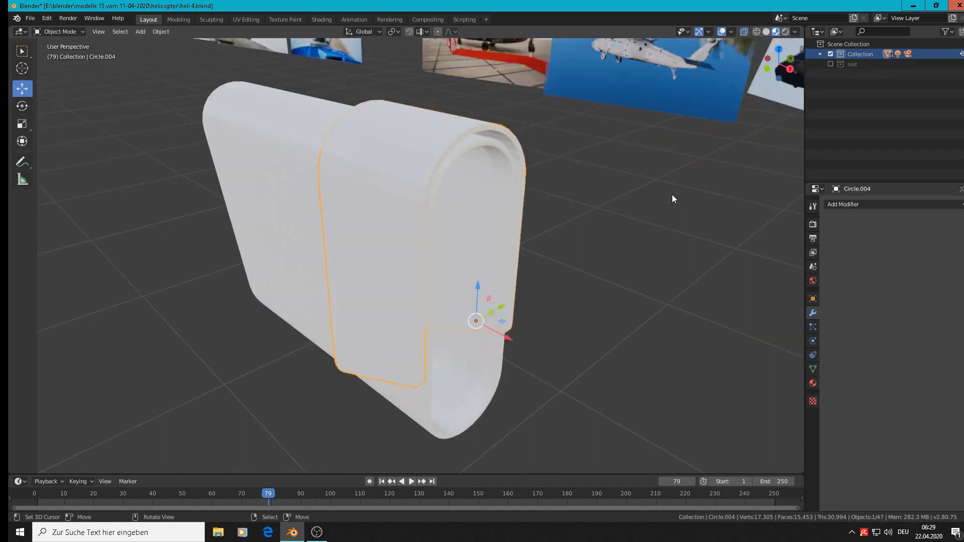
key("KP_1")
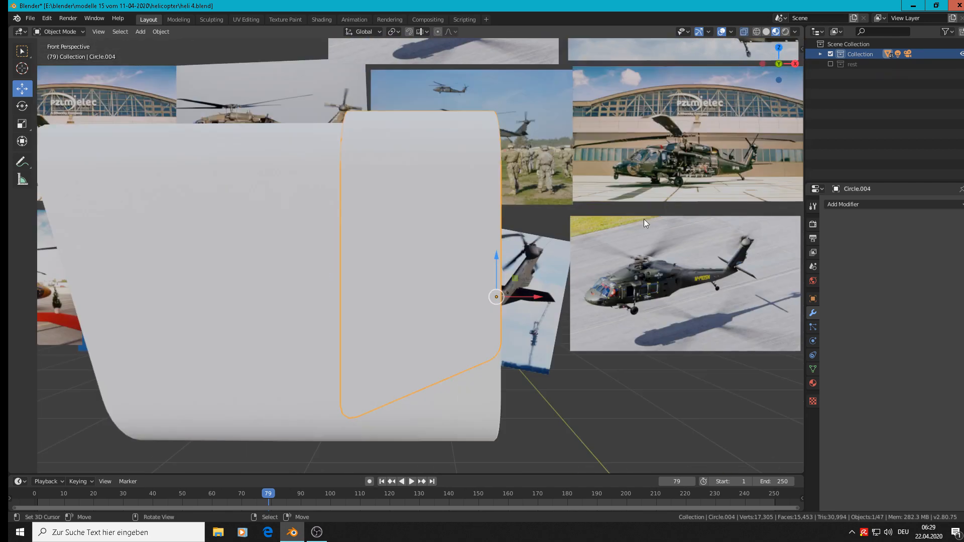
key("KP_2")
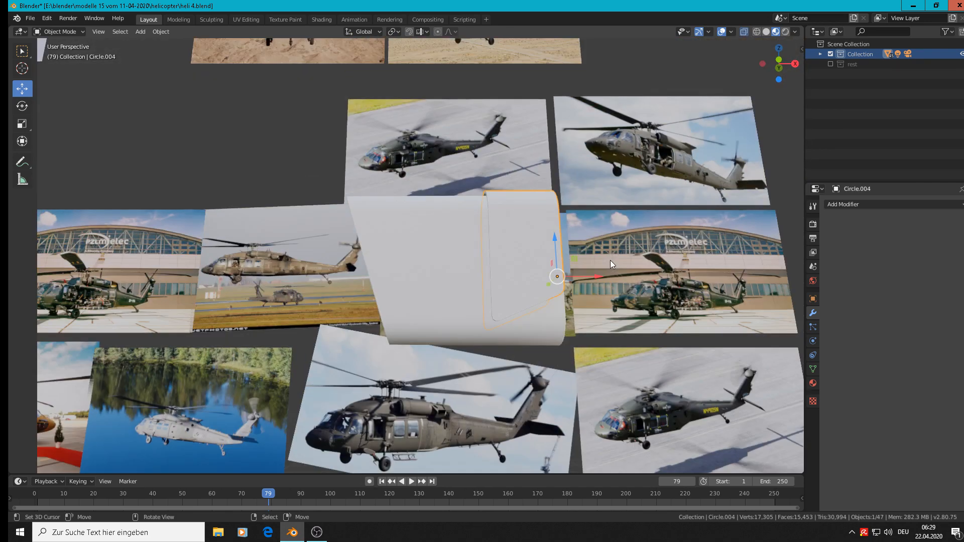
scroll(611, 260, "down", 4)
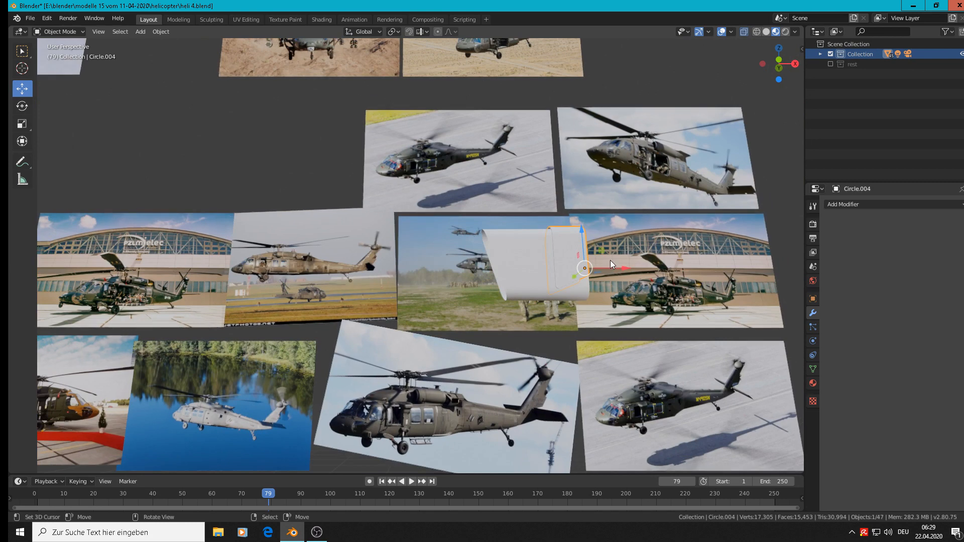
key("KP_1")
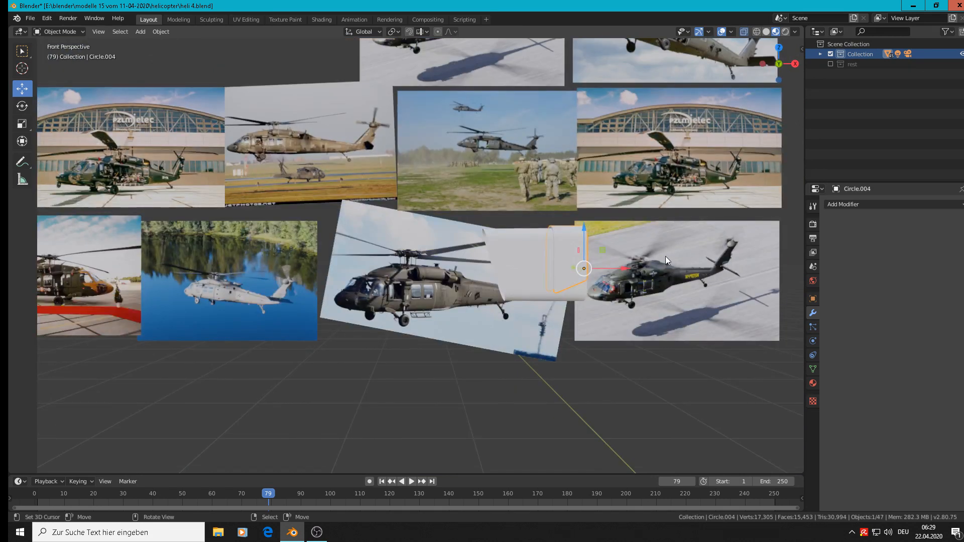
Move the exhaust cover sleeve -9.76 m along Y so it lines up with the two-piece rounded engine body
key("KP_5")
scroll(657, 260, "down", 5)
middle_click_drag(638, 273, 633, 277)
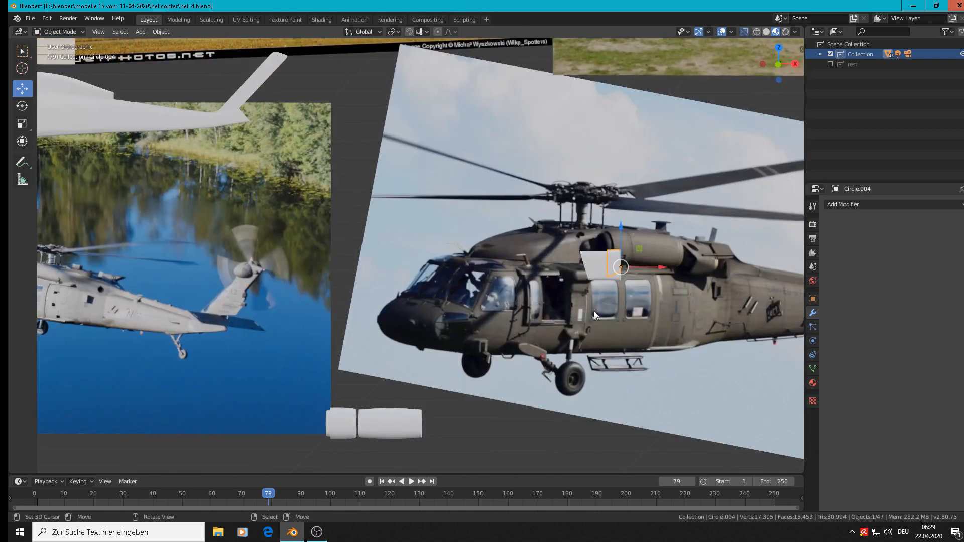
middle_click_drag(512, 394, 507, 392)
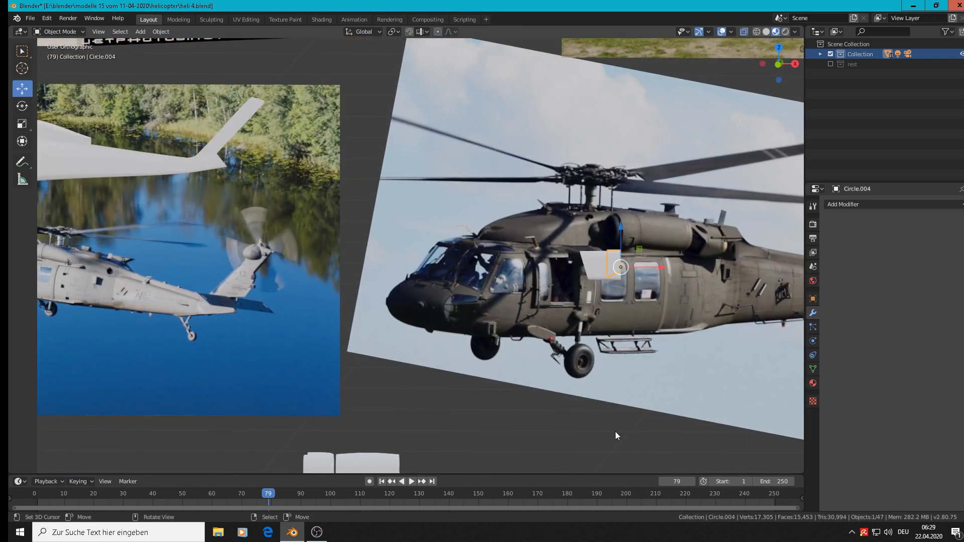
key("KP_7")
scroll(597, 416, "down", 8)
middle_click_drag(622, 380, 419, 118, "shift")
scroll(424, 176, "down", 6)
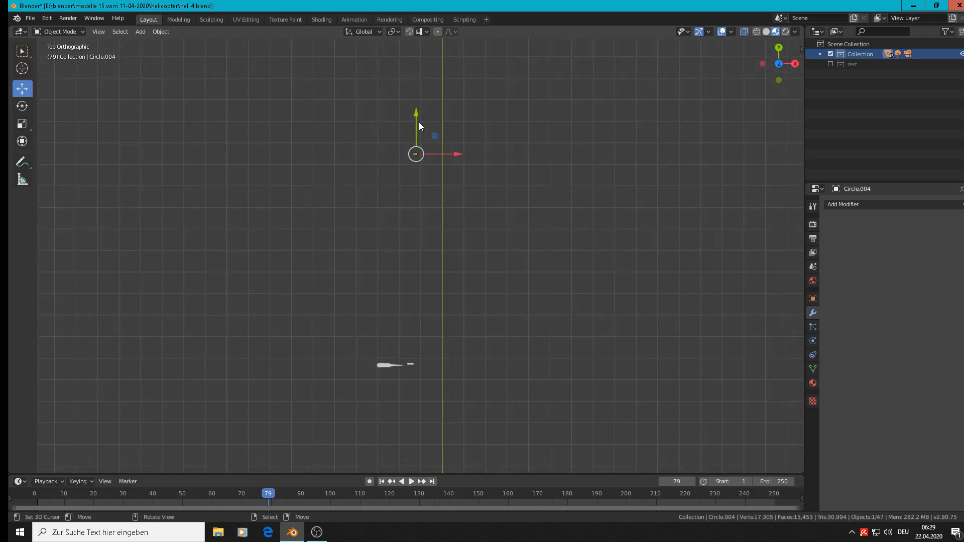
left_click_drag(419, 125, 402, 323)
scroll(446, 418, "up", 8)
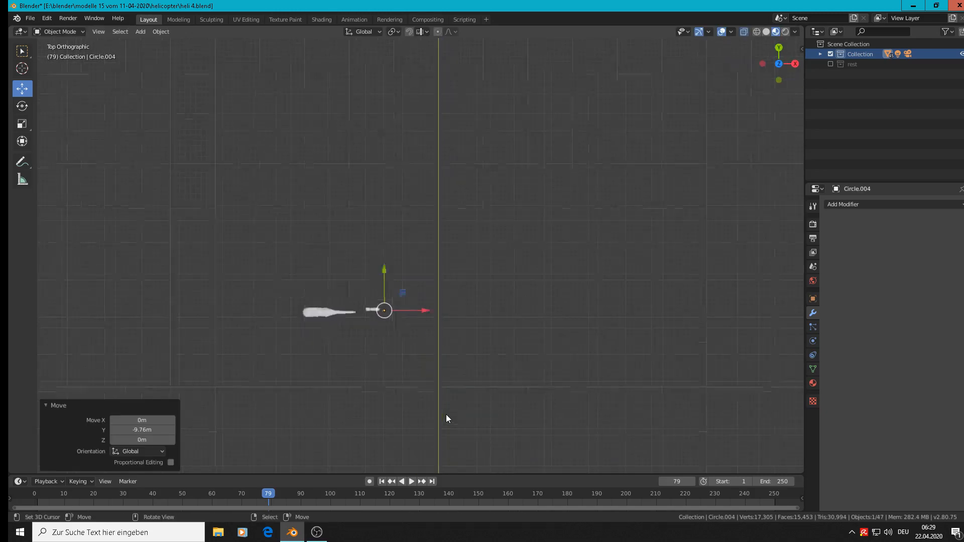
middle_click_drag(529, 333, 577, 200)
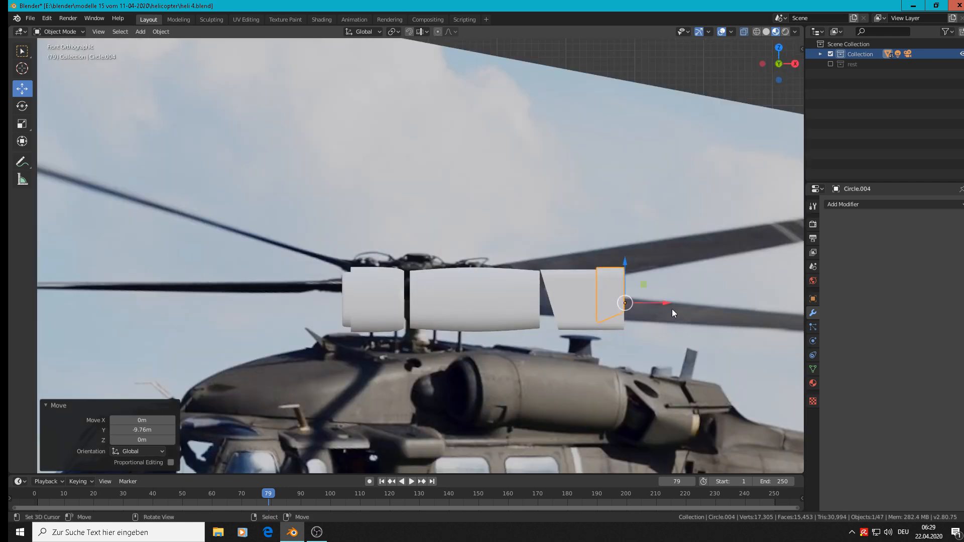
Select the slant-cut exhaust tube left near the origin and move it along Y to the cover sleeve, finishing with a -0.0789 m nudge
middle_click_drag(661, 308, 595, 410)
scroll(603, 396, "down", 4)
scroll(604, 401, "down", 5)
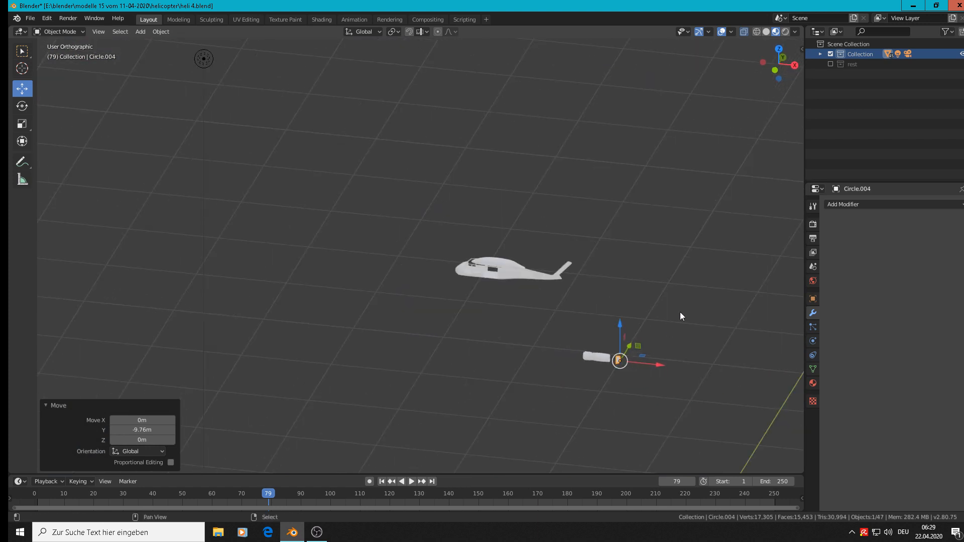
middle_click_drag(680, 312, 487, 408, "shift")
left_click(648, 95)
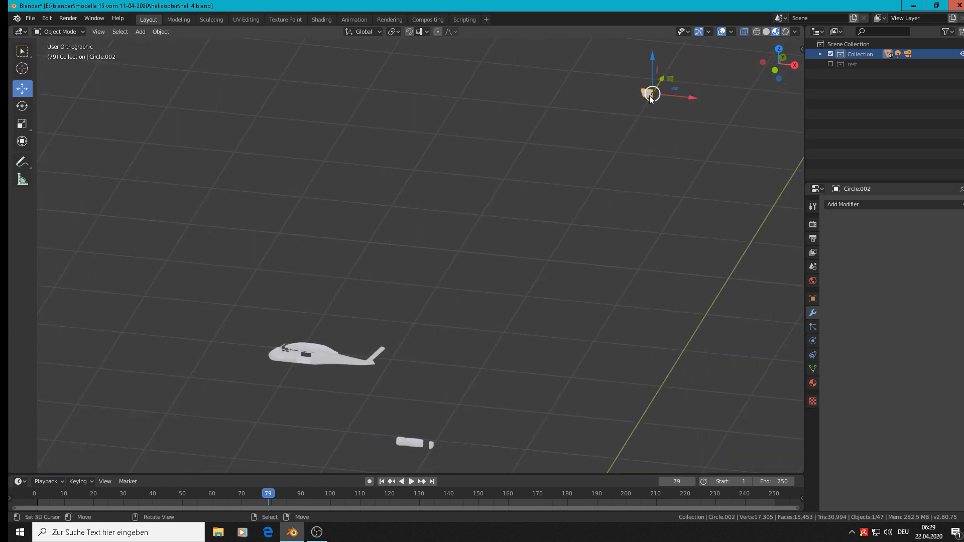
left_click_drag(660, 86, 445, 427)
key("g")
left_click(445, 429)
key("KP_Decimal")
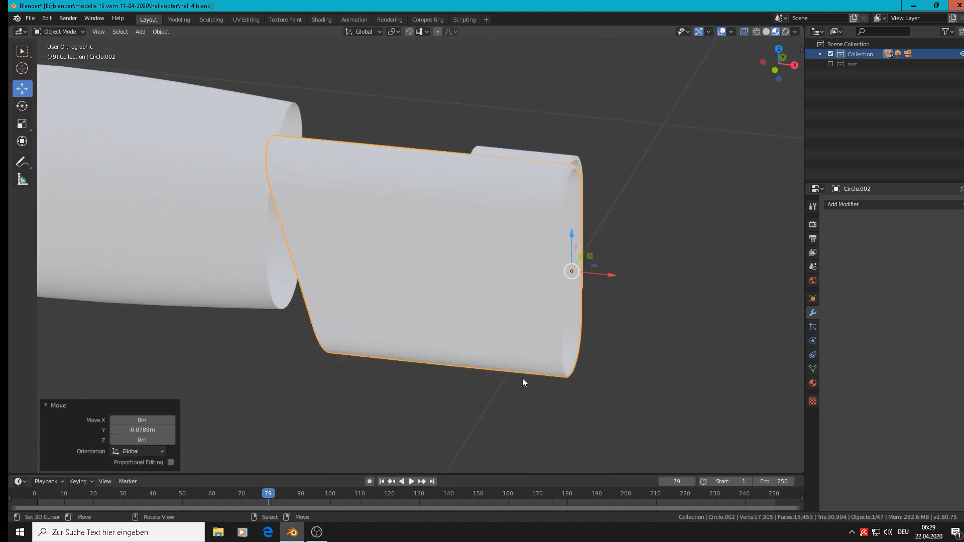
Fine-adjust the slant-cut tube's position inside the sleeve by 0.00227 m along Y
middle_click_drag(514, 358, 572, 294)
key("g")
key("y")
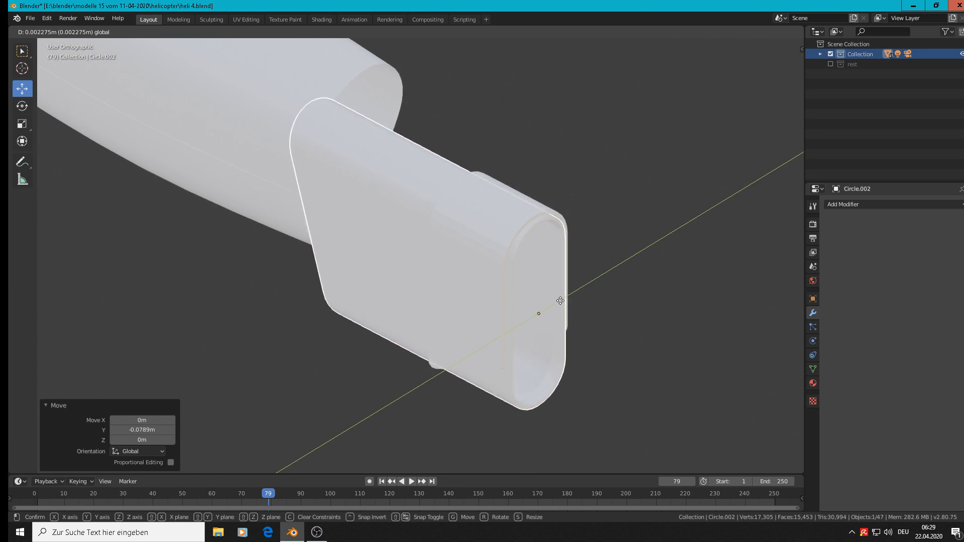
left_click(560, 300)
Select the cover sleeve and shift it 0.0241 m along Y to fit around the tube
middle_click_drag(560, 300, 524, 270)
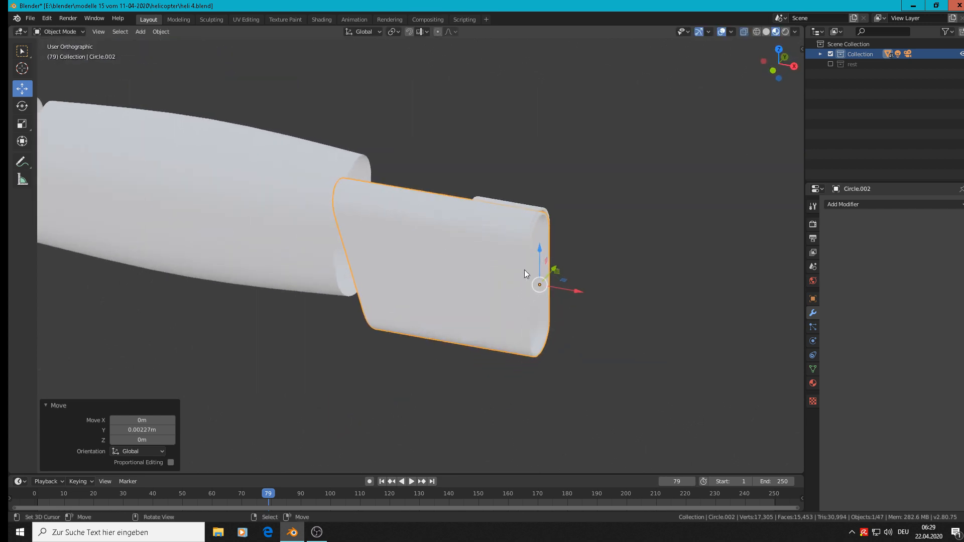
left_click(508, 237, "shift")
left_click_drag(555, 274, 578, 266)
middle_click_drag(578, 266, 480, 310)
Scale the tube and cover sleeve together along global Y to about twice their width
left_click_drag(545, 312, 587, 309)
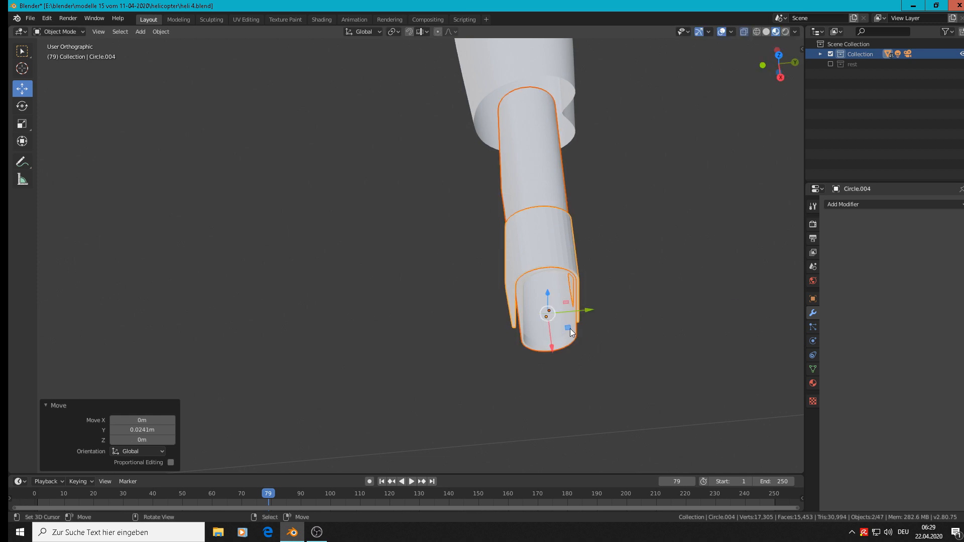
key("s")
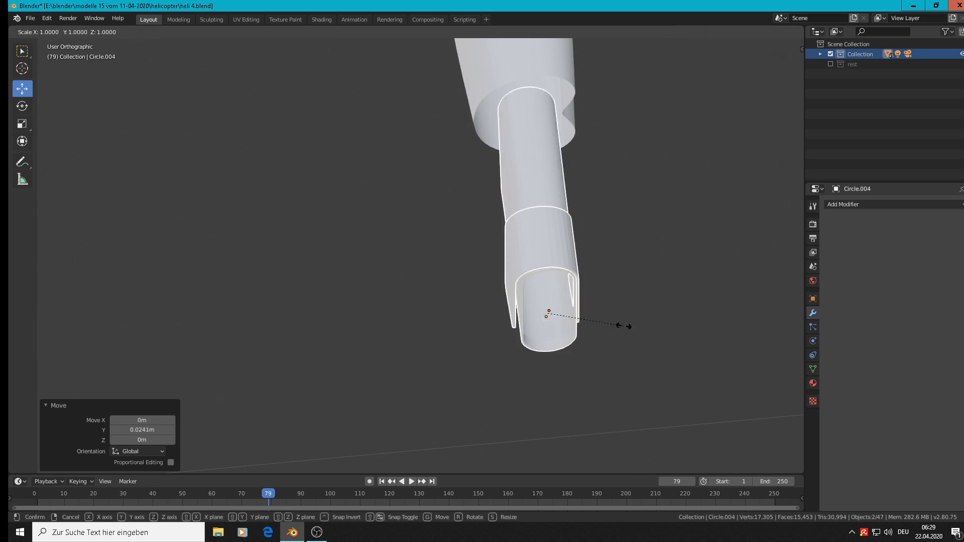
key("x")
key("y")
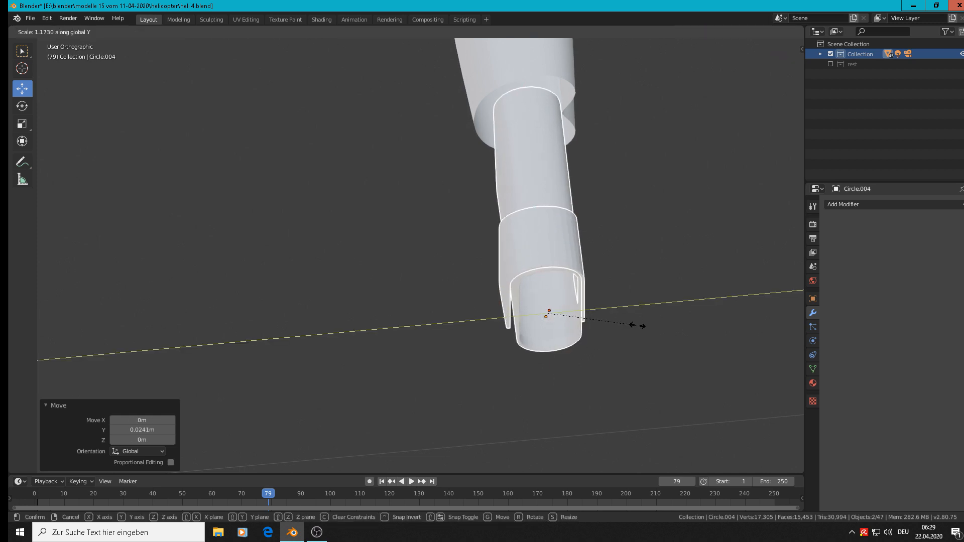
left_click(707, 327)
Move the tube and sleeve together 0.0052 m along Y and -0.0198 m along X so the tube meets the rounded engine body
left_click_drag(597, 310, 584, 308)
right_click(543, 287)
left_click(560, 234, "shift")
middle_click_drag(584, 309, 695, 228)
key("g")
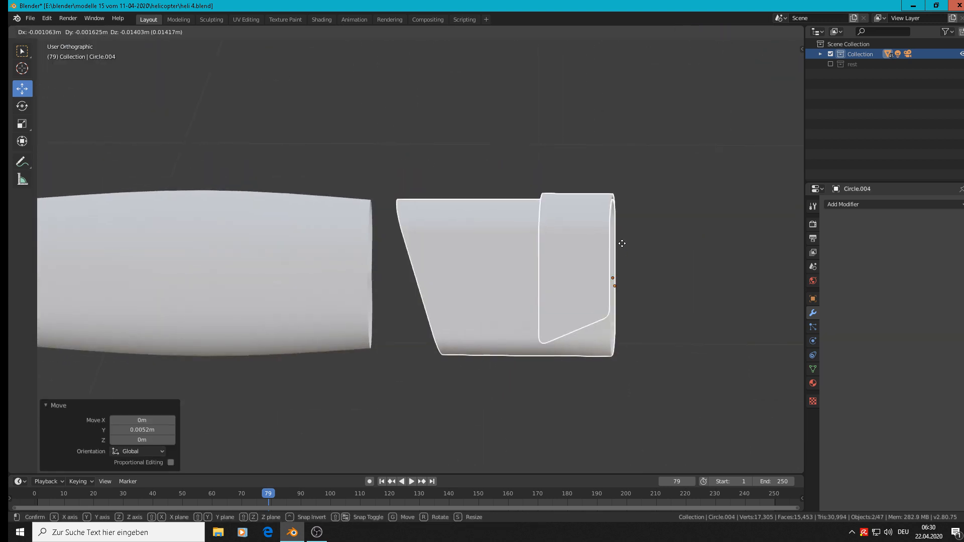
left_click(622, 242)
left_click_drag(650, 280, 608, 290)
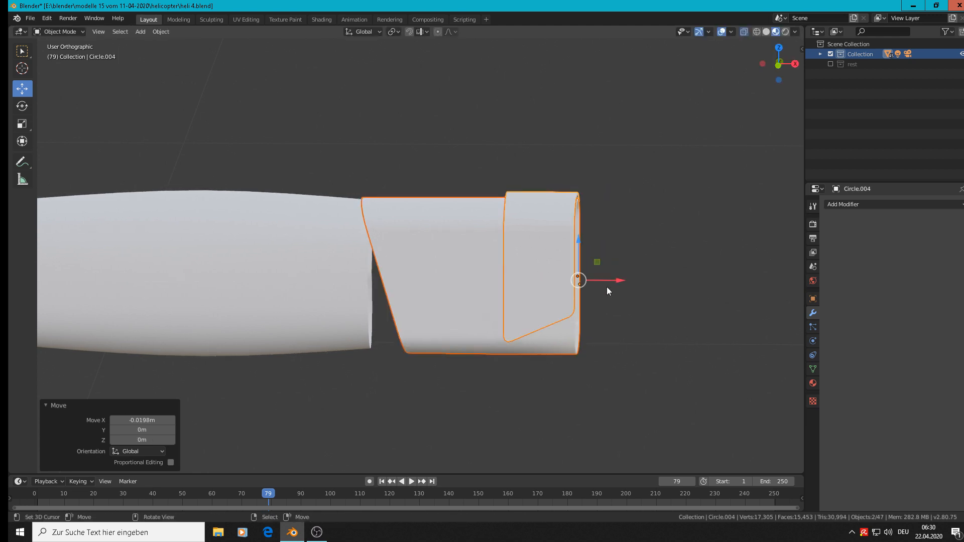
middle_click_drag(406, 304, 705, 237, "shift")
scroll(705, 237, "down", 2)
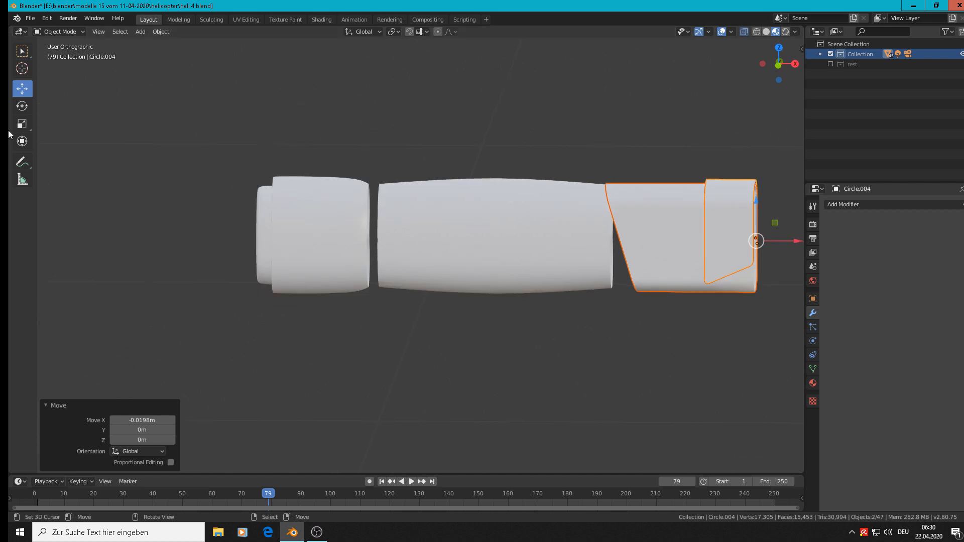
Select only the cover sleeve and apply smooth shading to it
left_click(725, 200)
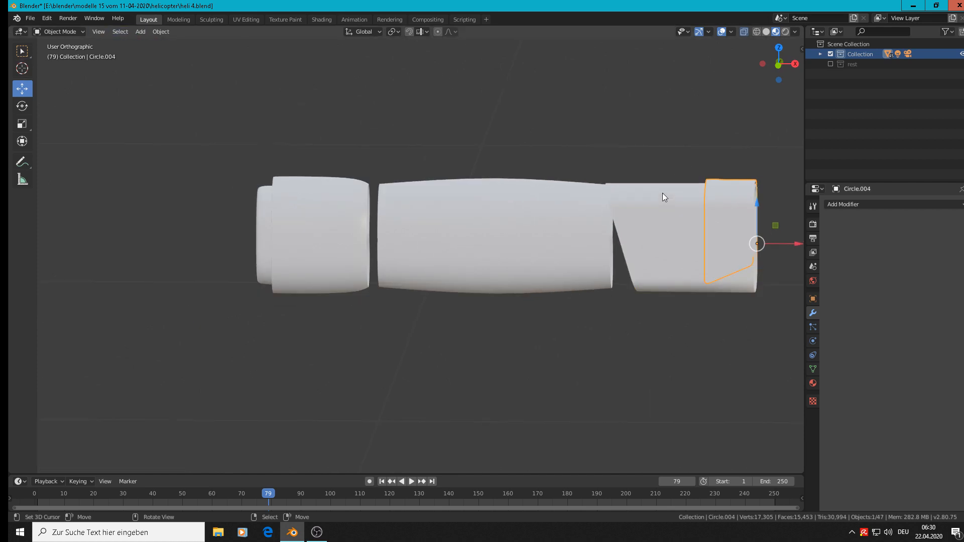
left_click(161, 32)
left_click(189, 235)
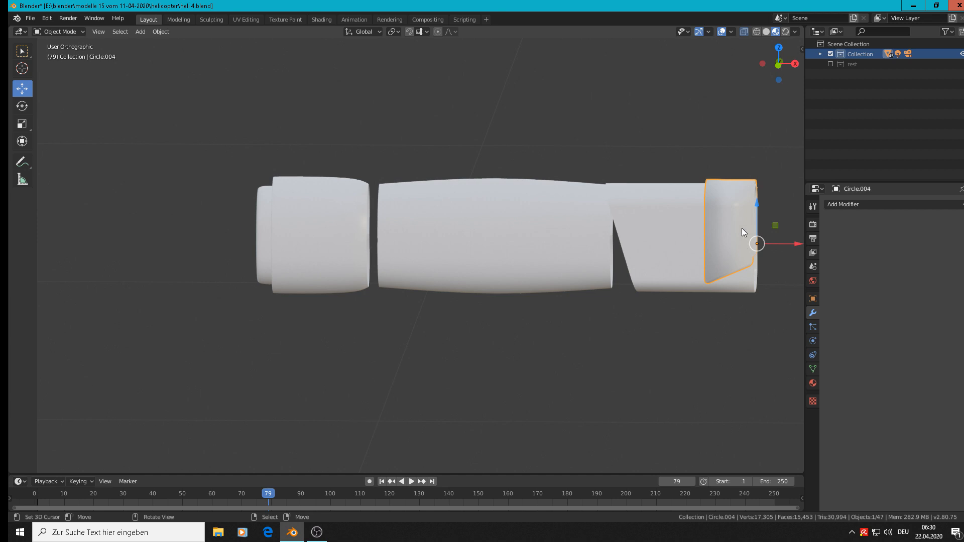
Add one loop cut around the sleeve's curved top in Edit Mode, slid to factor -0.958 near the edge facing the engine body
key("Tab")
scroll(751, 236, "up", 2)
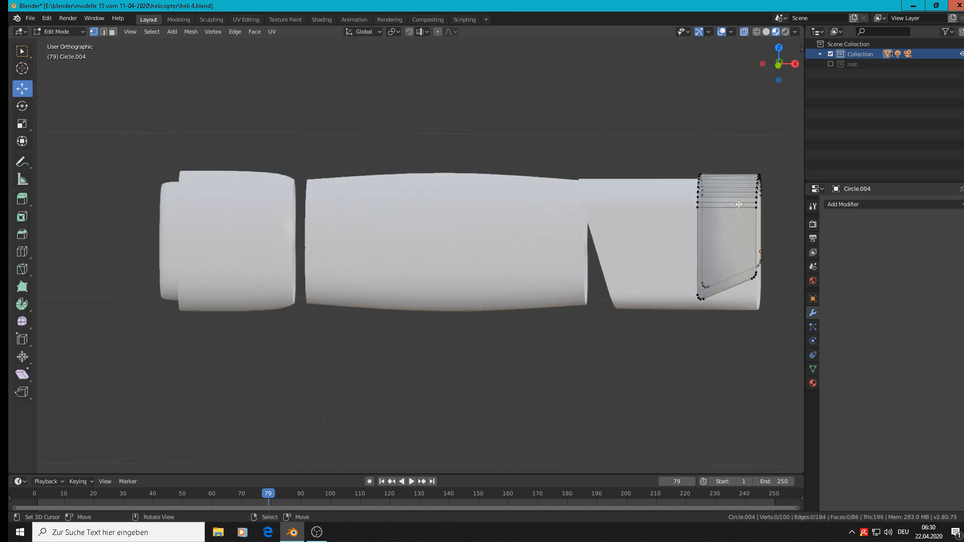
key("ctrl+r")
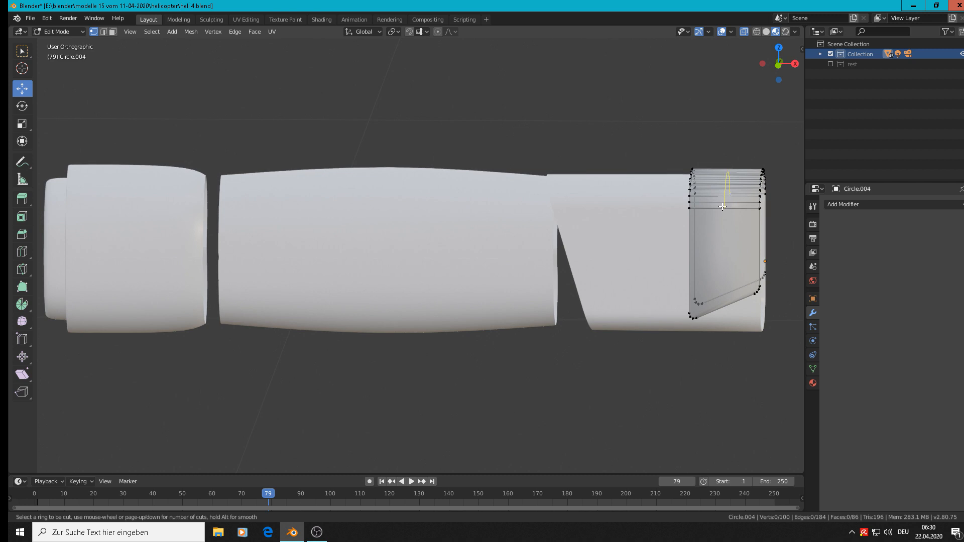
key("Escape")
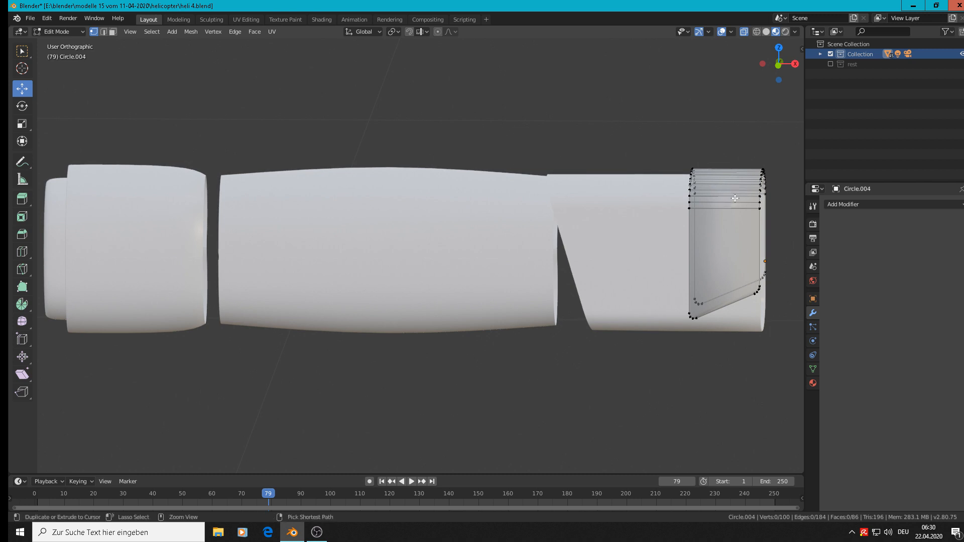
key("ctrl+r")
left_click(734, 192)
left_click(698, 190)
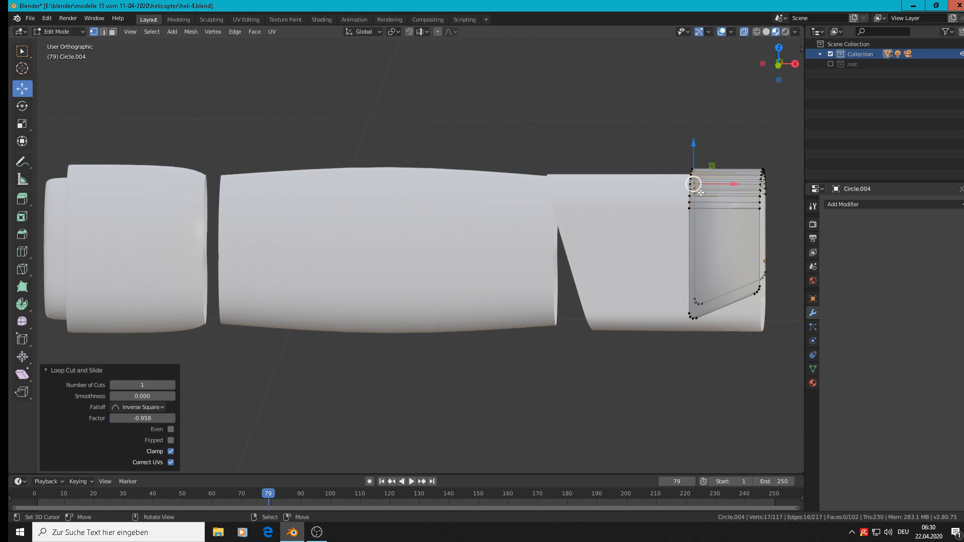
Add a second loop cut around the sleeve's curved top, slid to factor 0.944 near its outer end
key("ctrl+r")
left_click(732, 188)
left_click(759, 184)
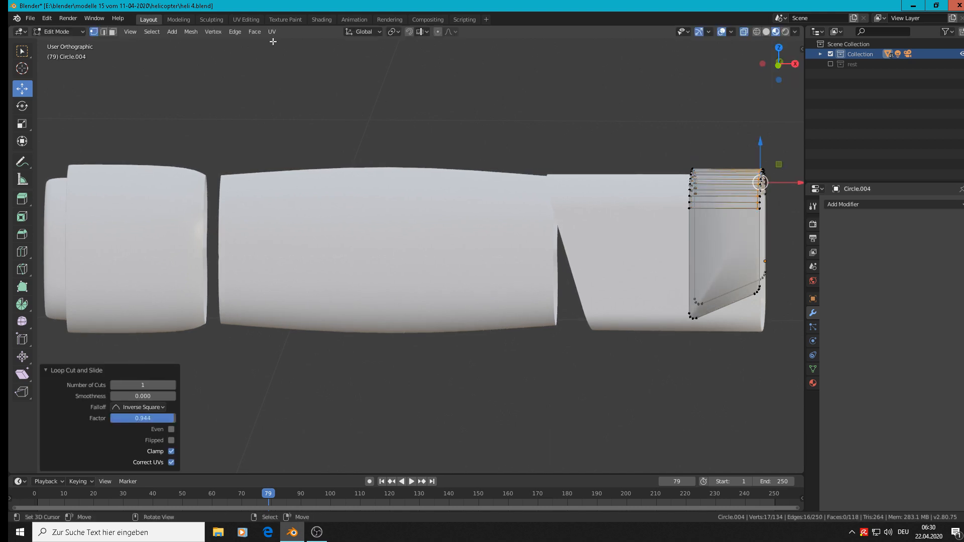
Select the sleeve's large flat side face, set it to flat shading and check the result in Object Mode
left_click(112, 31)
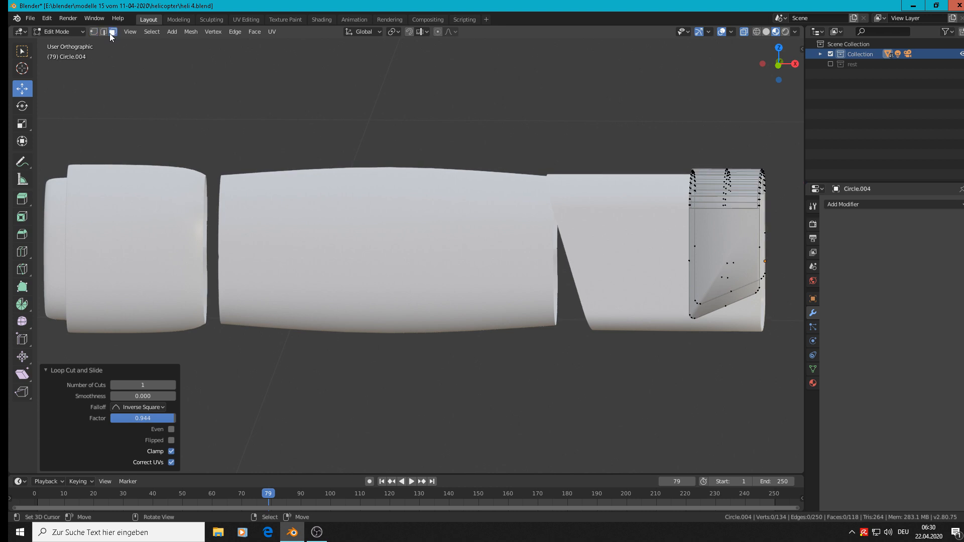
left_click(735, 266)
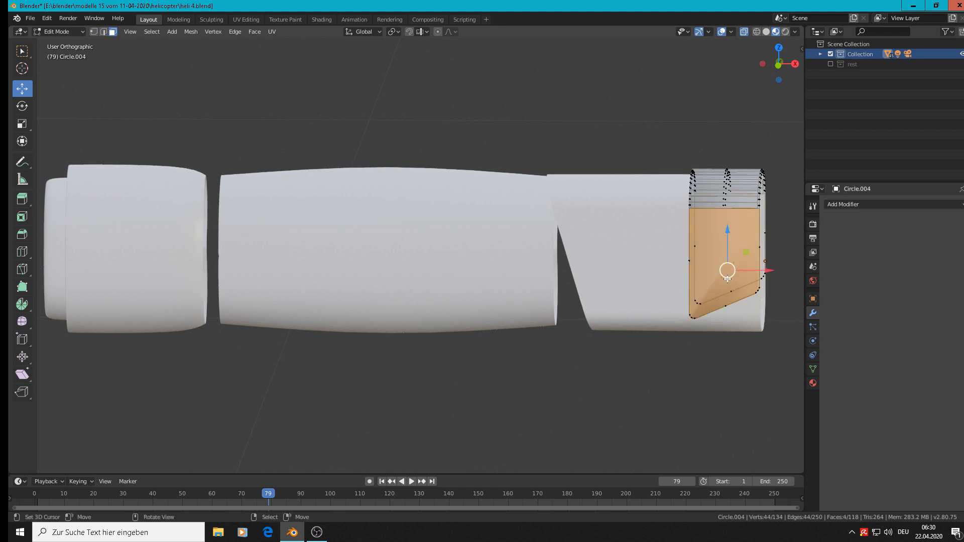
left_click(274, 29)
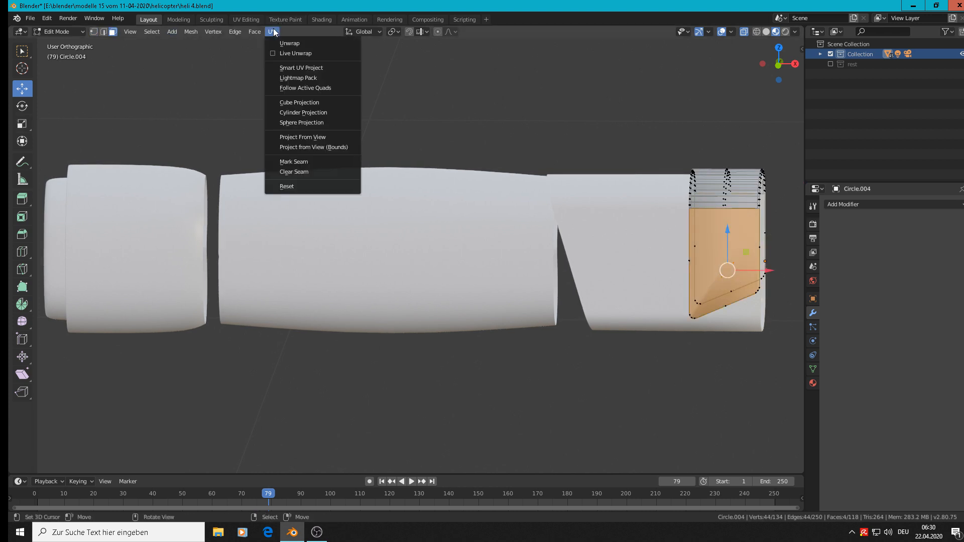
left_click(260, 32)
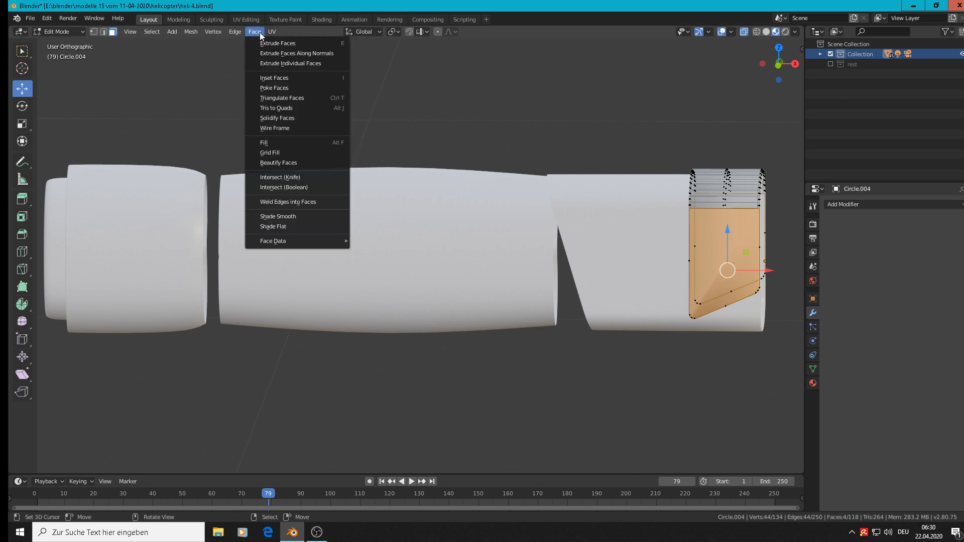
left_click(276, 225)
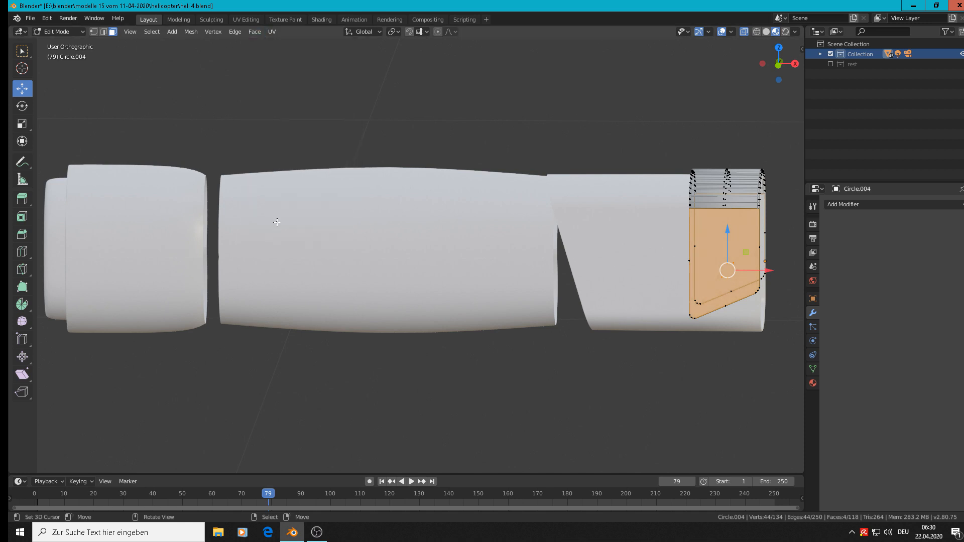
key("Tab")
scroll(688, 224, "down", 2)
scroll(721, 212, "up", 4)
key("Tab")
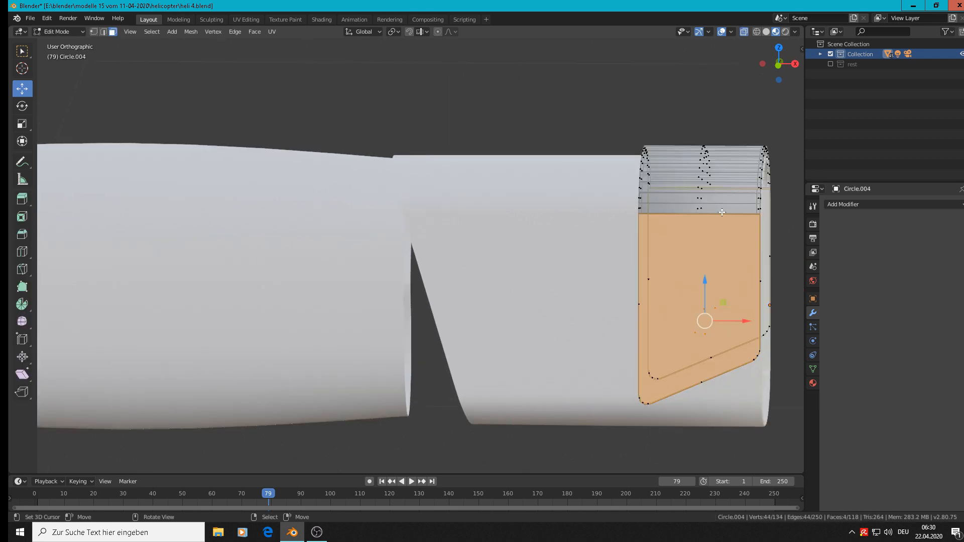
Add another loop cut across the sleeve's curved top, slid to factor -0.968 against the edge facing the engine body
middle_click_drag(572, 247, 523, 235)
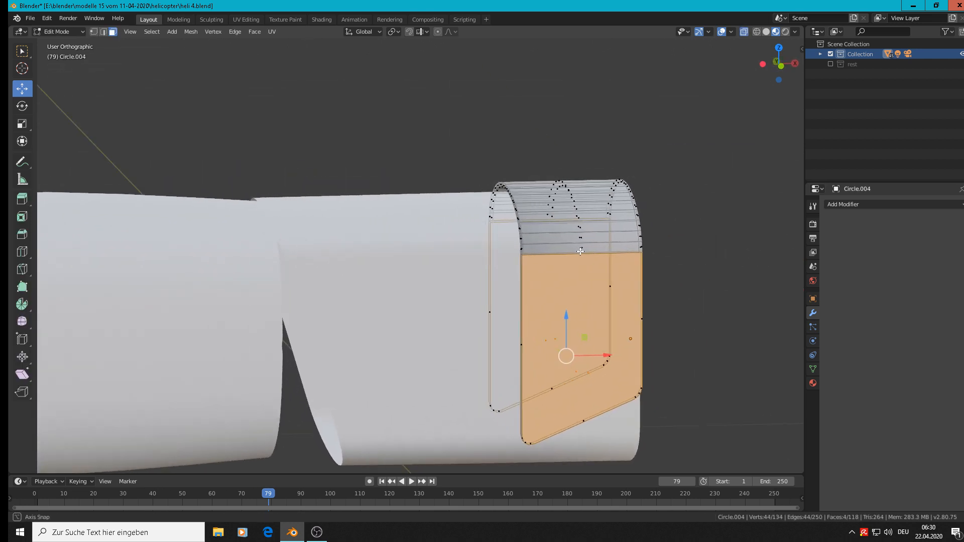
scroll(522, 235, "up", 6)
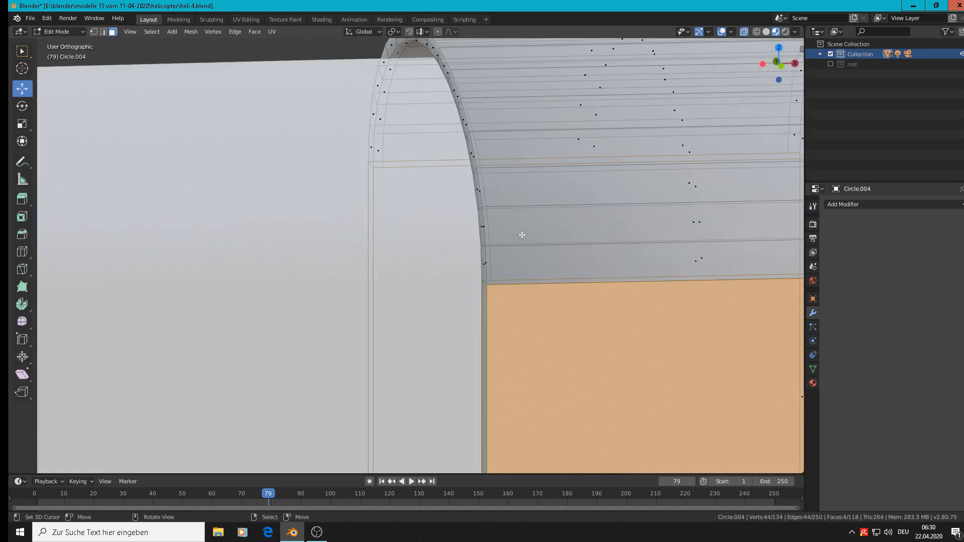
middle_click_drag(520, 236, 478, 242)
scroll(479, 243, "down", 3)
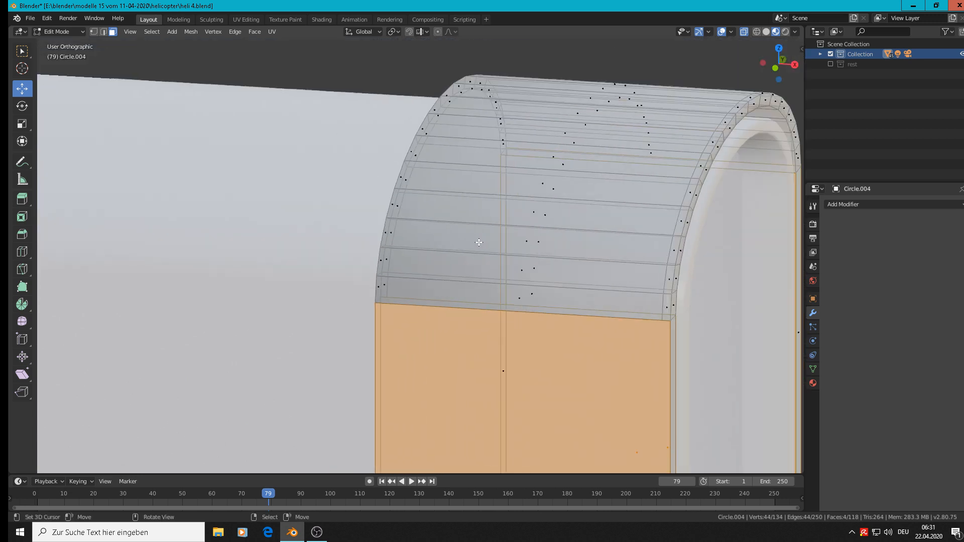
key("ctrl+r")
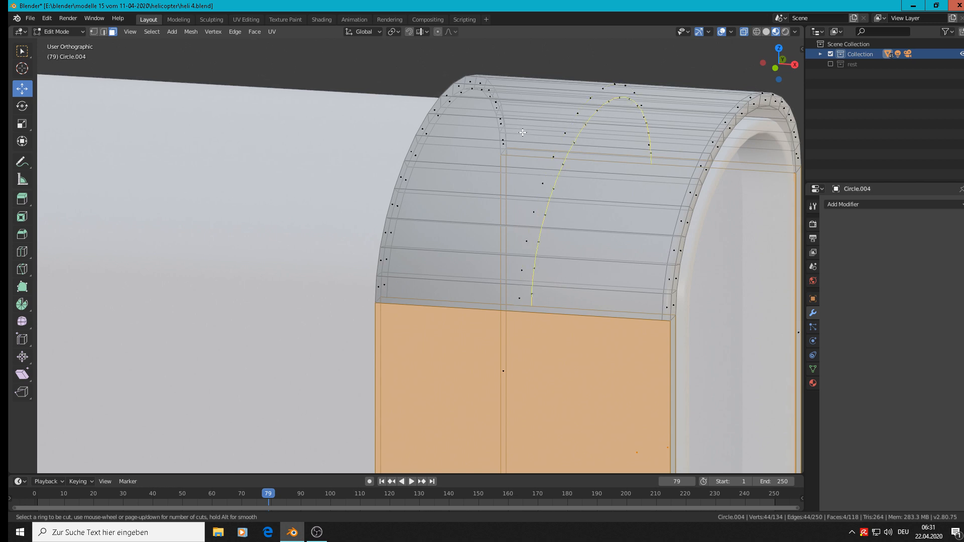
left_click(523, 122)
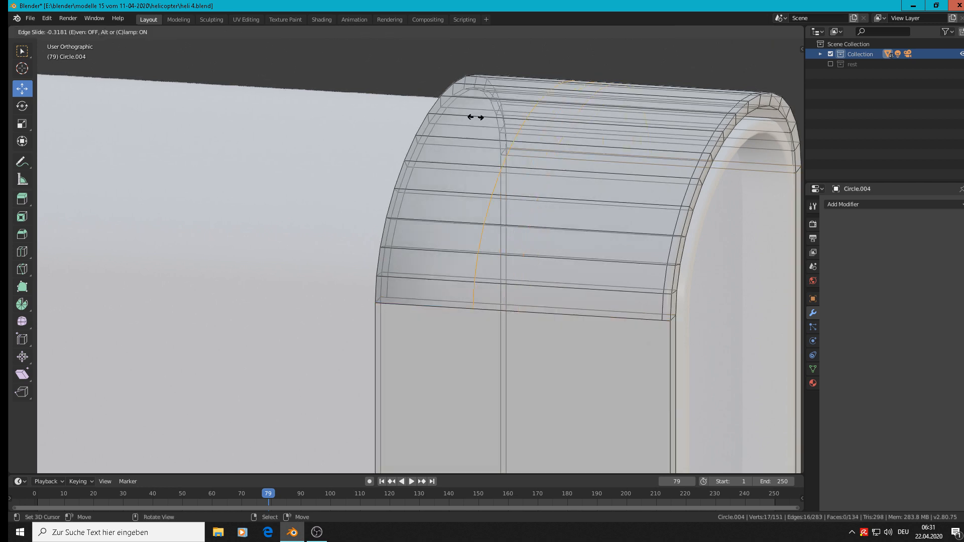
left_click(385, 94)
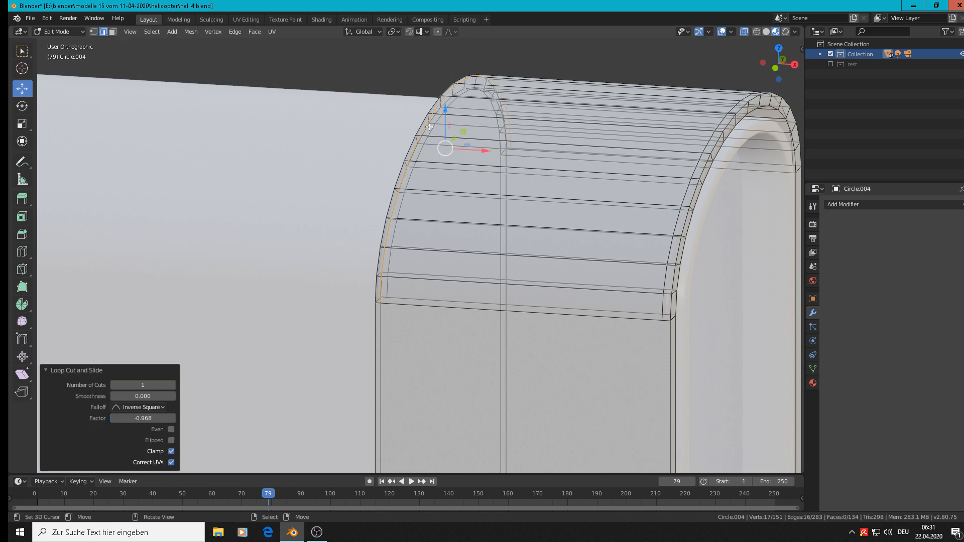
Return to Object Mode and compare the engine parts with the engine intake area on the helicopter reference photo
key("Tab")
scroll(493, 215, "down", 7)
middle_click_drag(513, 307, 529, 293)
scroll(529, 294, "down", 5)
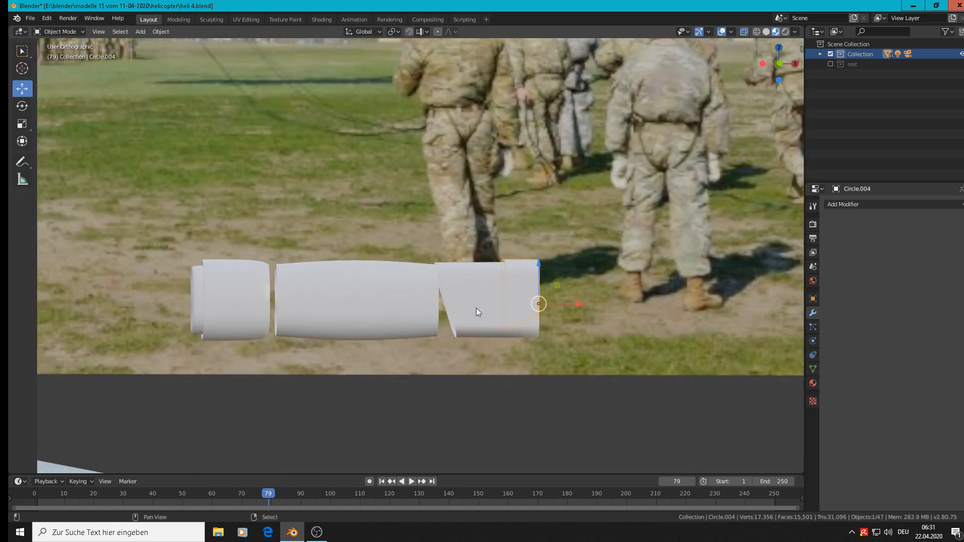
scroll(345, 319, "down", 4)
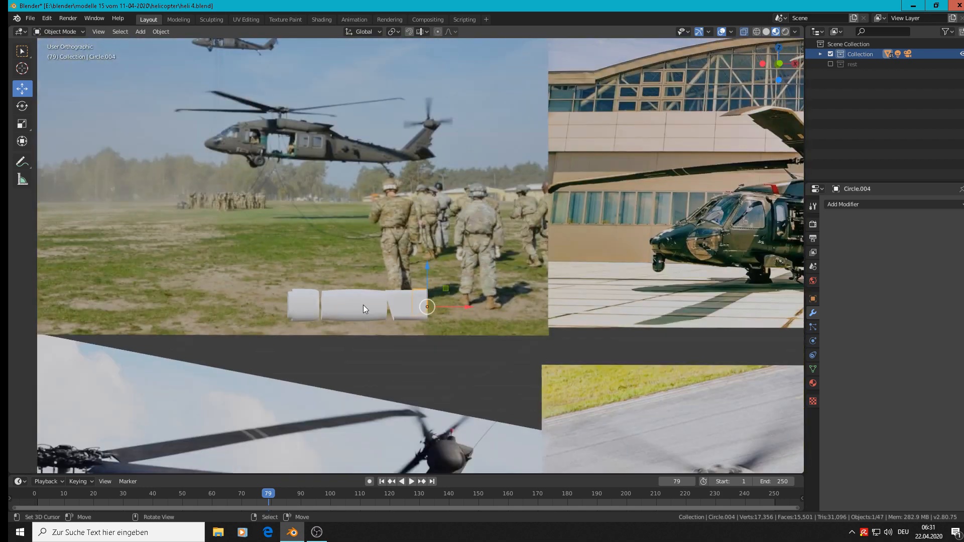
scroll(375, 296, "down", 3)
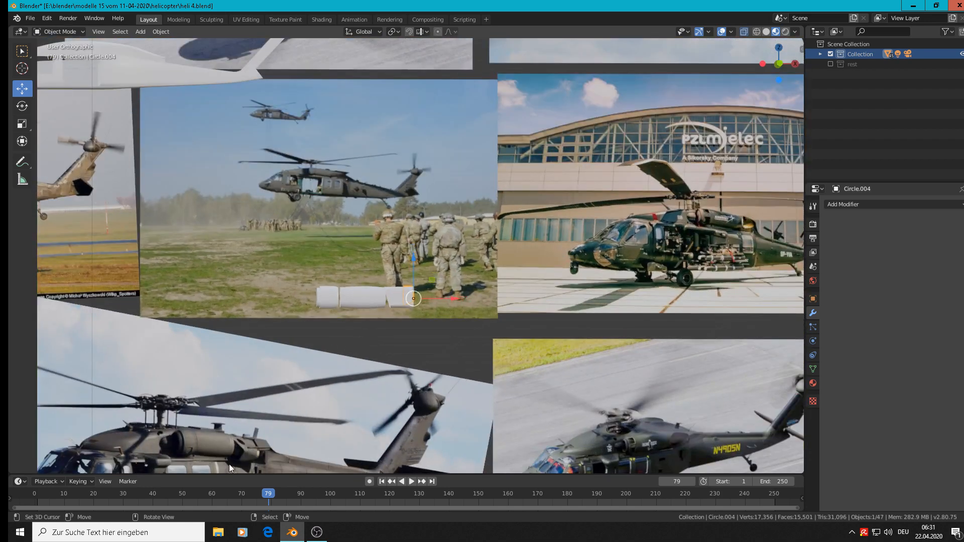
middle_click_drag(344, 355, 650, 239, "shift")
scroll(527, 333, "up", 2)
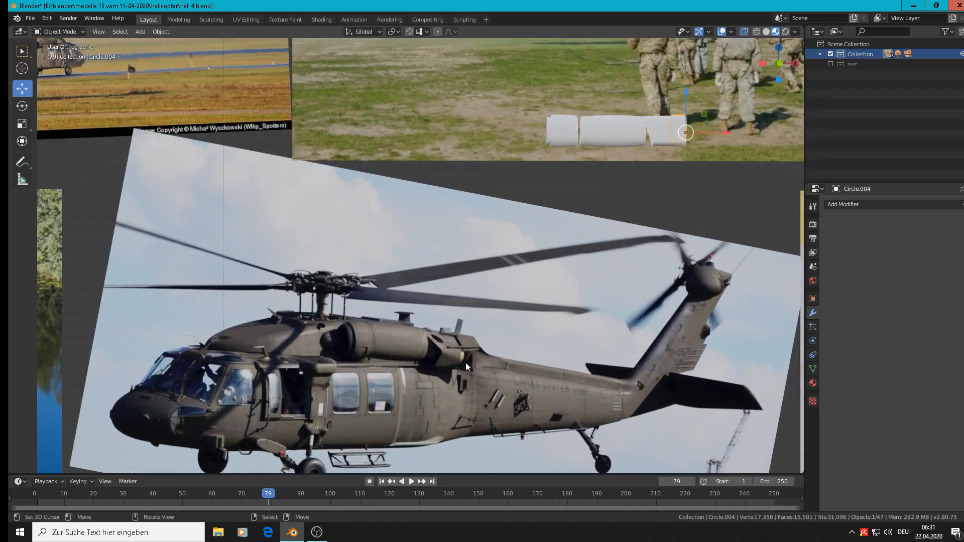
scroll(309, 356, "up", 2)
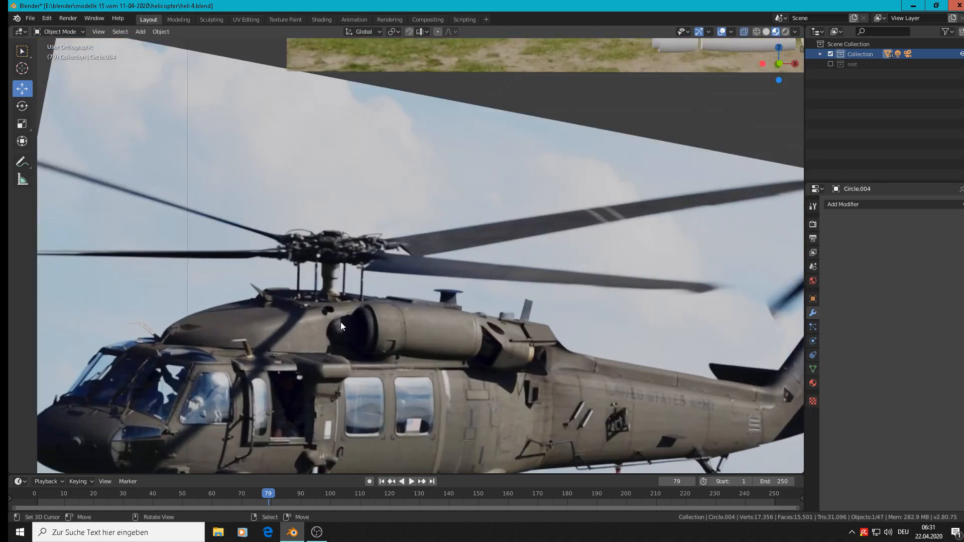
Save the current Blender file
left_click(30, 18)
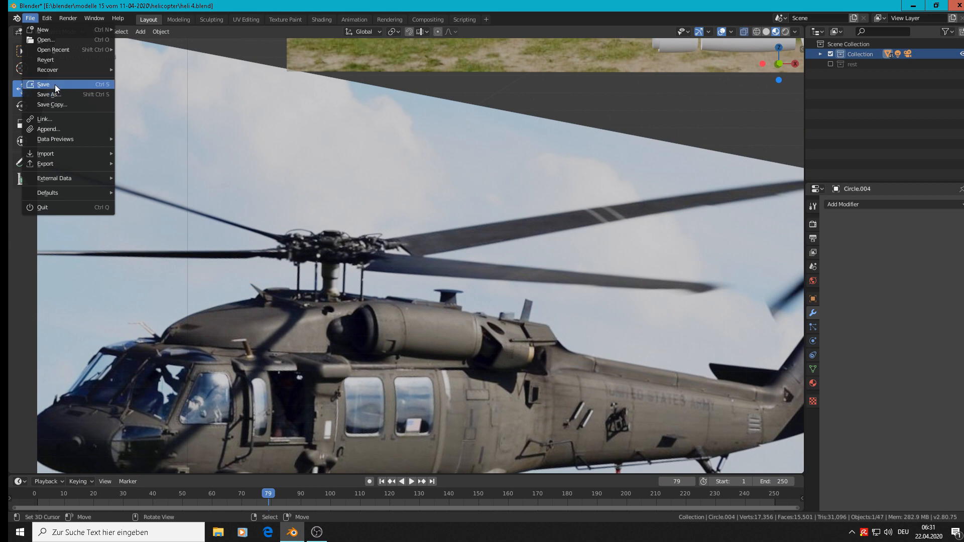
left_click(55, 84)
scroll(473, 341, "up", 1)
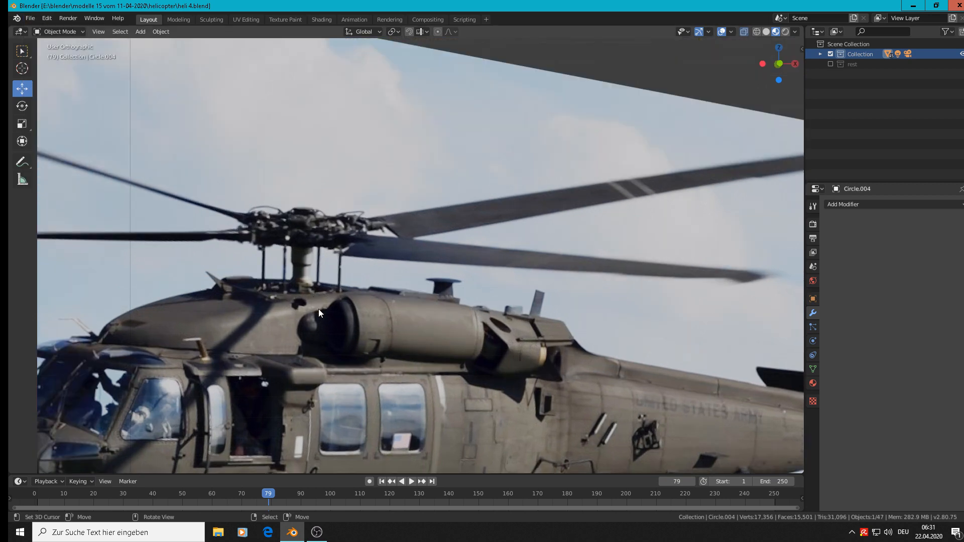
In front view, add a UV sphere at the 3D cursor, scale it to 0.026 and move it -0.0773 m along X
key("KP_1")
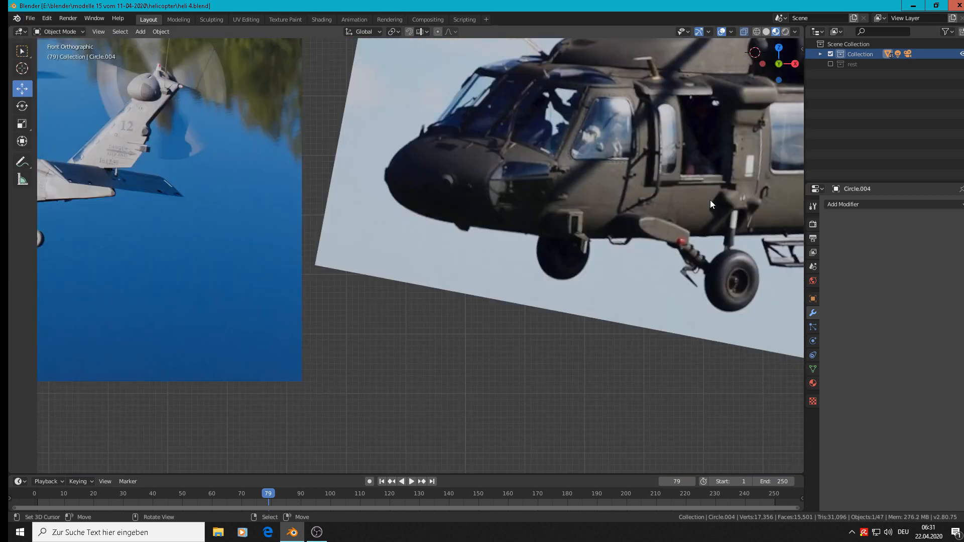
scroll(710, 199, "down", 3)
scroll(727, 164, "down", 2)
scroll(492, 225, "up", 4)
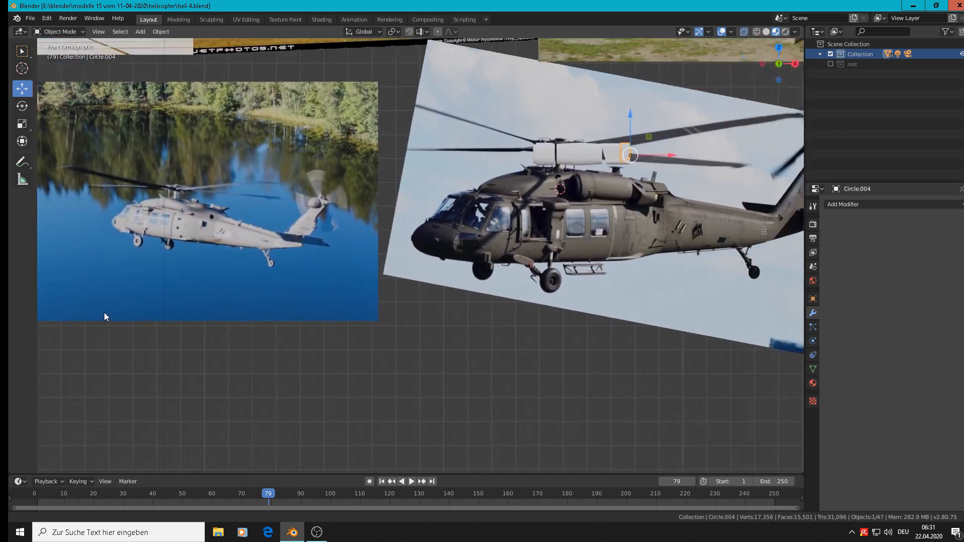
scroll(474, 254, "up", 7)
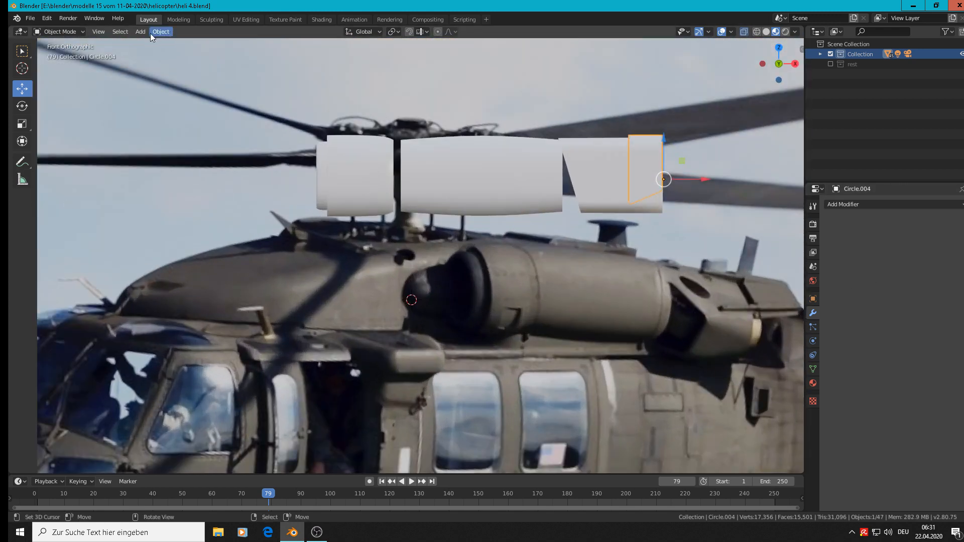
left_click(140, 32)
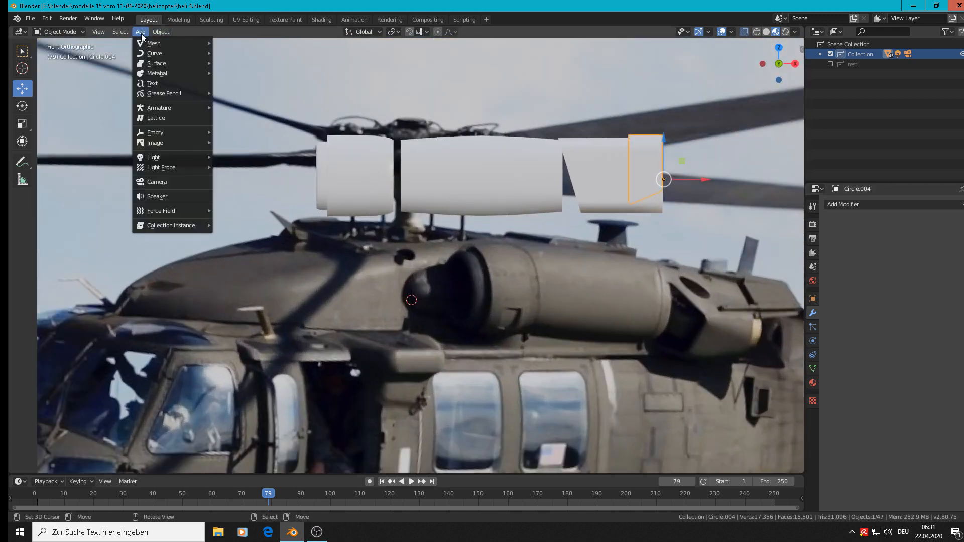
mouse_move(152, 45)
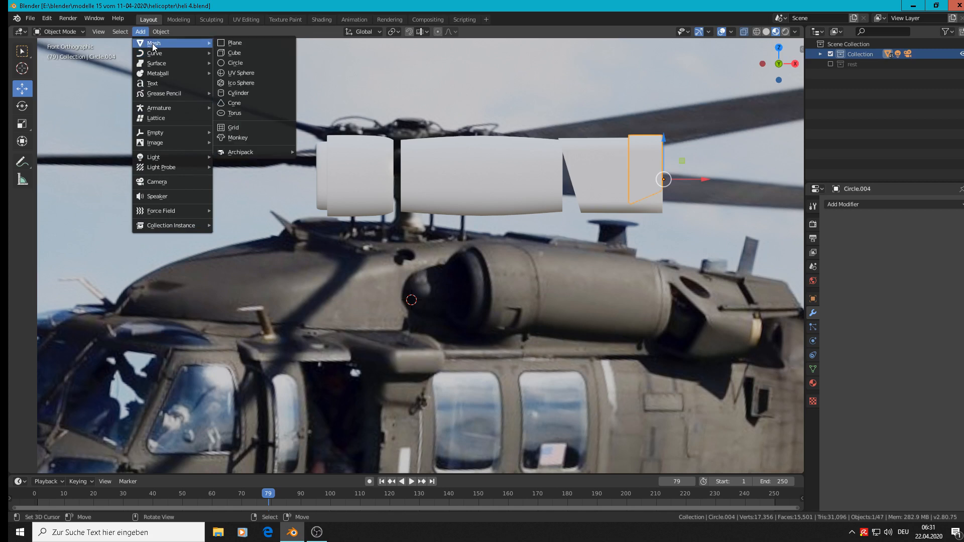
left_click(252, 73)
key("s")
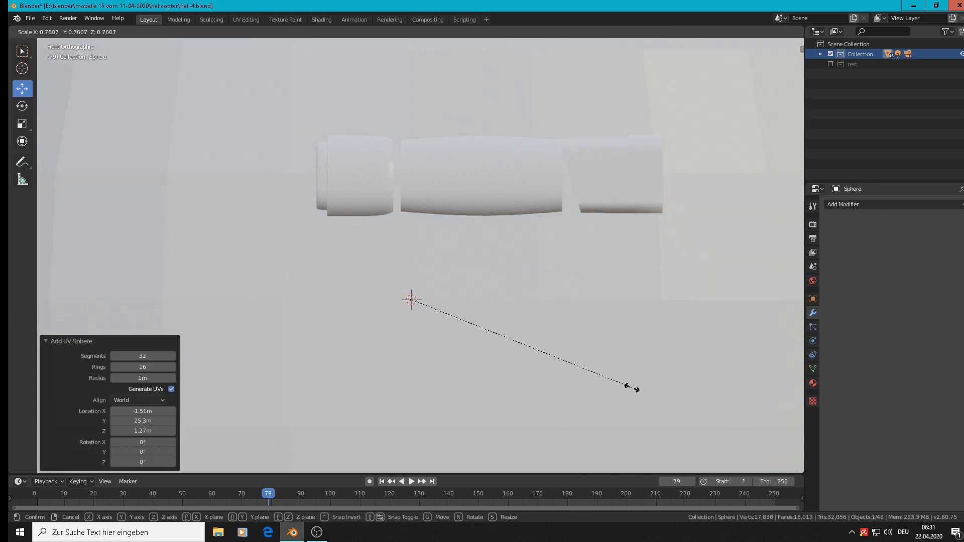
left_click(419, 296)
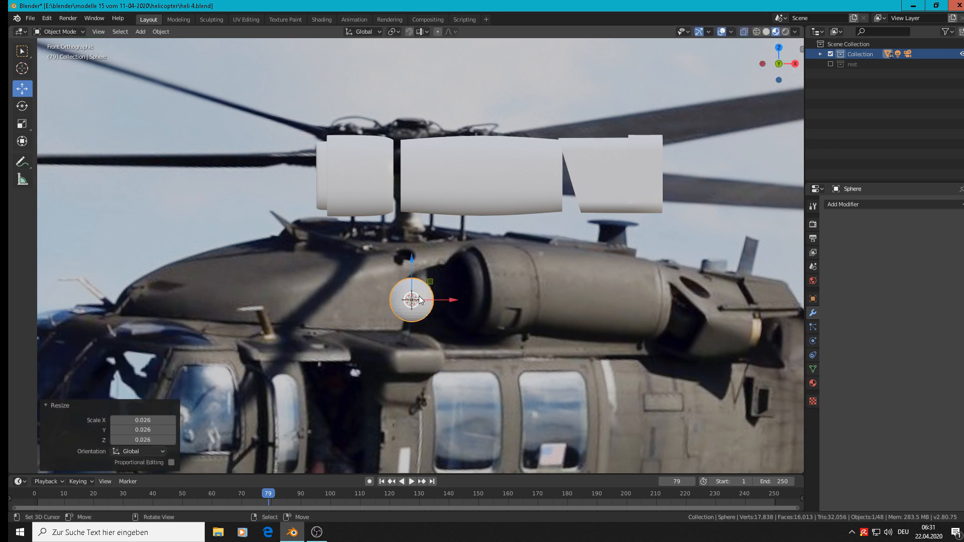
left_click_drag(455, 298, 388, 303)
scroll(384, 311, "up", 2)
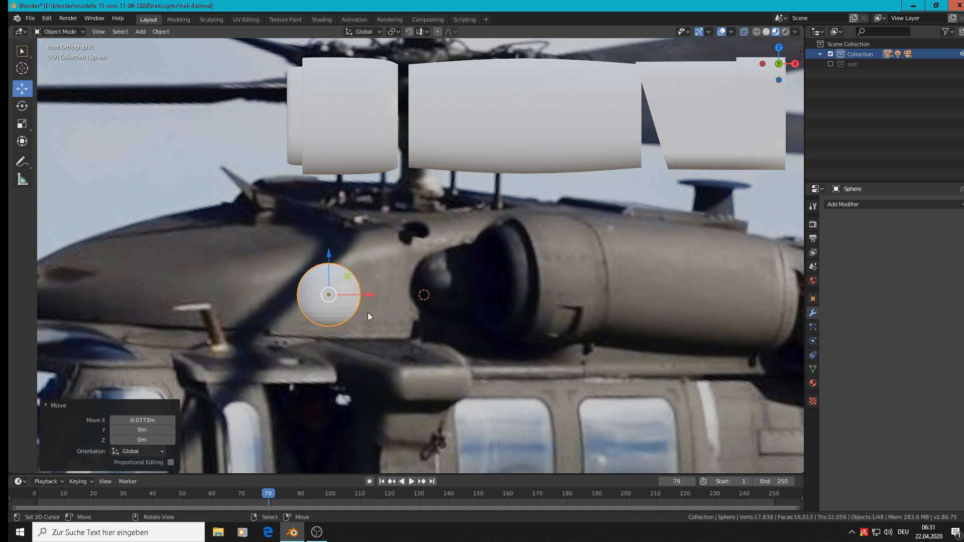
In Edit Mode, delete the vertices of the sphere's positive-X half to leave a dome
key("Tab")
scroll(347, 306, "up", 1)
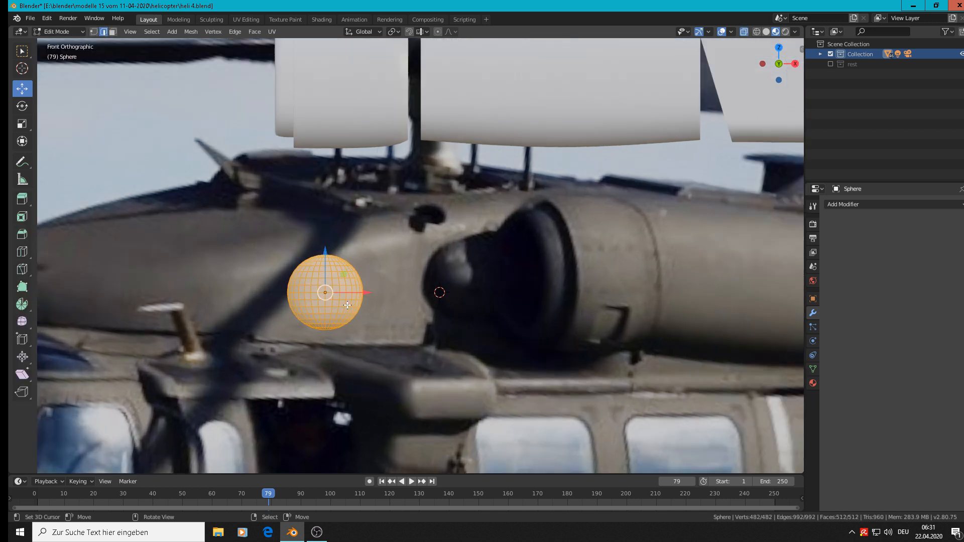
scroll(347, 305, "up", 1)
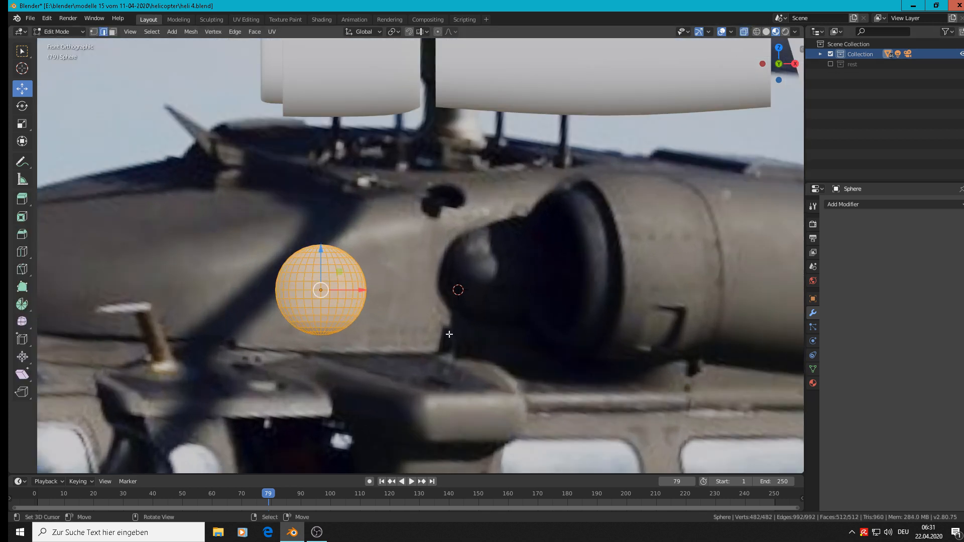
left_click(94, 32)
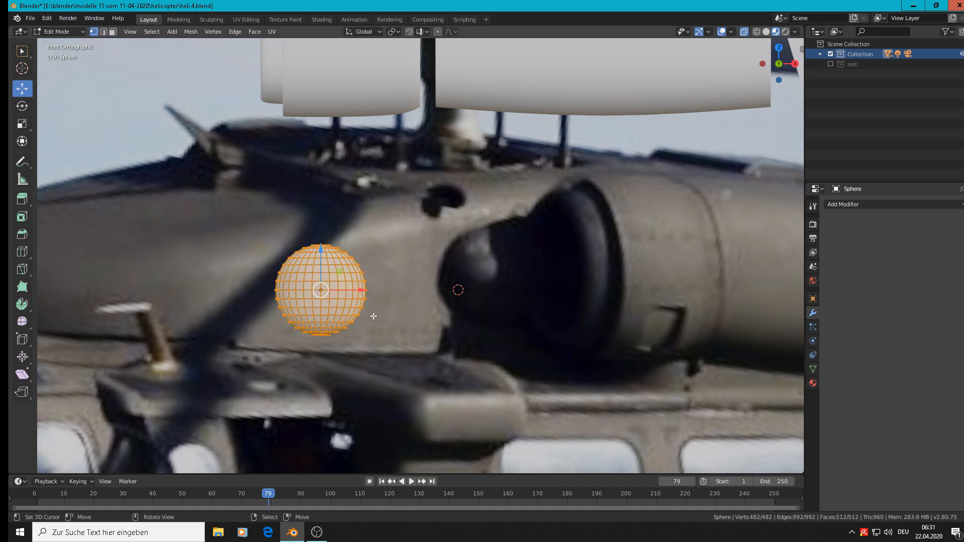
key("alt+a")
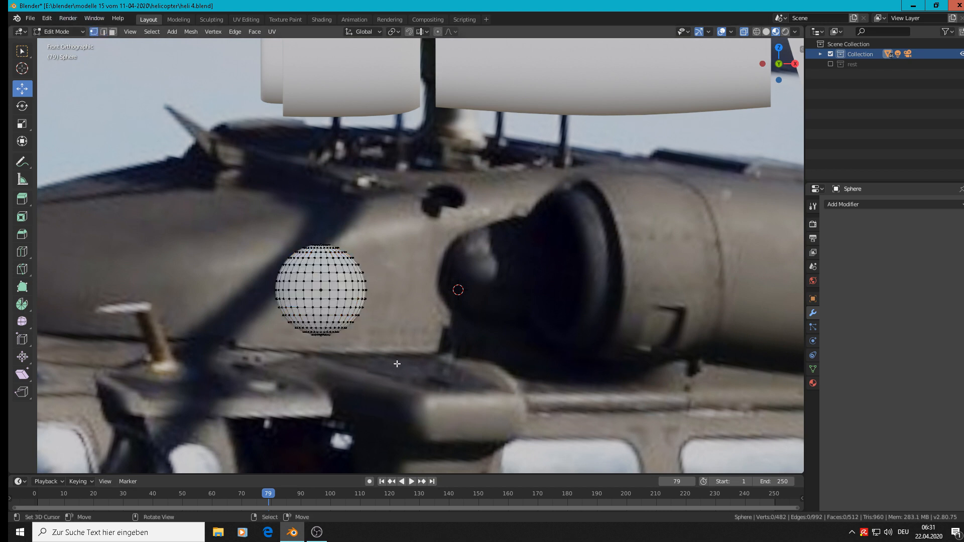
key("b")
left_click_drag(400, 367, 324, 224)
key("x")
left_click(320, 216)
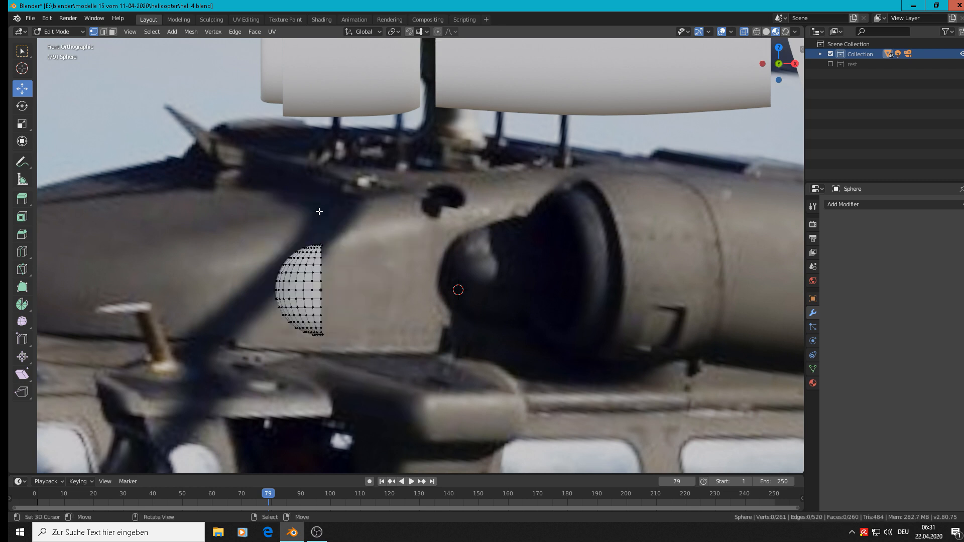
Delete the stray pole vertices protruding past the dome's cut edge at its upper and lower ends
scroll(343, 321, "up", 5)
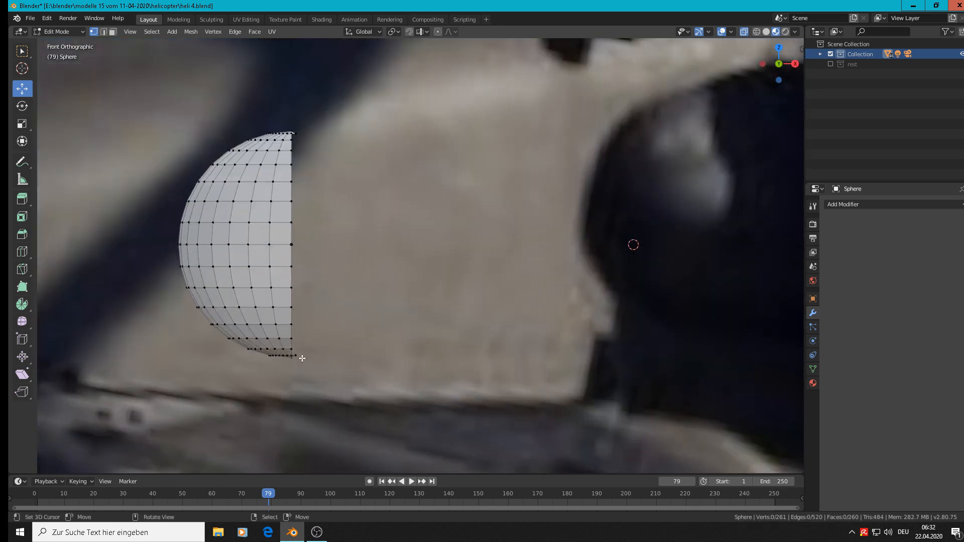
left_click(299, 132, "shift")
key("c")
left_click(308, 134)
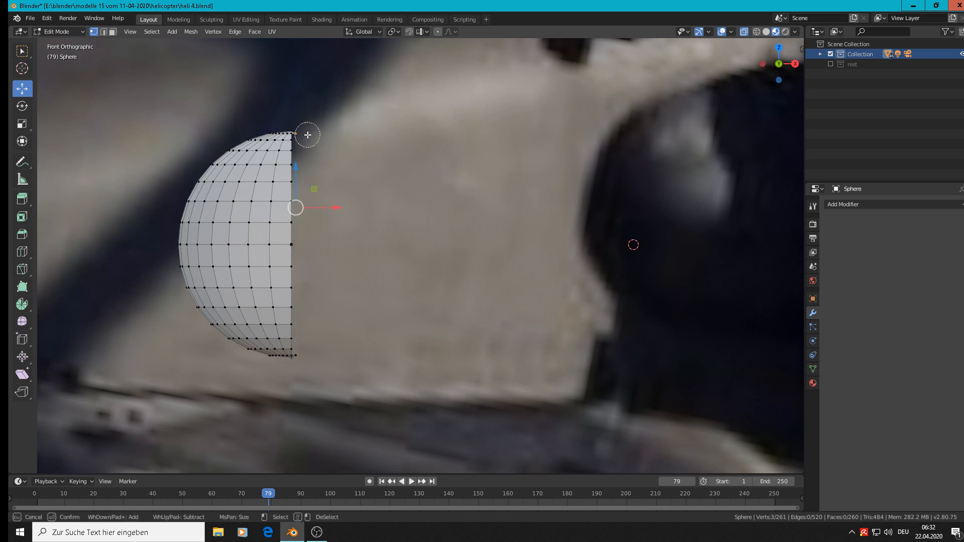
left_click(307, 354)
right_click(308, 356)
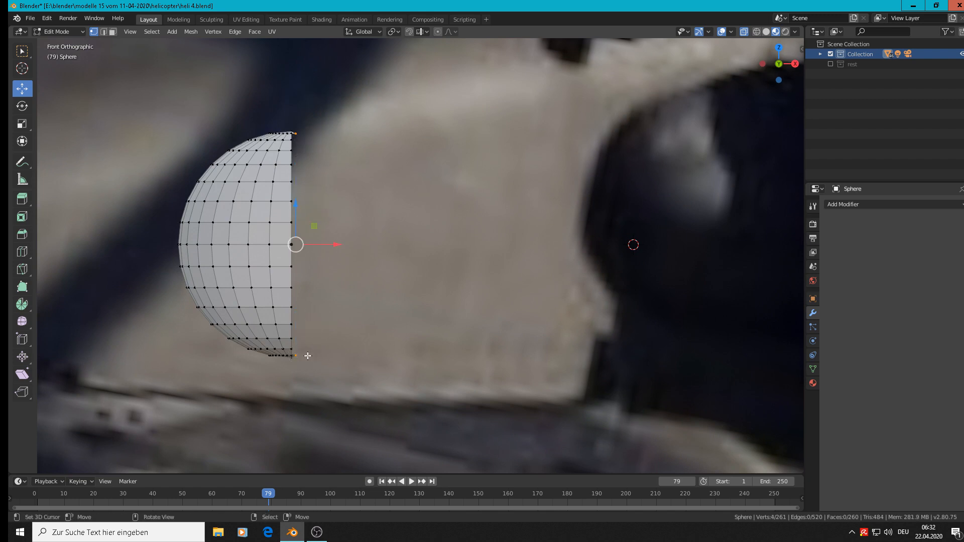
key("x")
left_click(308, 355)
scroll(298, 323, "down", 2)
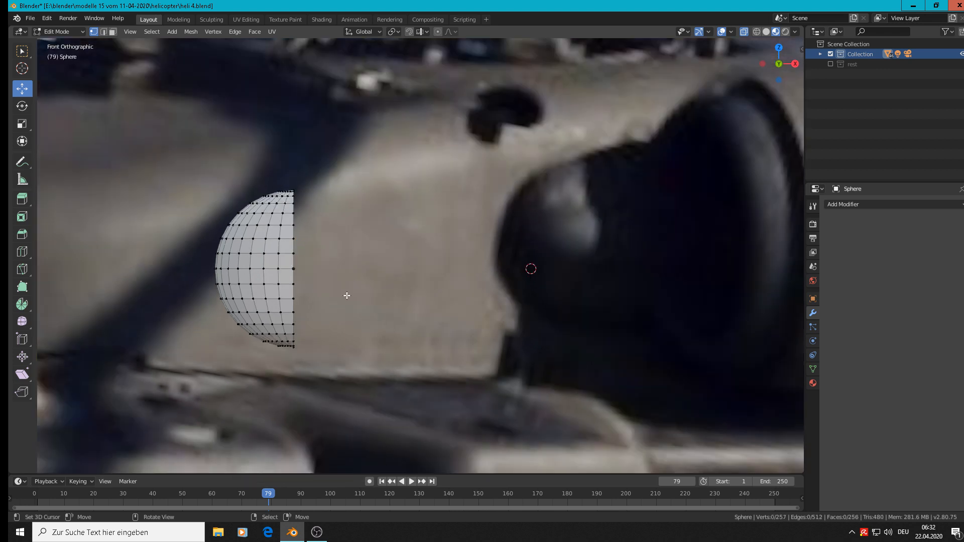
In top view, delete the dome's vertices on the positive-Y side of its centre line, leaving a quarter sphere
key("KP_7")
scroll(346, 295, "down", 3)
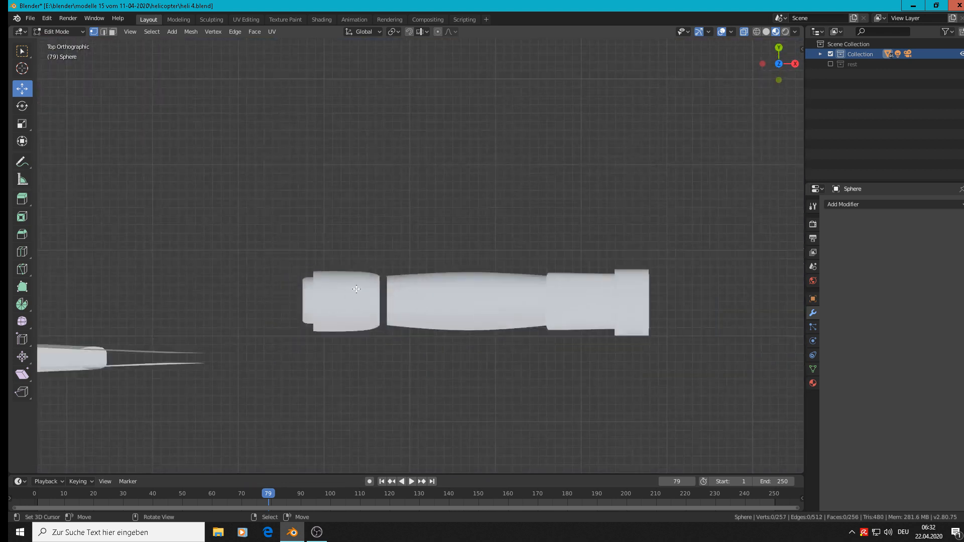
scroll(357, 290, "down", 10)
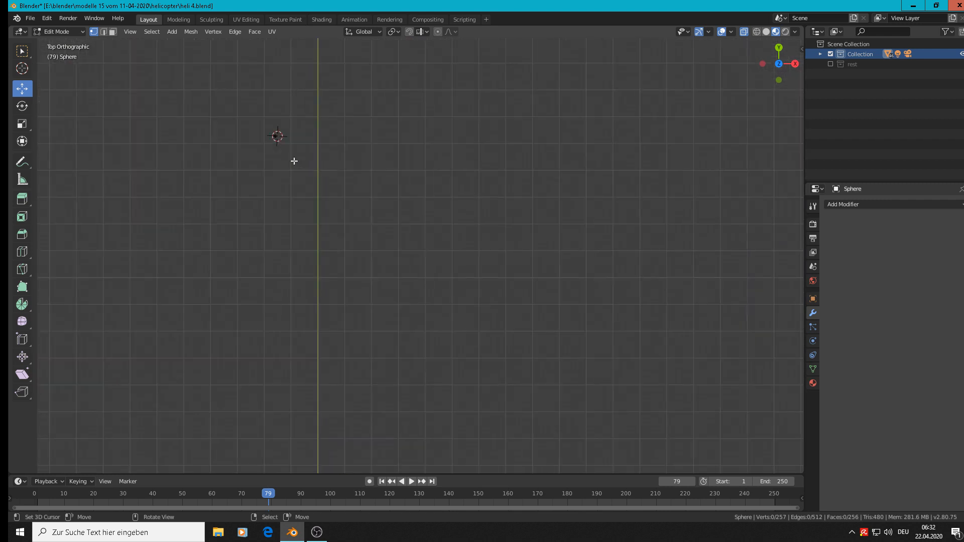
scroll(296, 166, "up", 6)
scroll(315, 191, "up", 8)
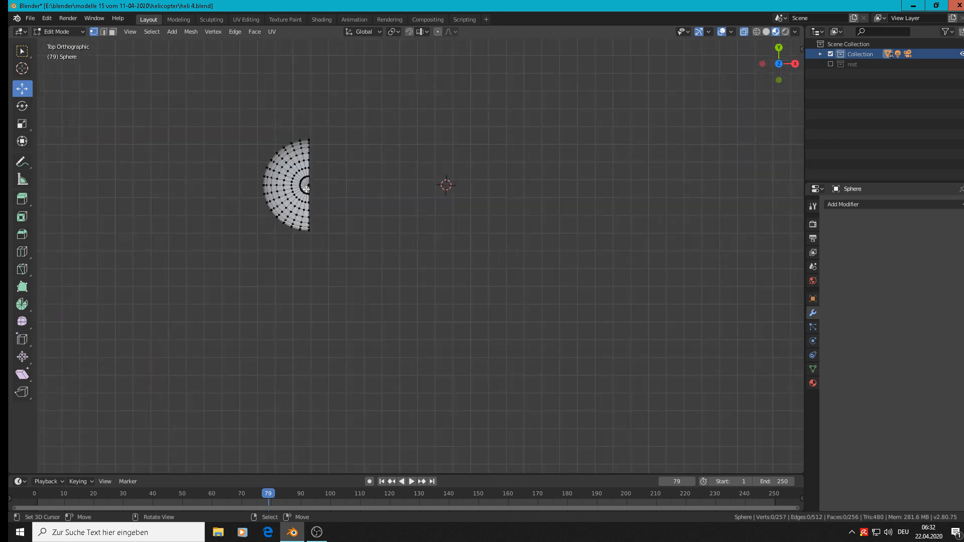
key("b")
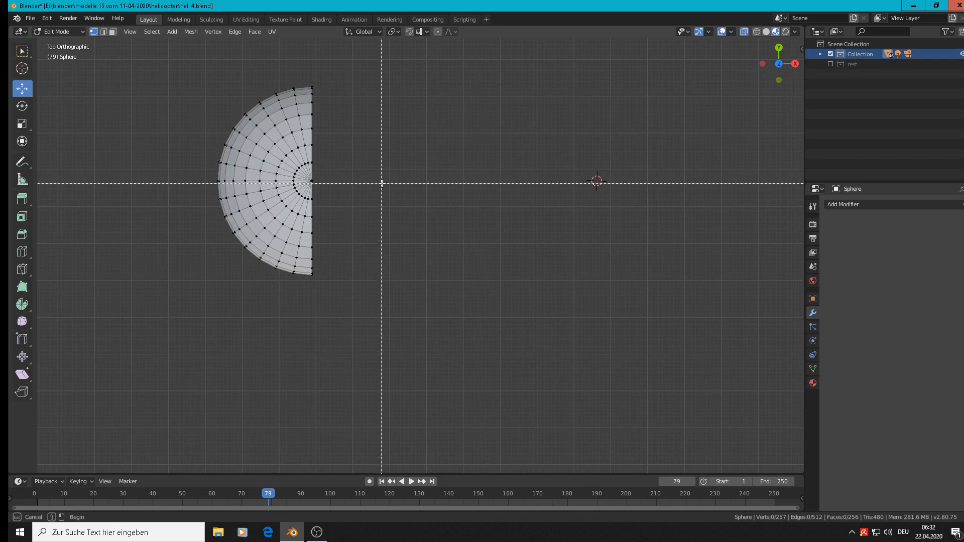
left_click_drag(377, 179, 161, 73)
key("x")
left_click(161, 73)
Return to front view and select all vertices of the quarter sphere in front of the engine intake reference
middle_click_drag(286, 188, 294, 191)
key("KP_1")
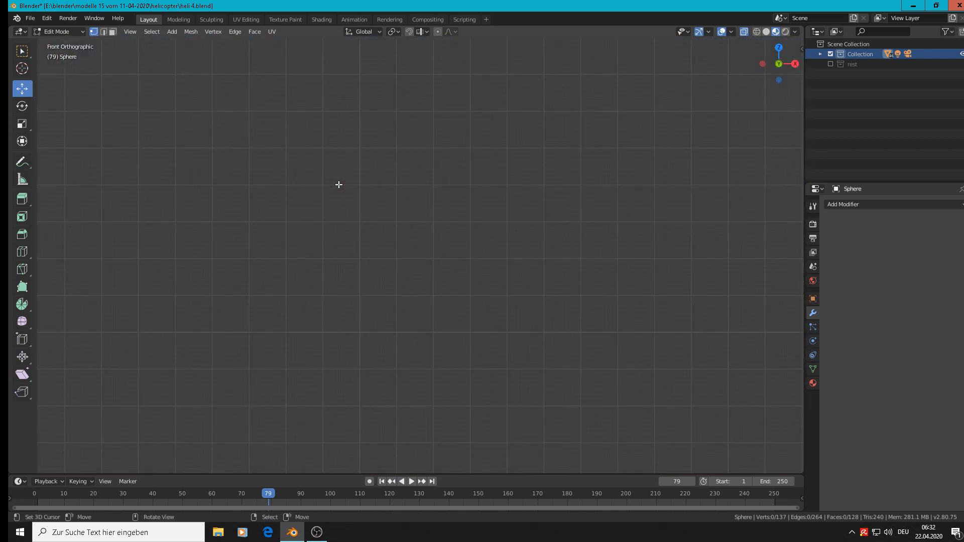
scroll(399, 311, "down", 8)
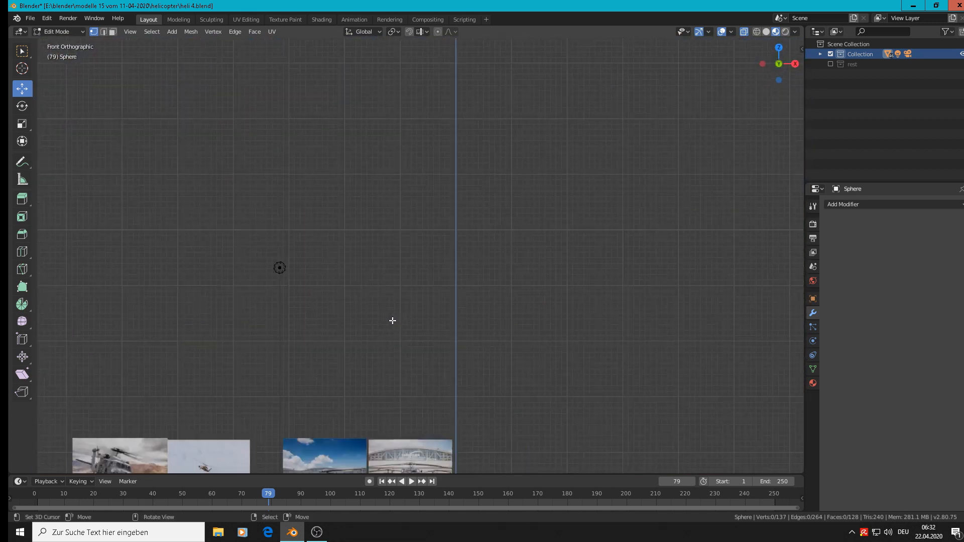
scroll(419, 448, "up", 5)
scroll(418, 448, "up", 8)
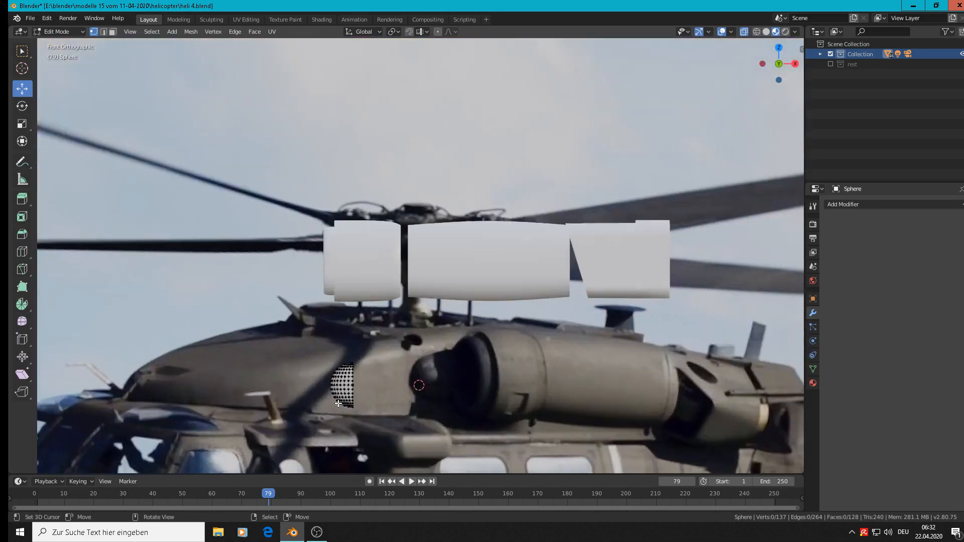
left_click(339, 402)
scroll(396, 384, "up", 3)
scroll(396, 384, "down", 3)
scroll(396, 384, "up", 2)
middle_click_drag(396, 384, 333, 273, "shift")
key("a")
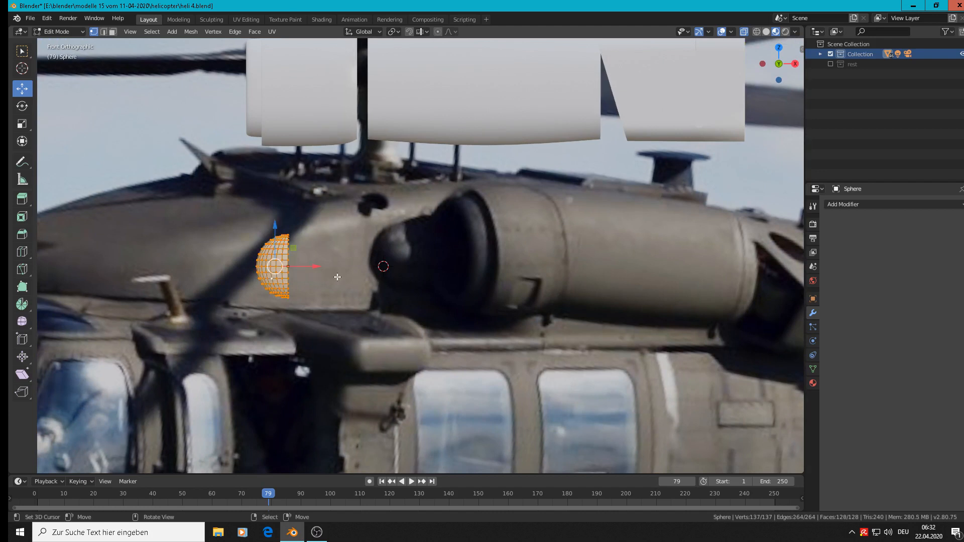
key("s")
key("x")
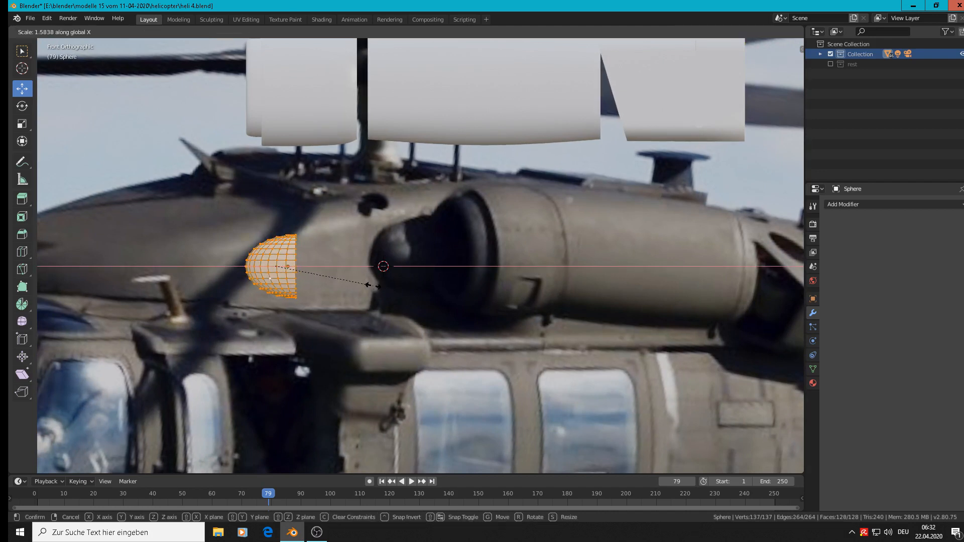
right_click(369, 285)
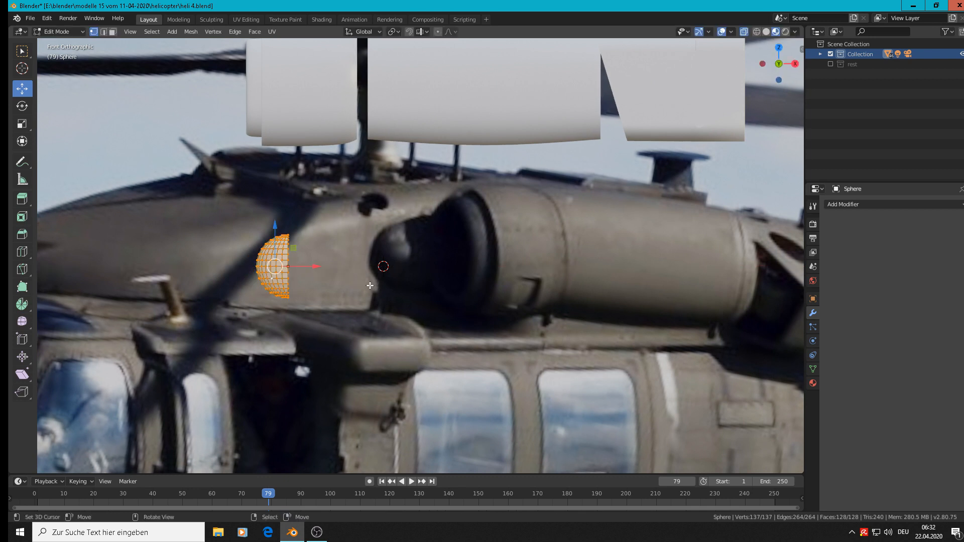
Scale the selected quarter sphere by 1.365 along the X axis
right_click(326, 292)
key("Escape")
key("s")
key("x")
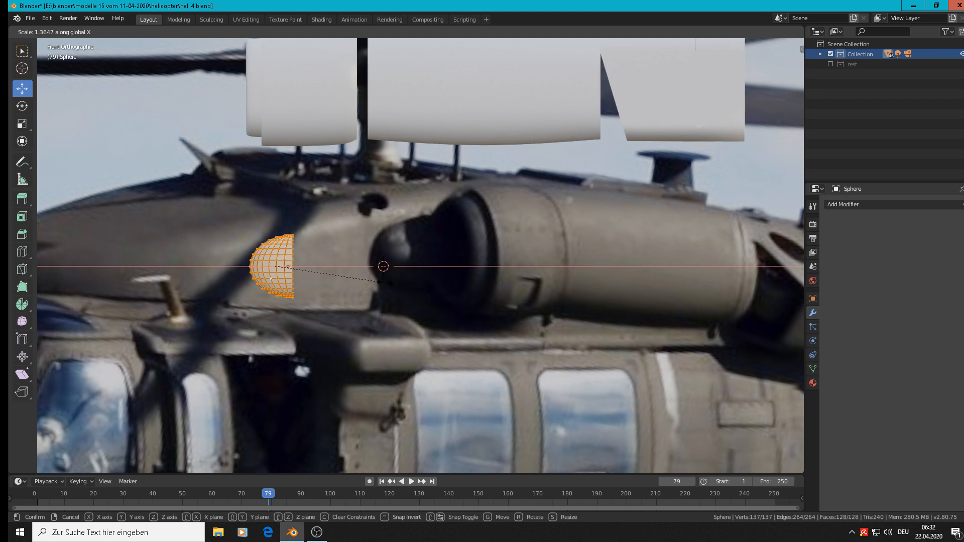
left_click(384, 283)
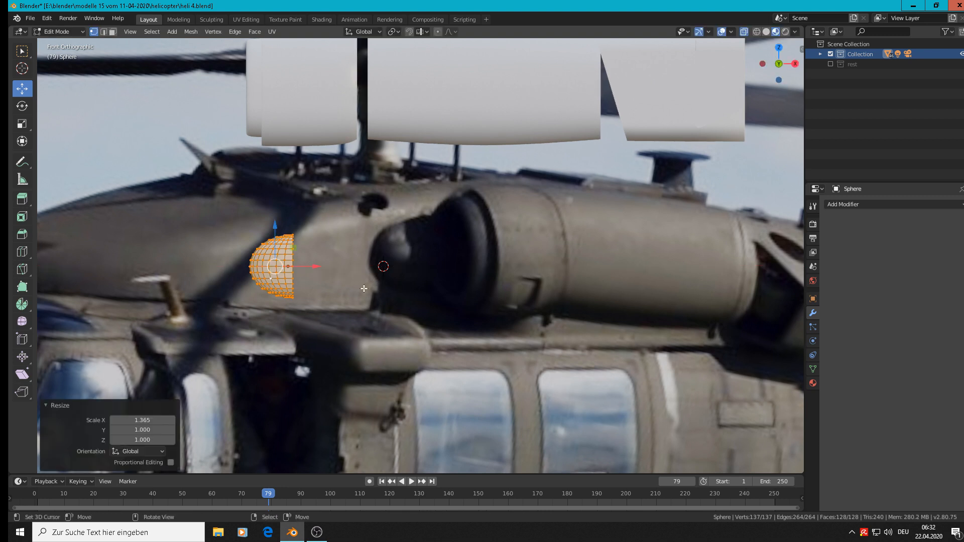
Select the vertices along the quarter sphere's positive-X cut edge and extrude them 0.0224 m along the X axis
right_click(293, 261, "alt")
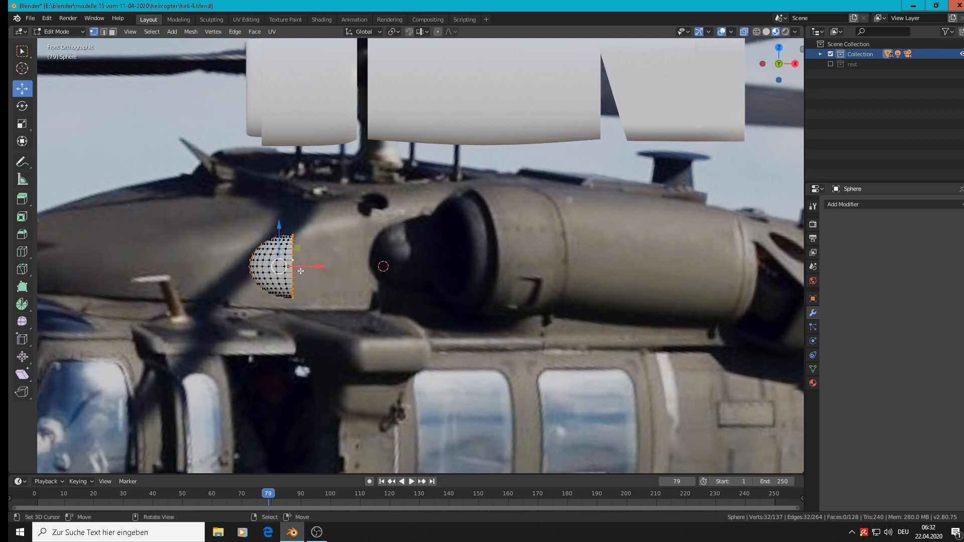
scroll(300, 272, "up", 3)
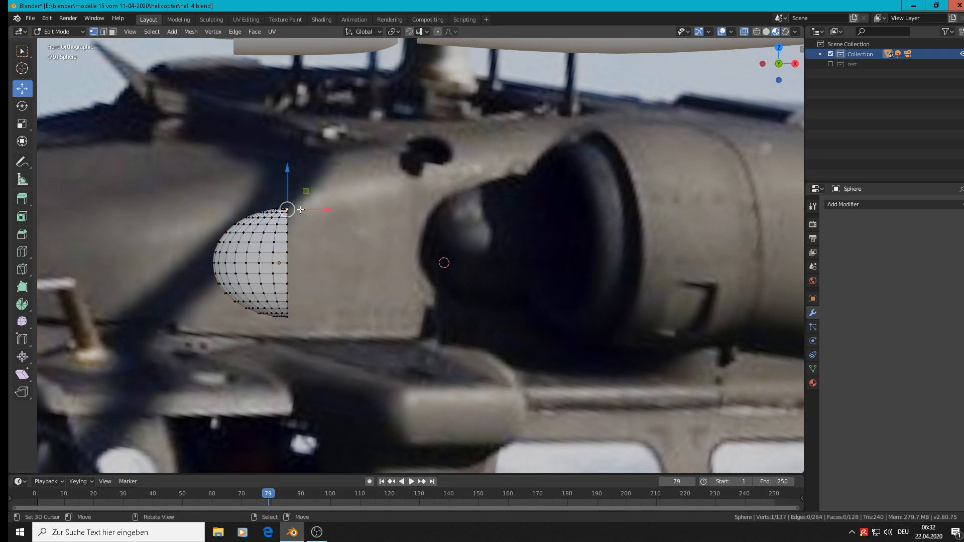
left_click(302, 319, "ctrl")
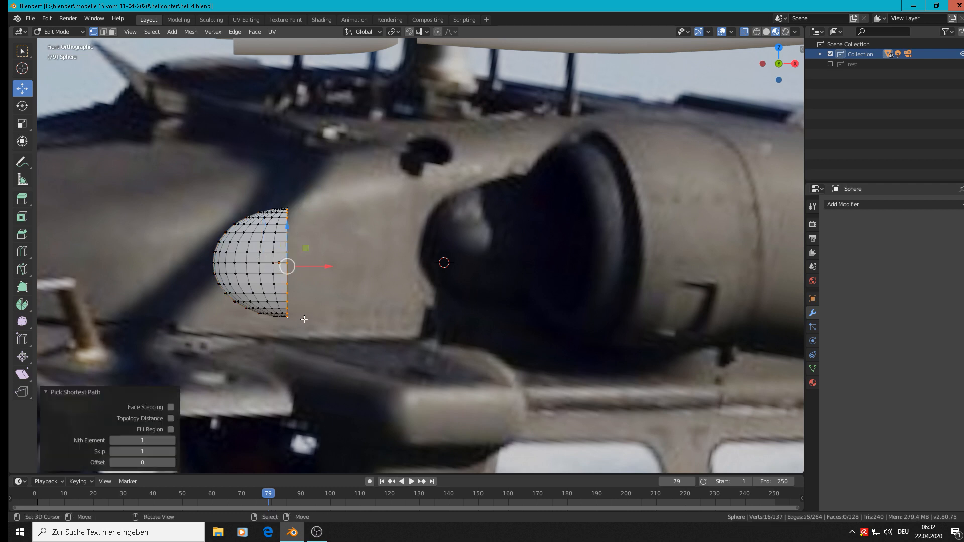
key("e")
right_click(305, 319)
key("g")
key("x")
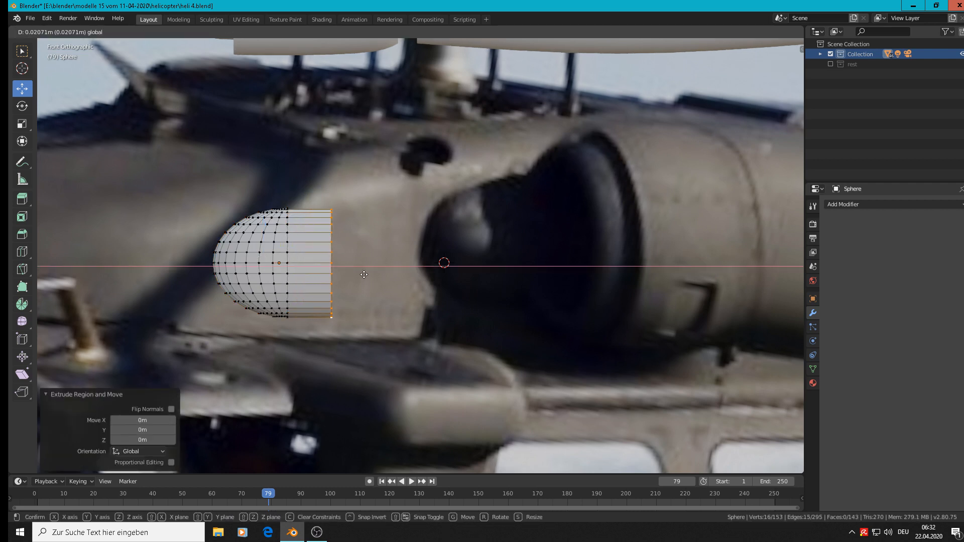
left_click(368, 276)
Try resizing the extruded end ring and the ring where the dome meets the extrusion
key("s")
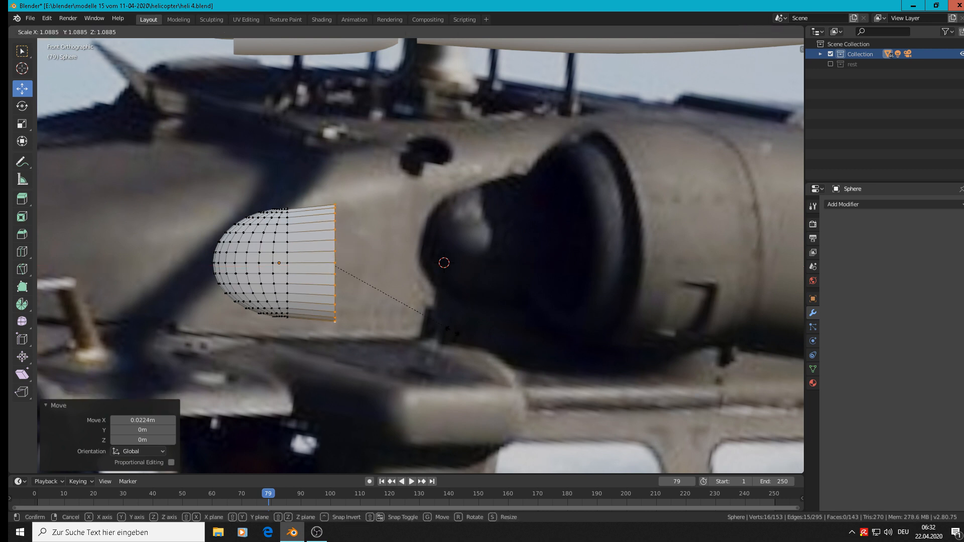
left_click(446, 329)
left_click(286, 265, "alt")
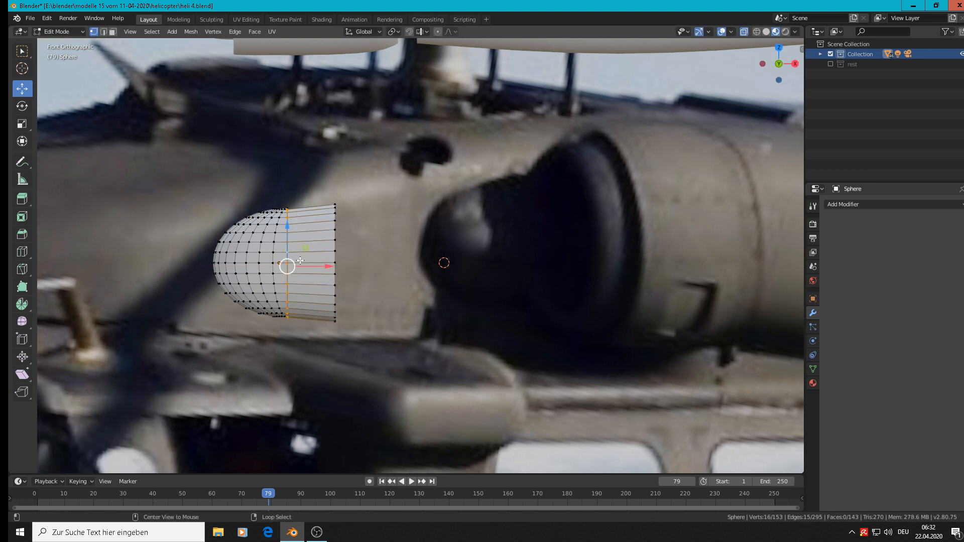
key("s")
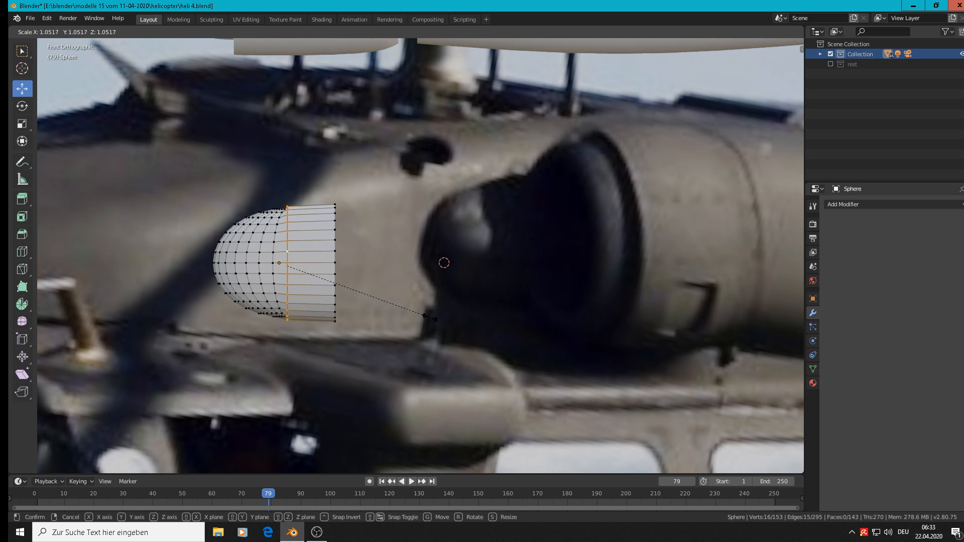
left_click(429, 317)
left_click(335, 260, "alt")
key("s")
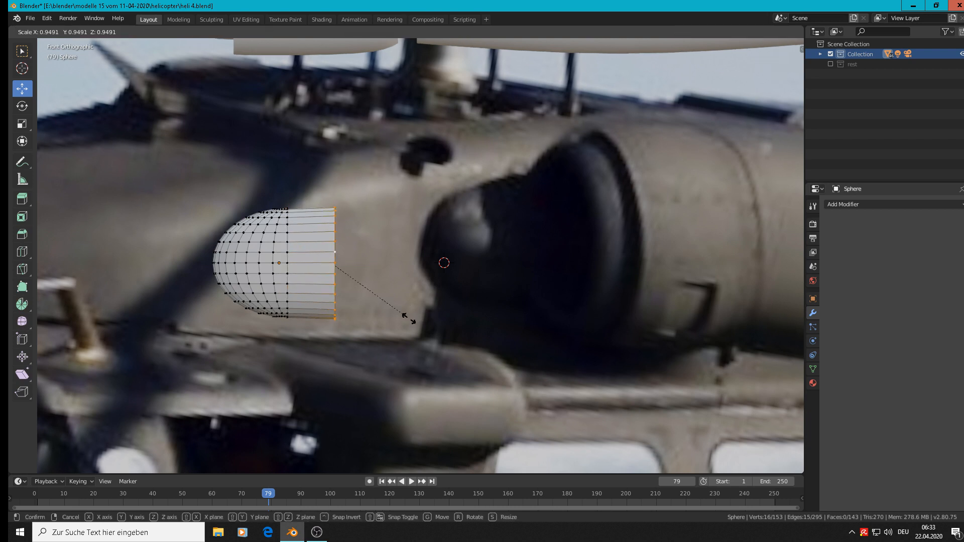
left_click(410, 317)
Check the extruded shape in Object Mode, then return to Edit Mode and delete the extruded end ring's vertices
key("Tab")
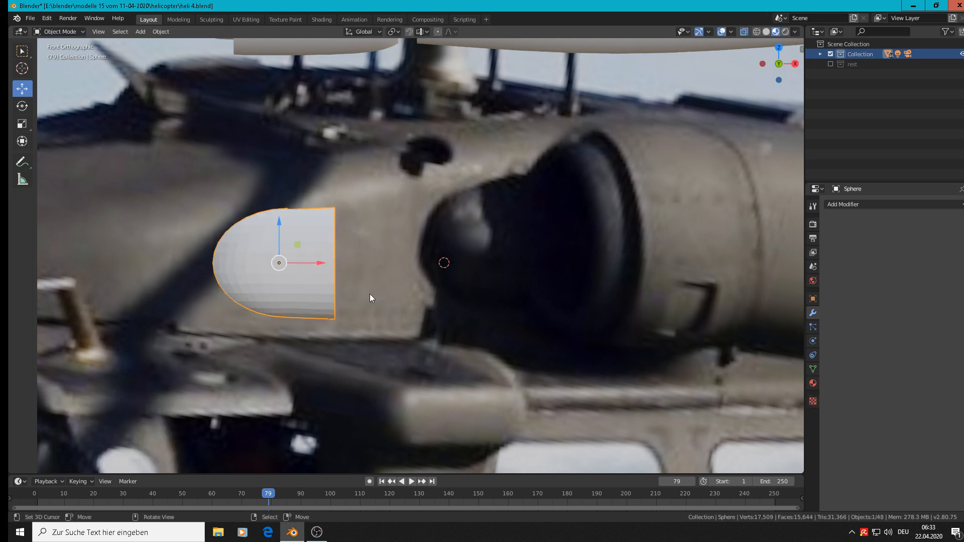
middle_click_drag(347, 297, 406, 273)
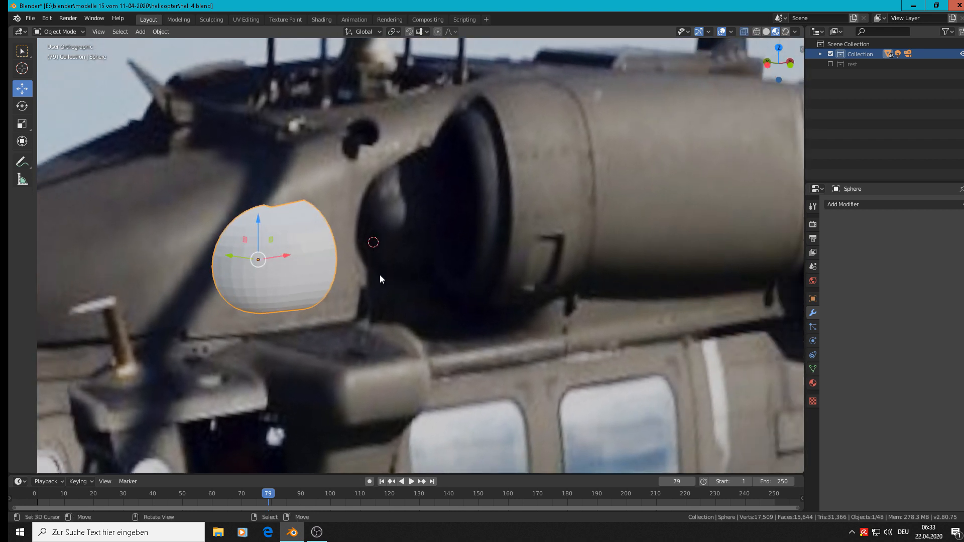
key("Tab")
middle_click_drag(332, 284, 258, 333)
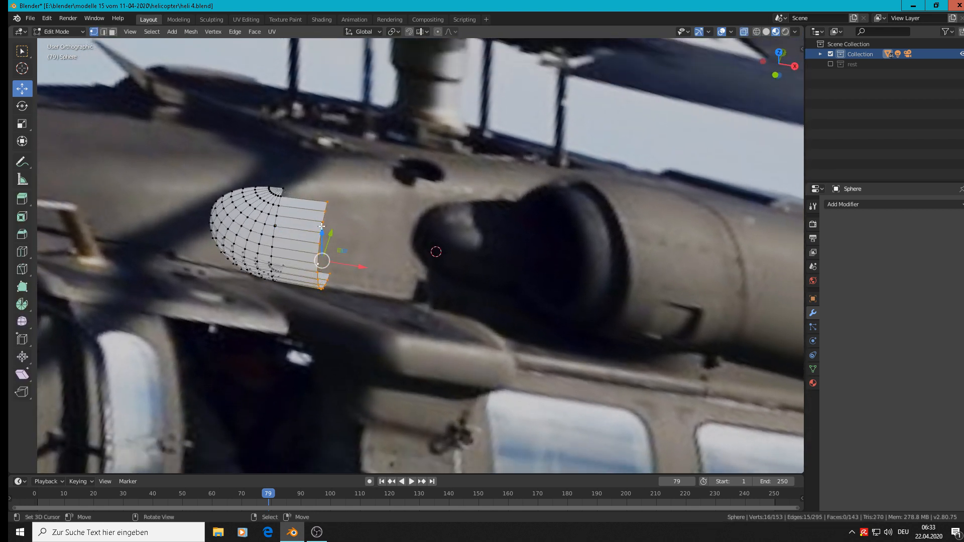
key("x")
left_click(330, 239)
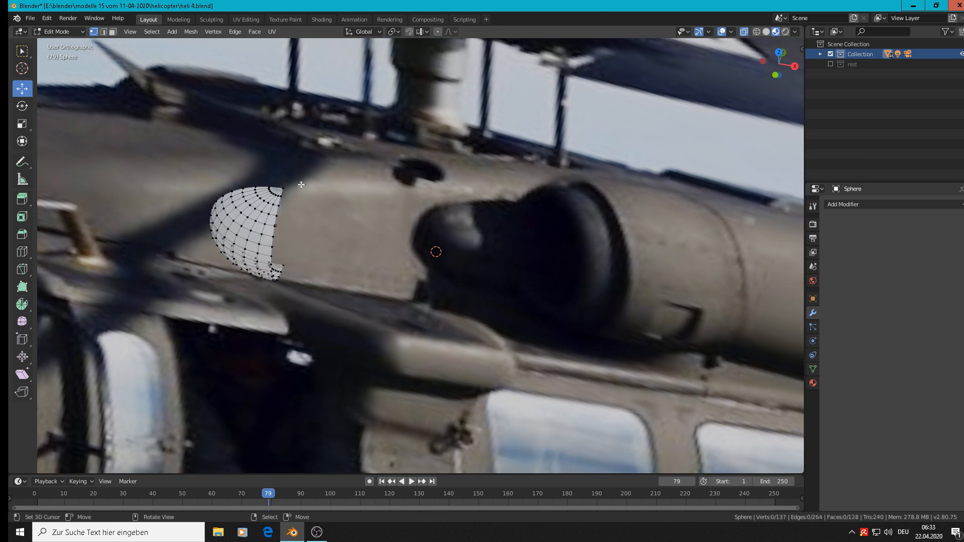
Select the dome's full positive-X cut edge, including both end vertices, and extrude it along X into a straight section
left_click(292, 267, "ctrl")
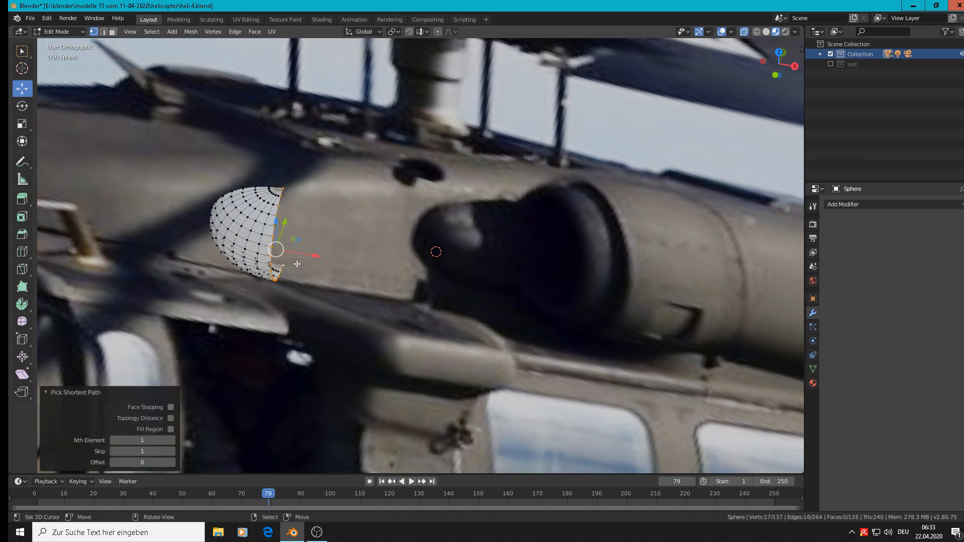
key("e")
key("x")
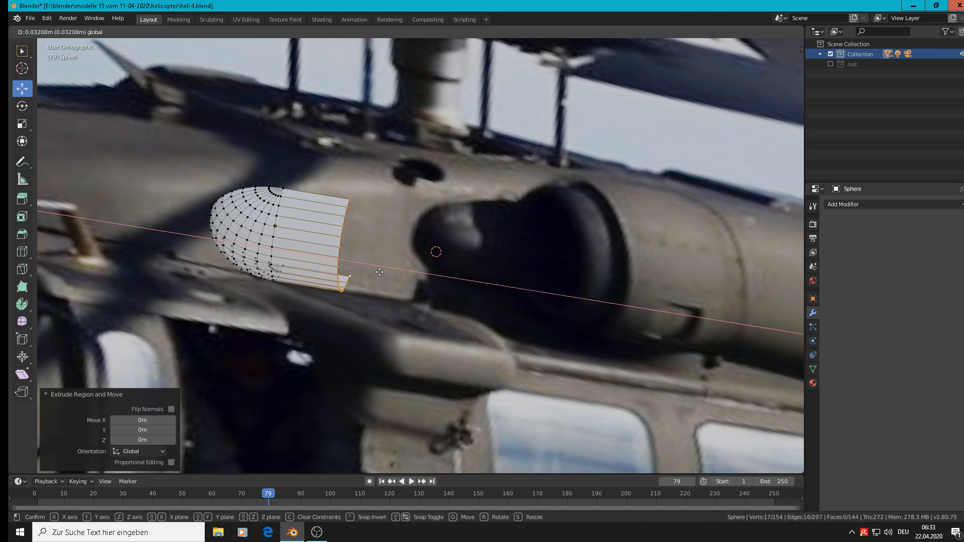
left_click(402, 272)
In Object Mode, scale the nose cone by 0.631 along Y and shade it smooth
middle_click_drag(402, 273, 380, 331)
key("Tab")
key("s")
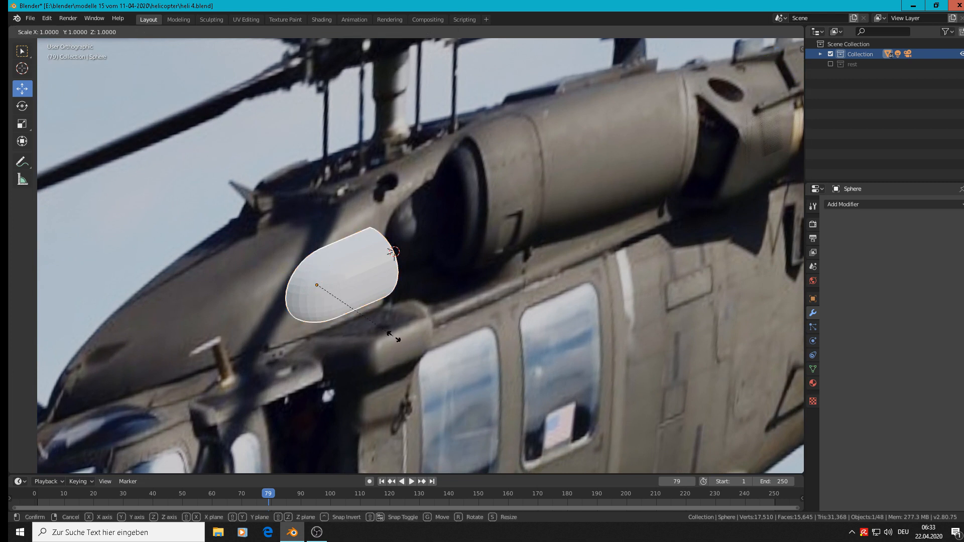
key("y")
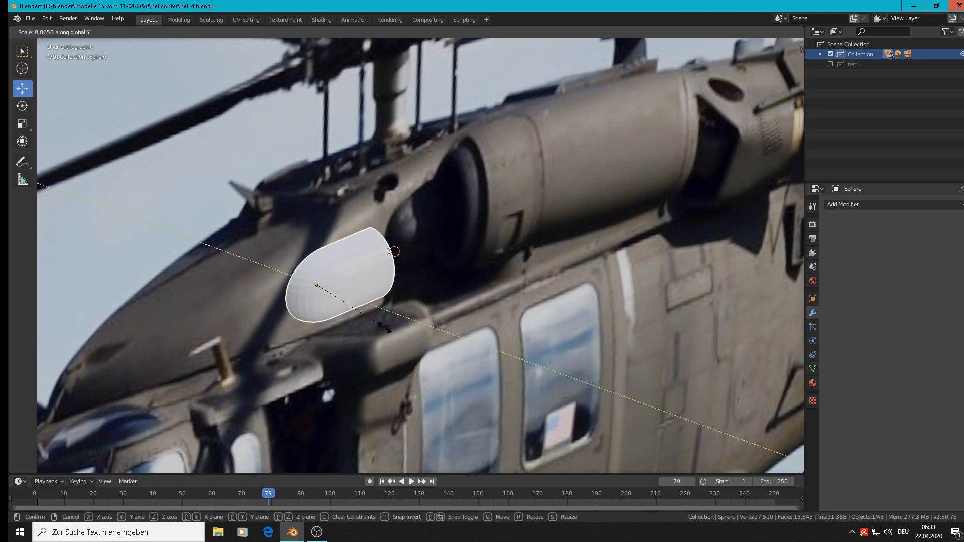
left_click(369, 311)
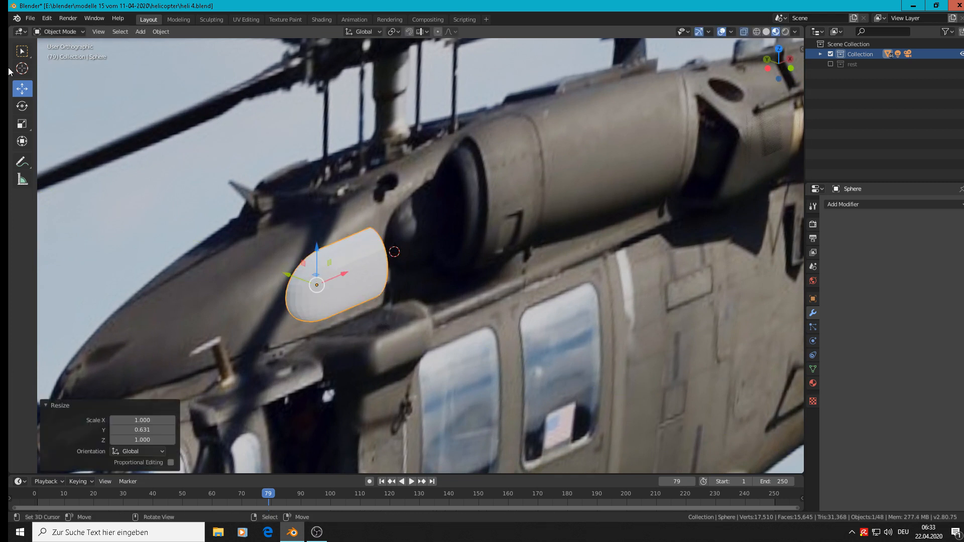
left_click(164, 32)
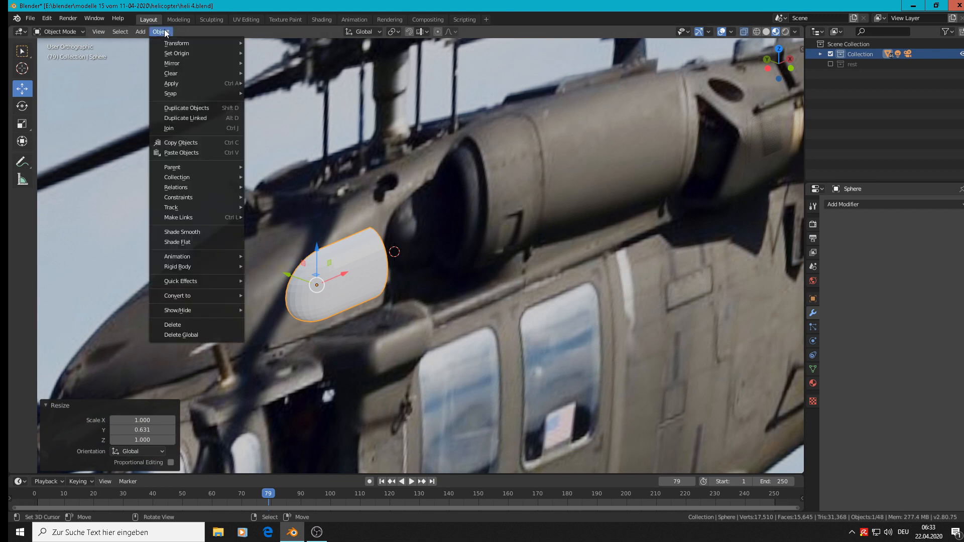
left_click(213, 230)
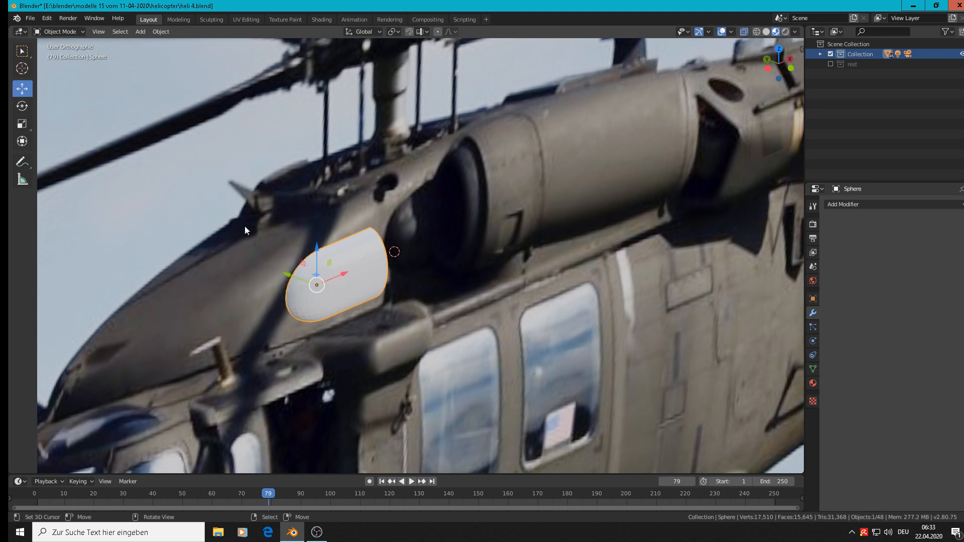
In front view, raise the nose cone along Z to the height of the modelled engine parts
middle_click_drag(245, 227, 407, 248)
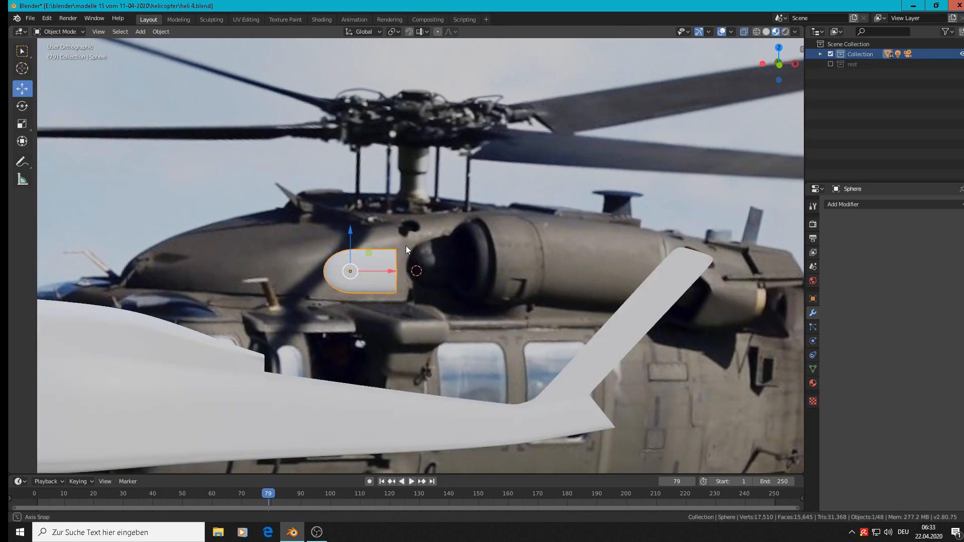
key("KP_1")
scroll(406, 245, "down", 3)
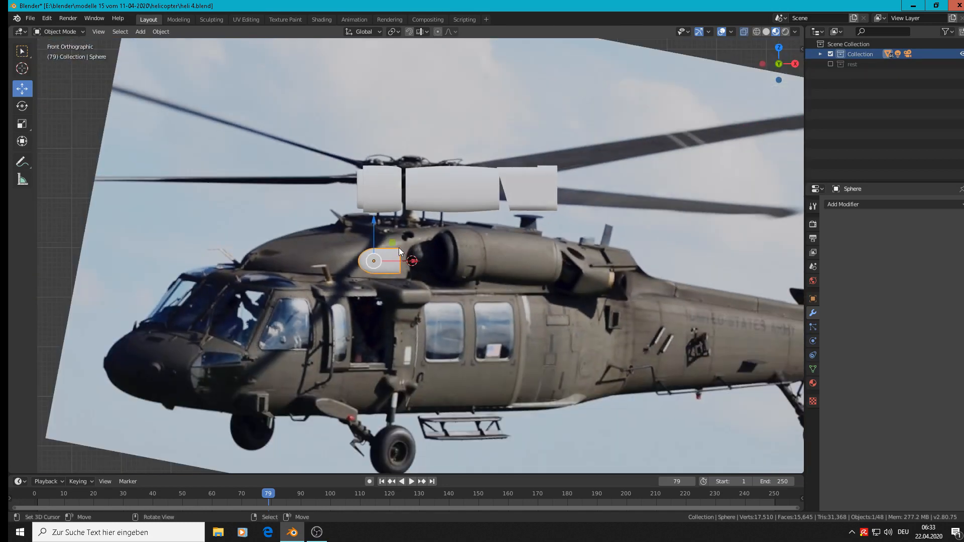
left_click_drag(375, 242, 376, 169)
scroll(393, 240, "up", 2)
left_click_drag(328, 128, 329, 129)
In top view, move the nose cone -13.6 m along Y to bring it beside the engine parts
key("KP_7")
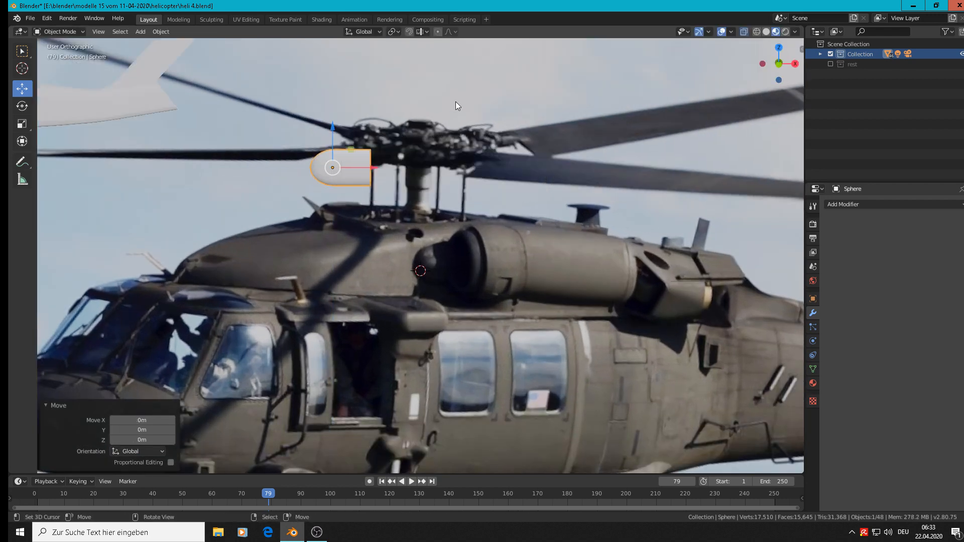
scroll(432, 236, "down", 8)
scroll(466, 301, "down", 5)
middle_click_drag(498, 321, 396, 93, "shift")
scroll(399, 142, "down", 3)
scroll(406, 126, "down", 3)
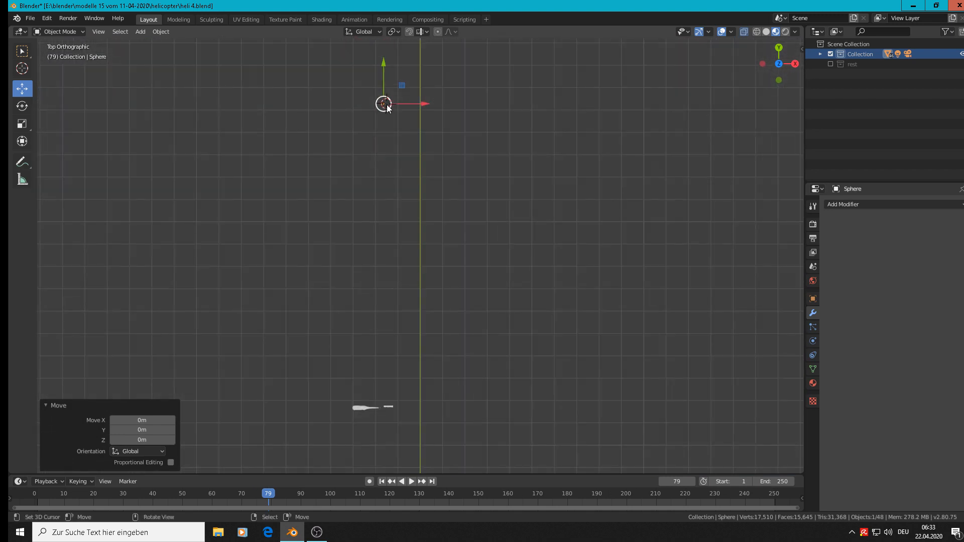
right_click(379, 403, "shift")
left_click_drag(387, 63, 372, 366)
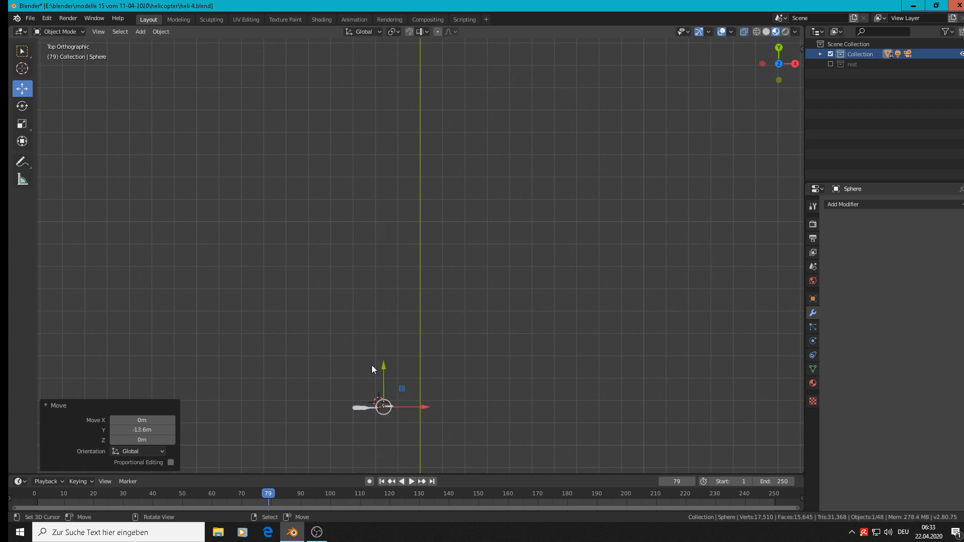
Frame the nose cone and shift it horizontally in X and Y to fit inside the engine's intake opening
middle_click_drag(430, 401, 418, 338)
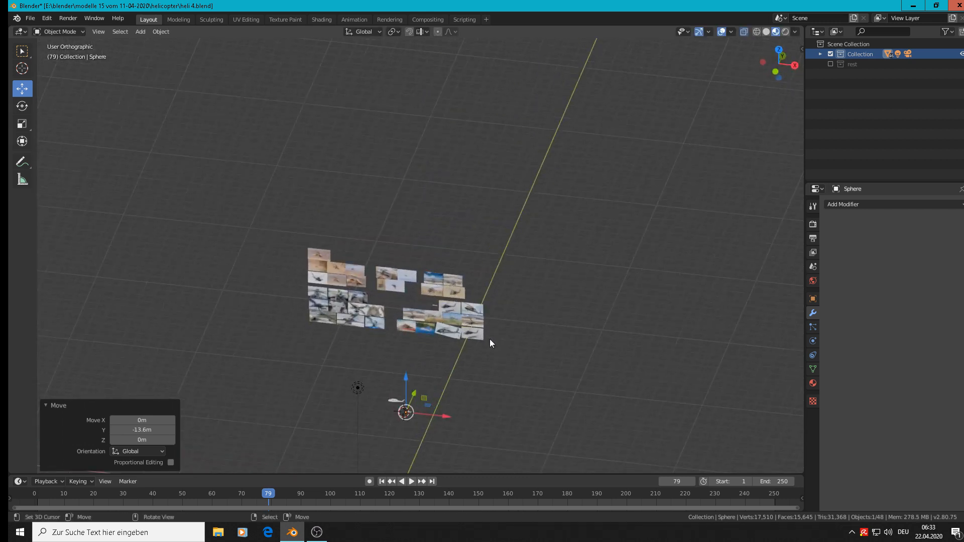
key("KP_Decimal")
scroll(457, 306, "down", 4)
middle_click_drag(459, 299, 453, 310)
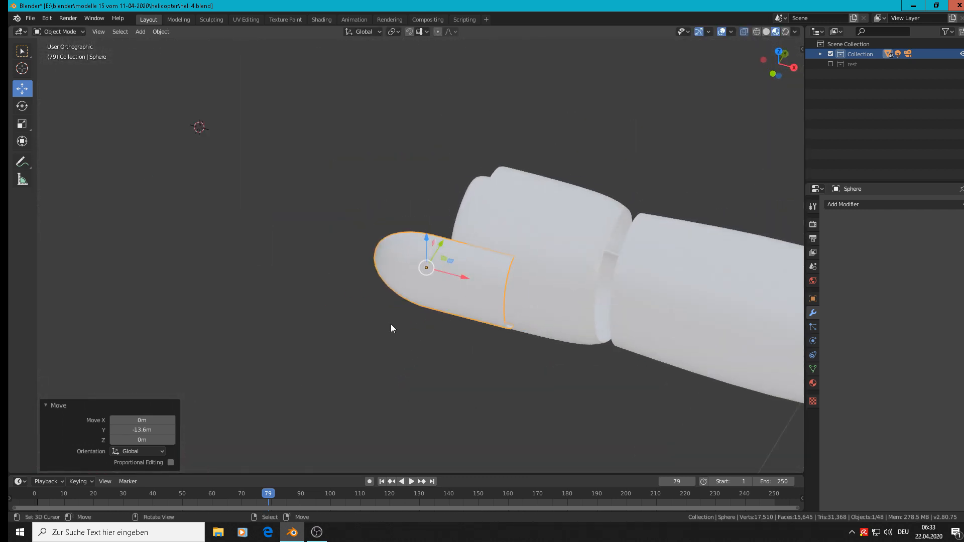
left_click_drag(448, 246, 476, 207)
middle_click_drag(476, 207, 606, 194)
left_click_drag(425, 240, 419, 237)
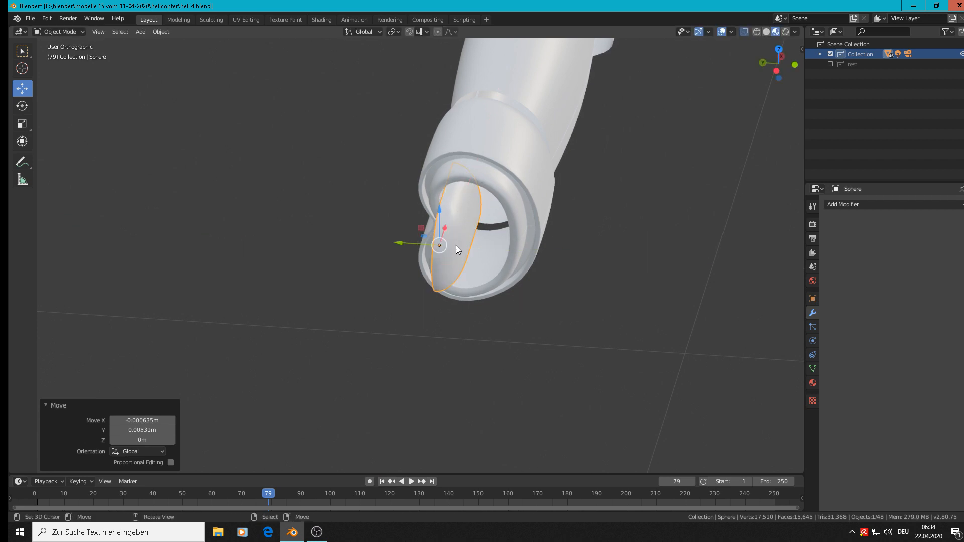
In Edit Mode, select the path of vertices along the dome's positive-Y cut edge from its upper pole to its lower pole
middle_click_drag(447, 251, 401, 210)
key("Tab")
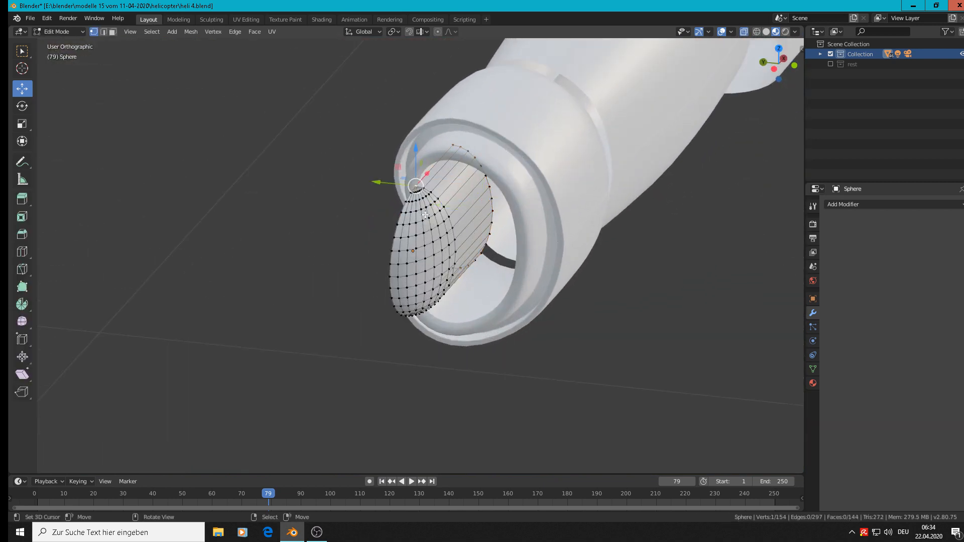
mouse_move(417, 177)
middle_mouse_down()
mouse_move(411, 317)
mouse_move(418, 312)
mouse_move(429, 368)
mouse_move(416, 191)
middle_mouse_up()
left_click(419, 312, "ctrl")
left_click(419, 312)
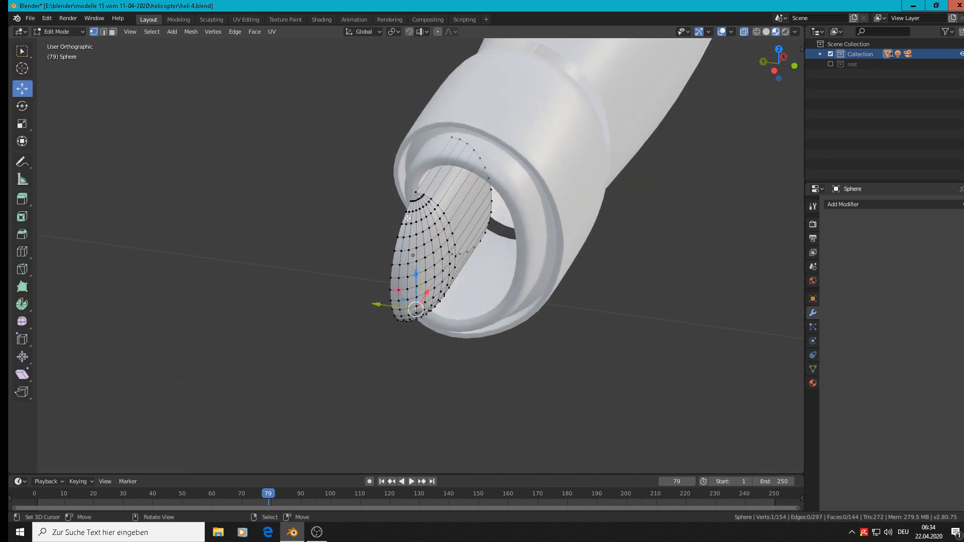
left_click(416, 191, "shift")
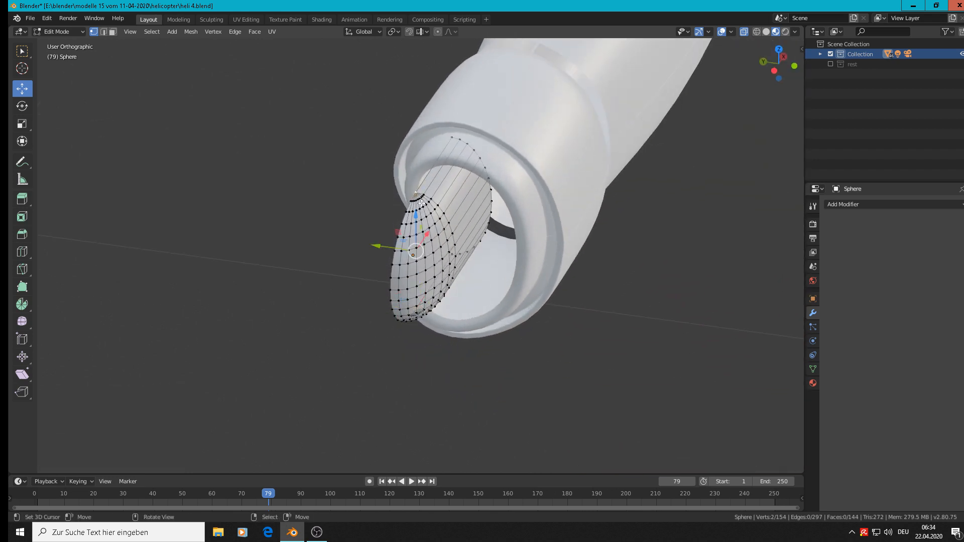
left_click(415, 192)
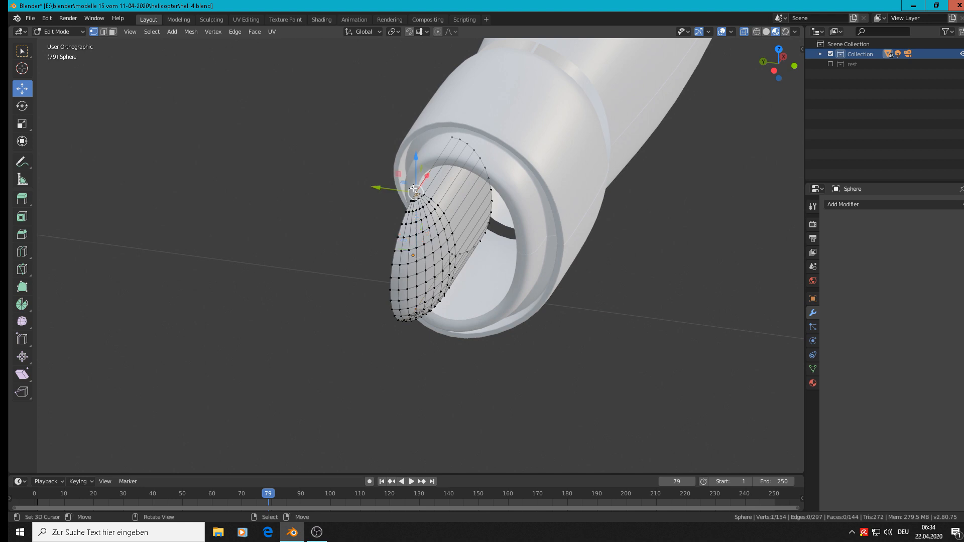
middle_click_drag(415, 192, 383, 215)
left_click(379, 273, "ctrl")
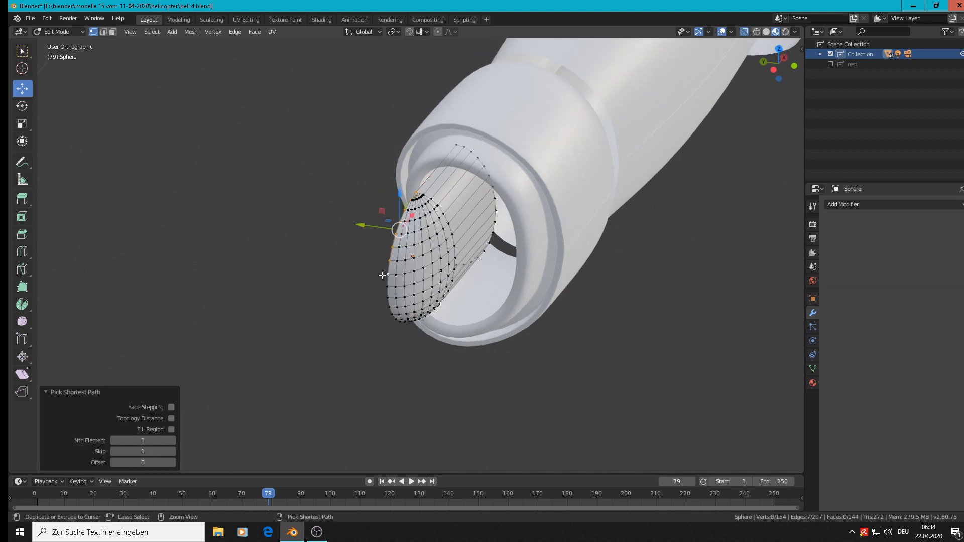
middle_click_drag(384, 278, 378, 361)
left_click(421, 355, "ctrl")
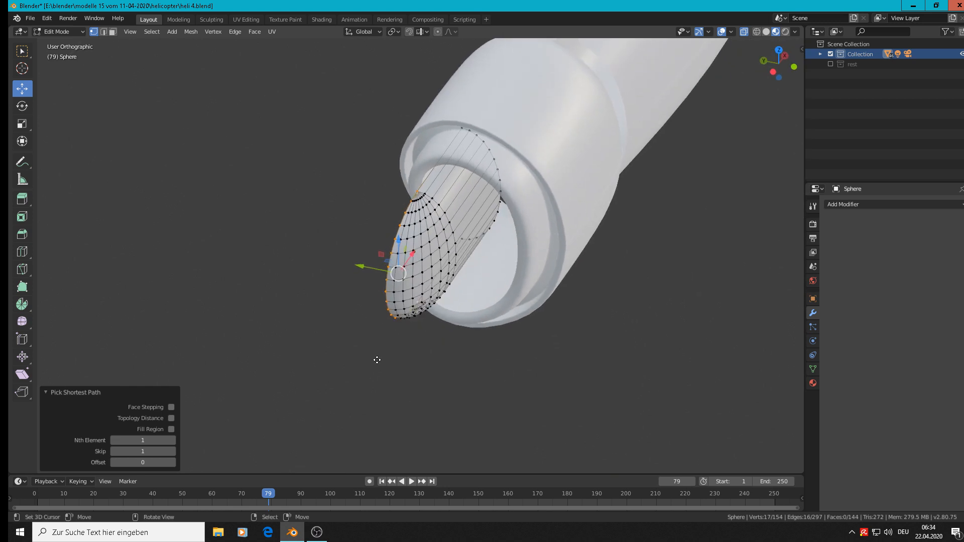
Extrude the nose cone's selected edge vertices about 0.015 m along Y and return to Object Mode
key("e")
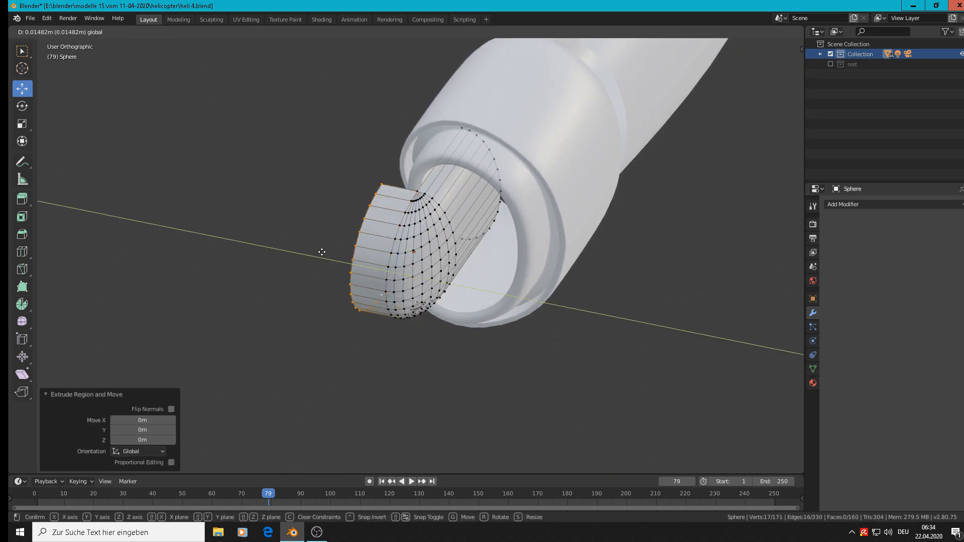
left_click(322, 252)
key("Tab")
middle_click_drag(474, 259, 412, 218)
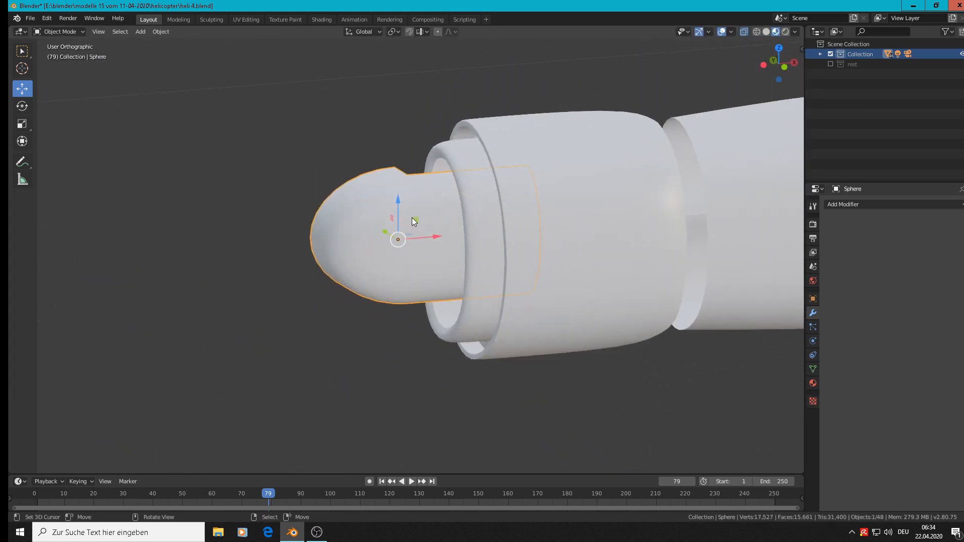
scroll(412, 216, "down", 3)
middle_click_drag(477, 228, 519, 296)
scroll(585, 275, "up", 1)
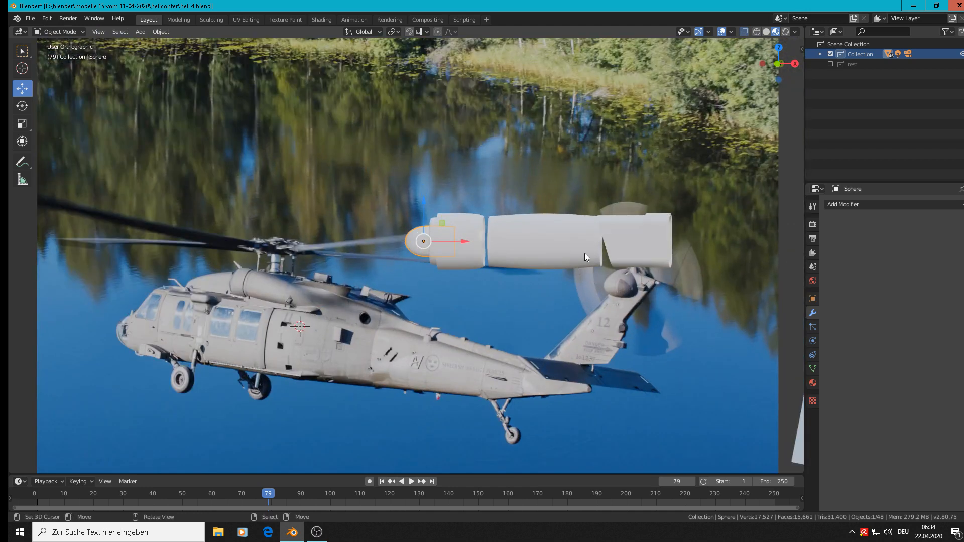
Duplicate the engine body in front view and send the copy to the rest collection
key("KP_1")
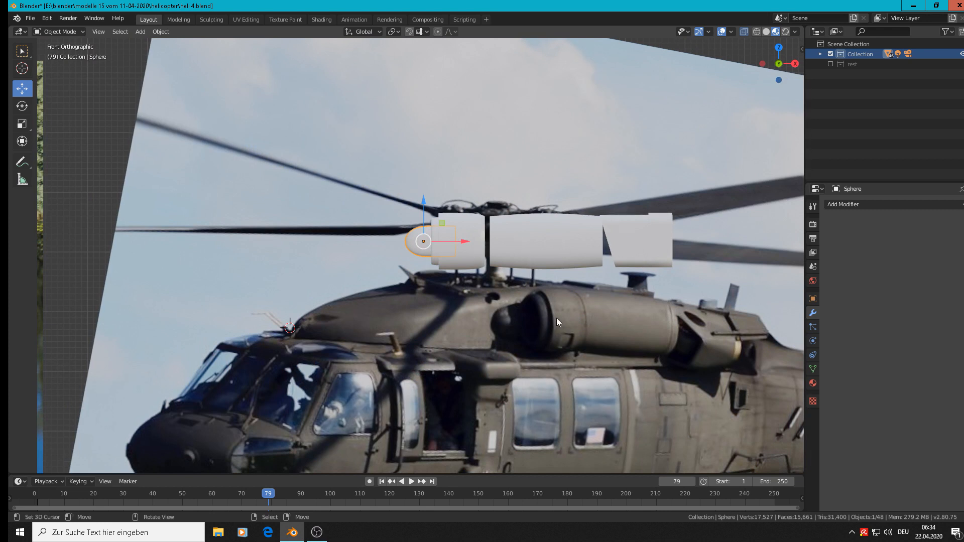
left_click(565, 245)
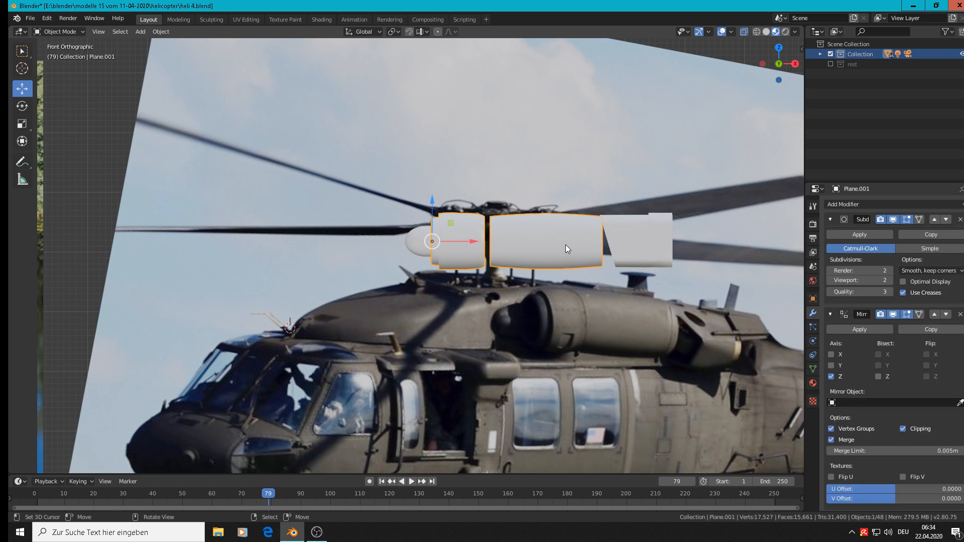
key("shift+d")
left_click(523, 137)
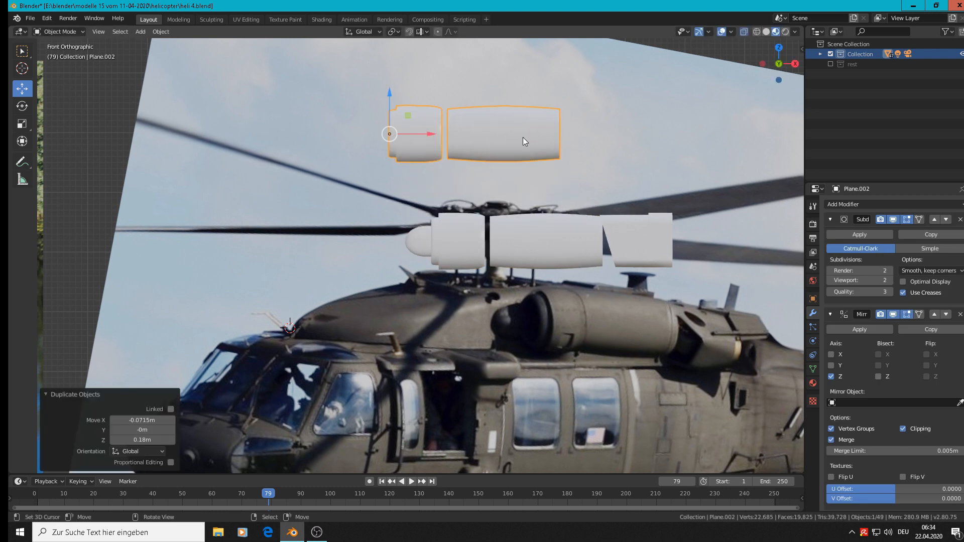
key("m")
left_click(523, 137)
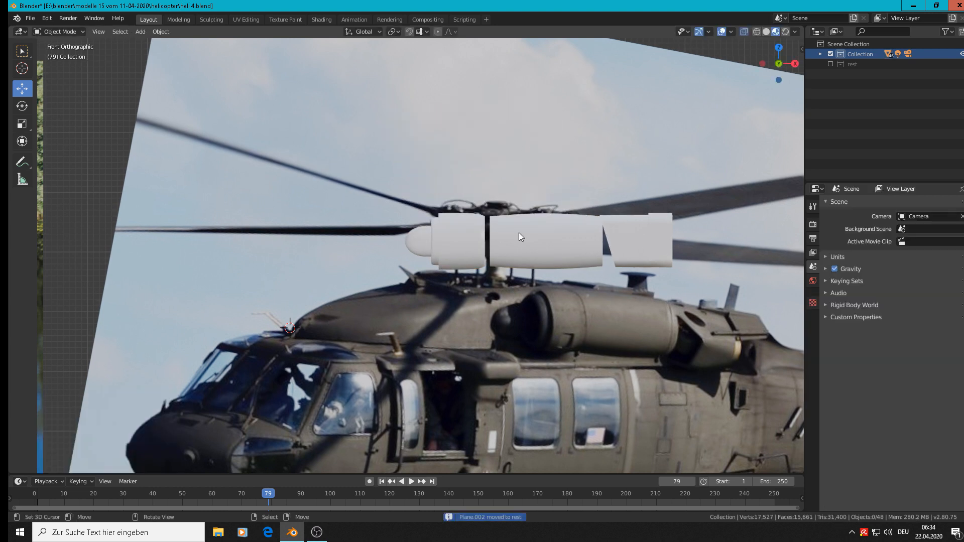
Select the engine body's long rear section in Edit Mode and apply the object's Mirror modifier
left_click(527, 248)
key("Tab")
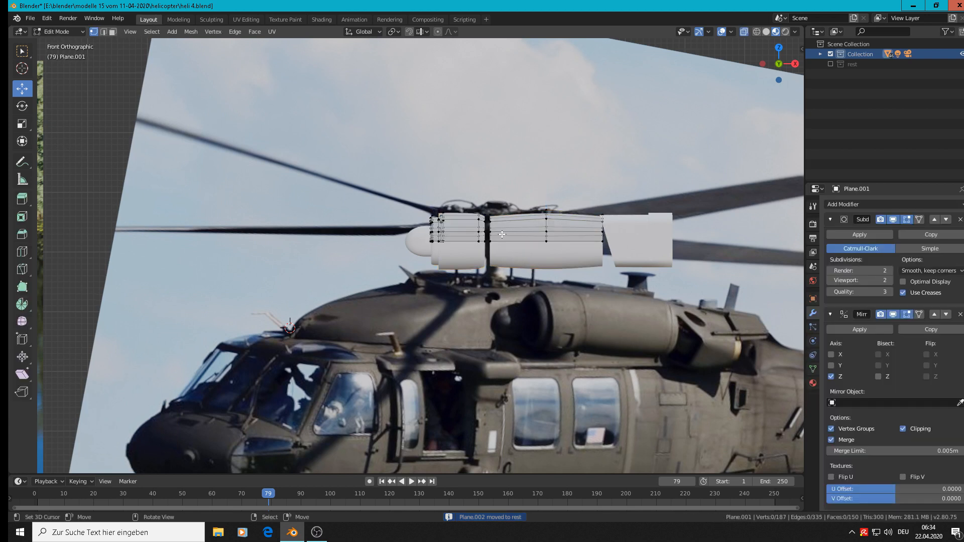
key("l")
scroll(557, 242, "up", 1)
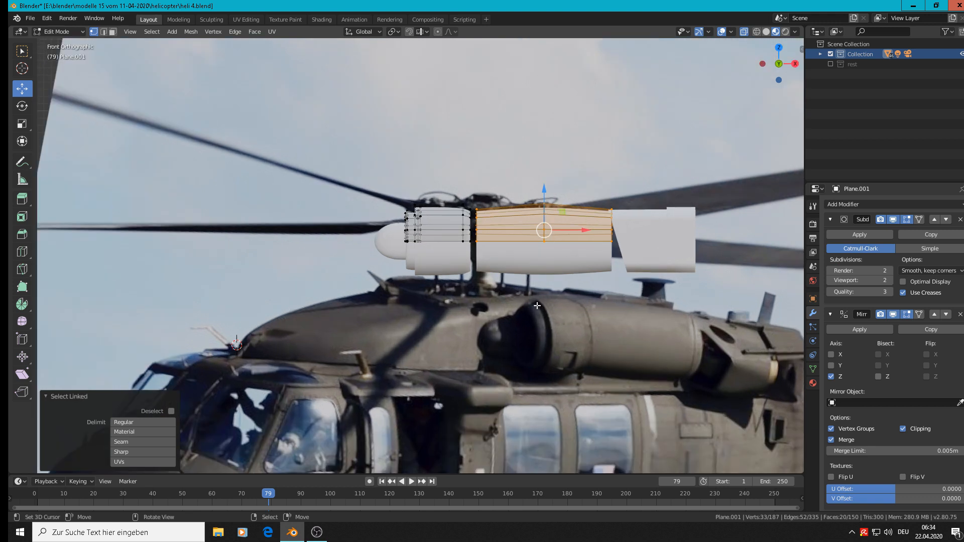
key("r")
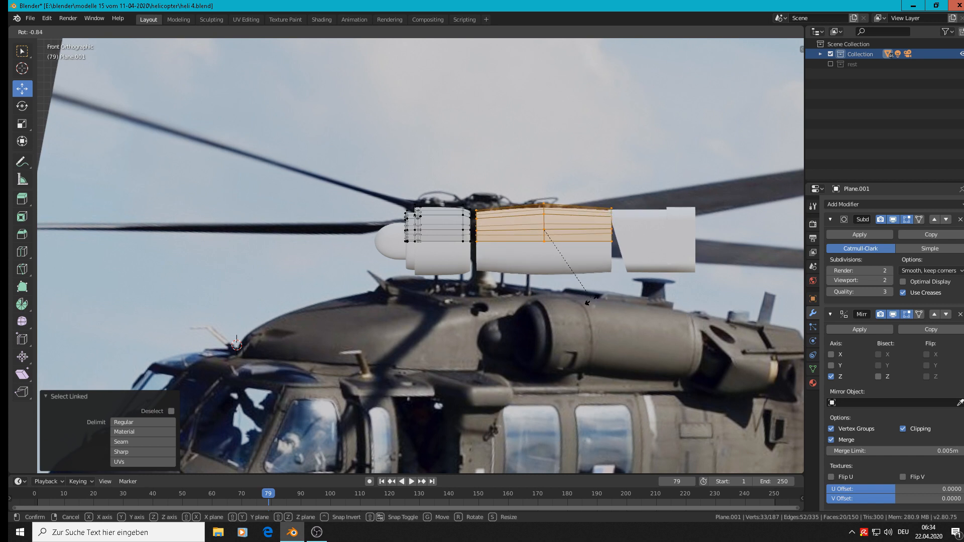
left_click(593, 300)
key("Tab")
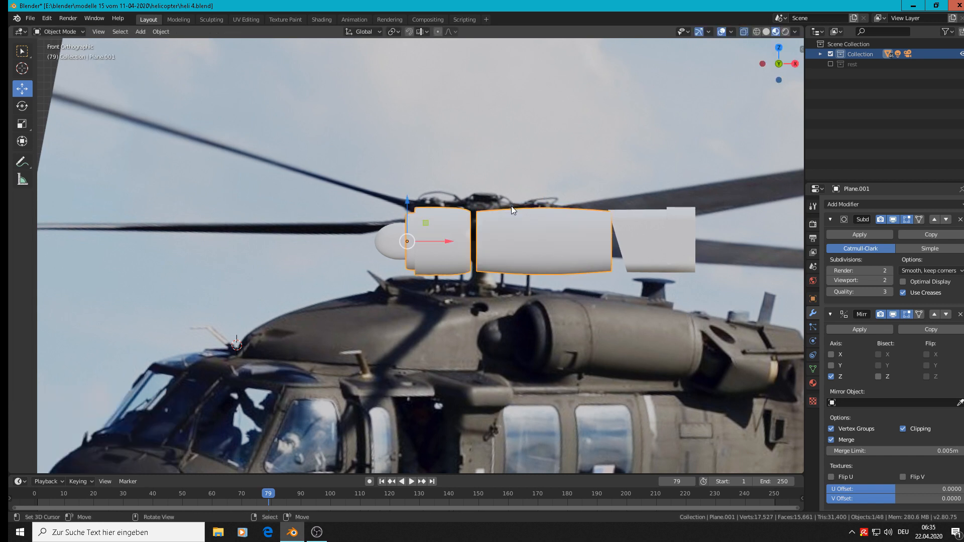
left_click(859, 330)
key("Tab")
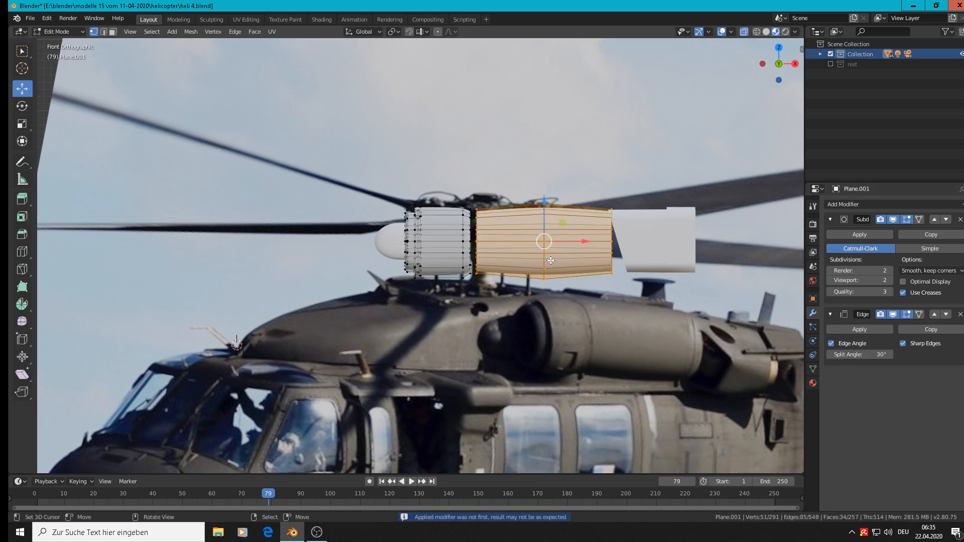
In front view, tilt the long section by 5.4° and then -1.95°, lowering it 0.0105 m along Z
key("r")
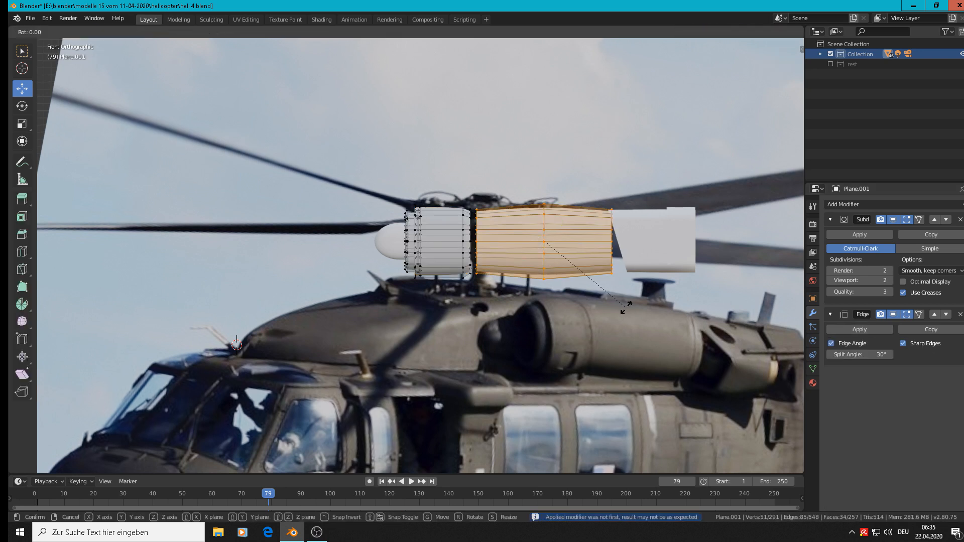
left_click(620, 316)
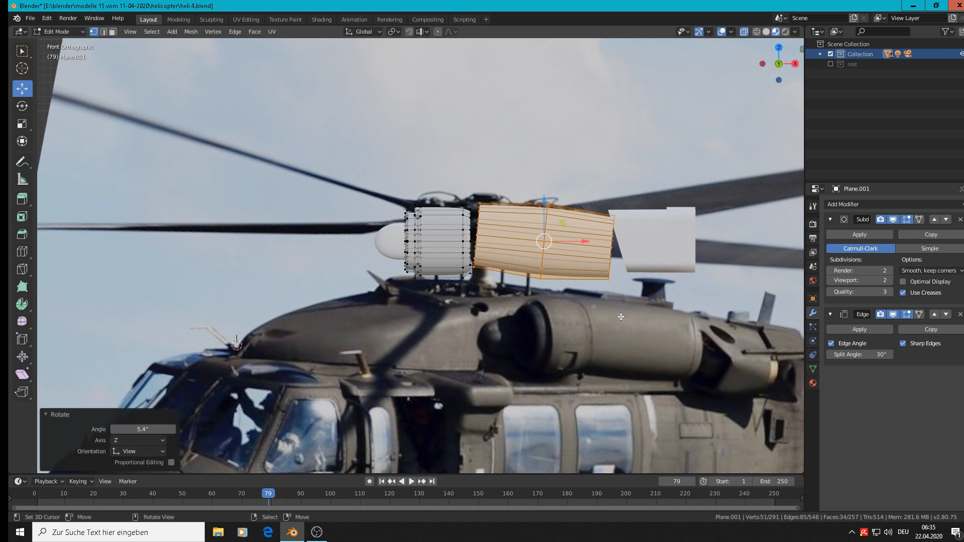
key("g")
key("z")
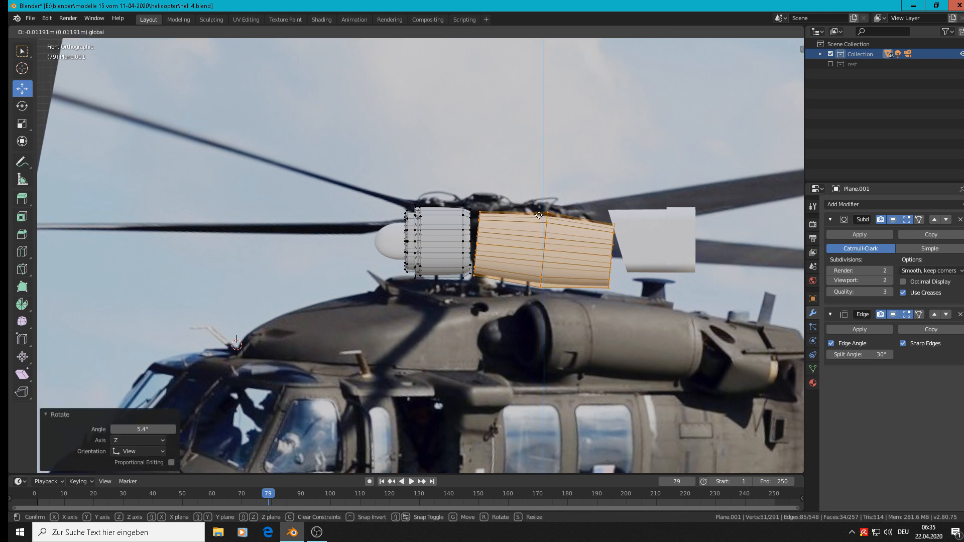
right_click(539, 215)
key("r")
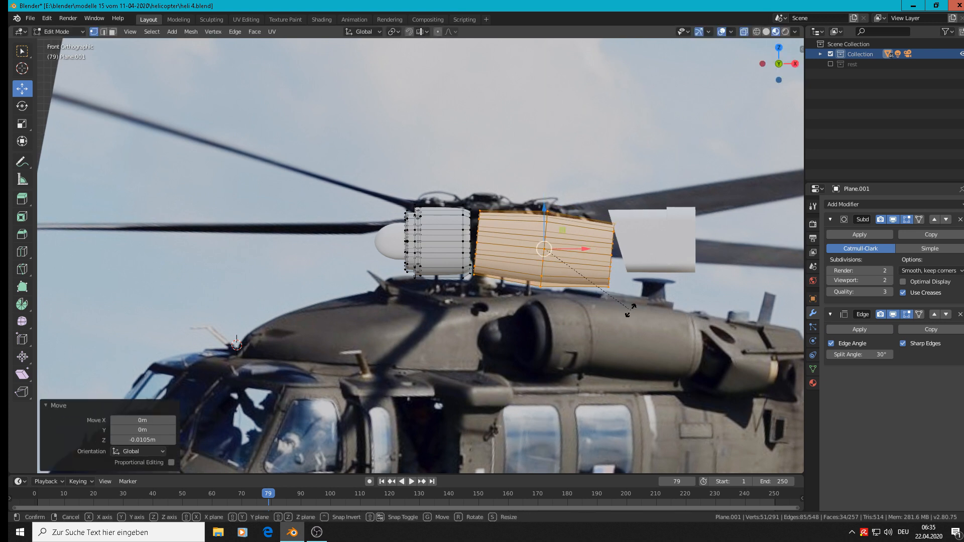
left_click(628, 311)
Select only the vertices of the long section's front opening edge, next to the intake housing, with circle select
scroll(504, 221, "up", 1)
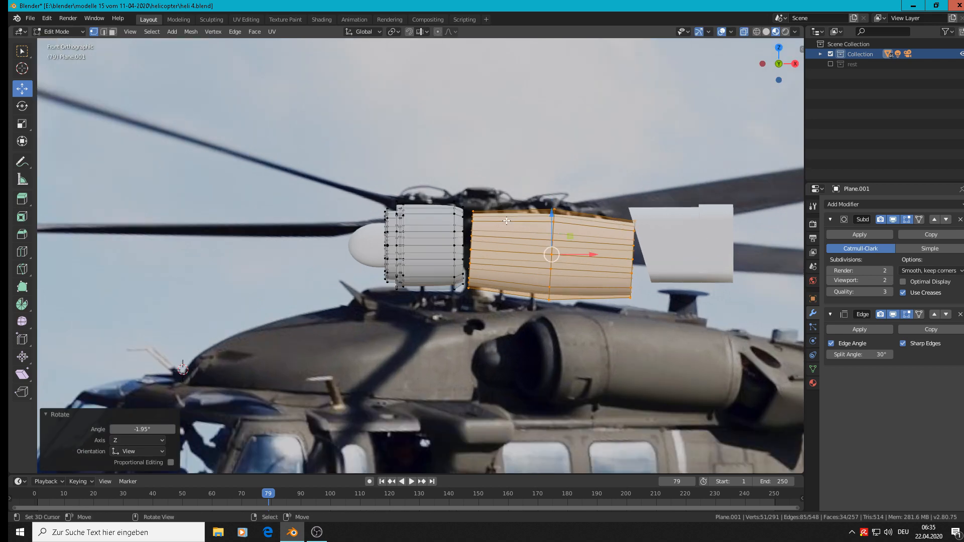
scroll(489, 244, "up", 2)
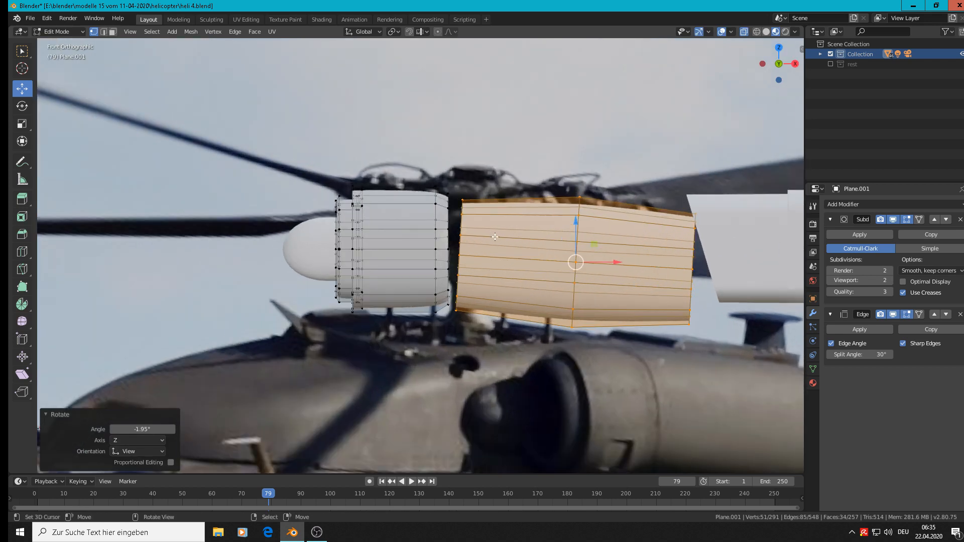
left_click(492, 249, "alt")
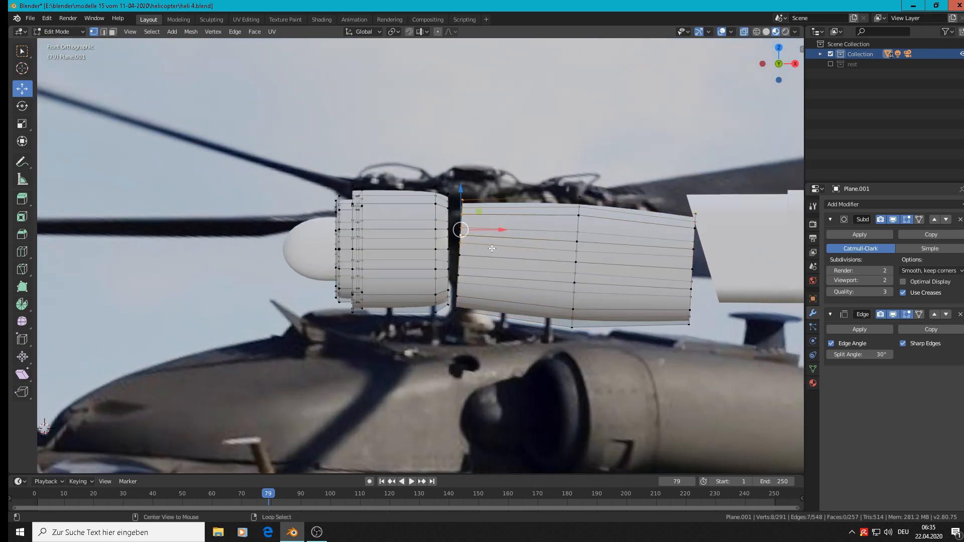
left_click(465, 275, "alt+shift")
left_click(459, 263)
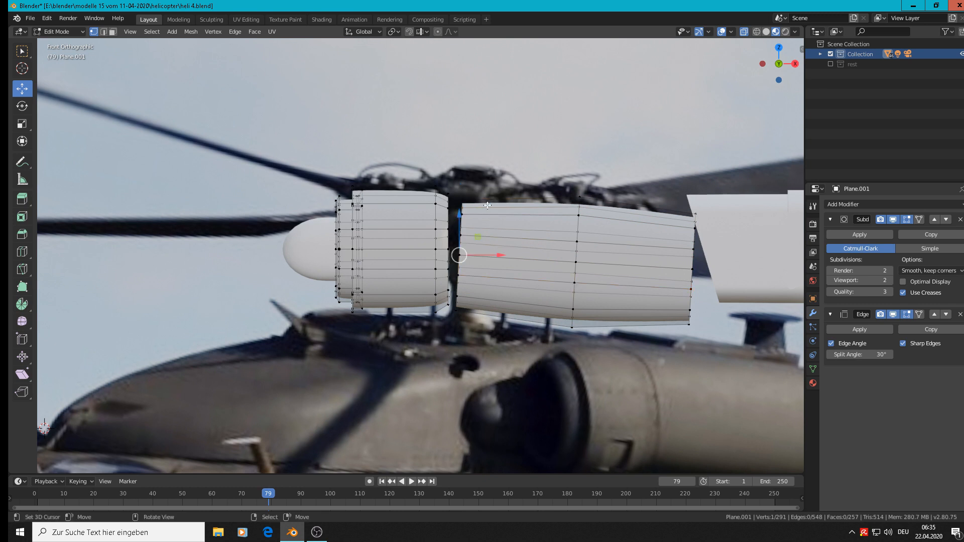
key("a")
key("alt+a")
key("c")
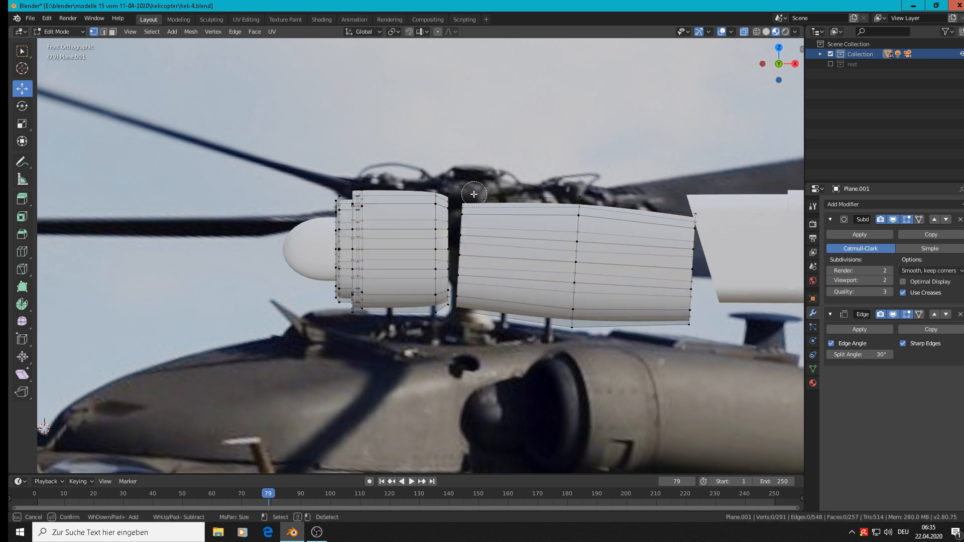
left_click(467, 206)
left_click_drag(464, 318, 467, 212)
right_click(467, 212)
Extrude the front opening edge -0.015 m along X into the intake housing and raise it 0.00446 m along Z
key("e")
left_click(498, 252)
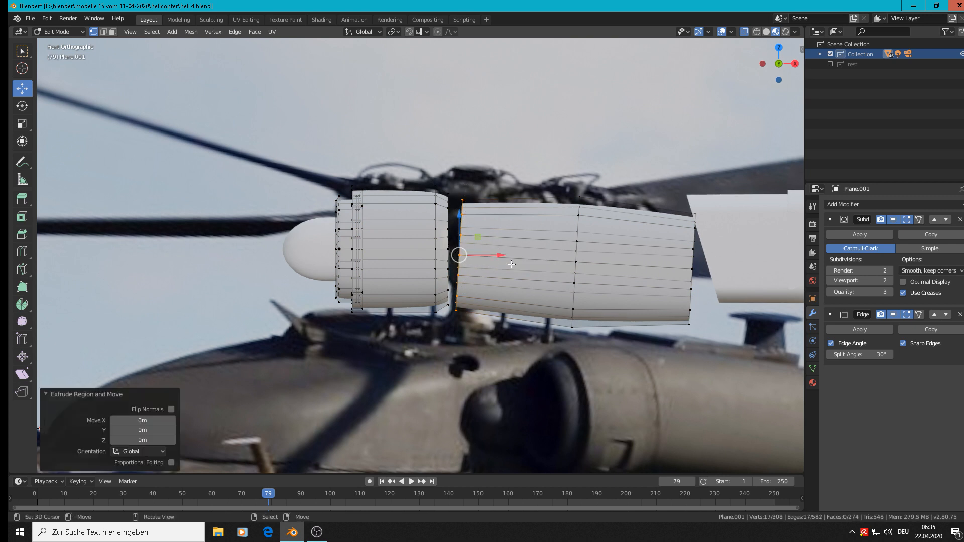
left_click_drag(498, 260, 479, 261)
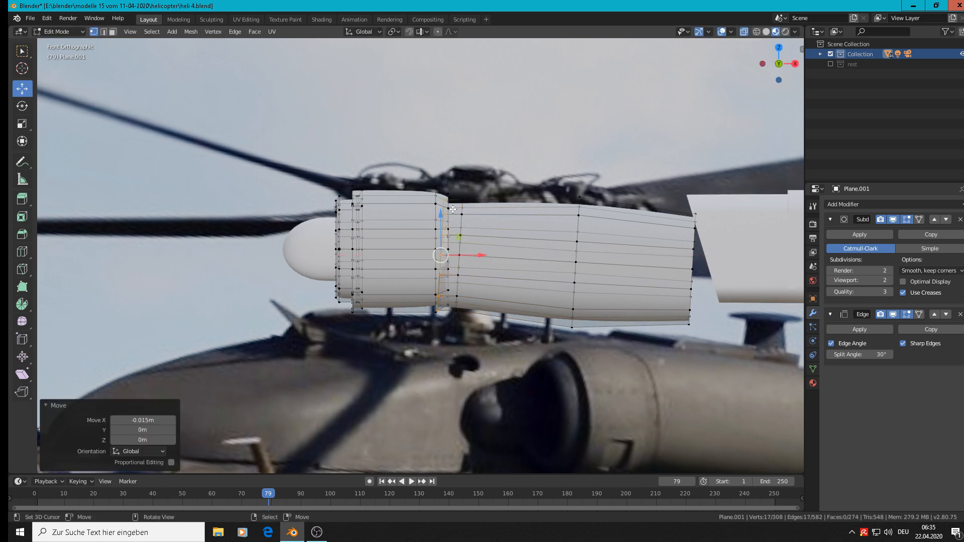
left_click_drag(439, 215, 440, 209)
Scale the extruded front edge to 0.914 and return to Object Mode
key("s")
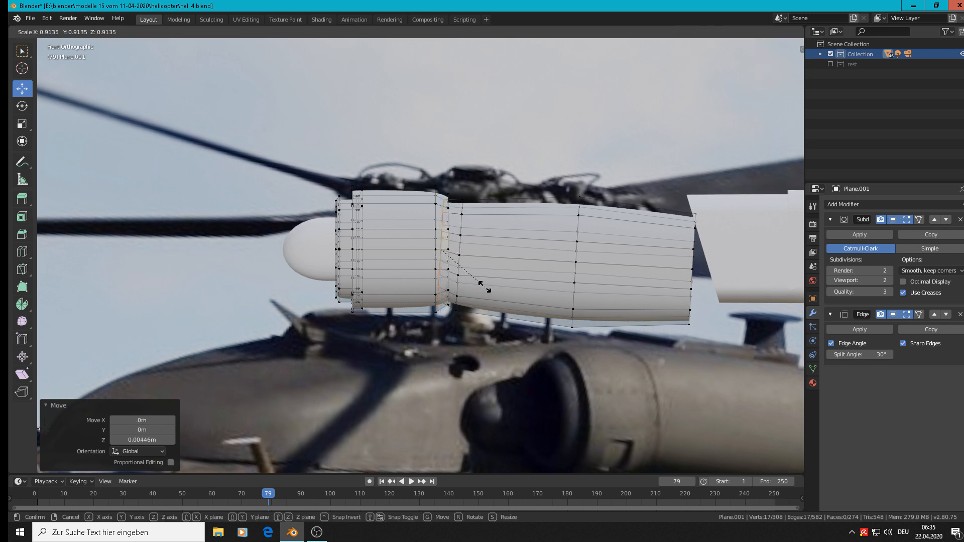
left_click(485, 287)
scroll(479, 271, "down", 3)
scroll(464, 219, "up", 1)
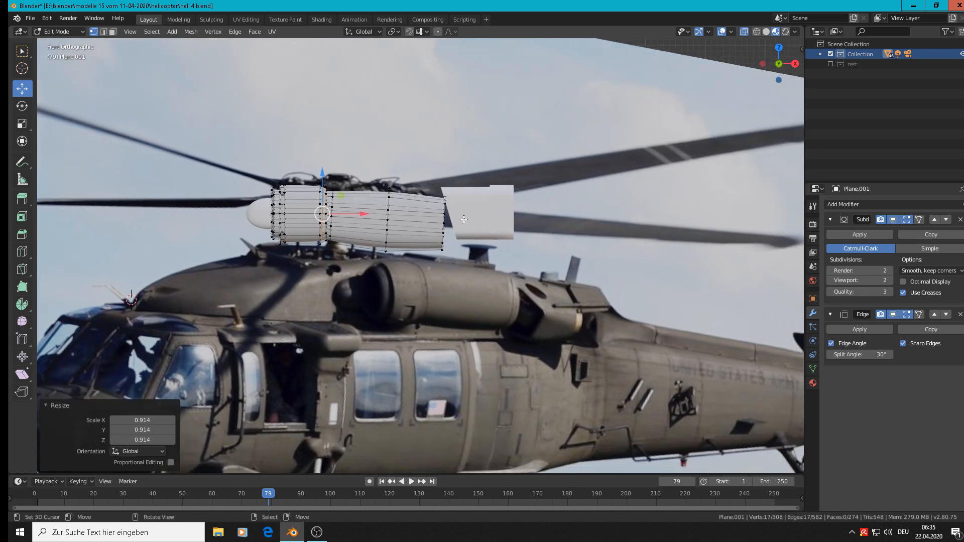
key("Tab")
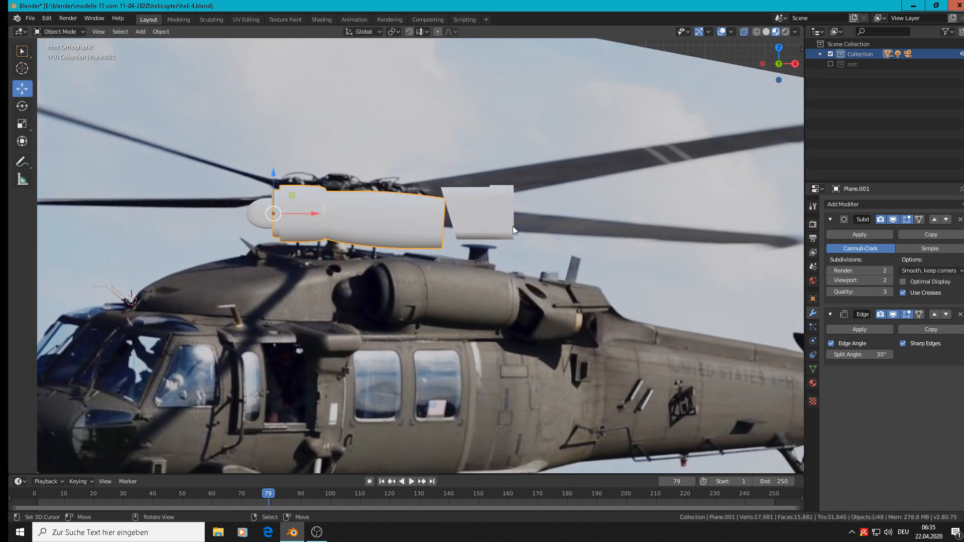
Join the two exhaust parts behind the long engine section into one object
left_click(486, 216)
left_click(508, 186, "shift")
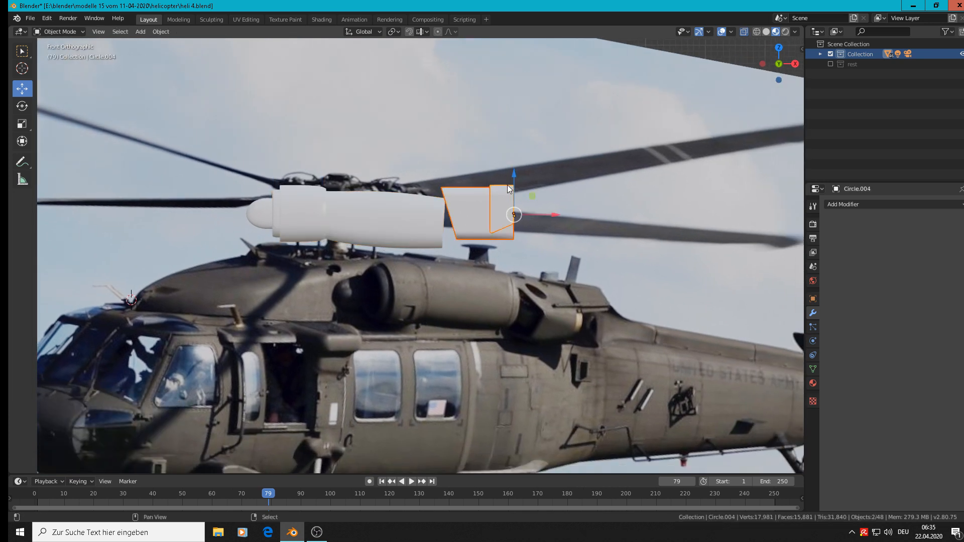
left_click(158, 33)
left_click(212, 123)
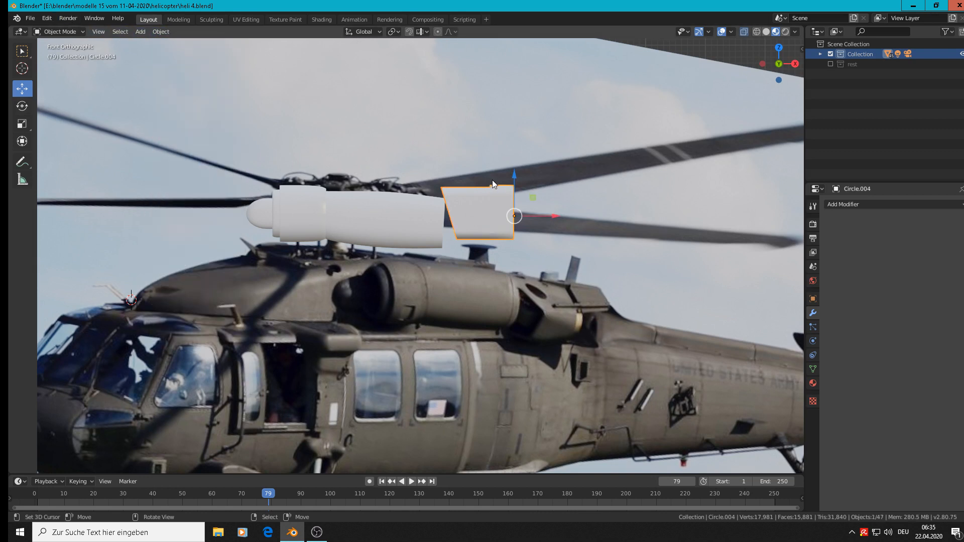
Tilt the exhaust part 8.44° in front view and lower it along Z by 0.0143 m before and 0.0151 m after
left_click_drag(514, 176, 518, 184)
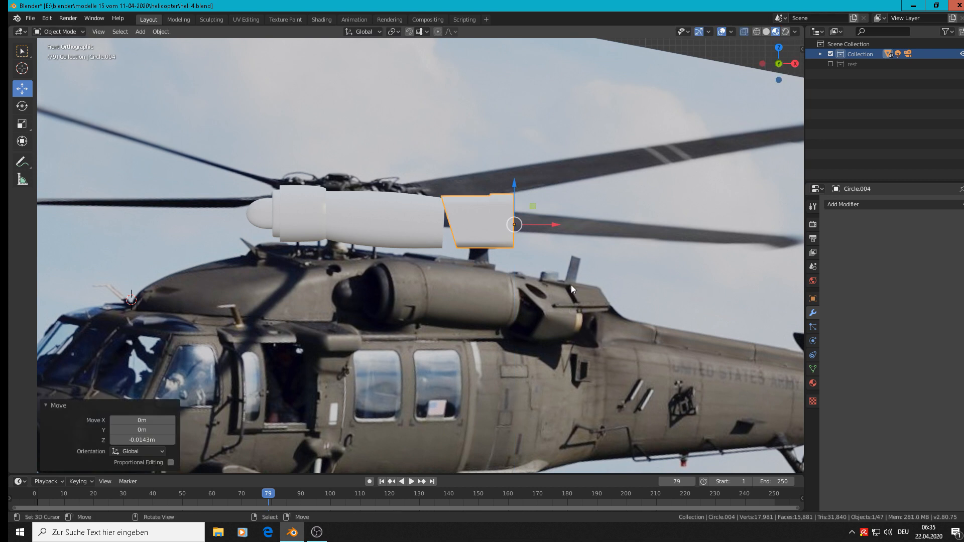
key("r")
left_click(559, 296)
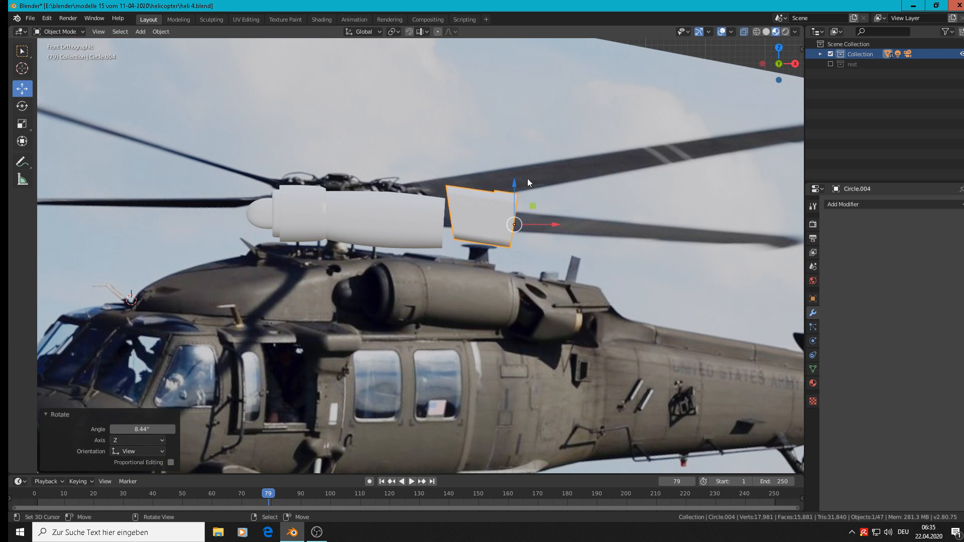
left_click_drag(514, 180, 516, 188)
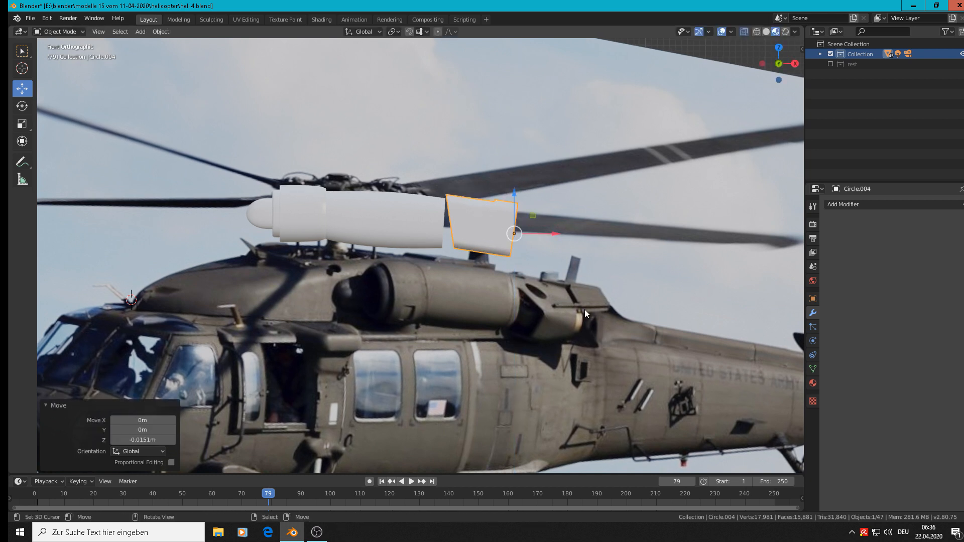
Rotate the exhaust part in a view along the engine's length, shift it -0.0151 m along Y, and return to front view
middle_click_drag(585, 309, 406, 324)
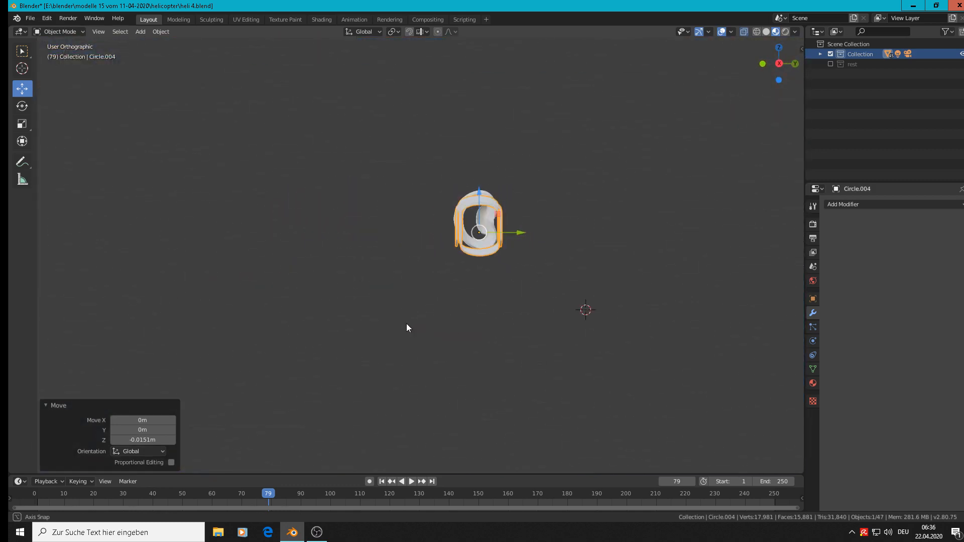
key("r")
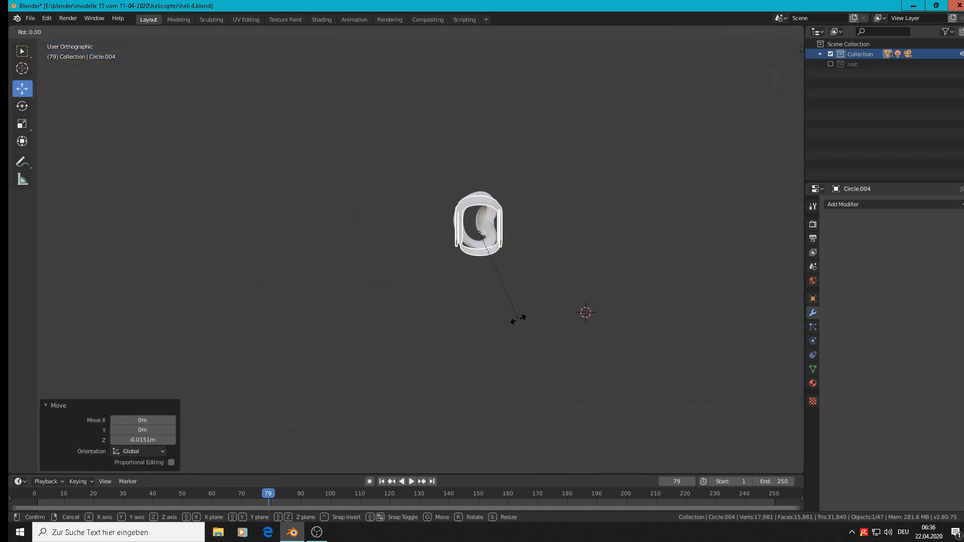
left_click(454, 300)
left_click_drag(522, 232, 512, 229)
middle_click_drag(512, 232, 581, 284)
key("KP_1")
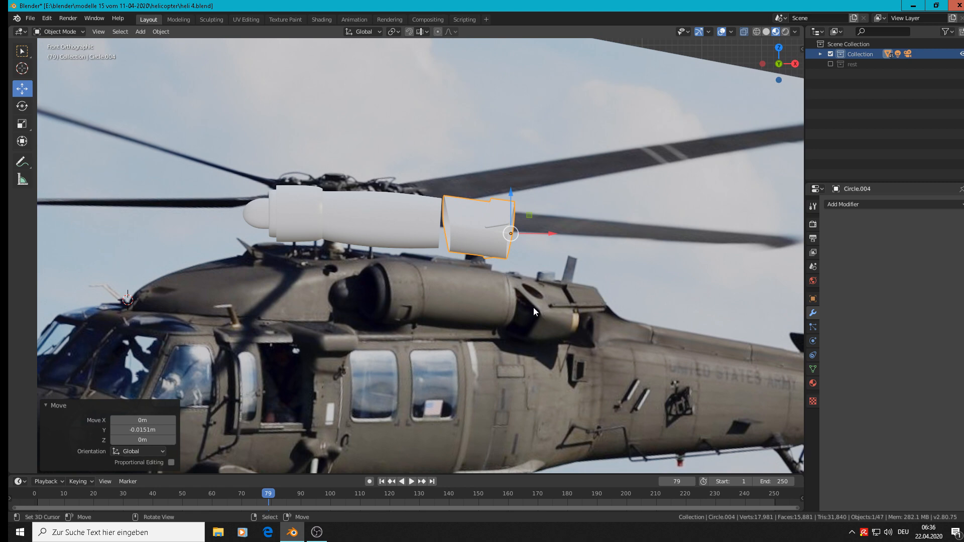
Rotate the exhaust part 14.1° in a view along the engine's length and return to front view
middle_click_drag(516, 297, 391, 286)
key("r")
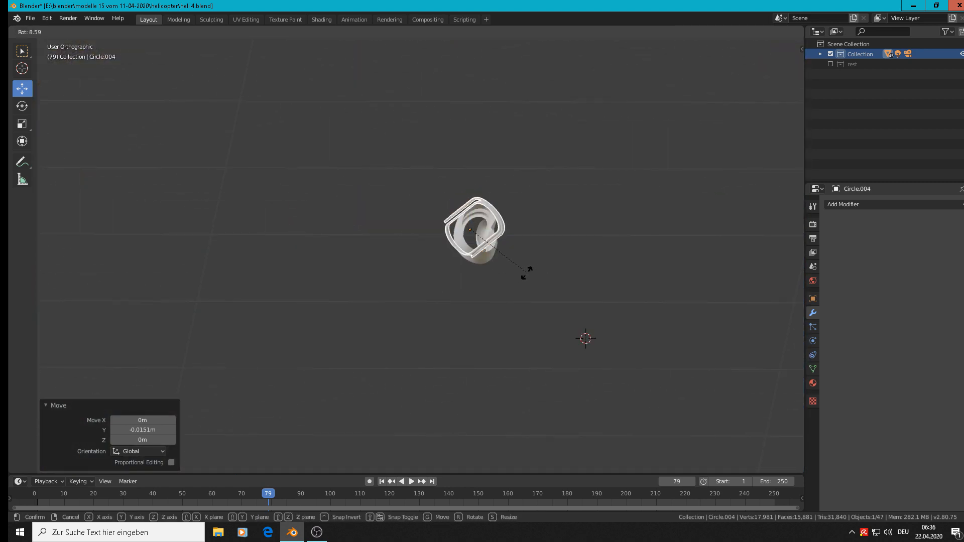
left_click(517, 275)
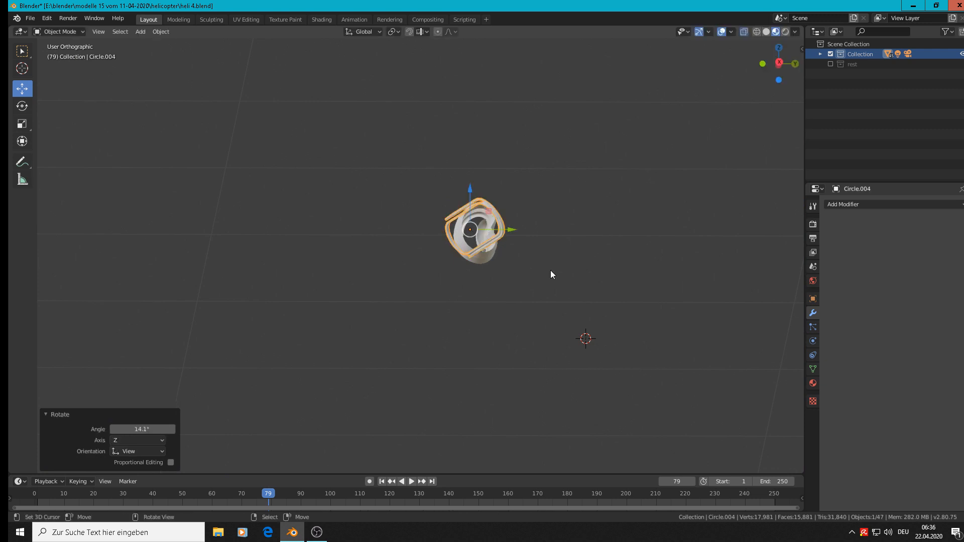
key("KP_1")
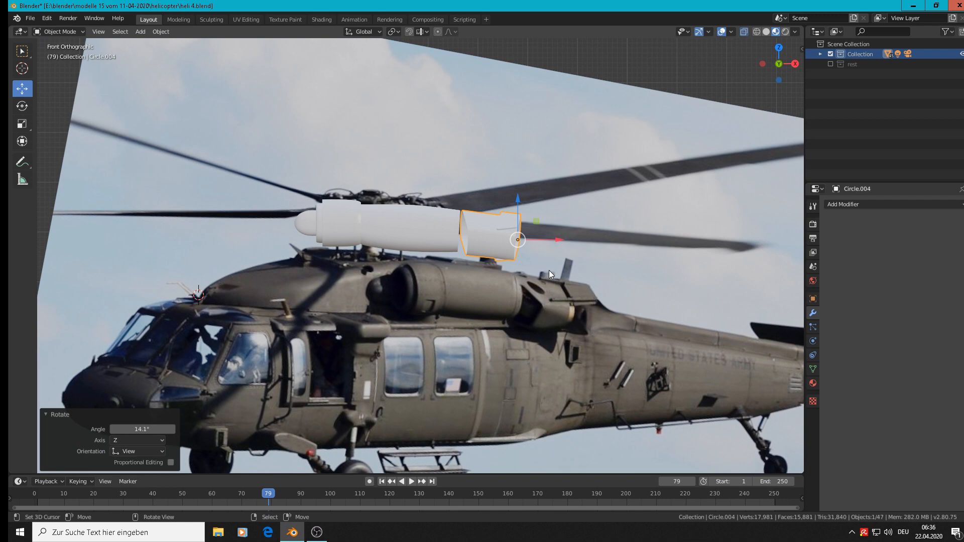
scroll(549, 270, "up", 4)
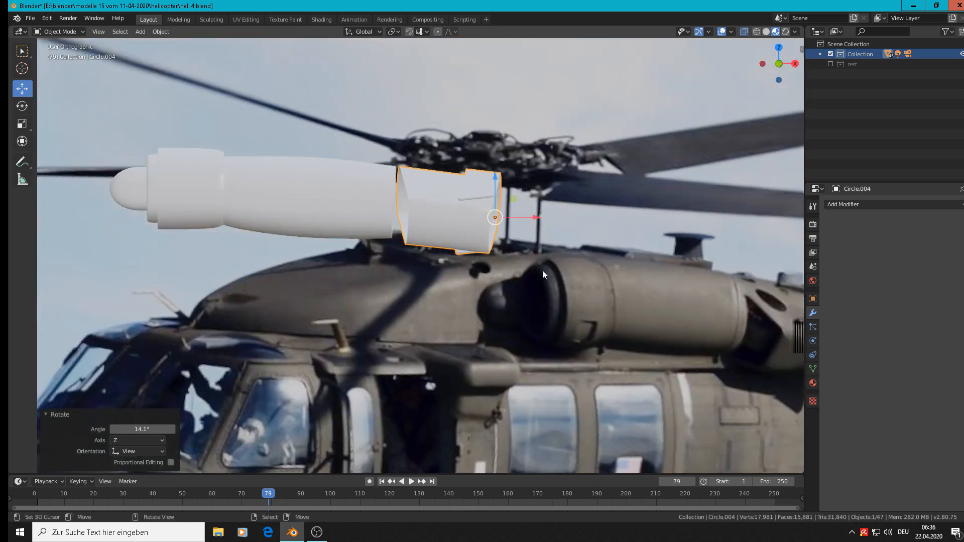
middle_click_drag(543, 270, 514, 275)
key("KP_1")
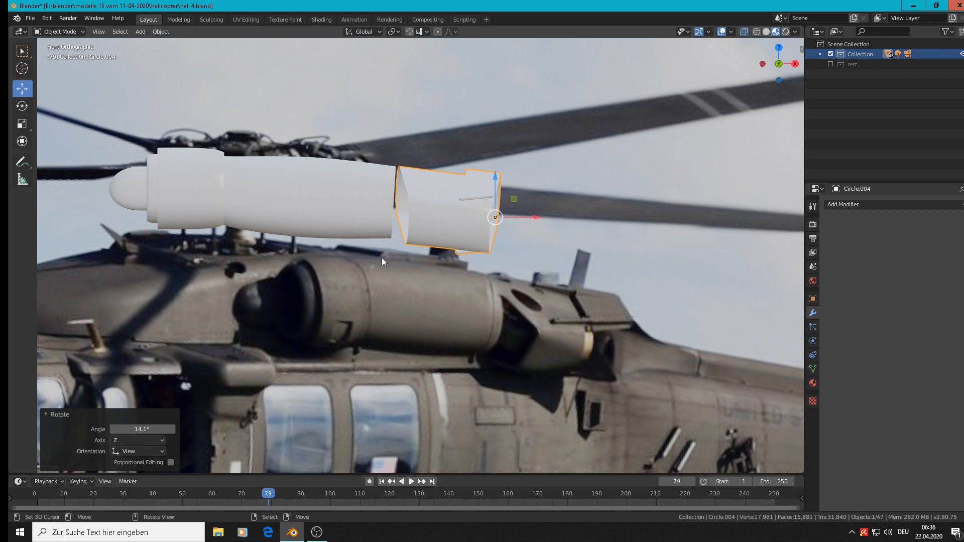
Move the rounded nose sphere 0.0105 m along X, further into the engine's front section
left_click(133, 185)
key("g")
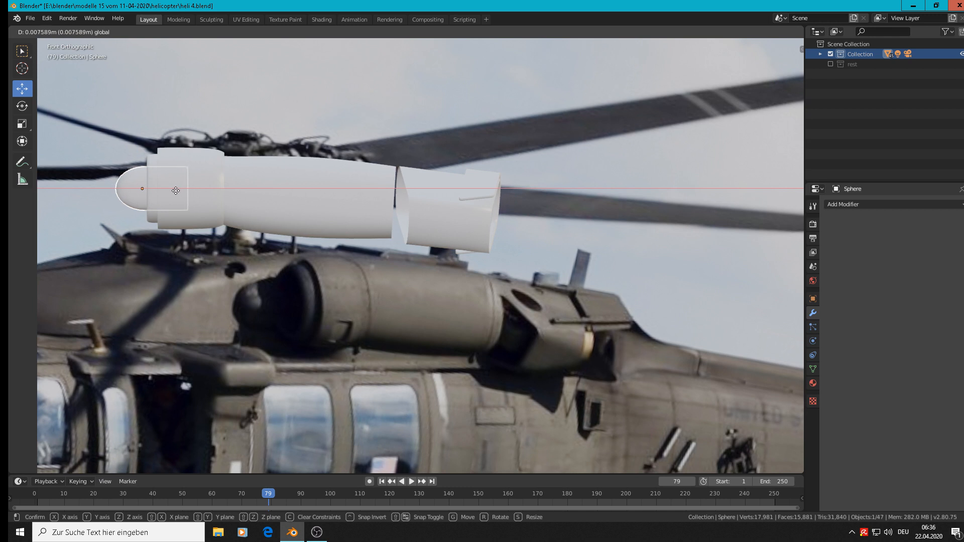
left_click(173, 191)
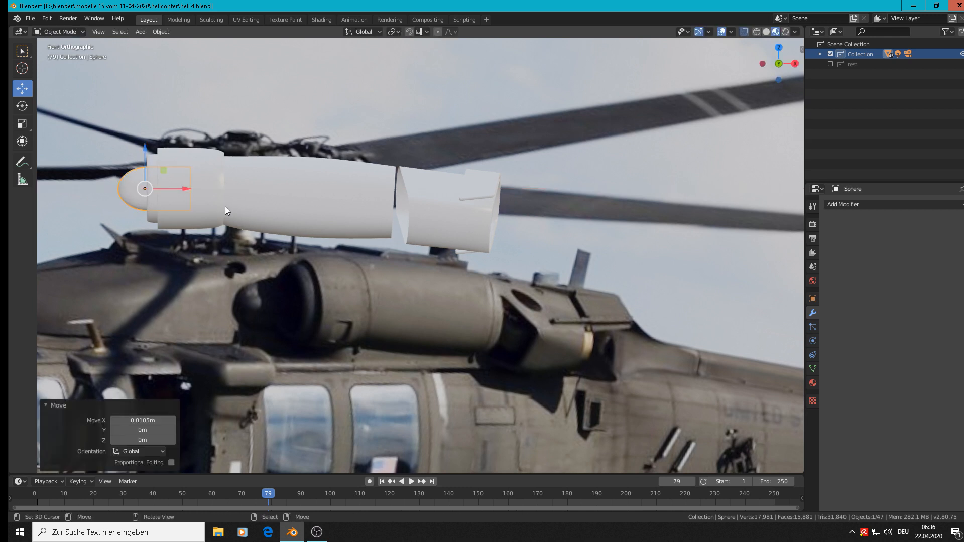
key("Tab")
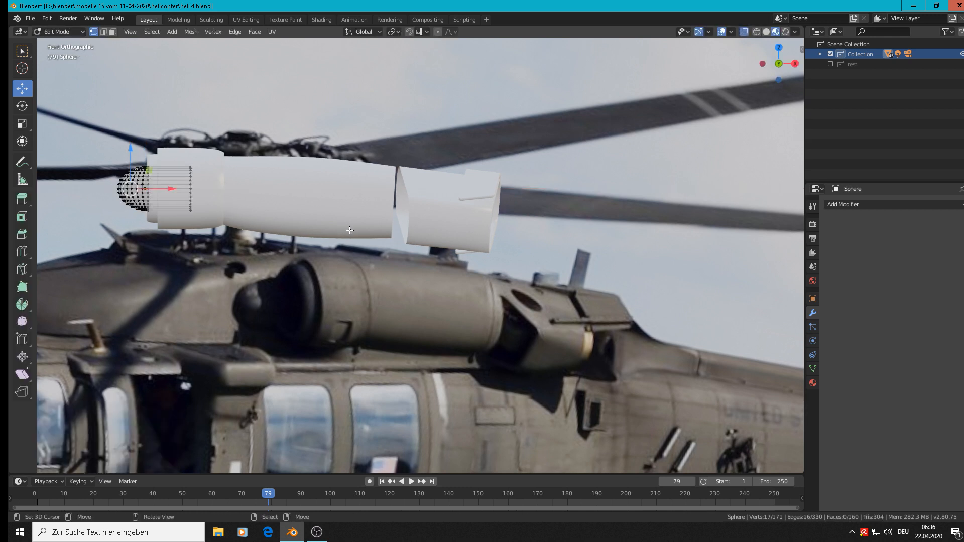
key("Tab")
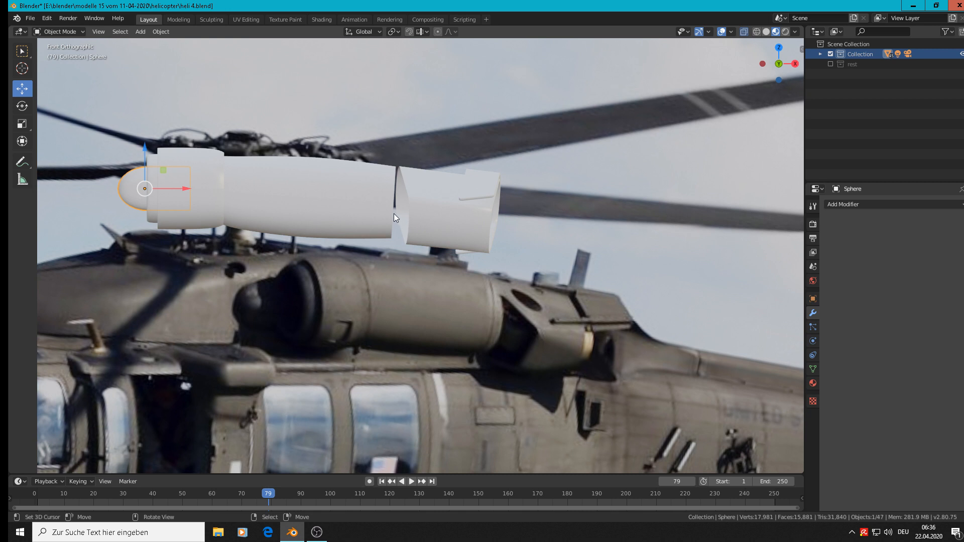
Place the 3D cursor in the gap between the engine body and exhaust part, and add a 24-vertex cylinder there
left_click(389, 206)
scroll(381, 236, "down", 1)
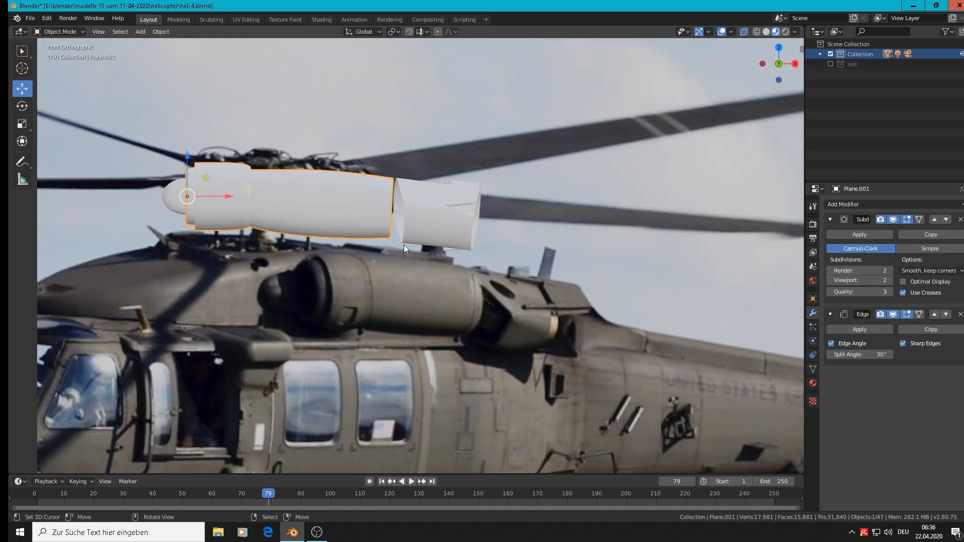
key("alt+a")
left_click(396, 217)
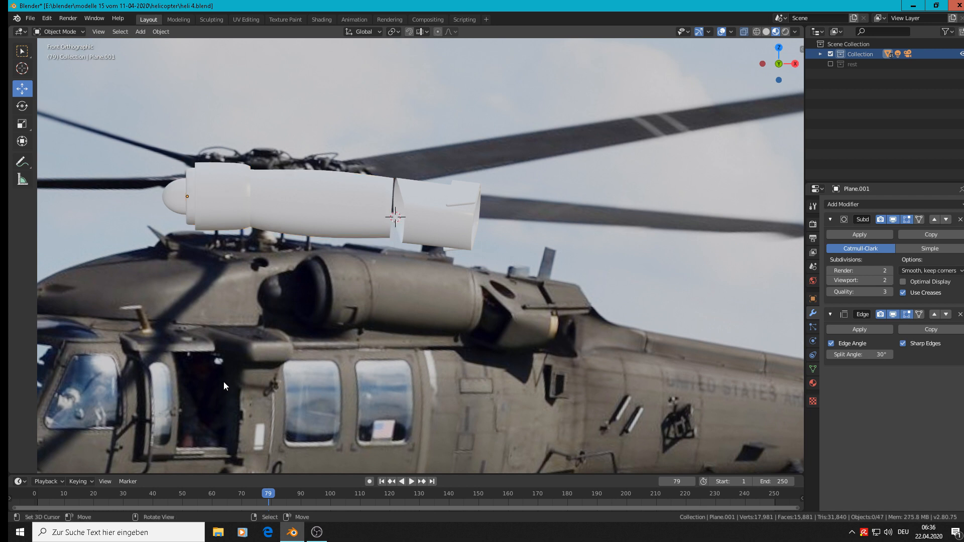
left_click(141, 32)
mouse_move(149, 42)
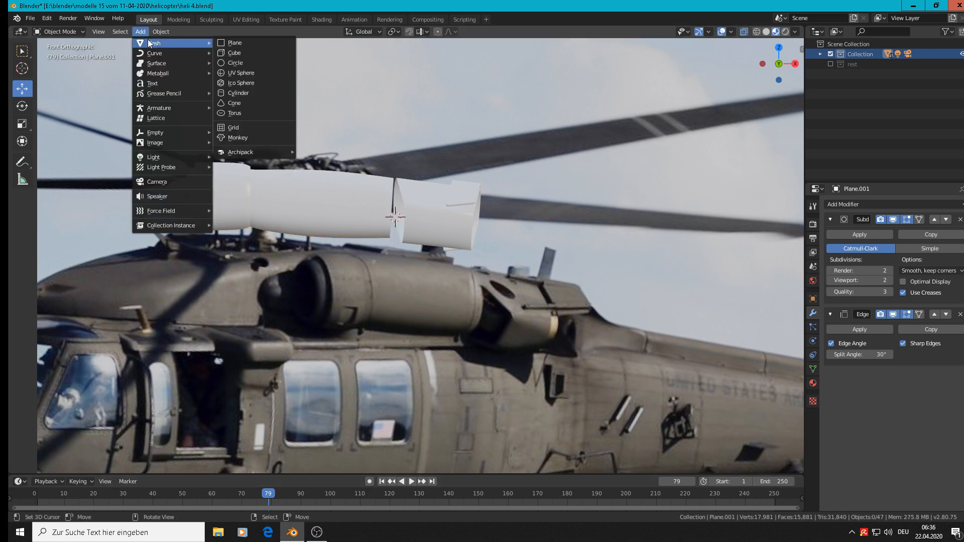
left_click(250, 93)
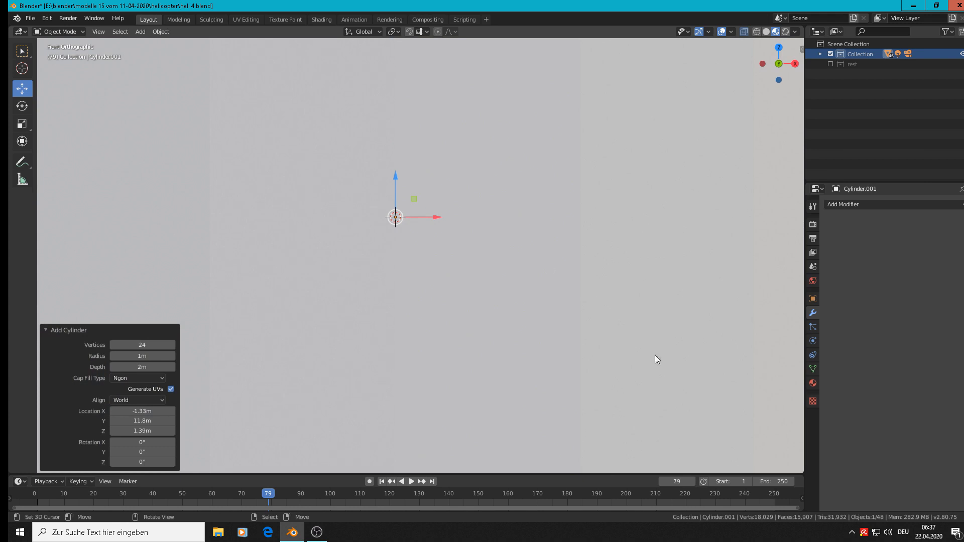
Scale the new cylinder by 0.015 and again by 1.794, and flatten it along Z to 0.676
key("s")
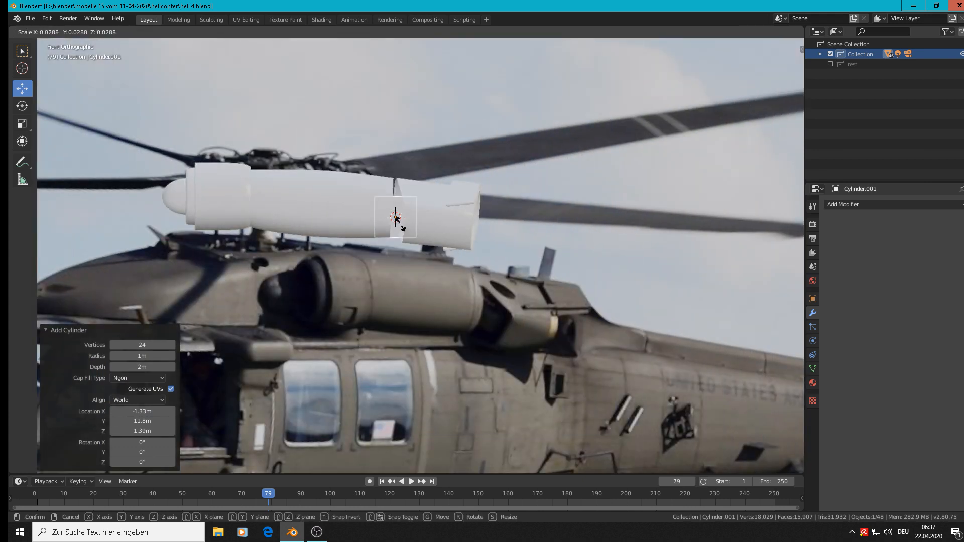
left_click(396, 218)
scroll(418, 243, "up", 3)
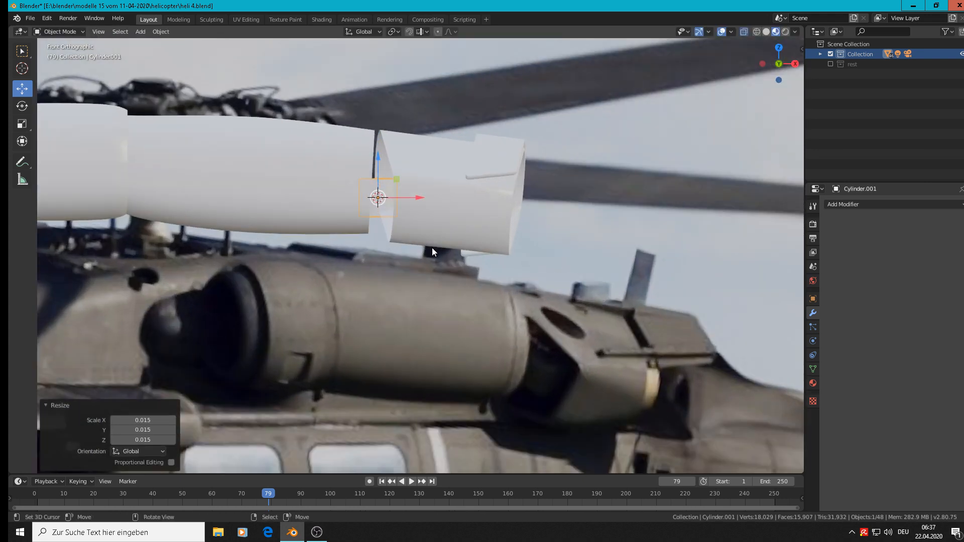
key("s")
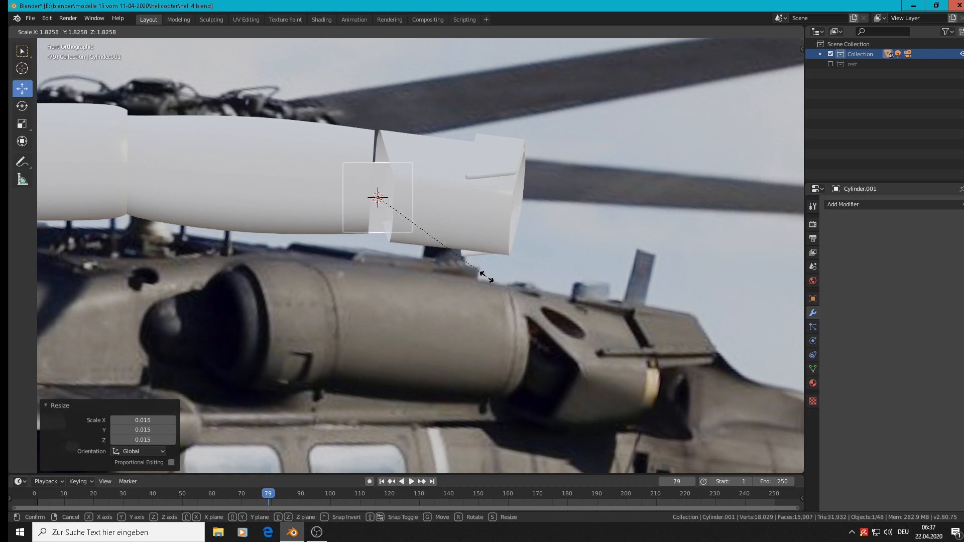
left_click(484, 276)
key("s")
key("z")
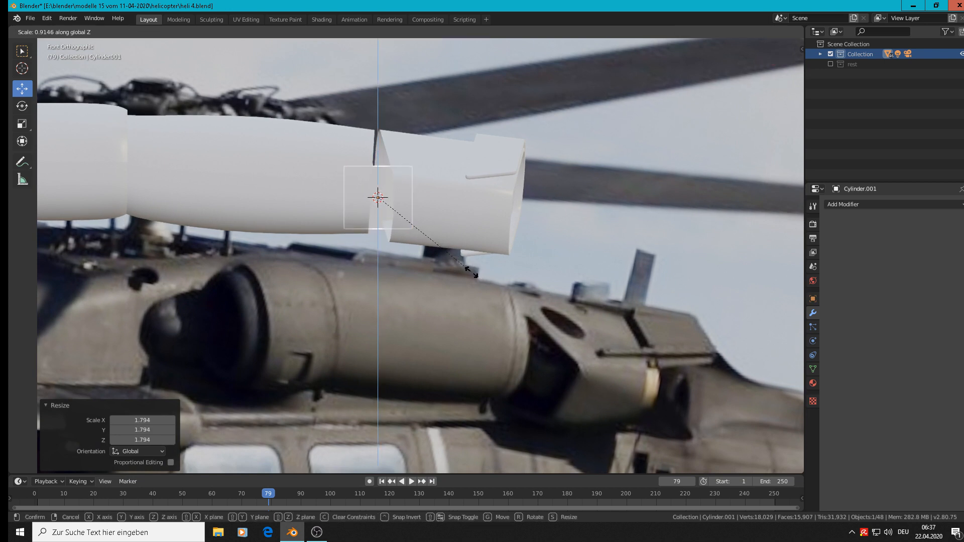
left_click(448, 256)
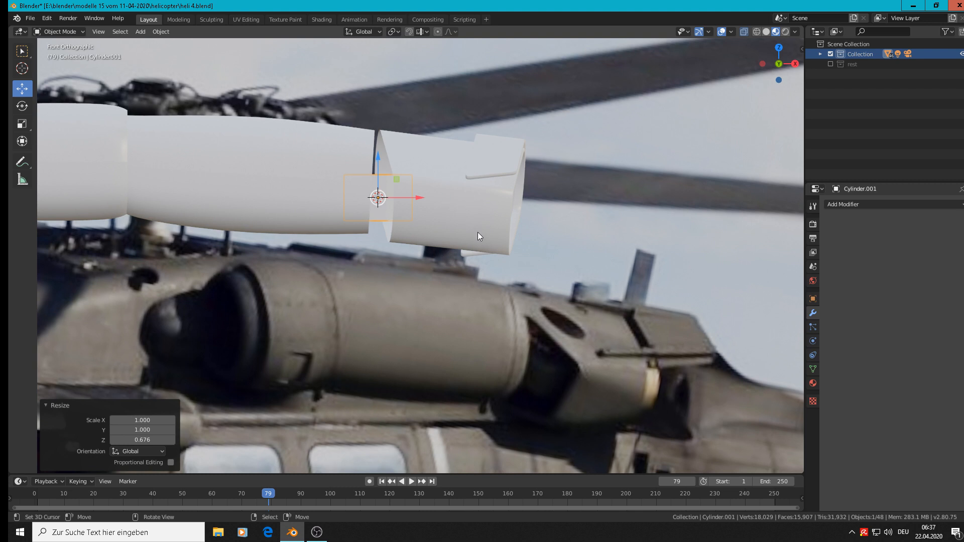
Move the cylinder -0.0471 m along Y so it sits inside the exhaust opening
middle_click_drag(478, 233, 335, 234)
key("g")
key("y")
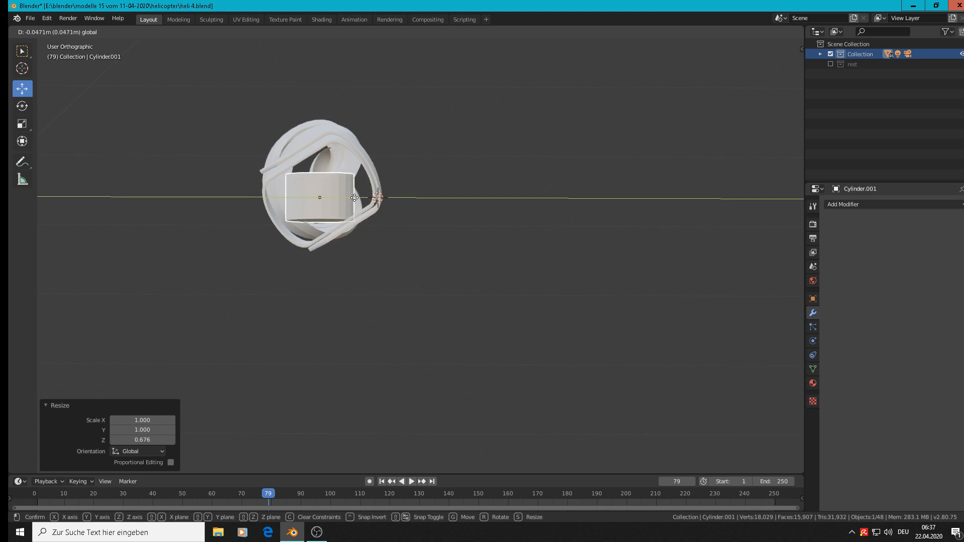
left_click(354, 197)
Rotate the cylinder -32.3° in the view along the engine and raise it 0.00284 m along Z
key("r")
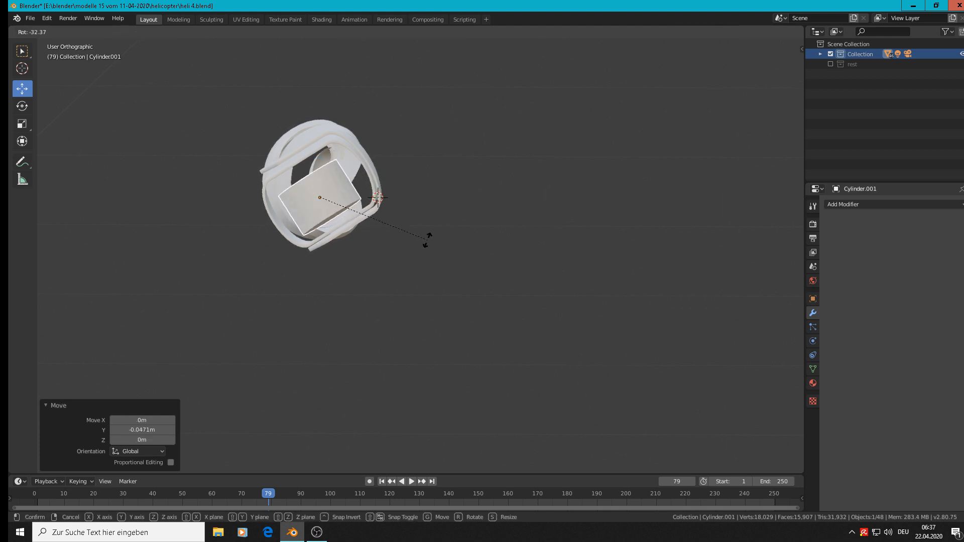
left_click(426, 240)
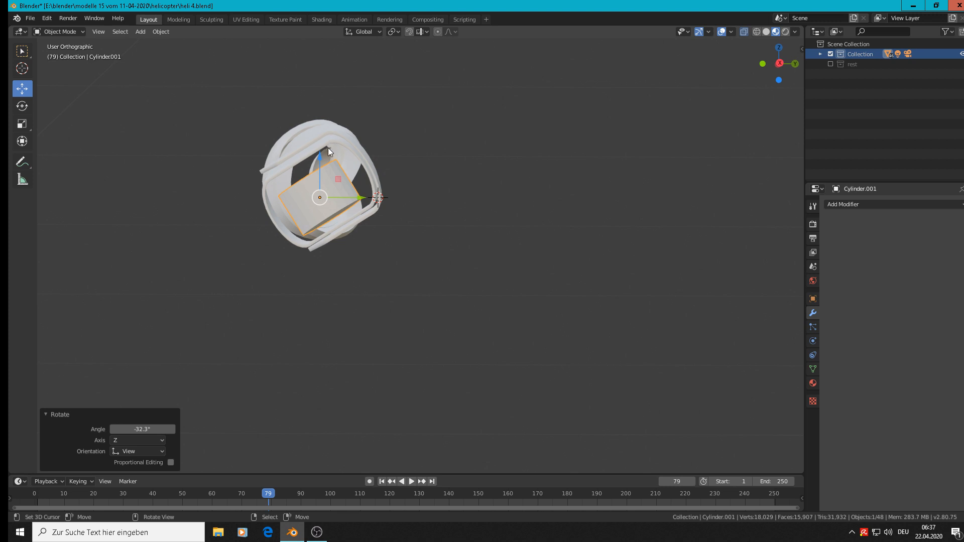
left_click_drag(319, 153, 317, 155)
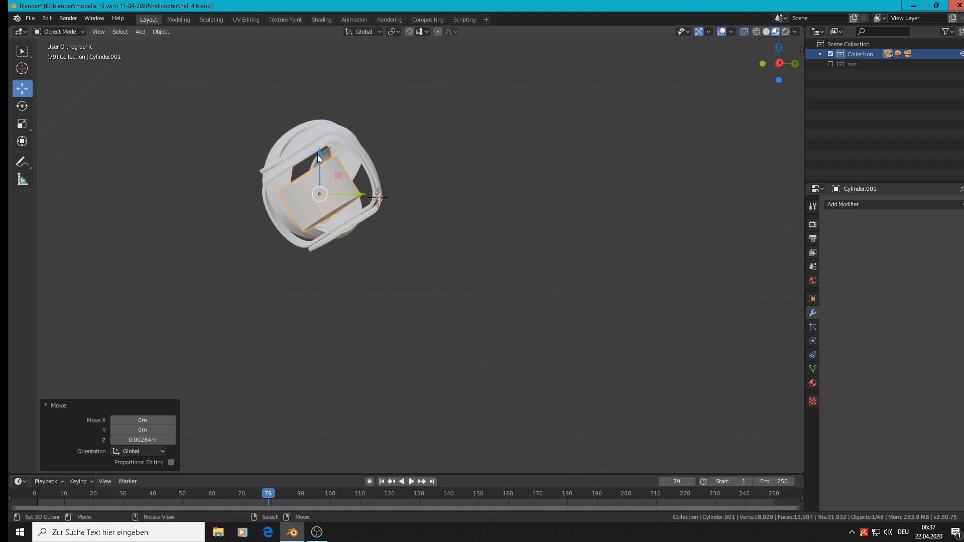
Shift the cylinder by 0.00478 m in X, 0.00928 m in Y and 0.00675 m in Z, and return to front view
middle_click_drag(453, 276, 574, 338)
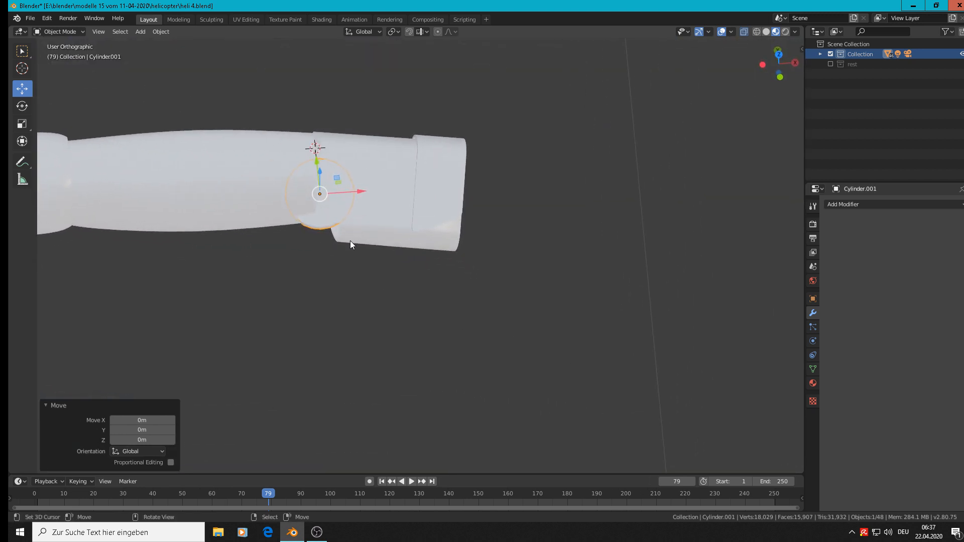
left_click_drag(351, 237, 356, 222)
middle_click_drag(336, 274, 324, 79)
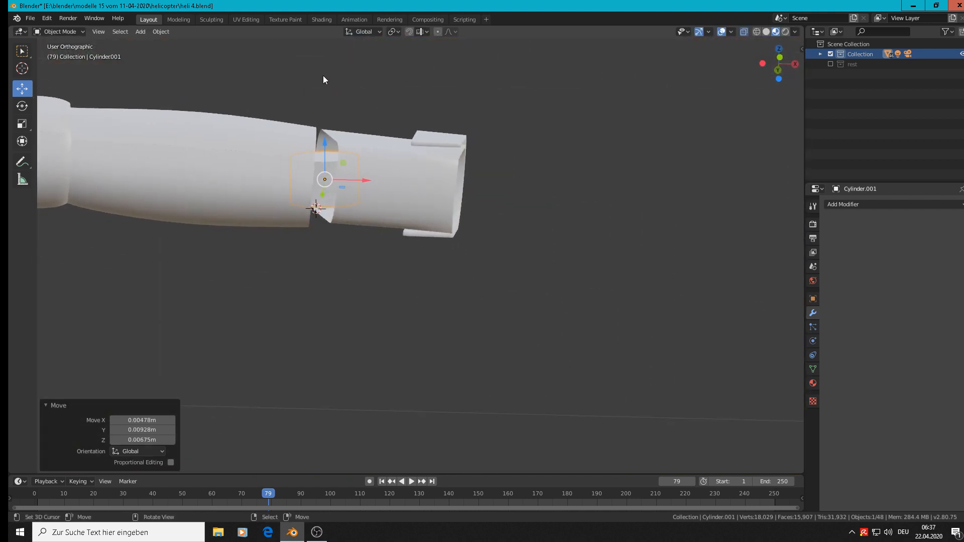
key("KP_1")
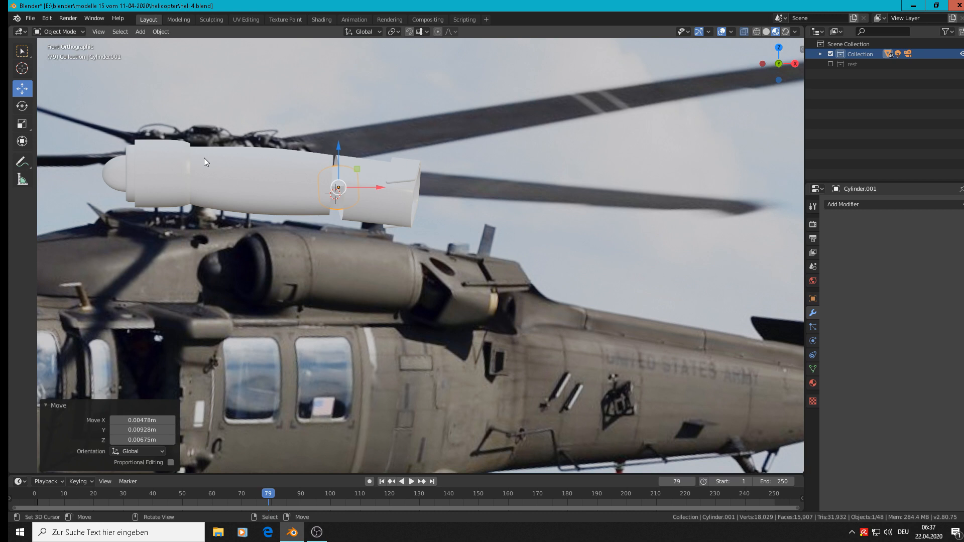
Apply smooth shading to the cylinder between the engine body and the exhaust part
left_click(160, 31)
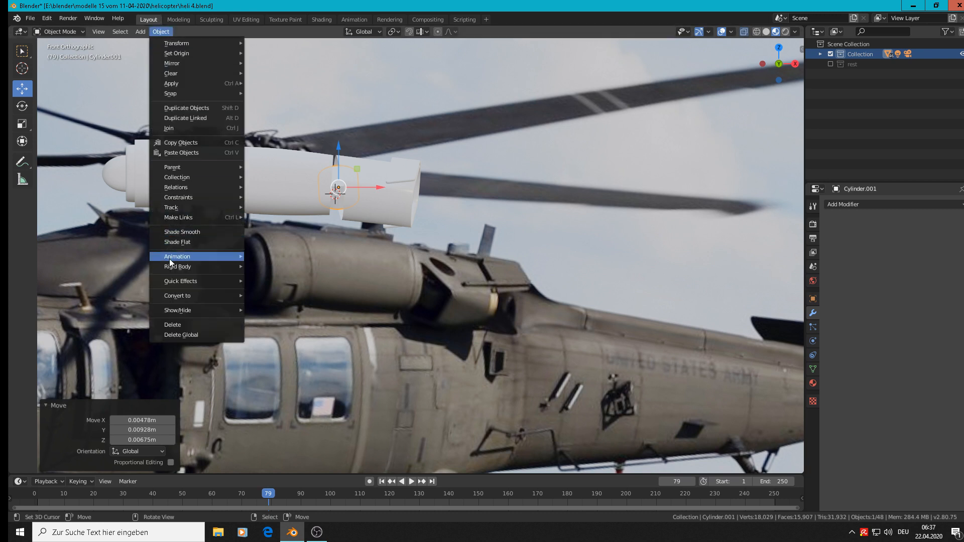
left_click(192, 229)
scroll(334, 200, "up", 5)
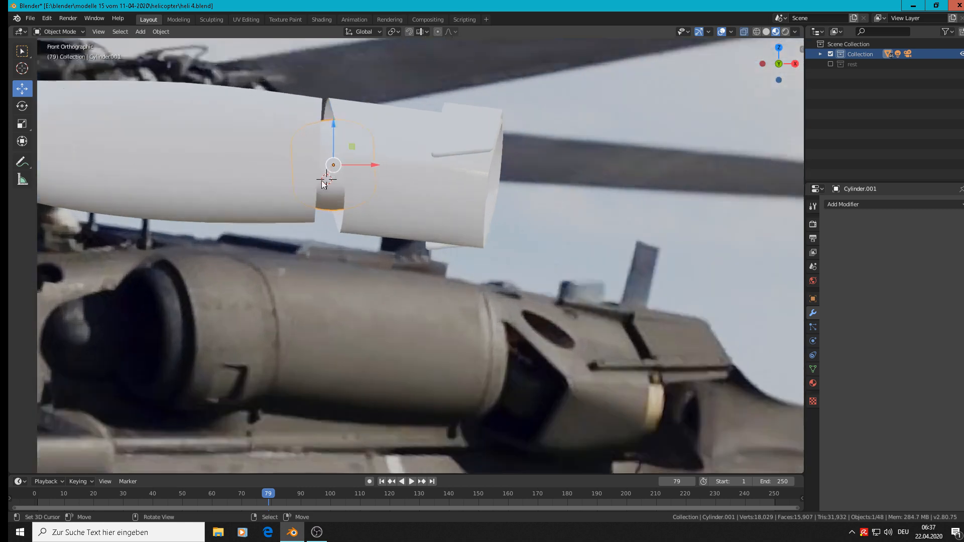
Add a loop cut close to each end of the cylinder, the lower one at factor 0.948, and return to Object Mode
key("Tab")
scroll(333, 204, "up", 1)
key("ctrl+r")
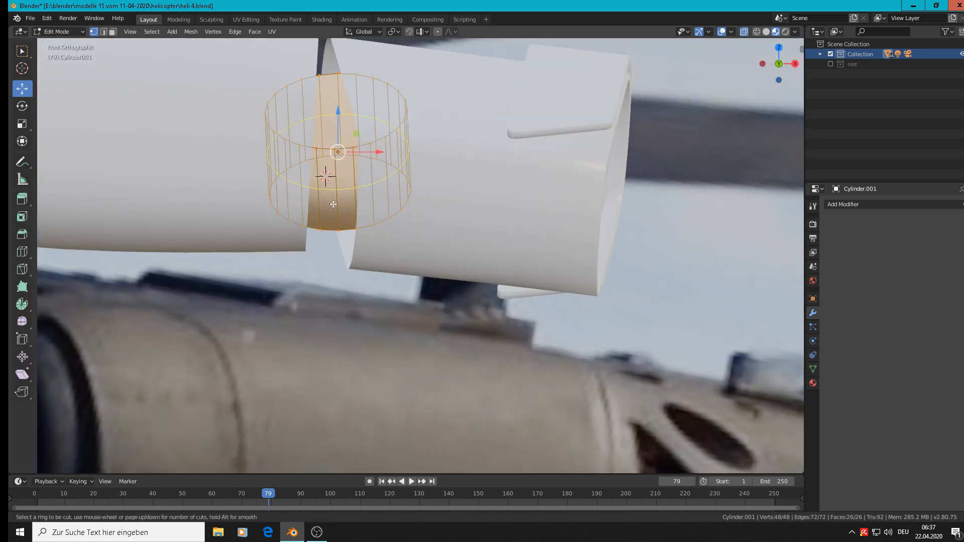
left_click(334, 206)
left_click(343, 241)
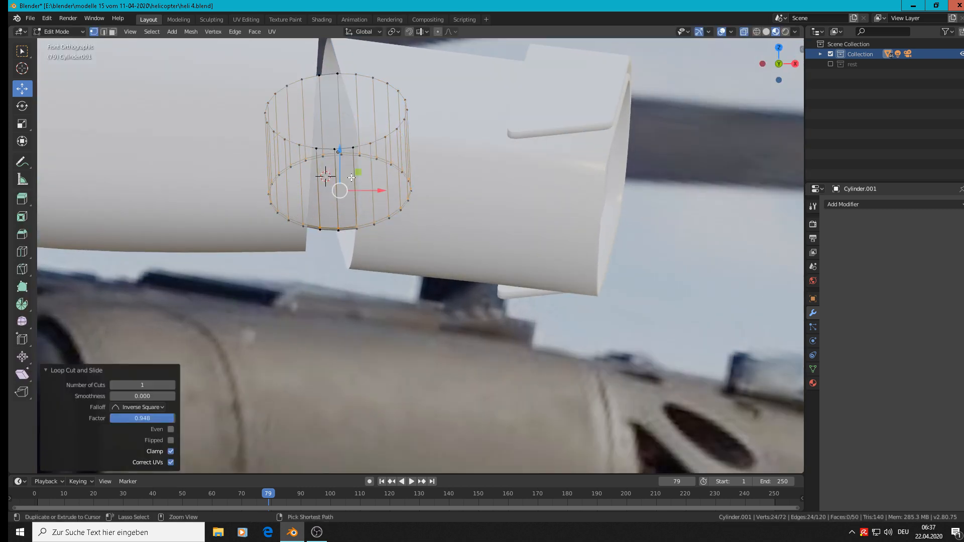
key("ctrl+r")
left_click(351, 150)
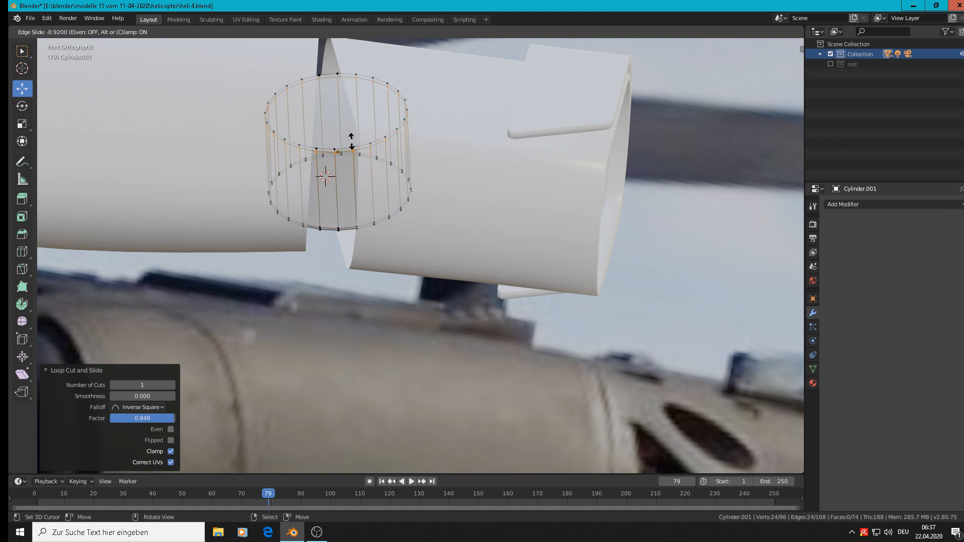
left_click(353, 144)
key("Tab")
Deselect everything and examine the assembled engine against the helicopter reference image in front view
scroll(386, 224, "down", 4)
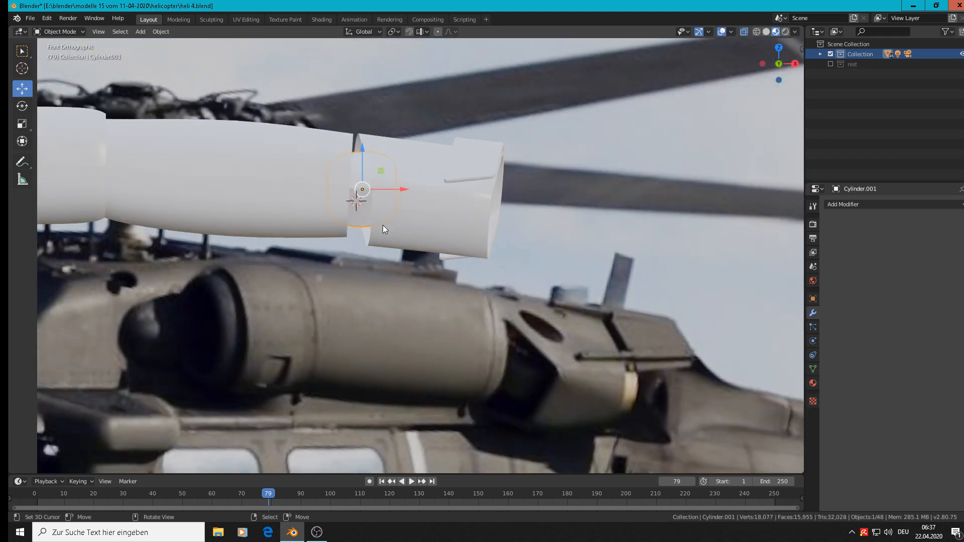
scroll(382, 225, "down", 2)
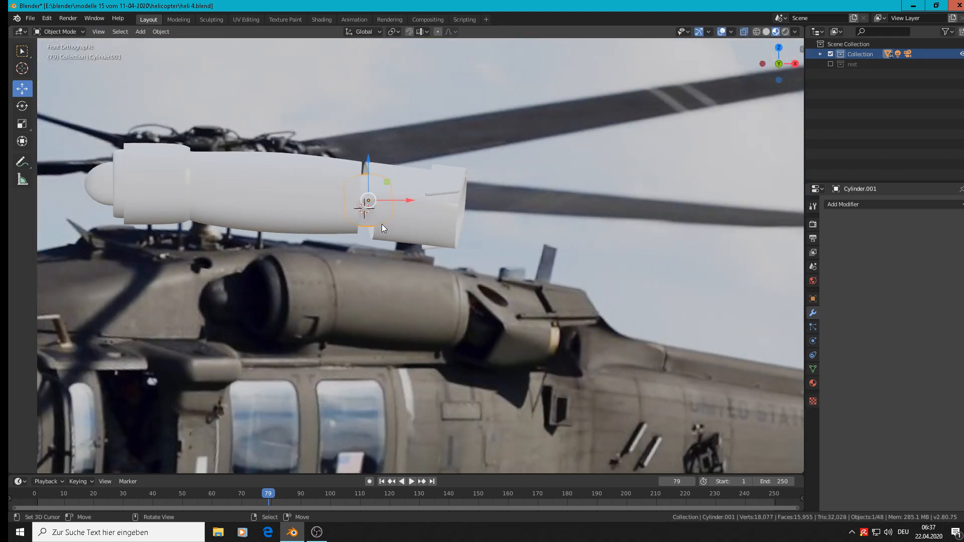
scroll(375, 225, "down", 2)
scroll(323, 233, "up", 2)
scroll(323, 233, "down", 3)
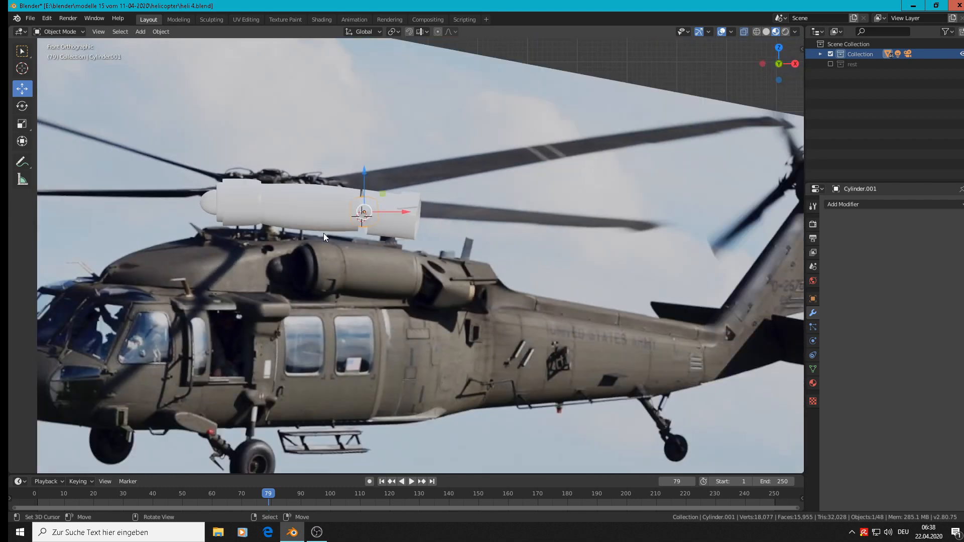
key("alt+a")
scroll(324, 233, "up", 3)
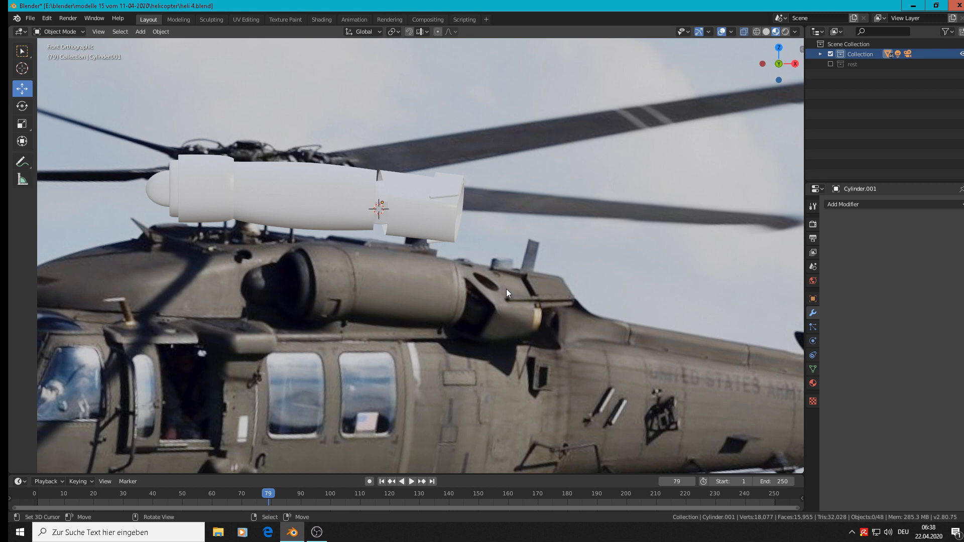
In the exhaust part's mesh, select the linked outer end piece and move it 0.0423 m along X, out past the main shell
scroll(552, 301, "up", 3)
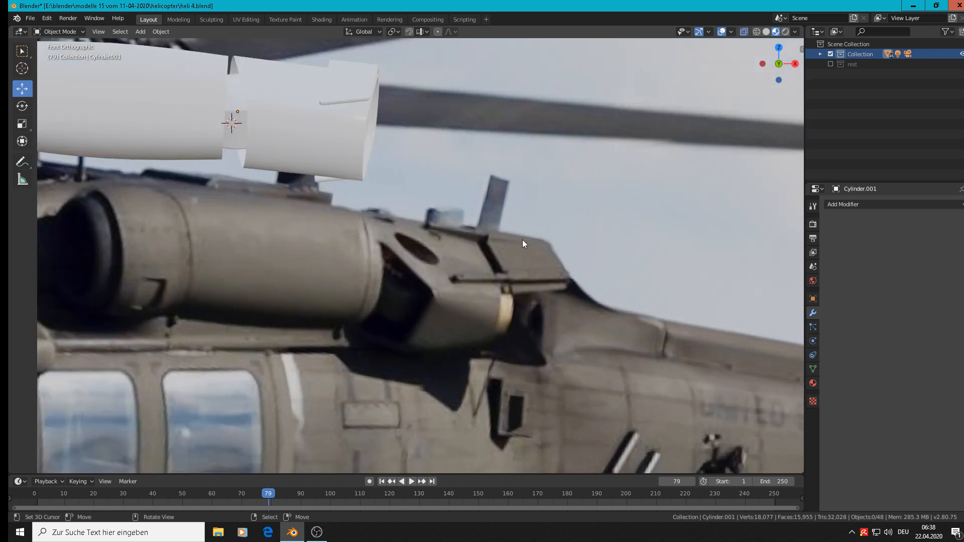
scroll(323, 188, "down", 2)
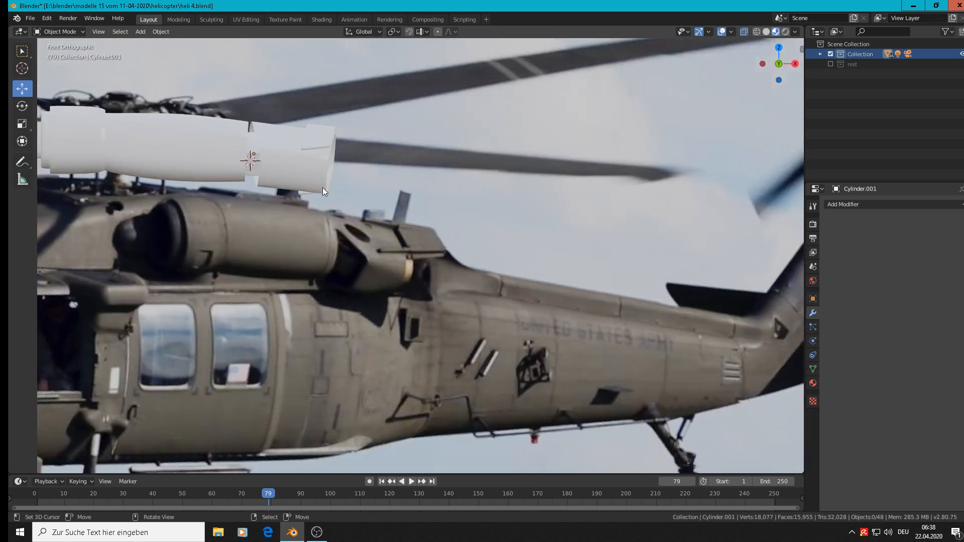
left_click(321, 144)
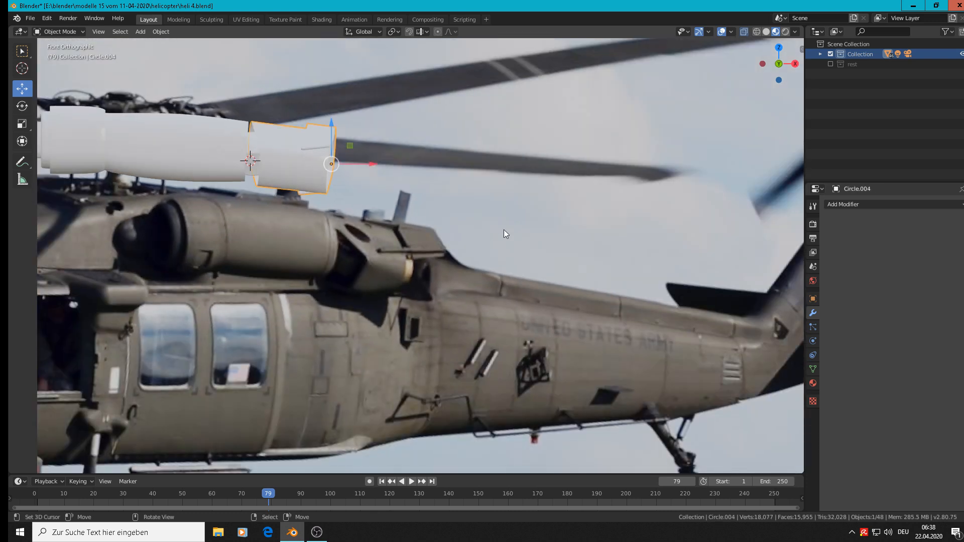
scroll(302, 206, "up", 2)
key("Tab")
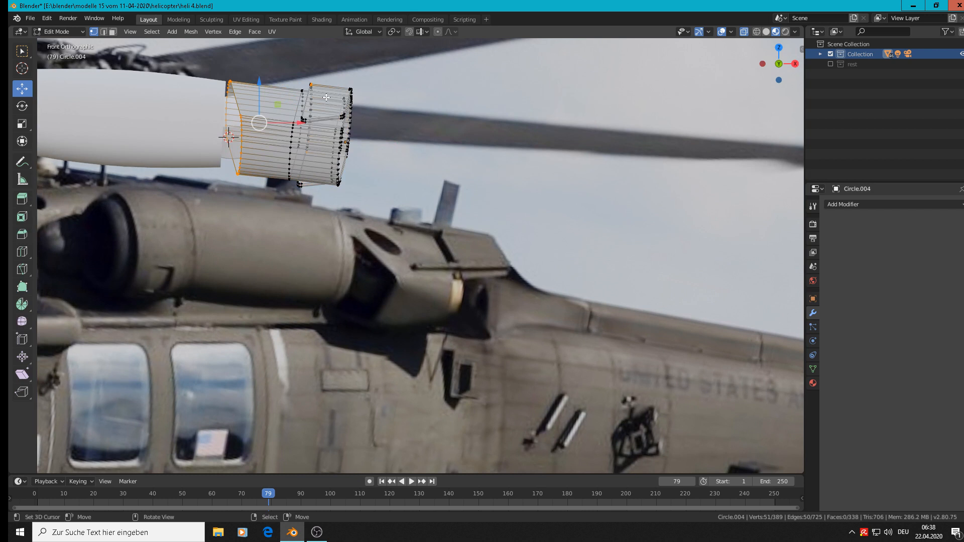
key("l")
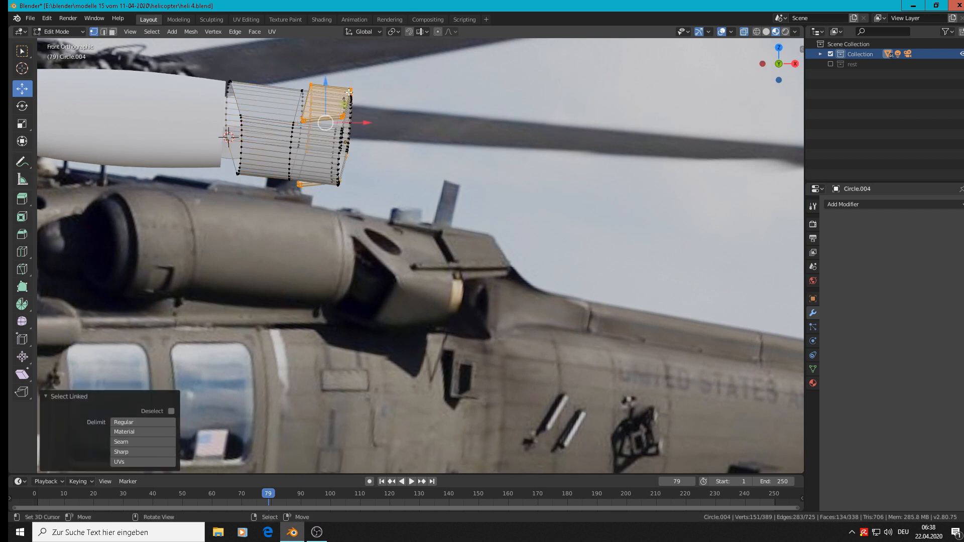
key("g")
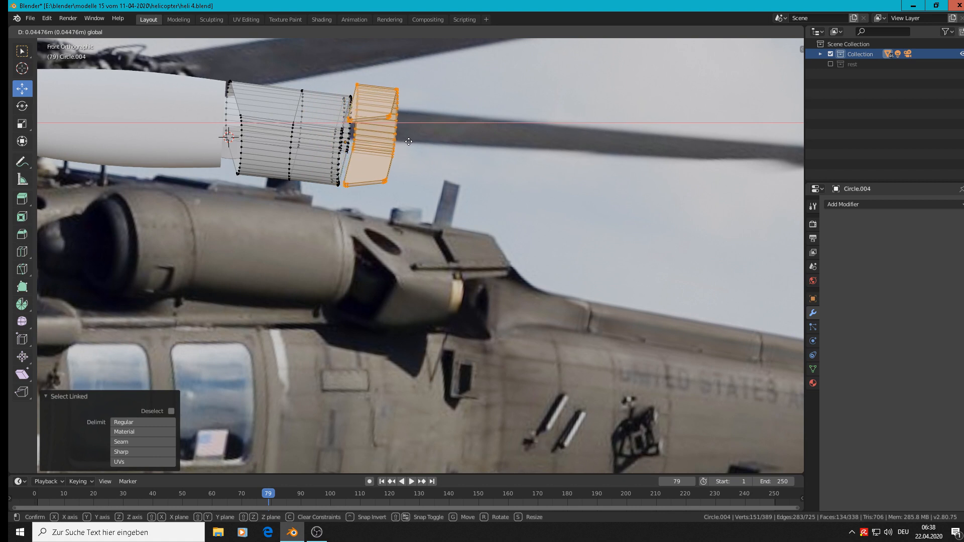
left_click(395, 160)
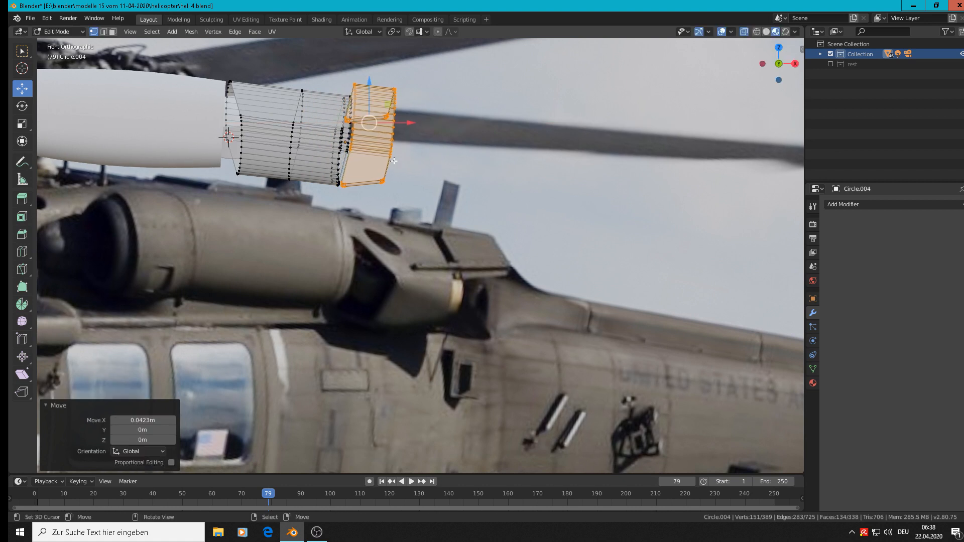
Scale the end piece to 0.826 and lower it in Z by 0.00325 m before and 0.00232 m after scaling
scroll(425, 196, "up", 1)
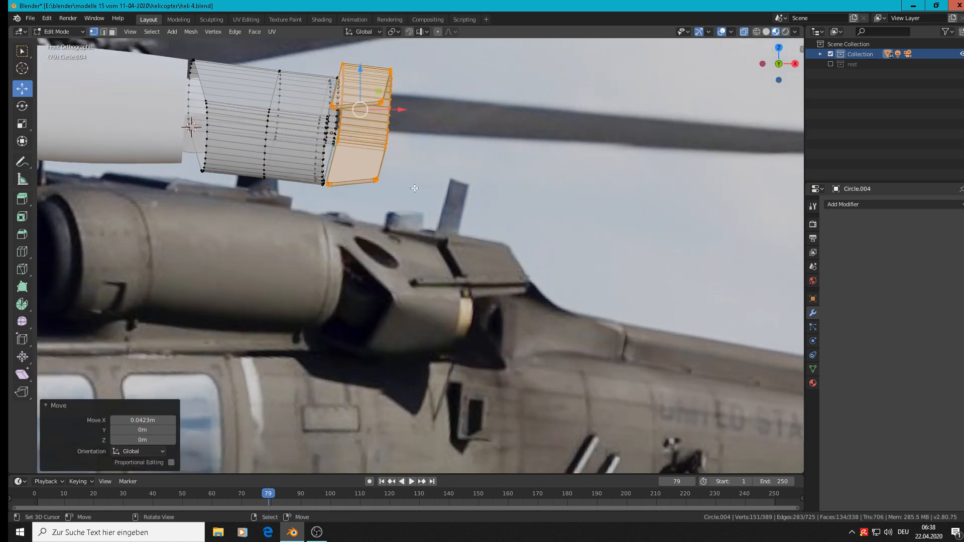
middle_click_drag(435, 208, 404, 130)
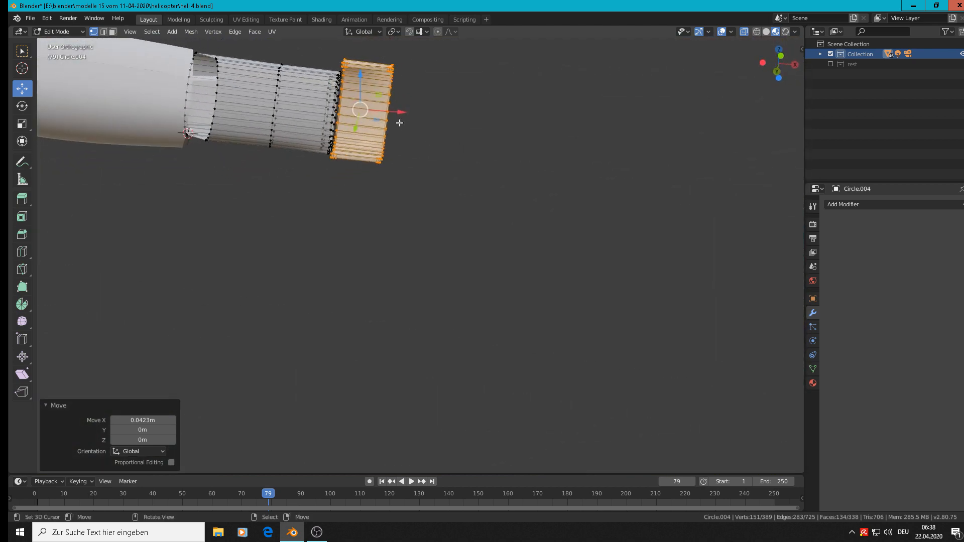
left_click_drag(359, 72, 359, 81)
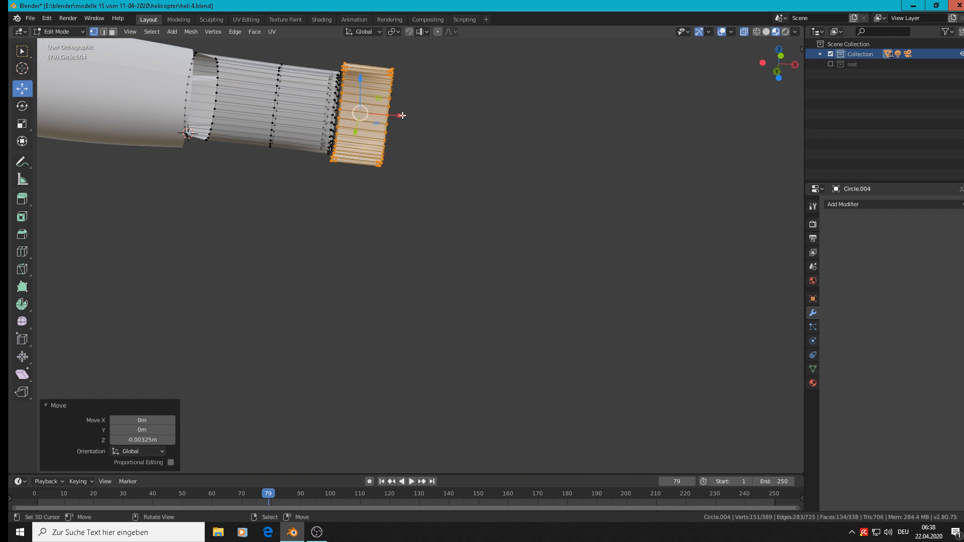
key("s")
left_click(441, 149)
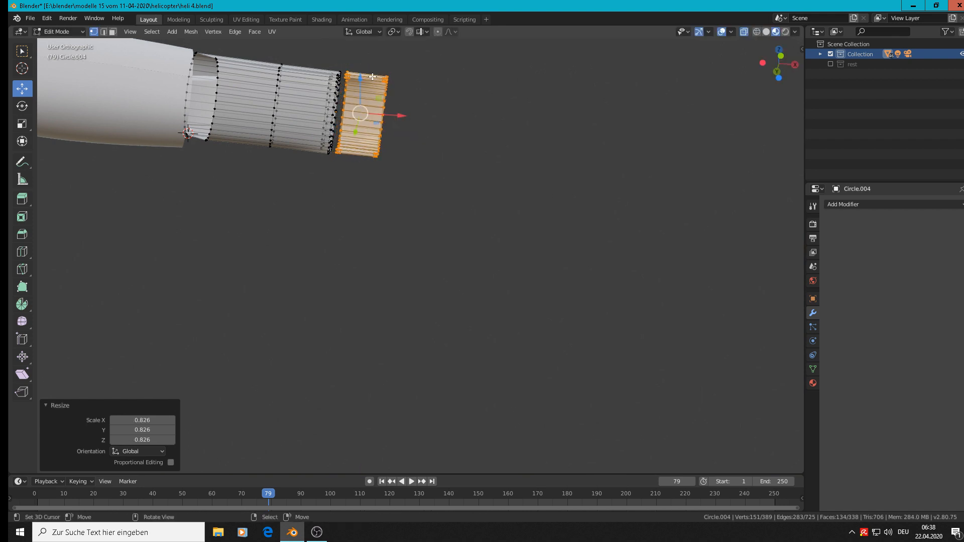
left_click_drag(372, 77, 373, 84)
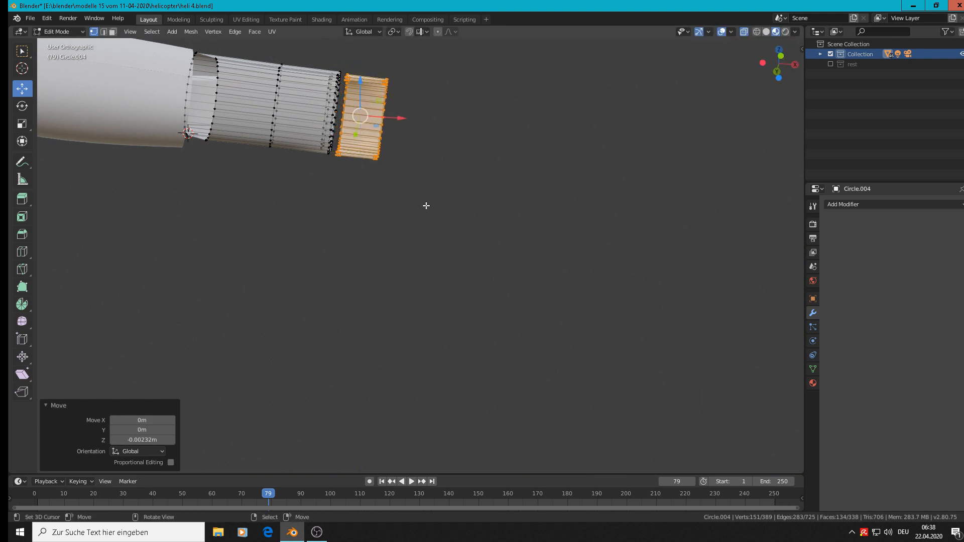
Switch the transform orientation to Local and move the end piece 0.00235 m along its local X axis
middle_click_drag(426, 206, 450, 218)
scroll(433, 202, "up", 3)
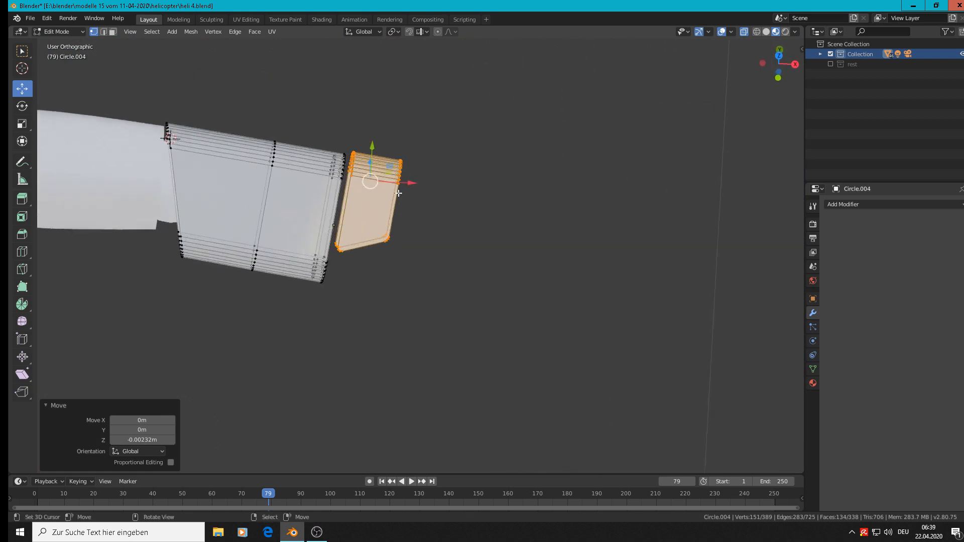
middle_click_drag(398, 193, 382, 150)
left_click(372, 32)
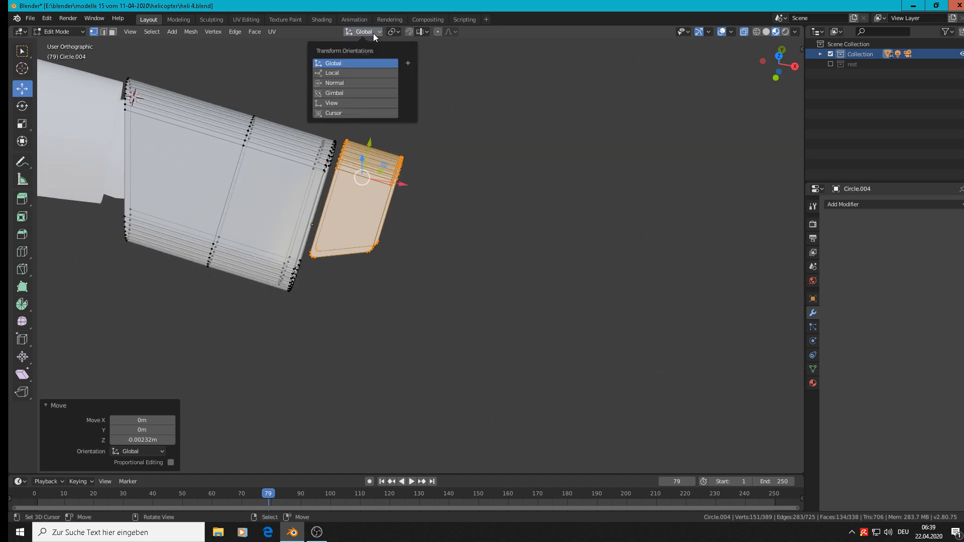
left_click(362, 72)
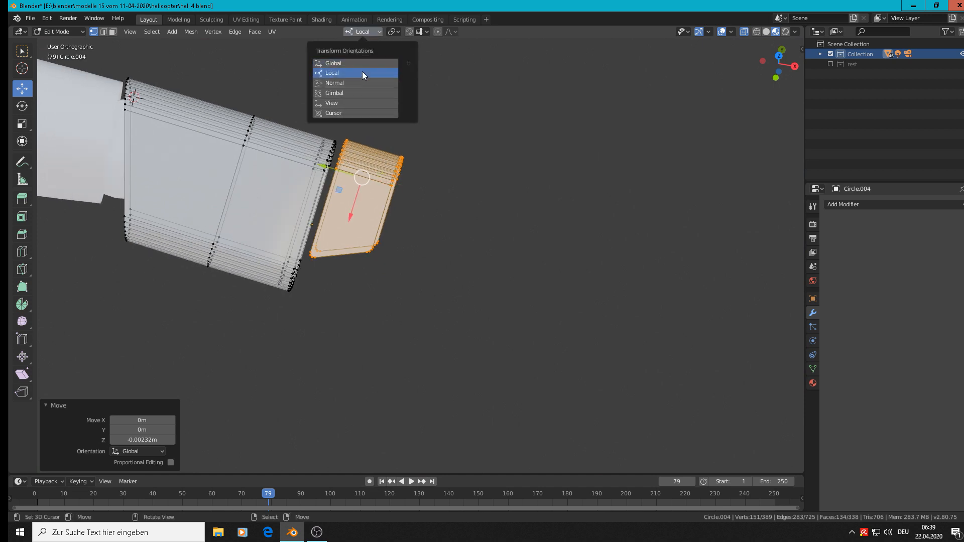
scroll(356, 172, "up", 1)
left_click_drag(352, 220, 350, 225)
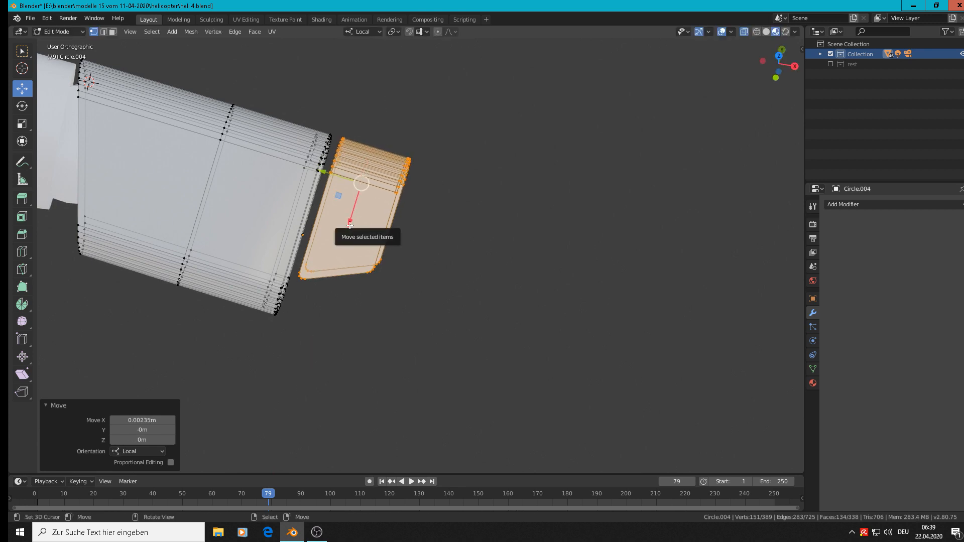
middle_click_drag(350, 225, 628, 155, "shift")
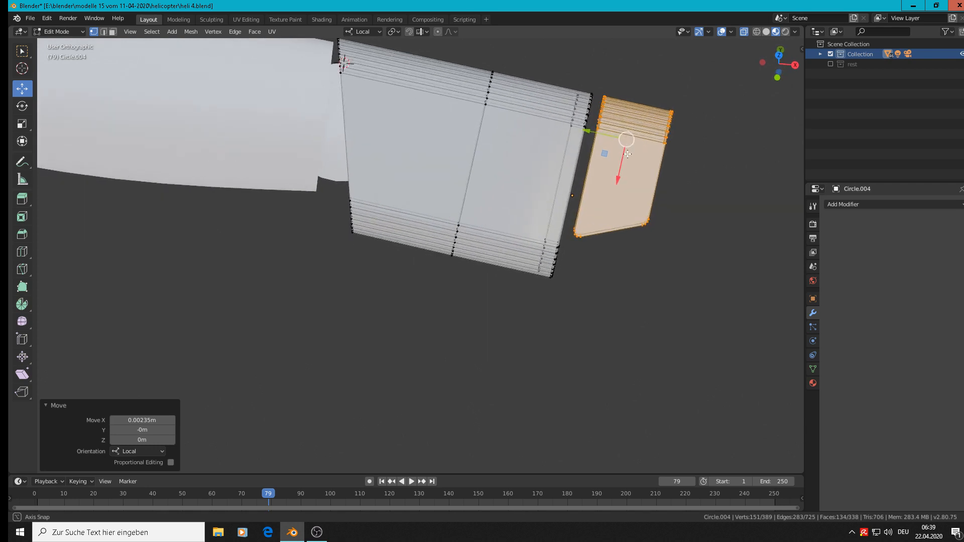
Return to Object Mode, place the 3D cursor on the exhaust shell near its rear edge, and add a cube there
right_click(526, 128, "shift")
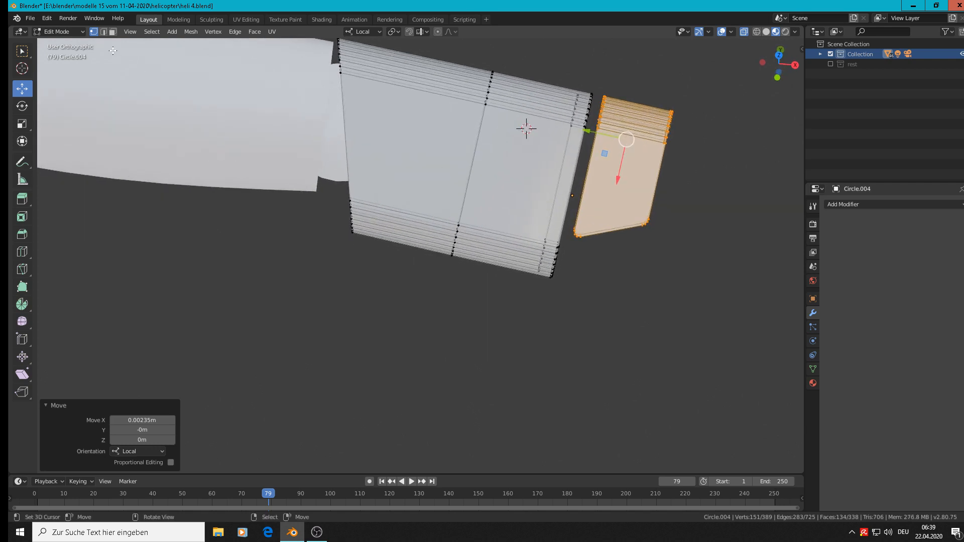
key("Tab")
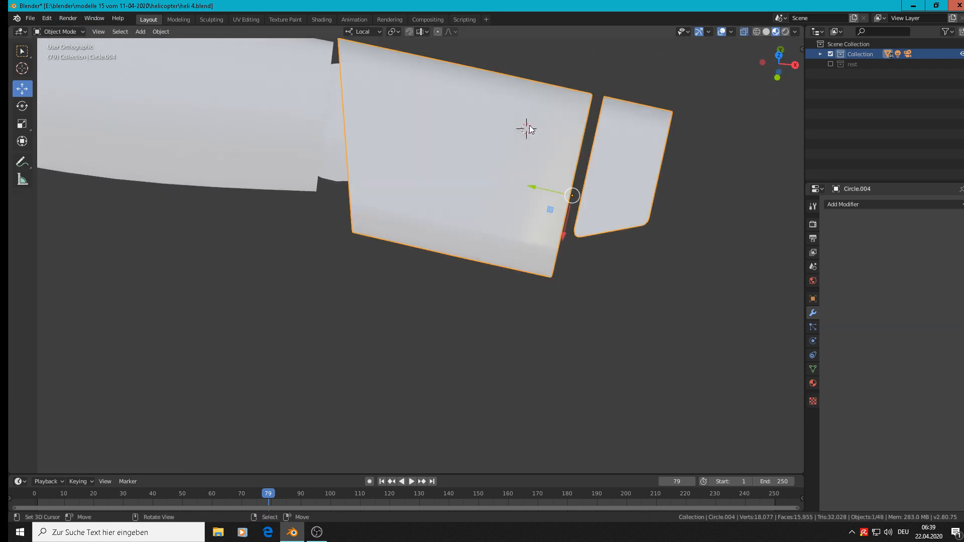
right_click(551, 116, "shift")
left_click(140, 32)
mouse_move(176, 41)
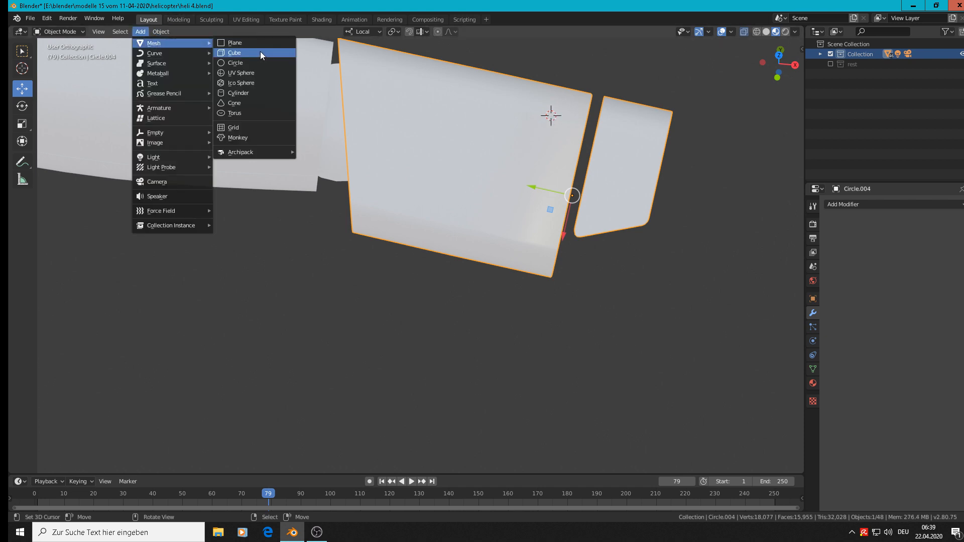
left_click(261, 52)
Scale the cube down to a tiny block on the exhaust shell and rotate it 9° in the view plane
key("s")
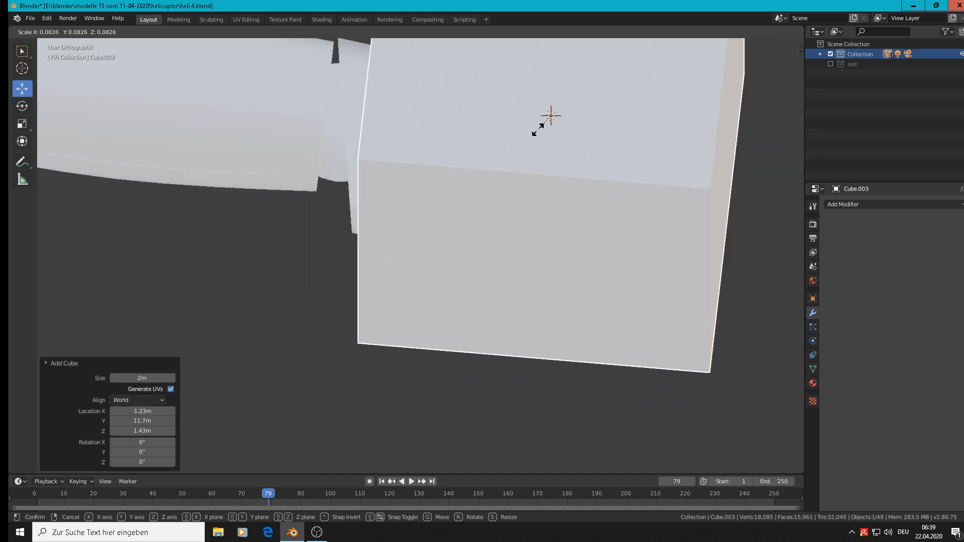
left_click(540, 128)
key("s")
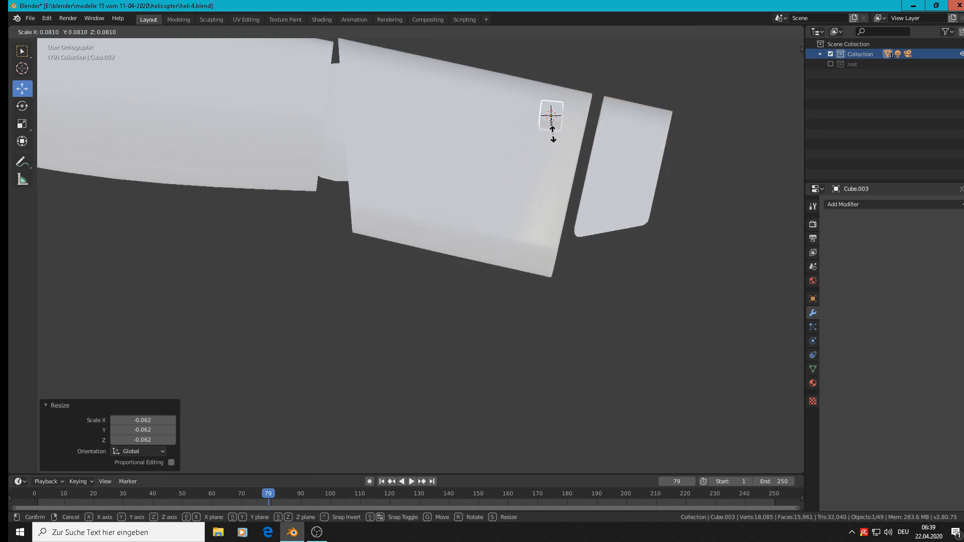
left_click(553, 127)
scroll(586, 146, "up", 3)
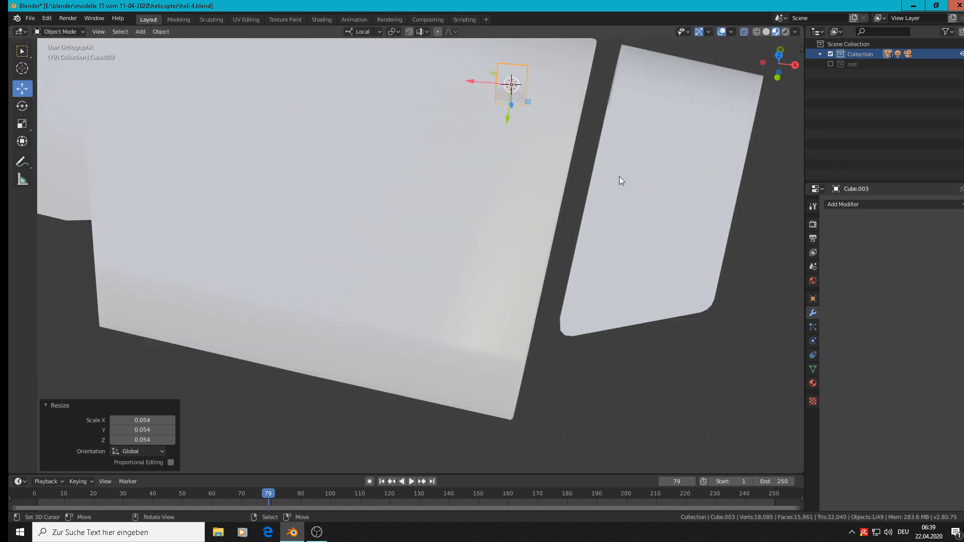
key("s")
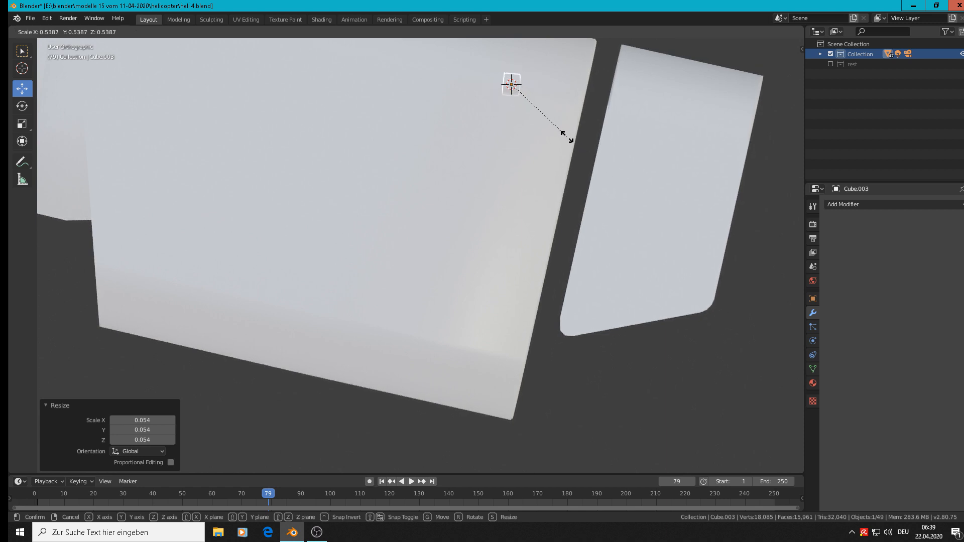
left_click(568, 136)
key("r")
left_click(606, 188)
Extrude the block's face toward the end piece along local X into a bar spanning the gap, and return to Object Mode
scroll(558, 101, "up", 2)
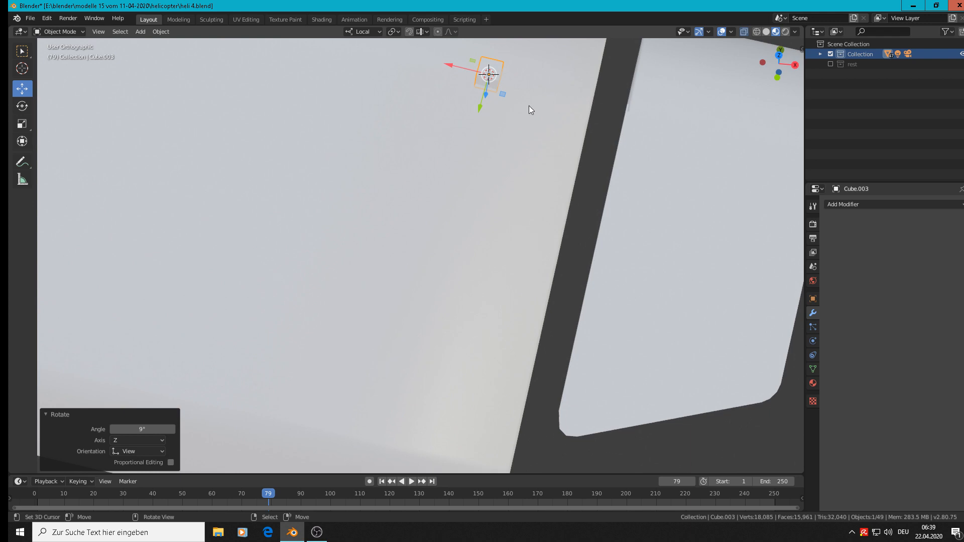
key("Tab")
middle_click_drag(529, 105, 517, 92)
right_click(513, 69)
right_click(511, 83, "shift")
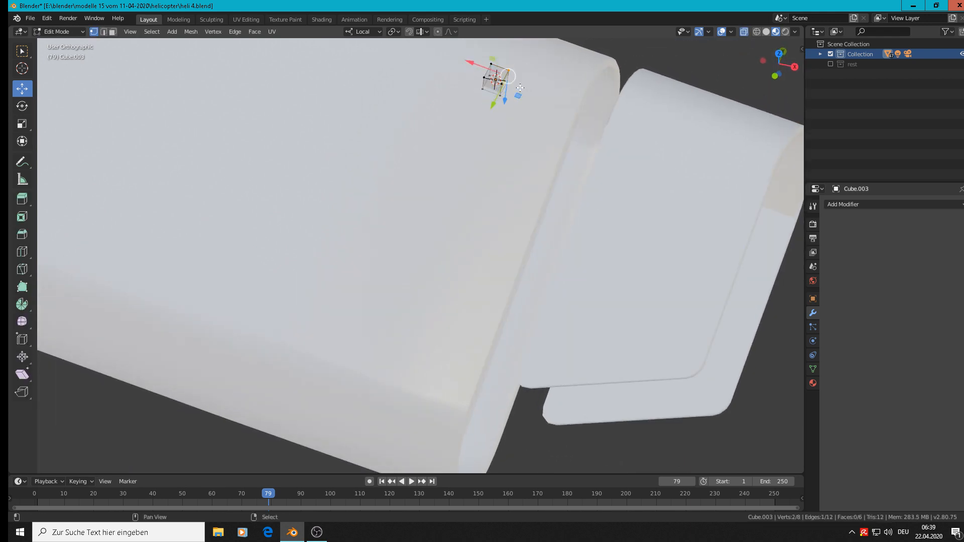
right_click(505, 94, "shift")
right_click(504, 84, "shift")
middle_click_drag(531, 106, 531, 138)
key("e")
right_click(526, 135)
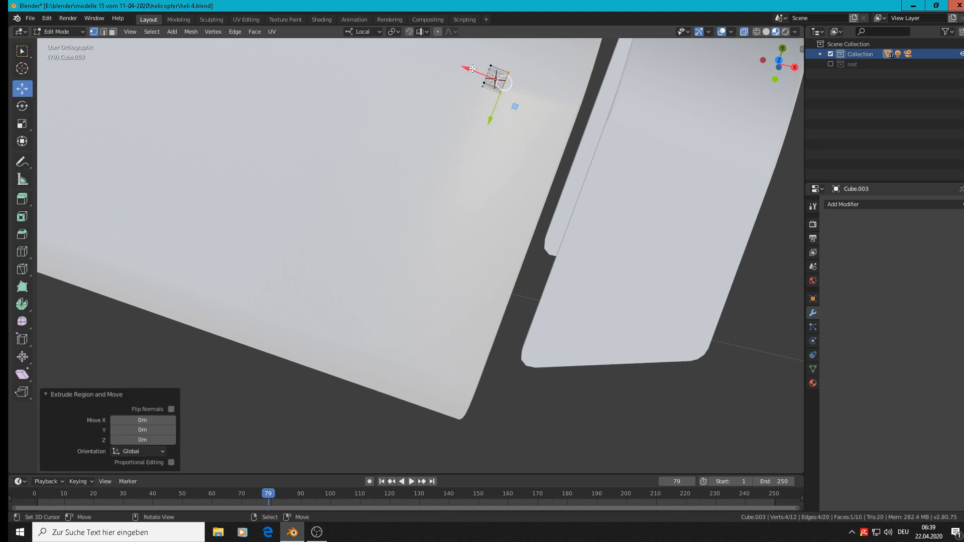
left_click_drag(472, 69, 647, 162)
key("Tab")
Align the bar with the exhaust surface by rotating it -34.6°, -1.42° and -0.94° from successive viewing angles
middle_click_drag(682, 206, 593, 118)
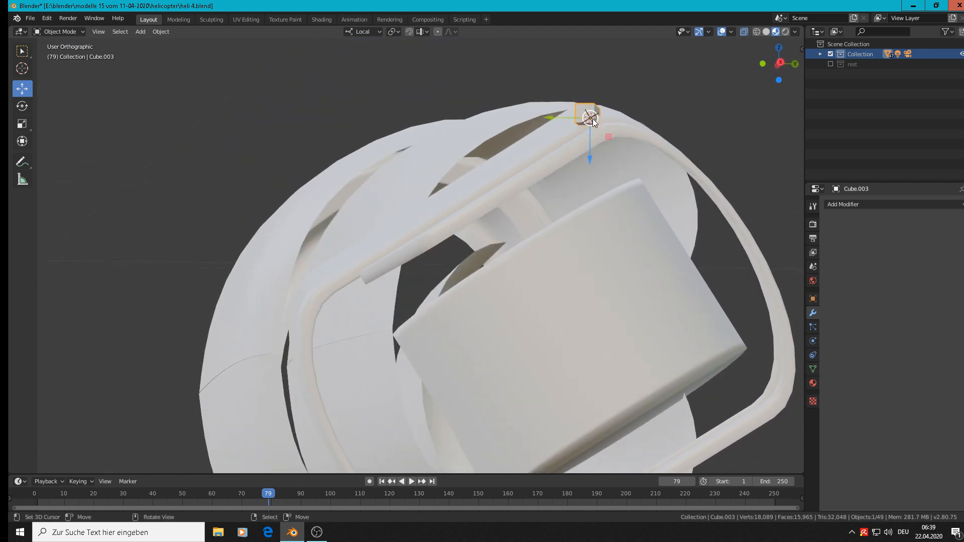
key("r")
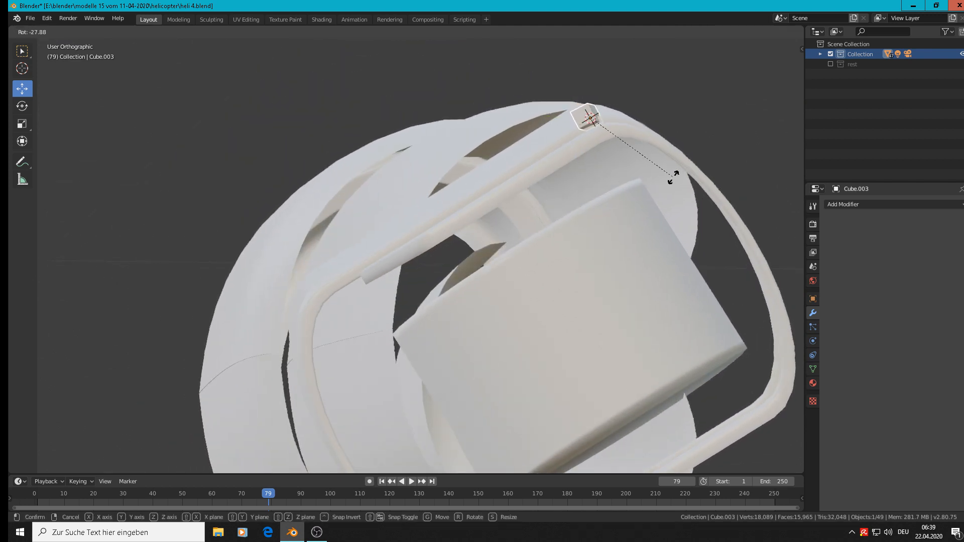
left_click(681, 168)
middle_click_drag(674, 172, 492, 224)
key("r")
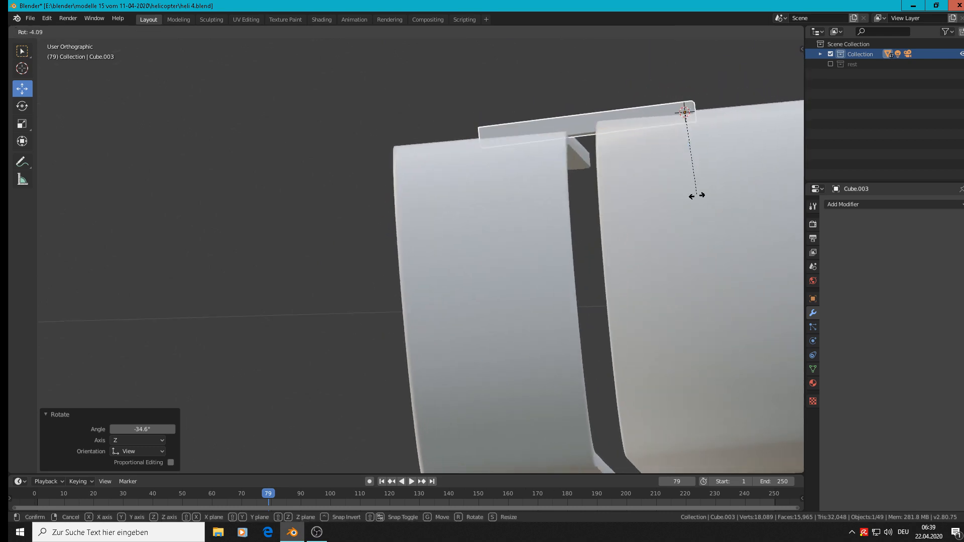
left_click(691, 196)
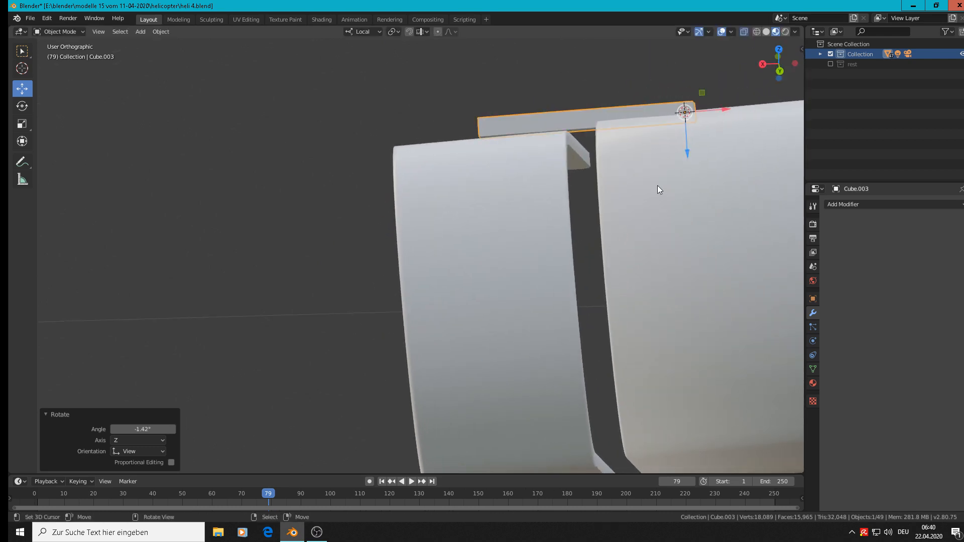
middle_click_drag(657, 189, 448, 125)
key("r")
left_click(682, 206)
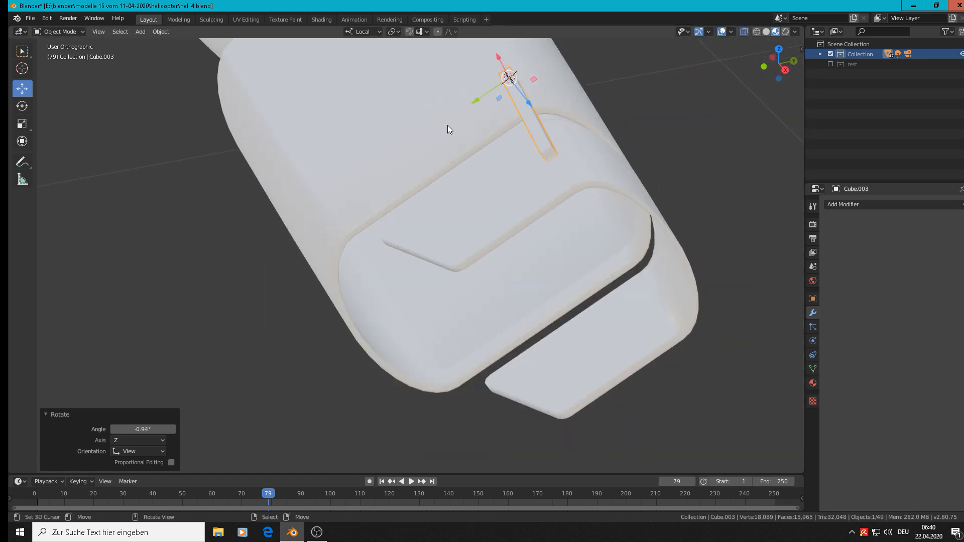
Sink the bar about 0.0009 m along its local Z axis into the exhaust surface, and select the exhaust part
middle_click_drag(504, 160, 542, 158)
scroll(520, 112, "up", 4)
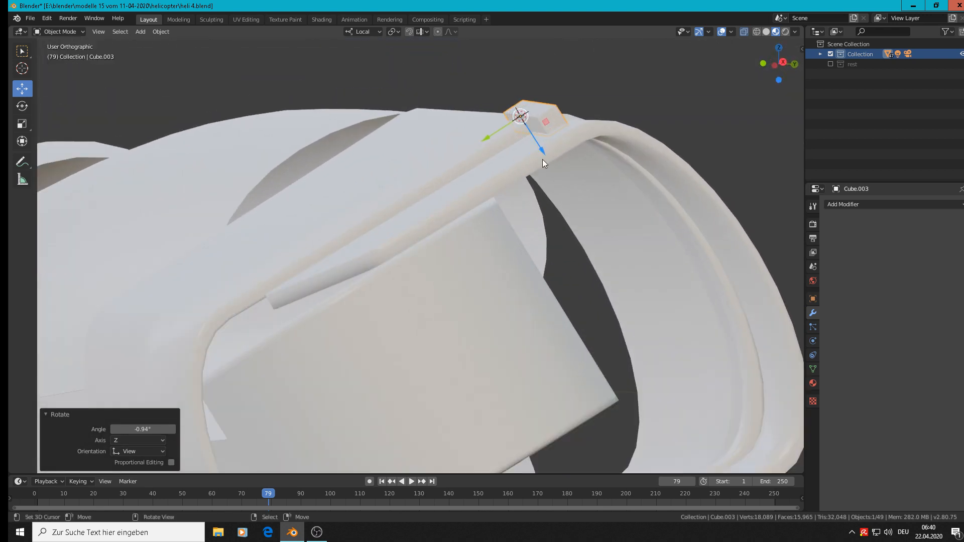
left_click_drag(540, 152, 544, 156)
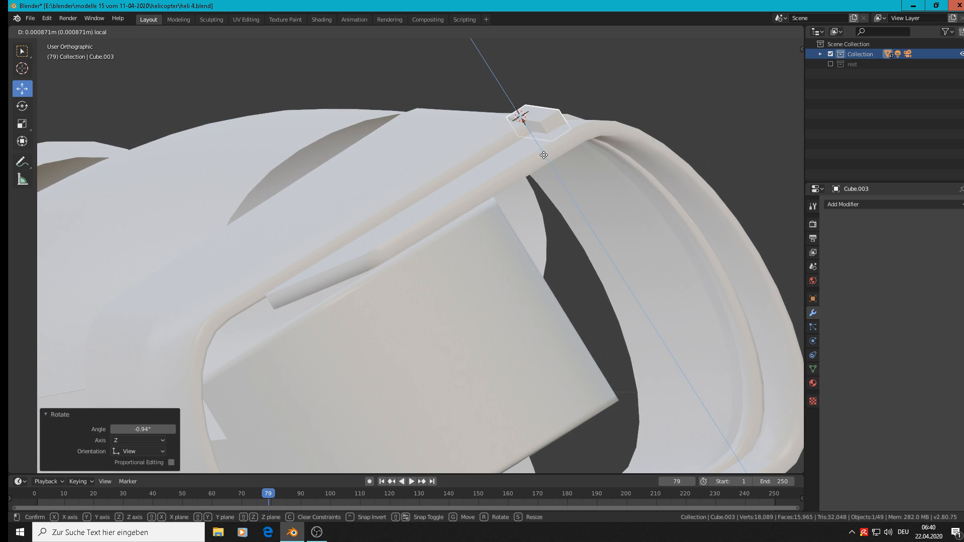
middle_click_drag(543, 155, 608, 113)
left_click(612, 136)
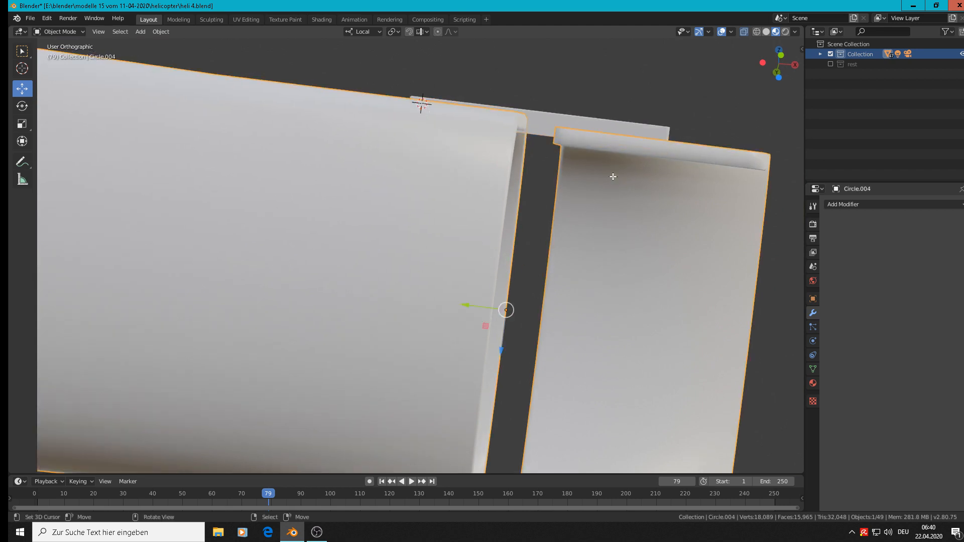
Move the exhaust's end piece -0.00153 m along its local Z axis in Edit Mode, and return to Object Mode
key("Tab")
left_click_drag(624, 378, 625, 373)
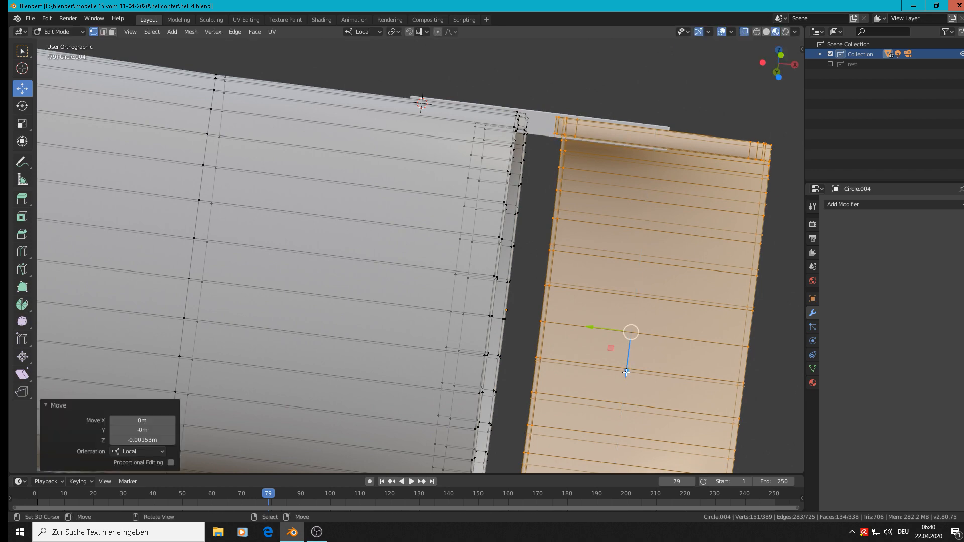
middle_click_drag(626, 373, 440, 121)
key("Tab")
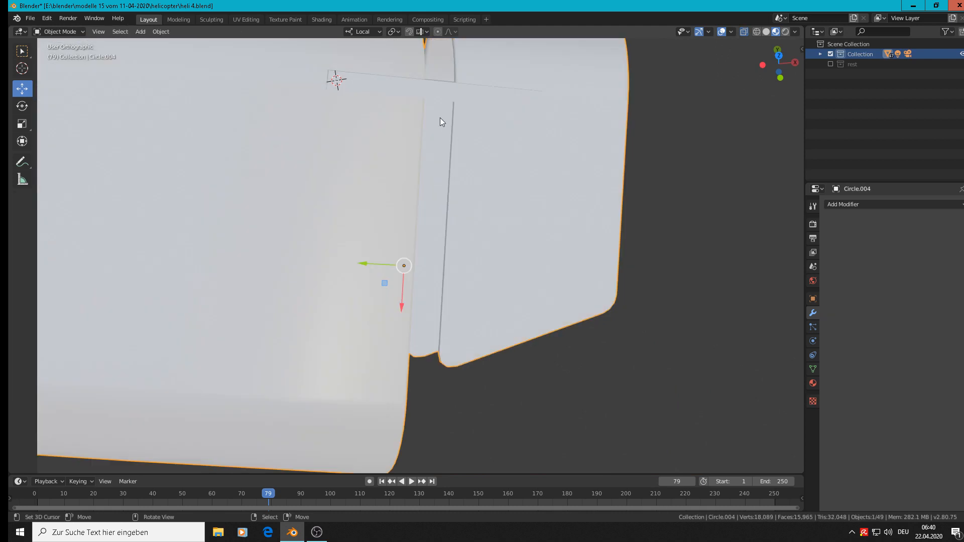
Shift the connecting bar about -0.00436 m in global Y and -0.00252 m in Z, and rotate it -1.91° in the view plane
left_click(440, 96)
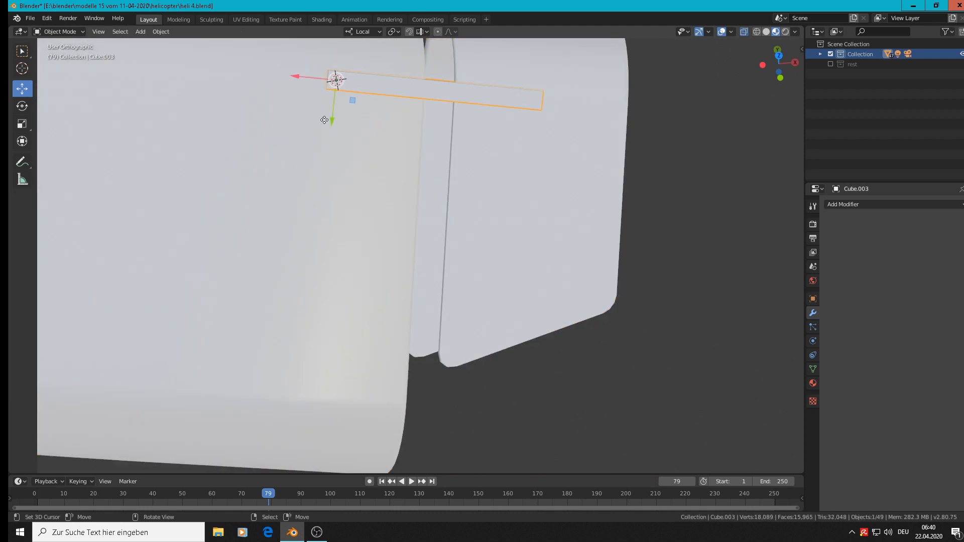
left_click_drag(323, 120, 326, 144)
middle_click_drag(326, 143, 421, 161)
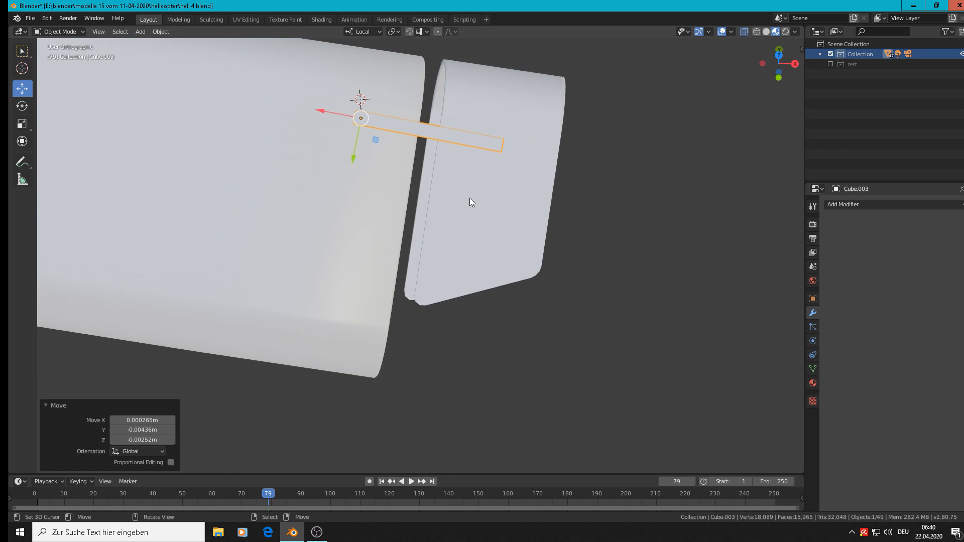
key("r")
key("Escape")
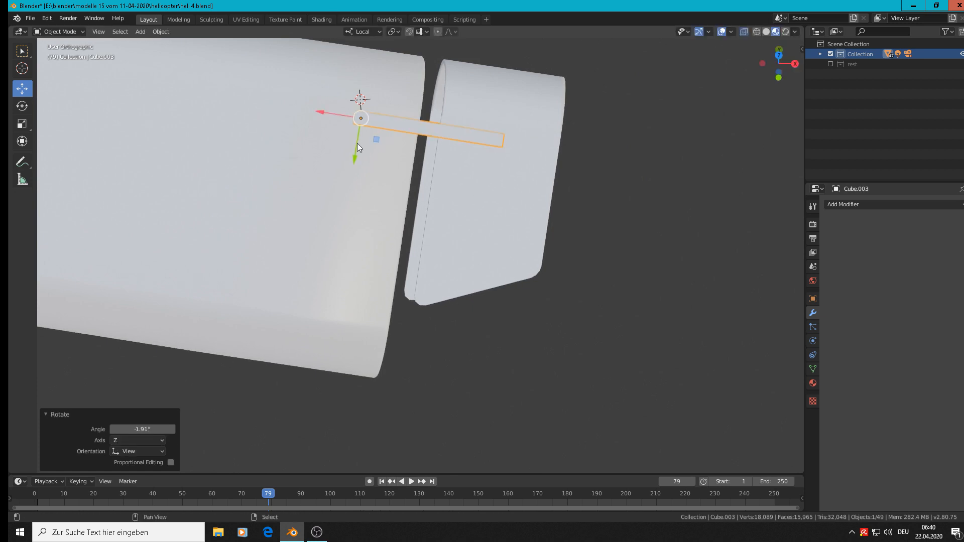
Duplicate the connecting bar and move the copy about 0.0271 m along its local Y axis
key("shift+d")
key("Escape")
key("g")
key("y")
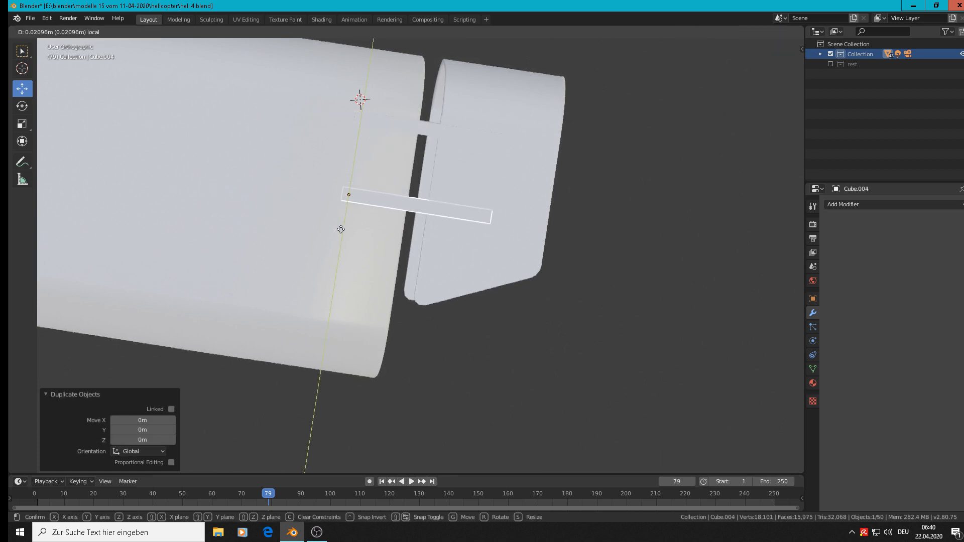
left_click(332, 253)
Adjust the height of both bars on the exhaust surface along local Z, moving the original bar by -0.00107 m
middle_click_drag(333, 250, 311, 207)
key("Up")
key("KP_1")
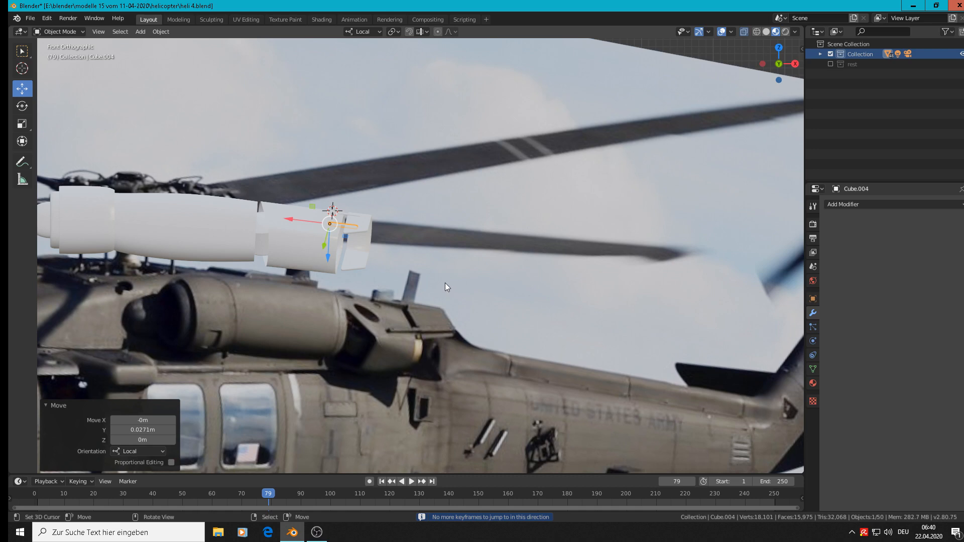
left_click(445, 282)
middle_click_drag(431, 281, 469, 183, "shift")
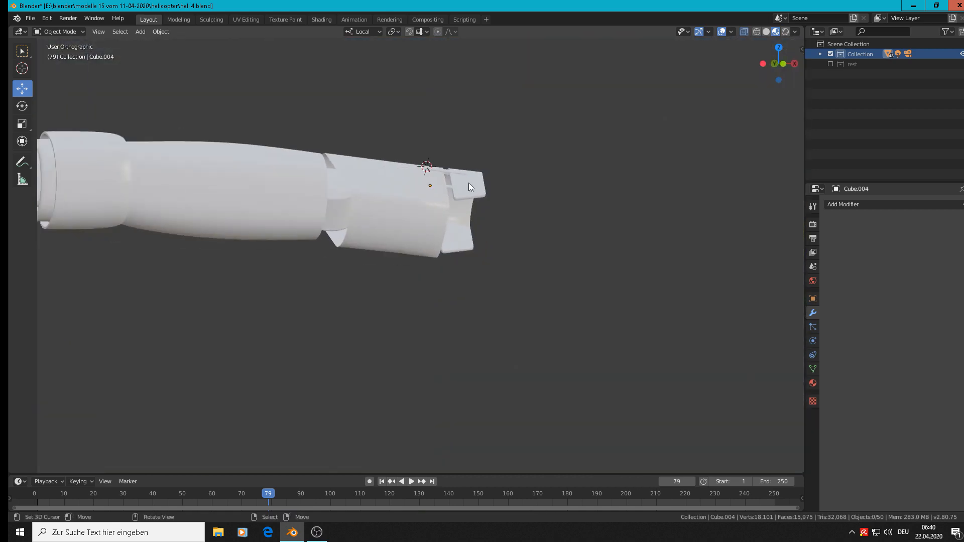
scroll(415, 194, "up", 3)
left_click(430, 195)
scroll(431, 195, "up", 2)
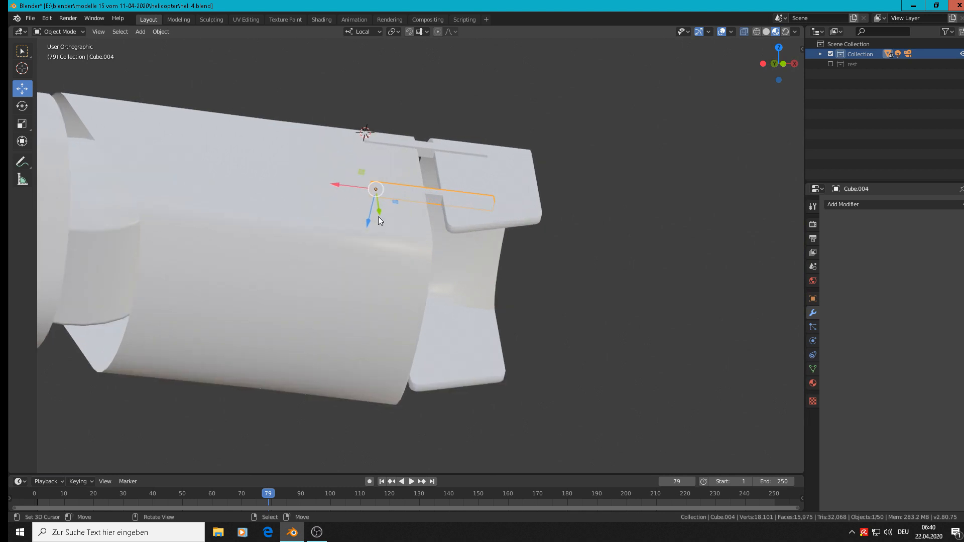
left_click_drag(365, 216, 368, 210)
left_click(429, 148)
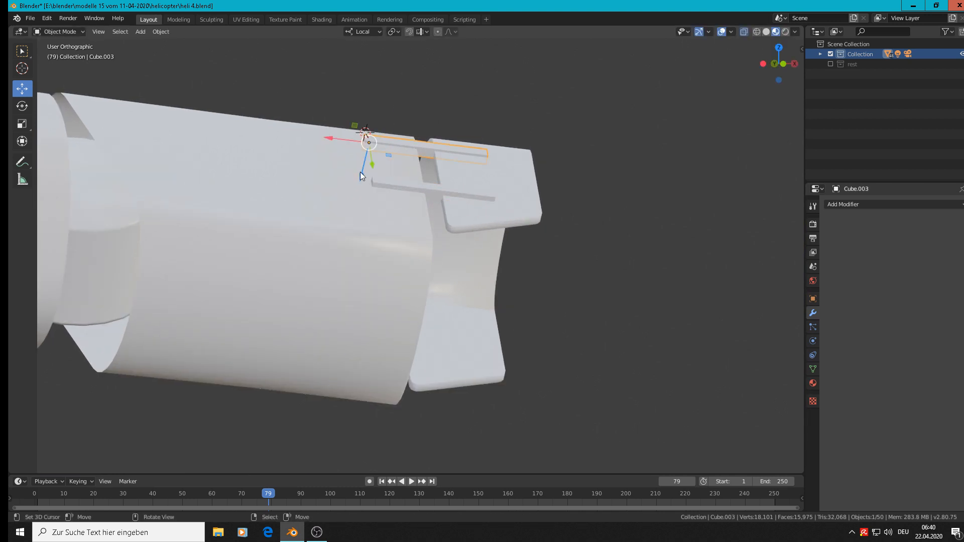
left_click_drag(360, 172, 363, 171)
scroll(473, 220, "down", 6)
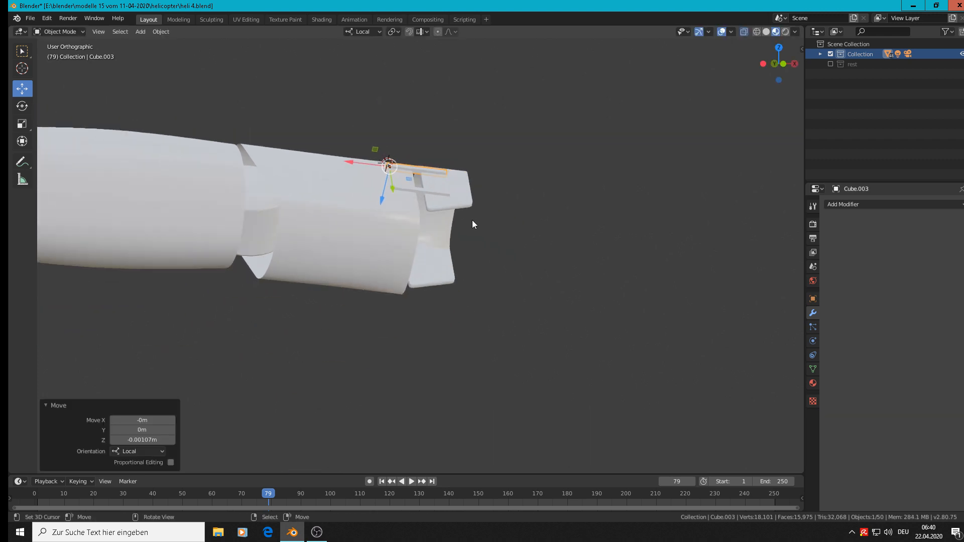
Compare the exhaust with the front reference image, and select the face loop inside the main shell's rear rim in Edit Mode
middle_click_drag(478, 241, 345, 290)
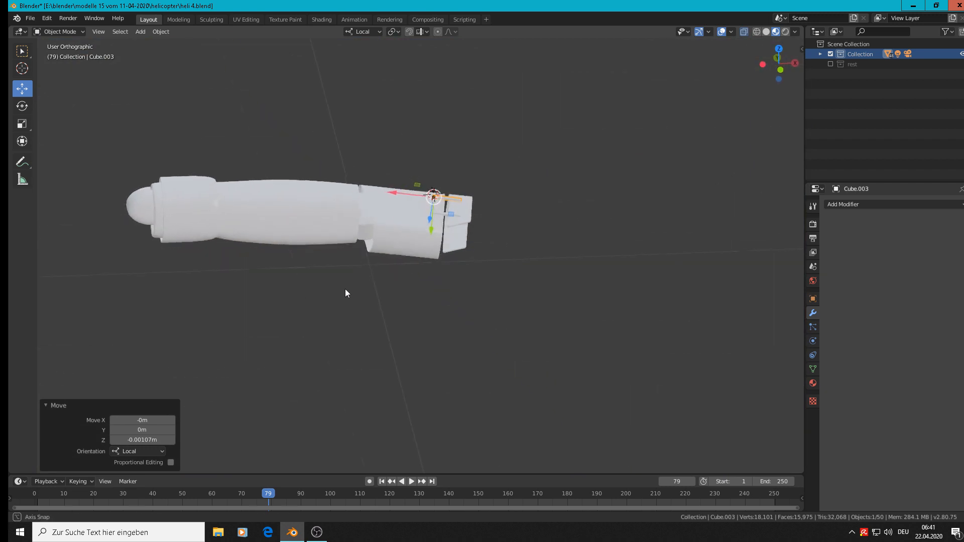
key("KP_1")
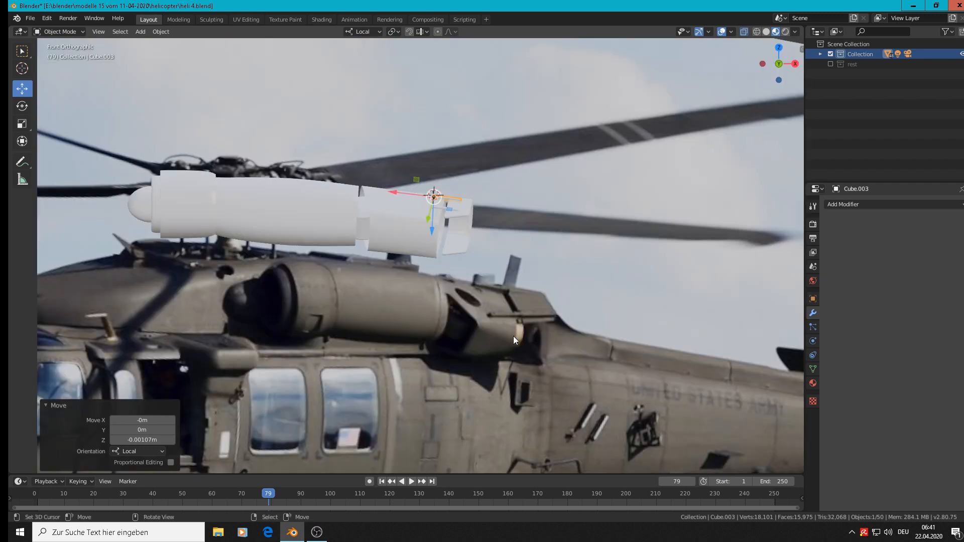
scroll(513, 336, "up", 2)
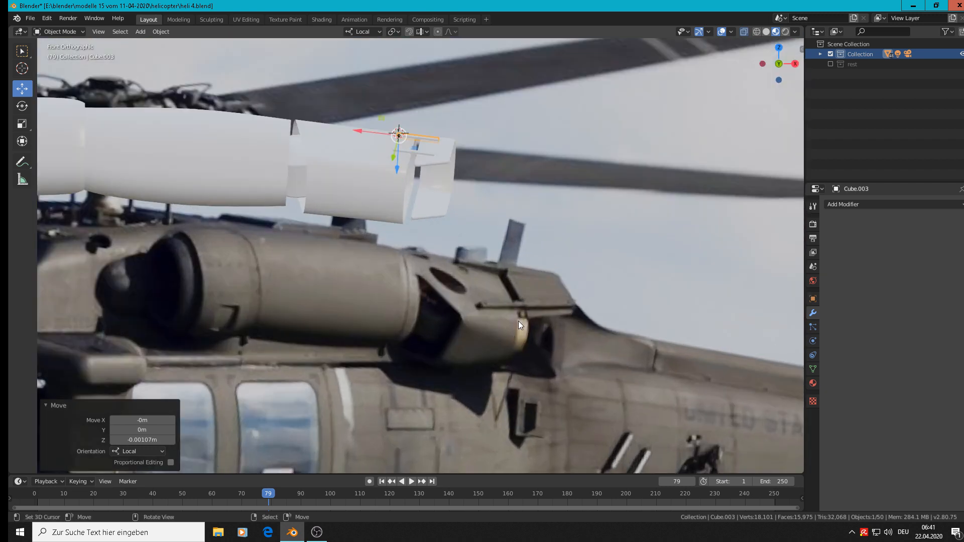
scroll(398, 172, "up", 2)
scroll(436, 177, "up", 2)
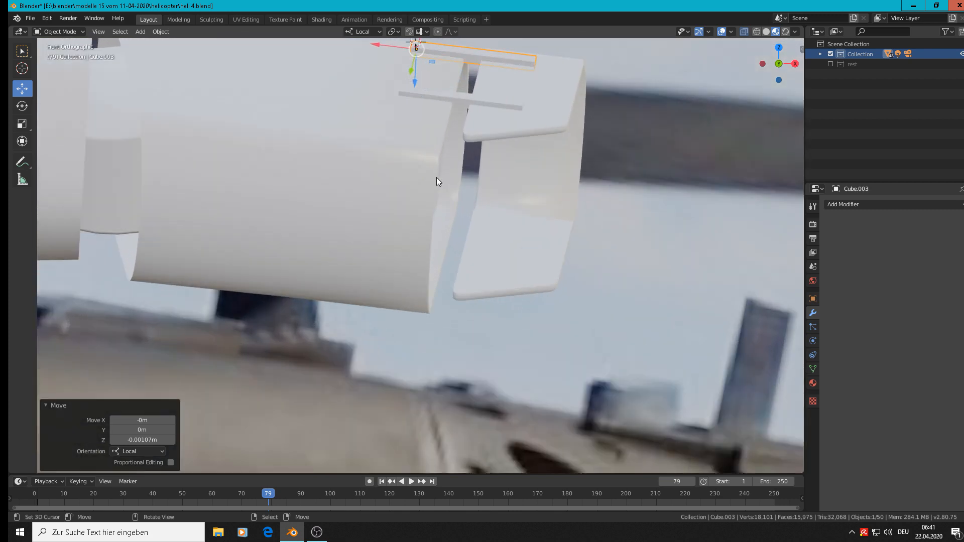
middle_click_drag(406, 166, 381, 168)
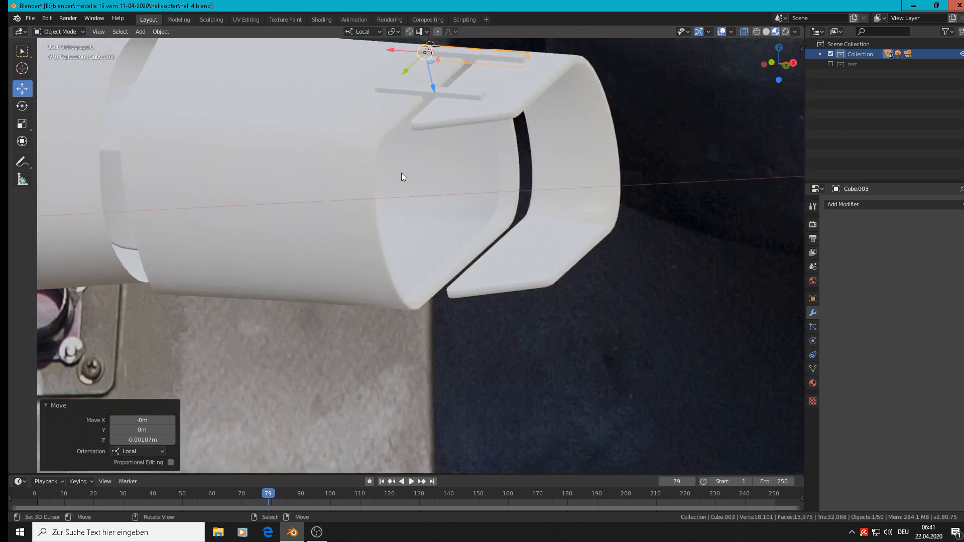
key("Tab")
key("Tab")
left_click(378, 133)
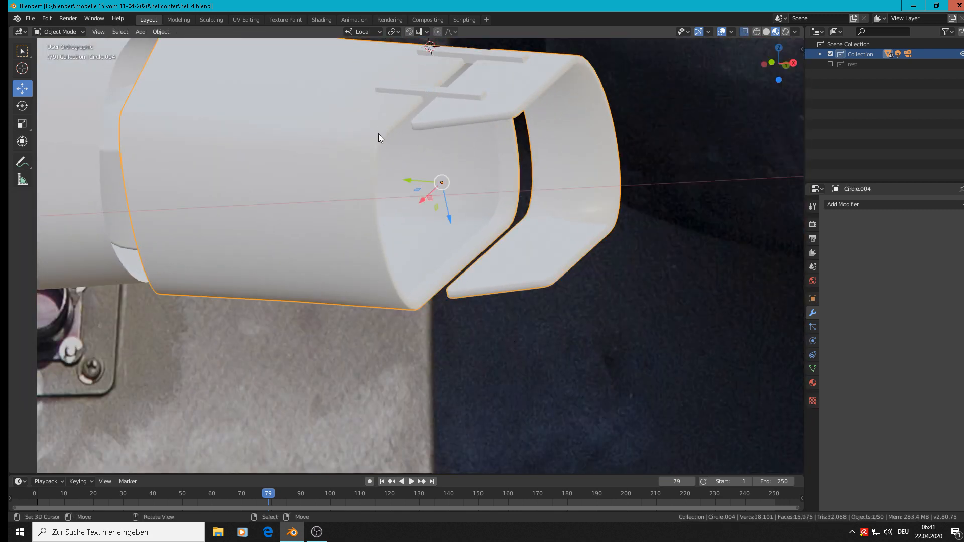
key("Tab")
scroll(463, 293, "up", 2)
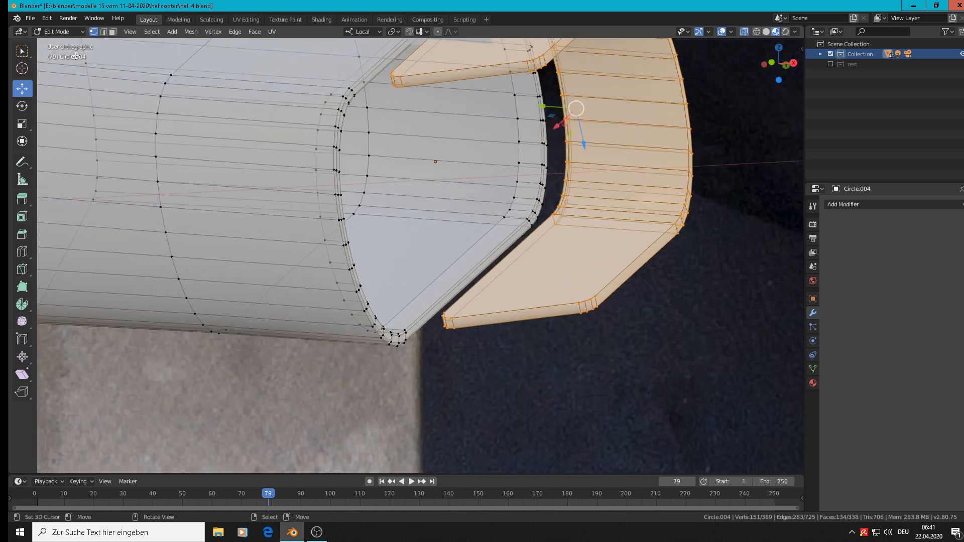
left_click(112, 32)
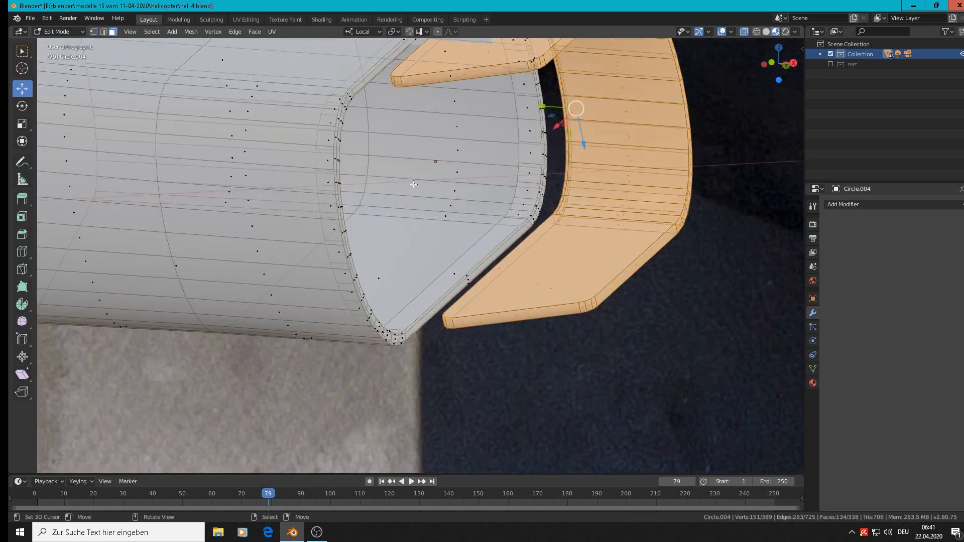
left_click(520, 216, "alt")
left_click(523, 220, "alt")
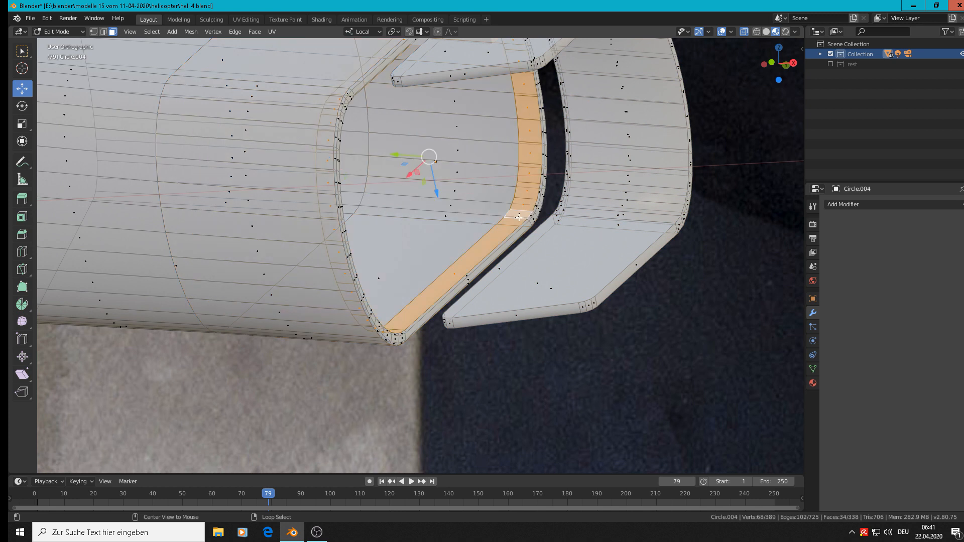
Duplicate the selected rim face loop in place and scale the copy to 0.925
scroll(522, 220, "down", 1)
key("shift+d")
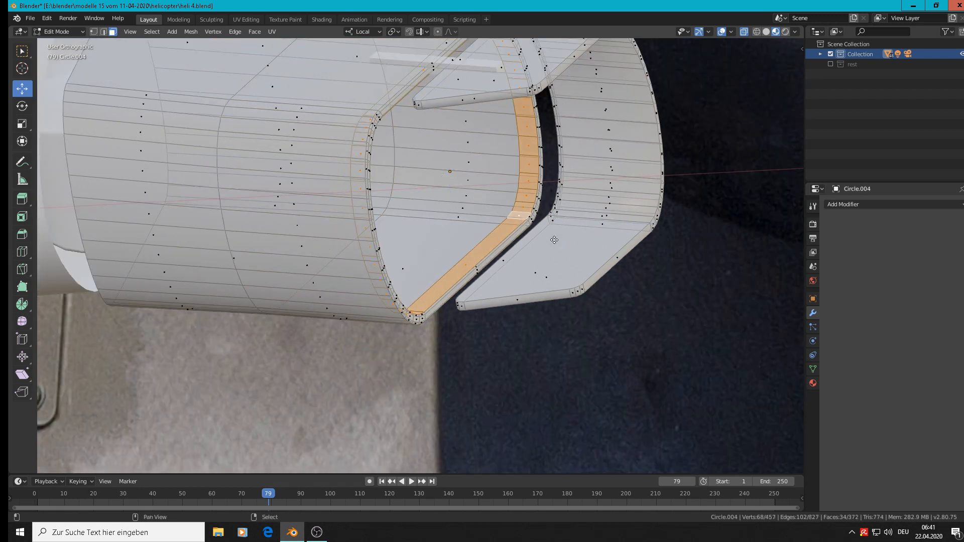
right_click(555, 241)
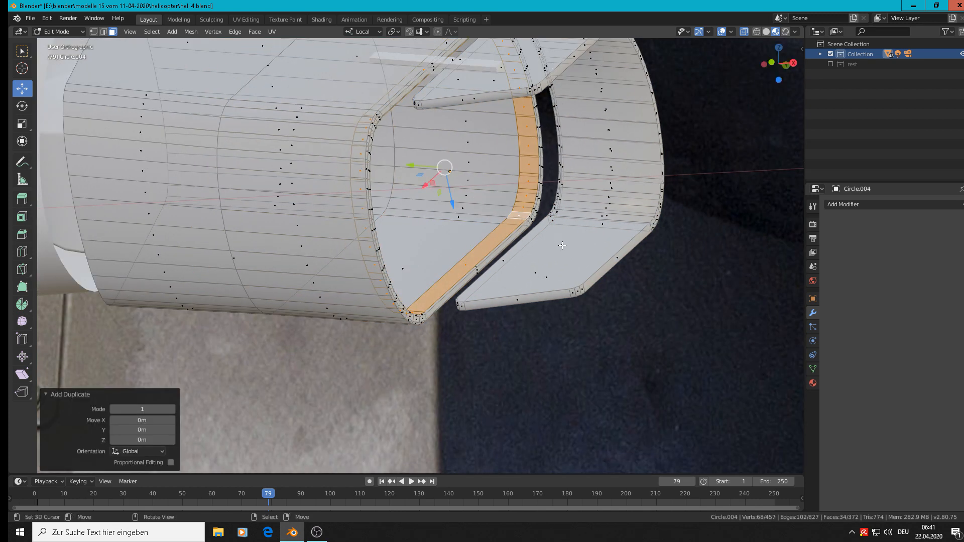
key("s")
left_click(552, 241)
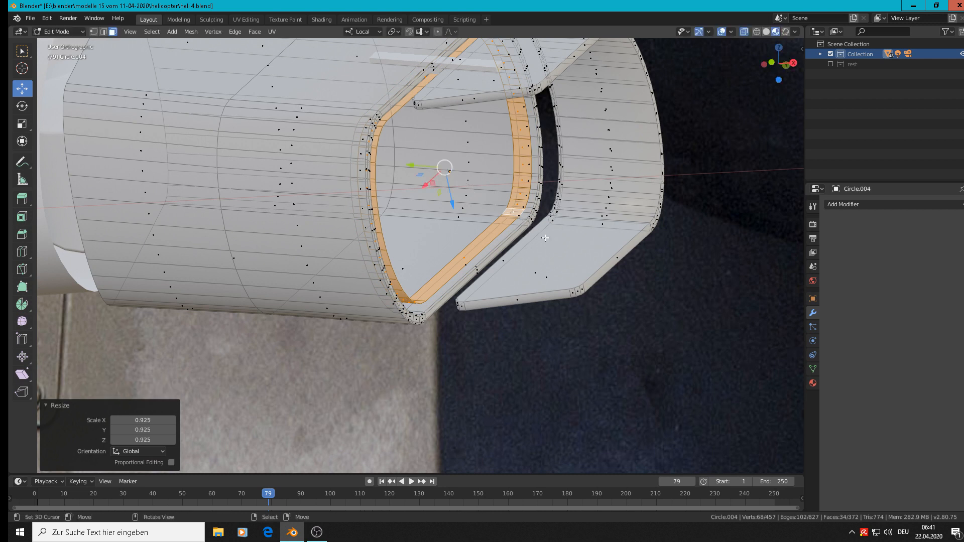
Extrude the copied band inward at a scale of 0.943, and move its rear face loop -0.00694 m along local Y
key("e")
key("s")
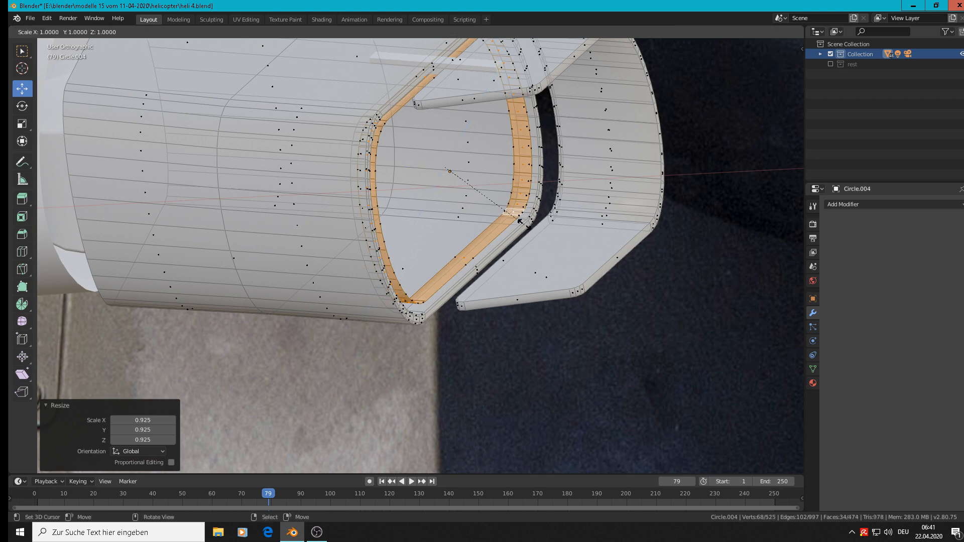
left_click(518, 221)
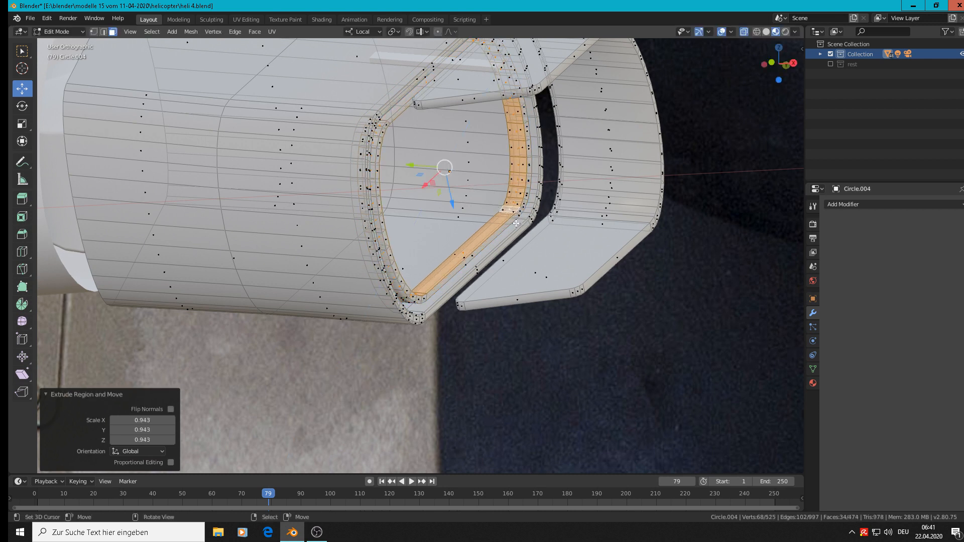
left_click(427, 298, "alt")
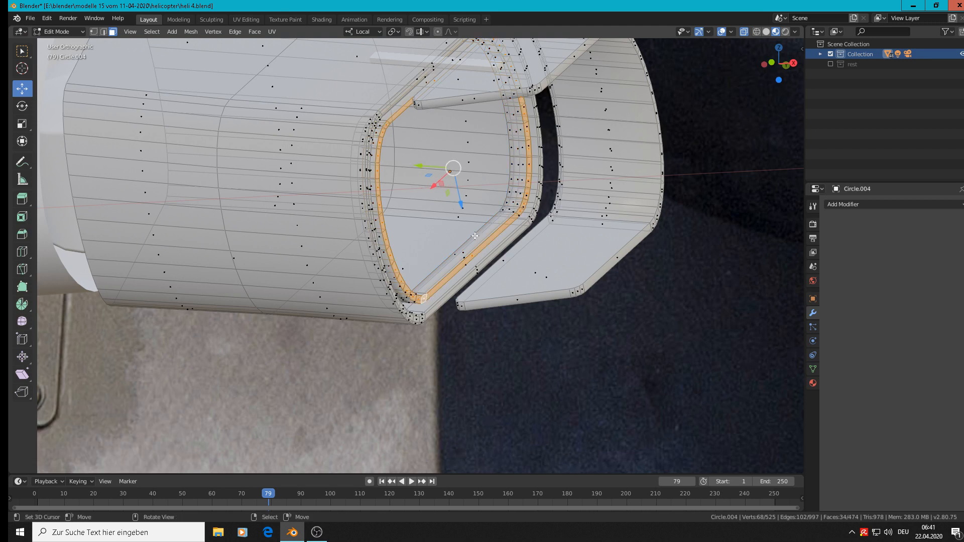
left_click_drag(426, 165, 452, 177)
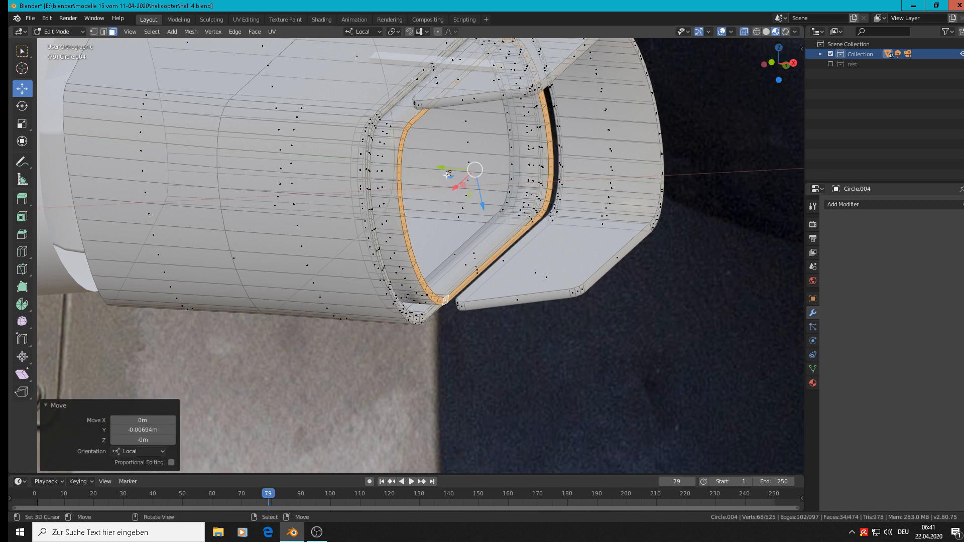
key("Tab")
Rotate the cylinder between the engine body and exhaust 6.96° in the view plane, and move it 0.00169 m along local Z
scroll(454, 184, "down", 3)
middle_click_drag(463, 203, 371, 113)
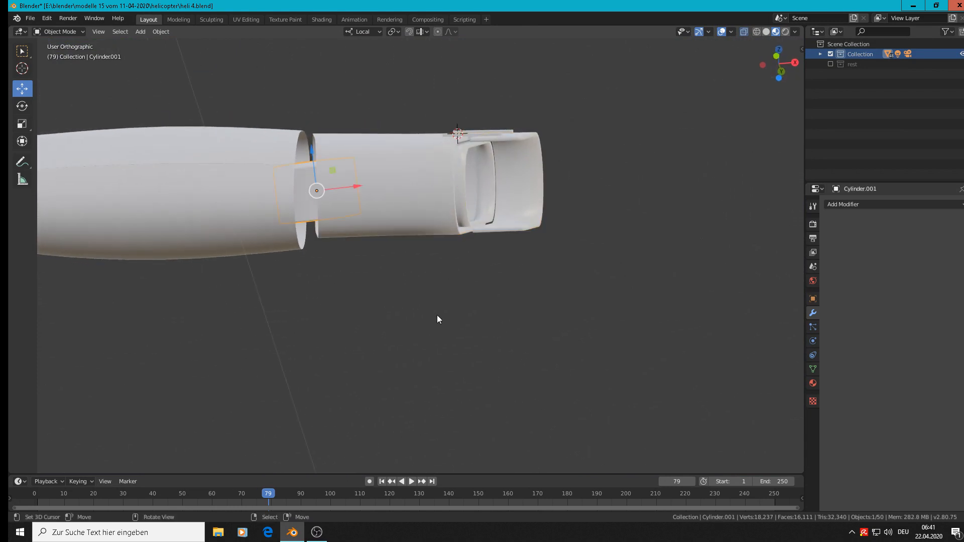
key("r")
left_click(436, 339)
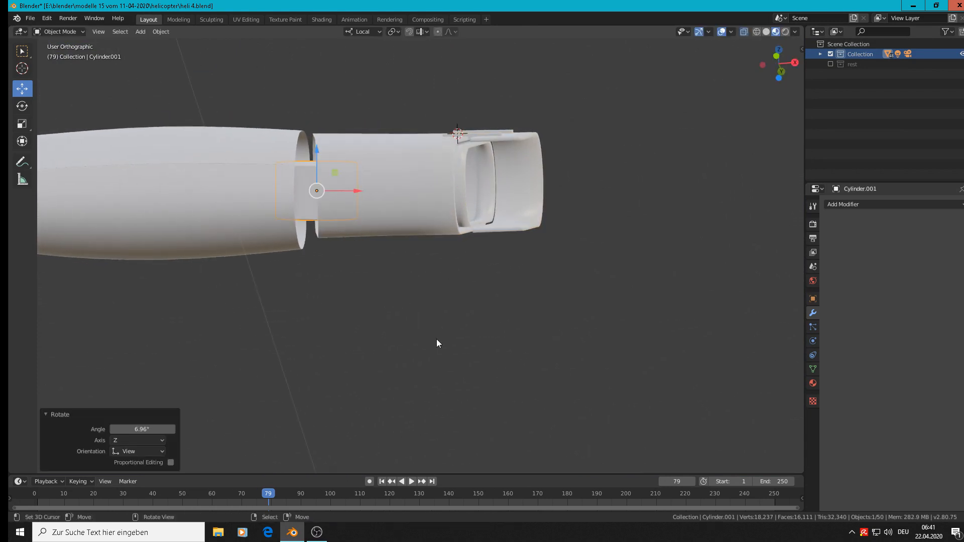
left_click_drag(317, 154, 319, 154)
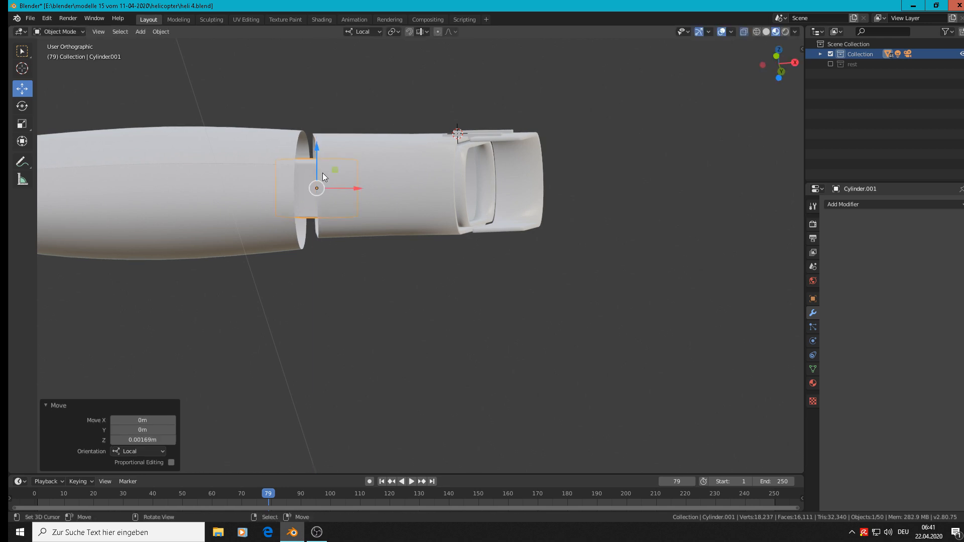
Extend the exhaust's inner pipe against the front reference by moving its rear face loop -0.00606 m along local Y
scroll(342, 226, "down", 4)
key("KP_1")
middle_click_drag(371, 303, 390, 343)
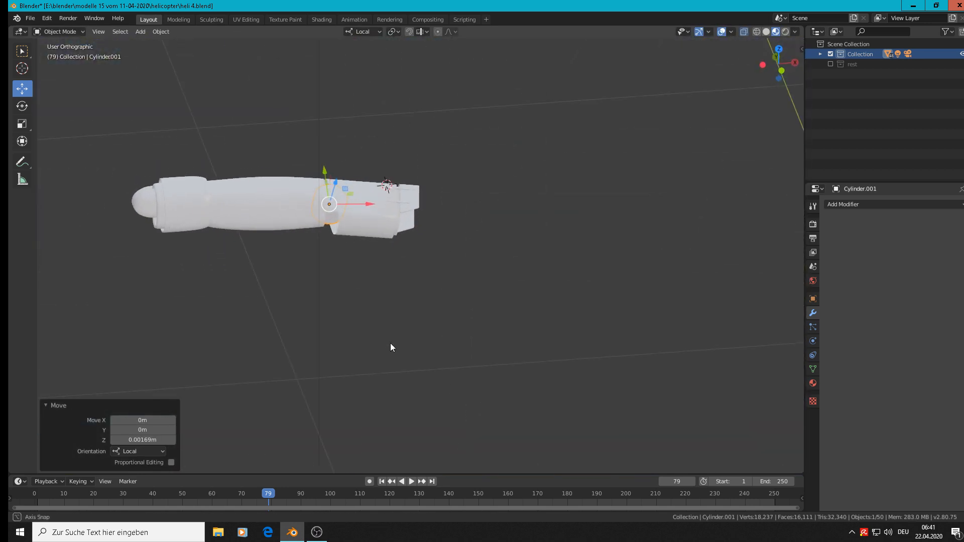
key("KP_1")
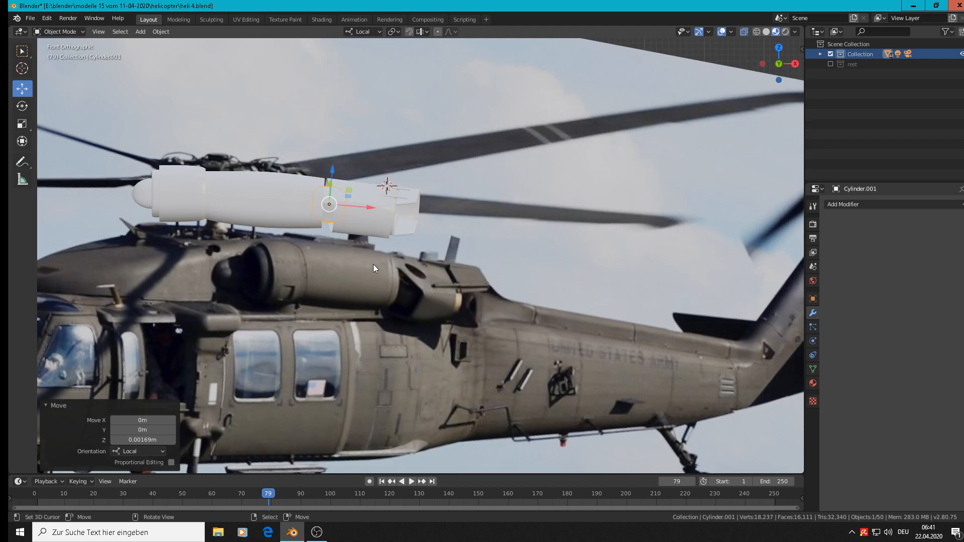
middle_click_drag(321, 228, 483, 240, "shift")
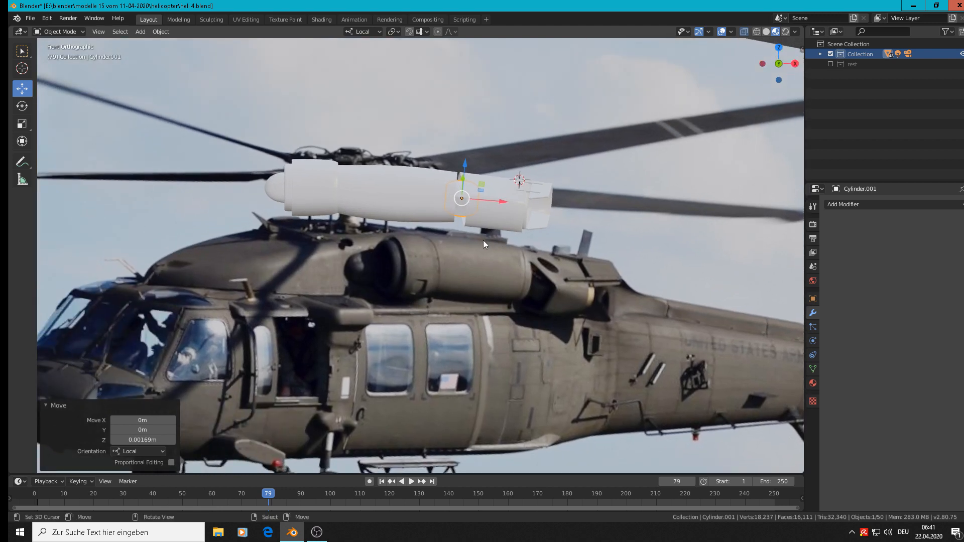
left_click(483, 240)
scroll(547, 222, "up", 4)
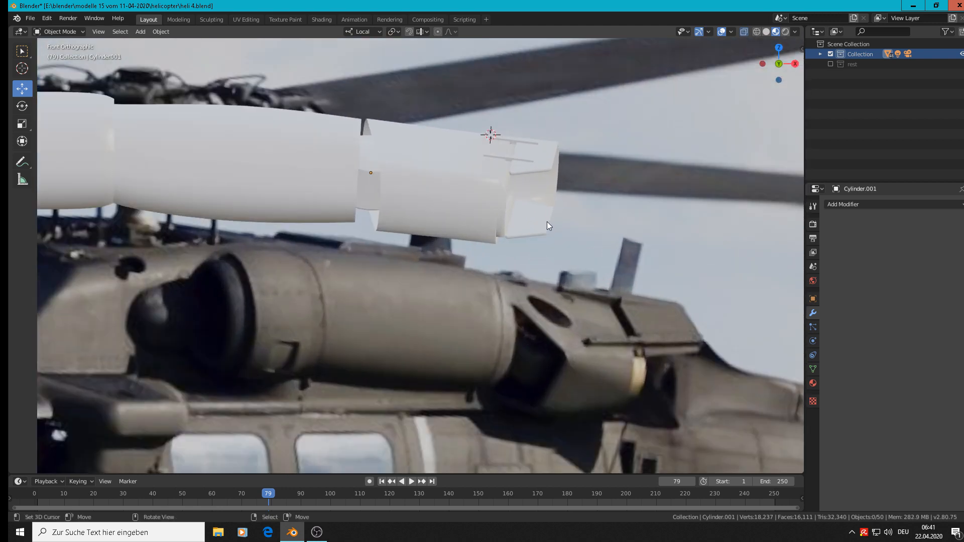
left_click(503, 193)
key("Tab")
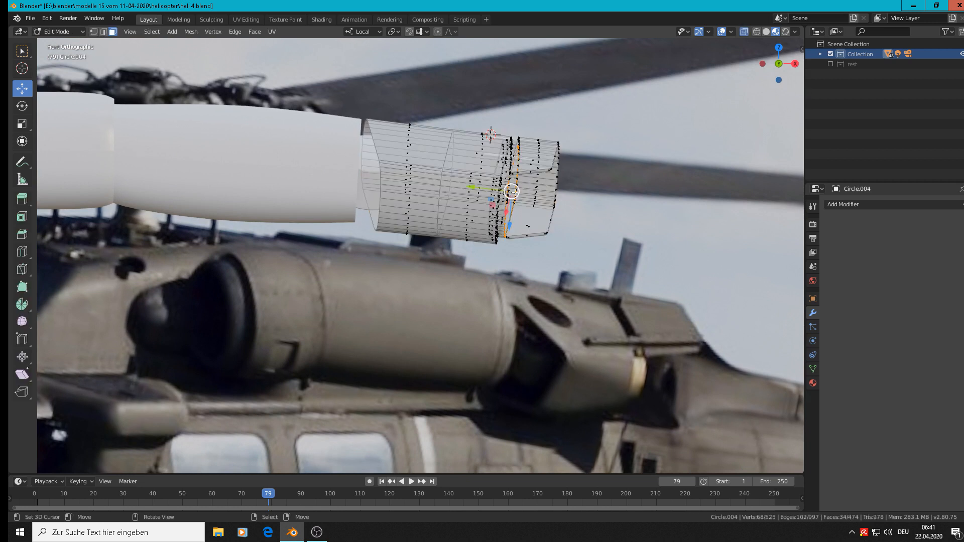
left_click_drag(477, 188, 486, 188)
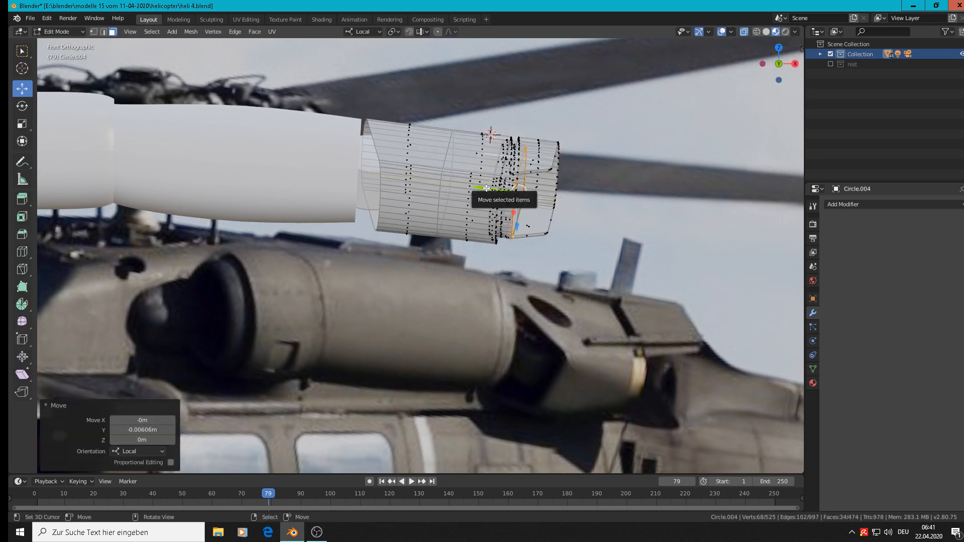
Finish editing the exhaust mesh by returning to Object Mode, and save the changes to heli 4.blend
key("Tab")
scroll(489, 212, "down", 4)
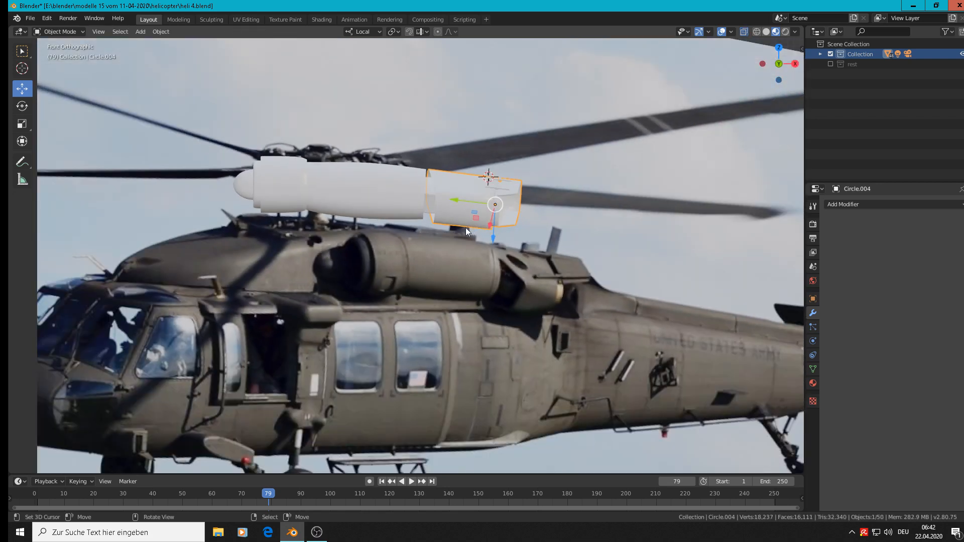
scroll(466, 228, "down", 3)
left_click(30, 18)
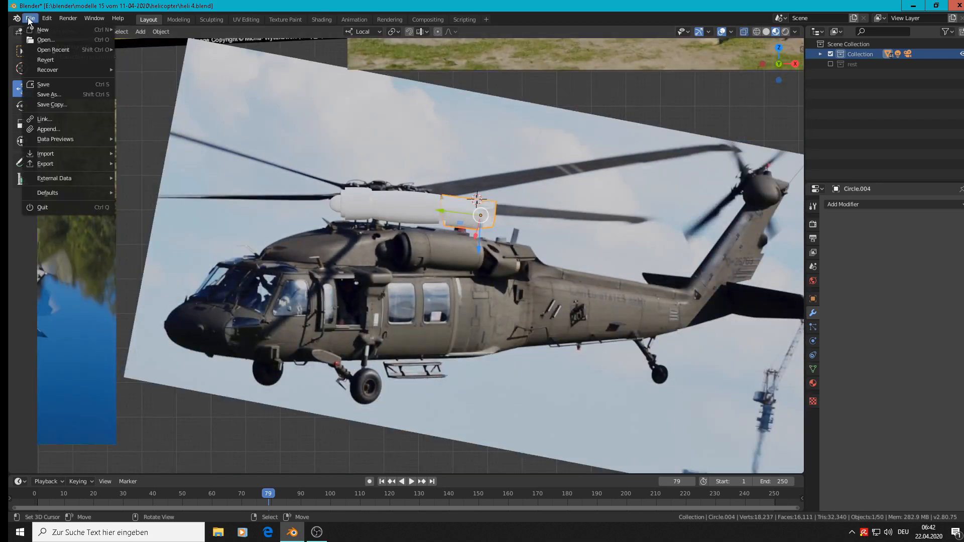
left_click(46, 85)
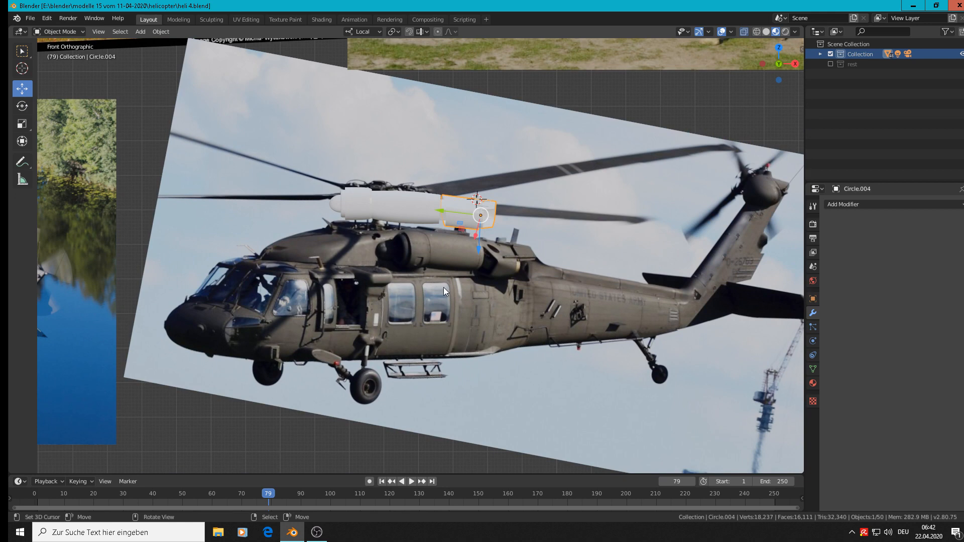
scroll(444, 287, "up", 3)
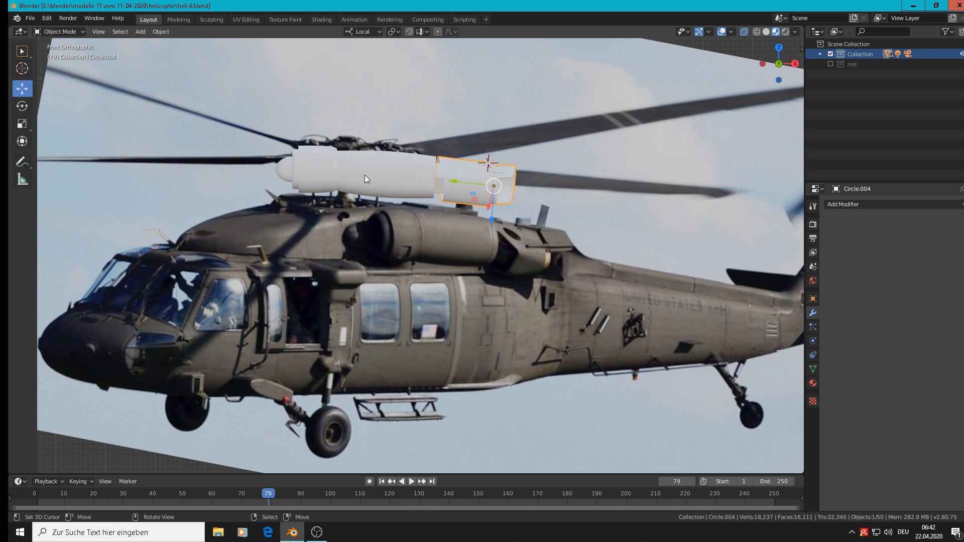
mouse_move(314, 530)
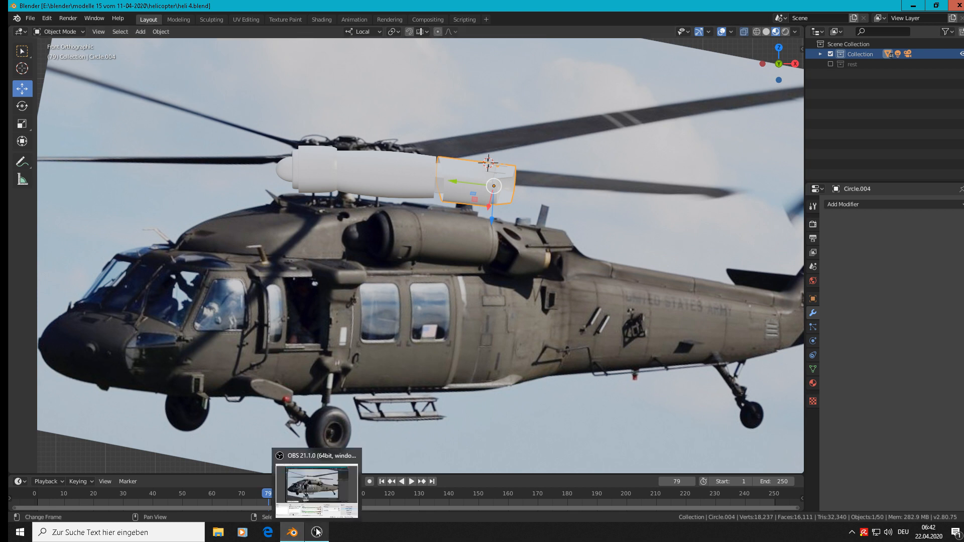
left_click(316, 532)
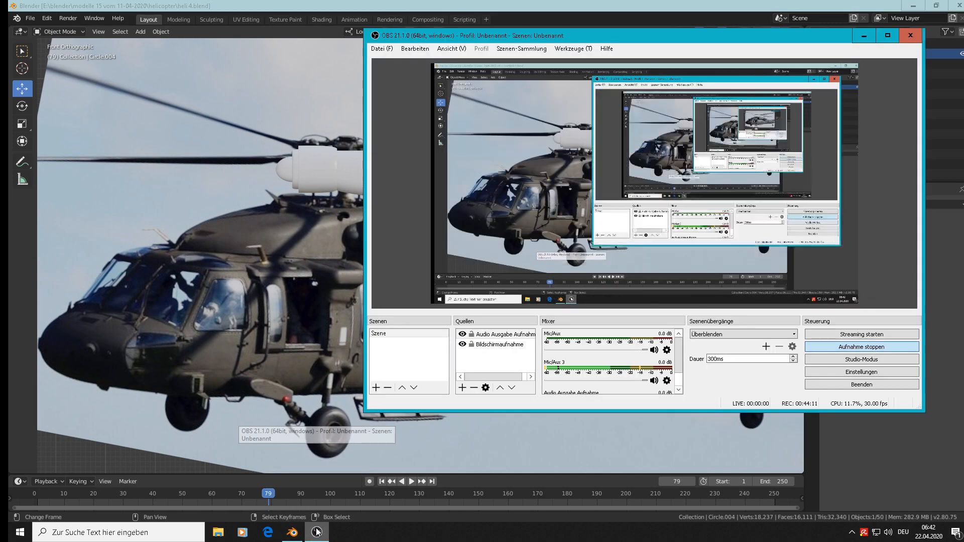